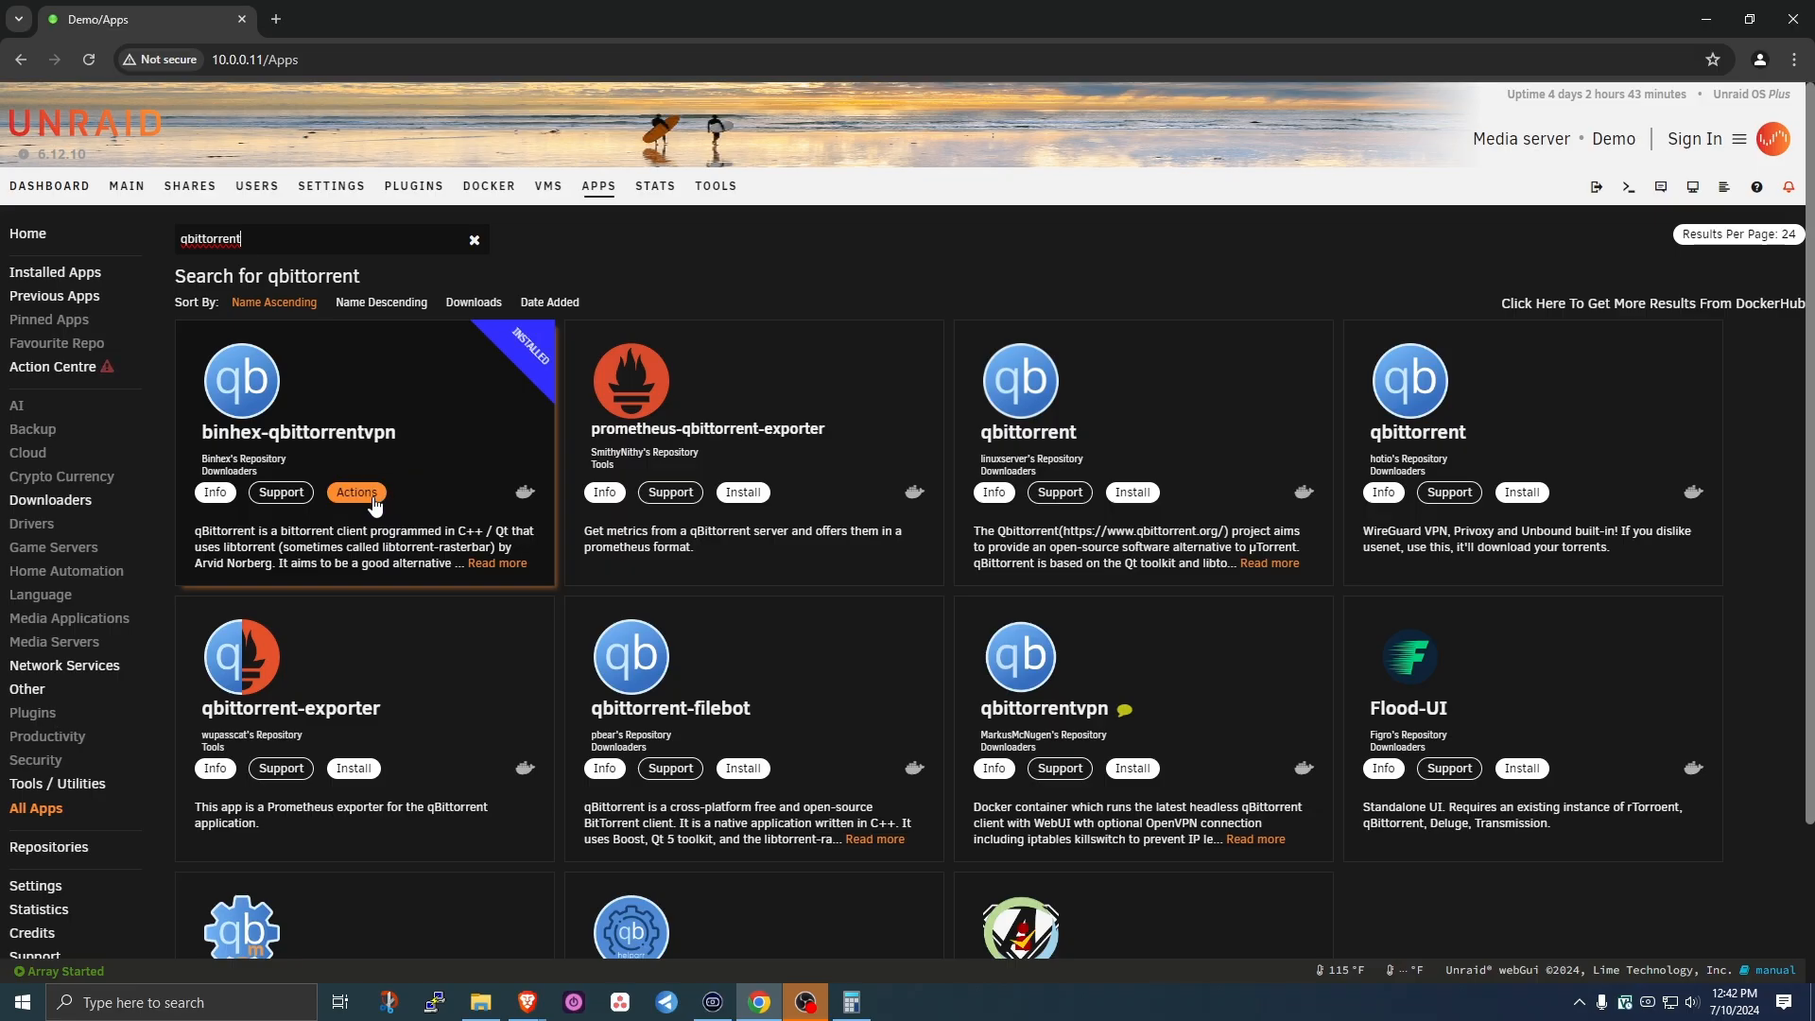
- Edit binhex-qbittorrentvpn from Apps and set its Network Type to Custom : alienproxy
left_click(366, 490)
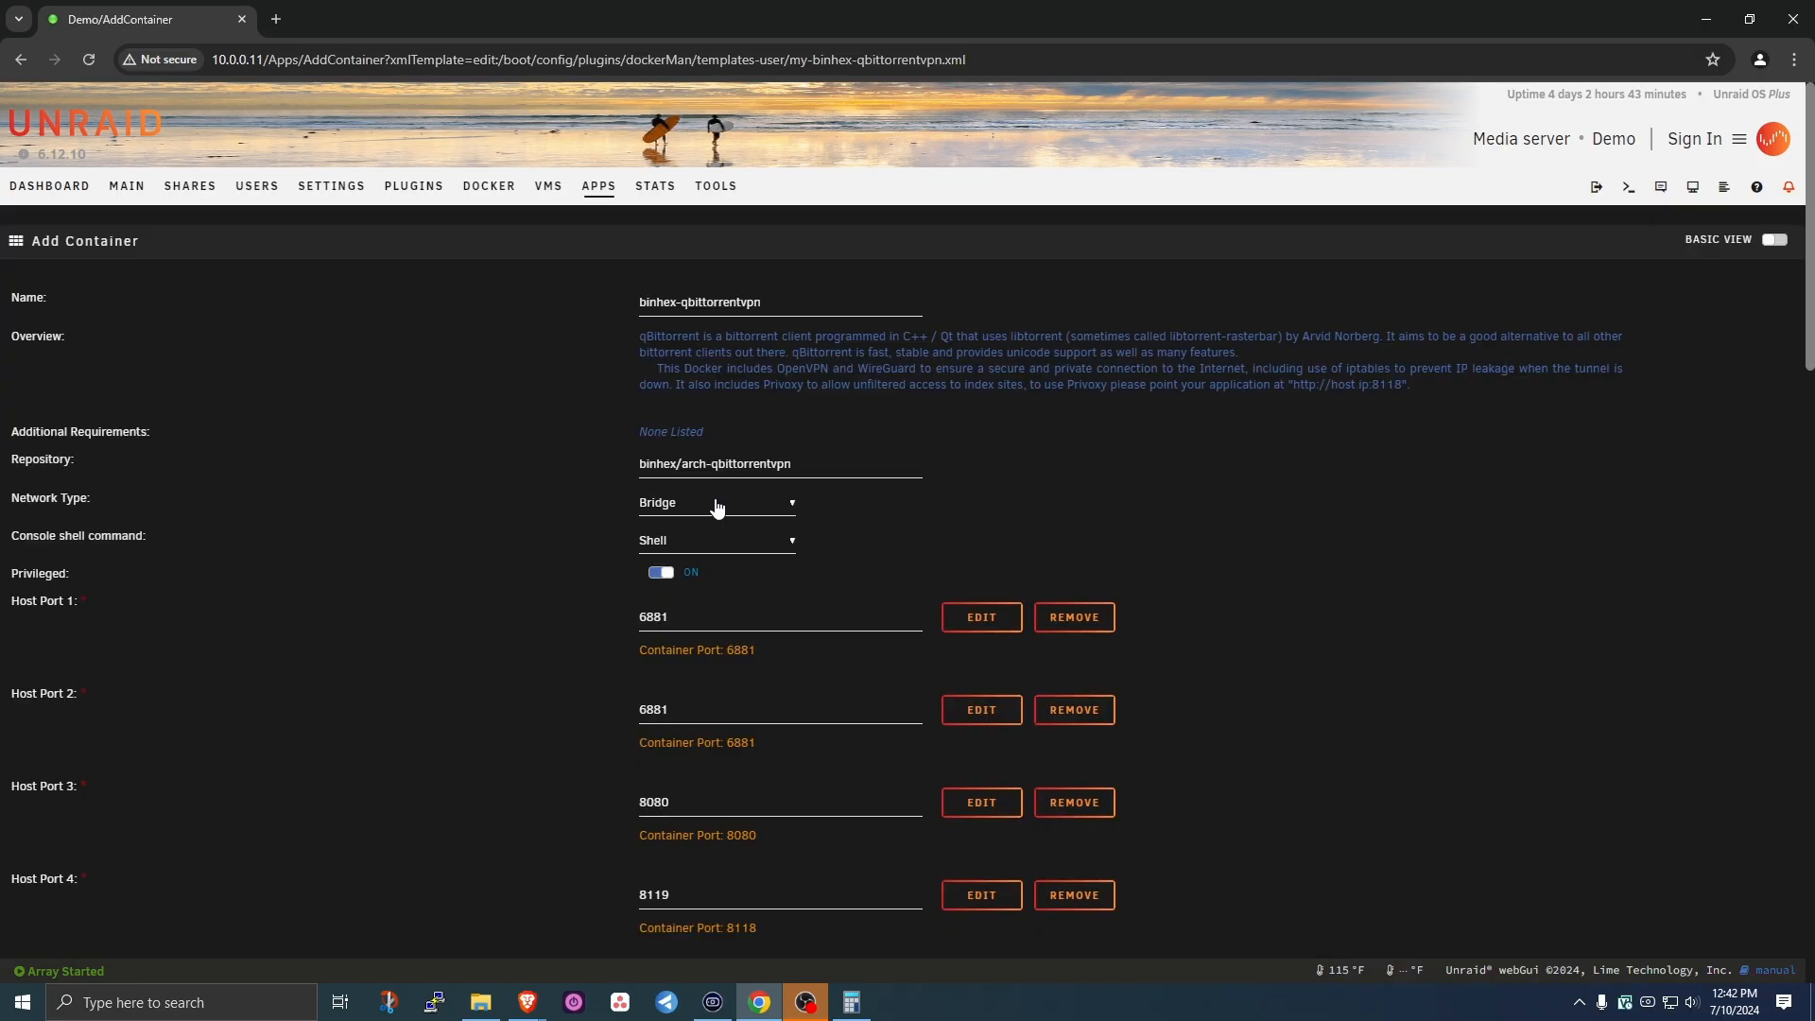
left_click(716, 508)
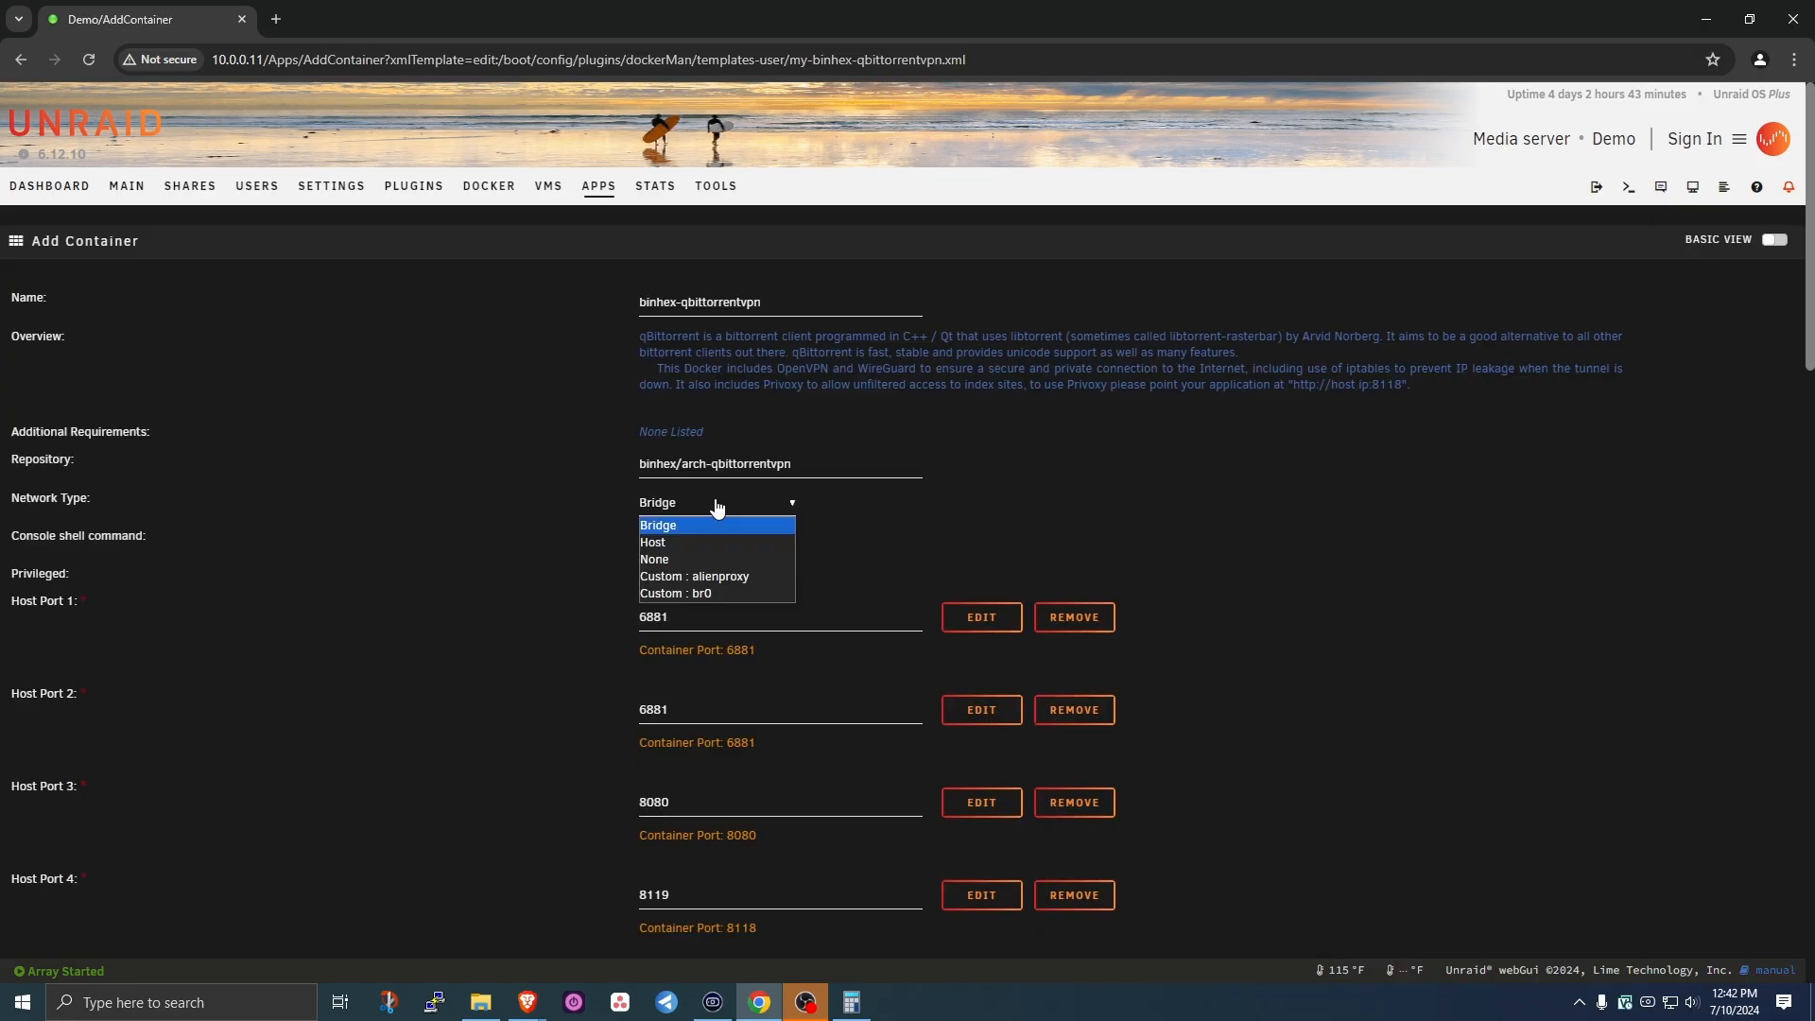
left_click(734, 578)
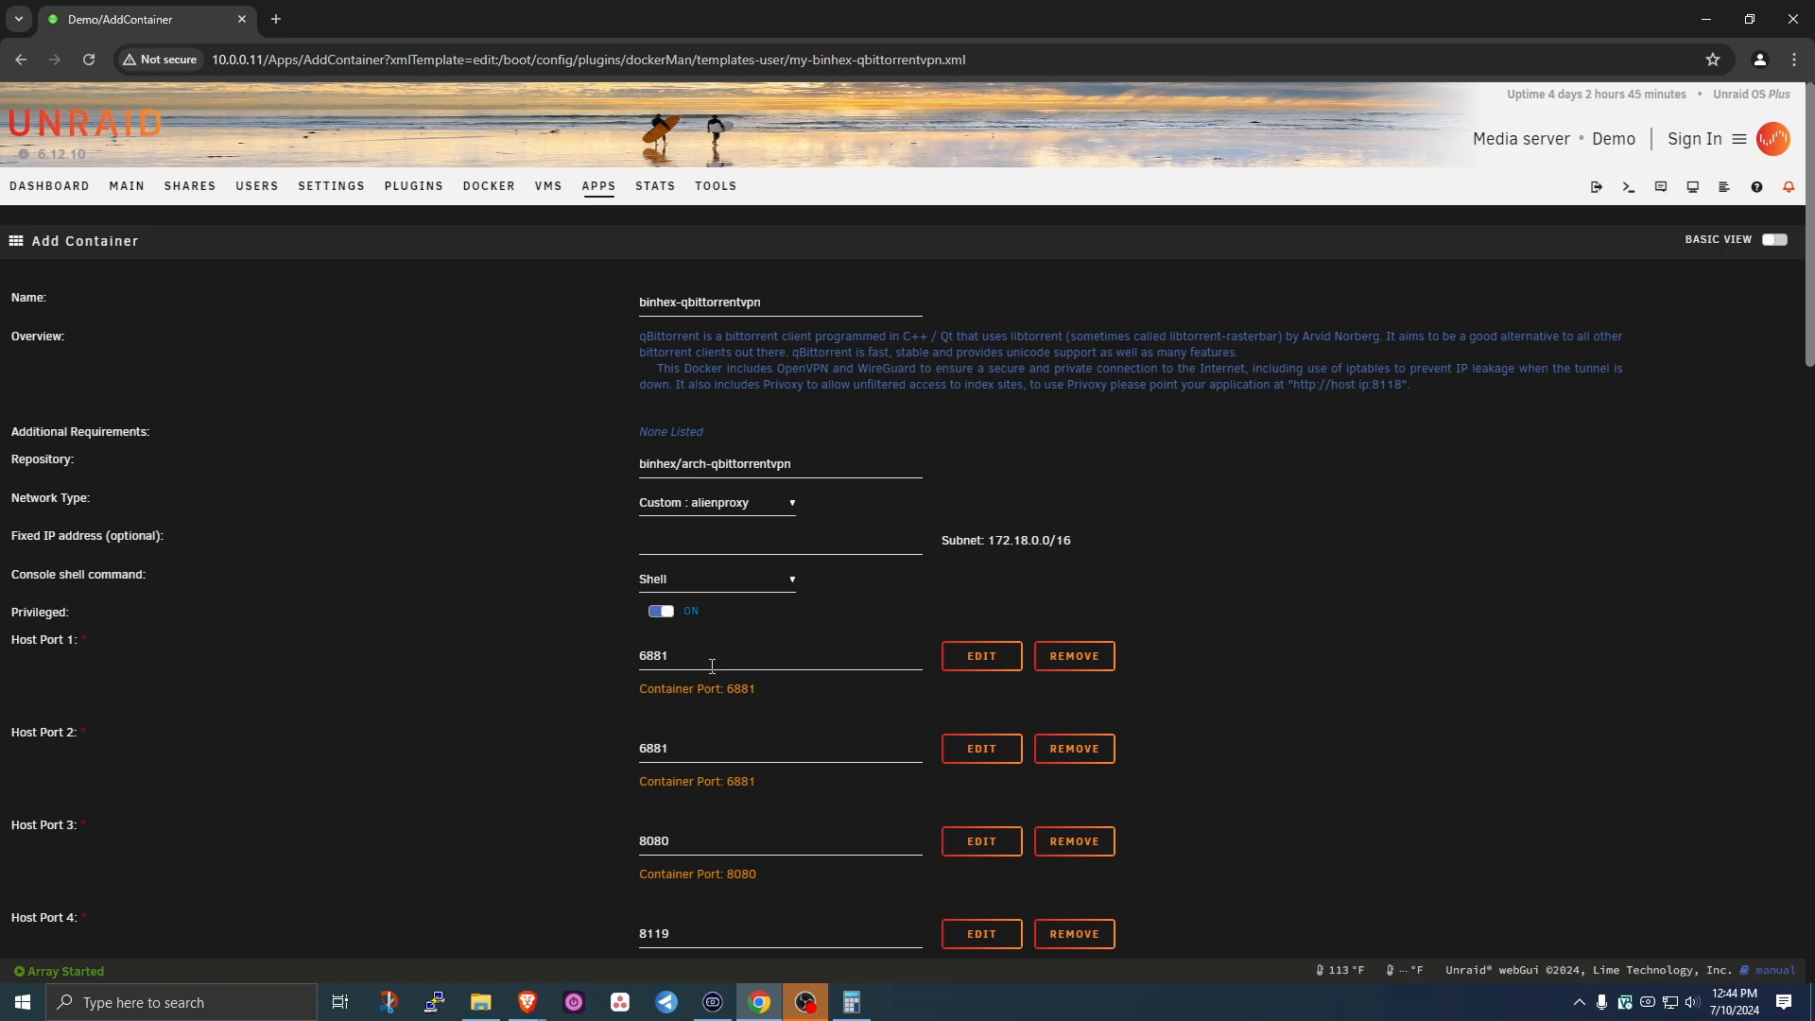
- Search the page for Host Port 1 value 6881 to check other containers' allocations
scroll(683, 637, "down", 15)
scroll(701, 705, "down", 3)
double_click(643, 660)
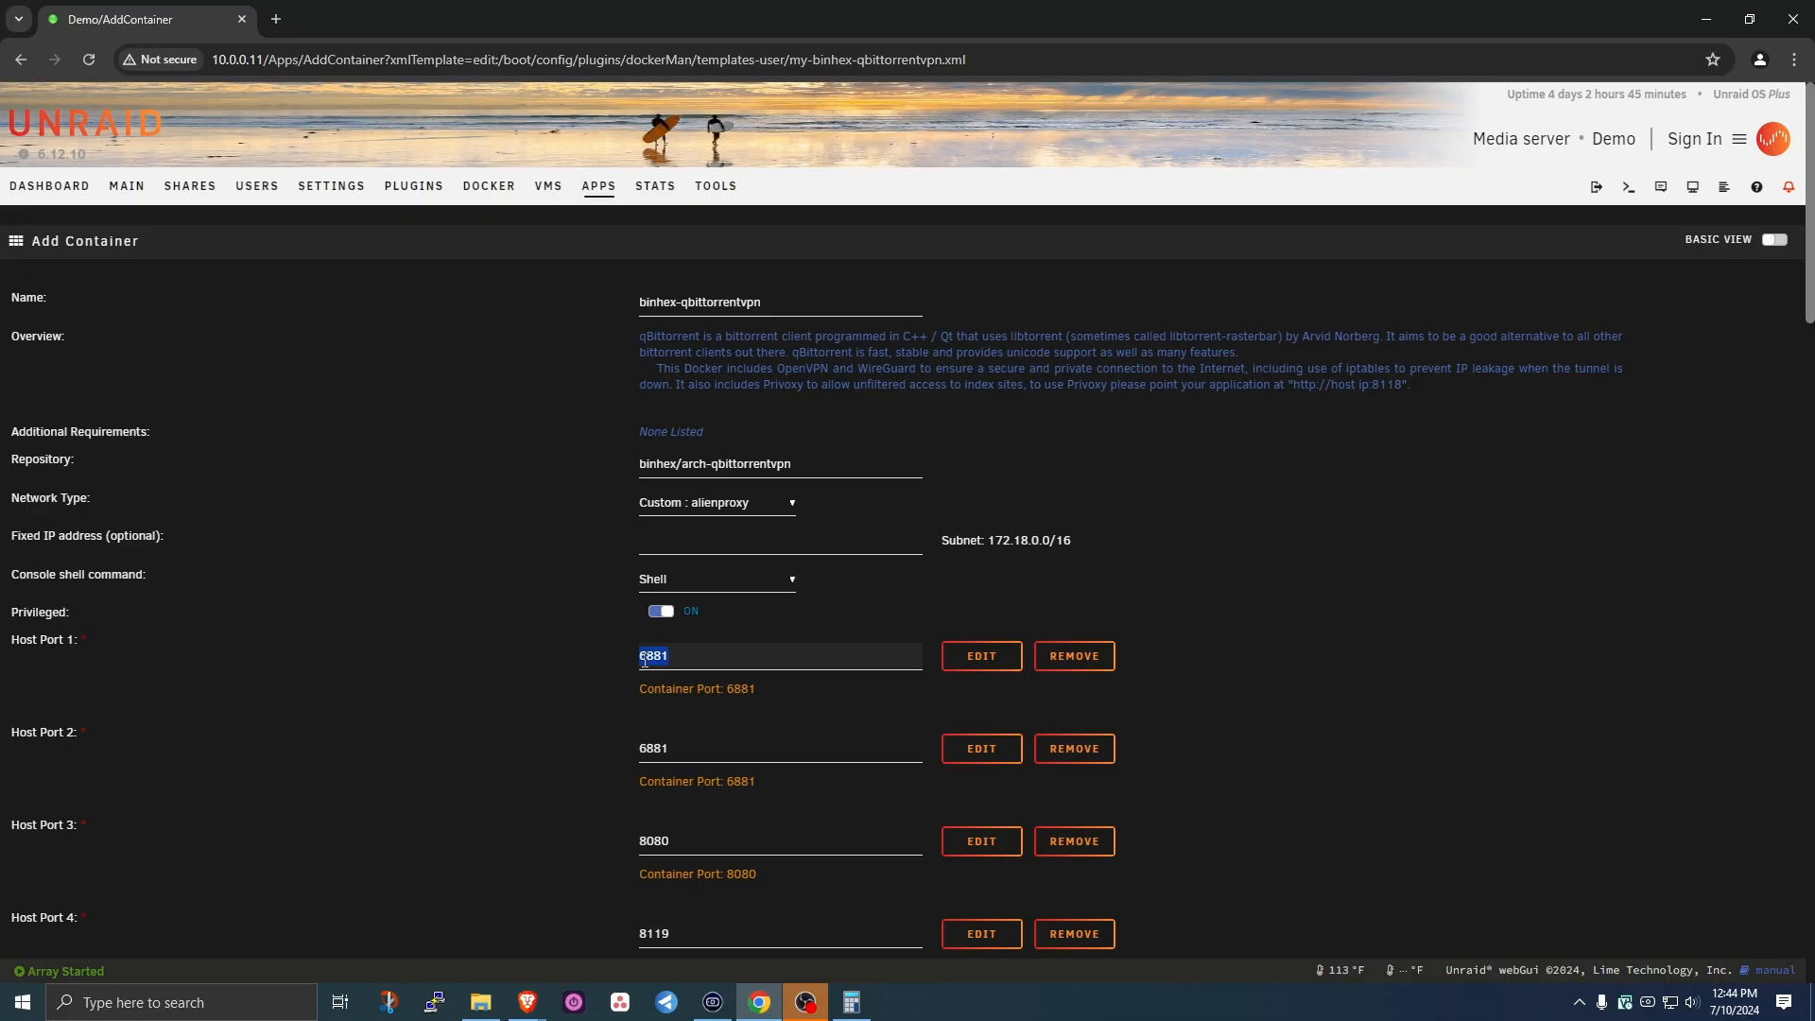
key("ctrl+f")
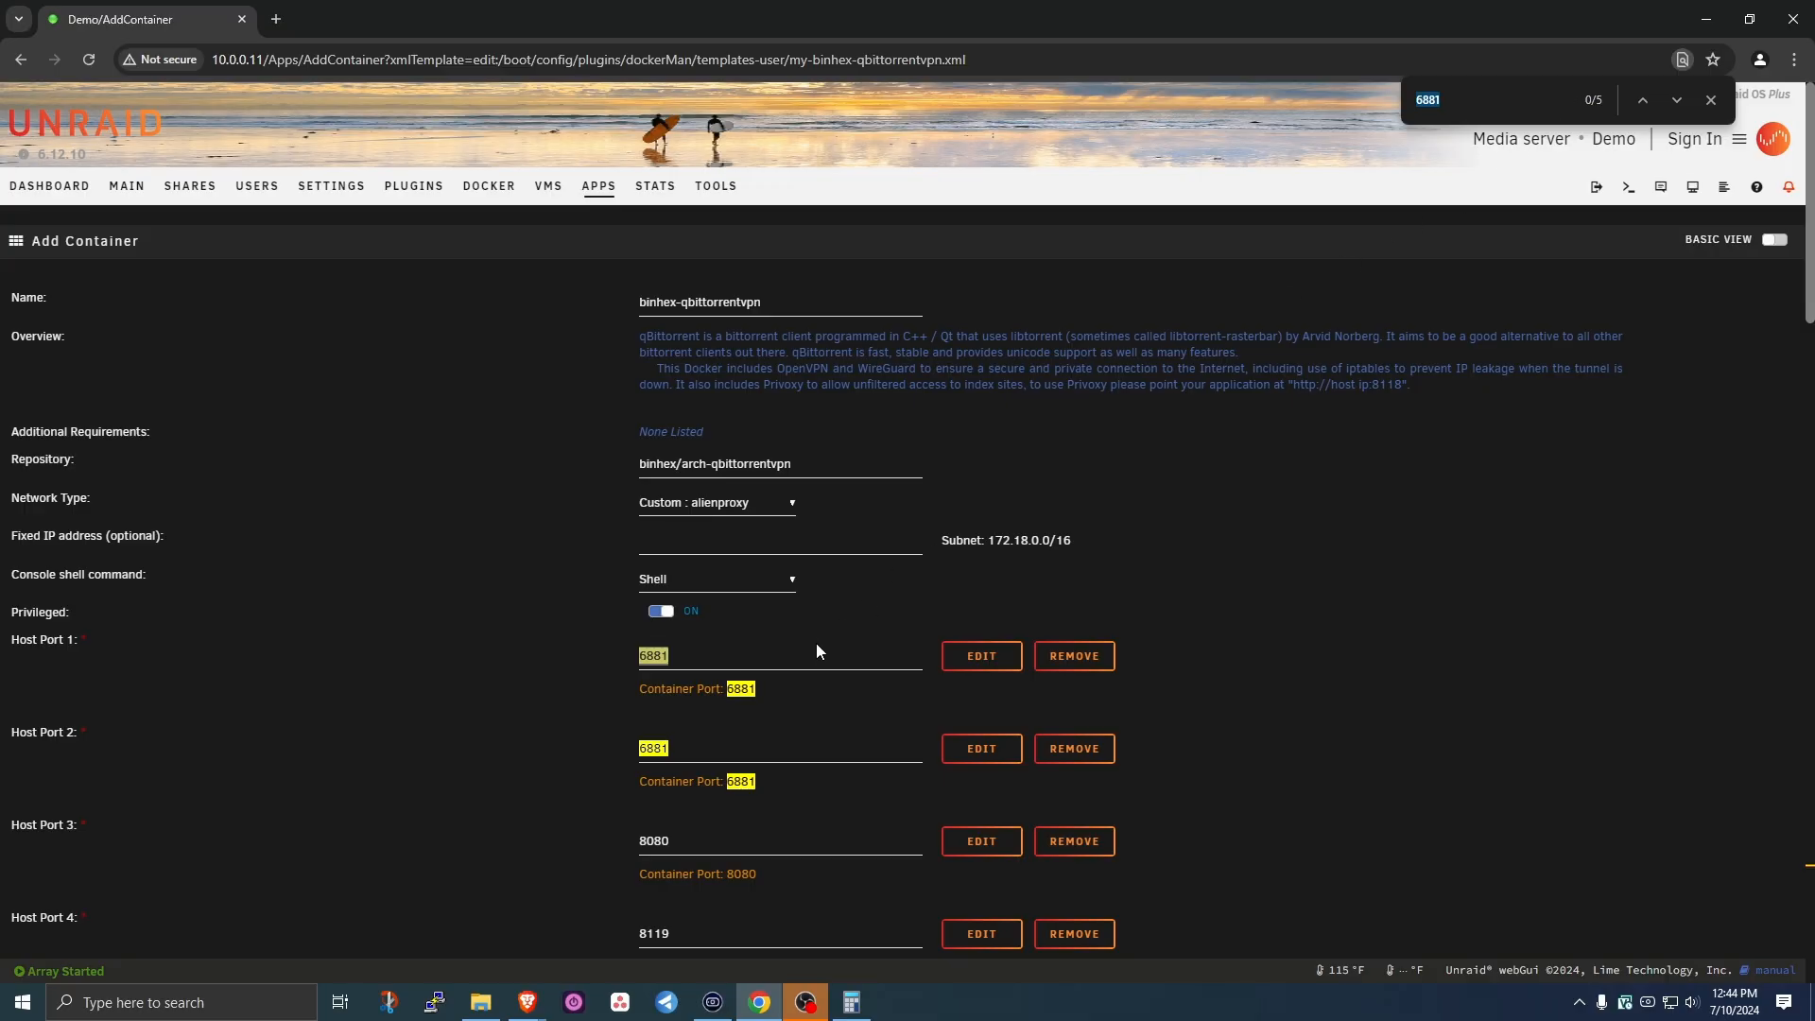
scroll(656, 792, "down", 20)
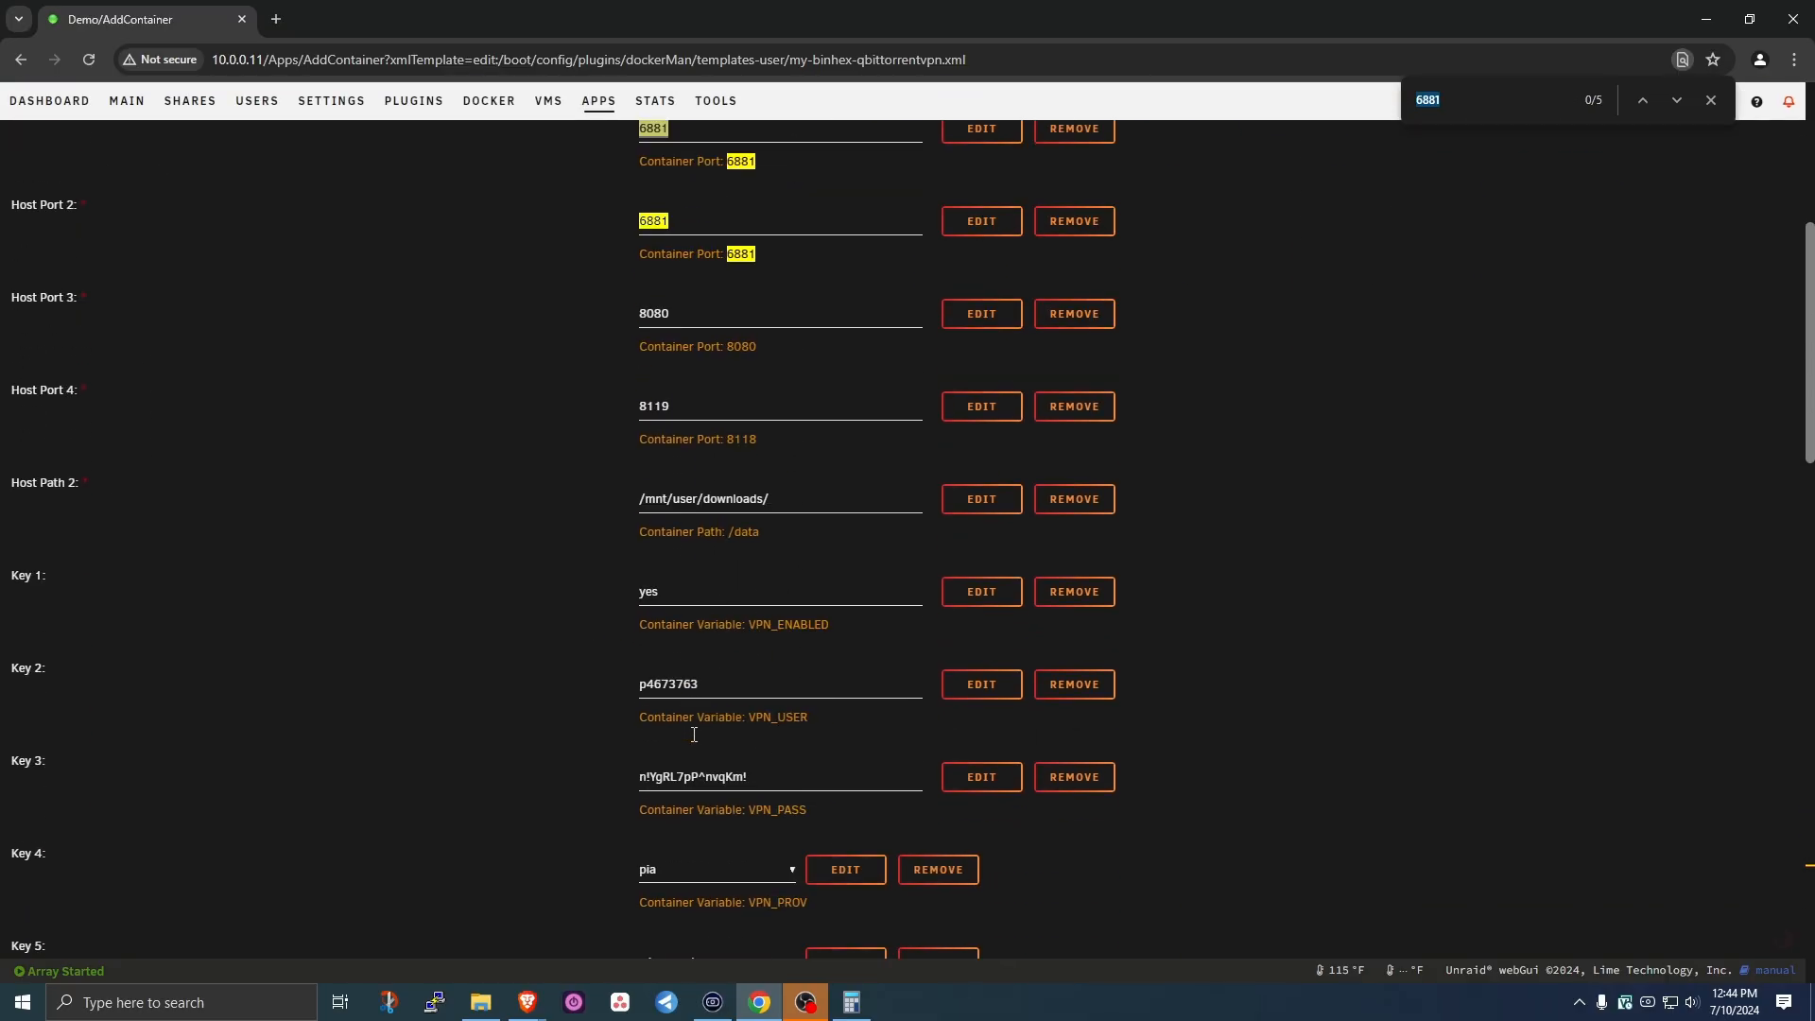
scroll(708, 725, "down", 7)
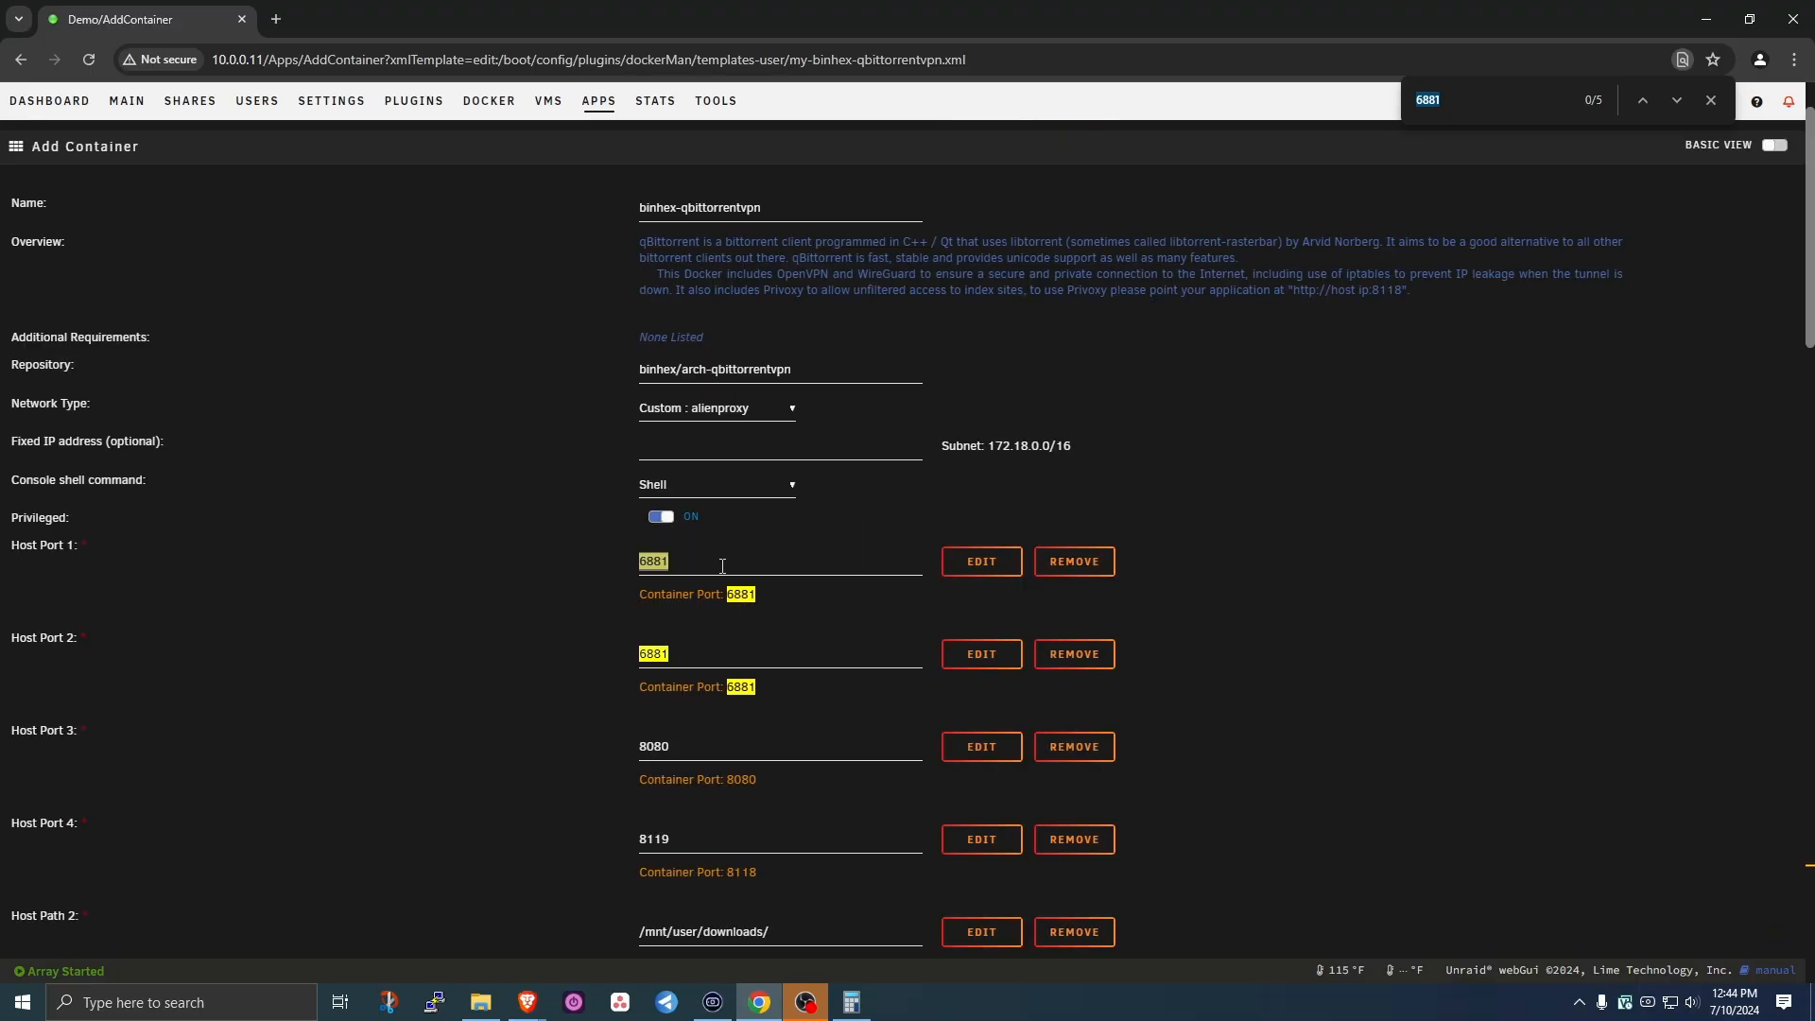
- Check Host Port 3 value 8080 against the docker port allocations for conflicts
left_click(718, 561)
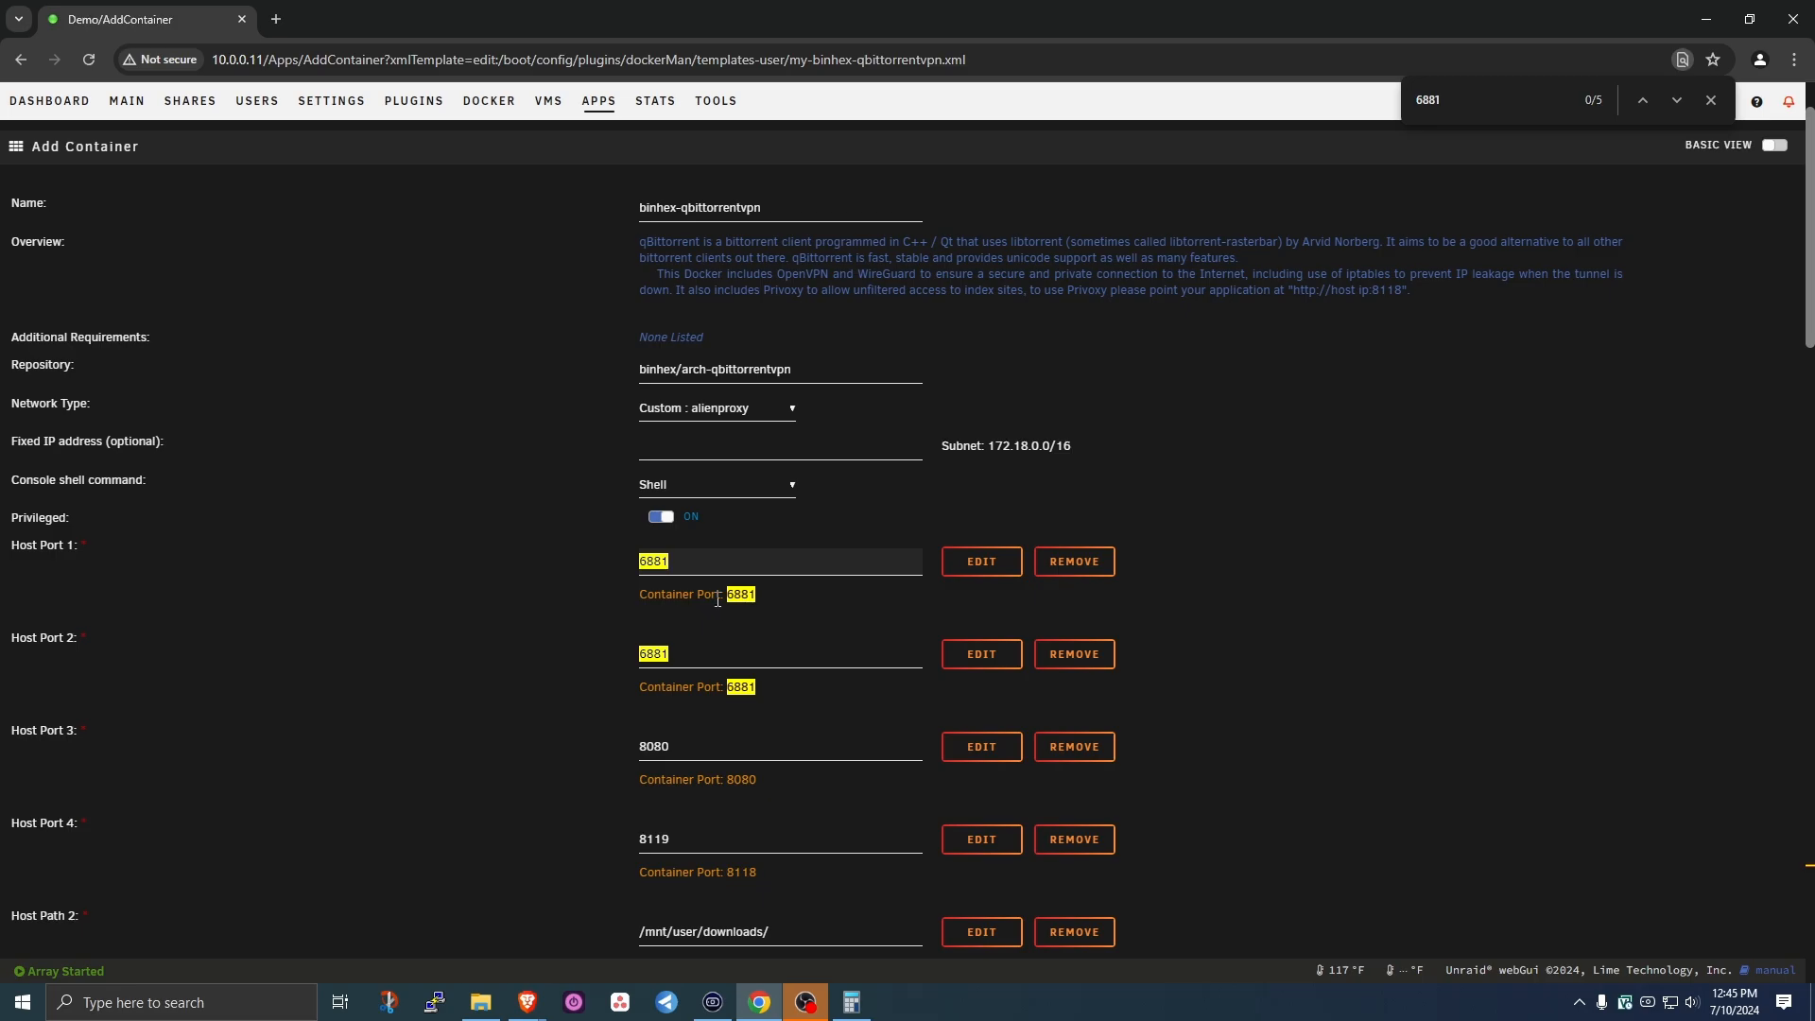
double_click(656, 747)
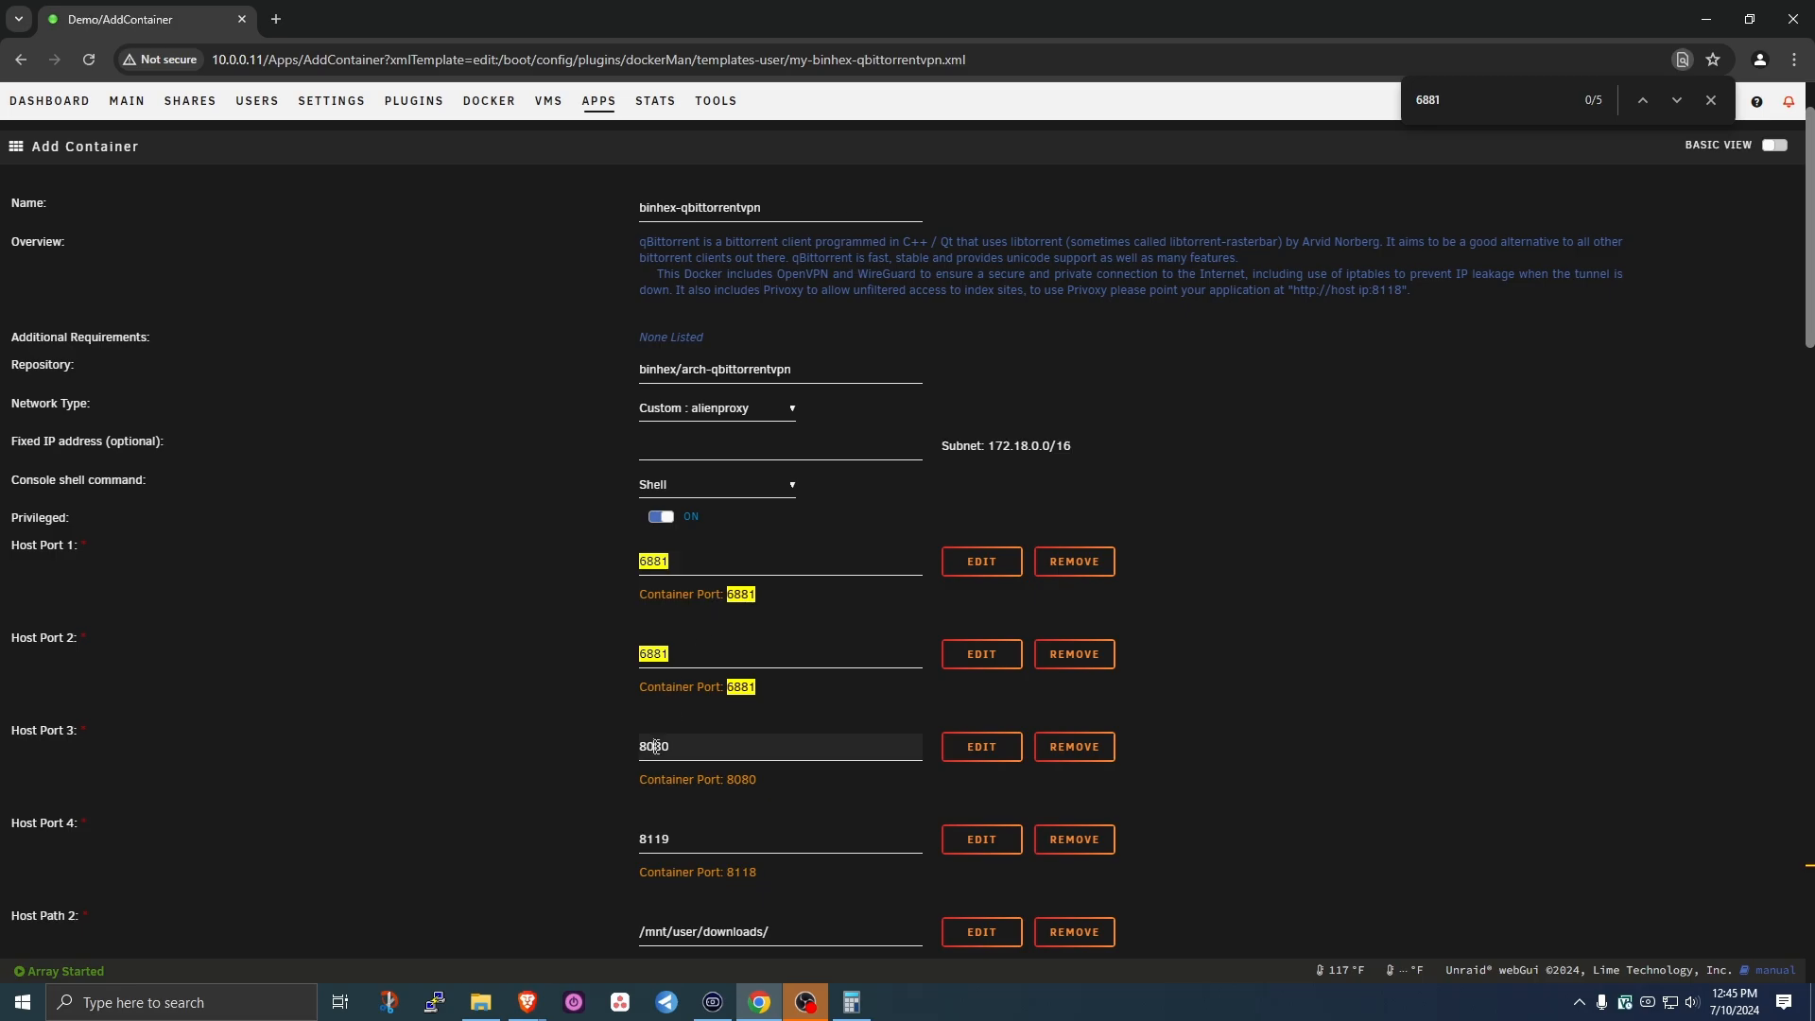
key("ctrl+f")
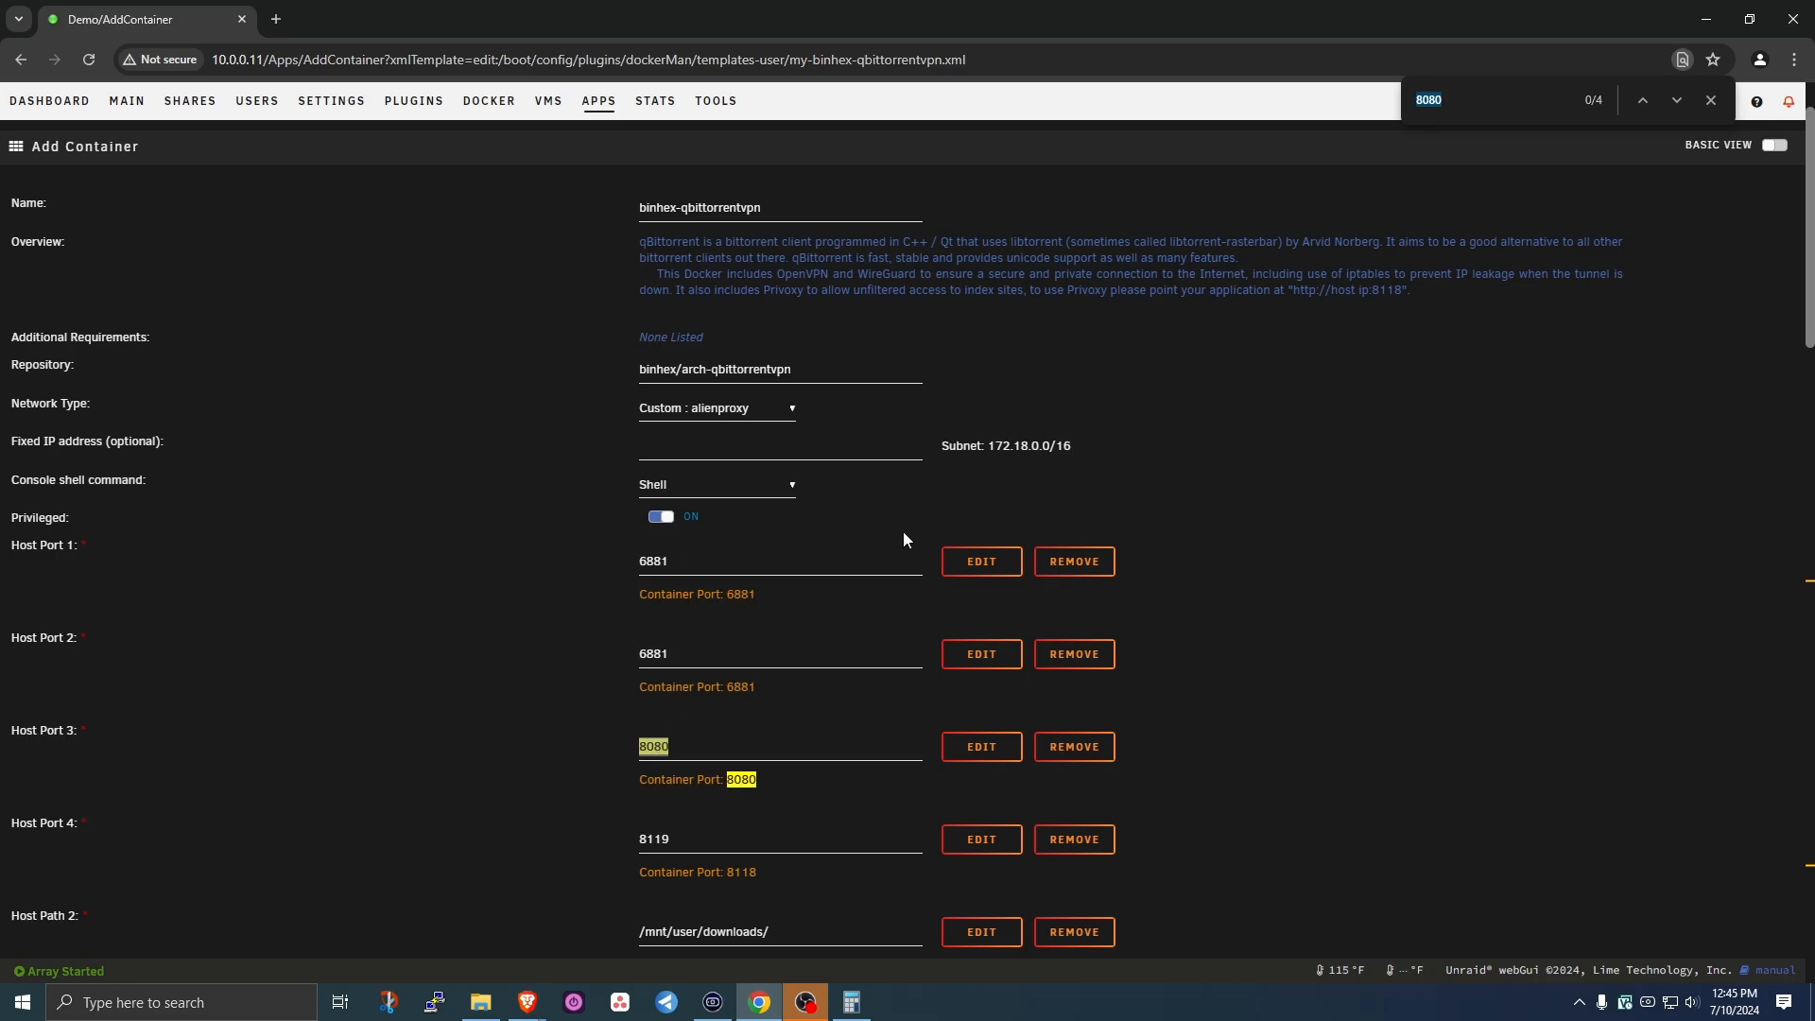
scroll(713, 764, "down", 4)
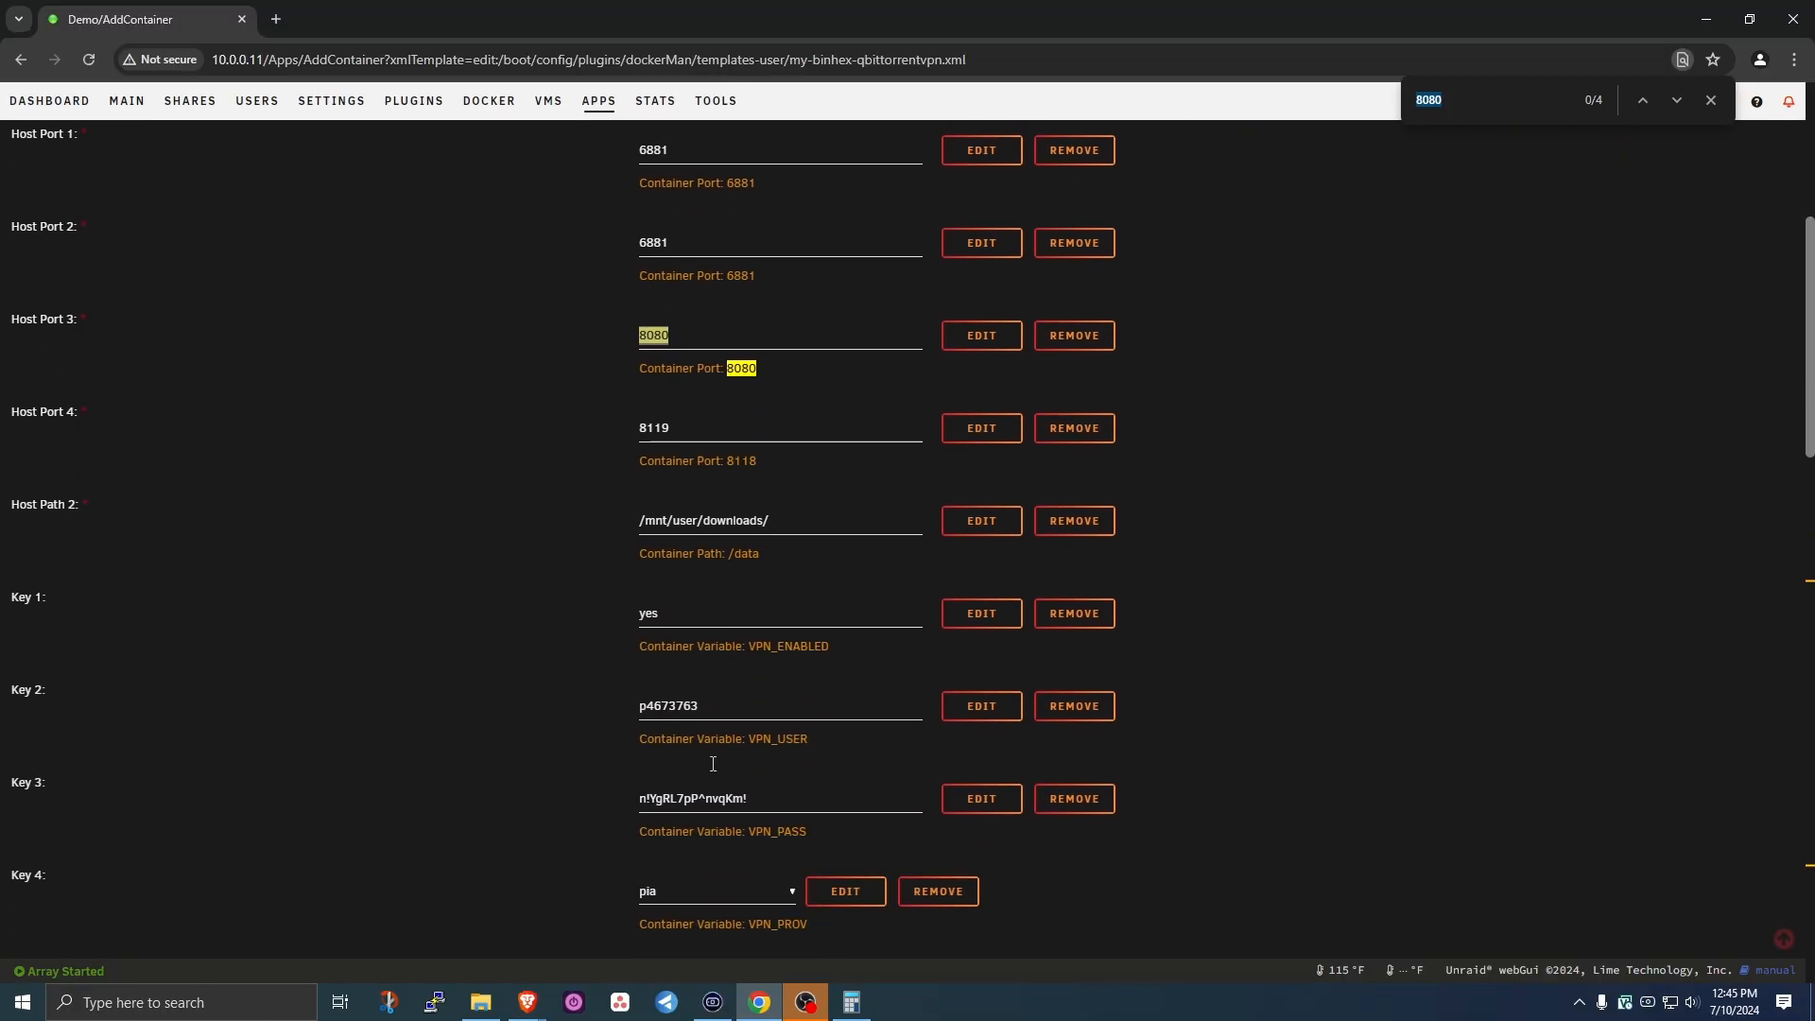
scroll(713, 764, "down", 20)
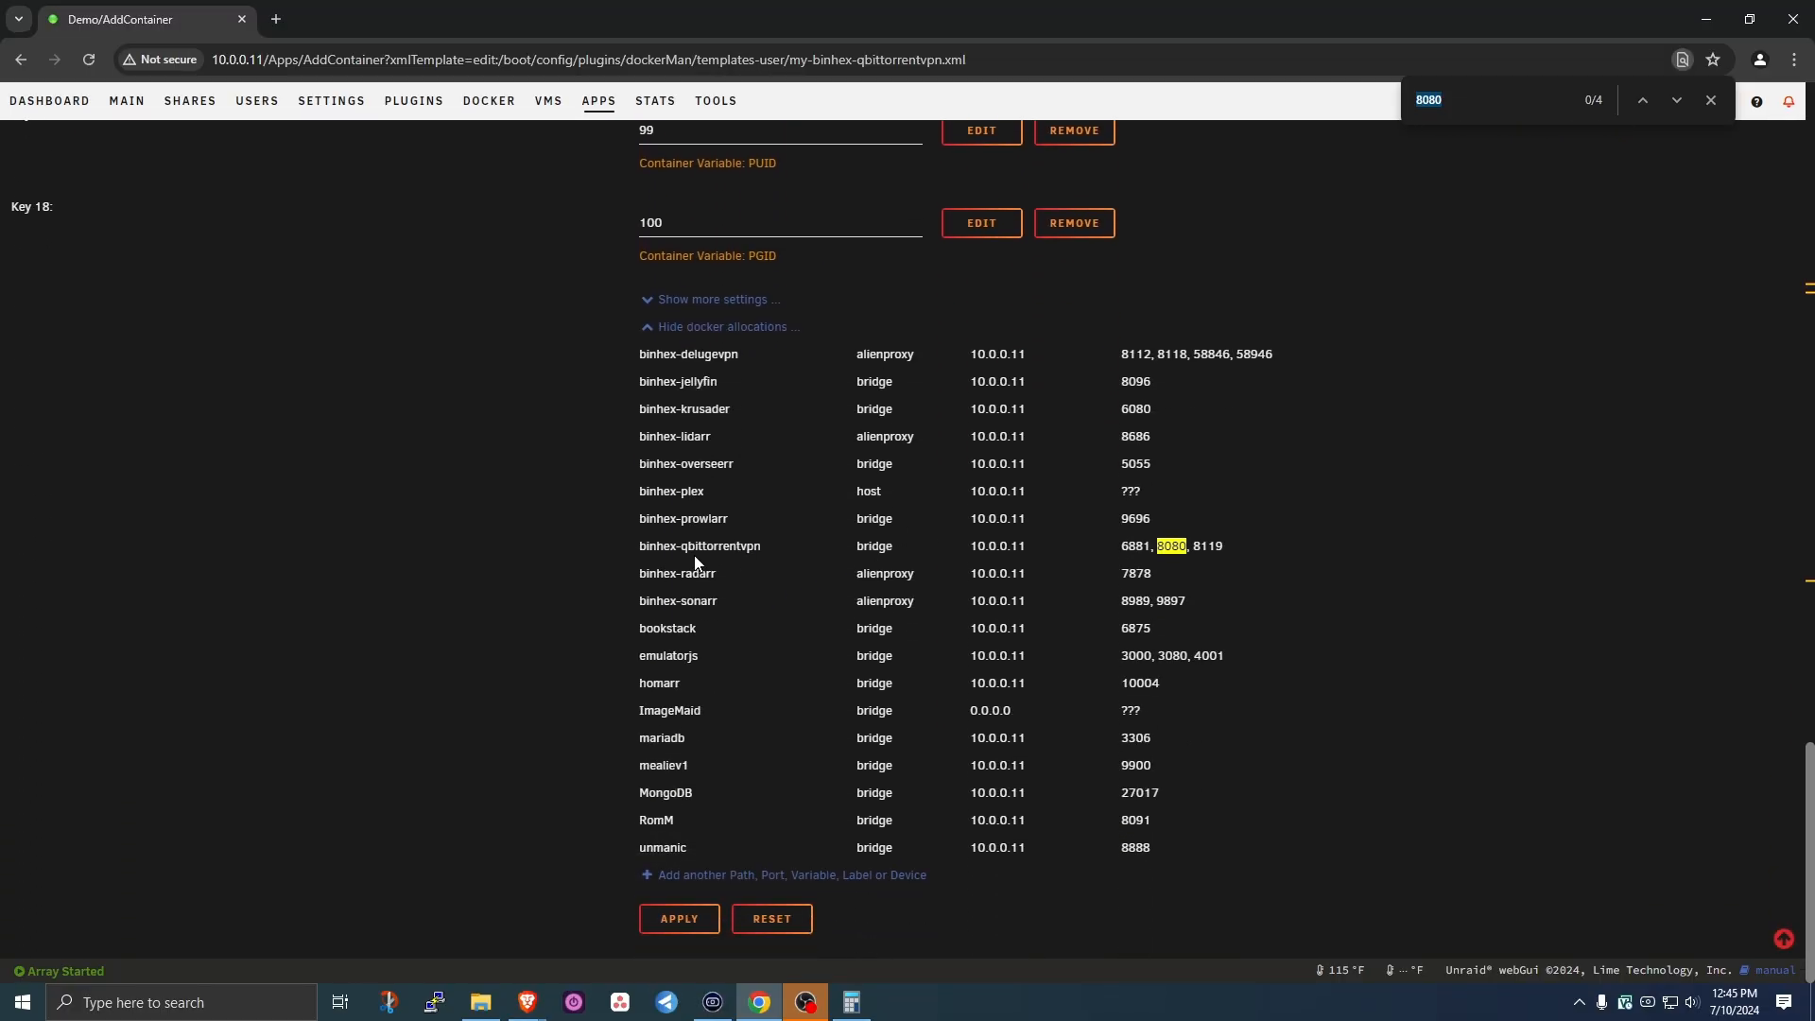
scroll(741, 462, "up", 15)
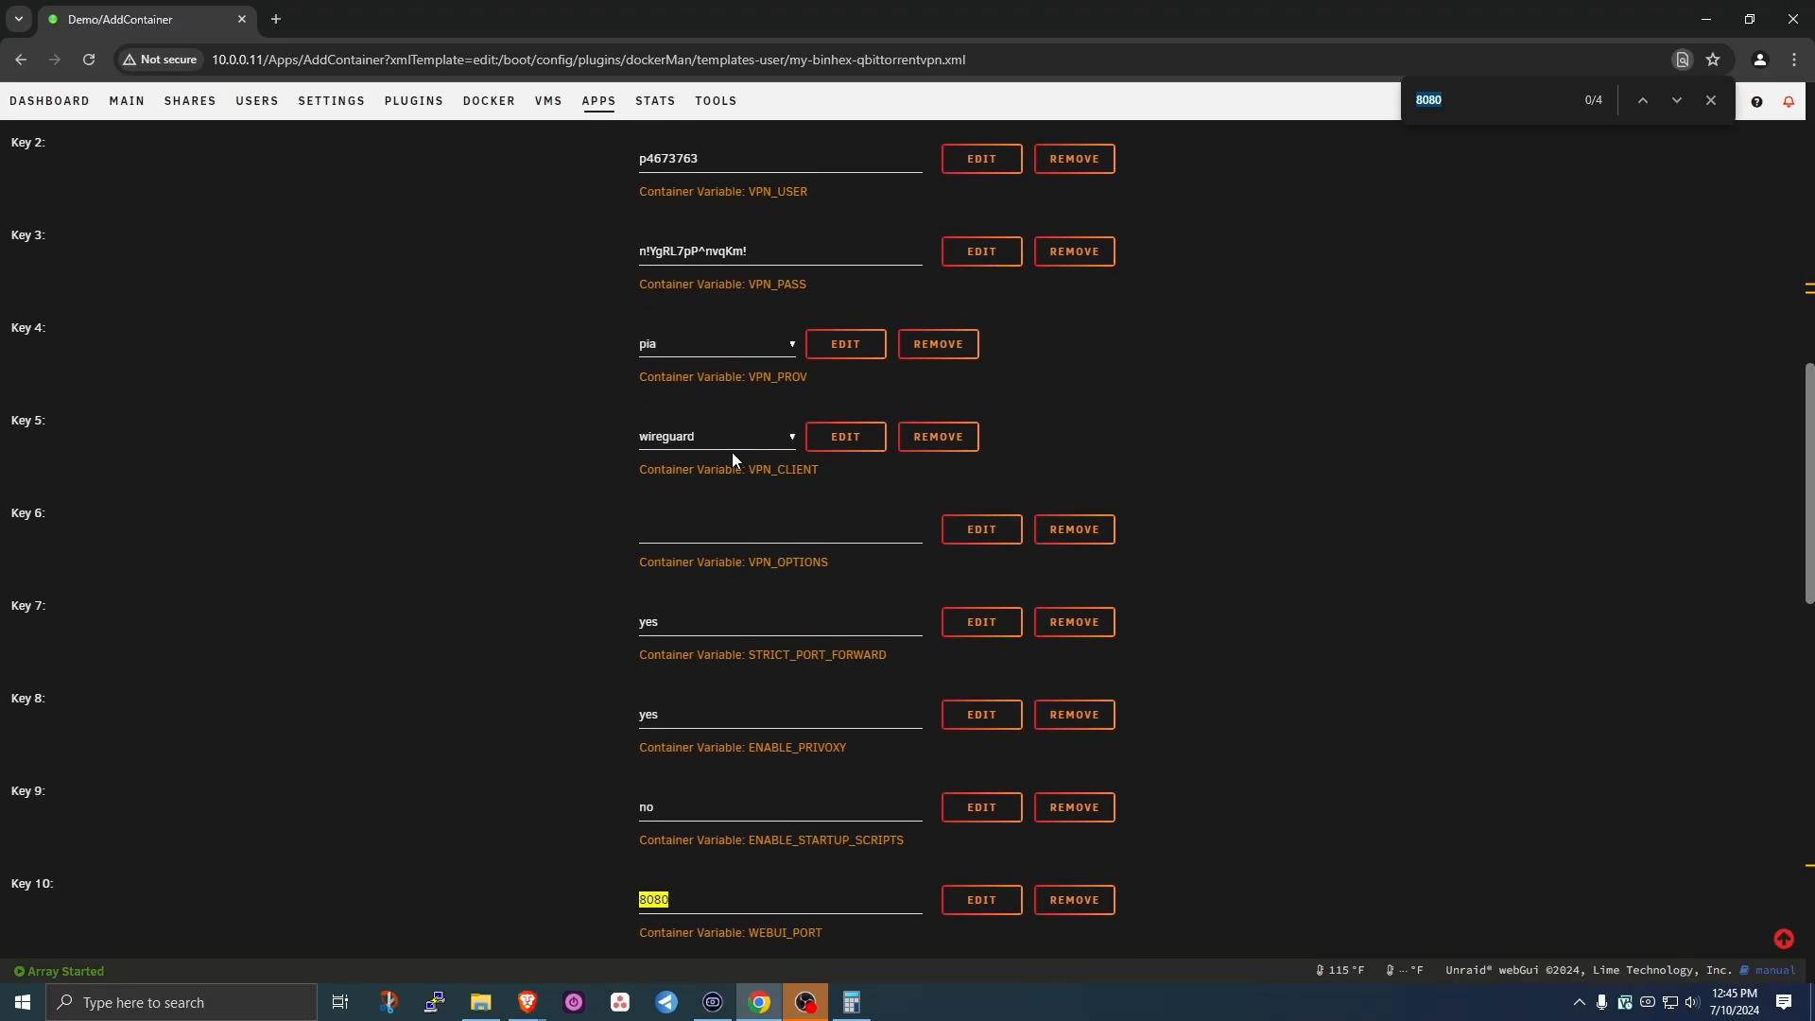
scroll(732, 452, "up", 10)
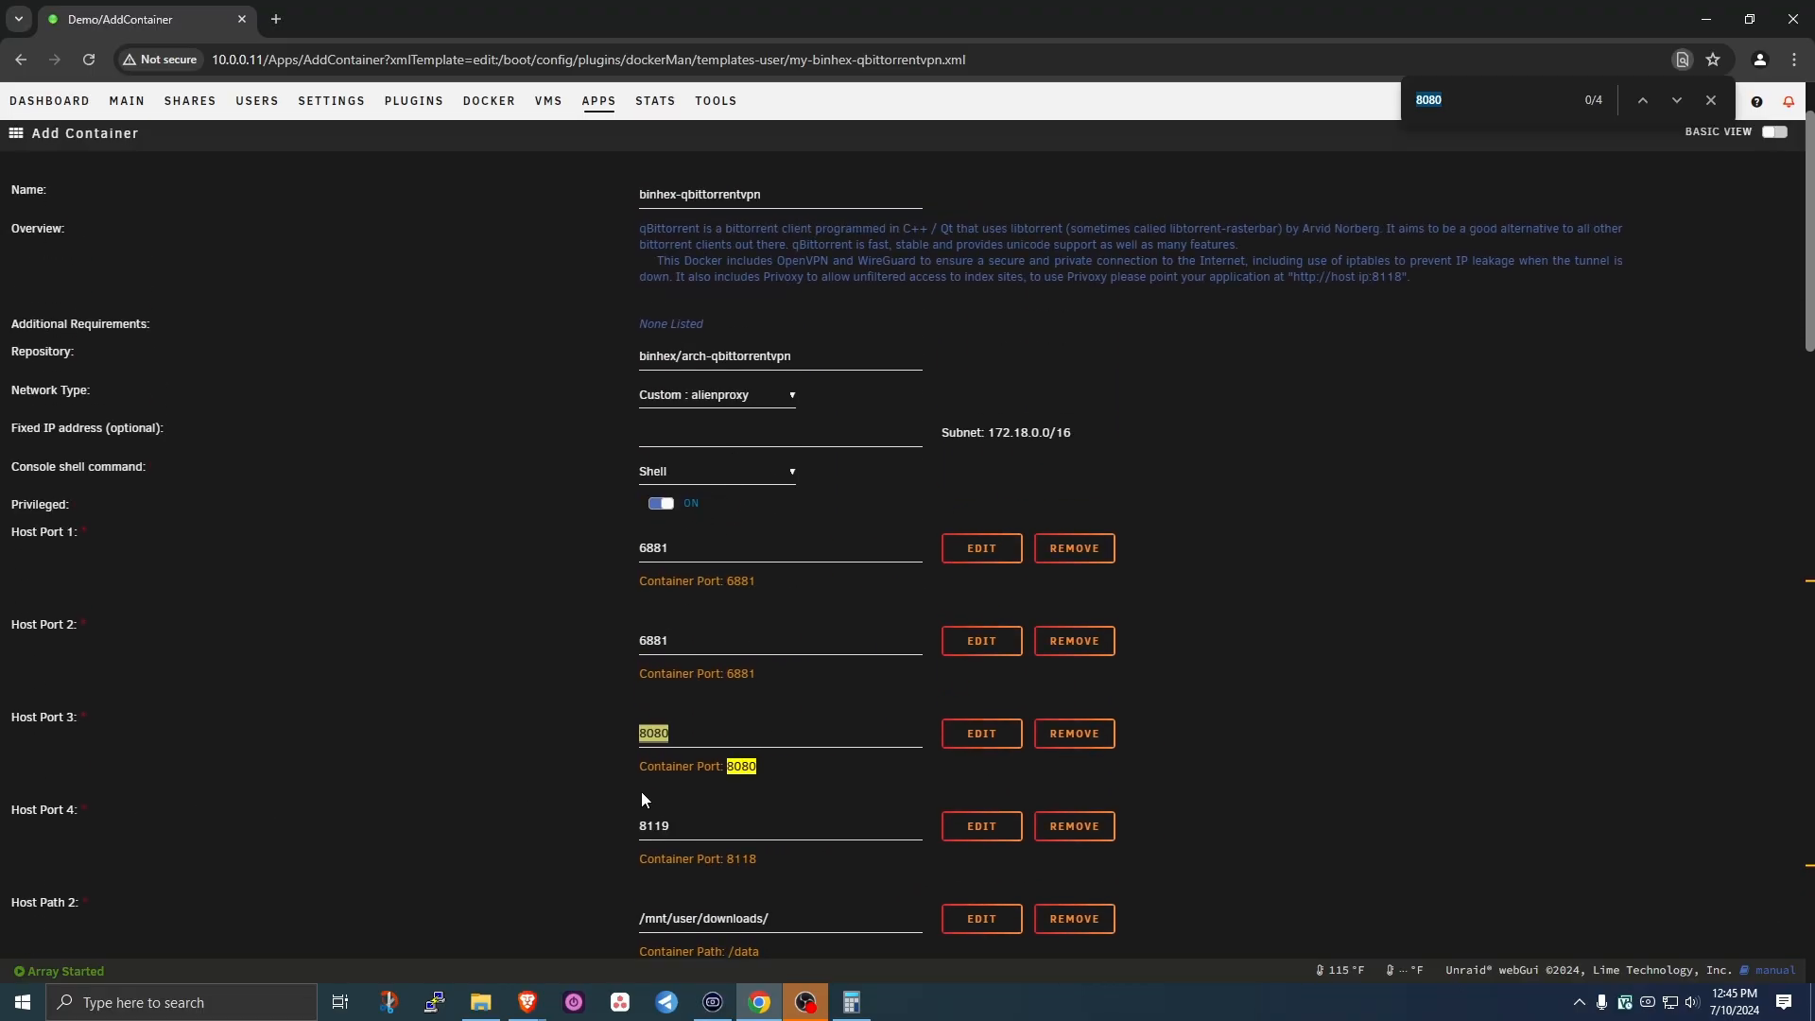
- Check Host Port 4 value 8119 against the docker port allocations for conflicts
double_click(652, 823)
key("ctrl+f")
scroll(773, 718, "down", 20)
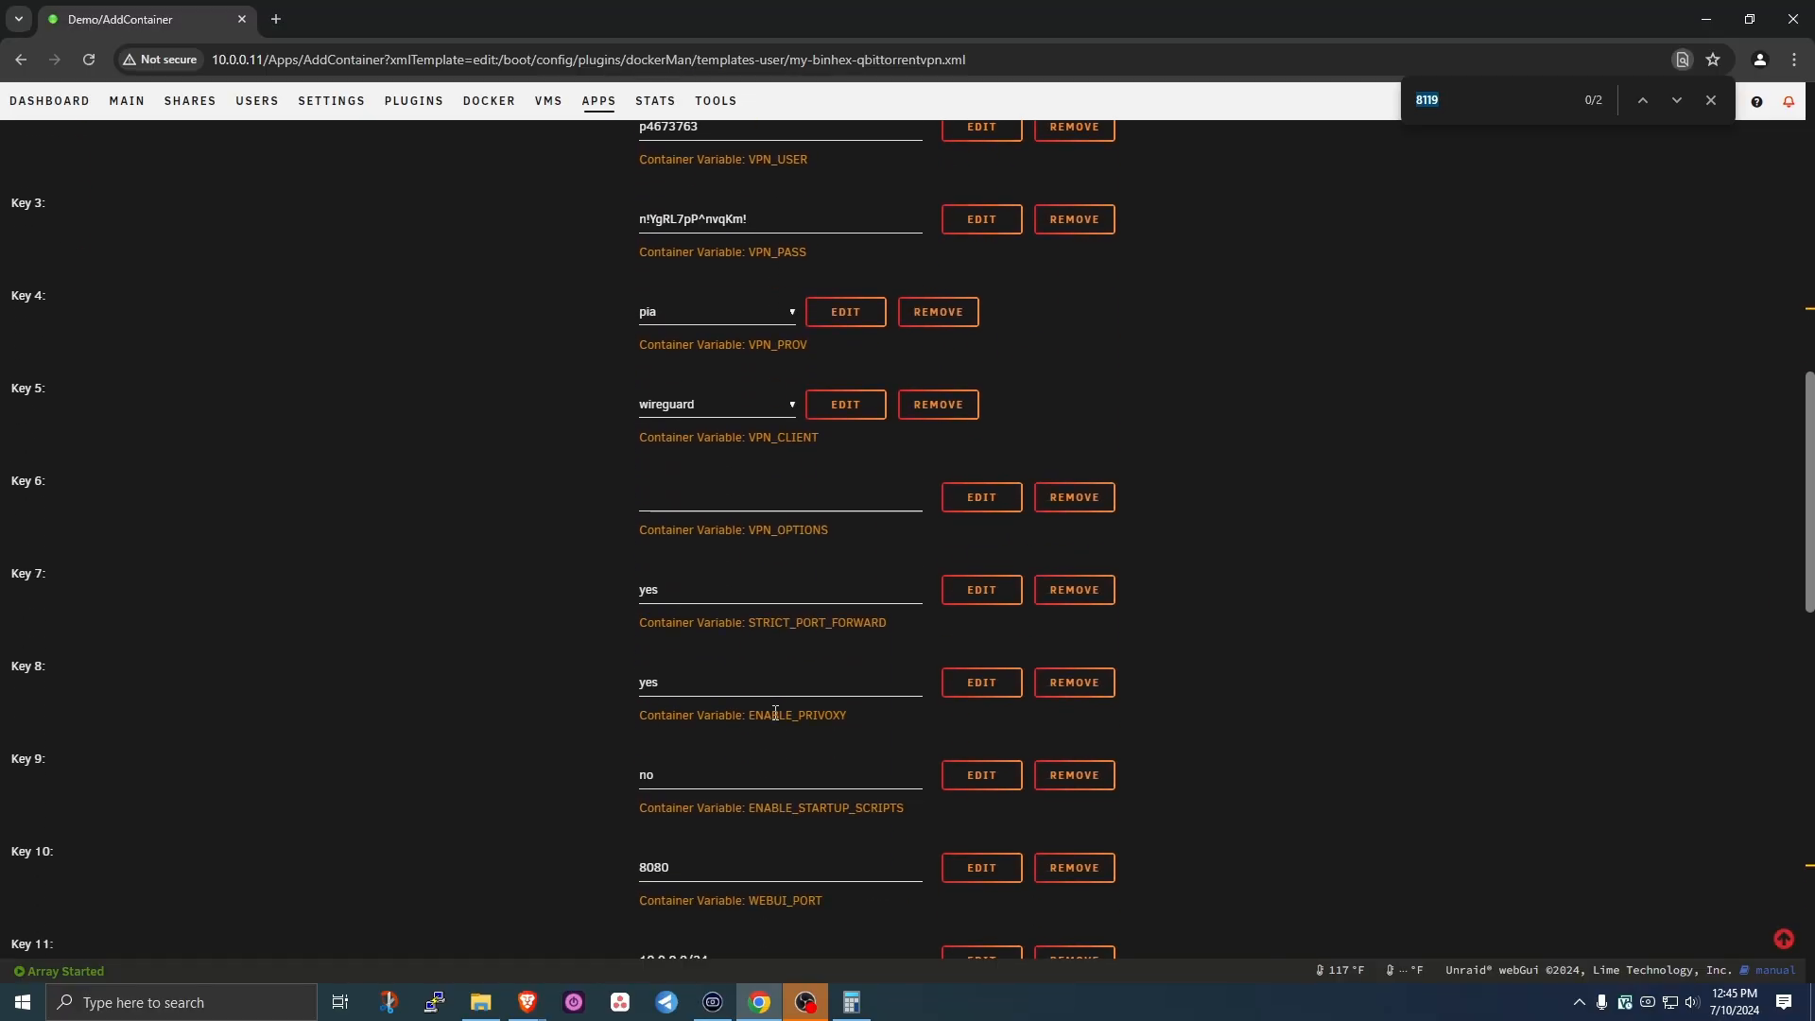
scroll(775, 712, "down", 5)
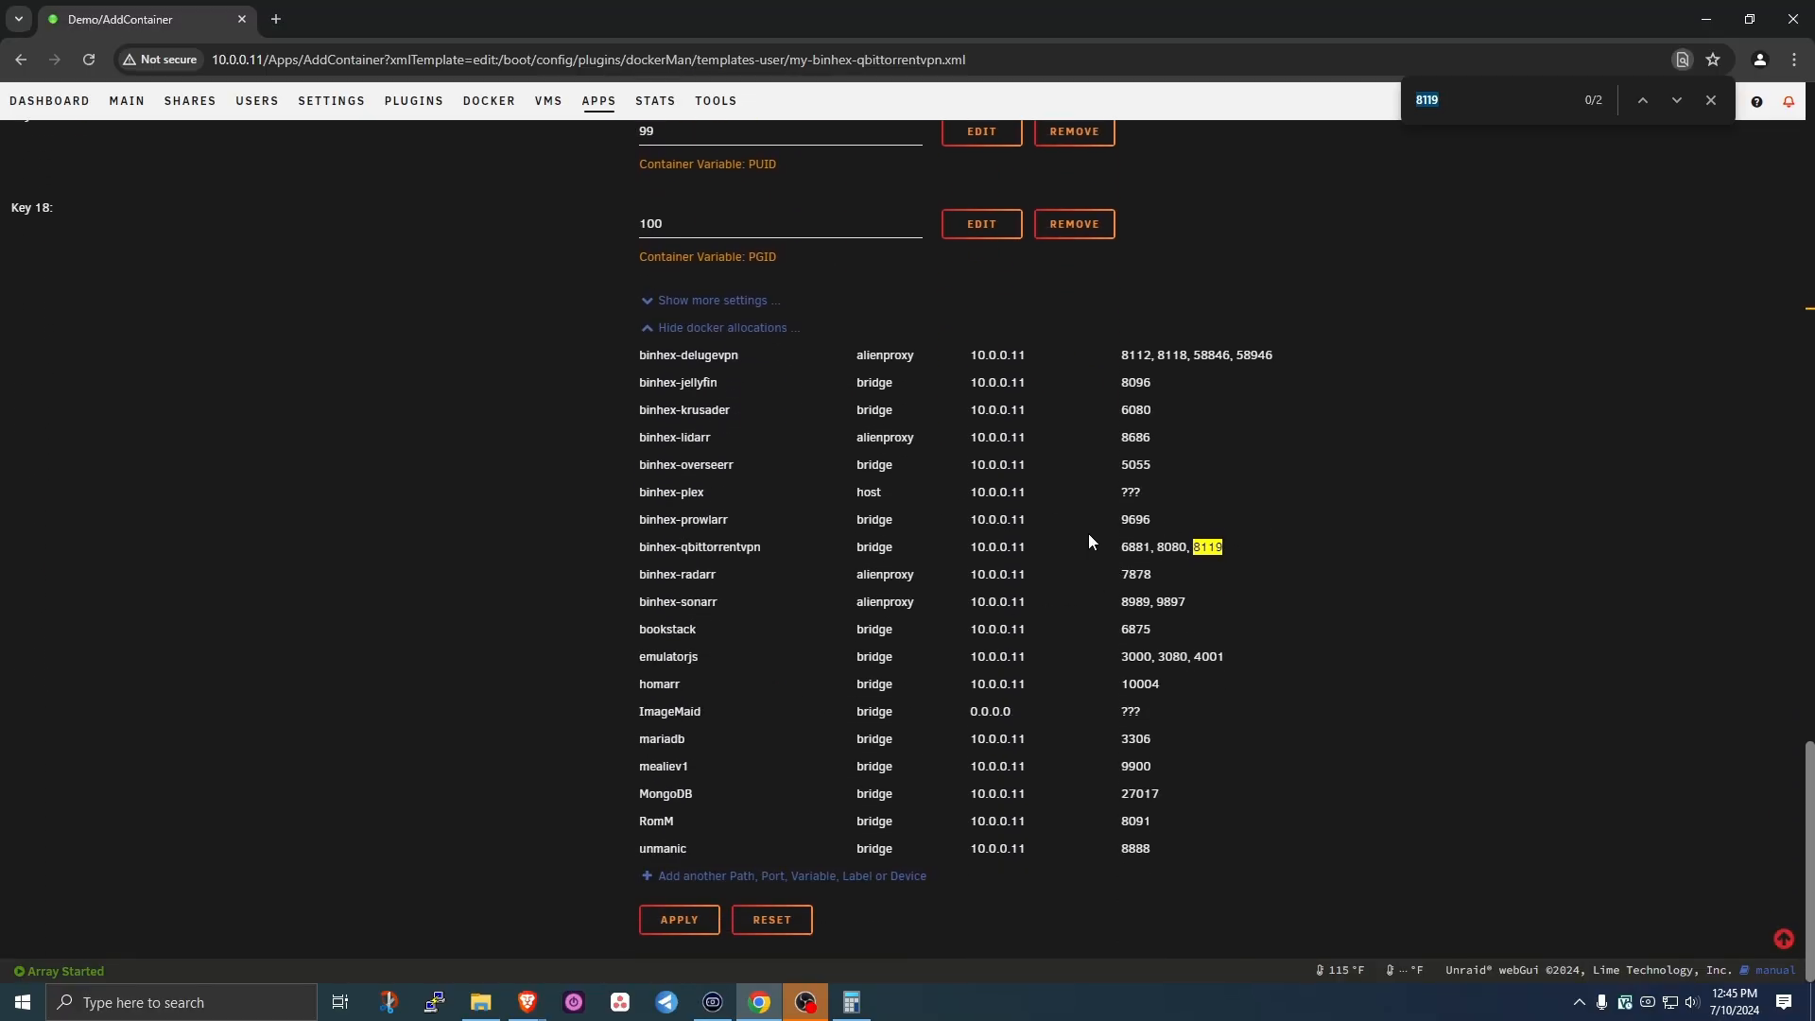
scroll(1081, 525, "up", 20)
scroll(1058, 528, "up", 2)
scroll(196, 470, "down", 6)
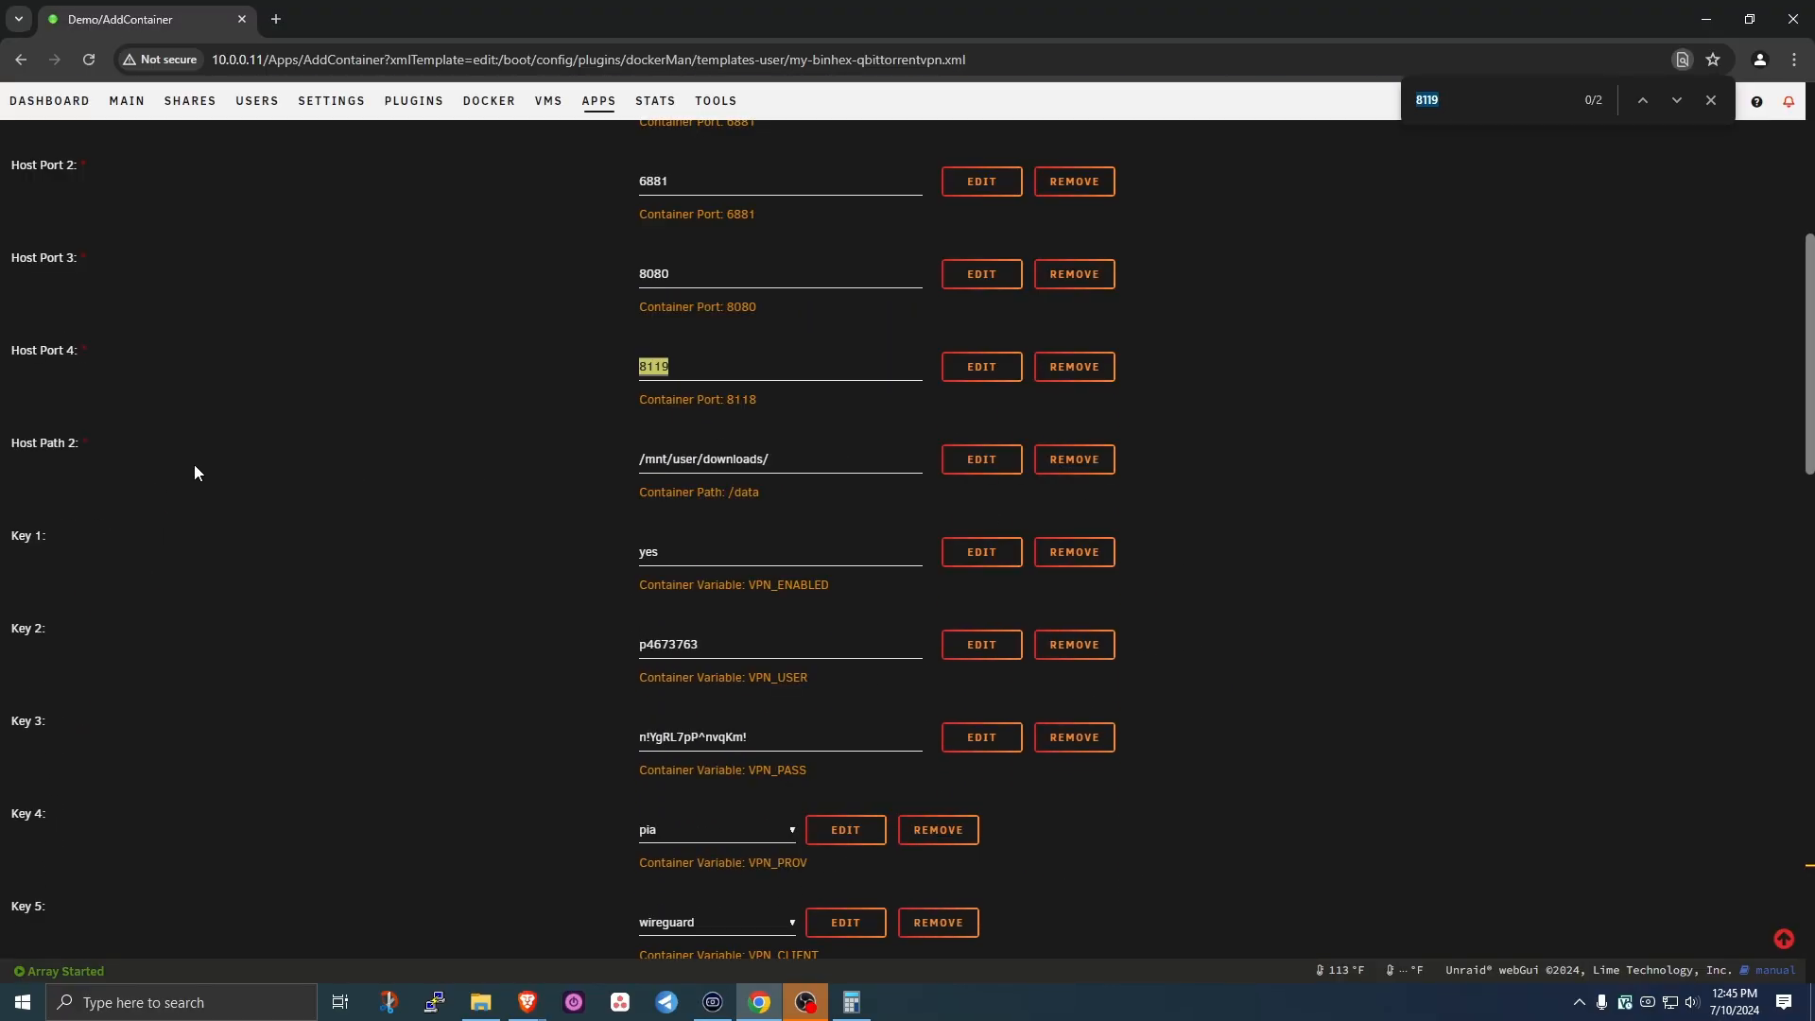
- Change Host Path 2 from /mnt/user/downloads/ to /mnt/user/data/torrents/ using the folder browser
left_click(704, 459)
left_click_drag(697, 460, 959, 491)
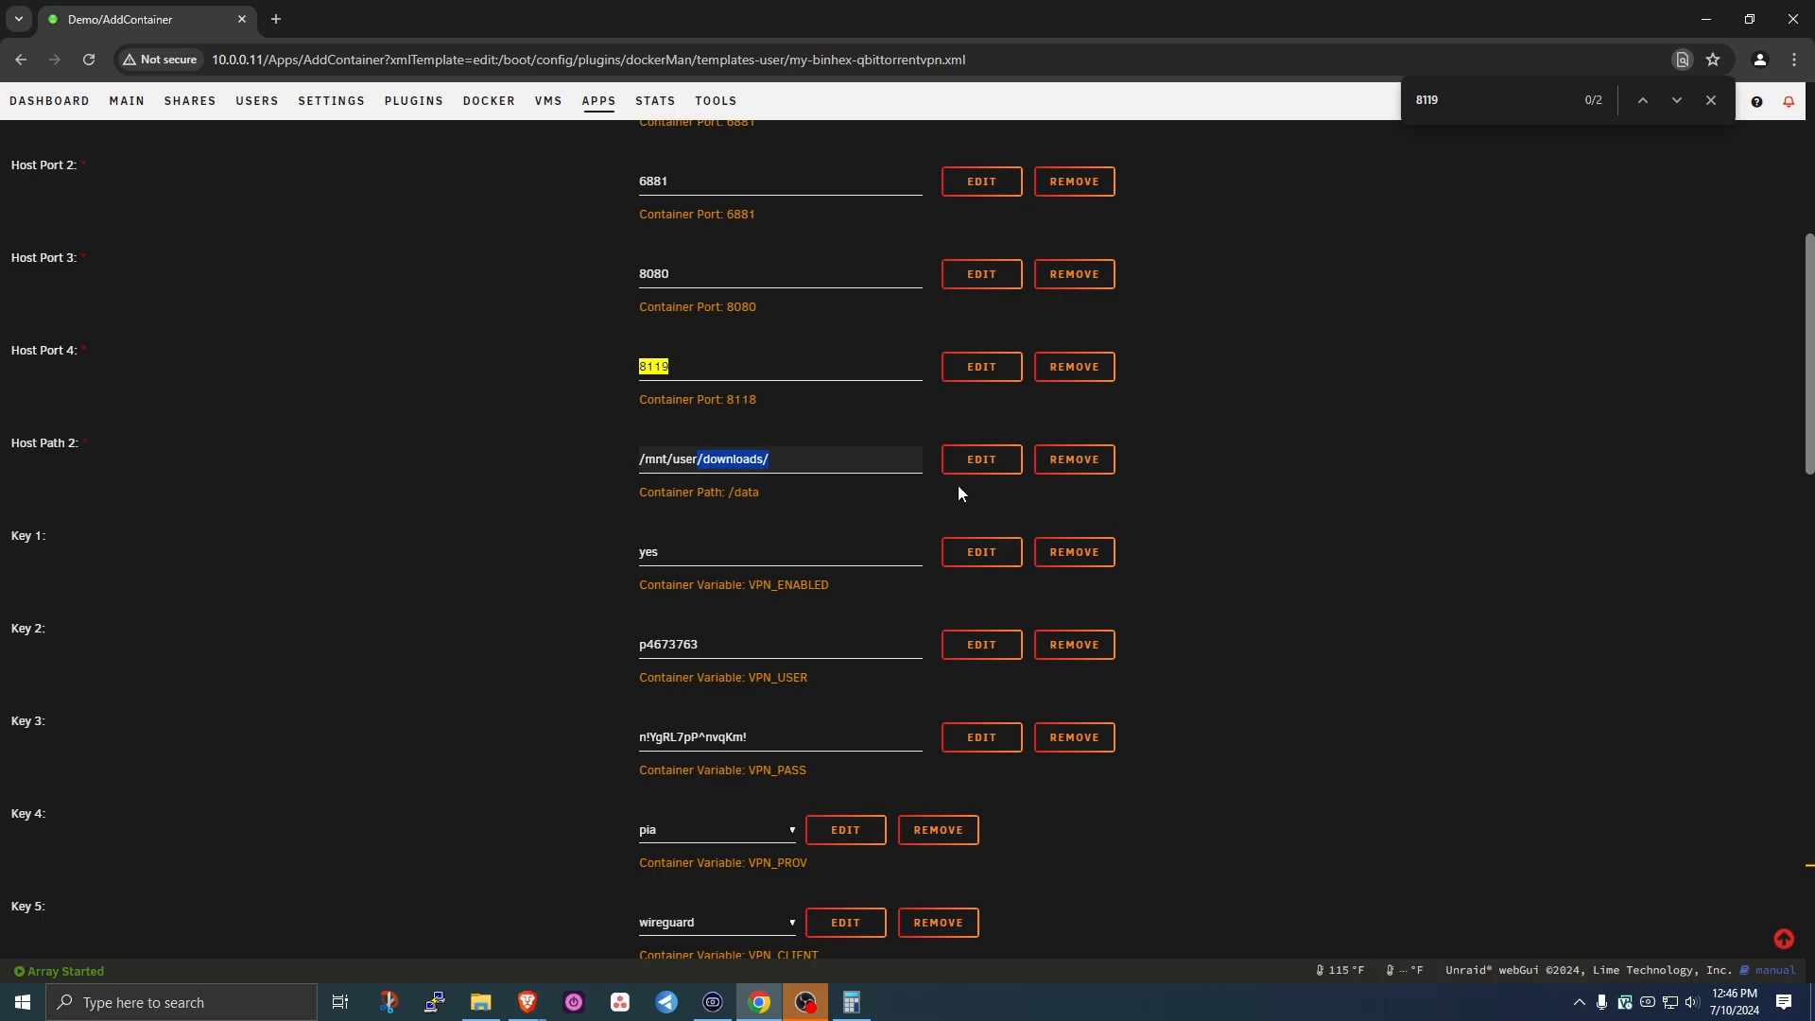
key("BackSpace")
left_click(804, 465)
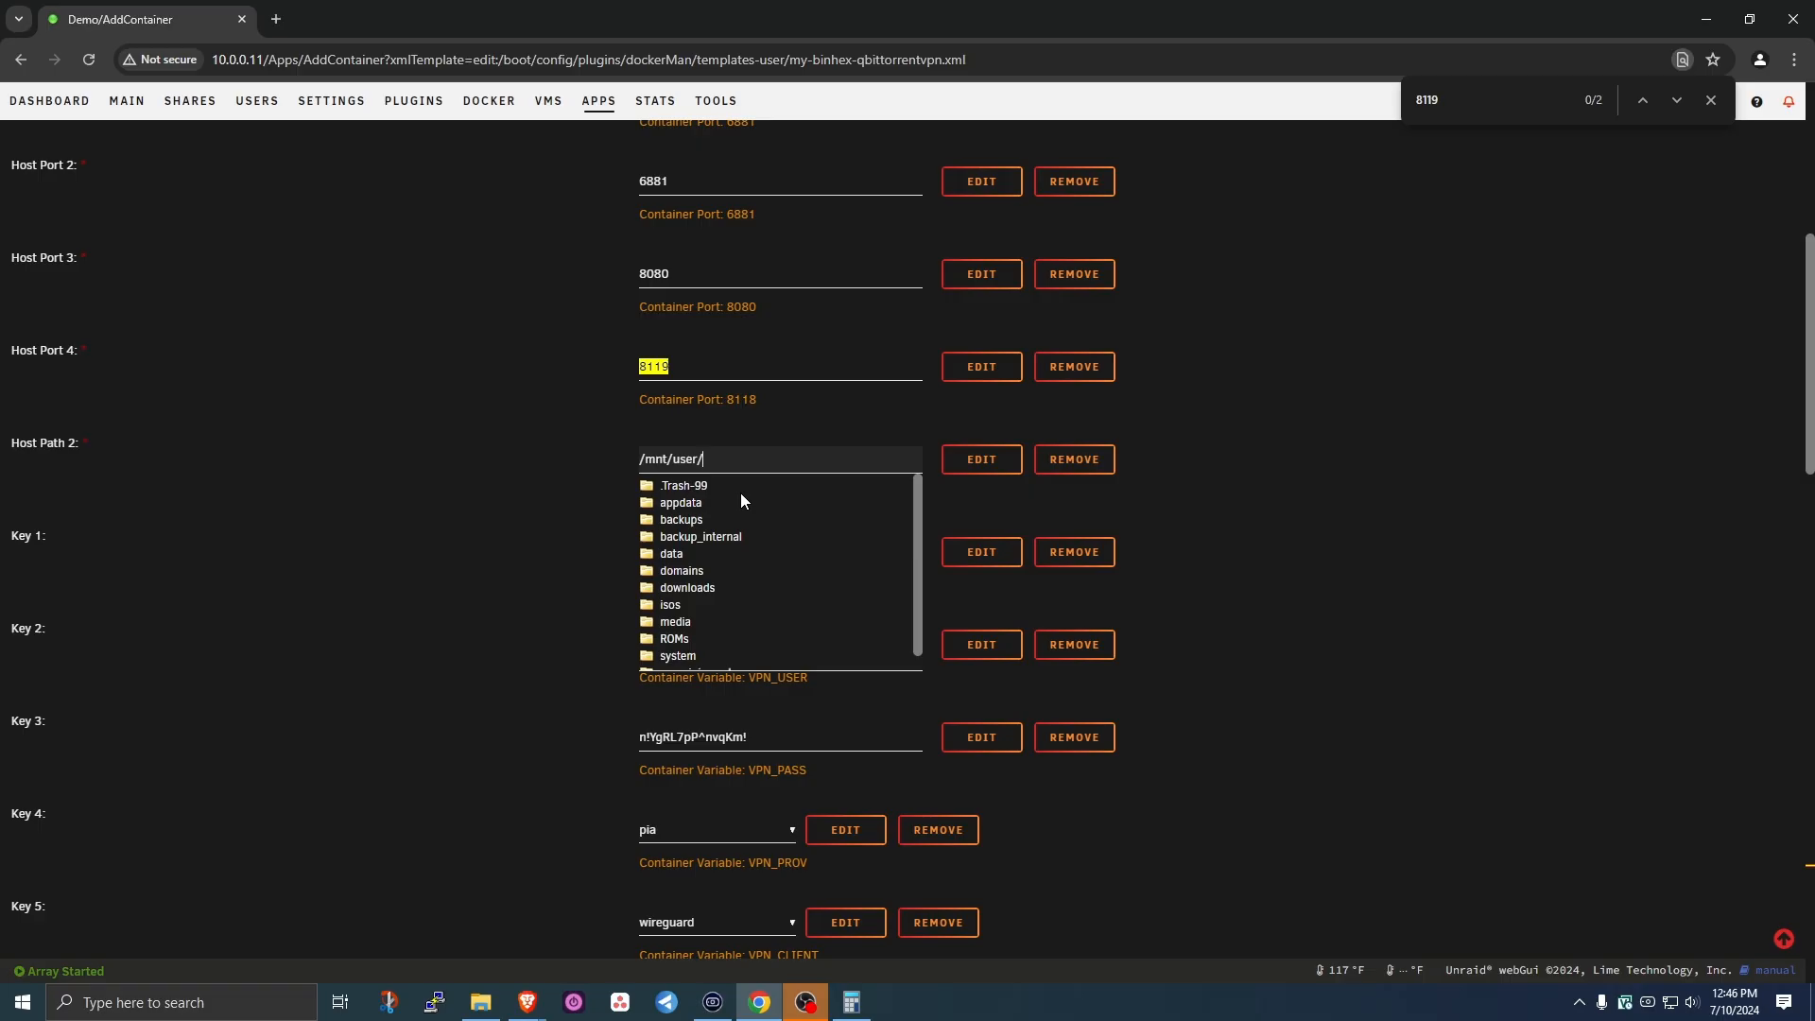
left_click(671, 553)
left_click(695, 611)
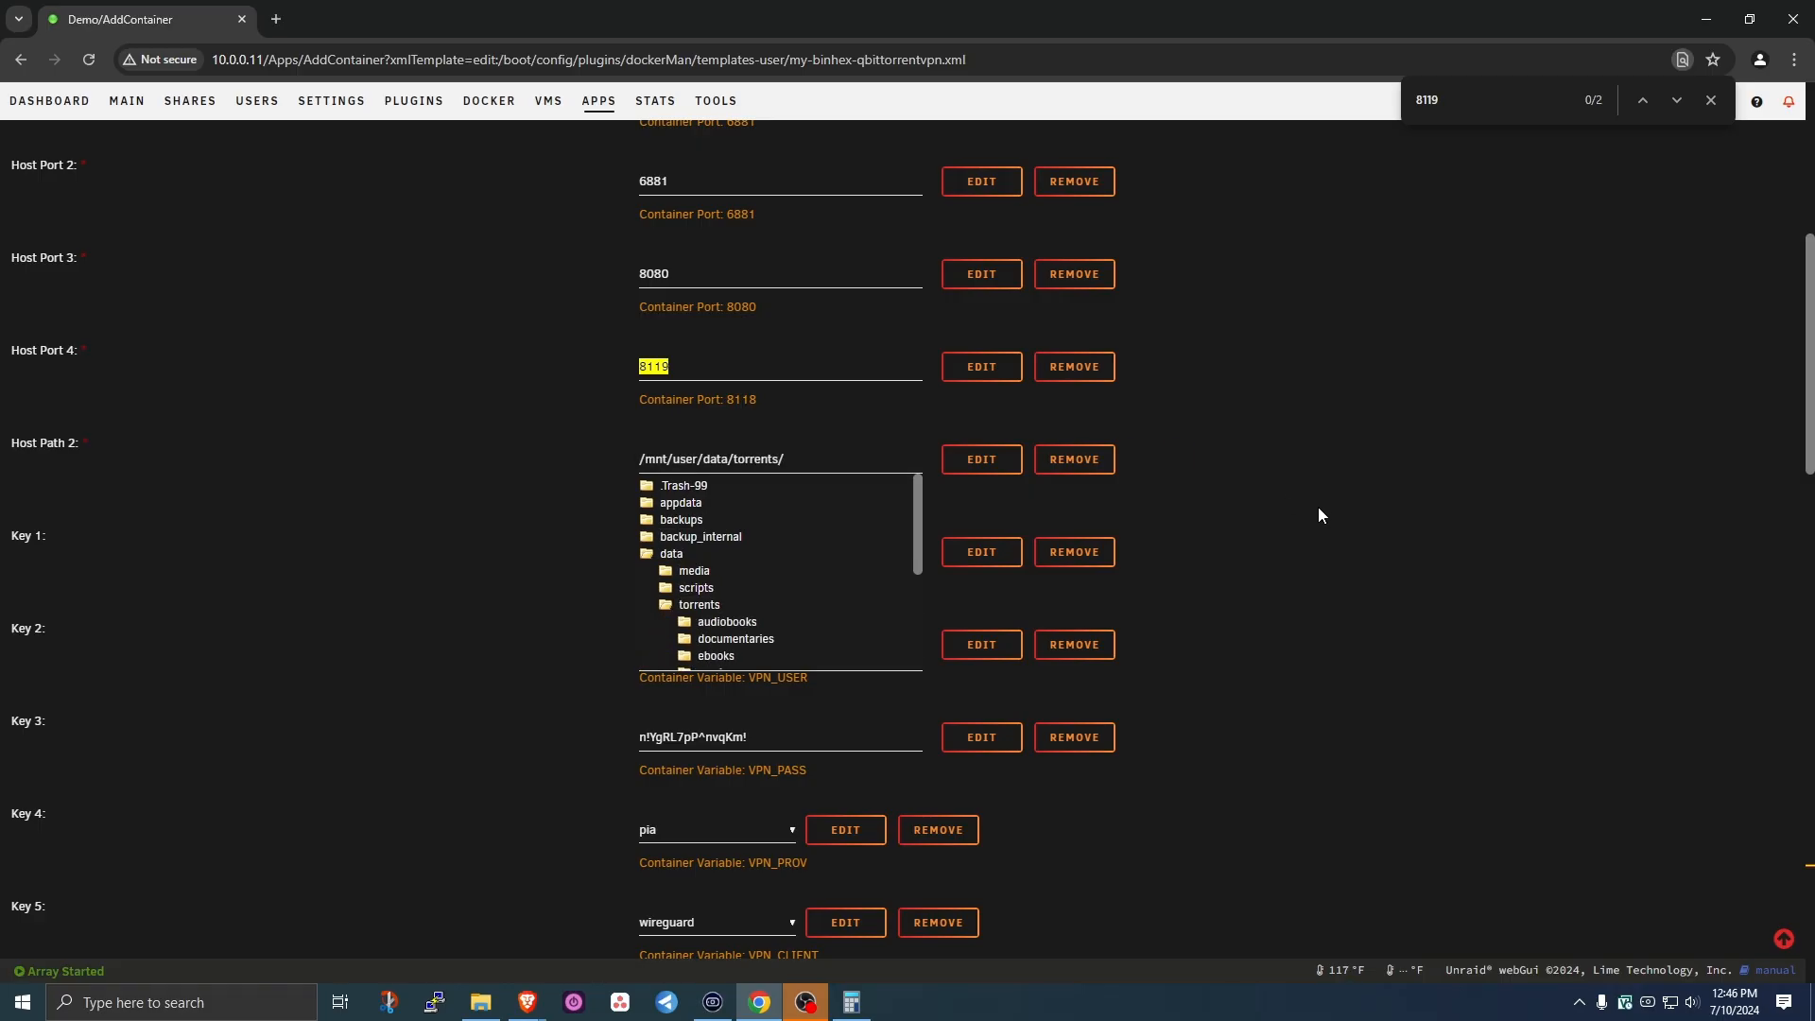
left_click(1148, 468)
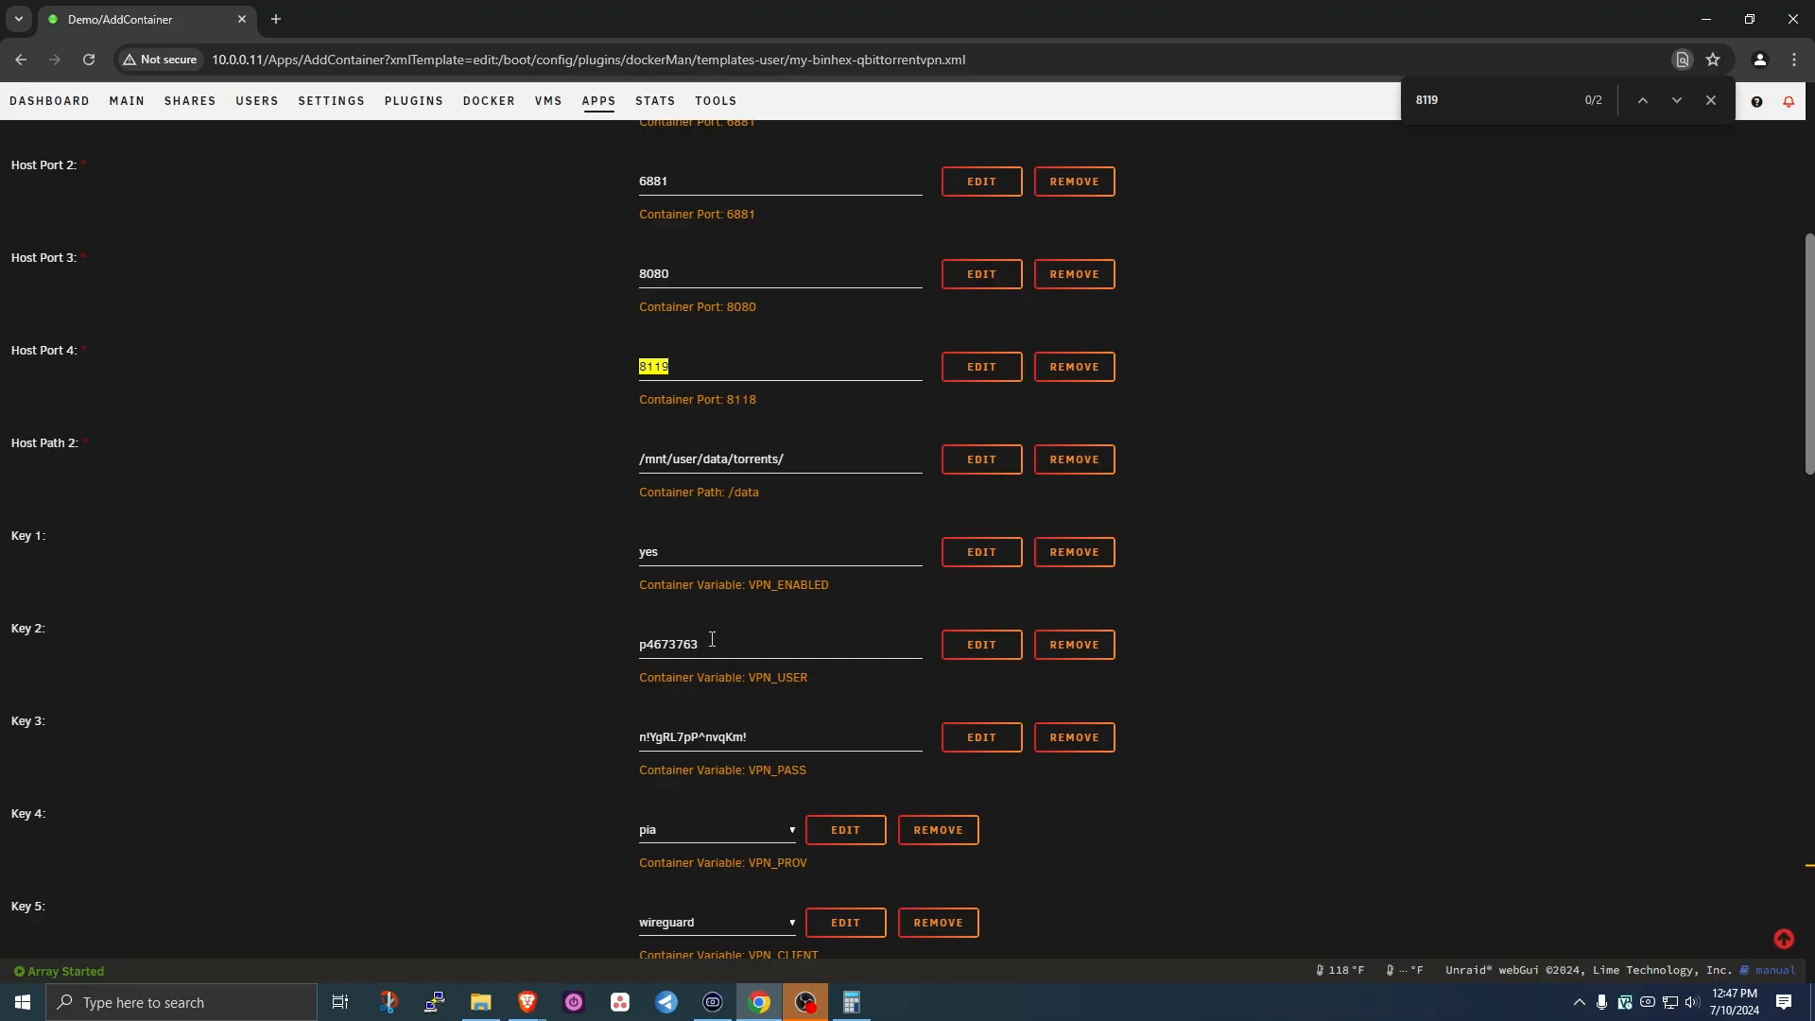
left_click_drag(726, 646, 594, 661)
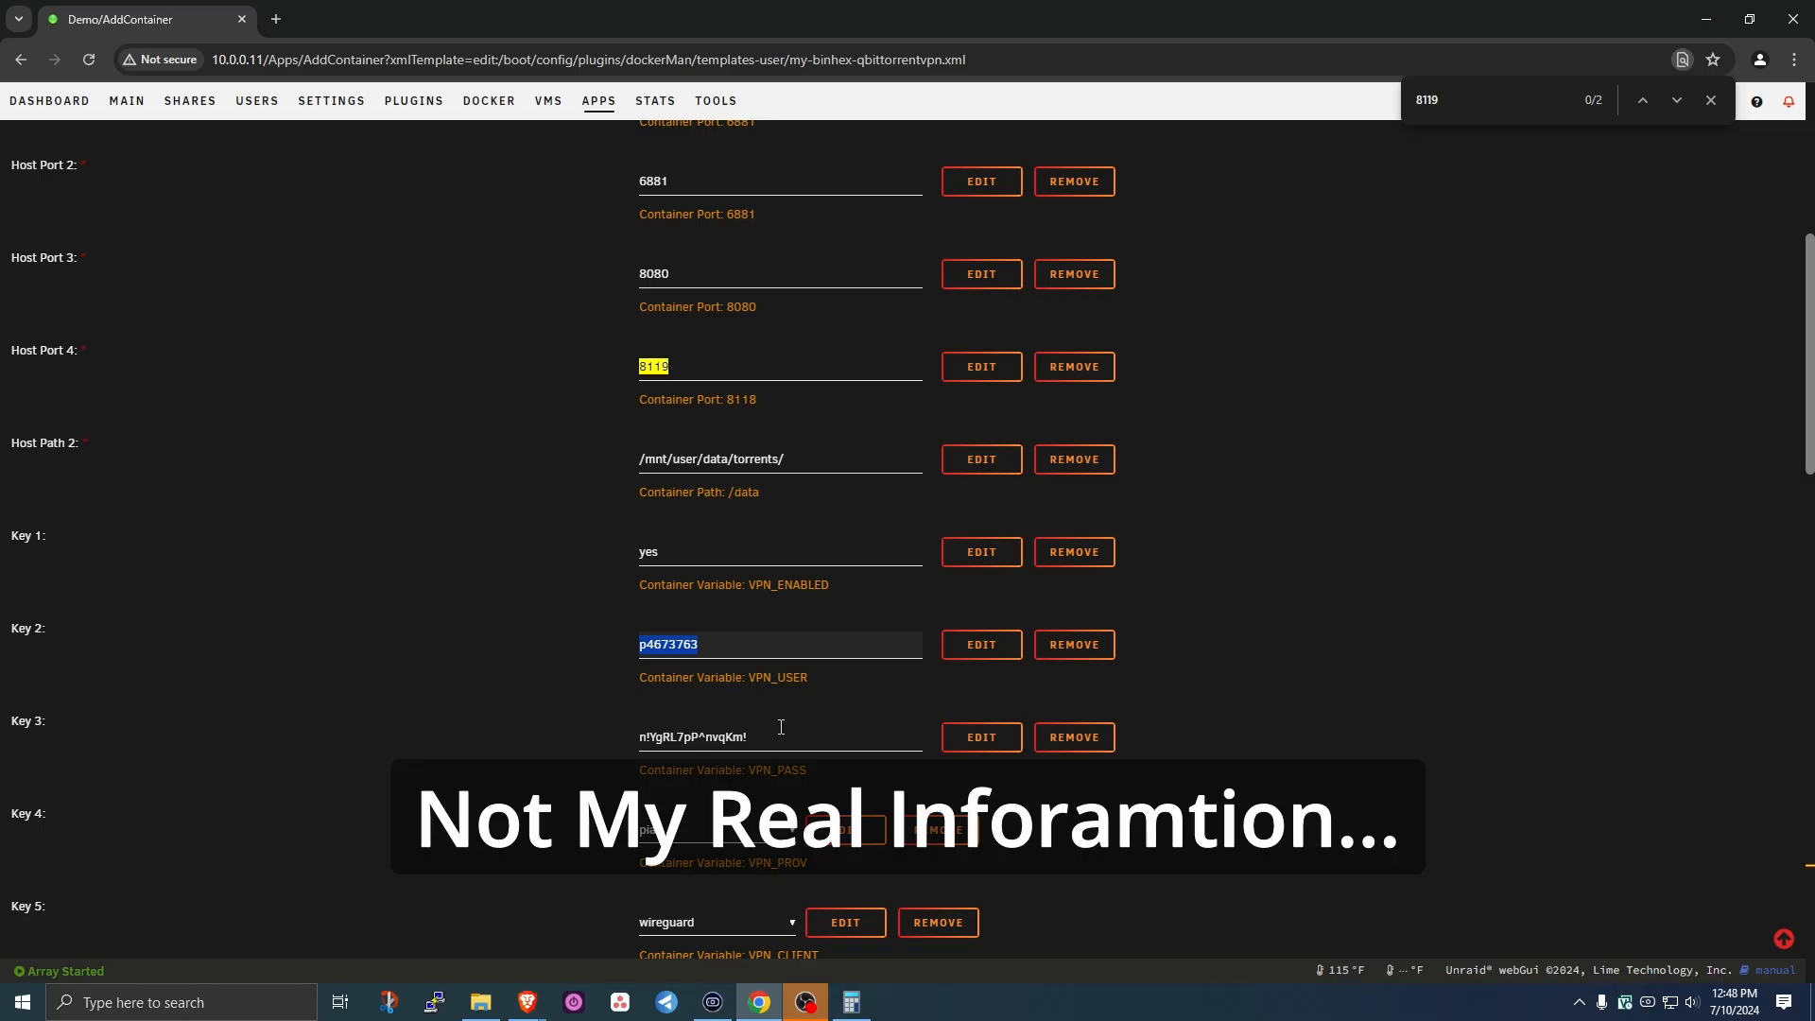
scroll(697, 225, "down", 7)
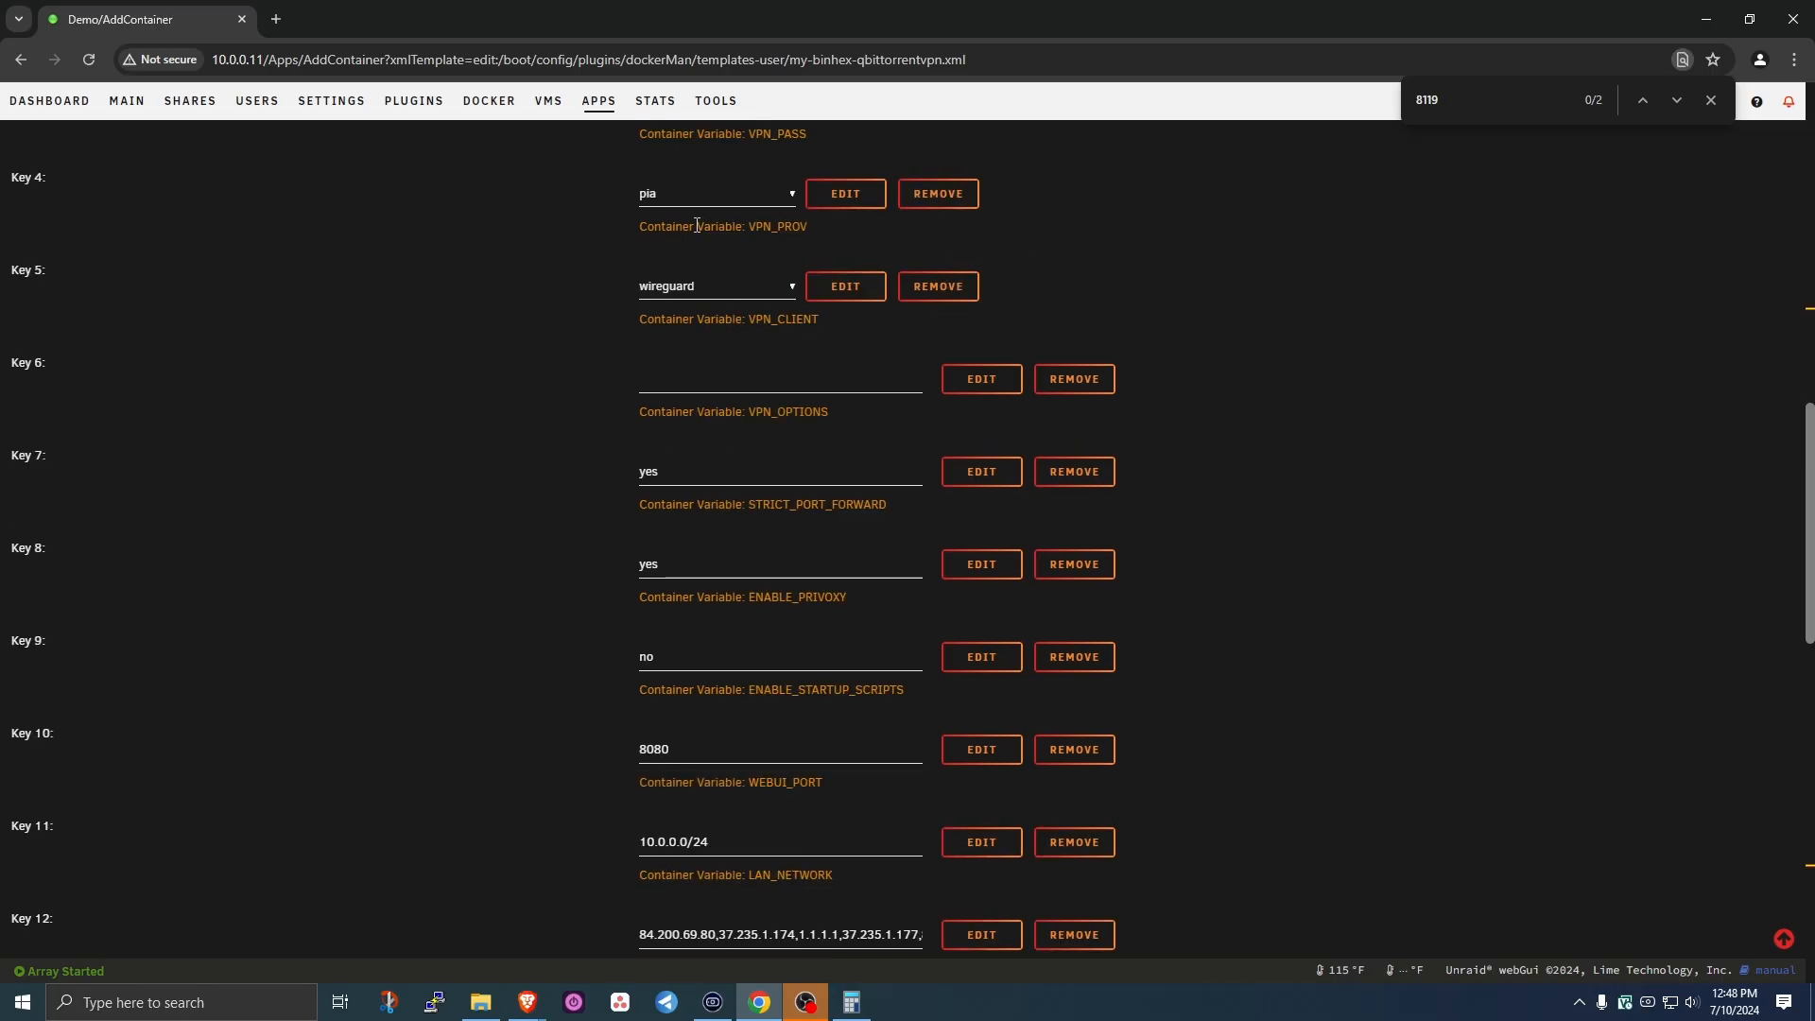
left_click(747, 195)
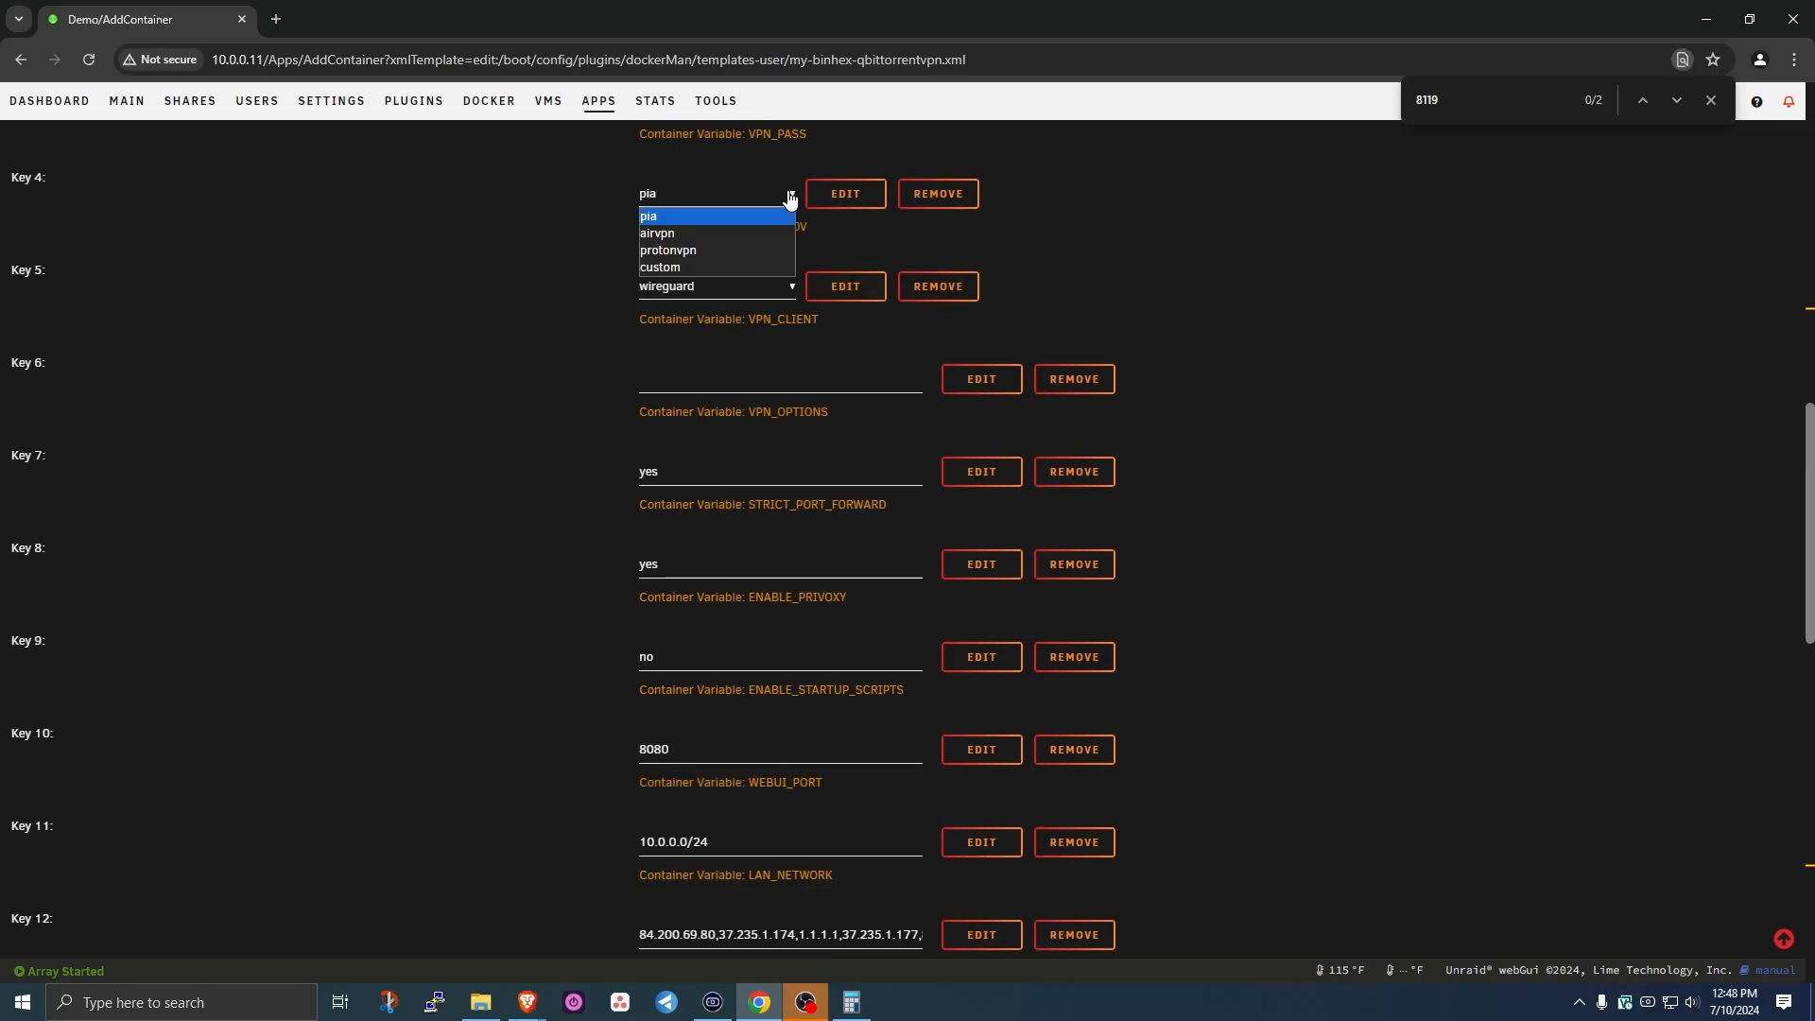
left_click(731, 219)
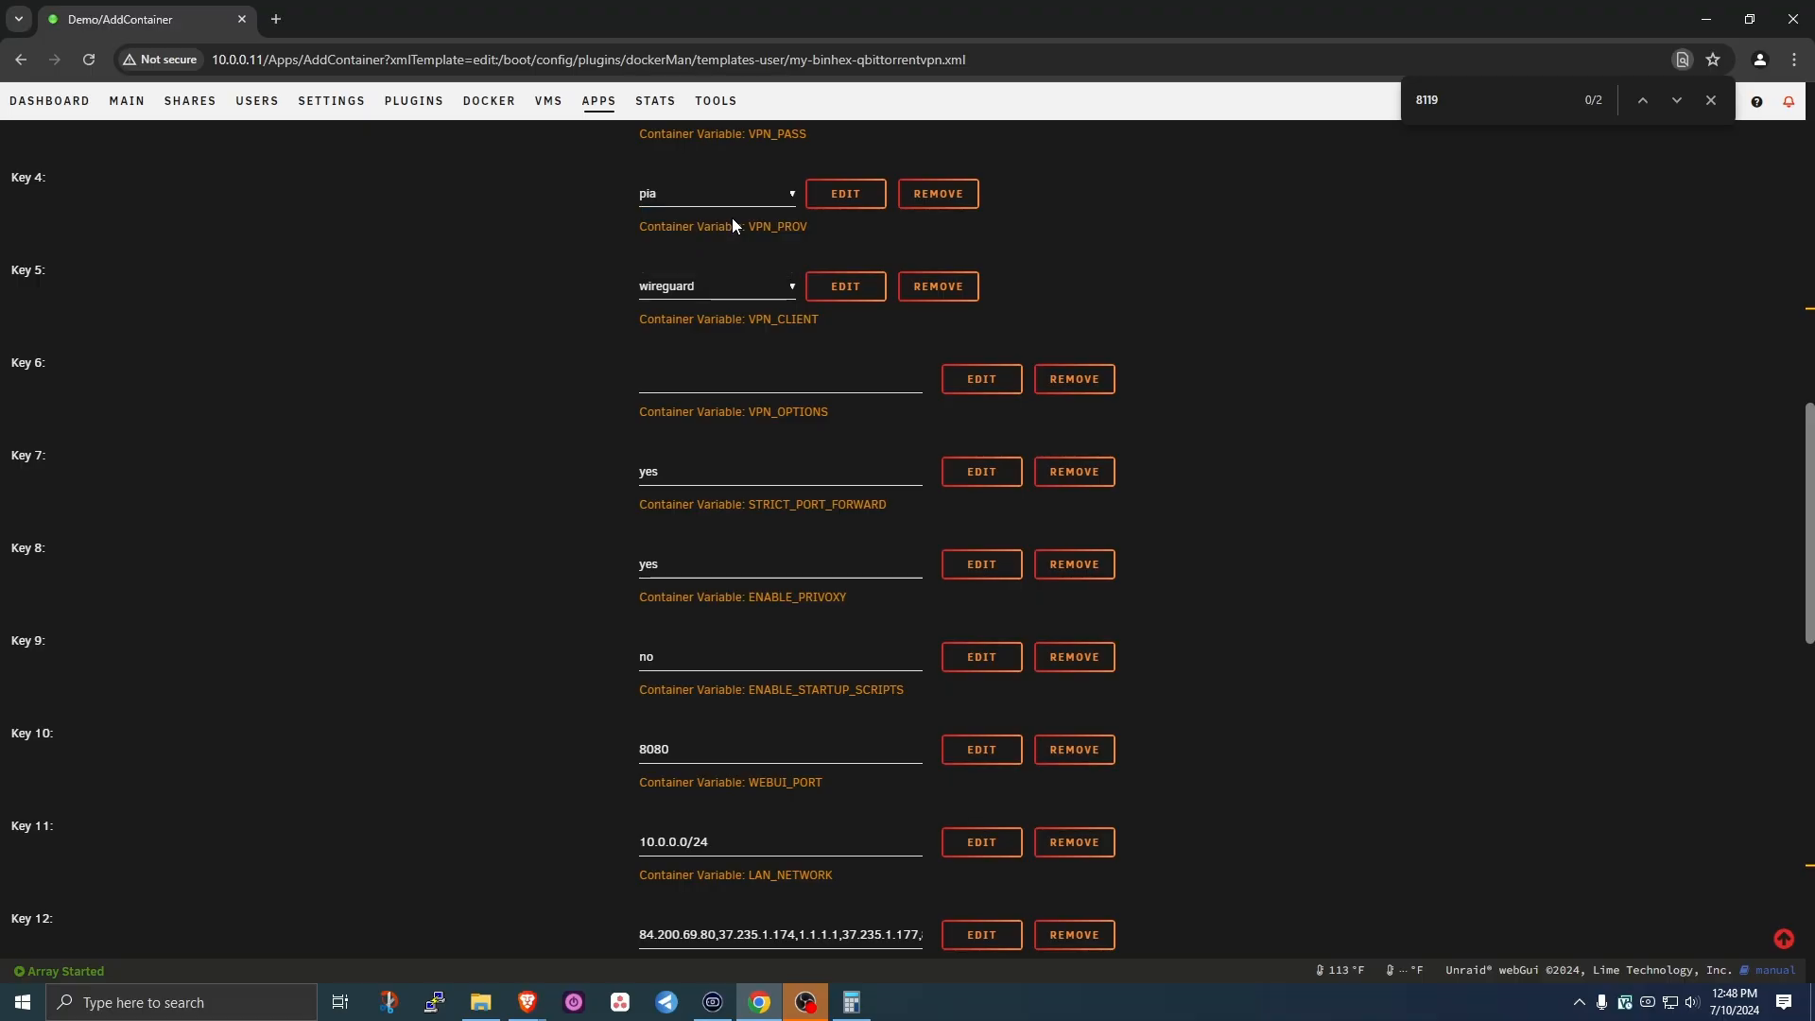
left_click(777, 293)
left_click(777, 293)
- Collapse the docker allocations list and apply the edits, recreating binhex-qbittorrentvpn on alienproxy
scroll(732, 835, "down", 2)
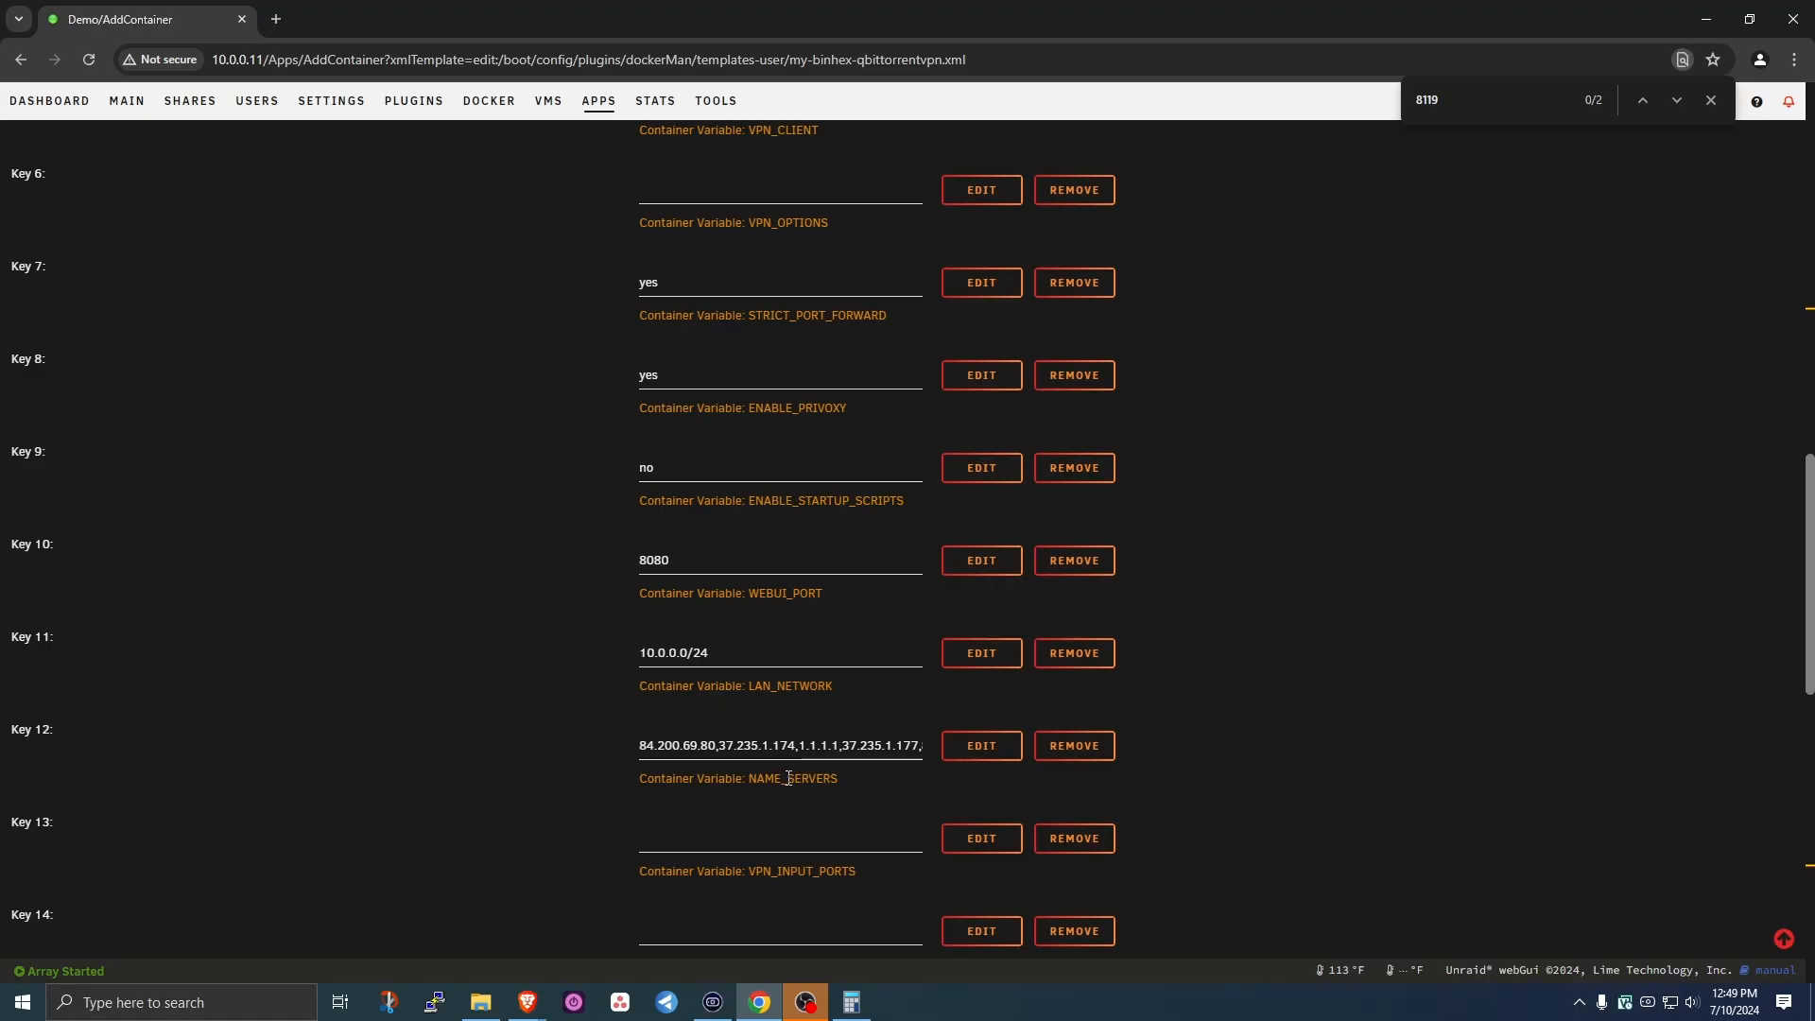
scroll(788, 777, "down", 3)
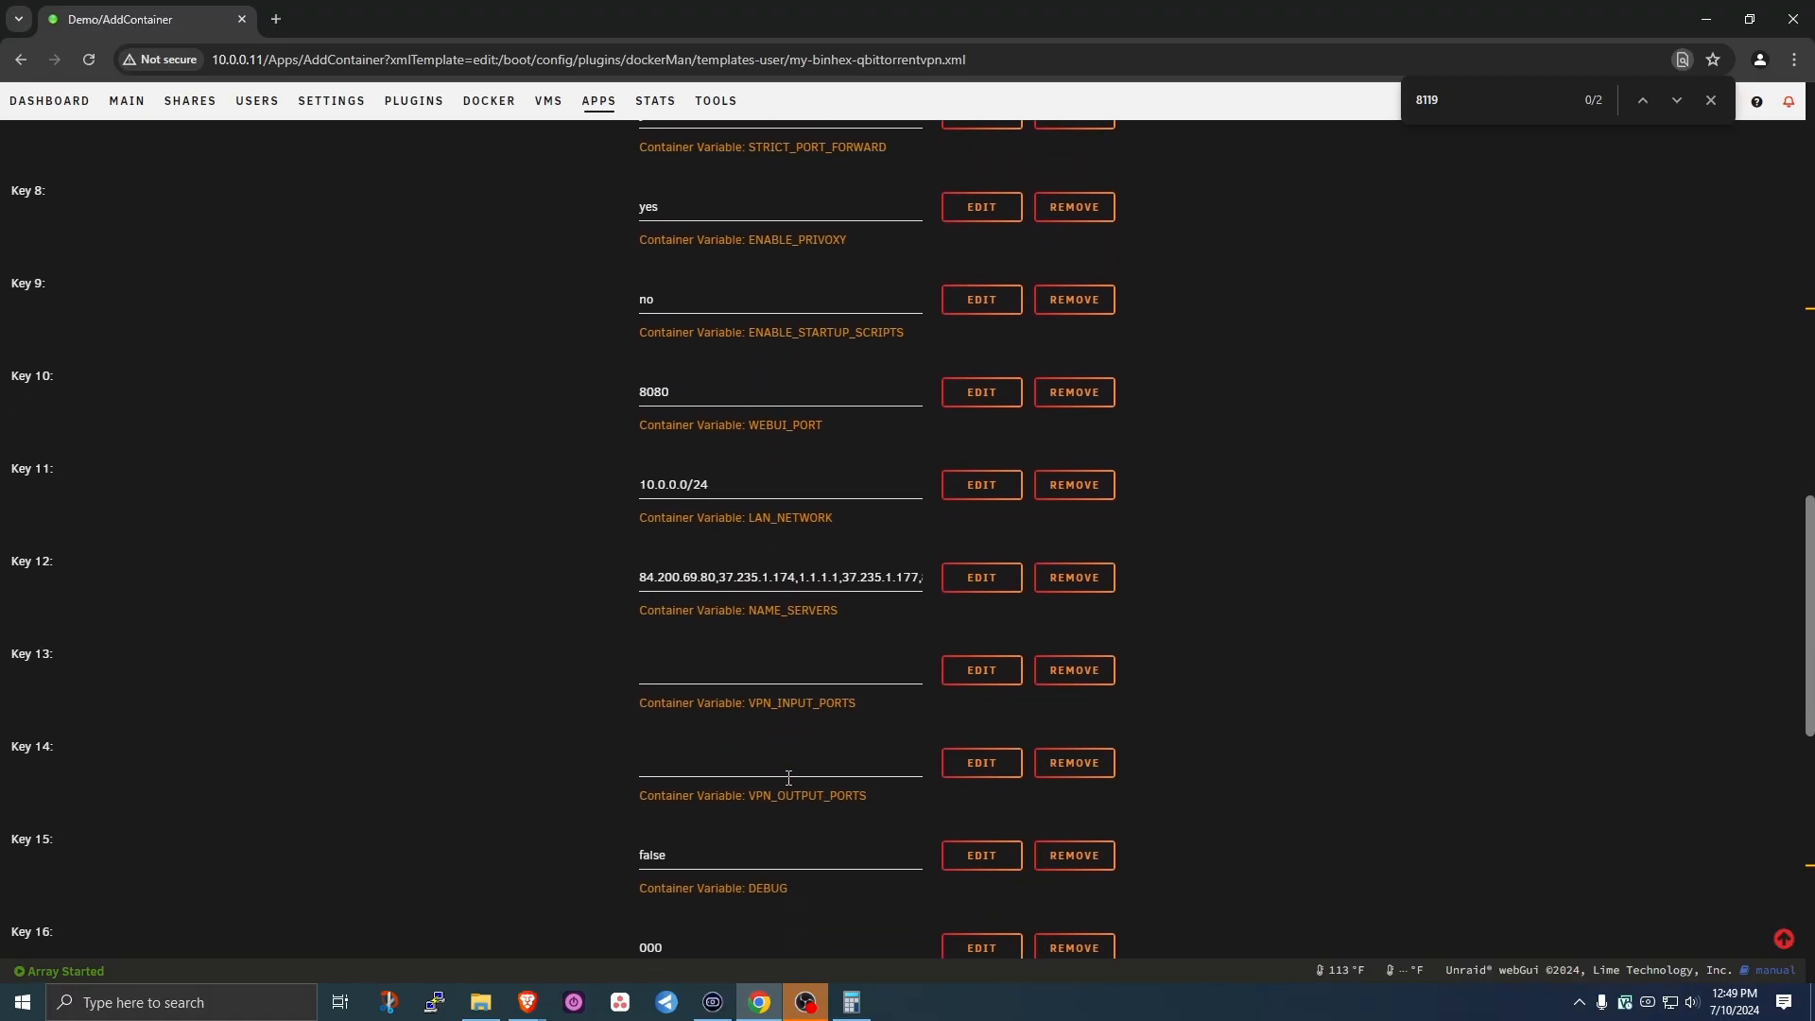
scroll(783, 634, "down", 5)
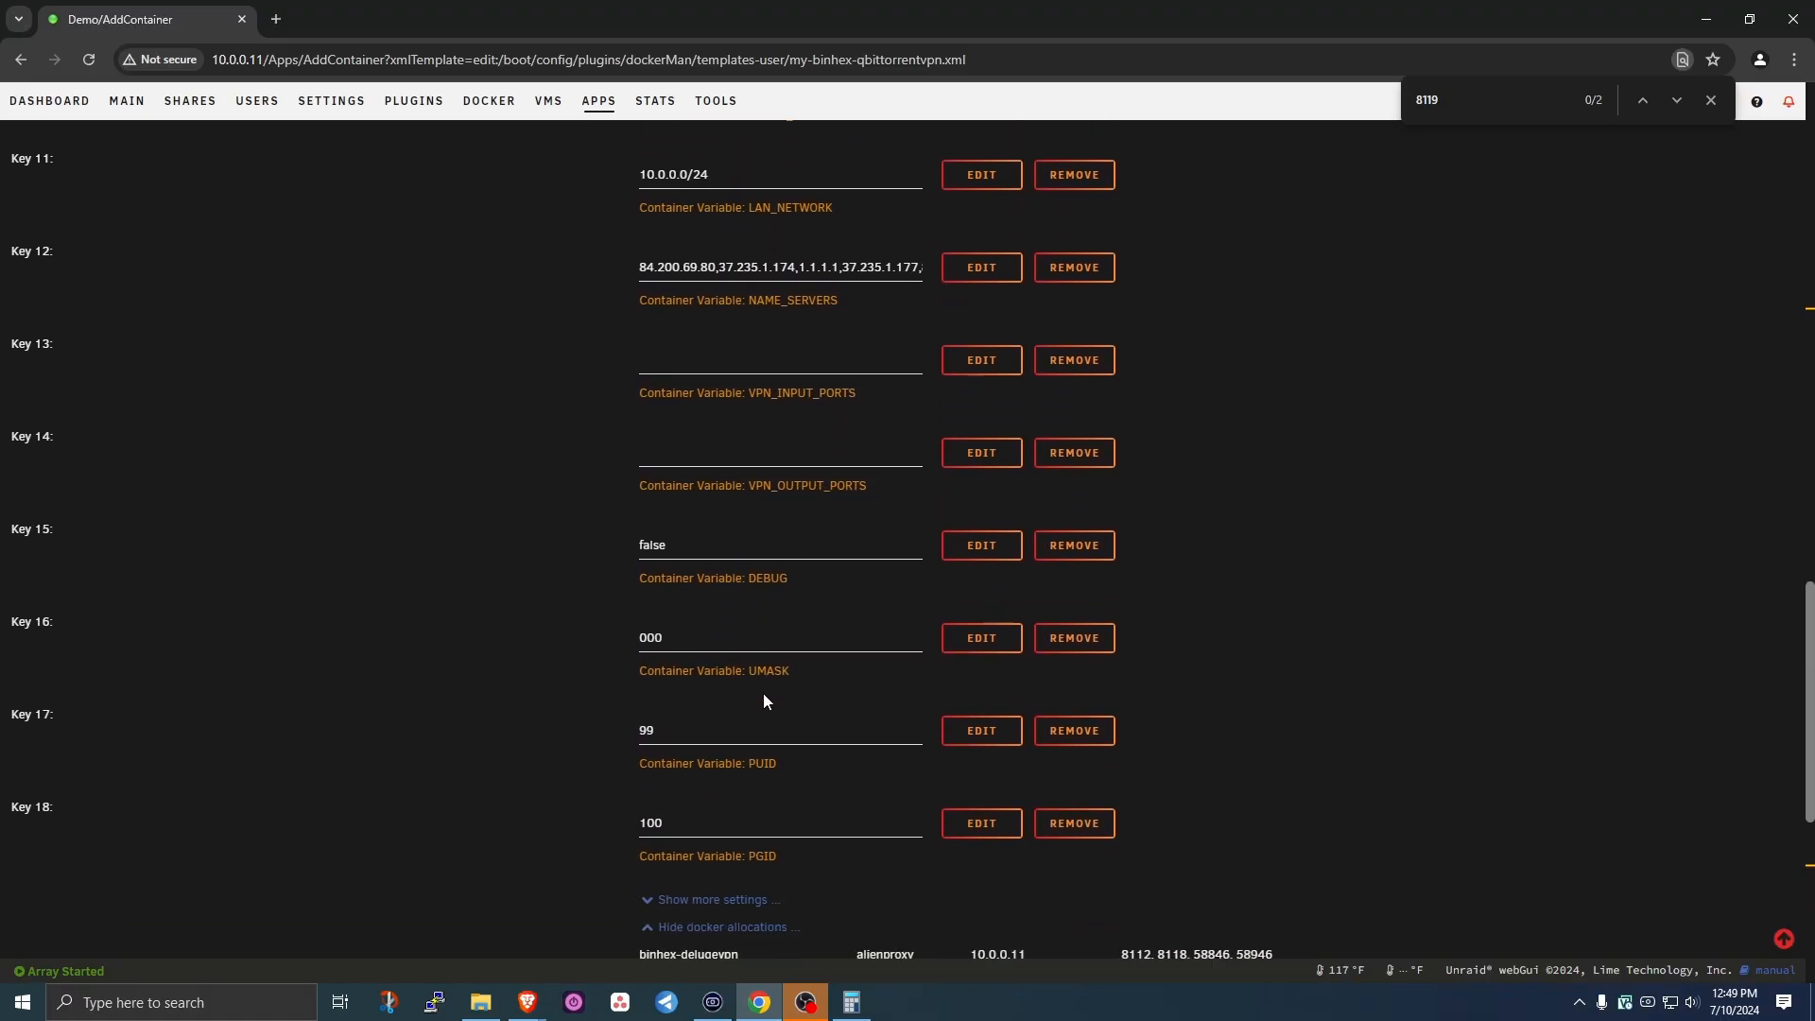
left_click(721, 652)
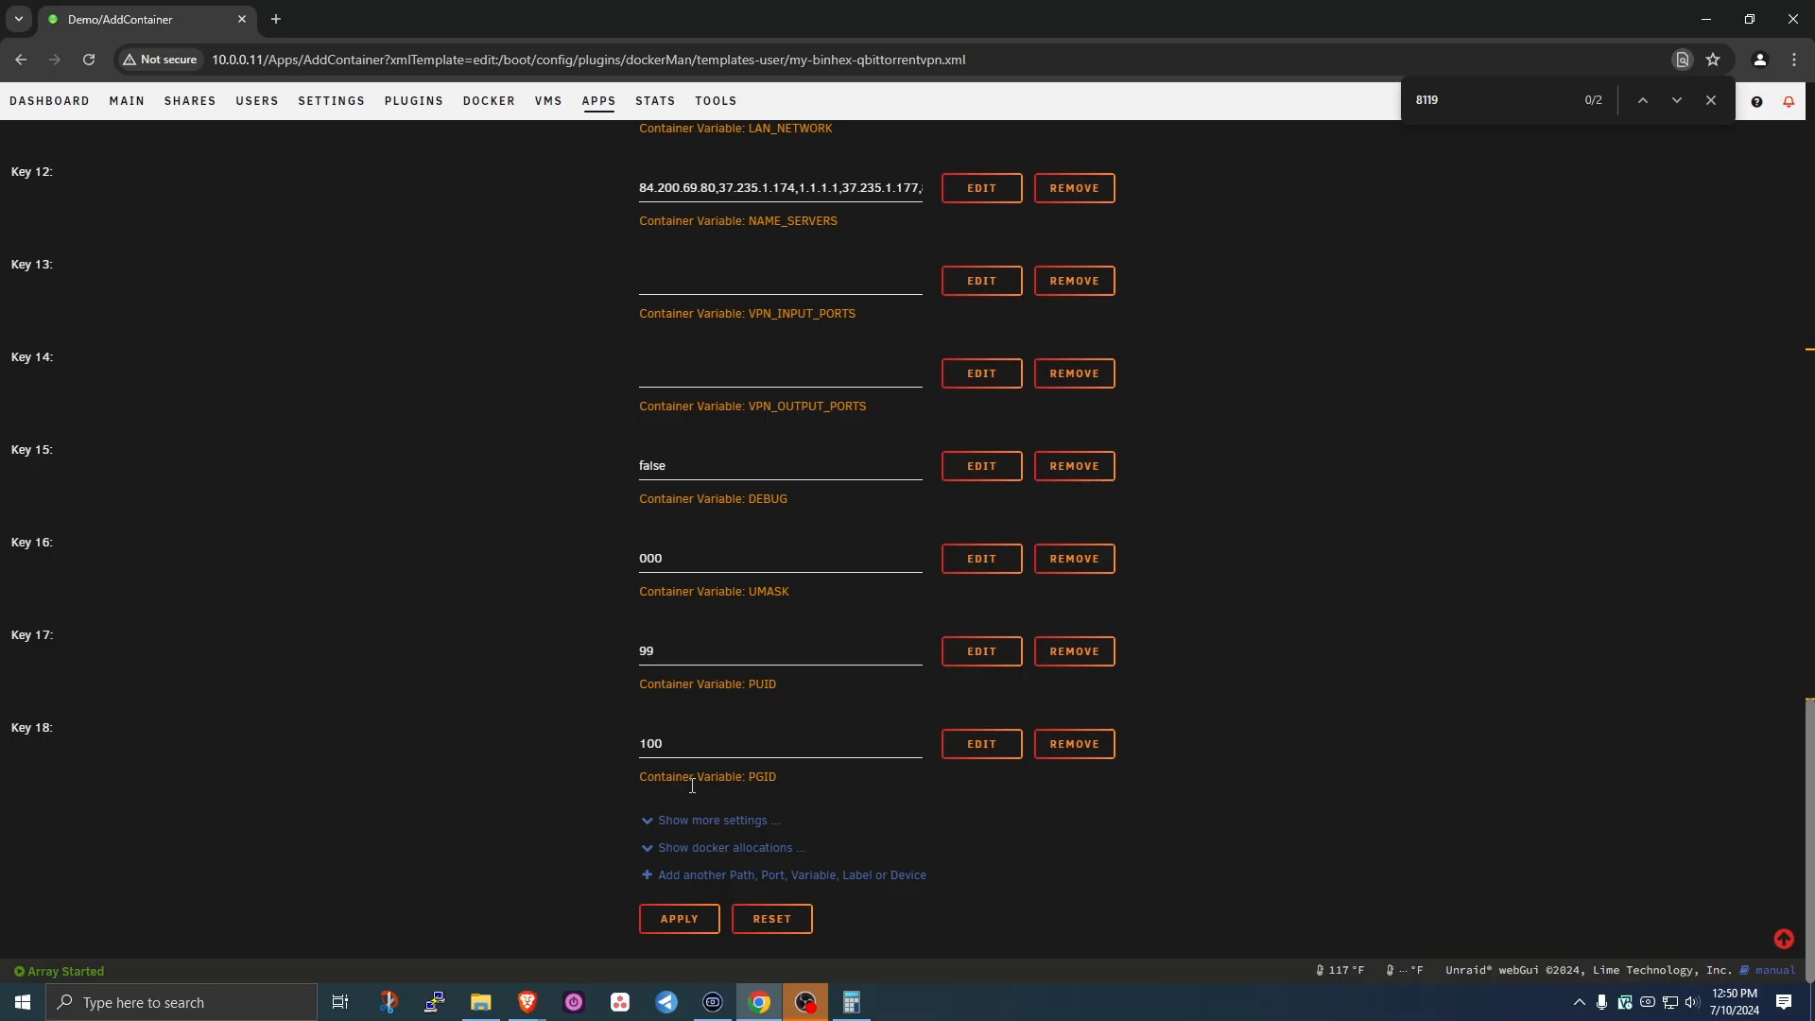
left_click(683, 921)
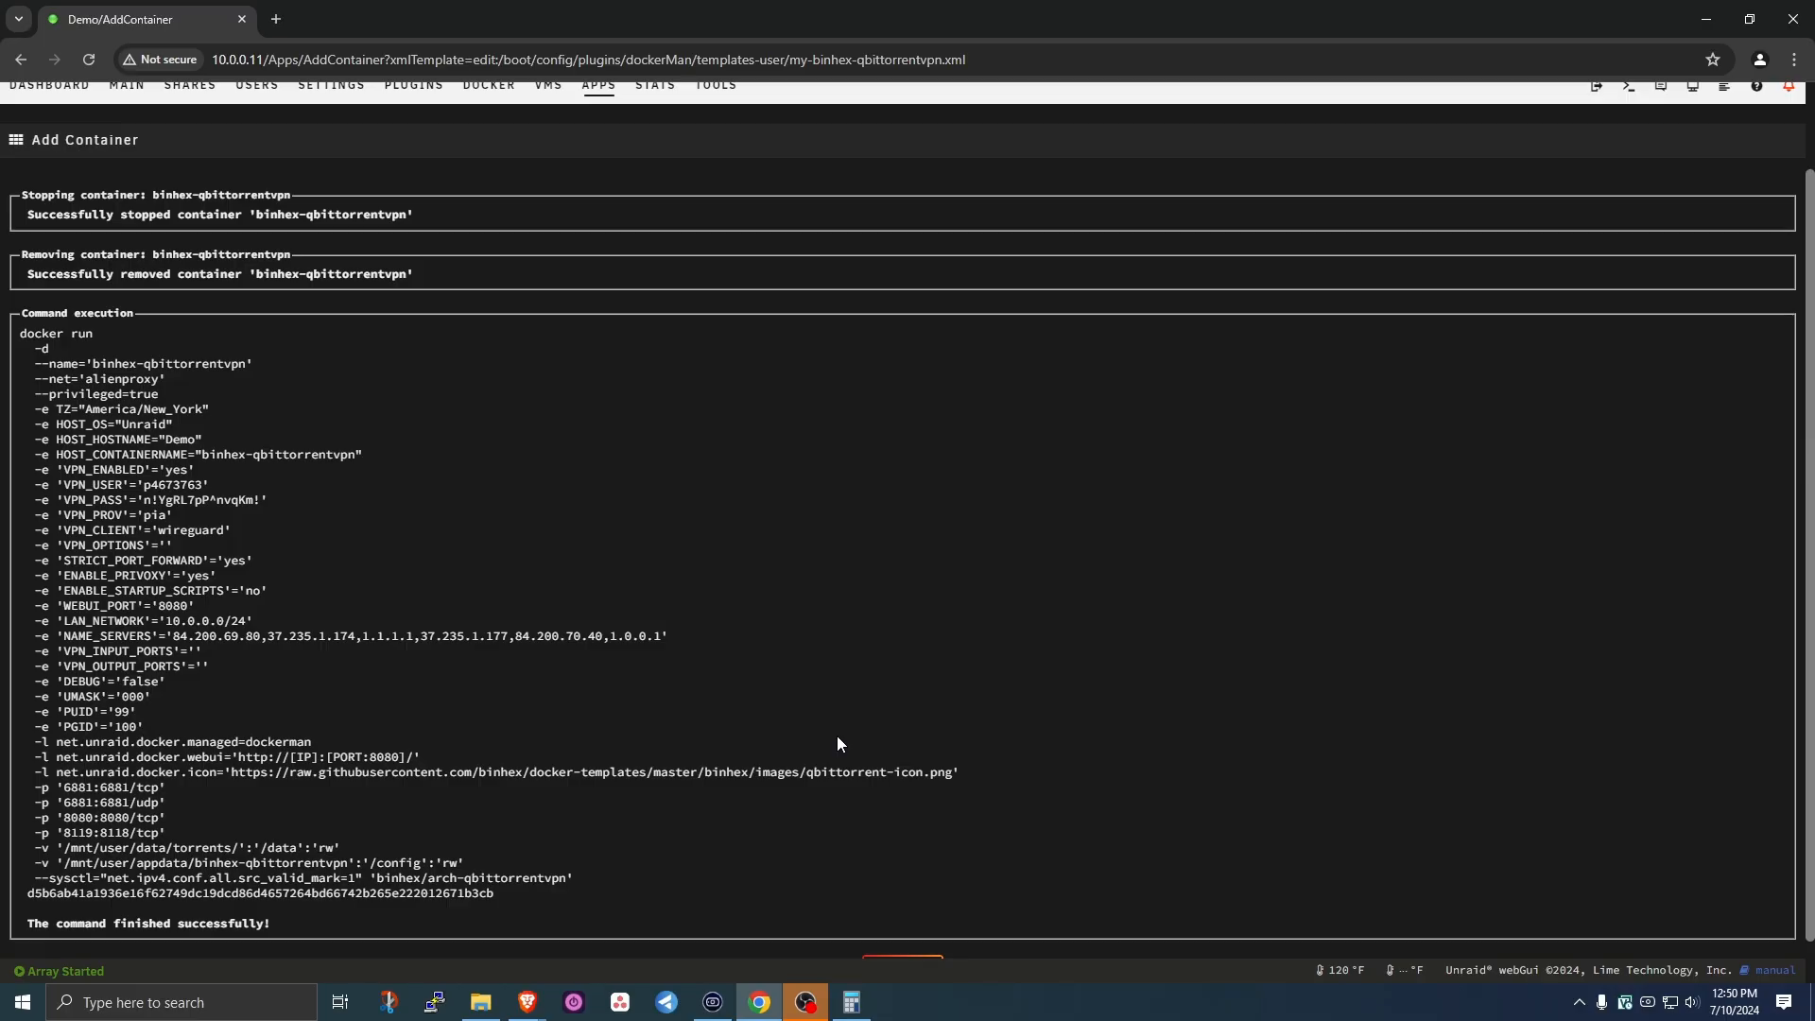
scroll(837, 735, "down", 1)
left_click(907, 922)
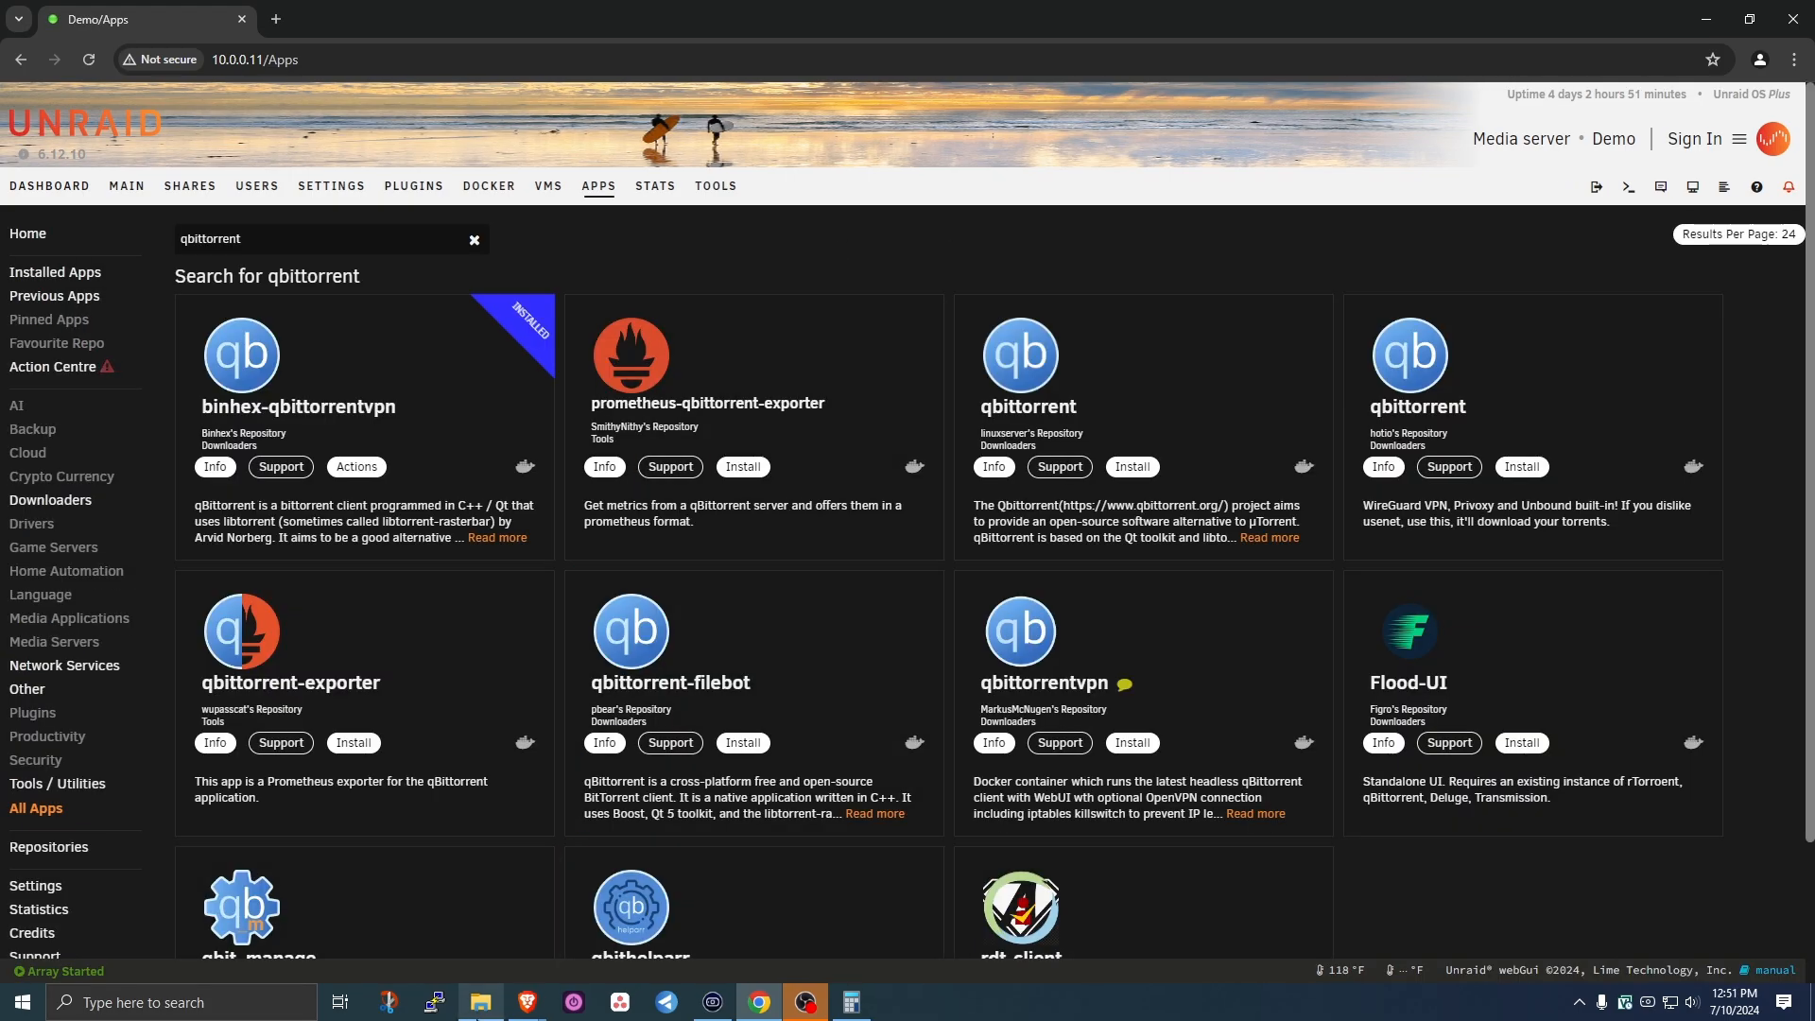
- Browse File Explorer to \\10.0.0.11\appdata\binhex-qbittorrentvpn\wireguard
left_click(481, 1003)
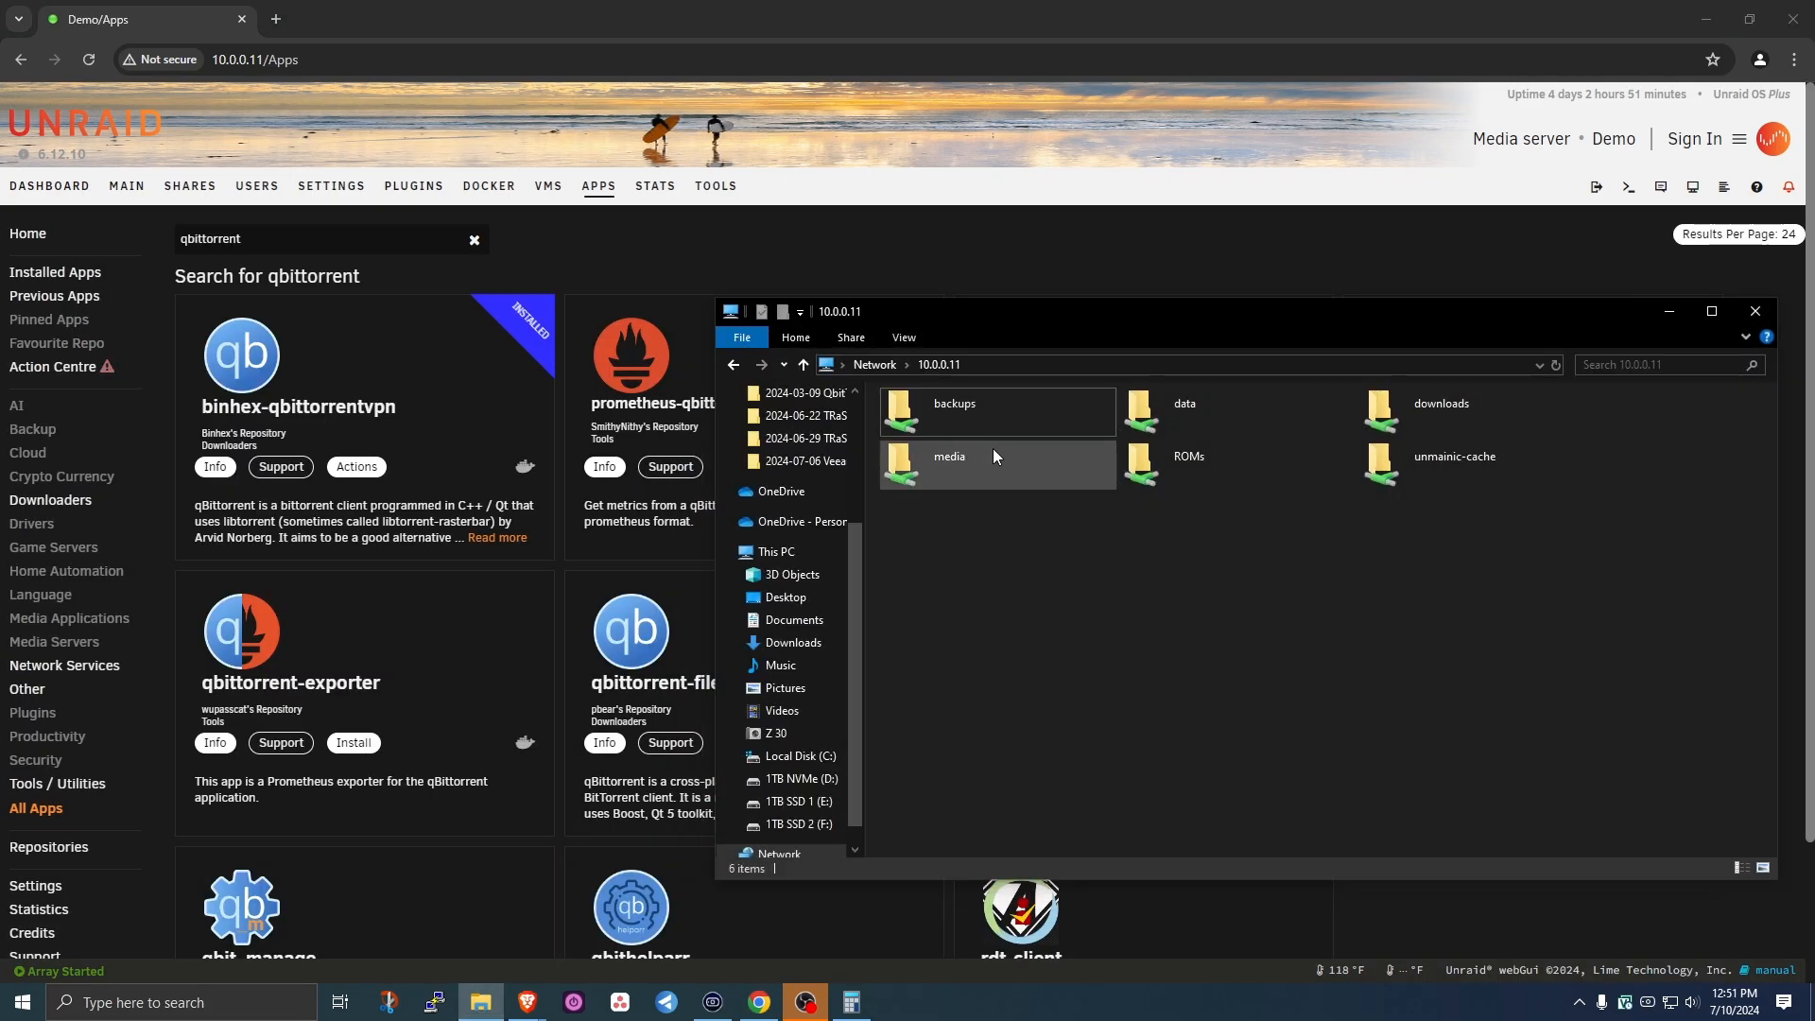
left_click(1017, 362)
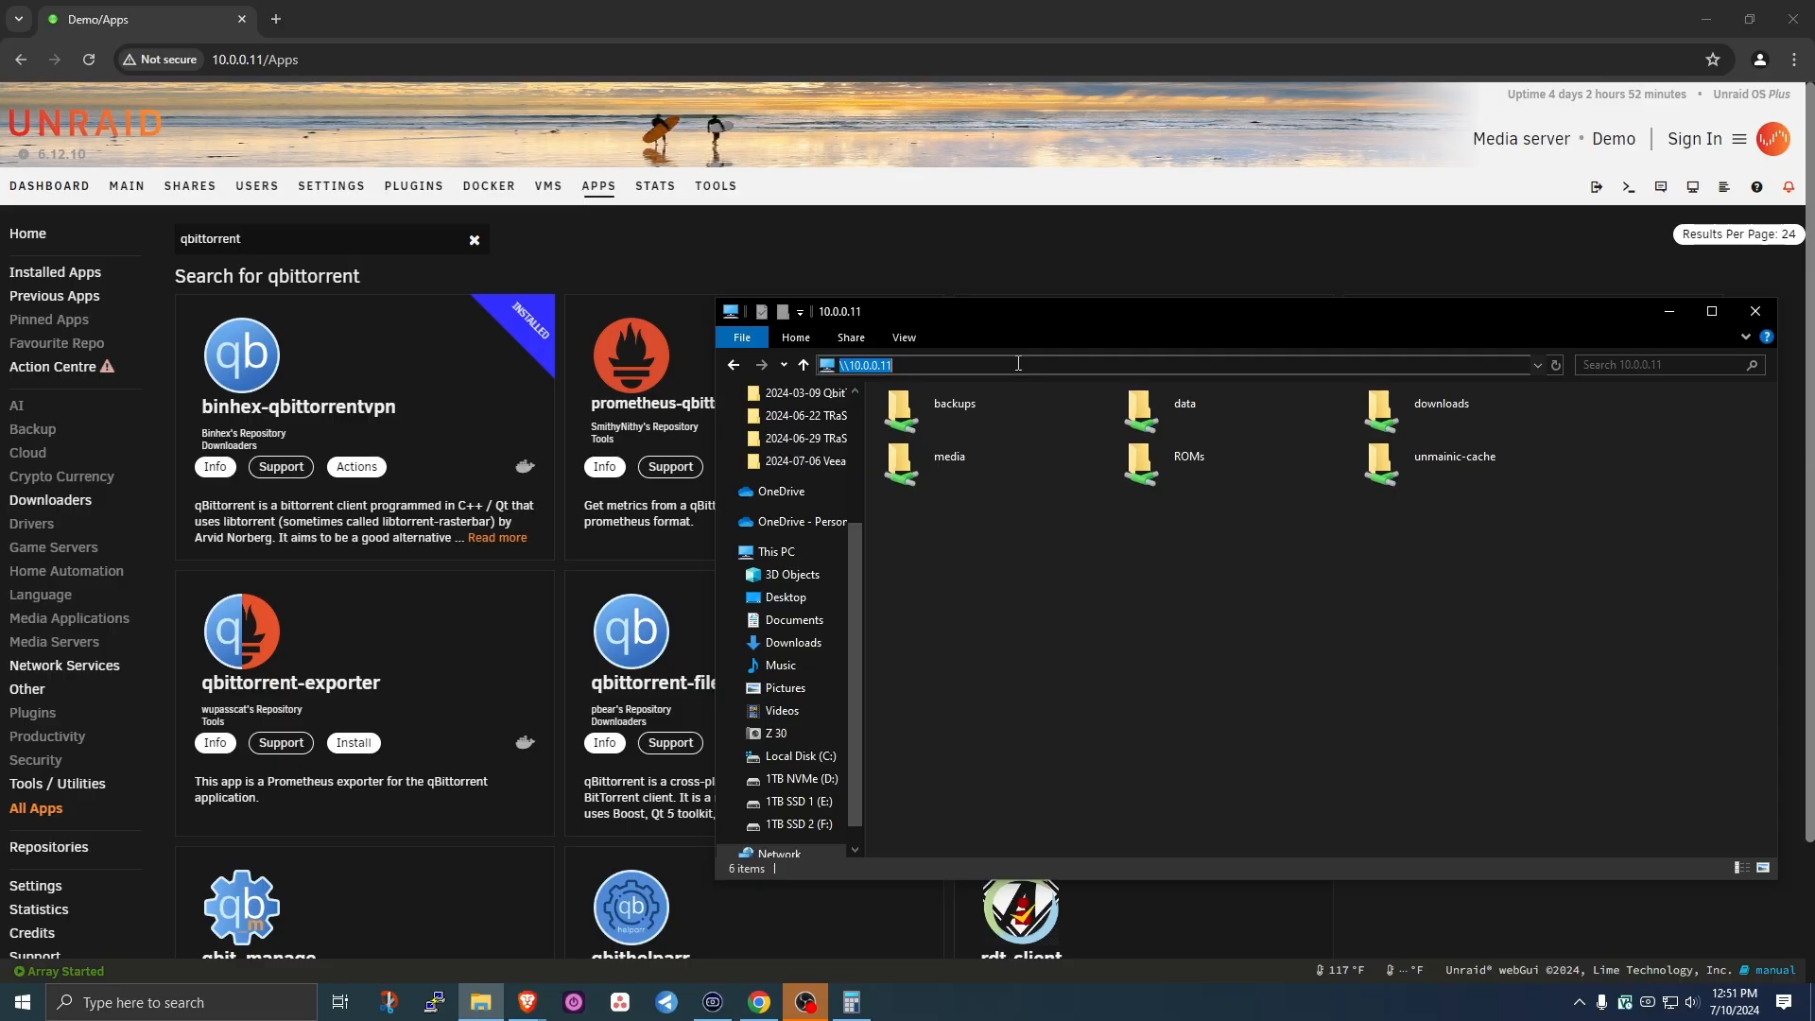
key("End")
type("\\")
type("appdata")
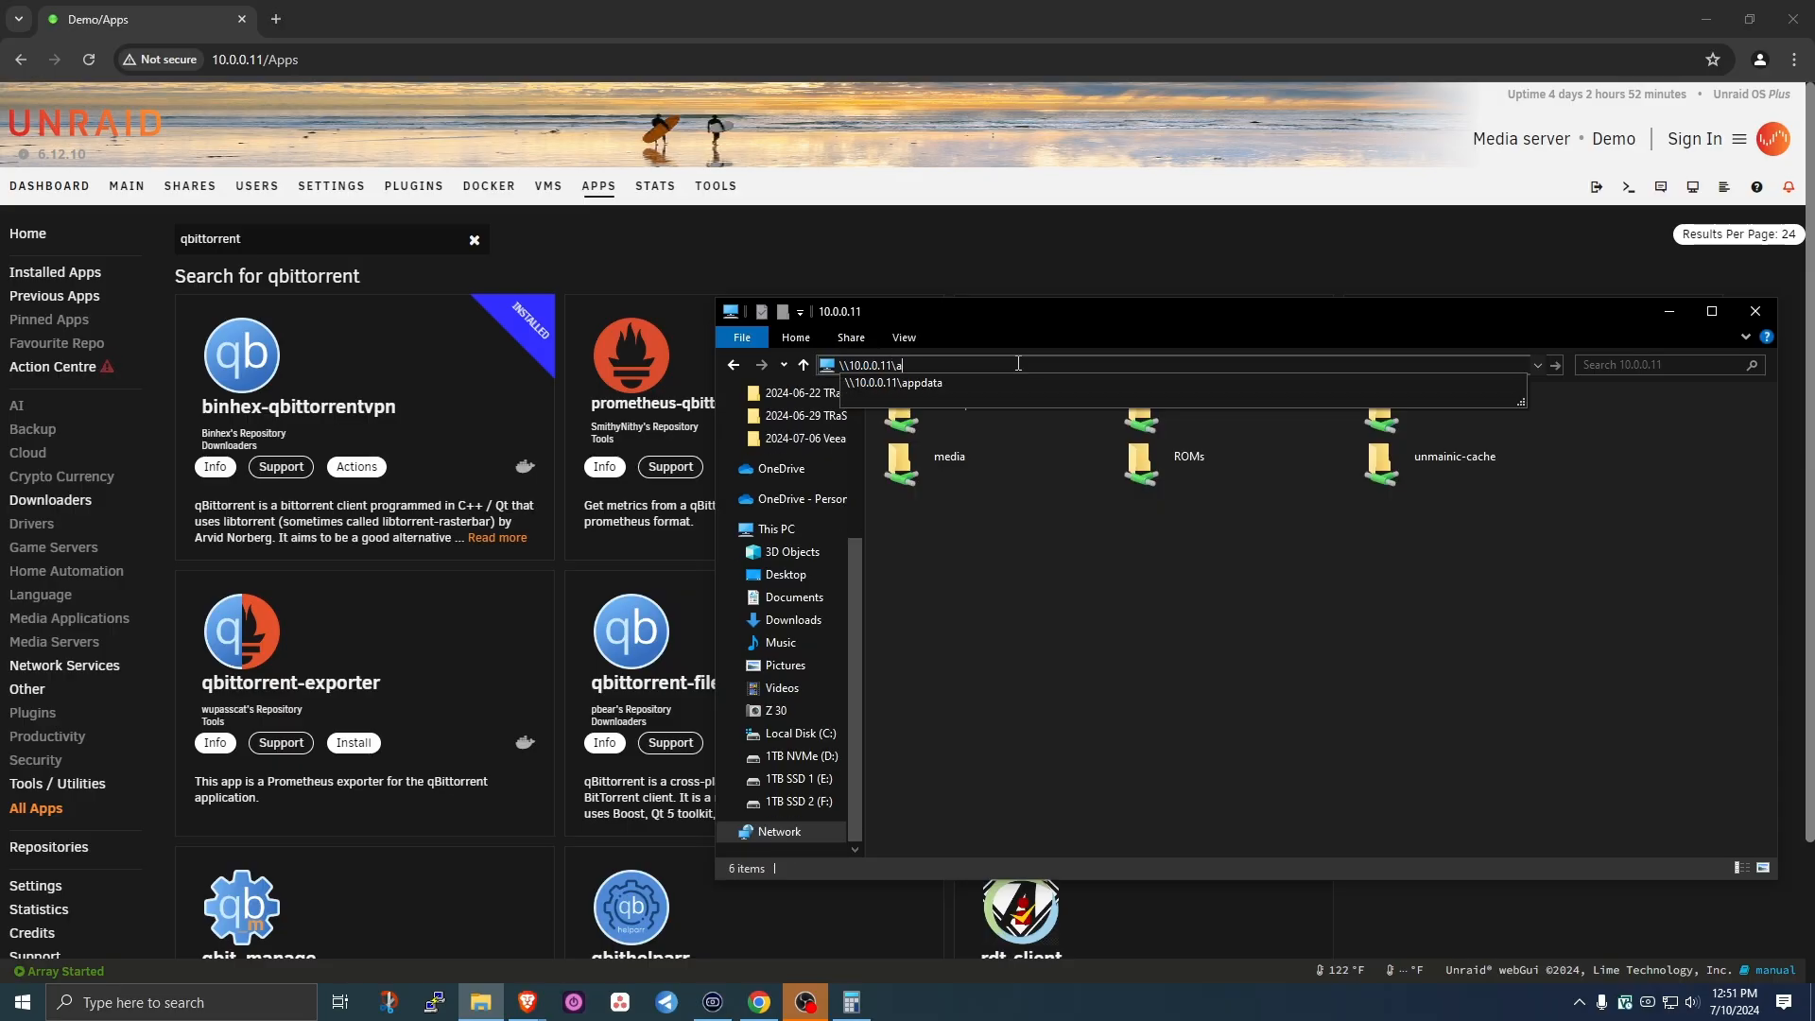
key("Return")
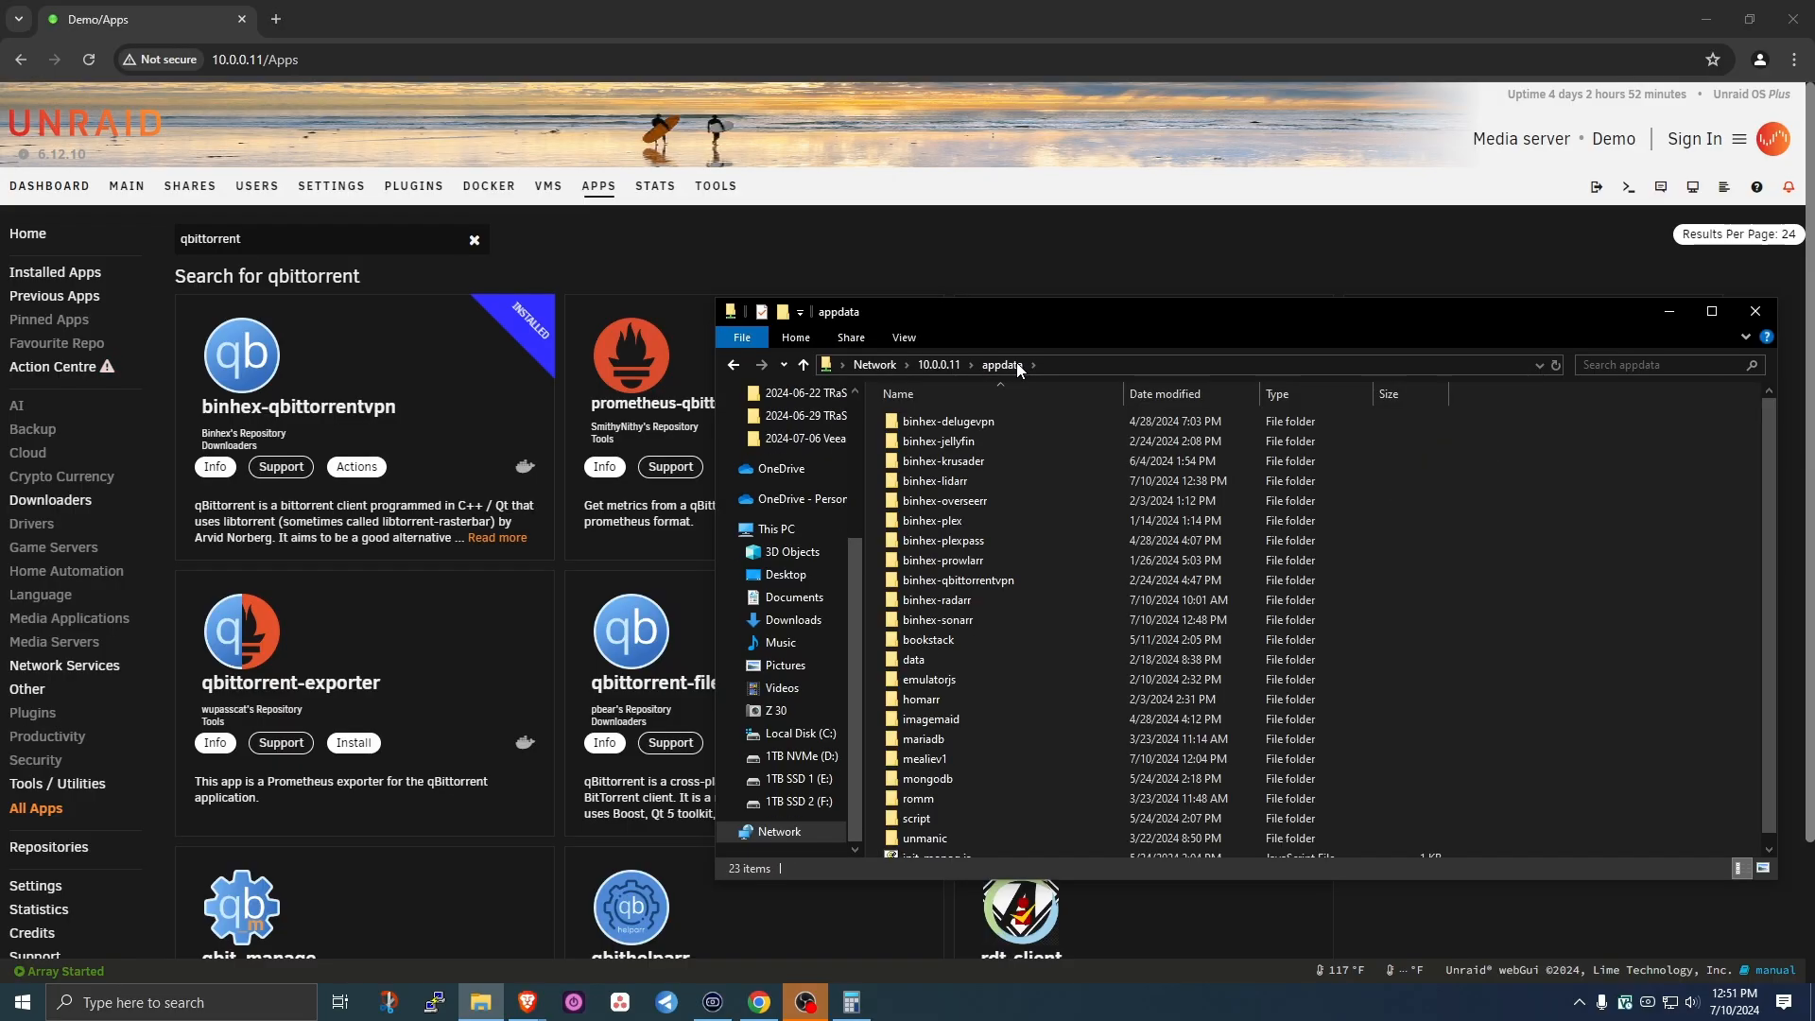
double_click(972, 582)
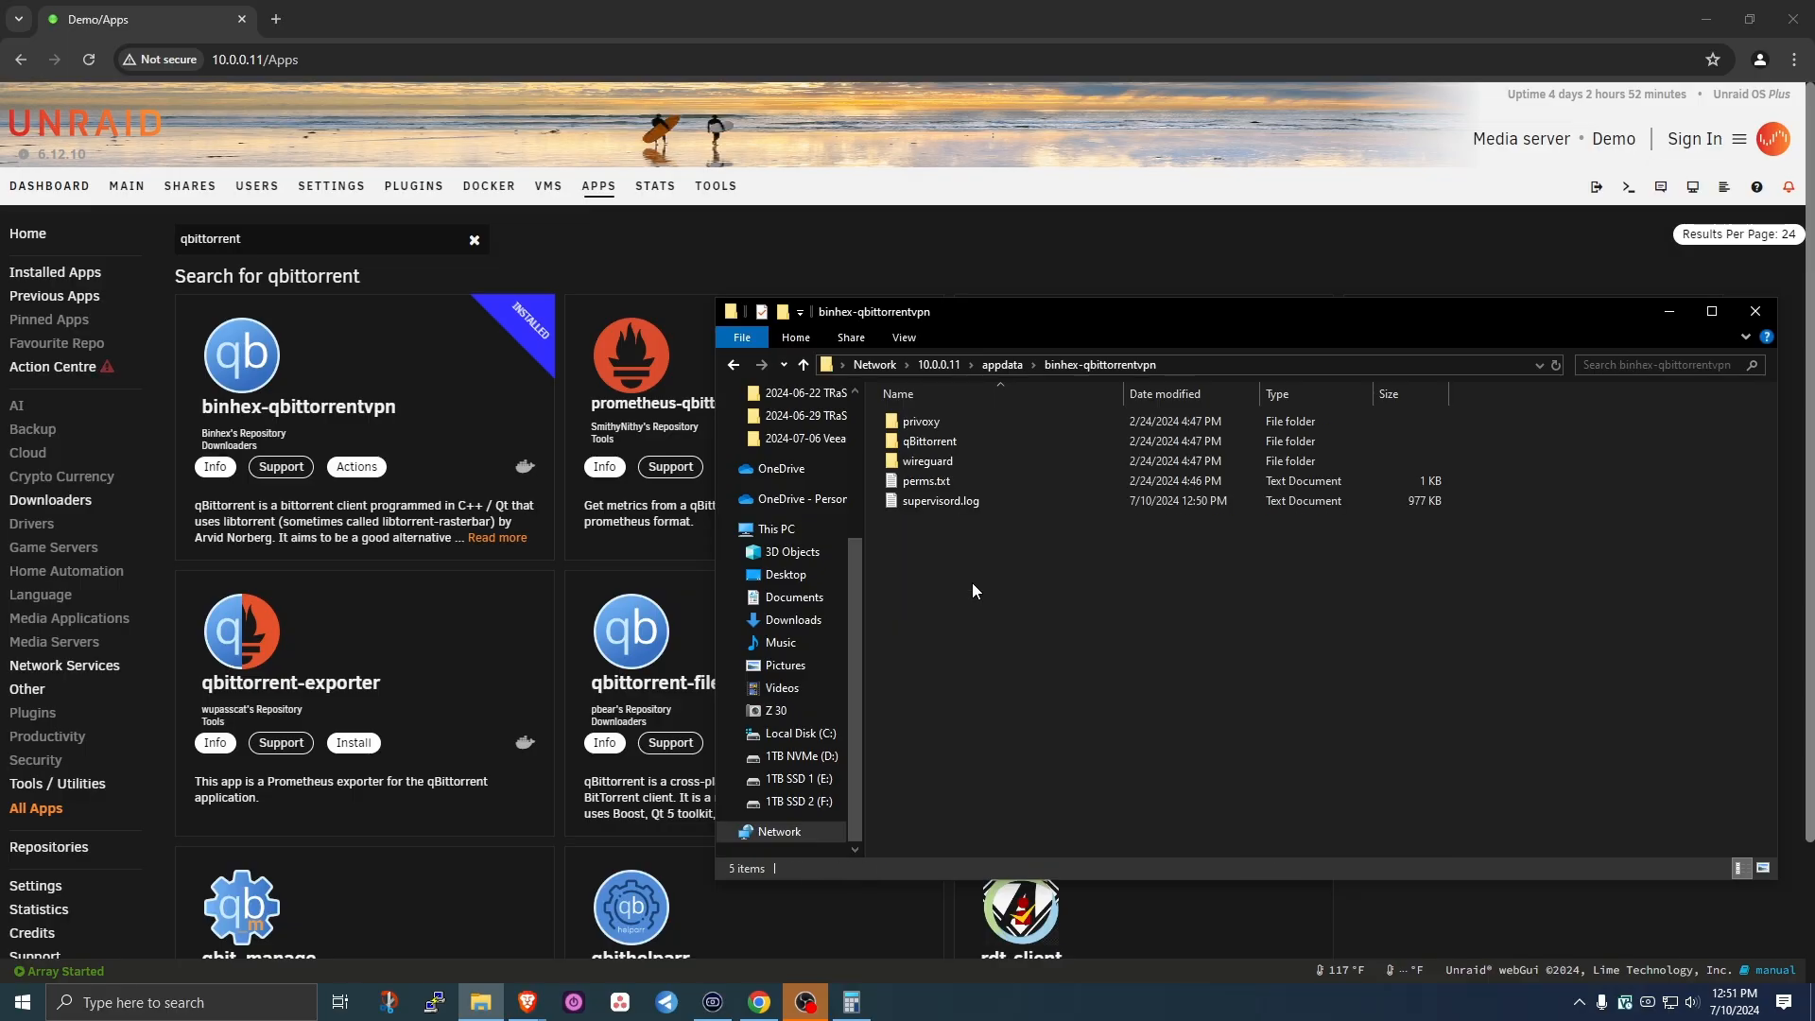
double_click(918, 460)
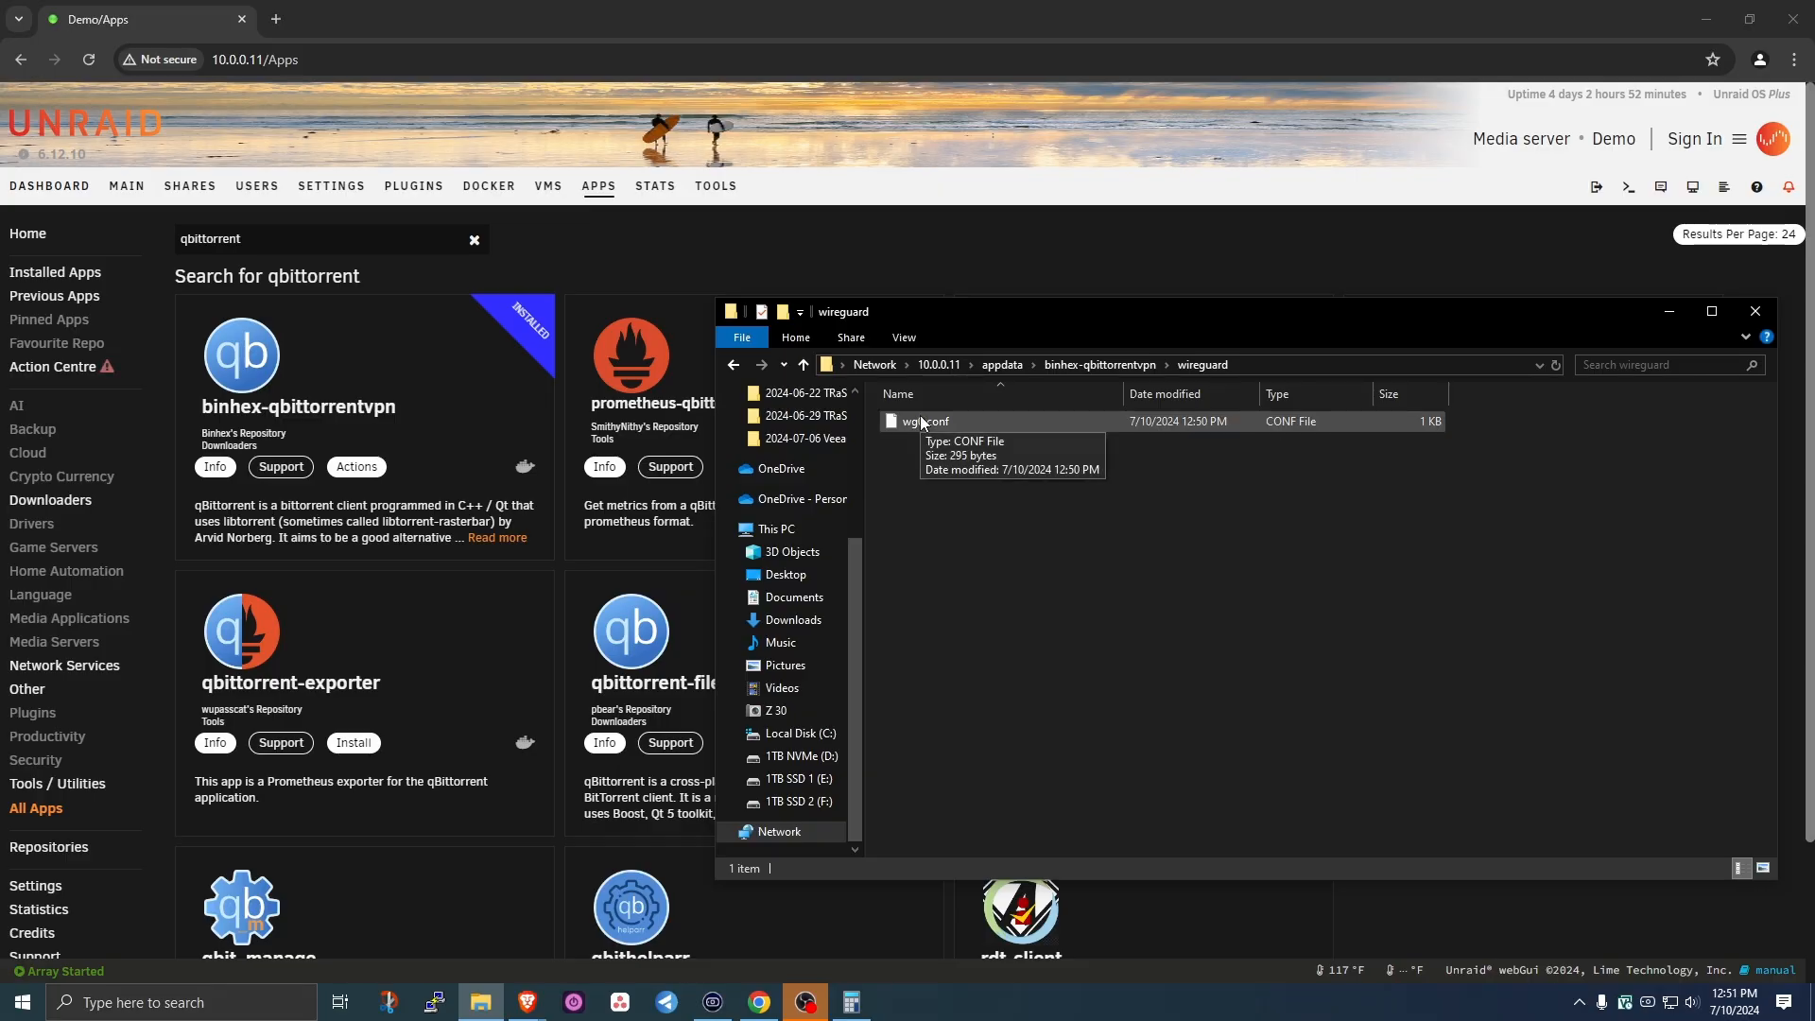
- View wg0.conf in Notepad++, check Endpoint ca-toronto.privacy.network:1337, then close the editor
right_click(922, 423)
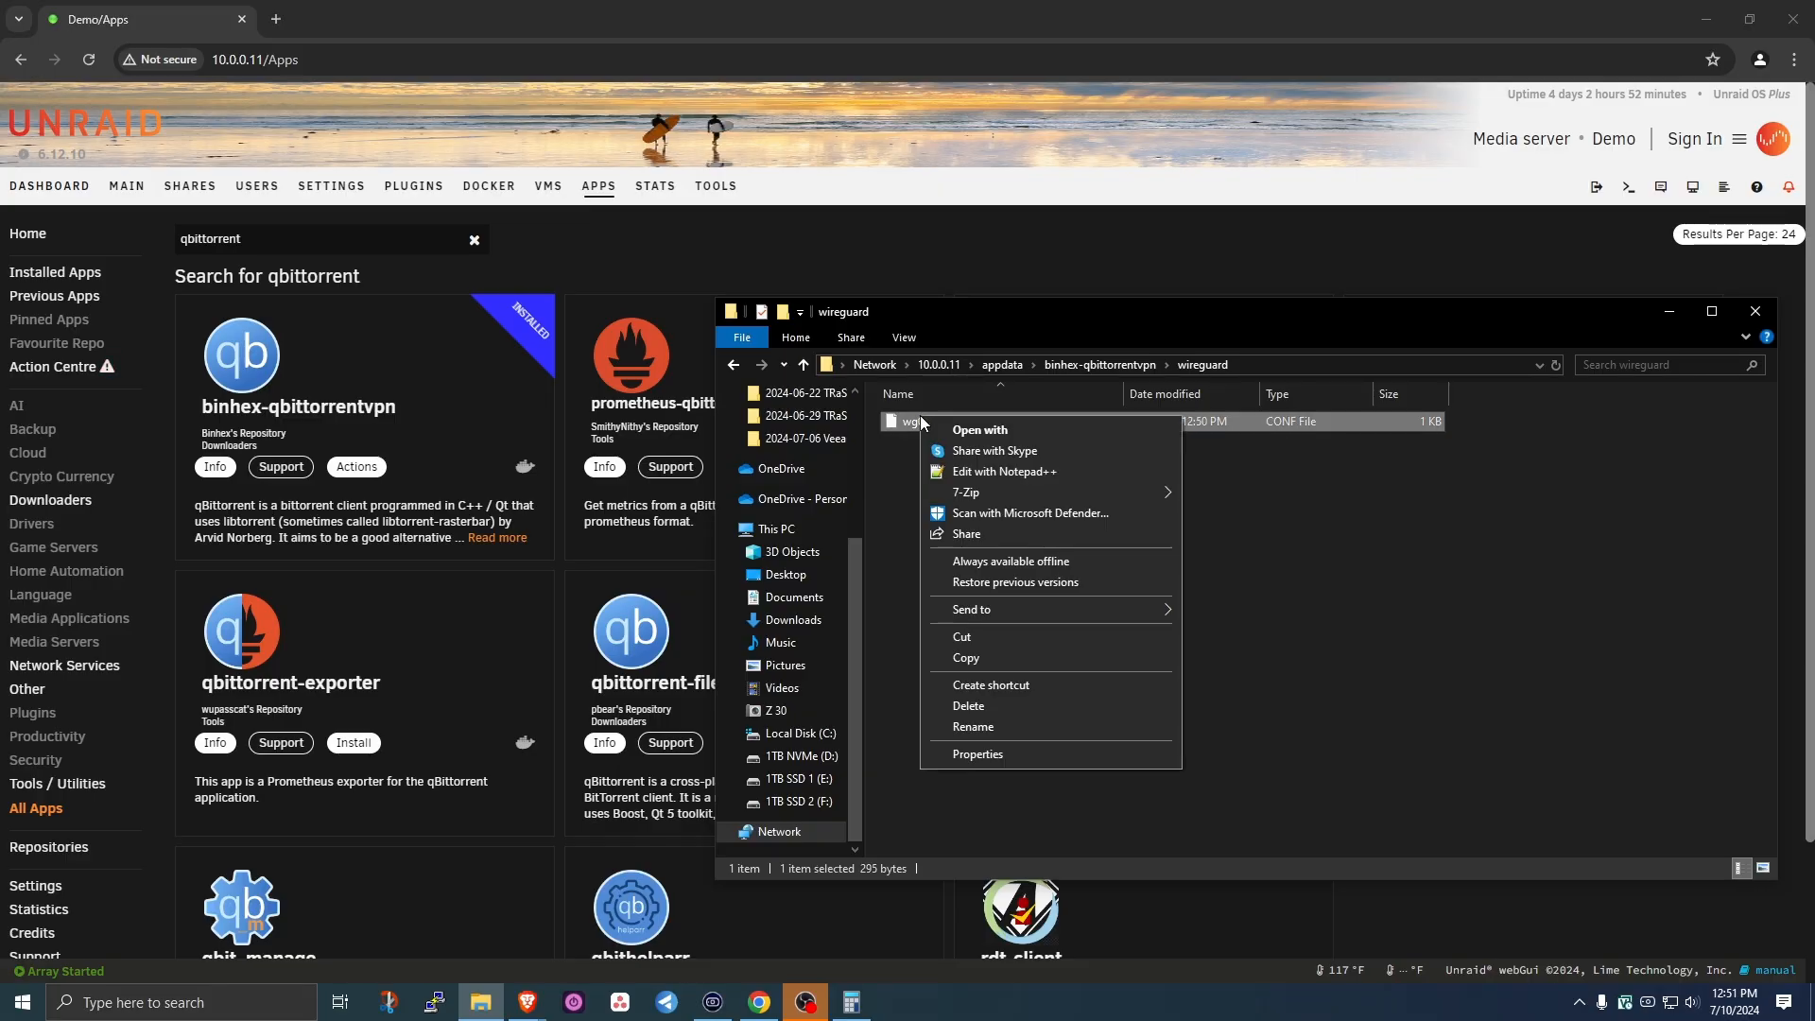
left_click(1024, 470)
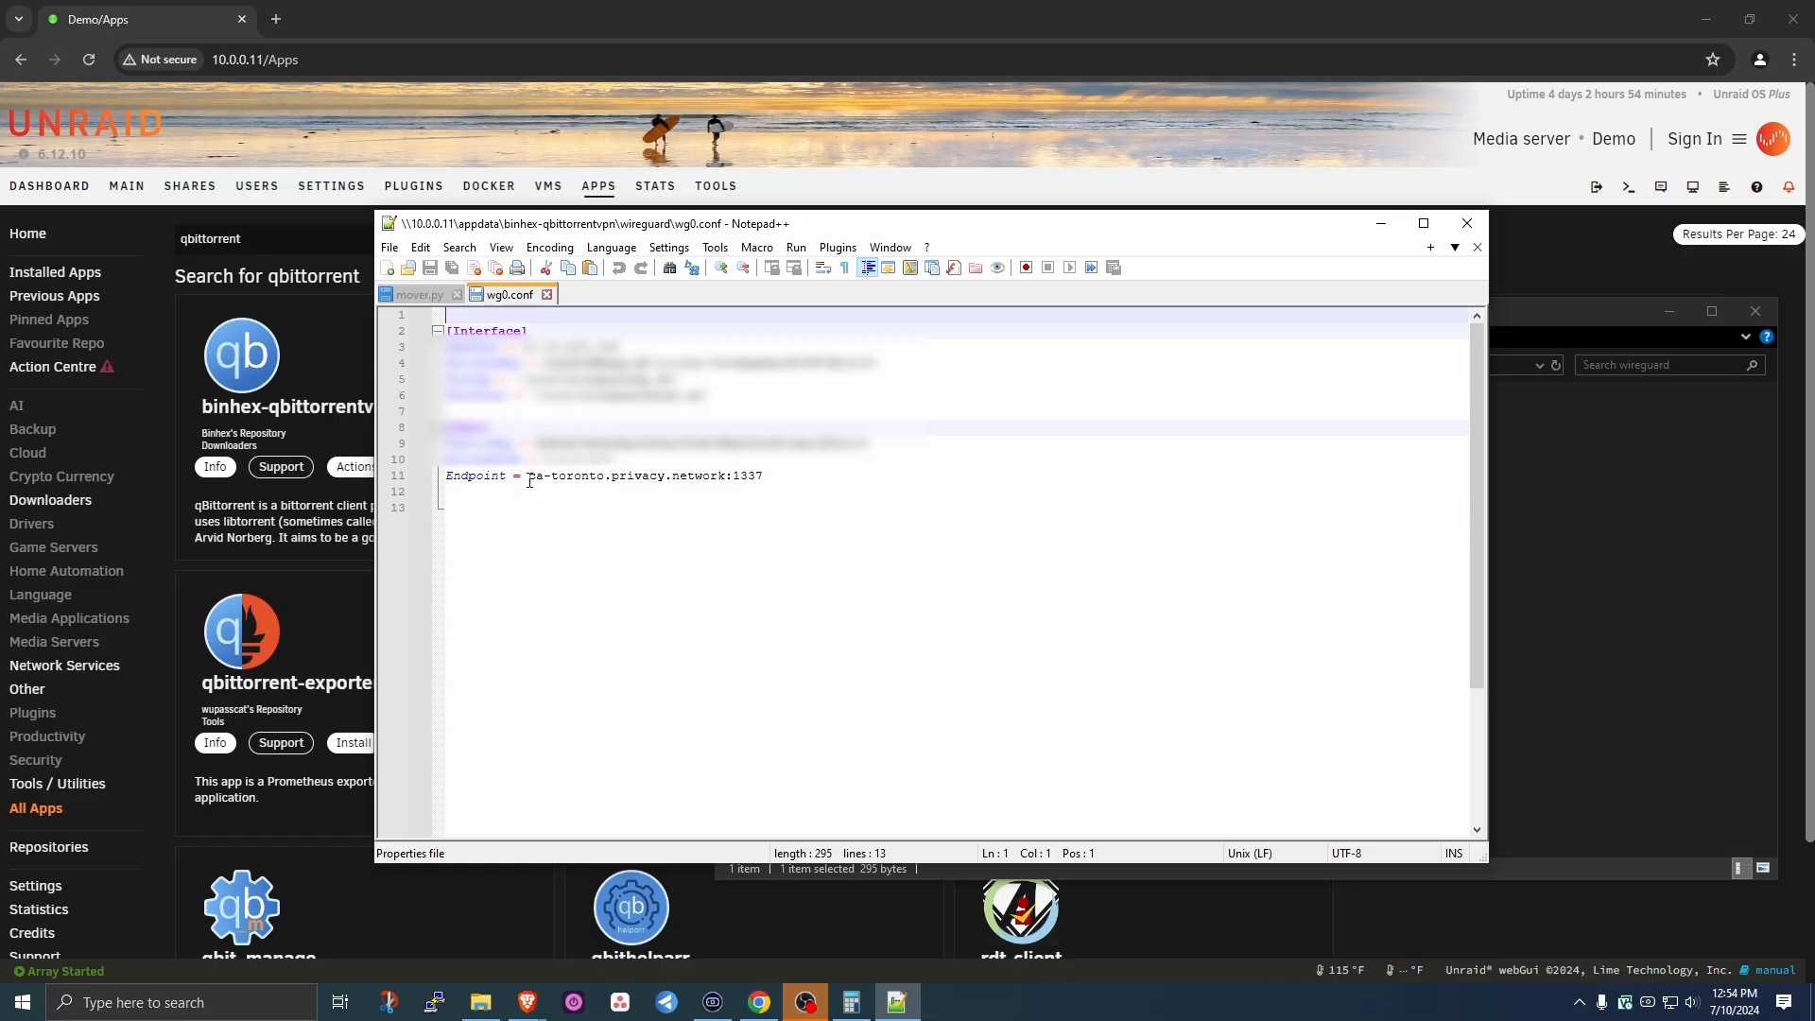
left_click(529, 480)
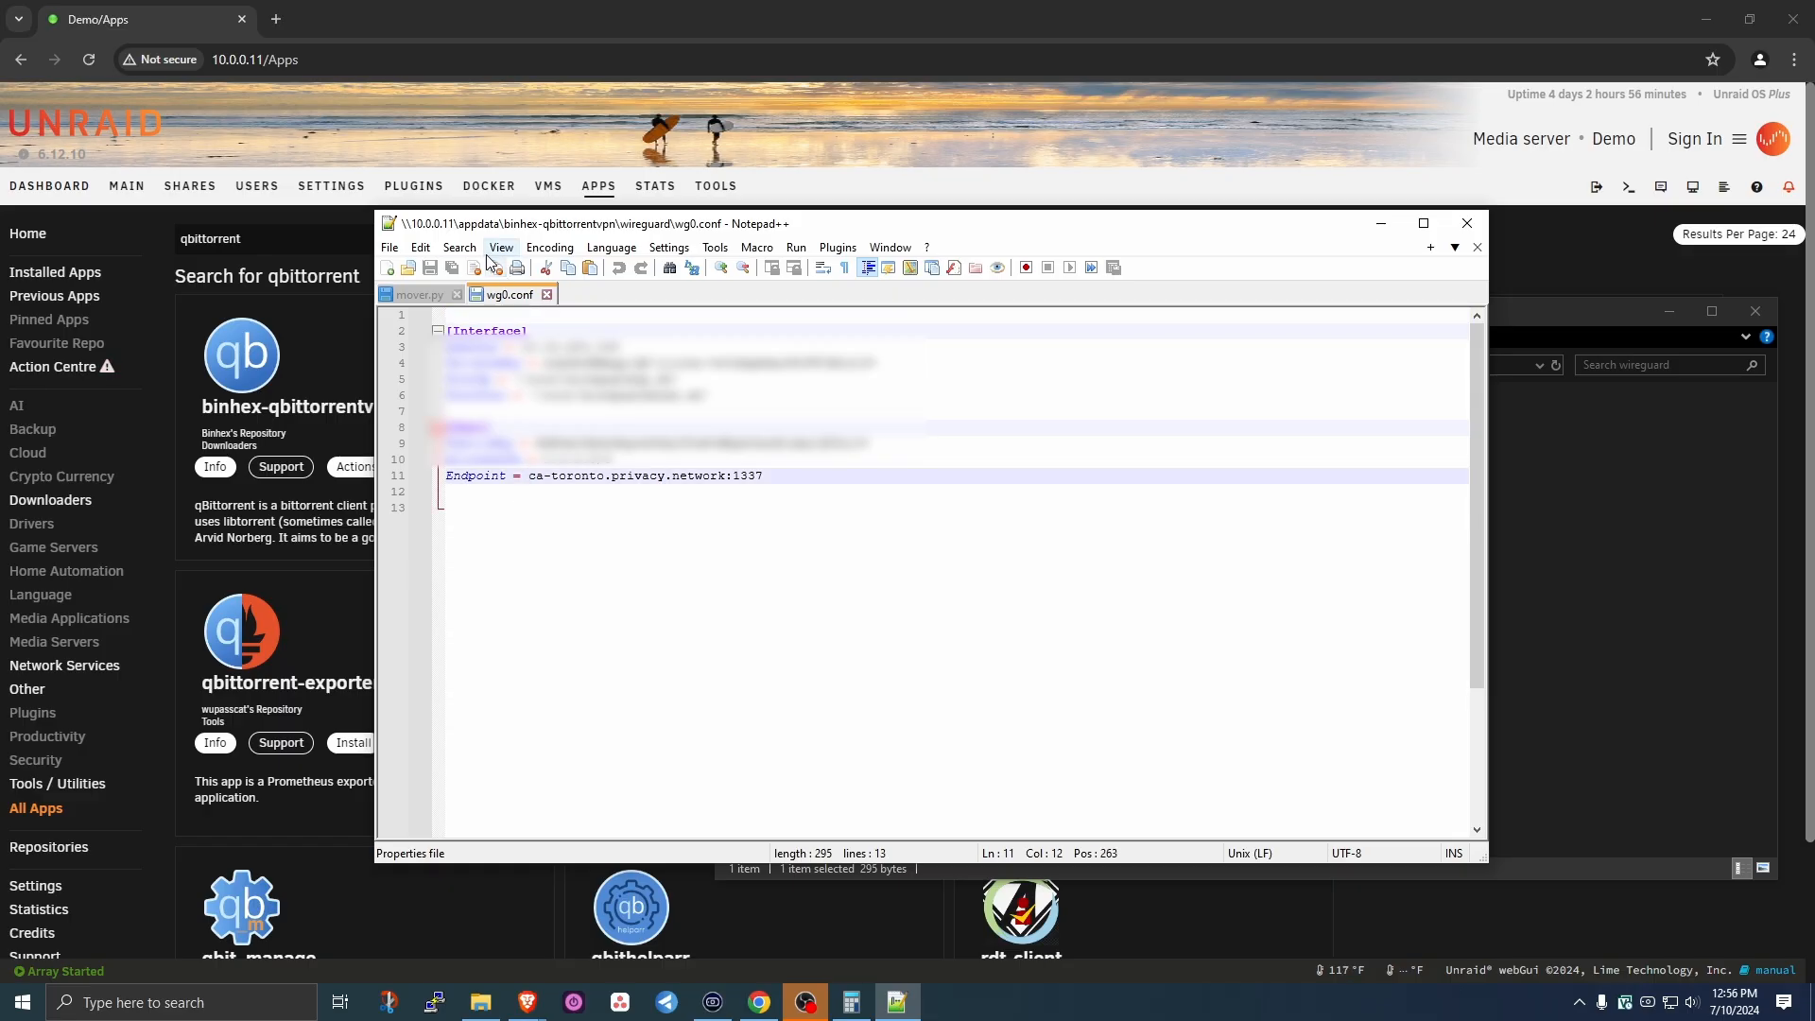
left_click(390, 249)
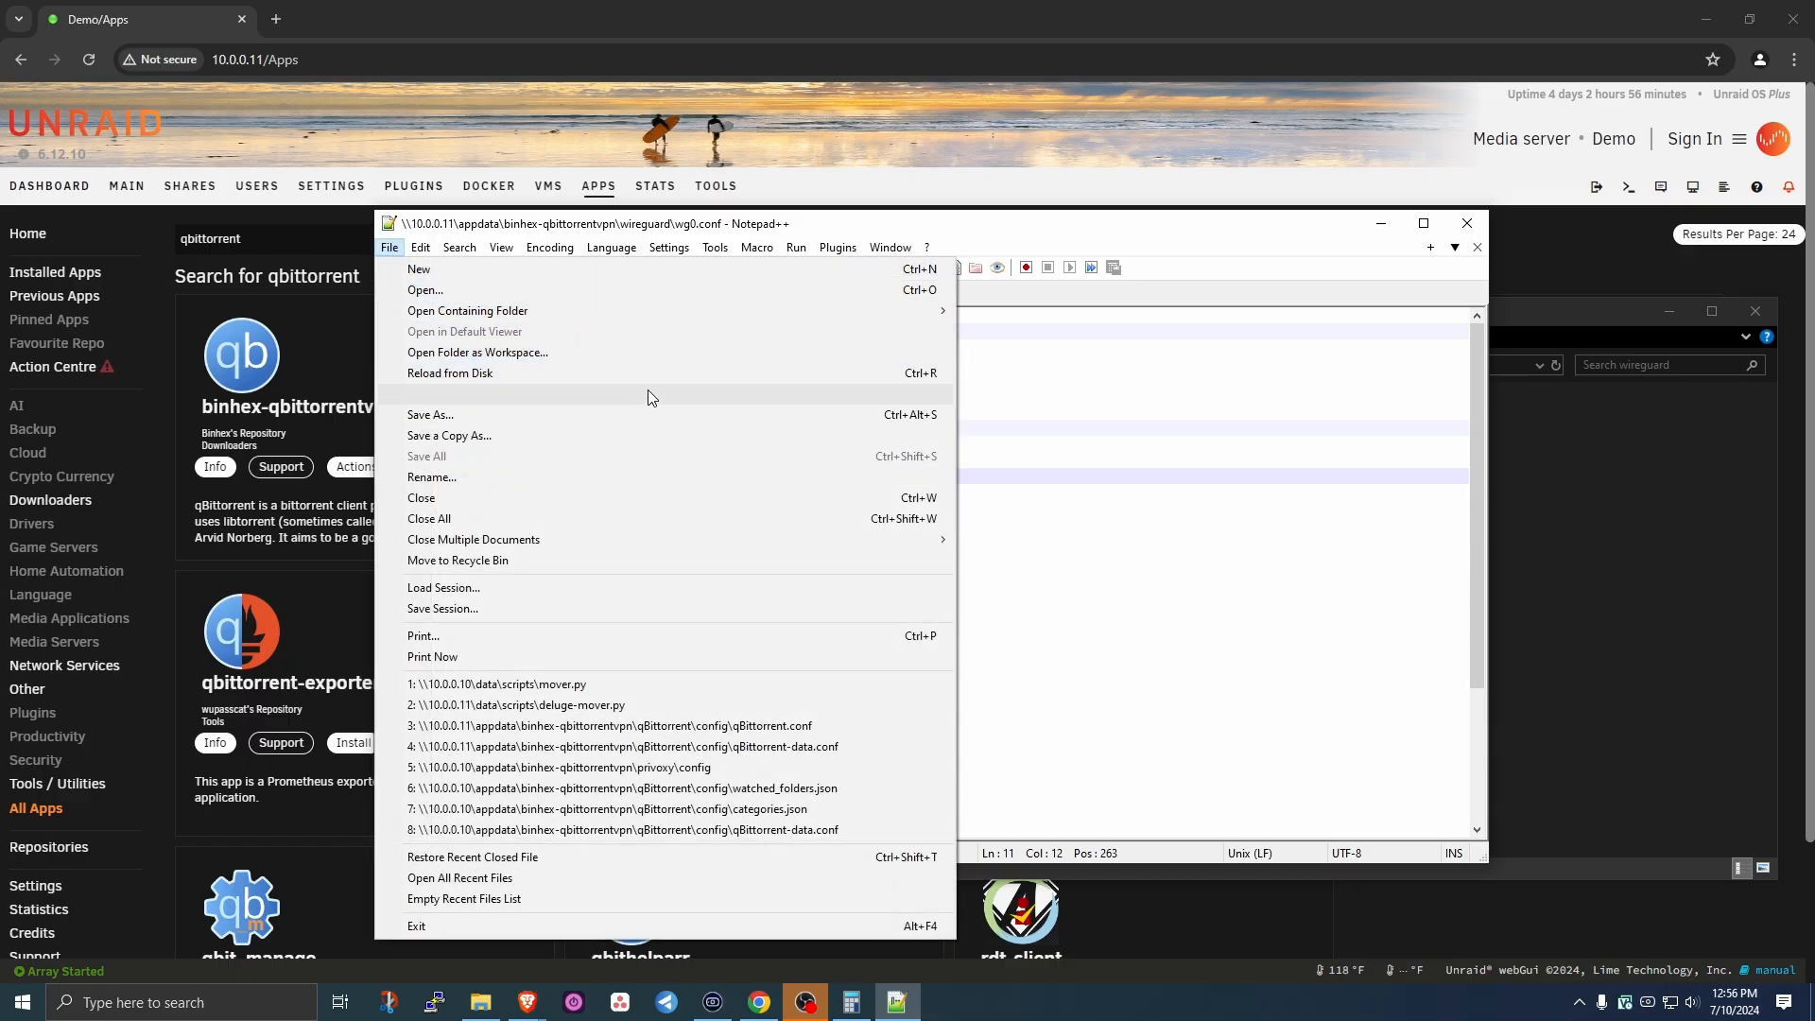
left_click(1053, 600)
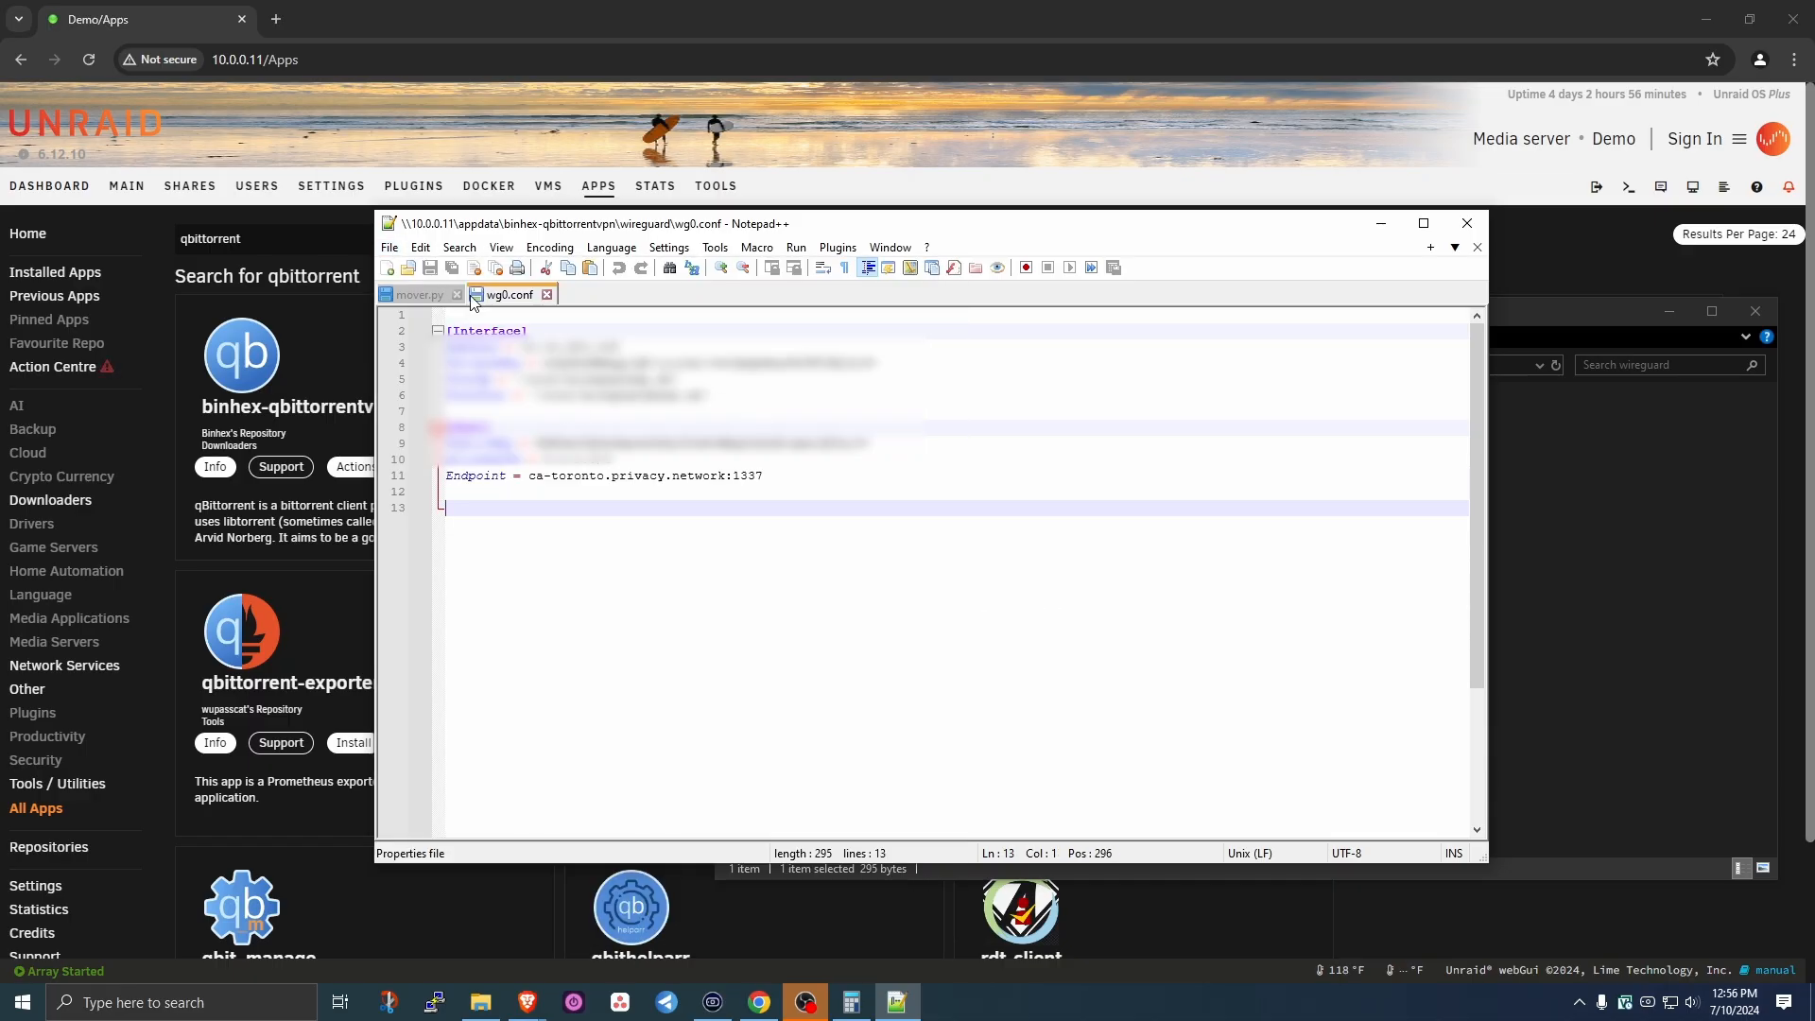
key("alt+F4")
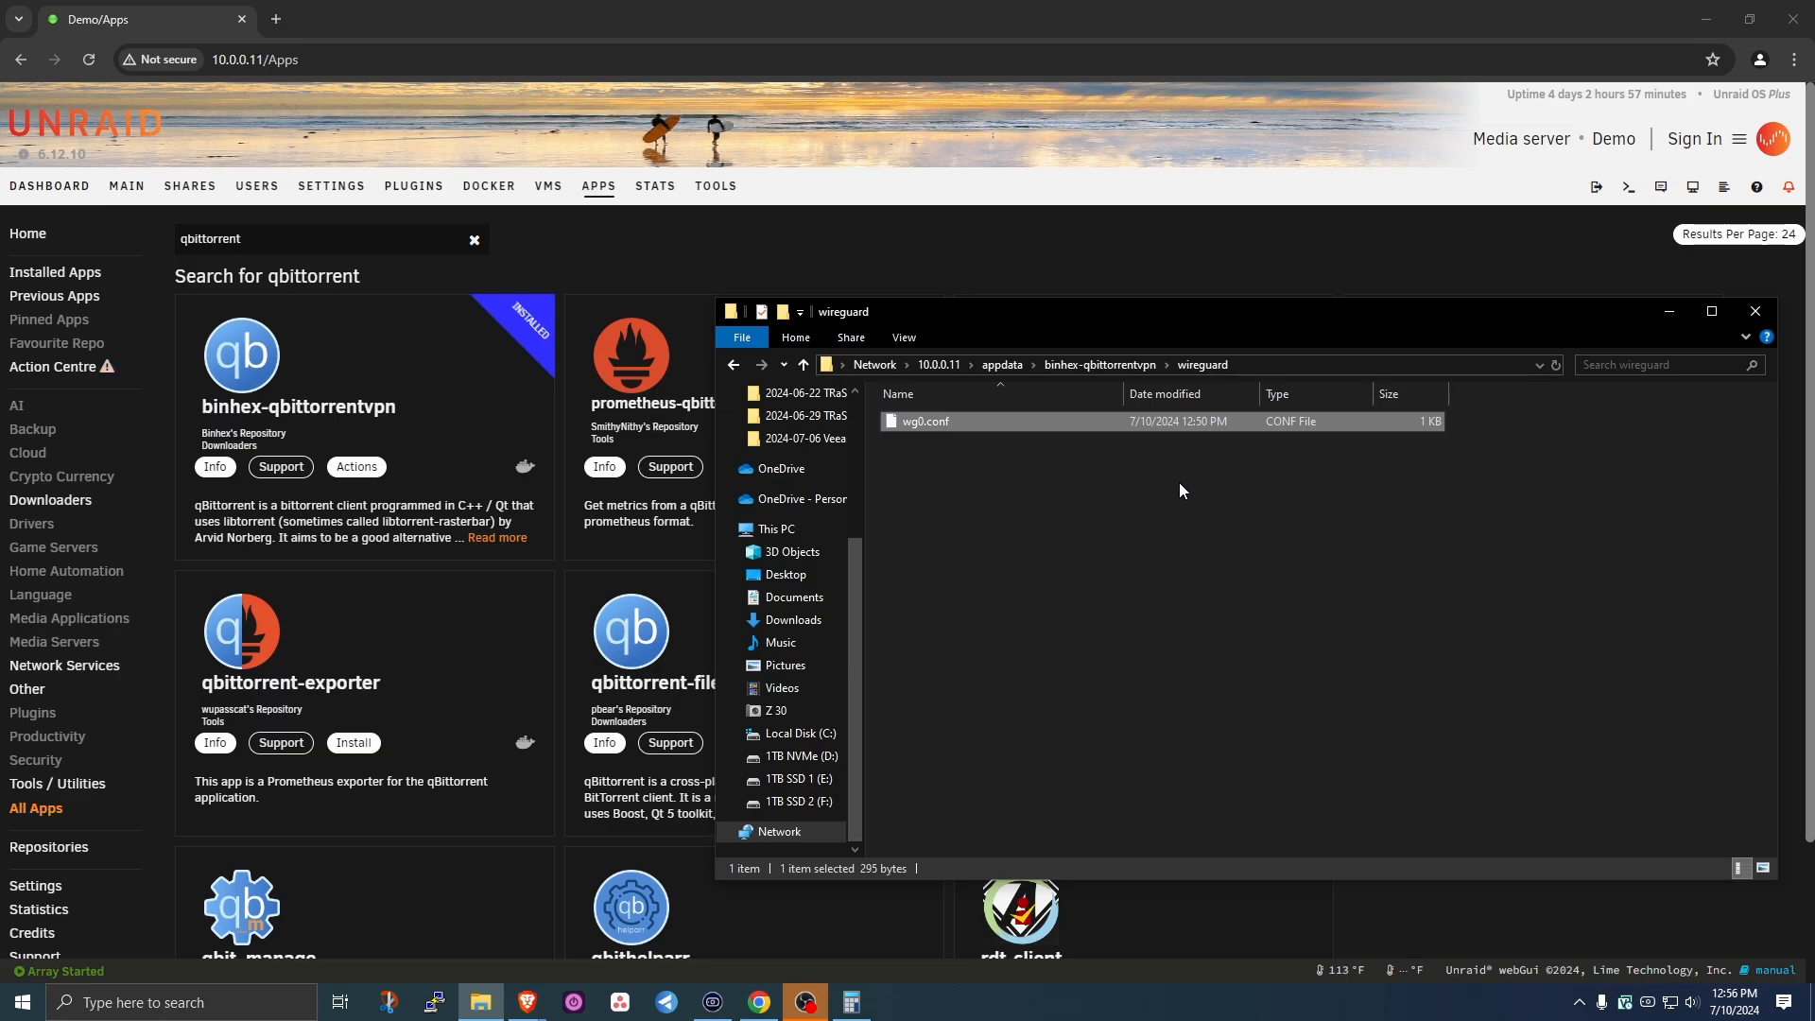
- Restart binhex-qbittorrentvpn from the Docker page's Torrent group and open its WebUI
left_click(480, 188)
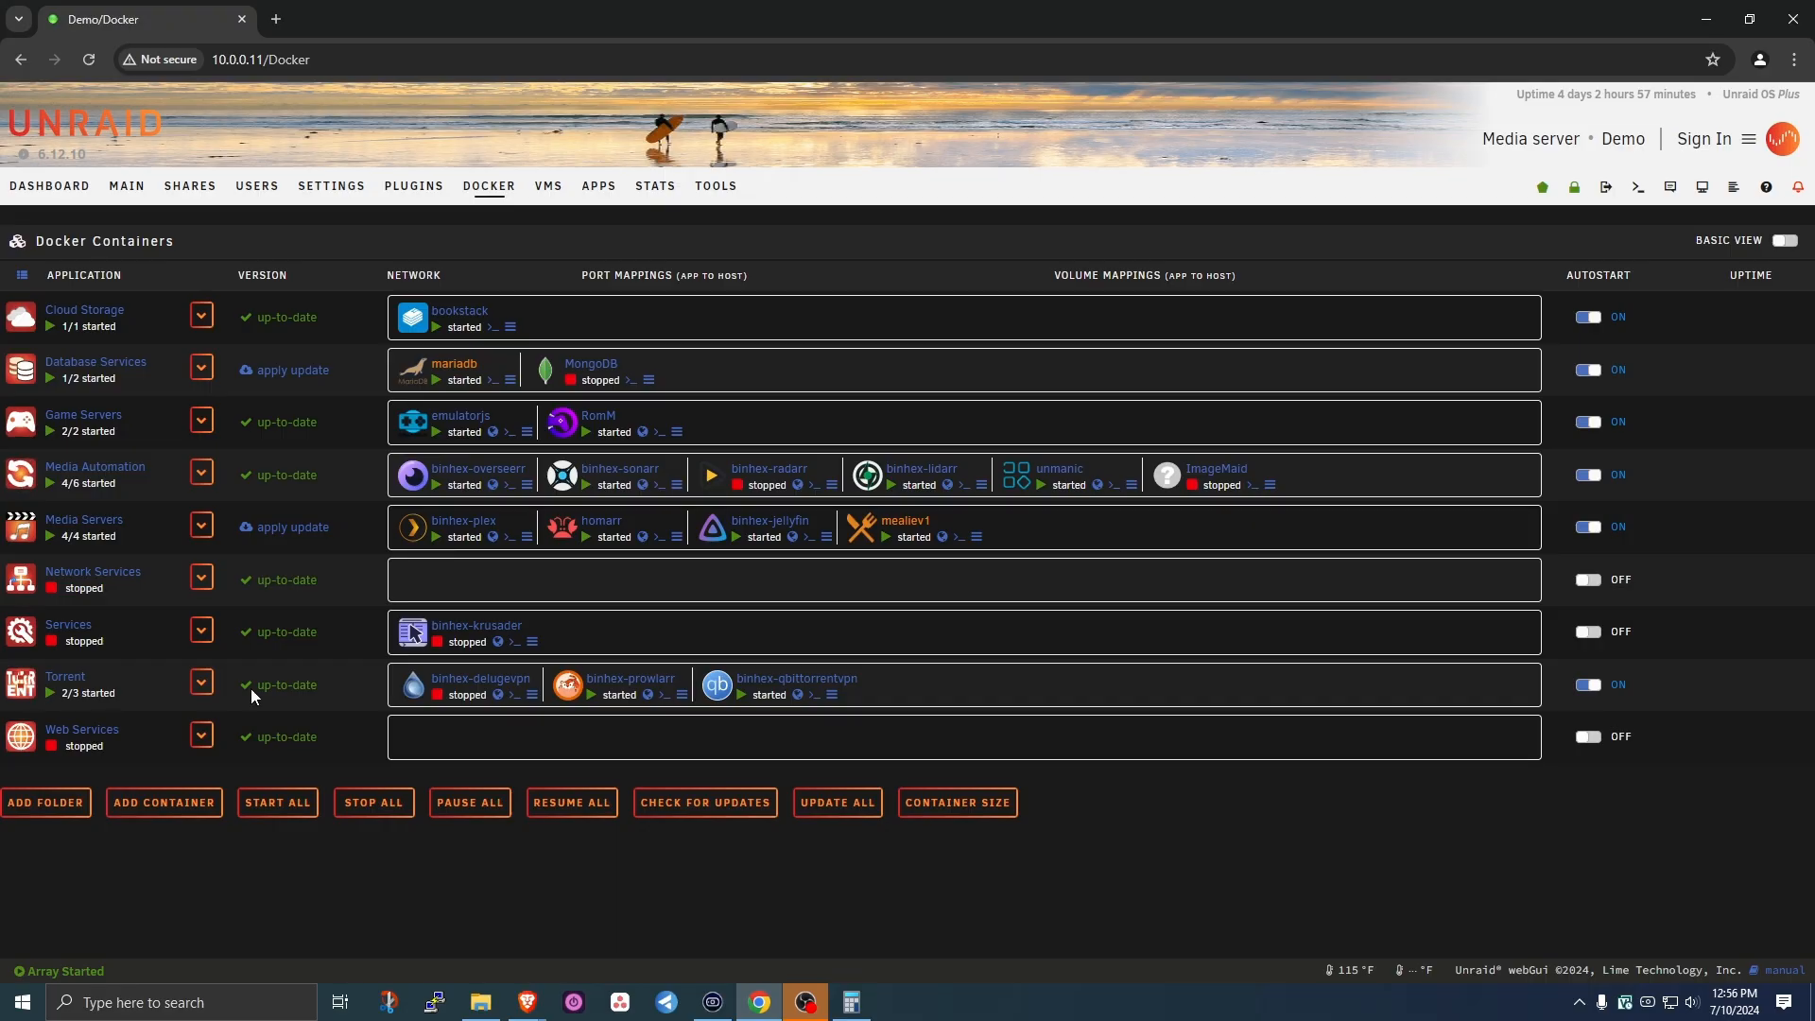
left_click(202, 682)
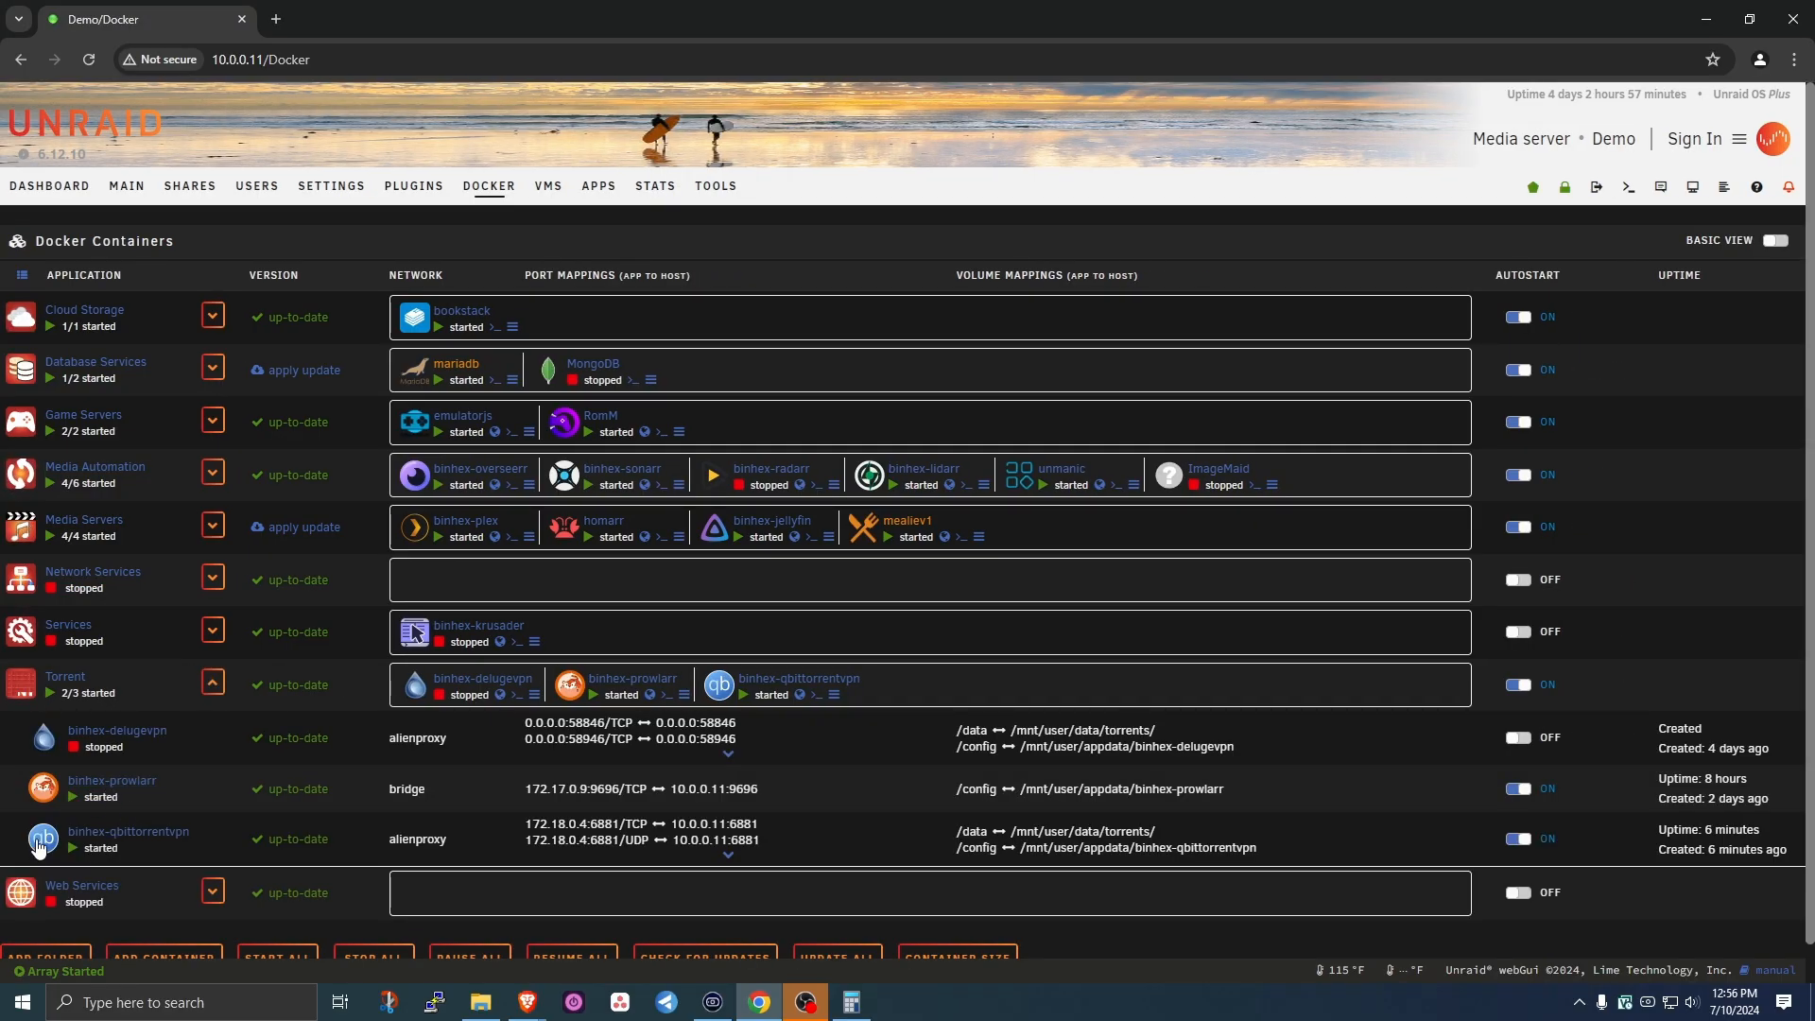
left_click(41, 840)
scroll(95, 879, "down", 2)
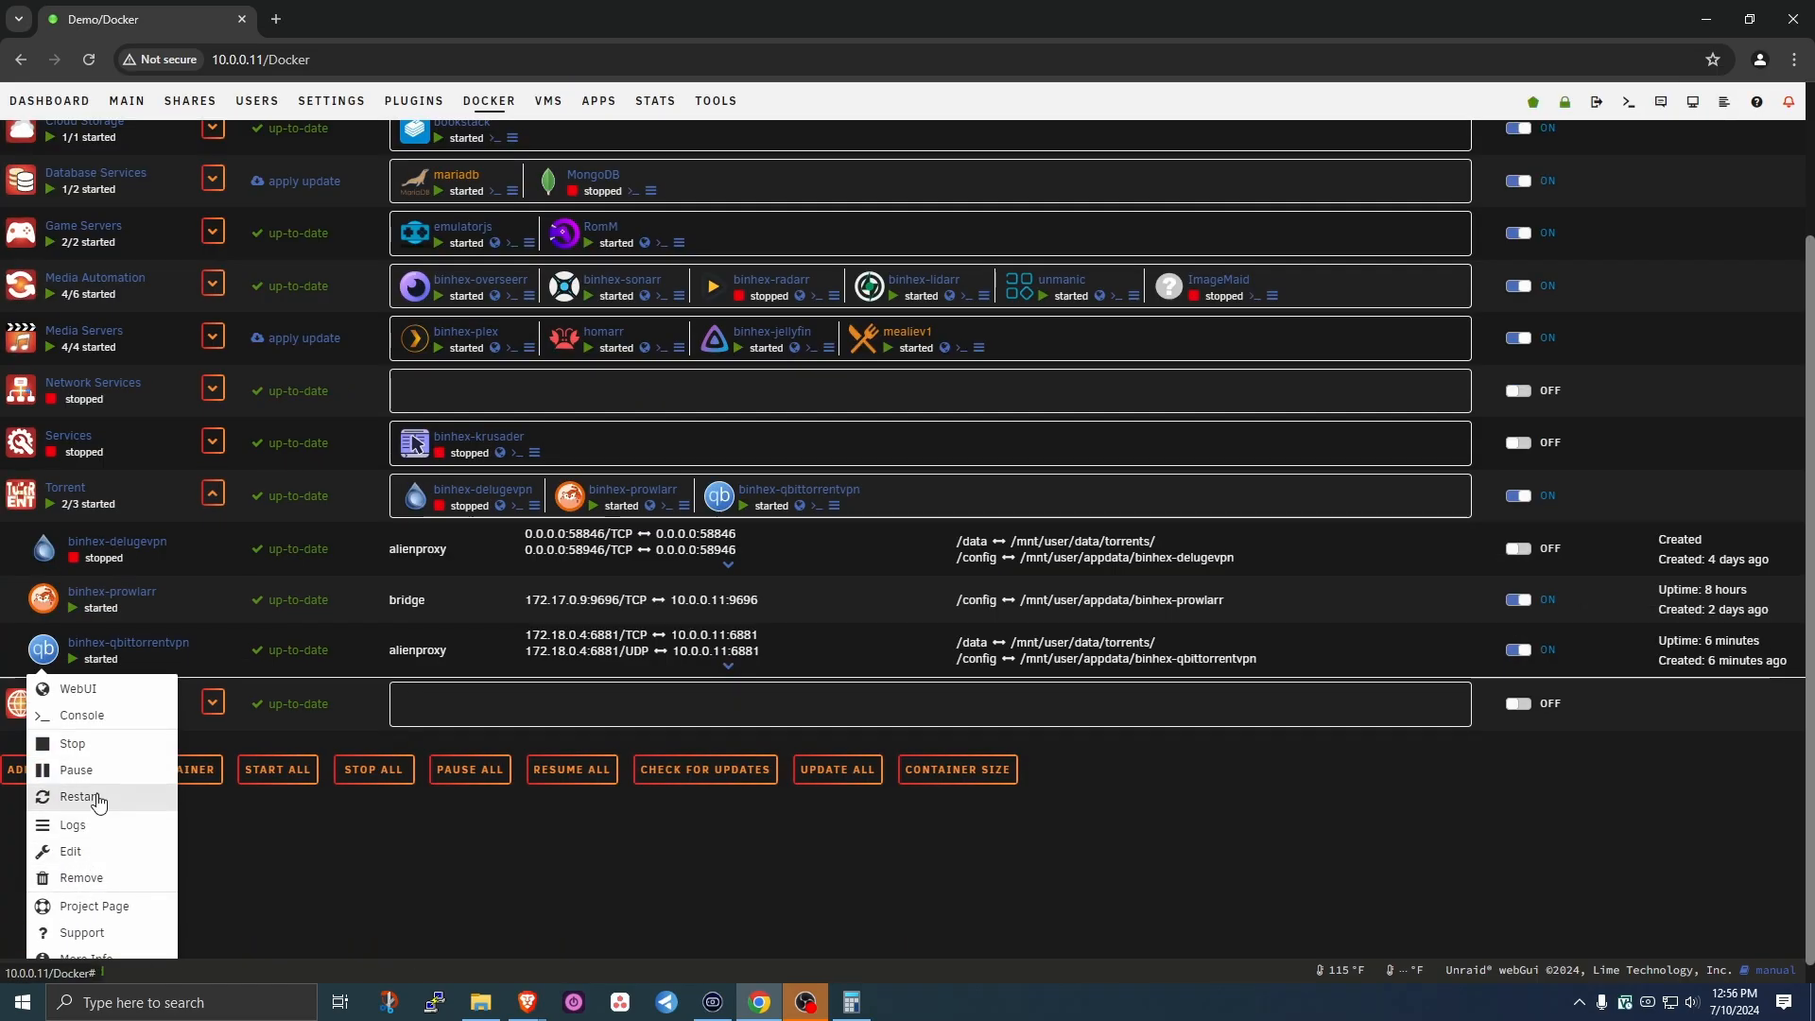
left_click(95, 797)
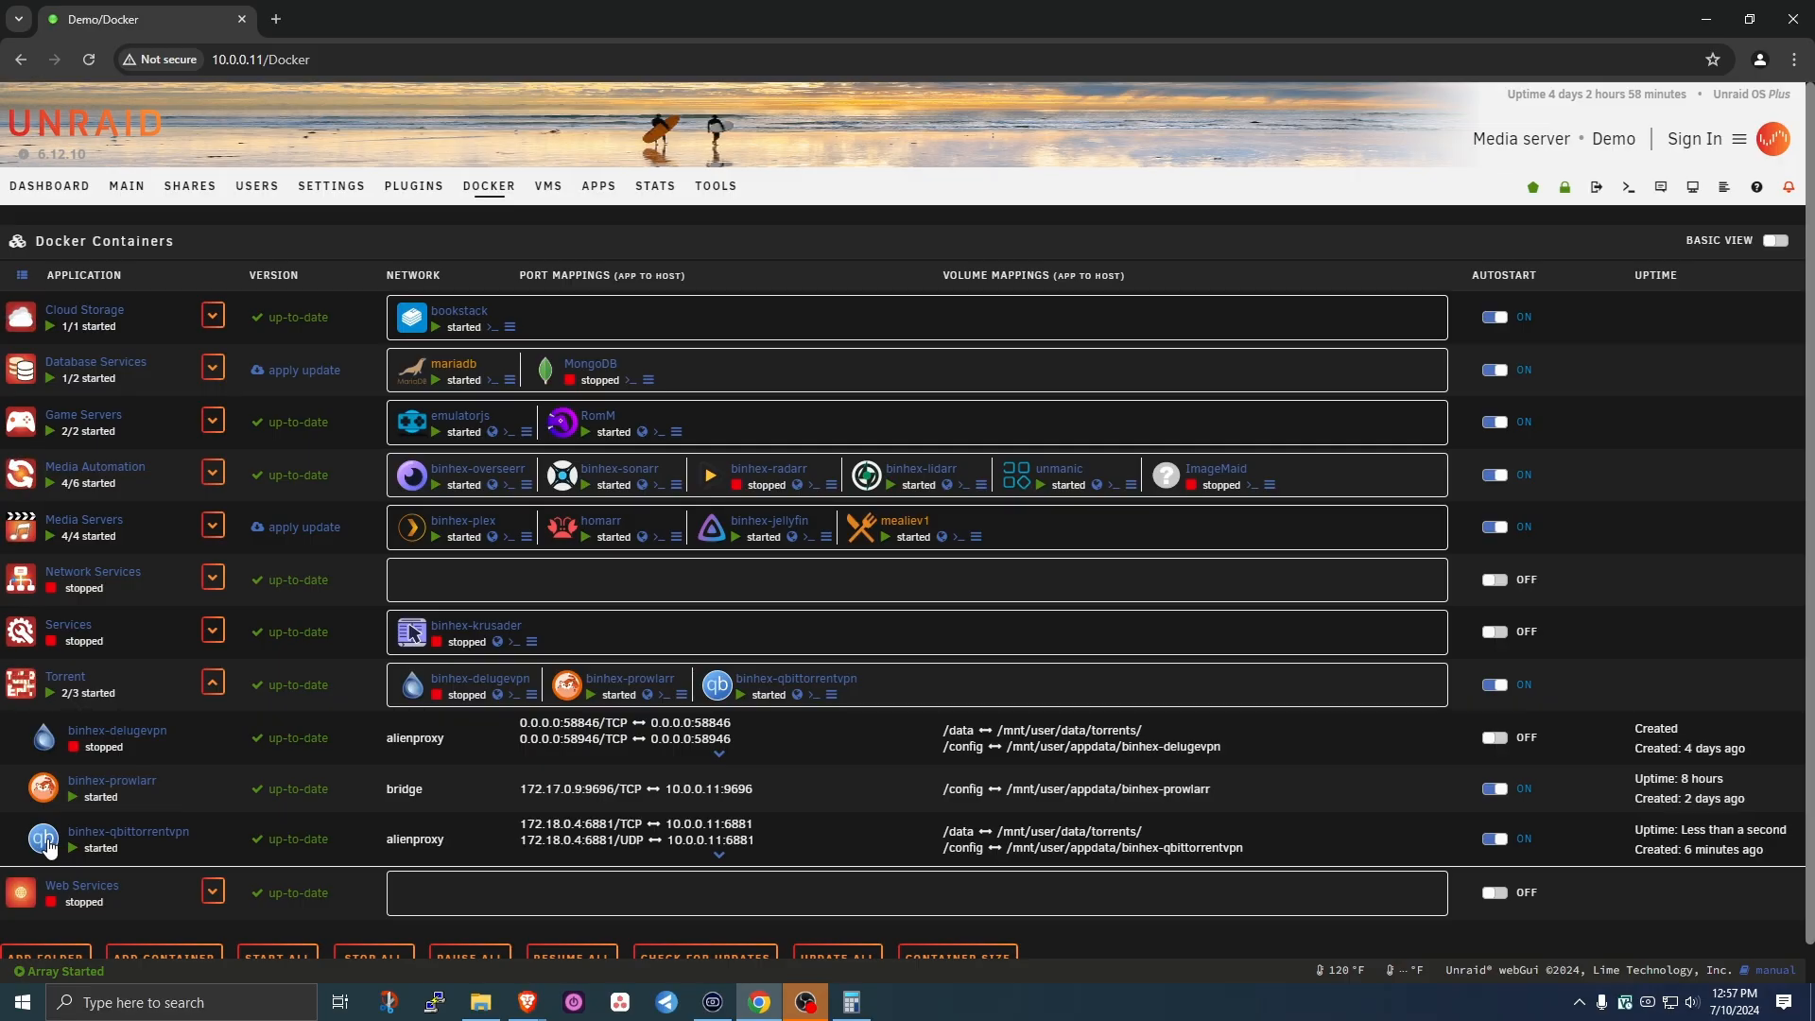
left_click(53, 844)
left_click(87, 879)
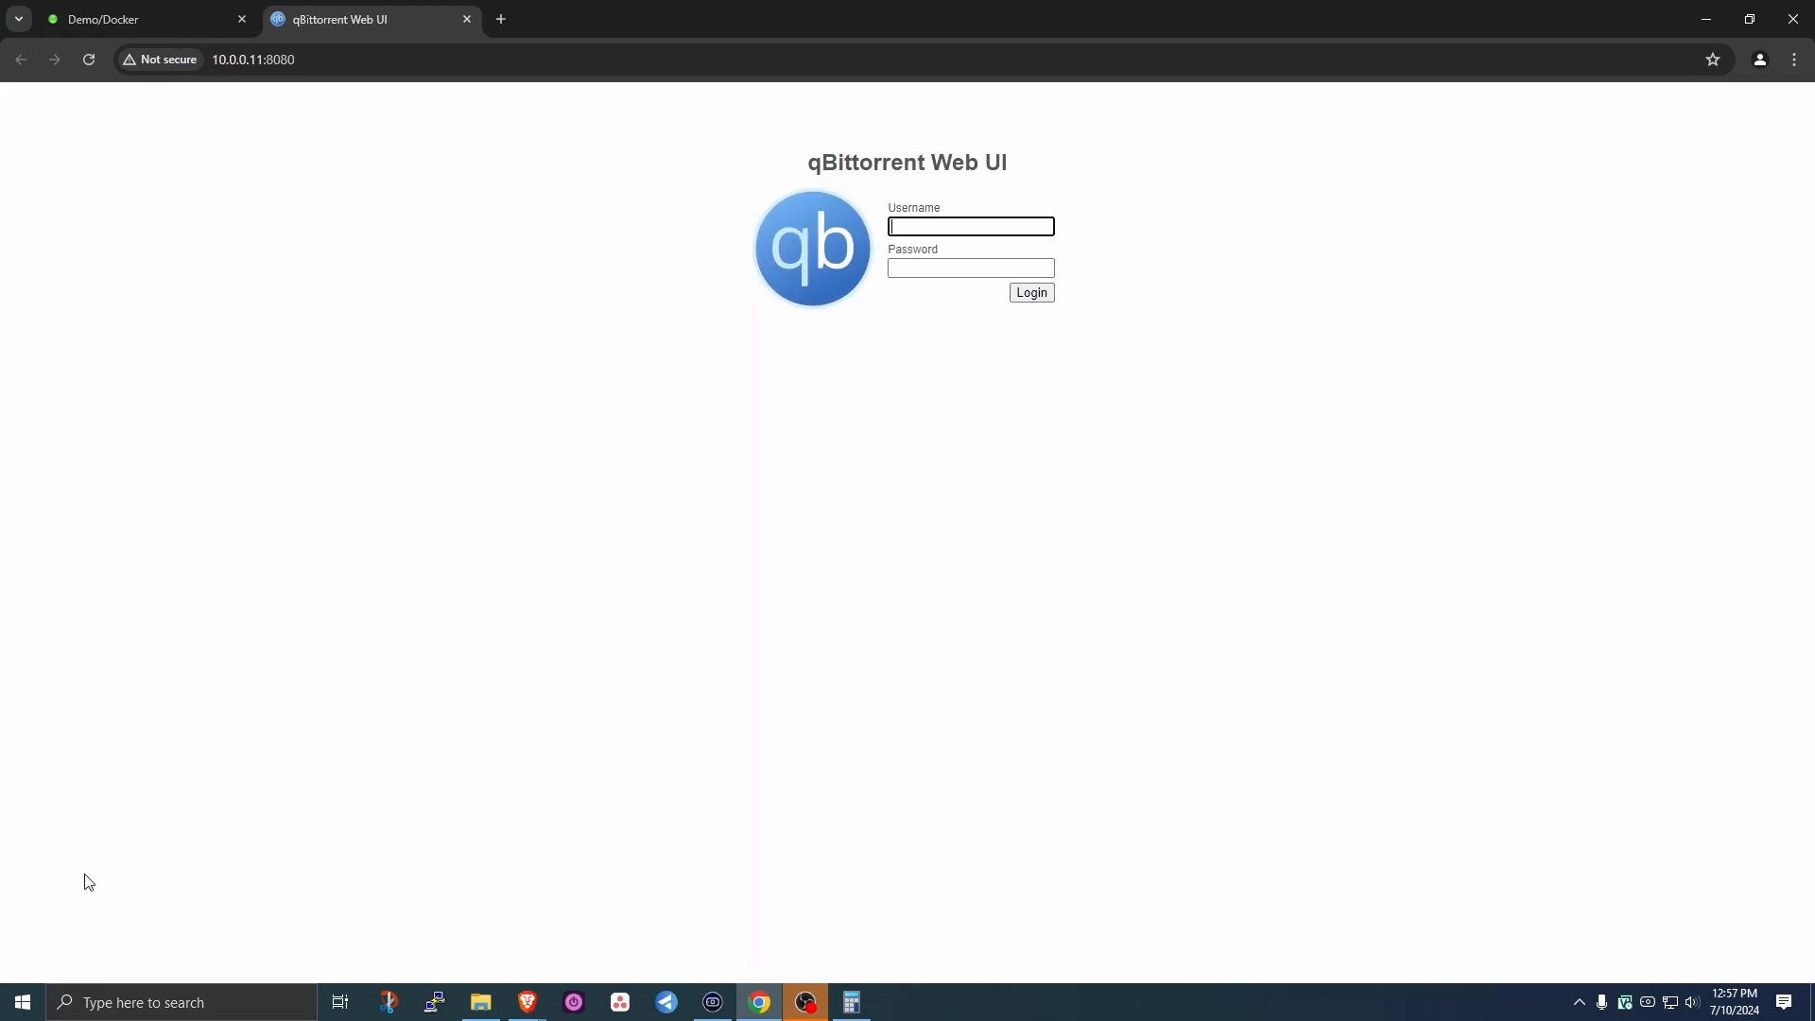
- Try logging into qBittorrent with a username and password, then return to Unraid's Docker tab
left_click(985, 227)
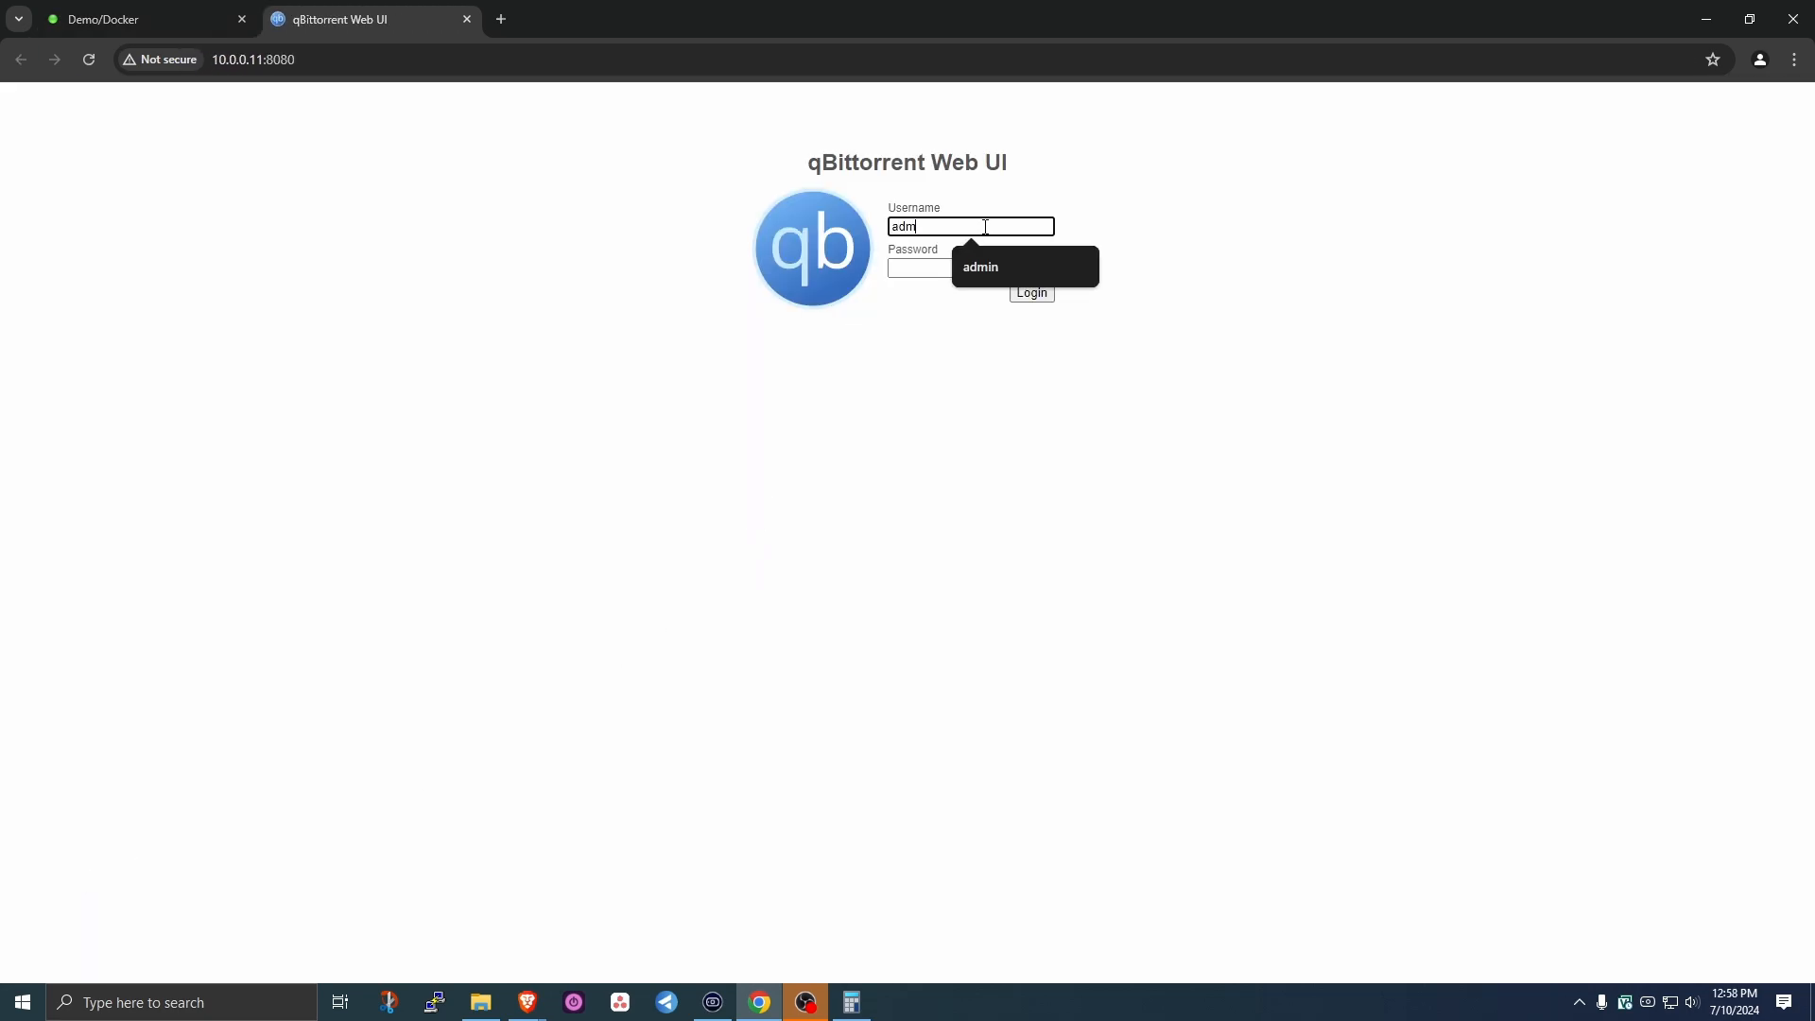
key("Tab")
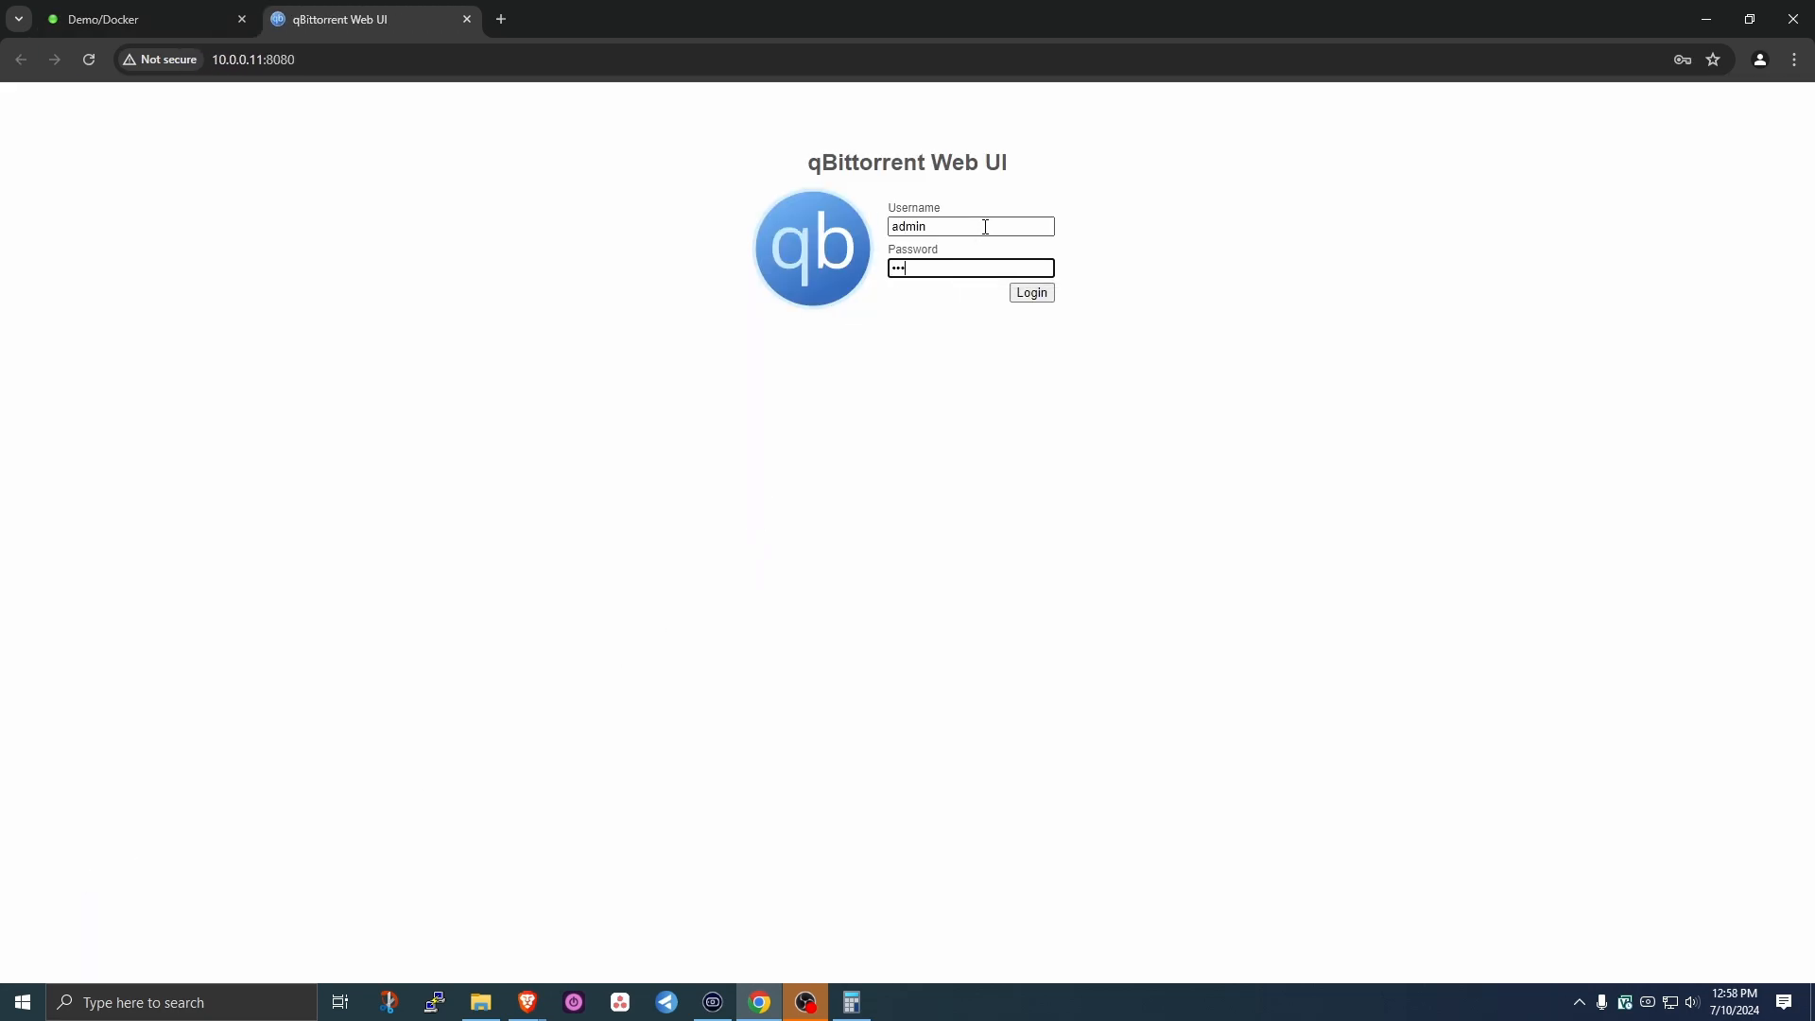
left_click(1042, 298)
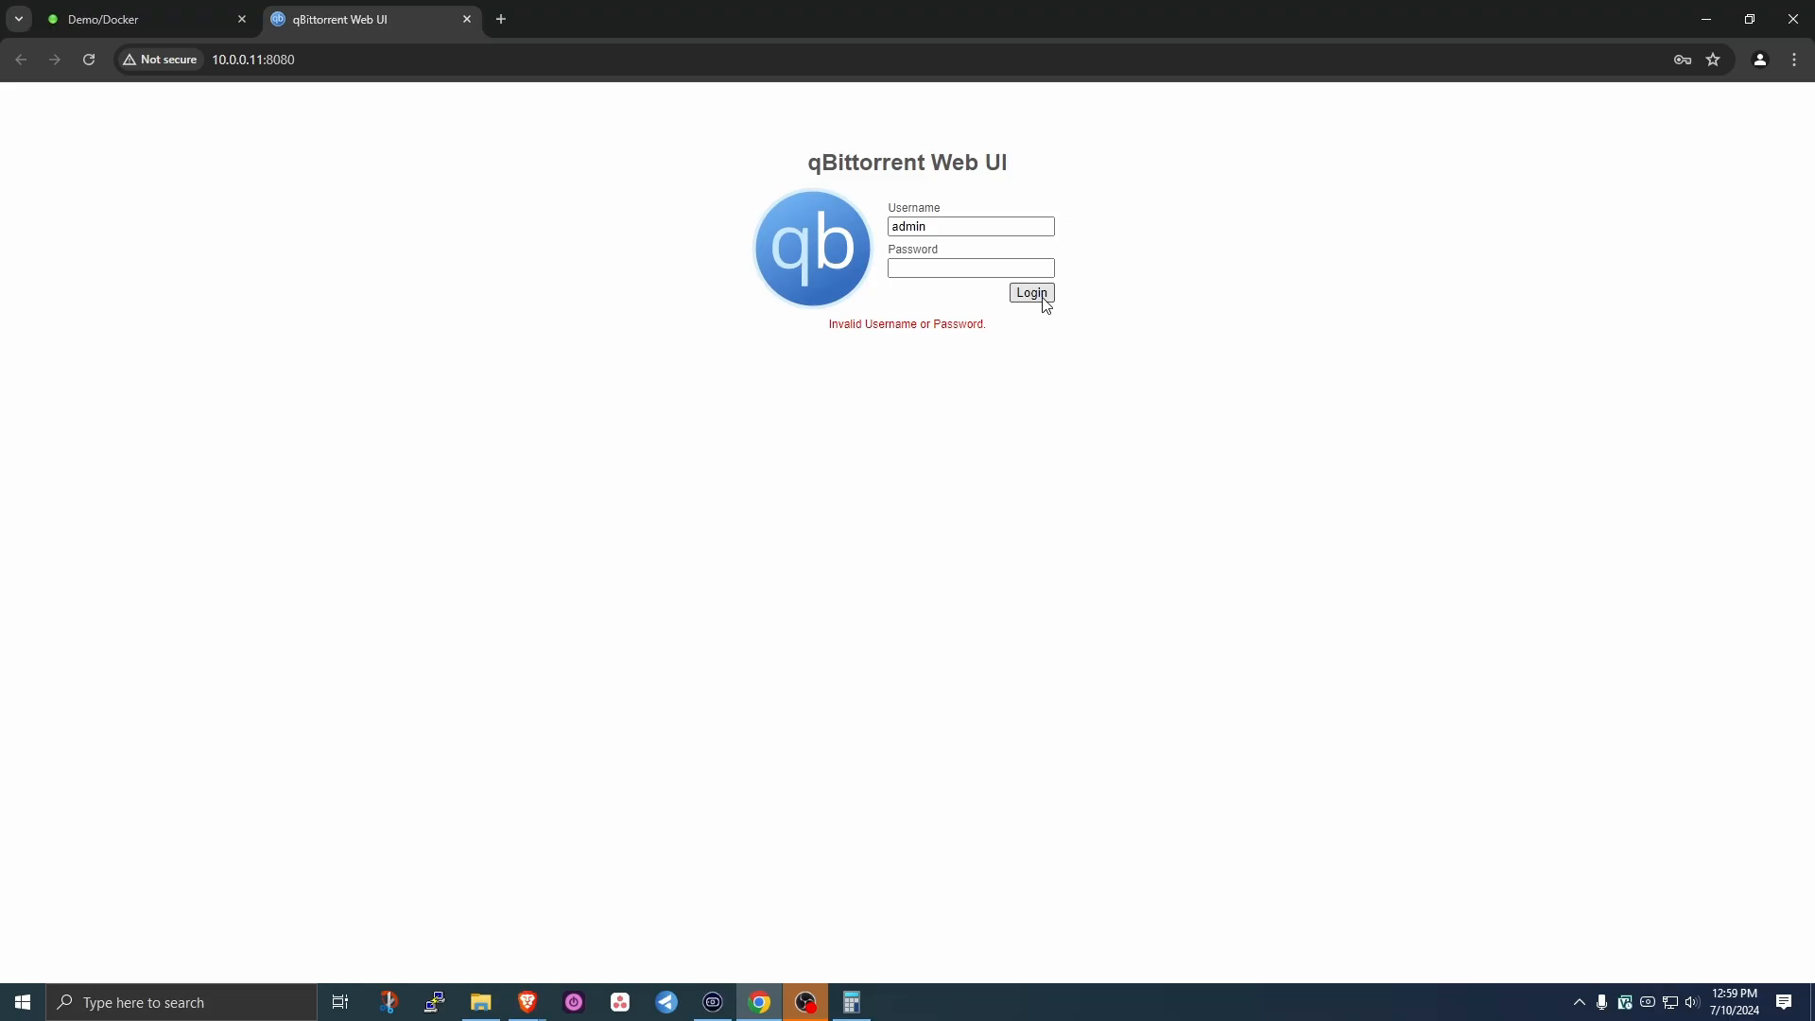
left_click(130, 20)
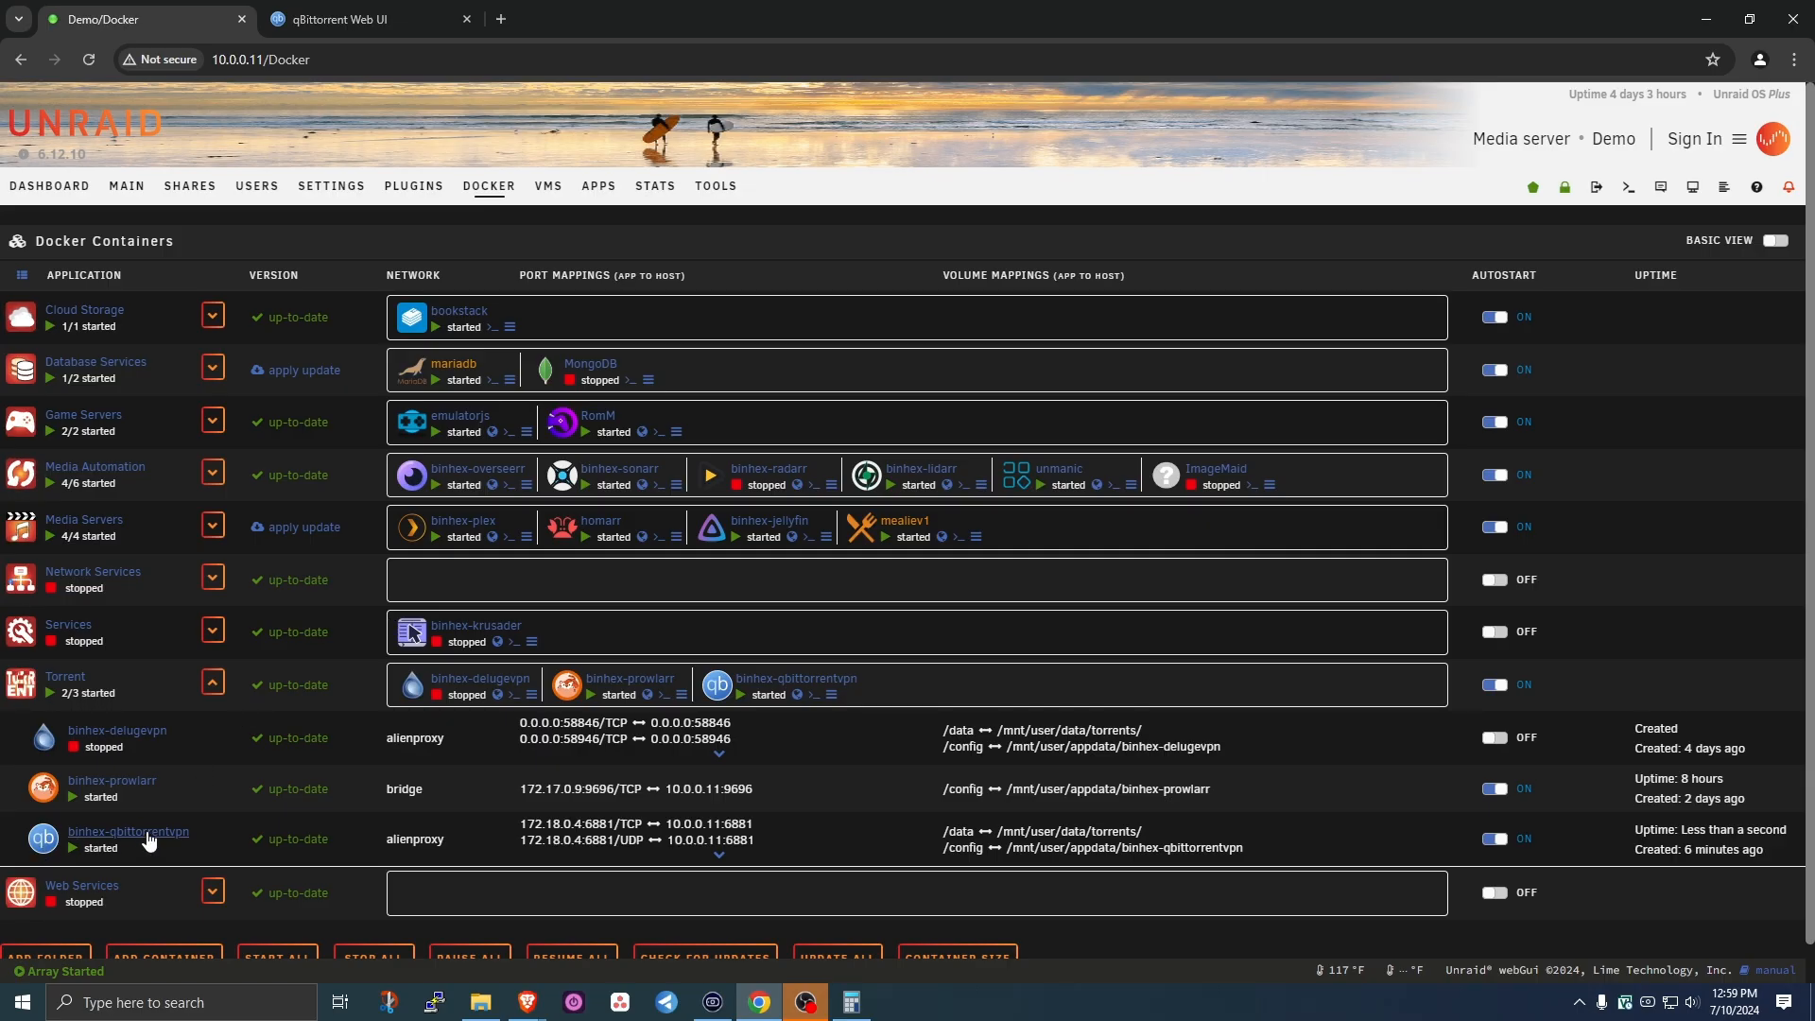
- Pin the Repository tag to :4.6.0-1-01 and recreate binhex-qbittorrentvpn
left_click(147, 839)
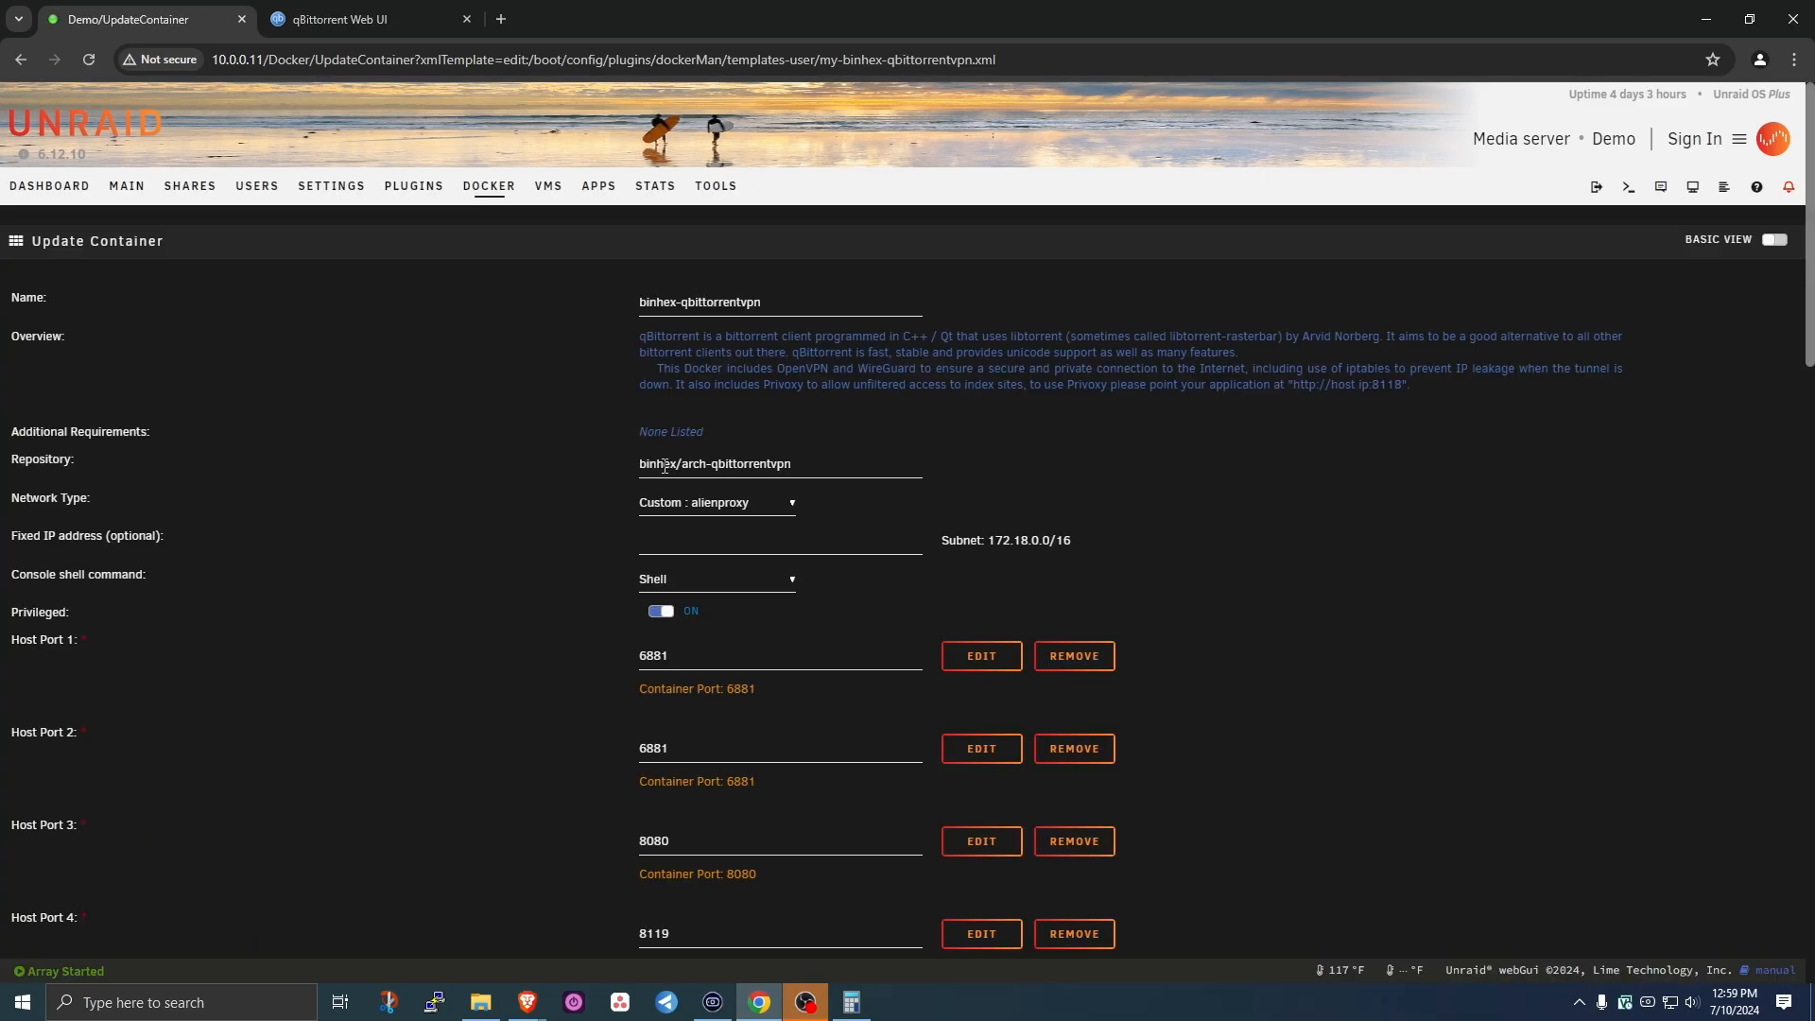
left_click(805, 463)
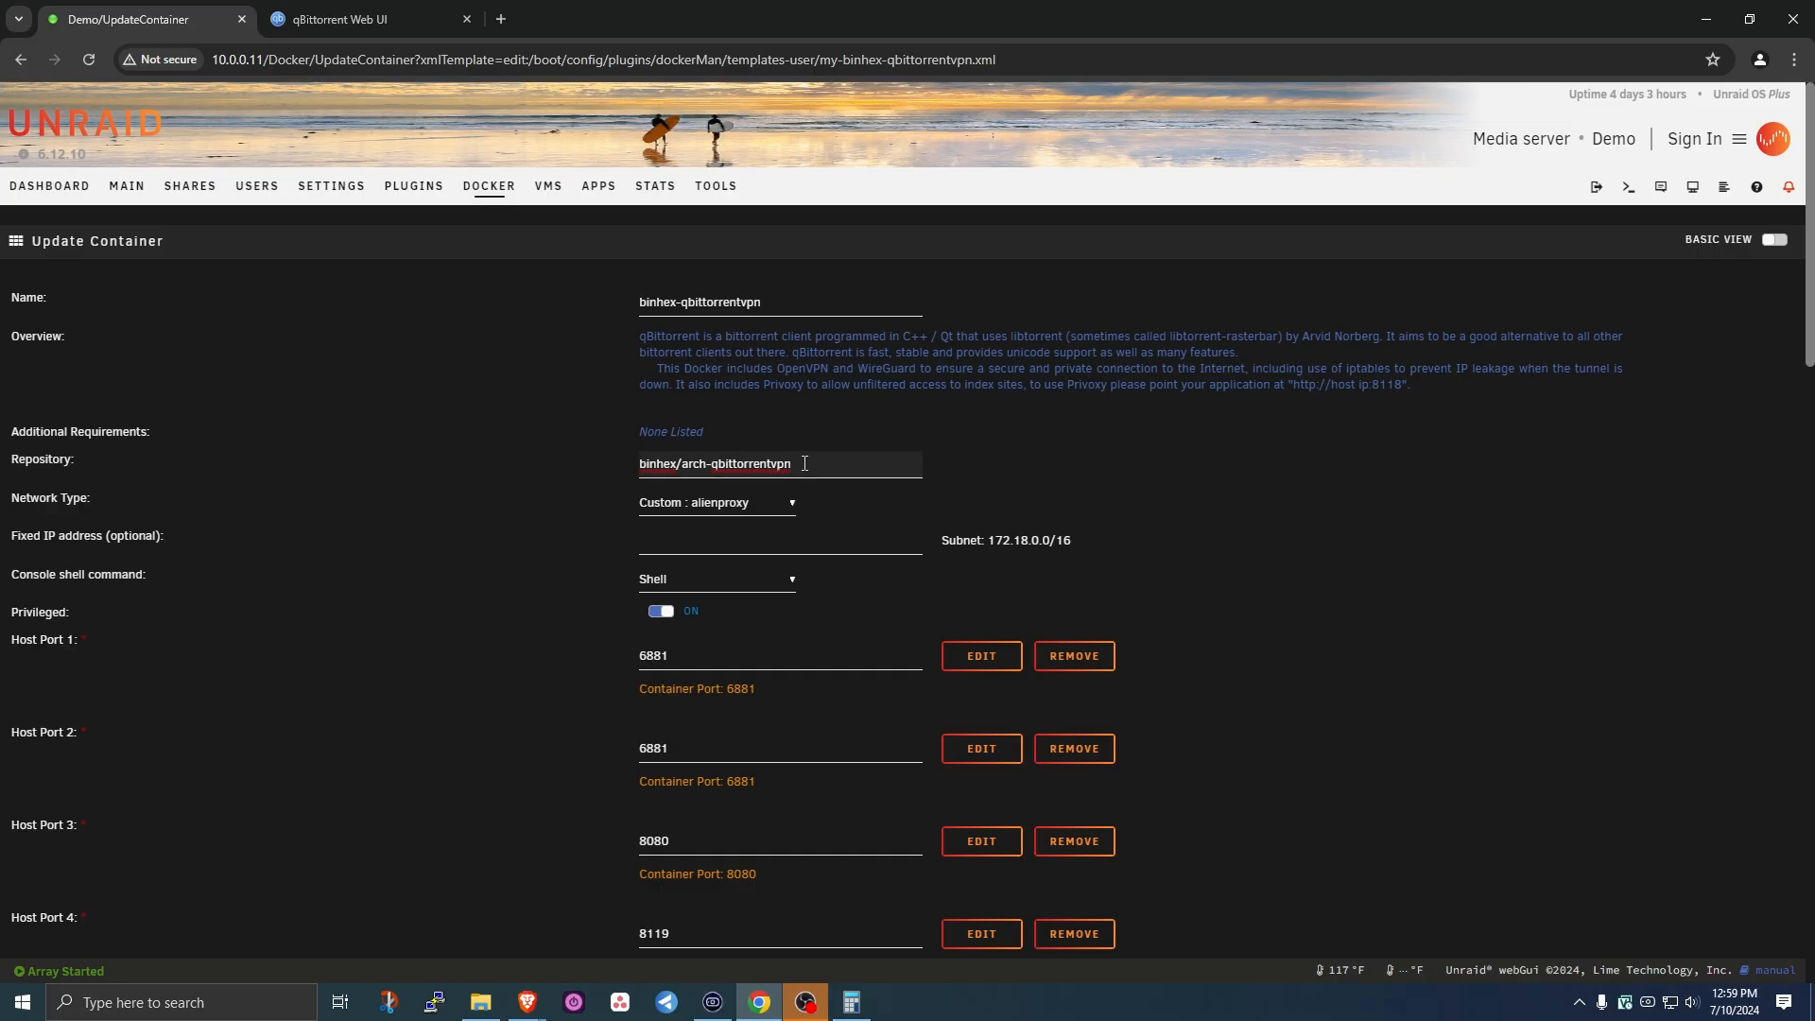
type(":4.6.0-1-01")
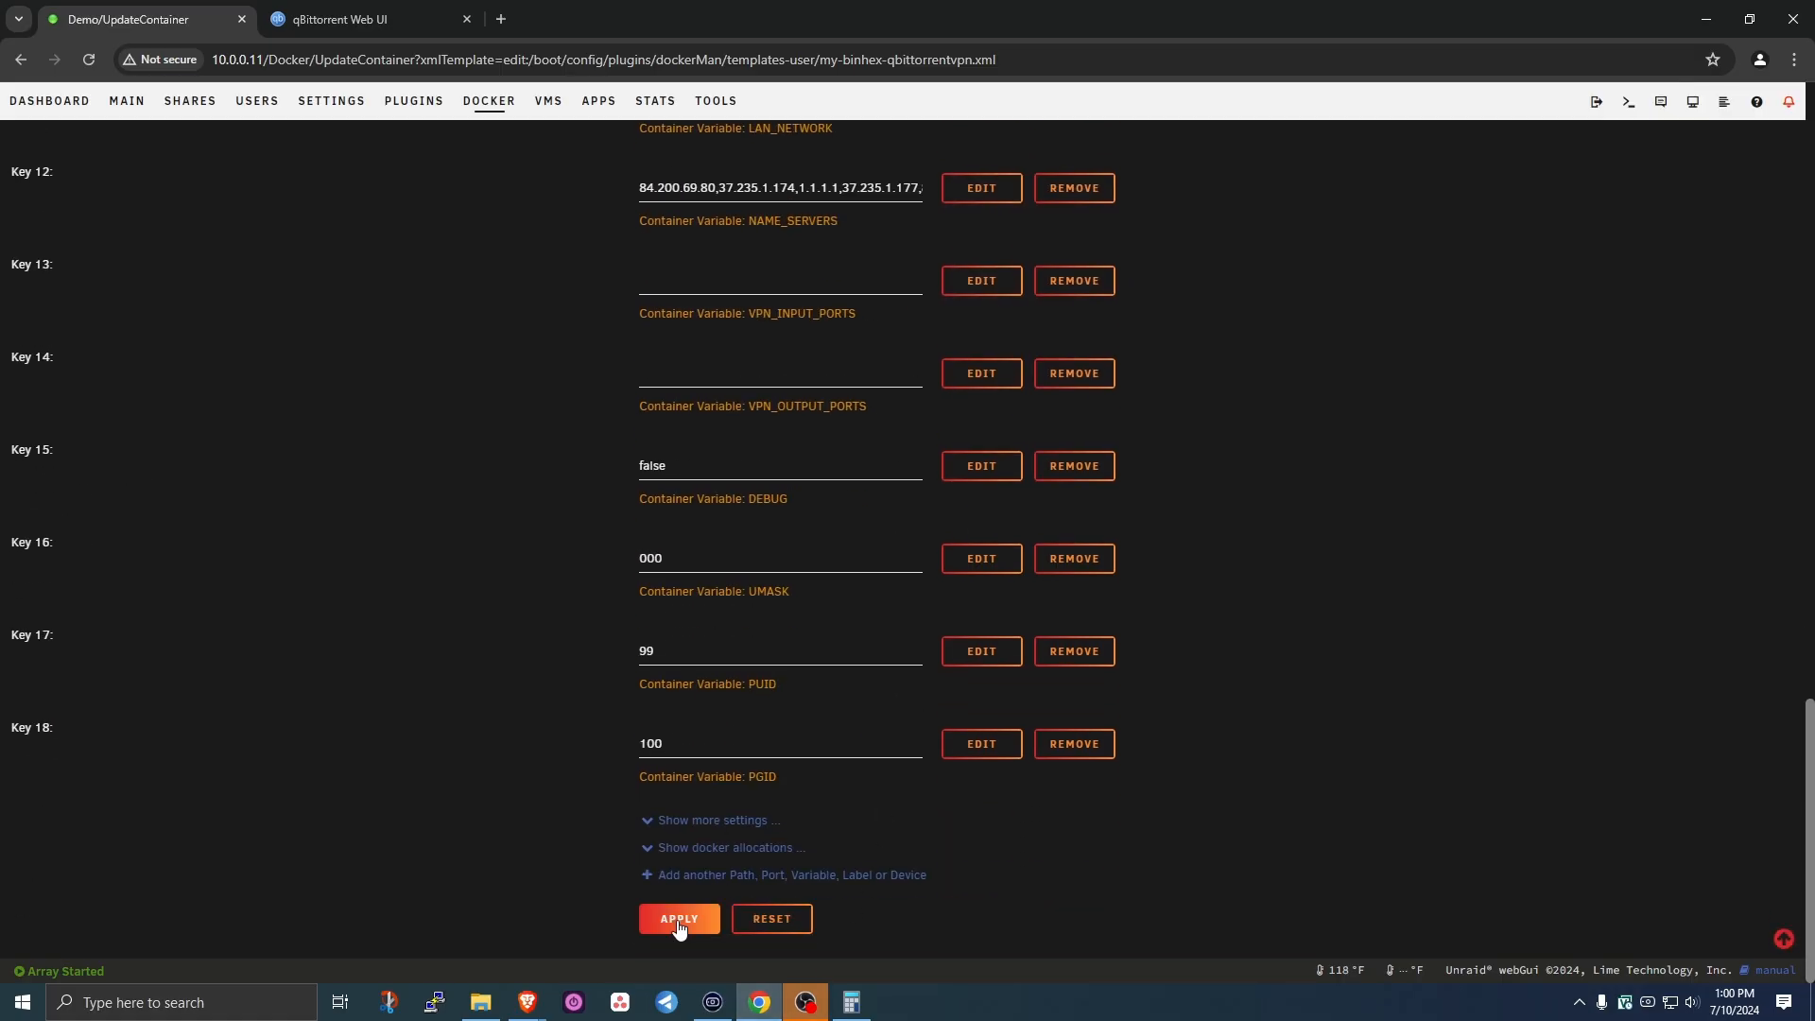
left_click(679, 921)
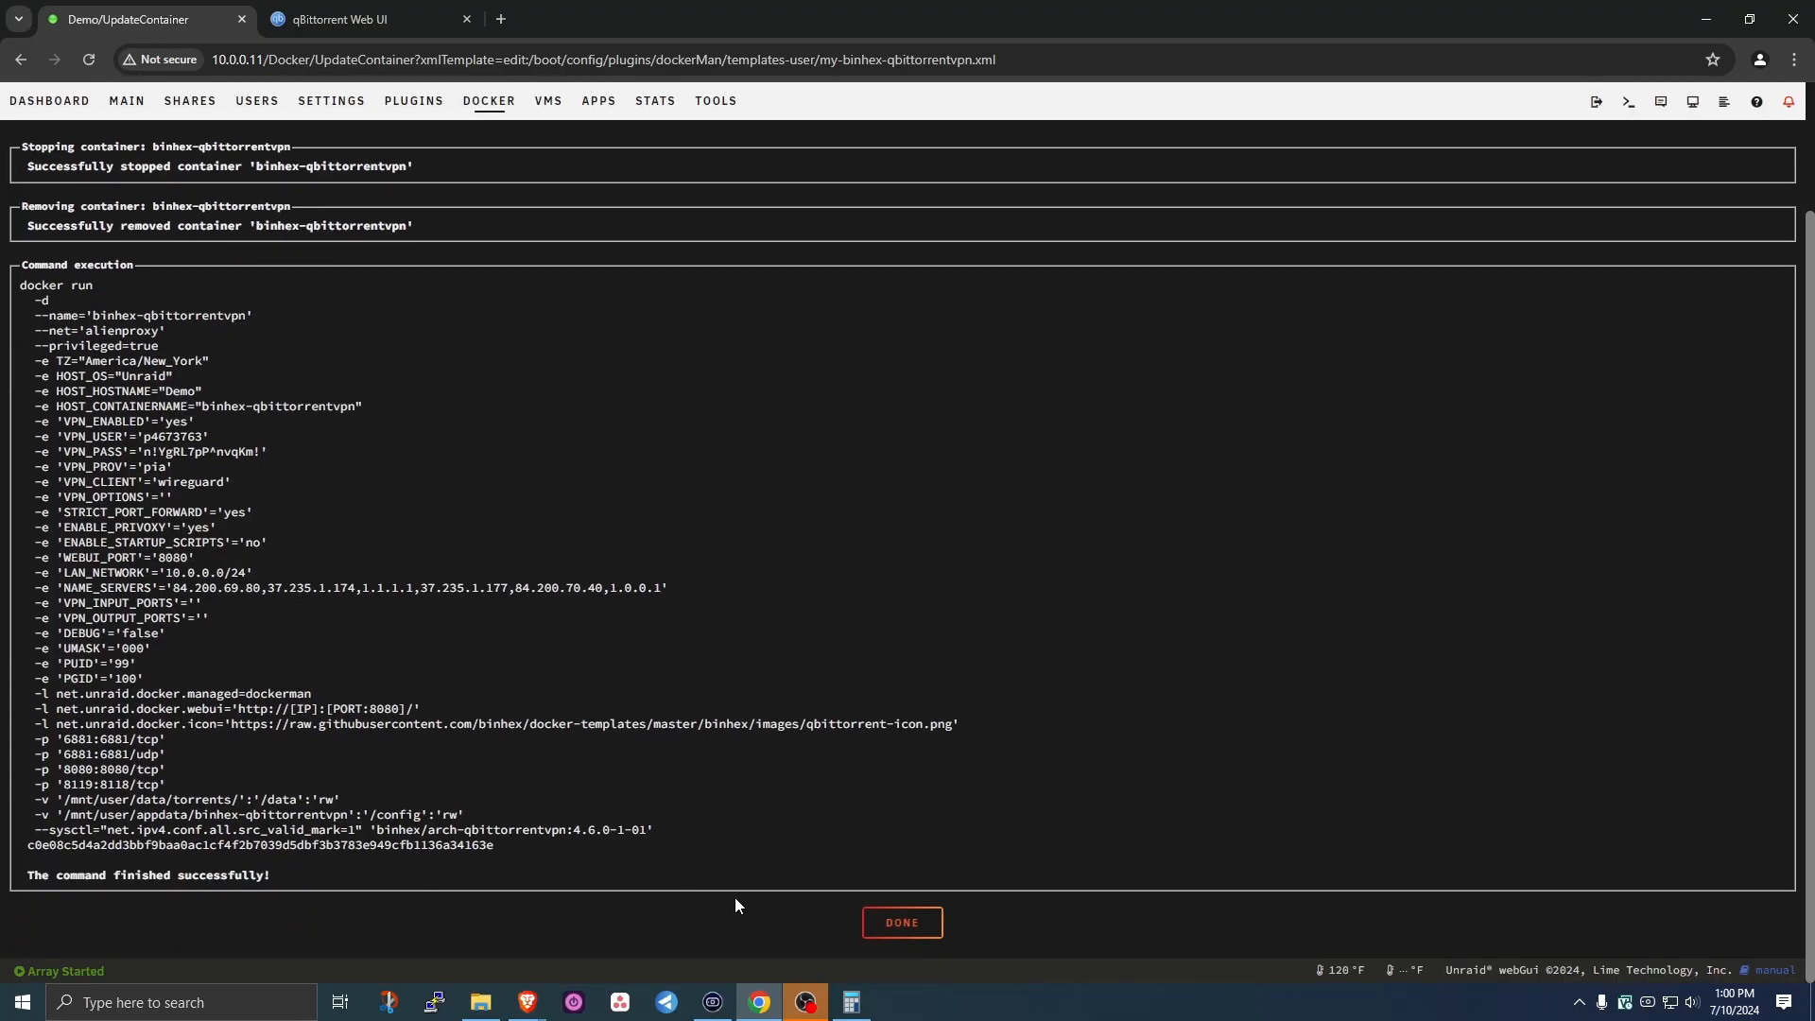
left_click(898, 929)
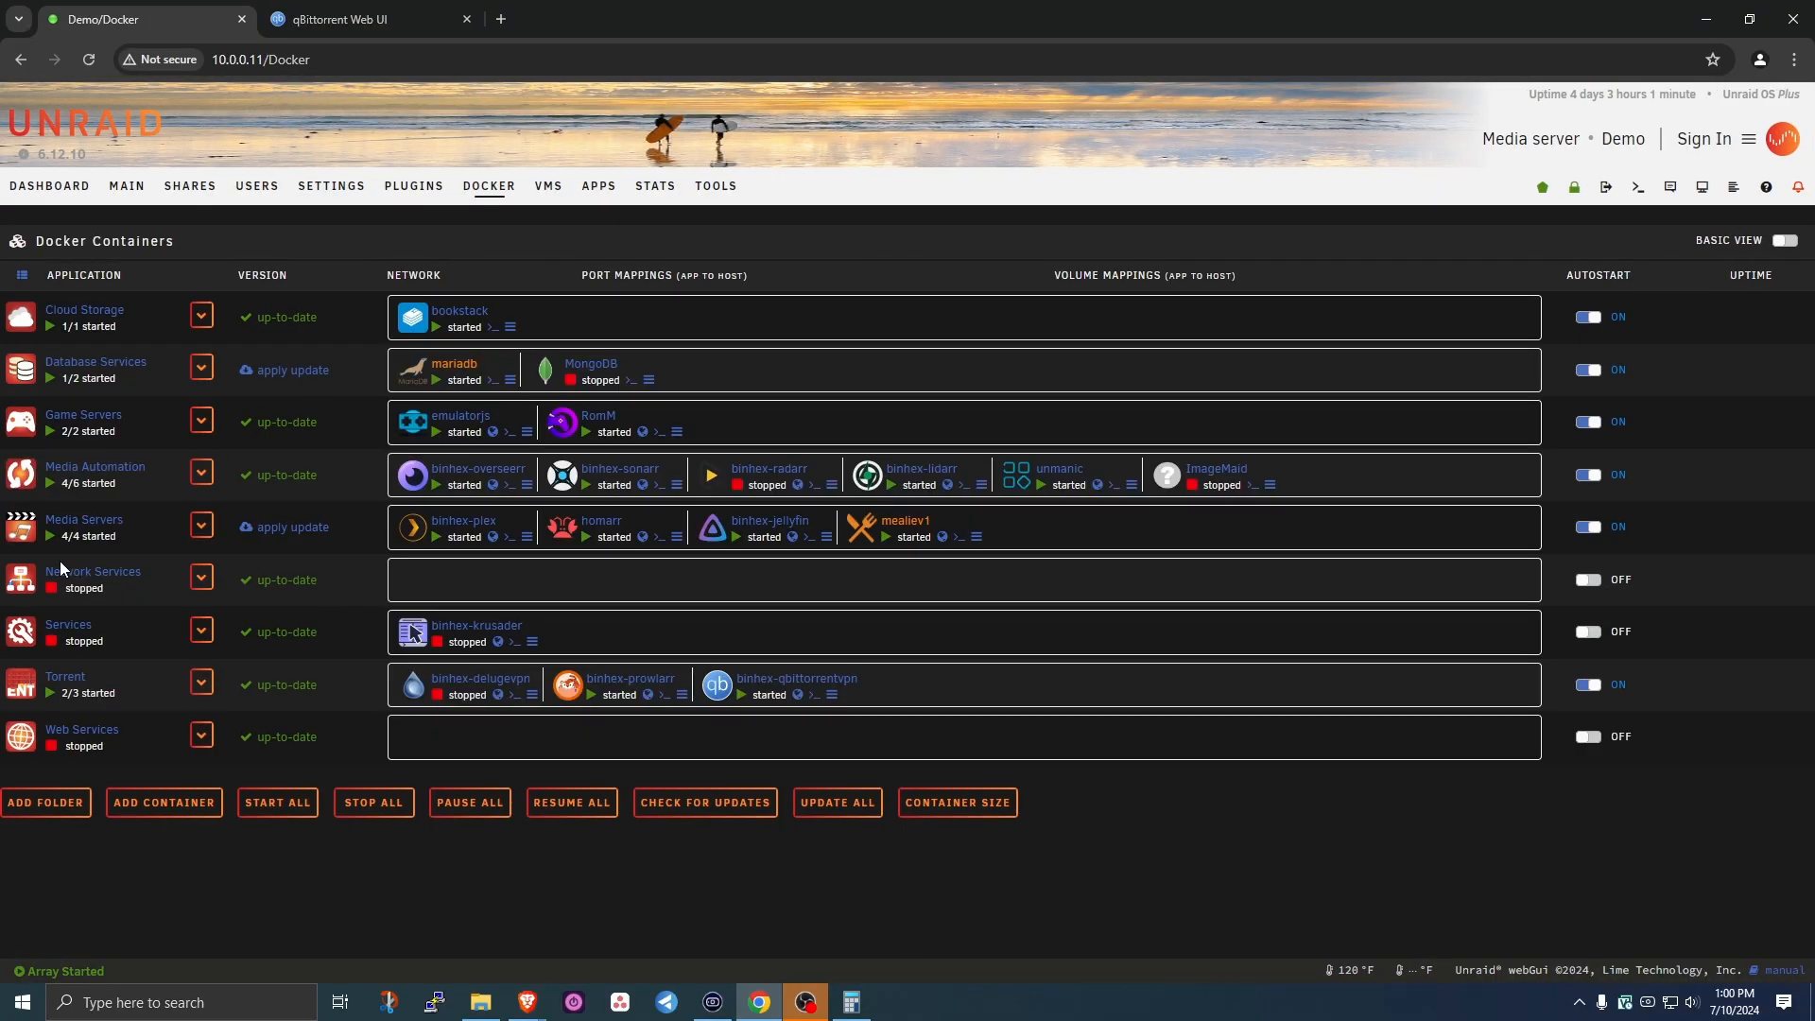
left_click(718, 688)
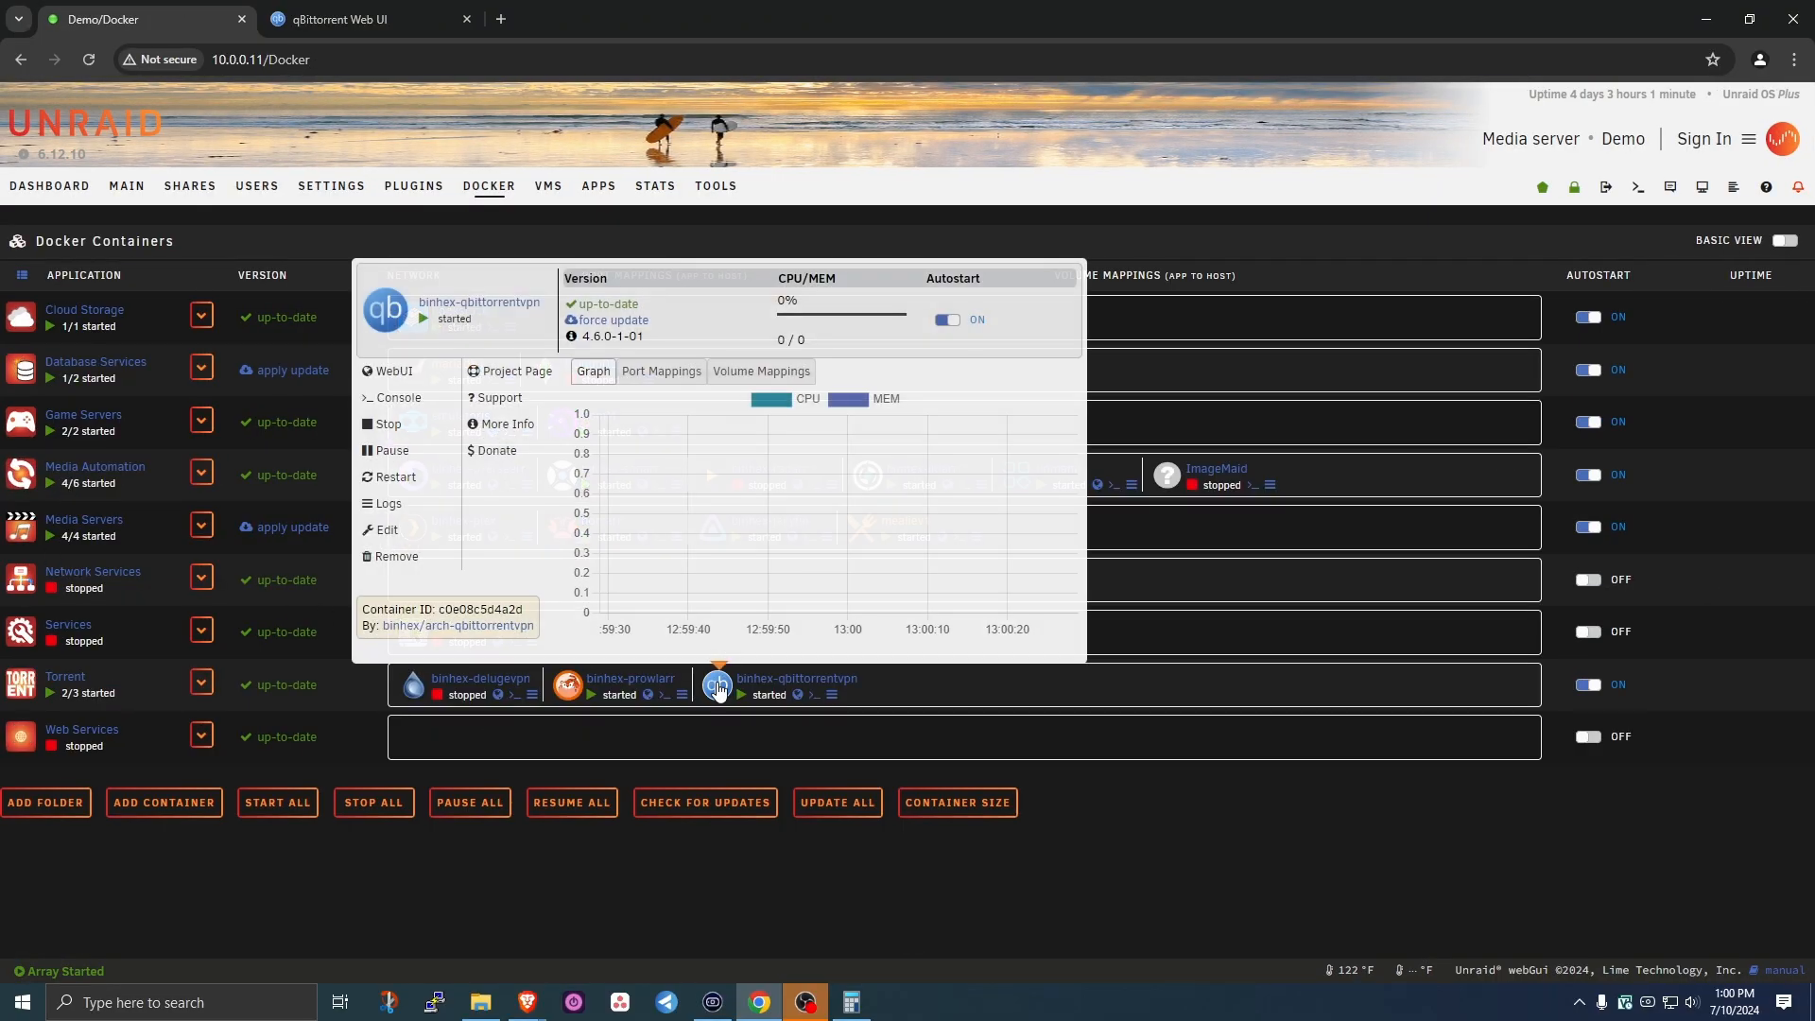
- Retry the qBittorrent login in a new tab, then replace the username with a different one
left_click(389, 371)
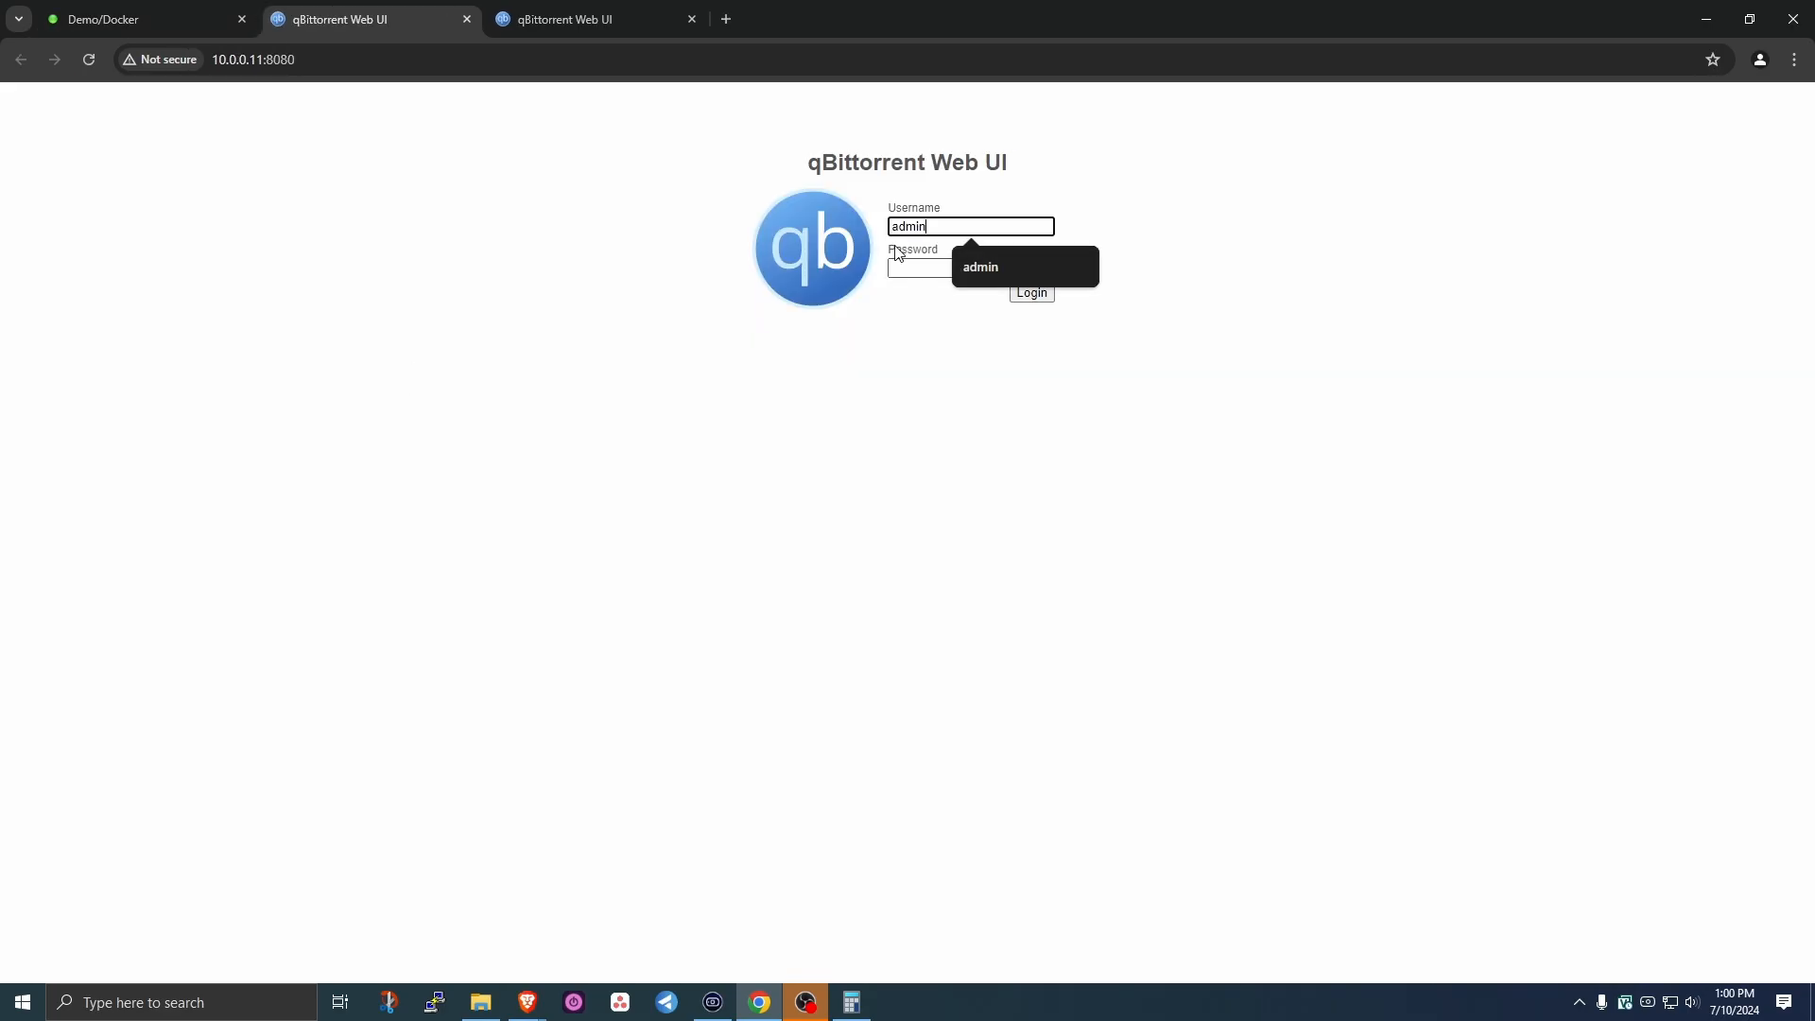
left_click(898, 254)
key("Return")
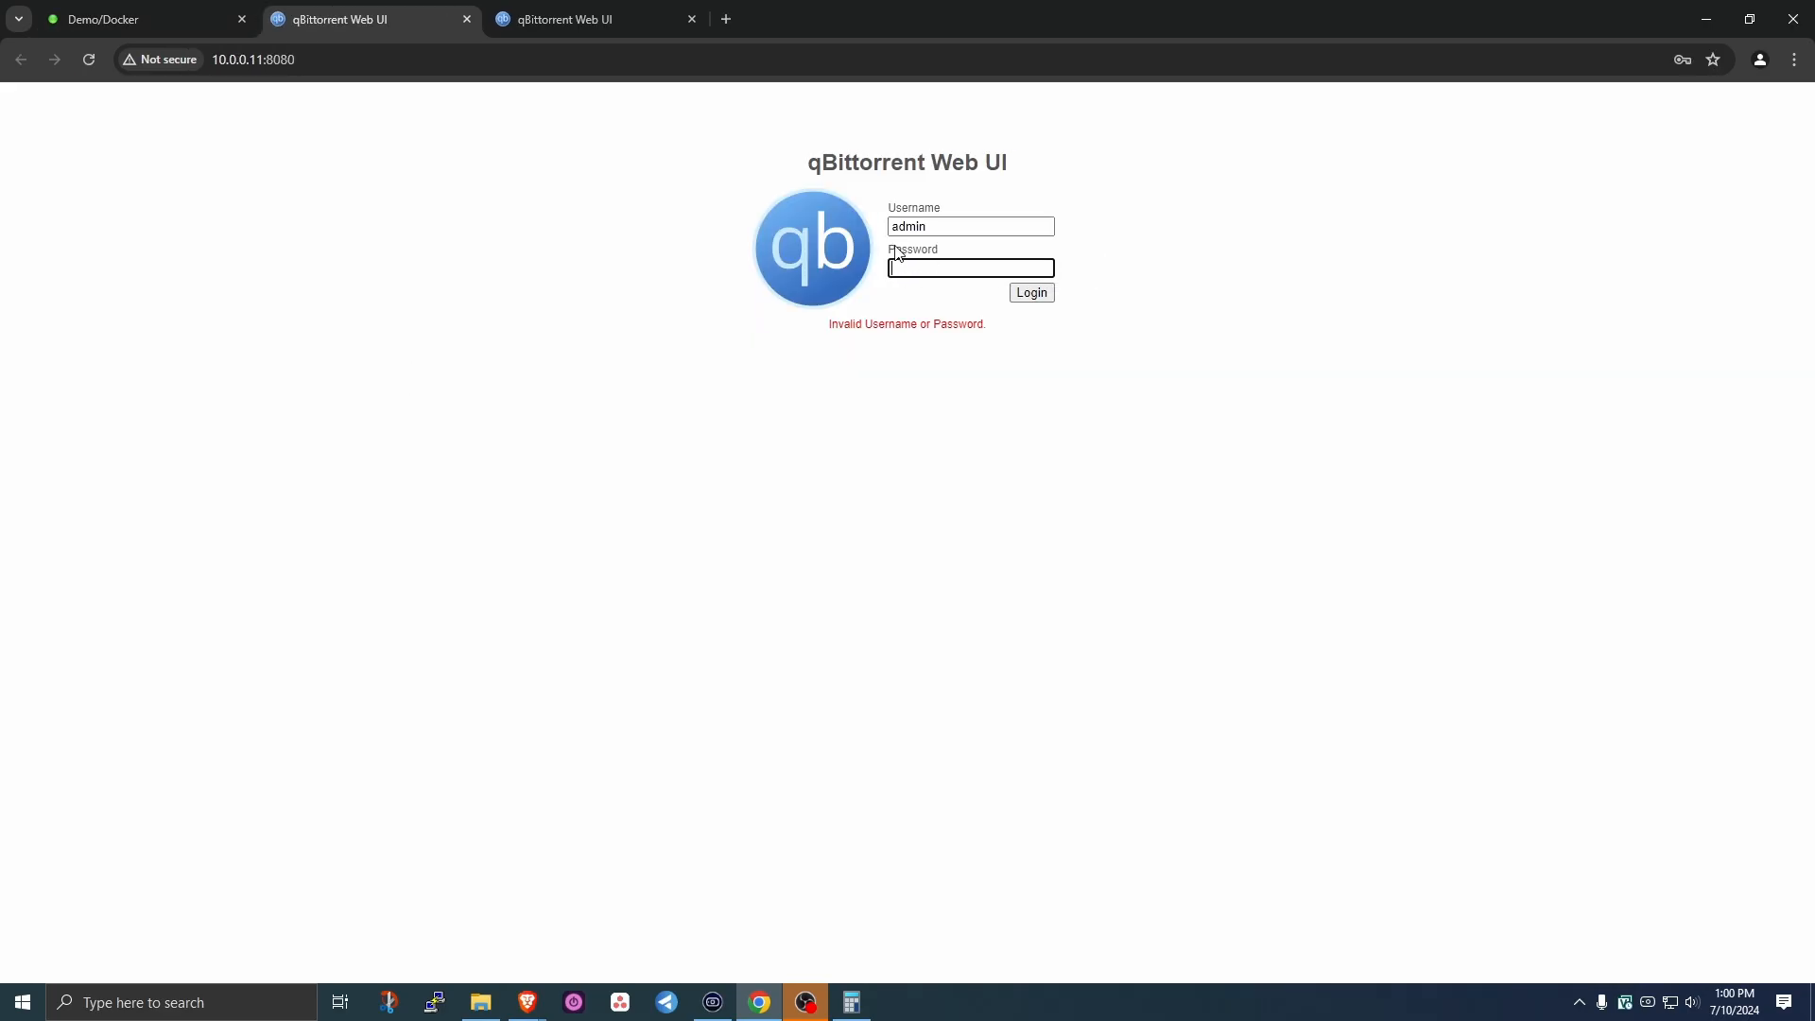
double_click(963, 230)
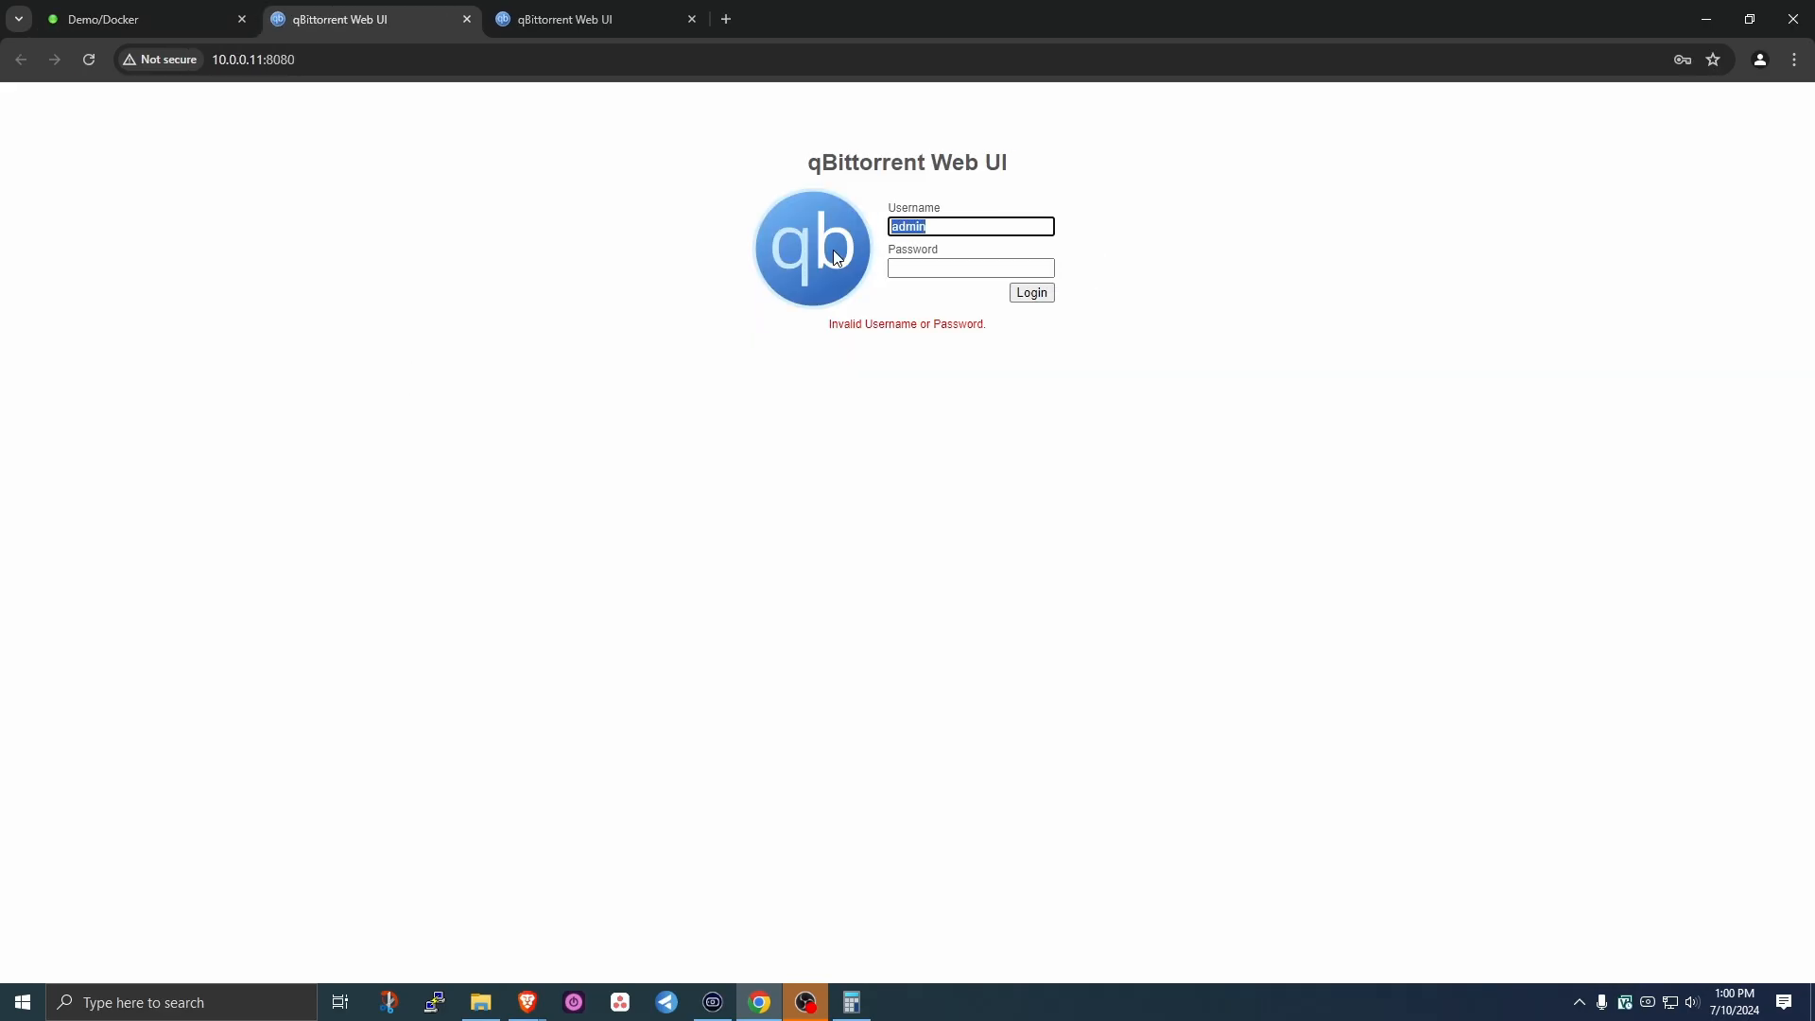
type("demo")
key("Tab")
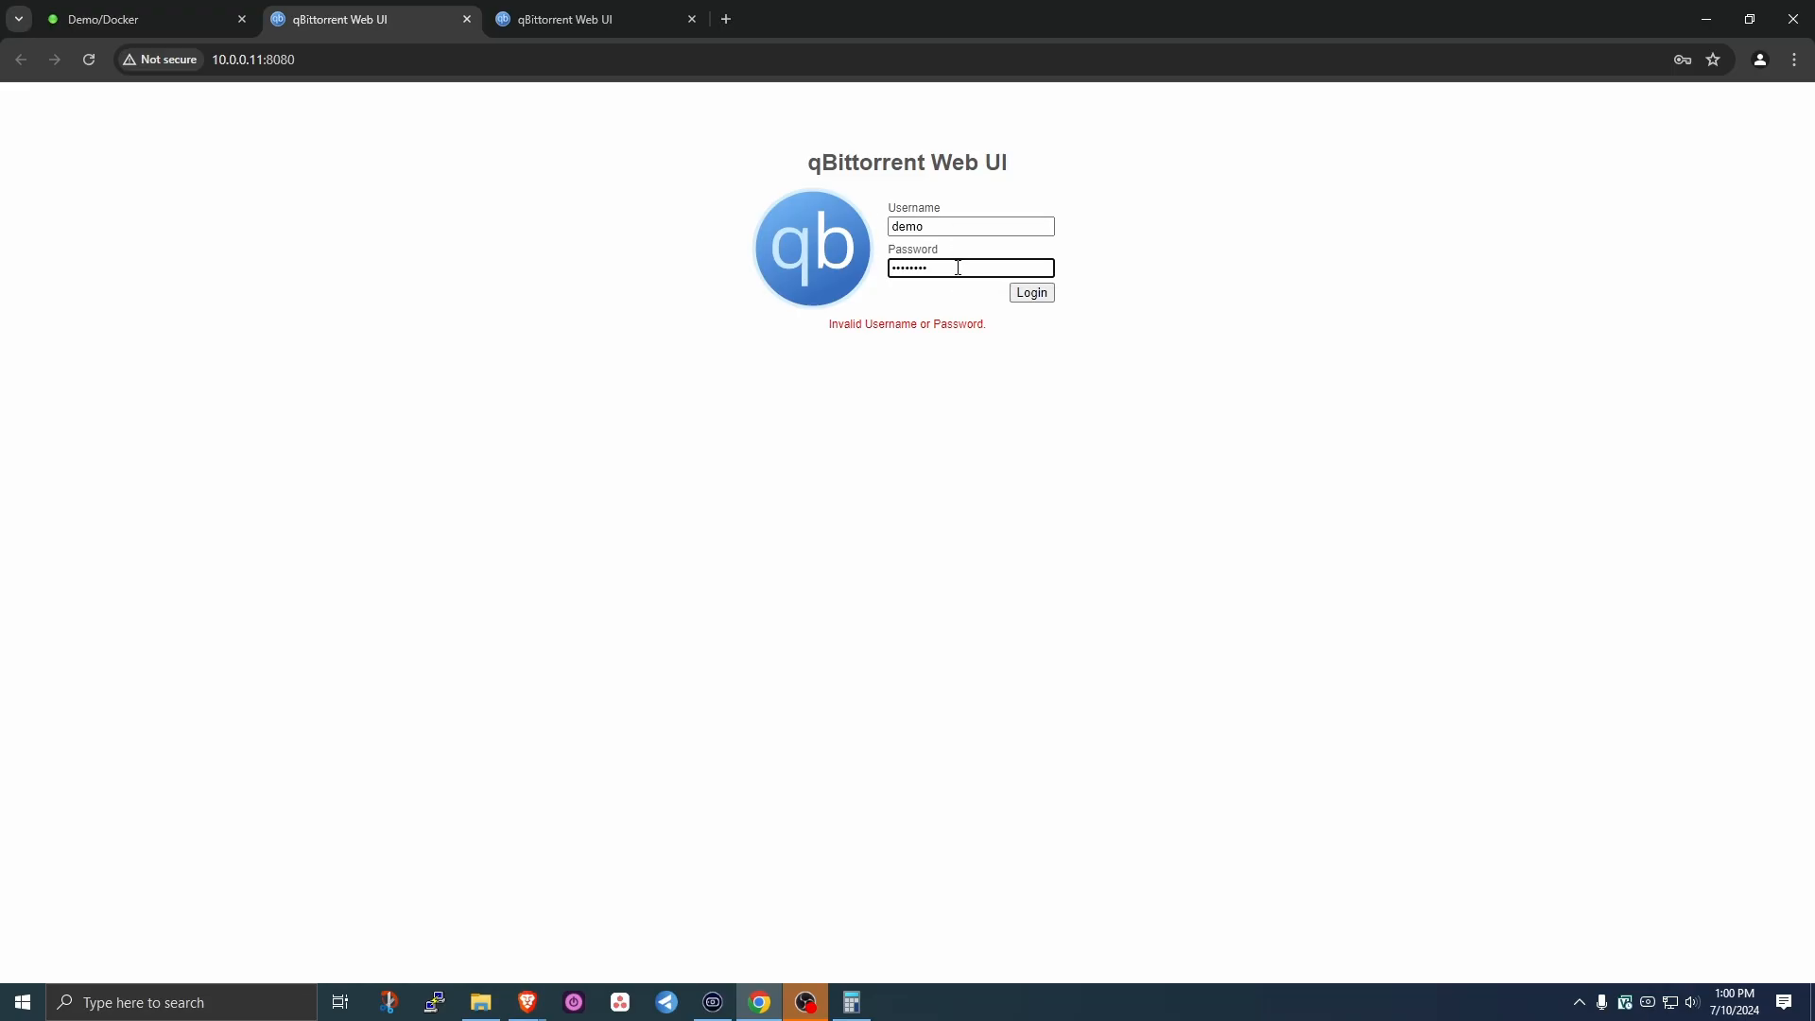
- Sign in to the qBittorrent Web UI to reach the empty v4.6.0 transfer list
left_click(1030, 294)
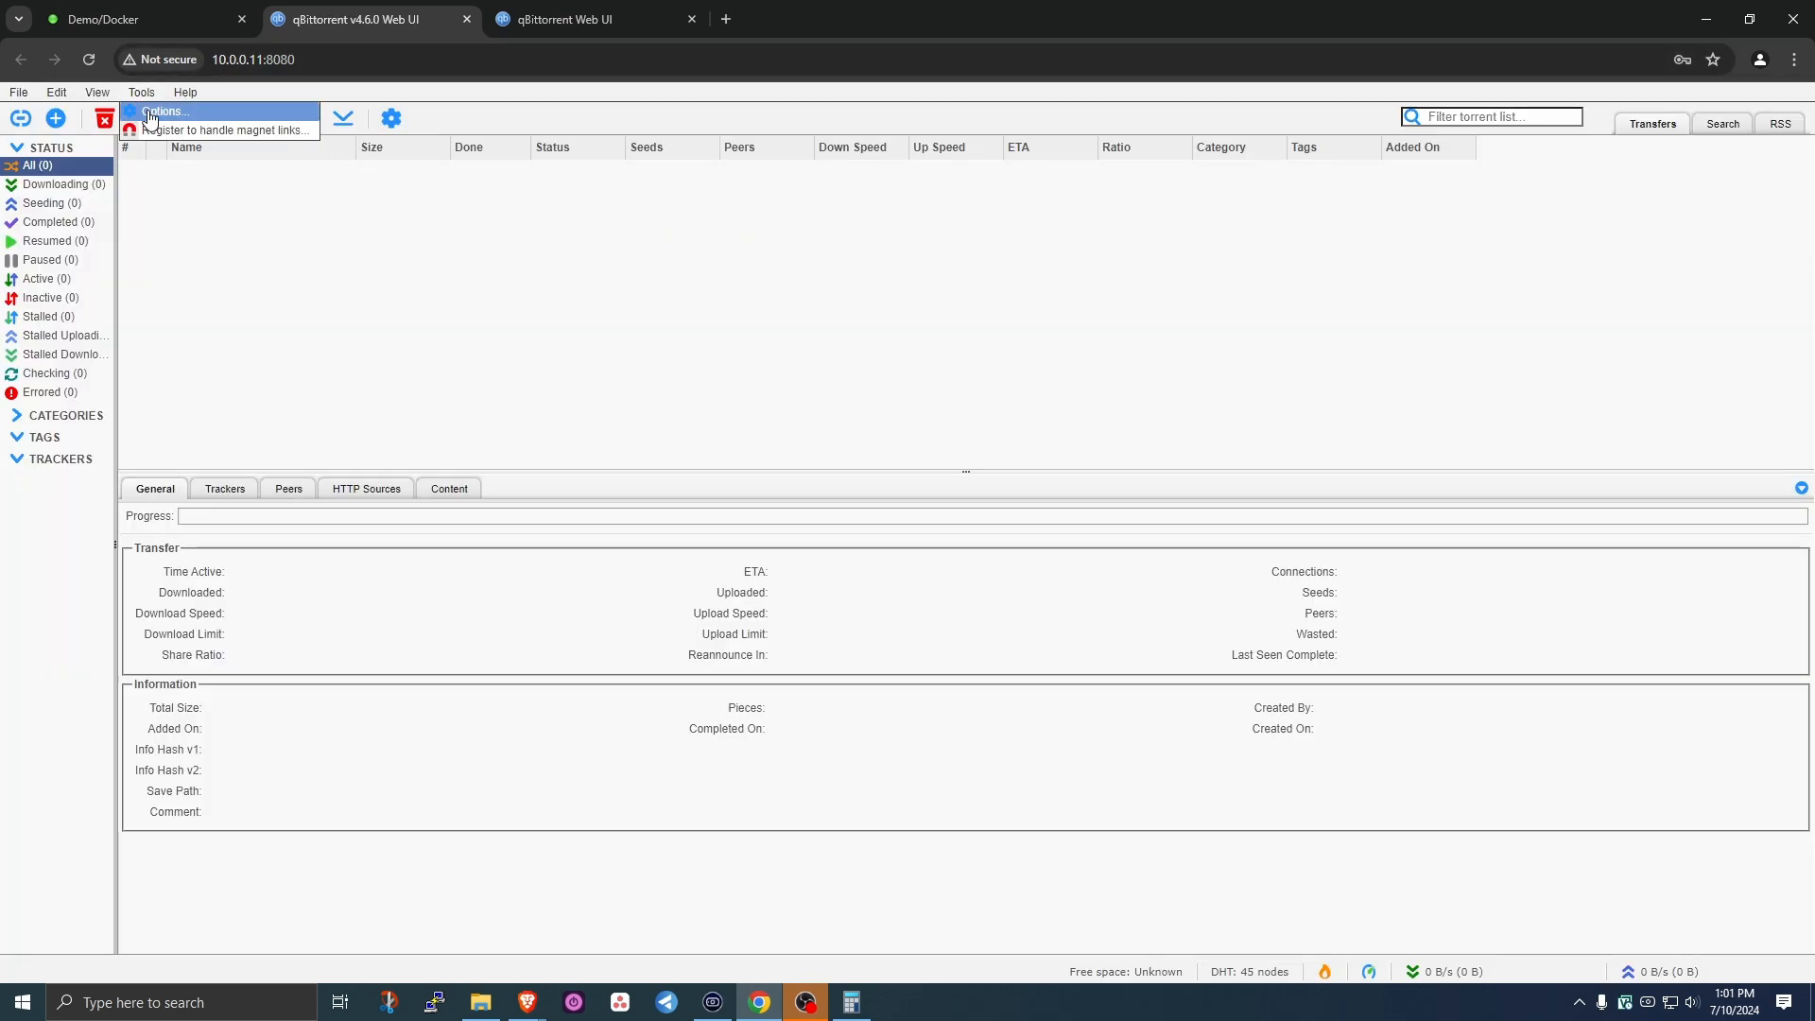
- Review the Web UI username and password settings, save them unchanged, then log out
left_click(152, 112)
left_click(1036, 251)
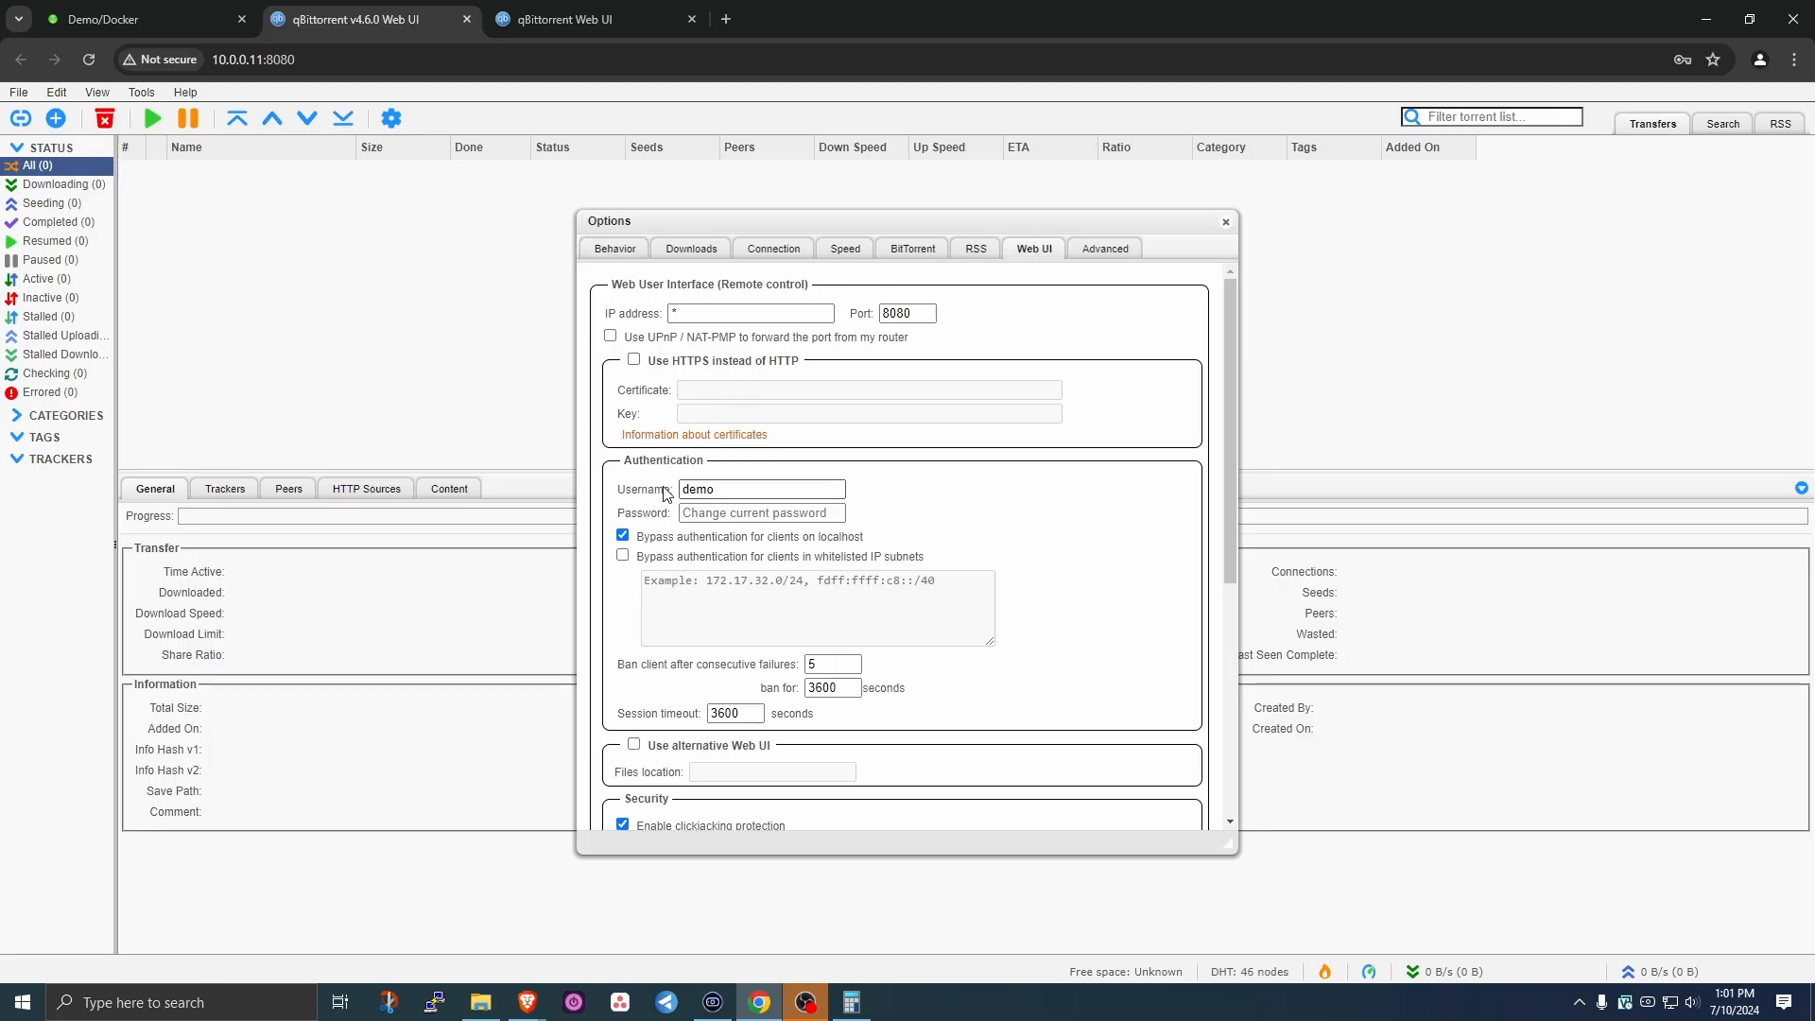
double_click(698, 489)
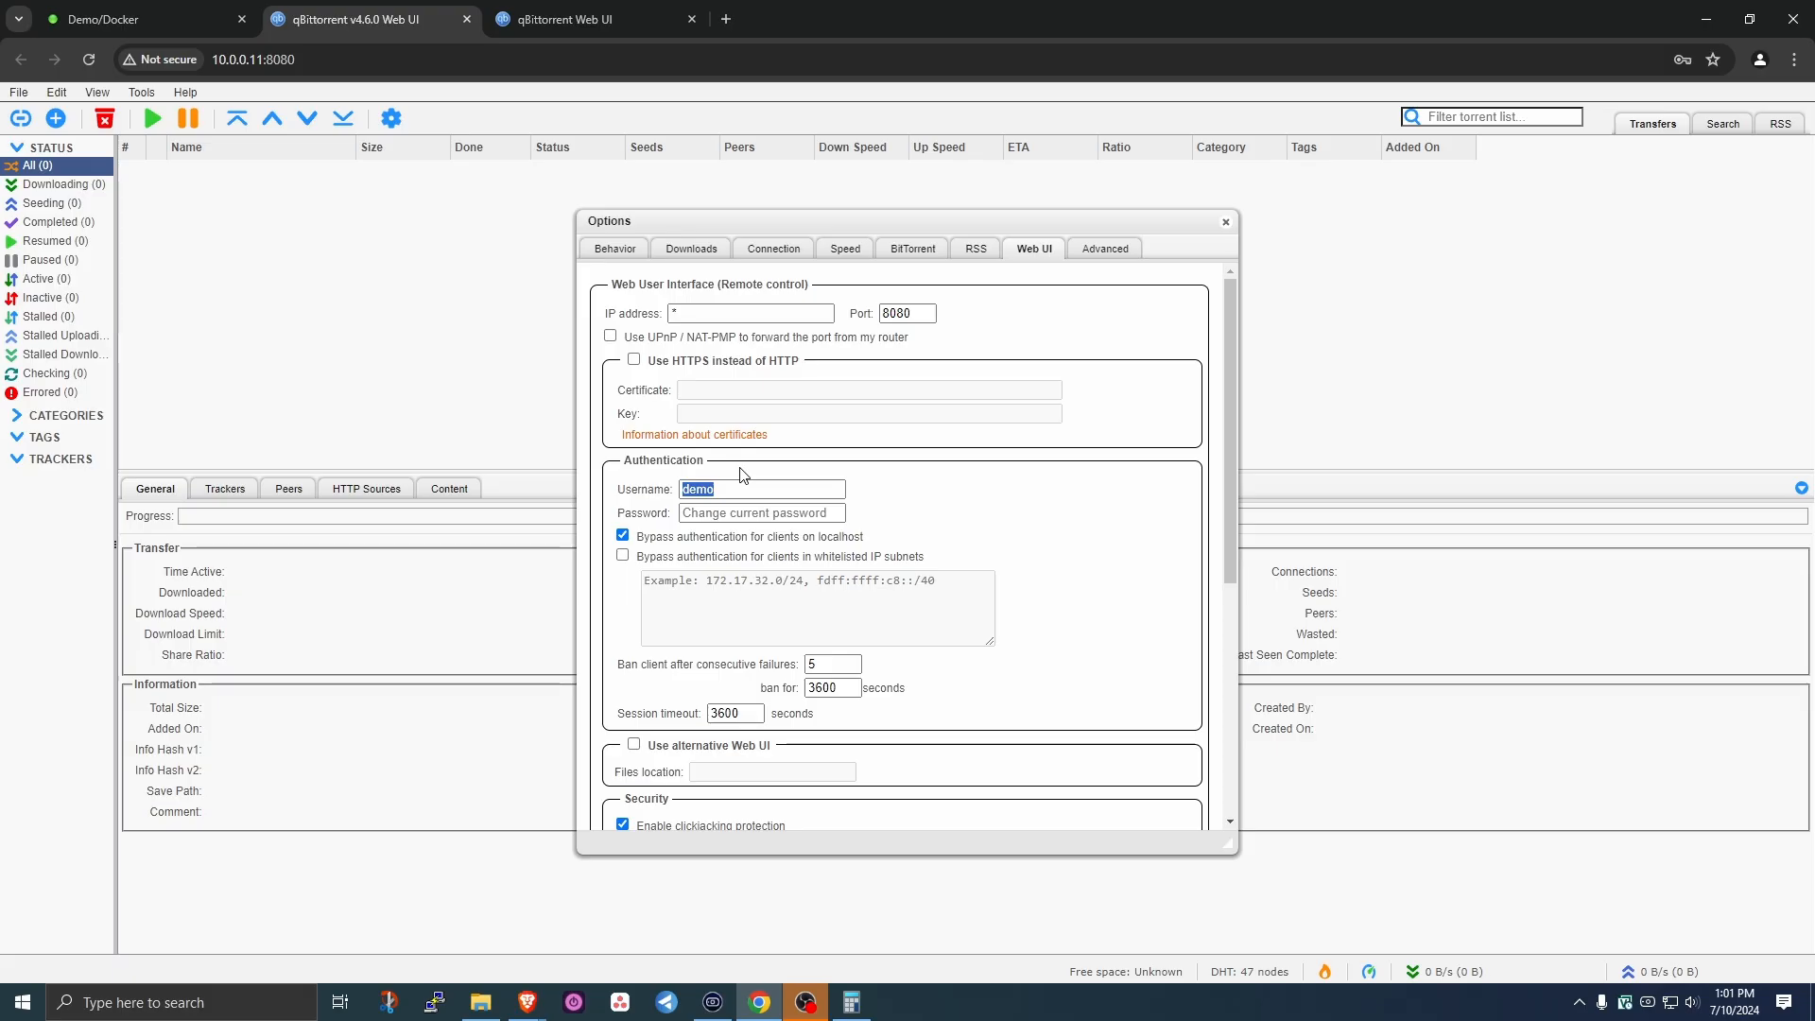
left_click(777, 516)
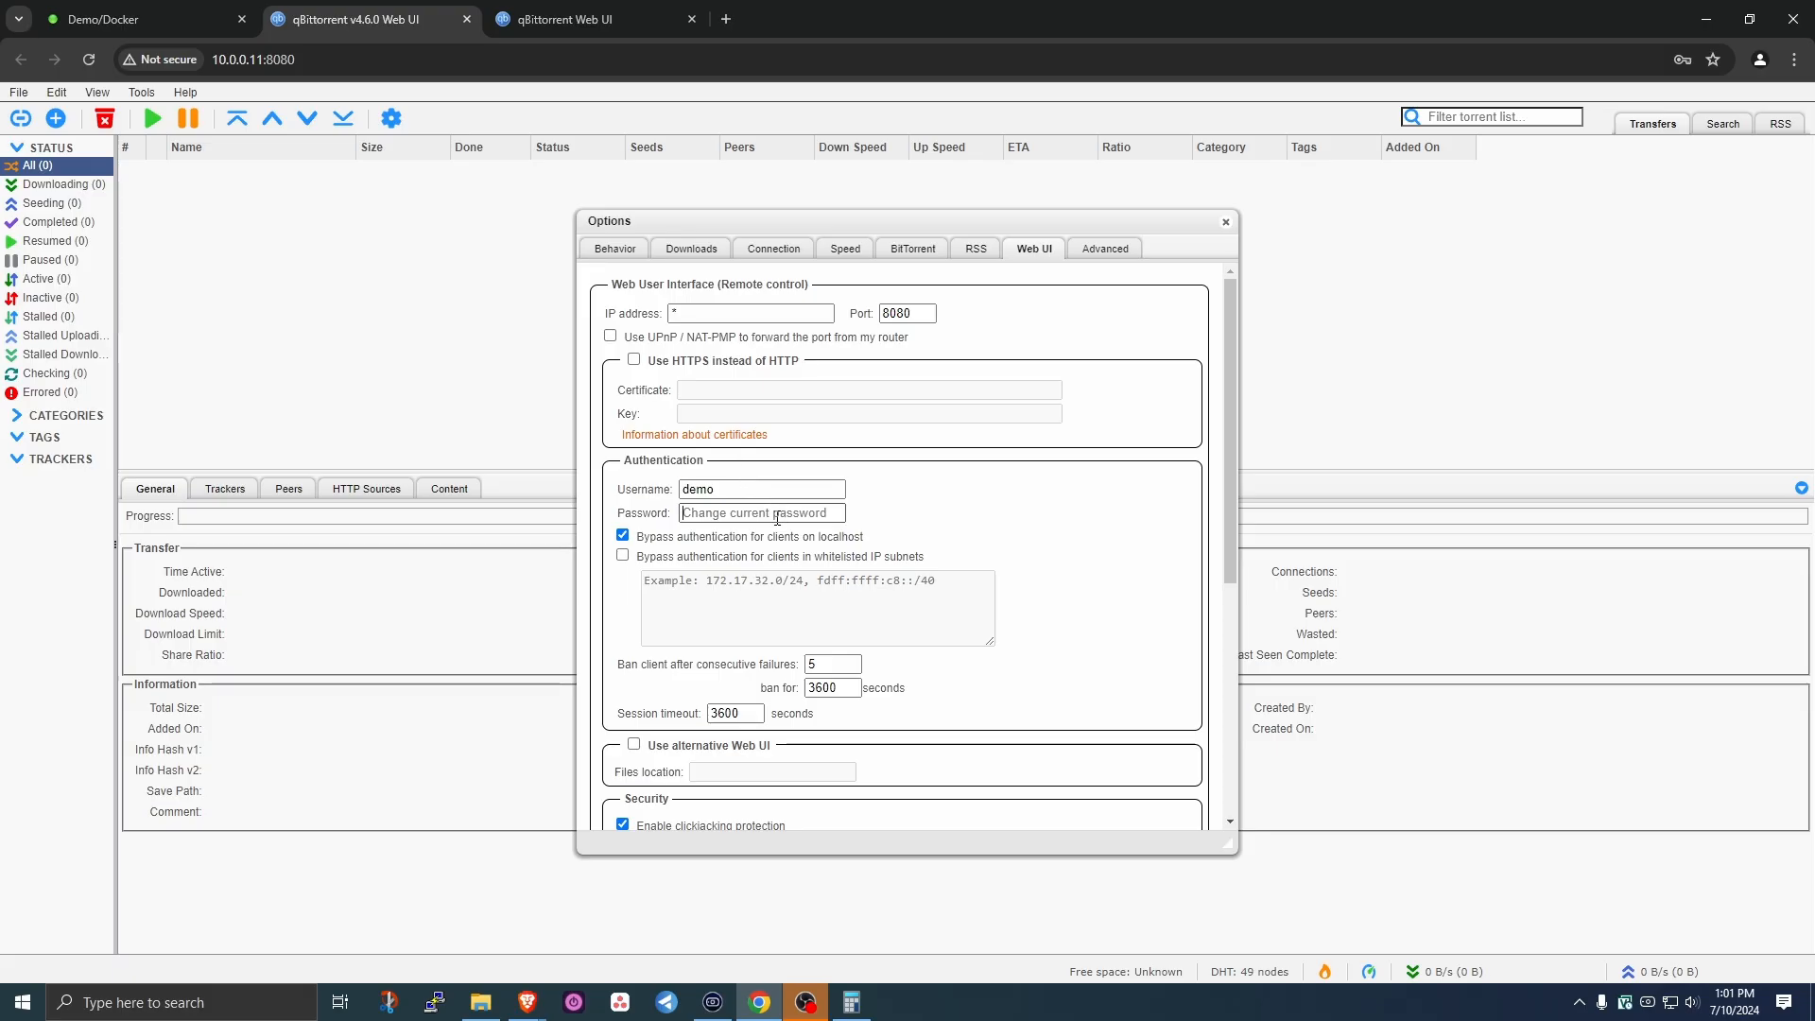
scroll(777, 518, "down", 5)
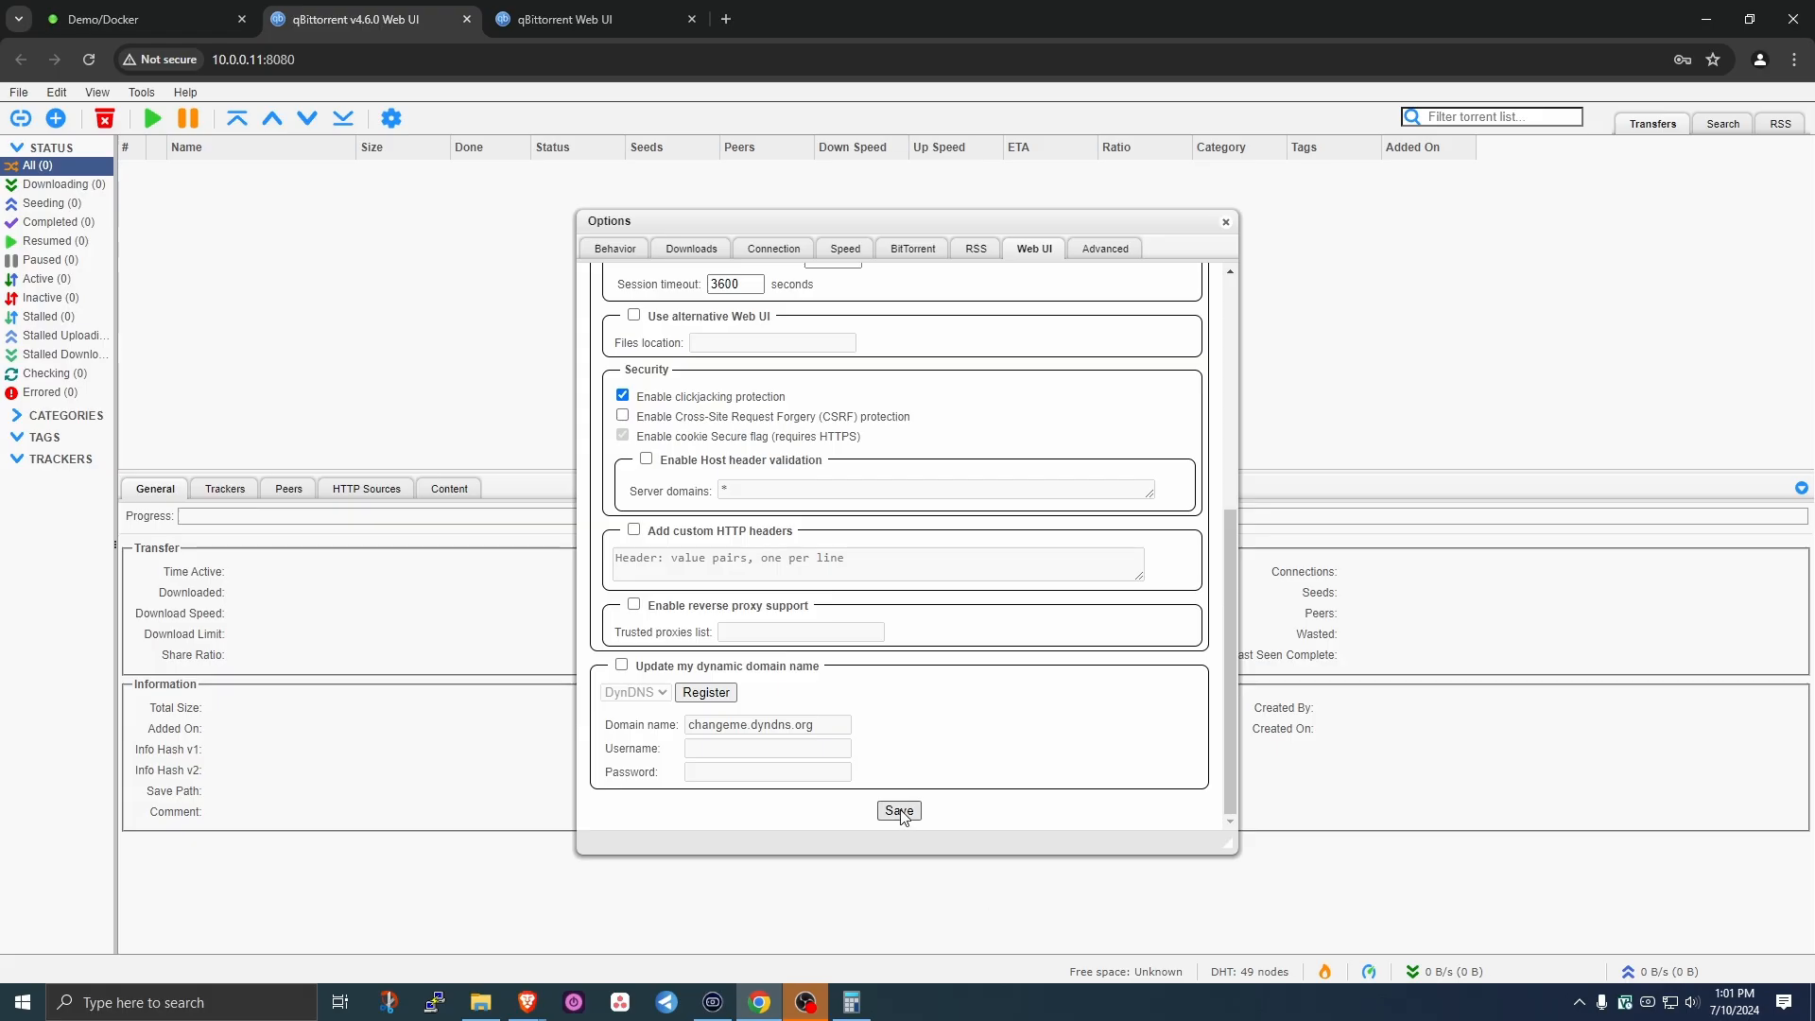
left_click(901, 815)
mouse_move(16, 98)
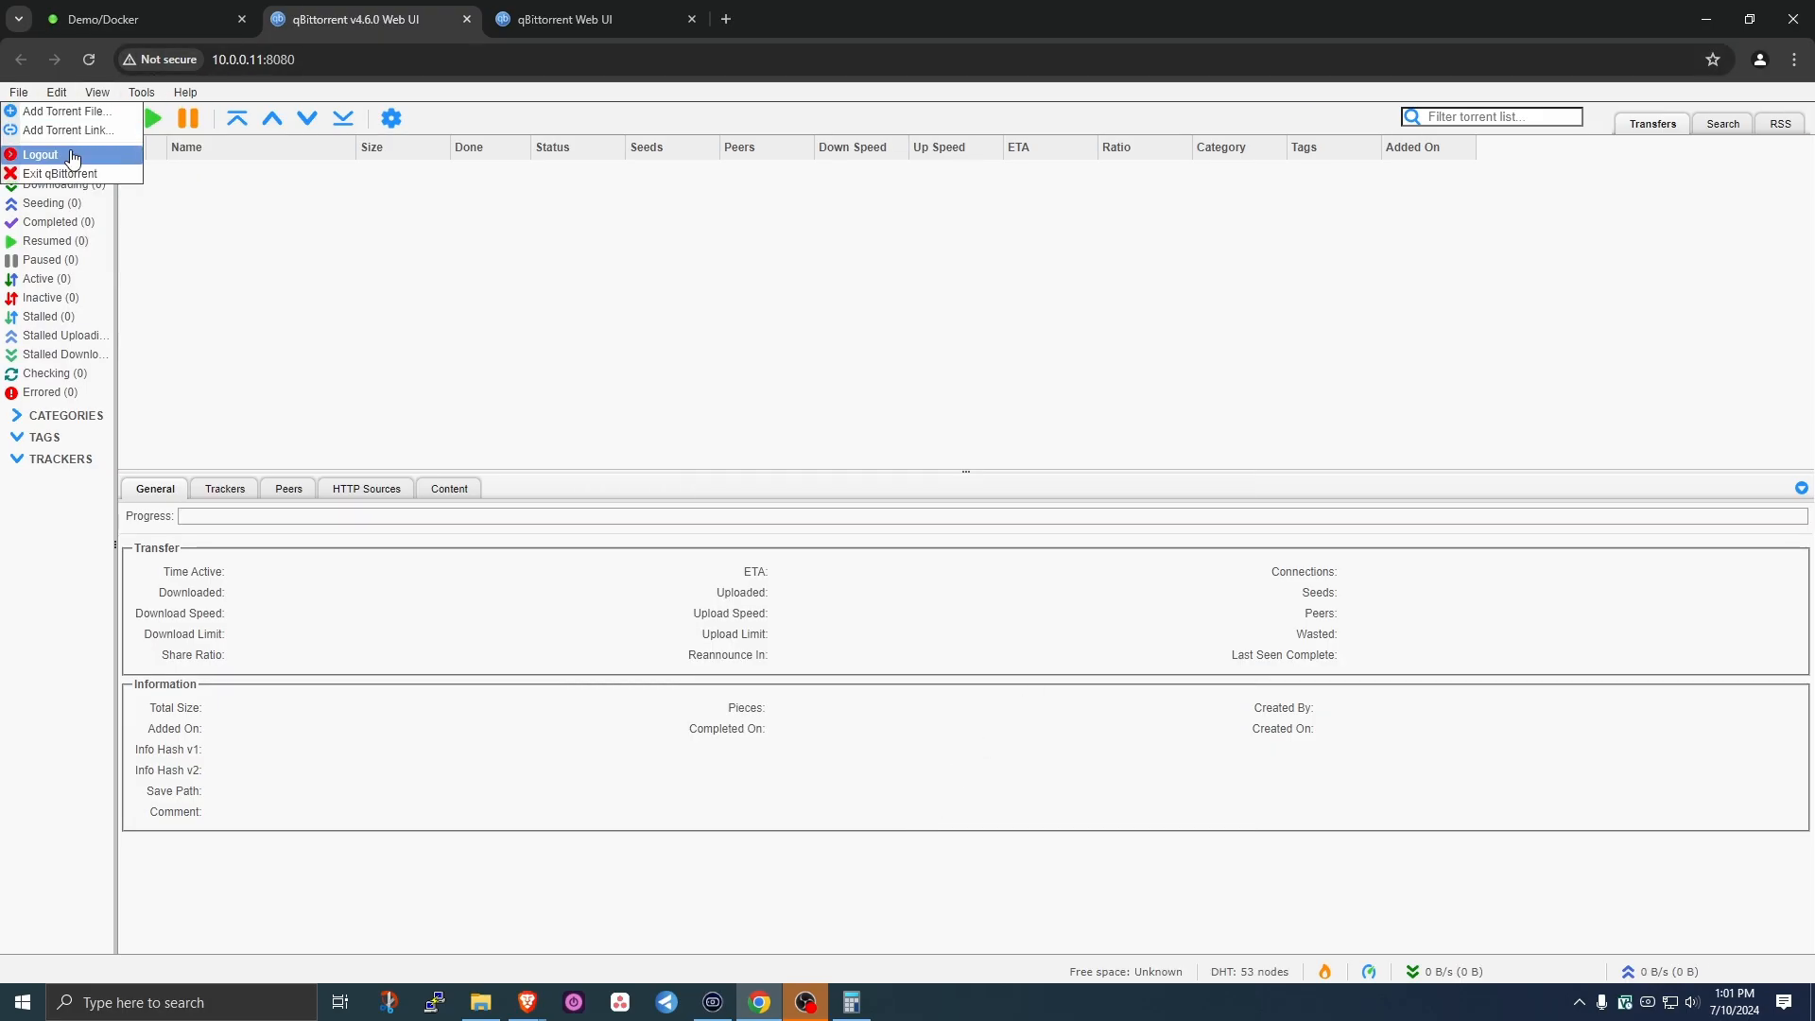
left_click(40, 154)
- Log back into qBittorrent with the account username and password
left_click(956, 227)
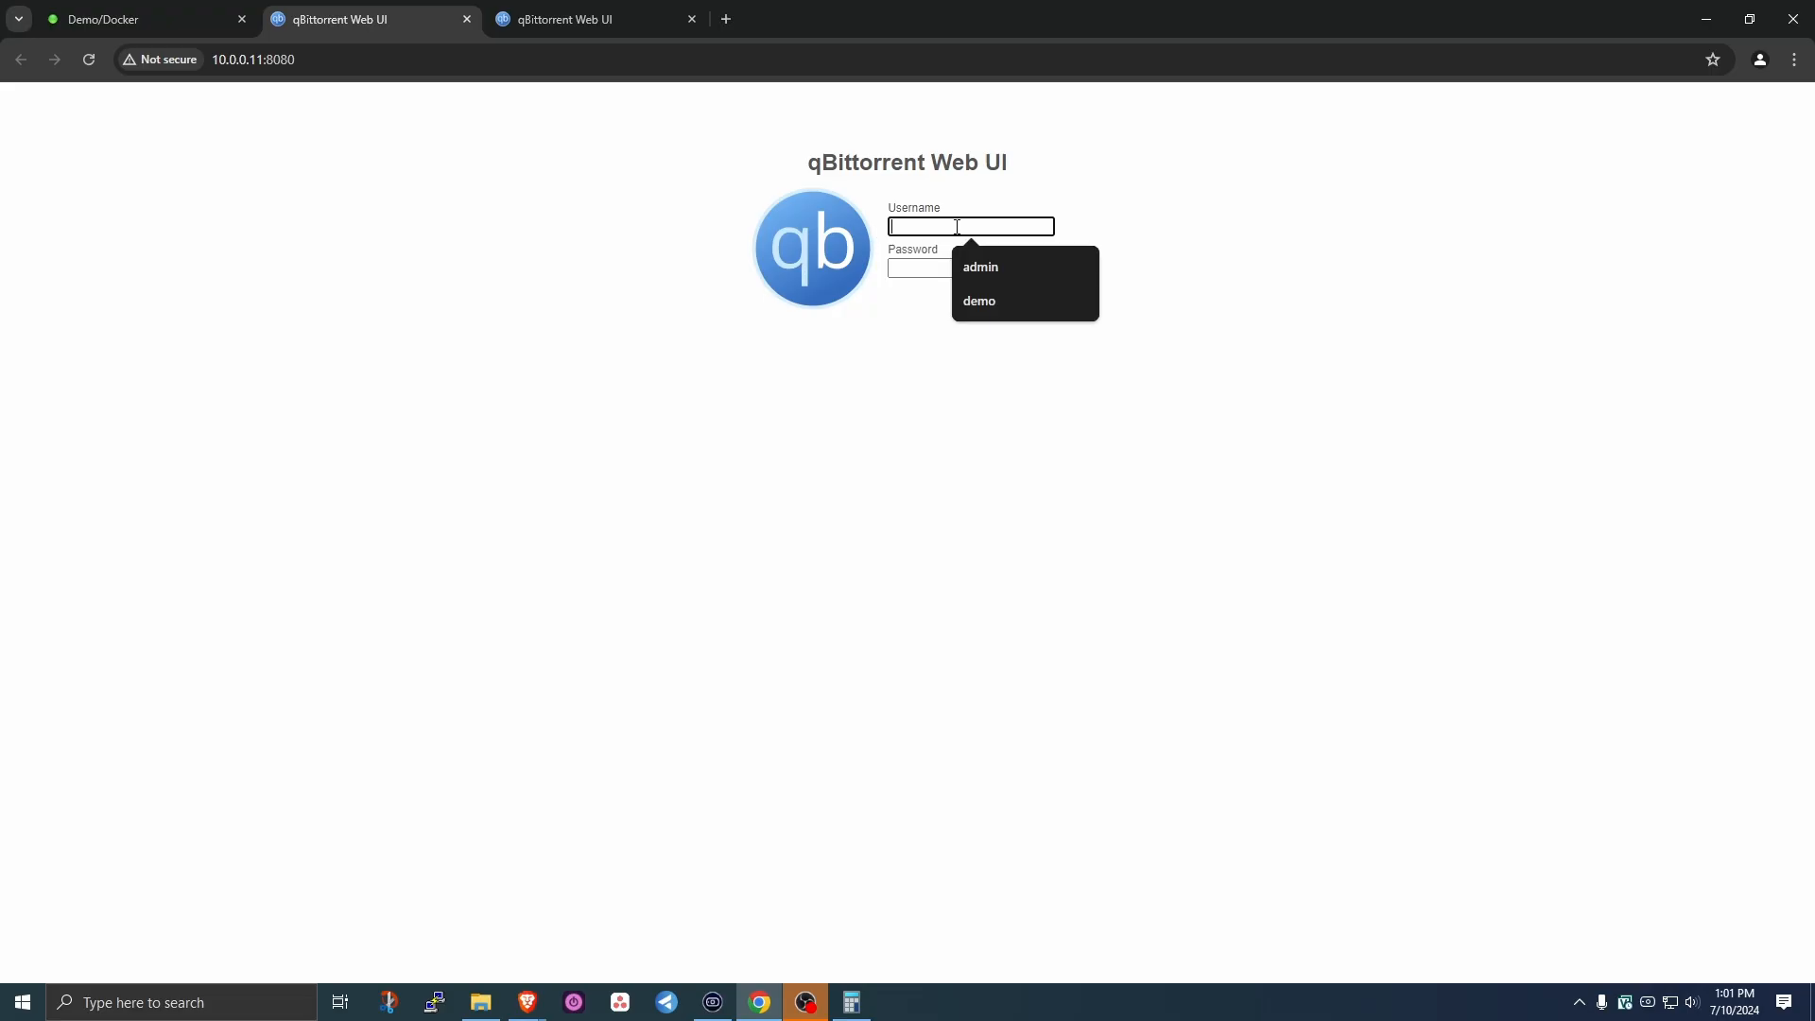
key("Tab")
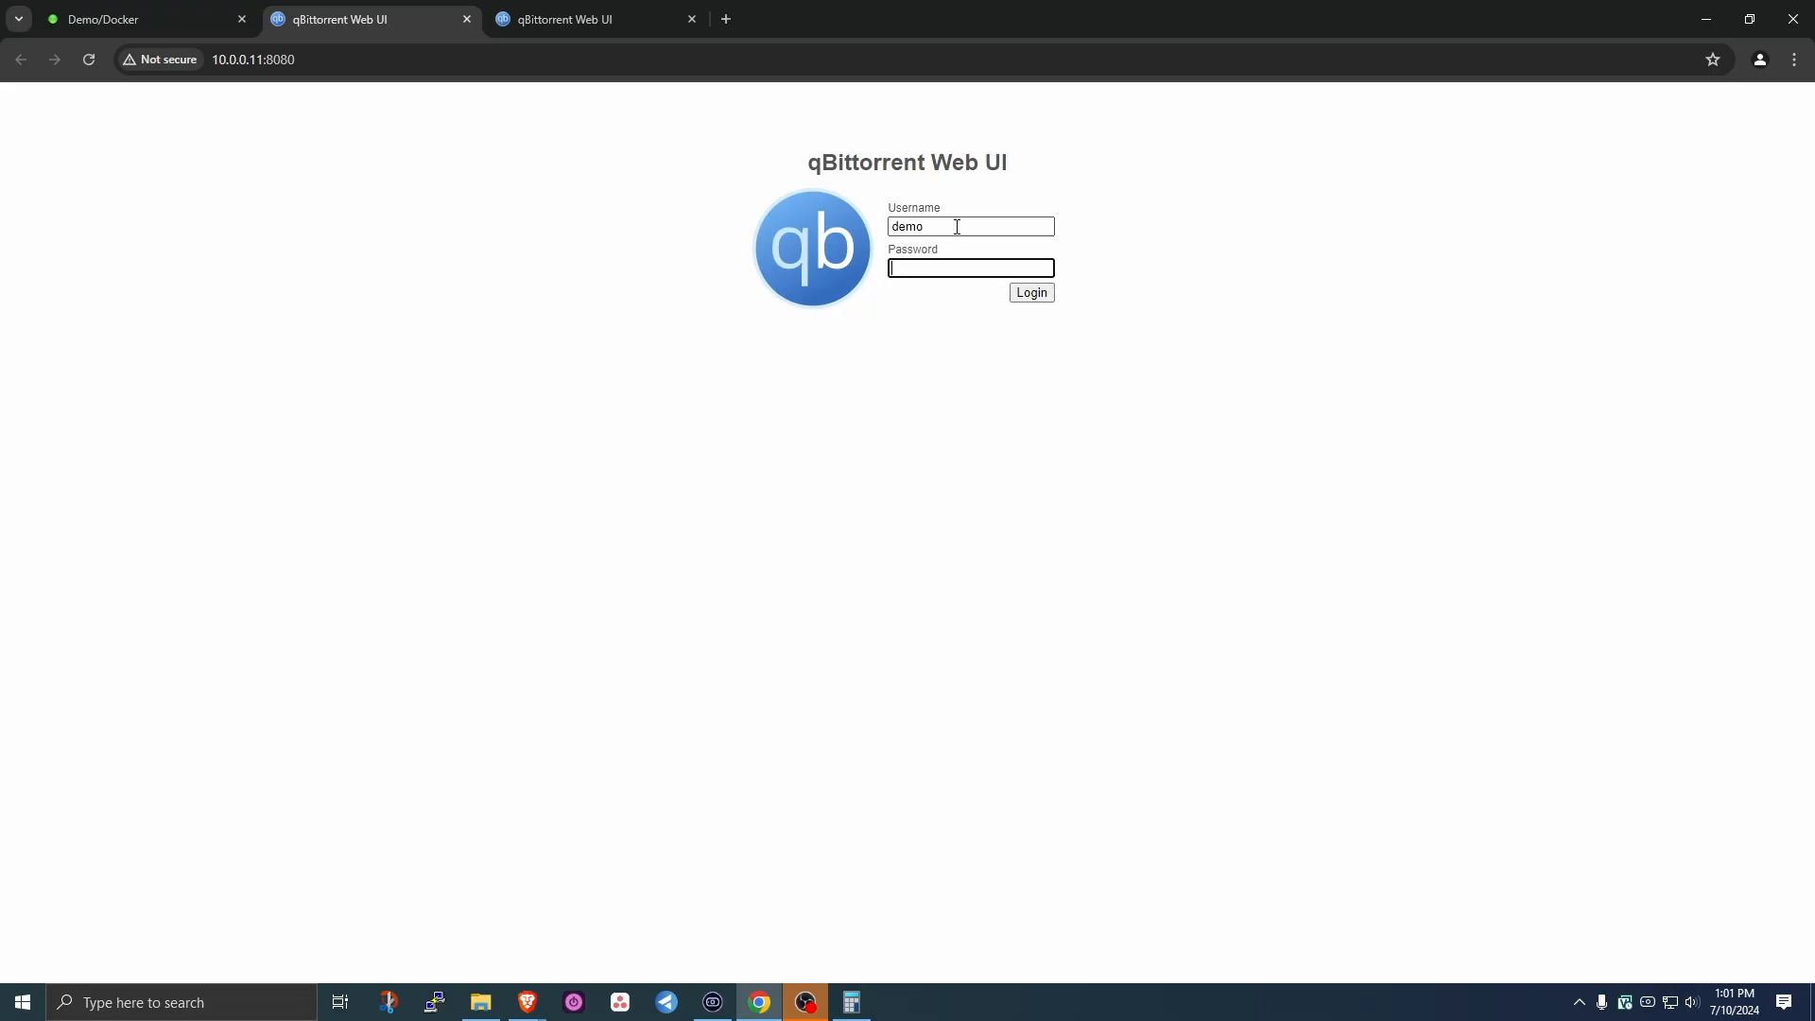
key("Return")
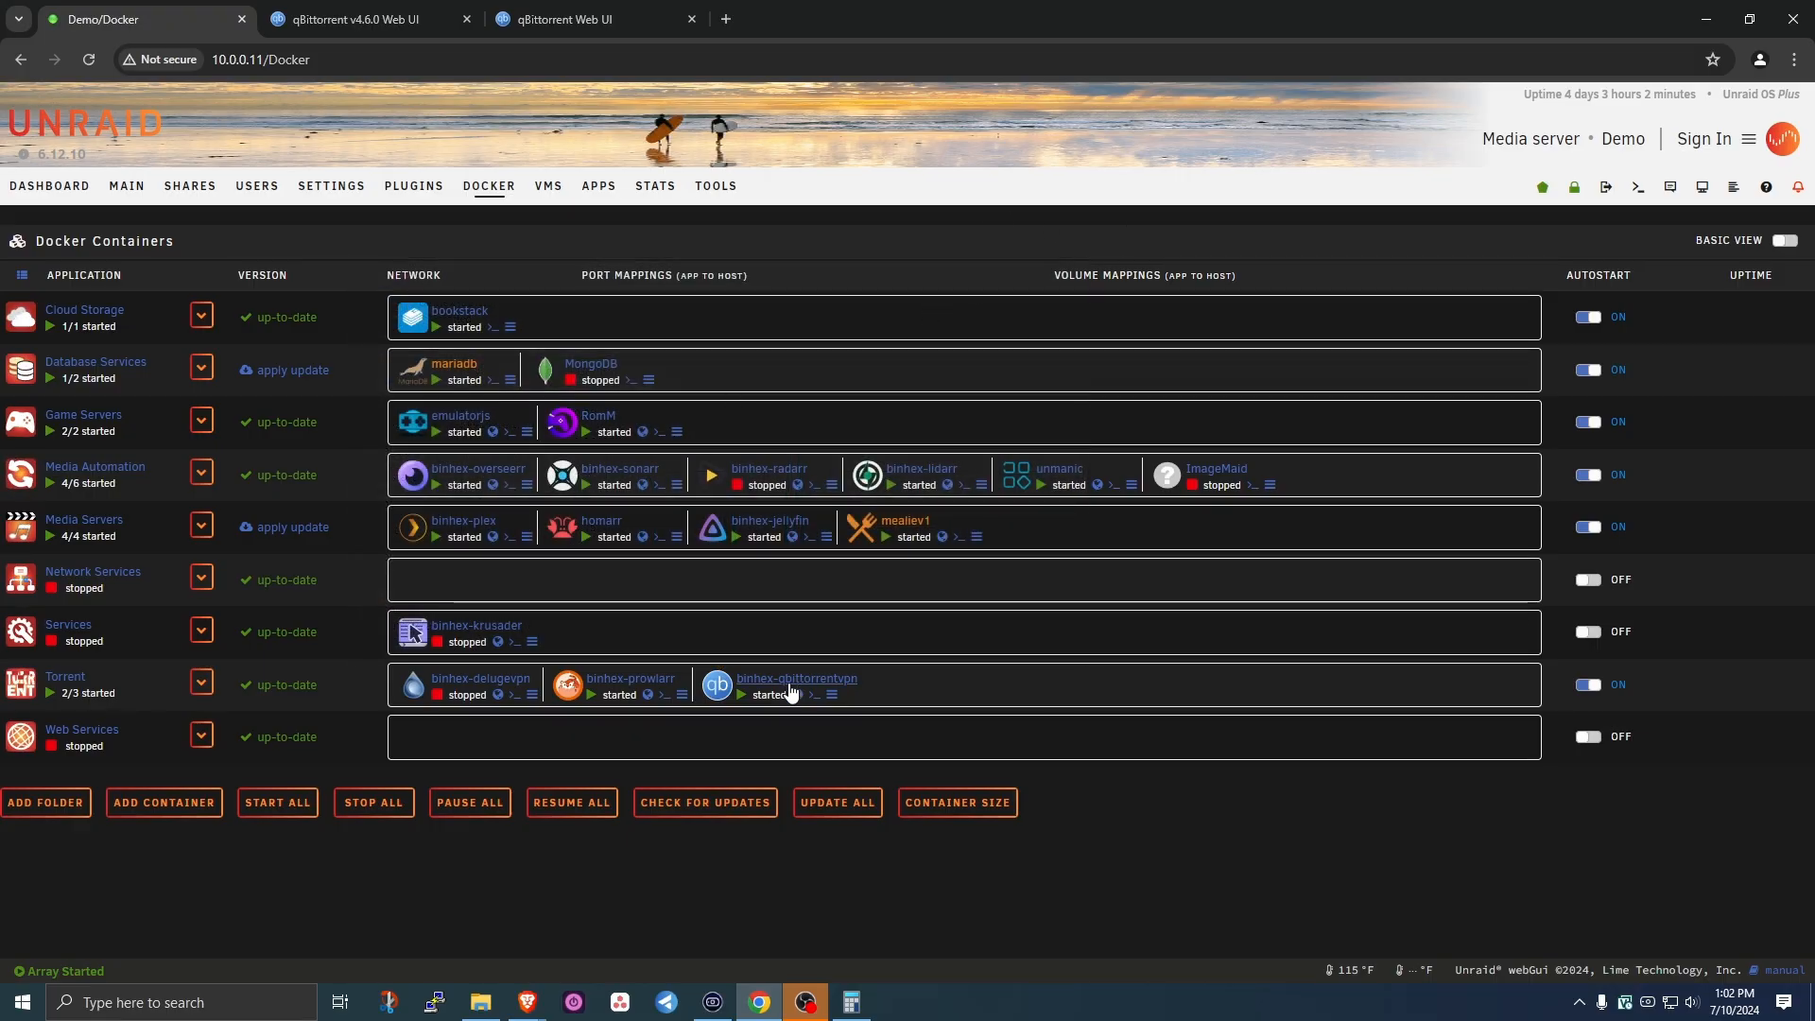
- Remove the :4.6.0-1-01 tag from binhex-qbittorrentvpn's Repository and apply the rebuild
left_click(797, 681)
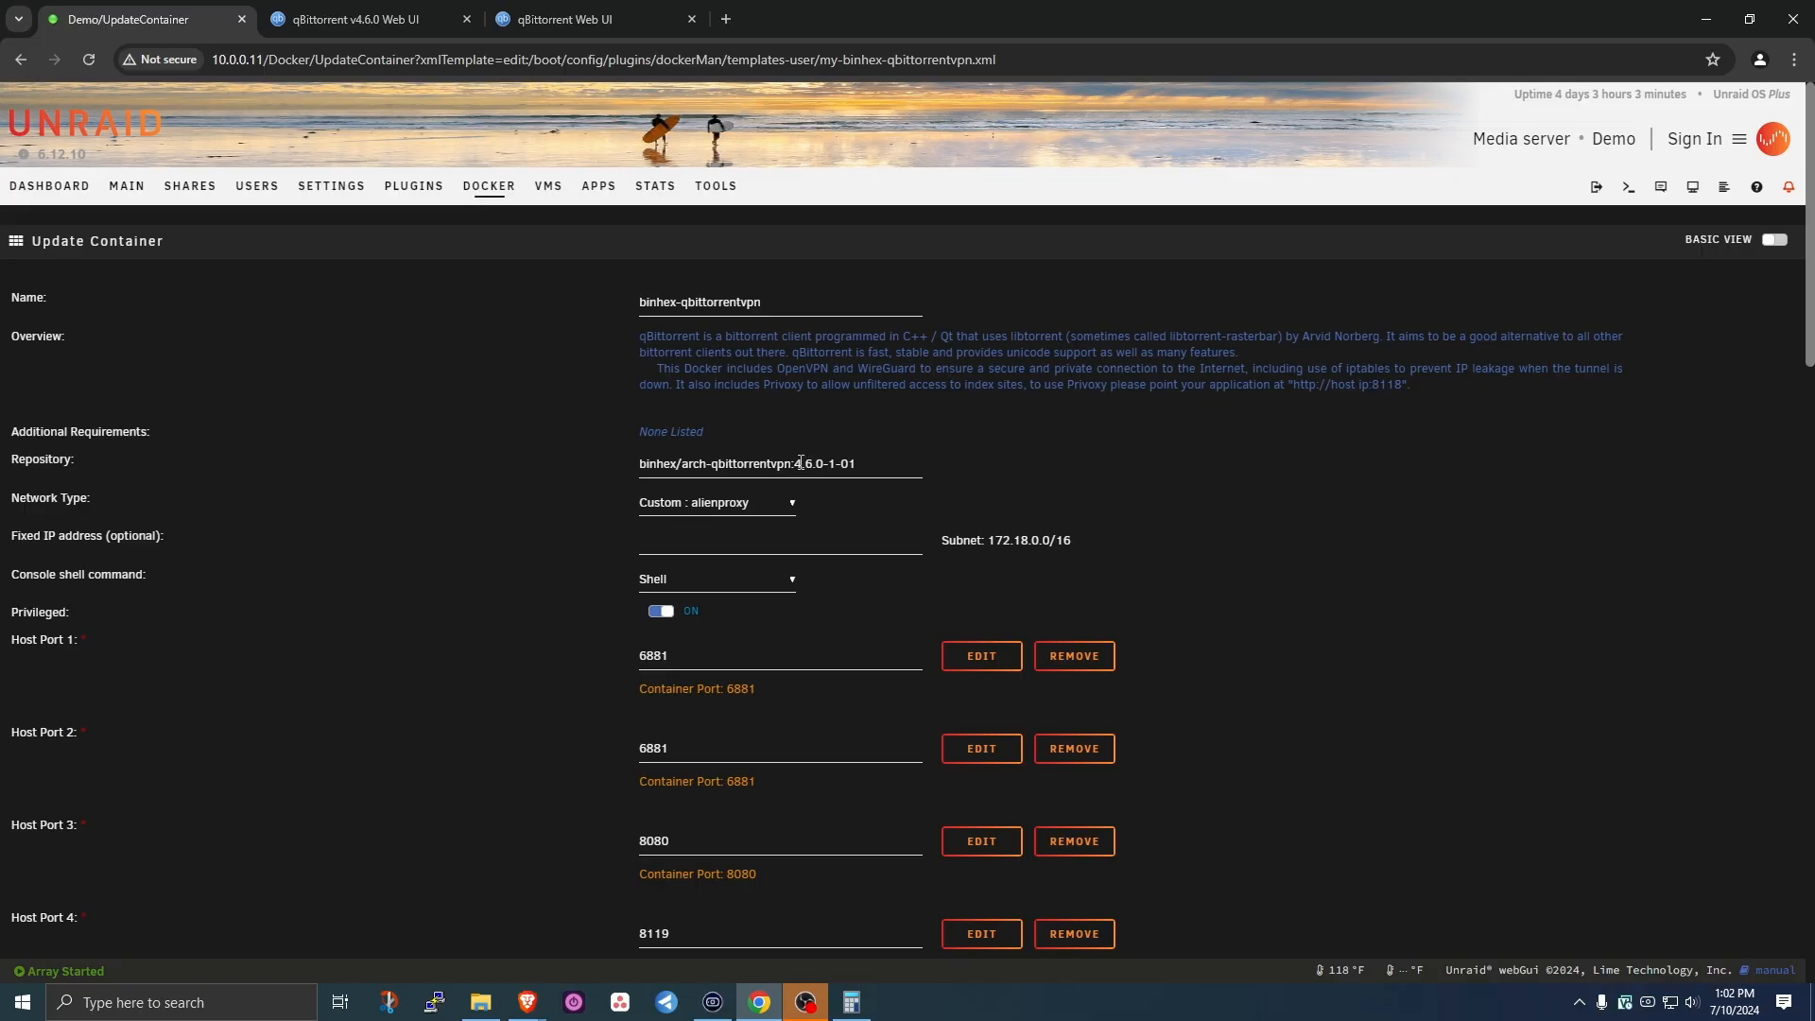
left_click_drag(793, 463, 870, 476)
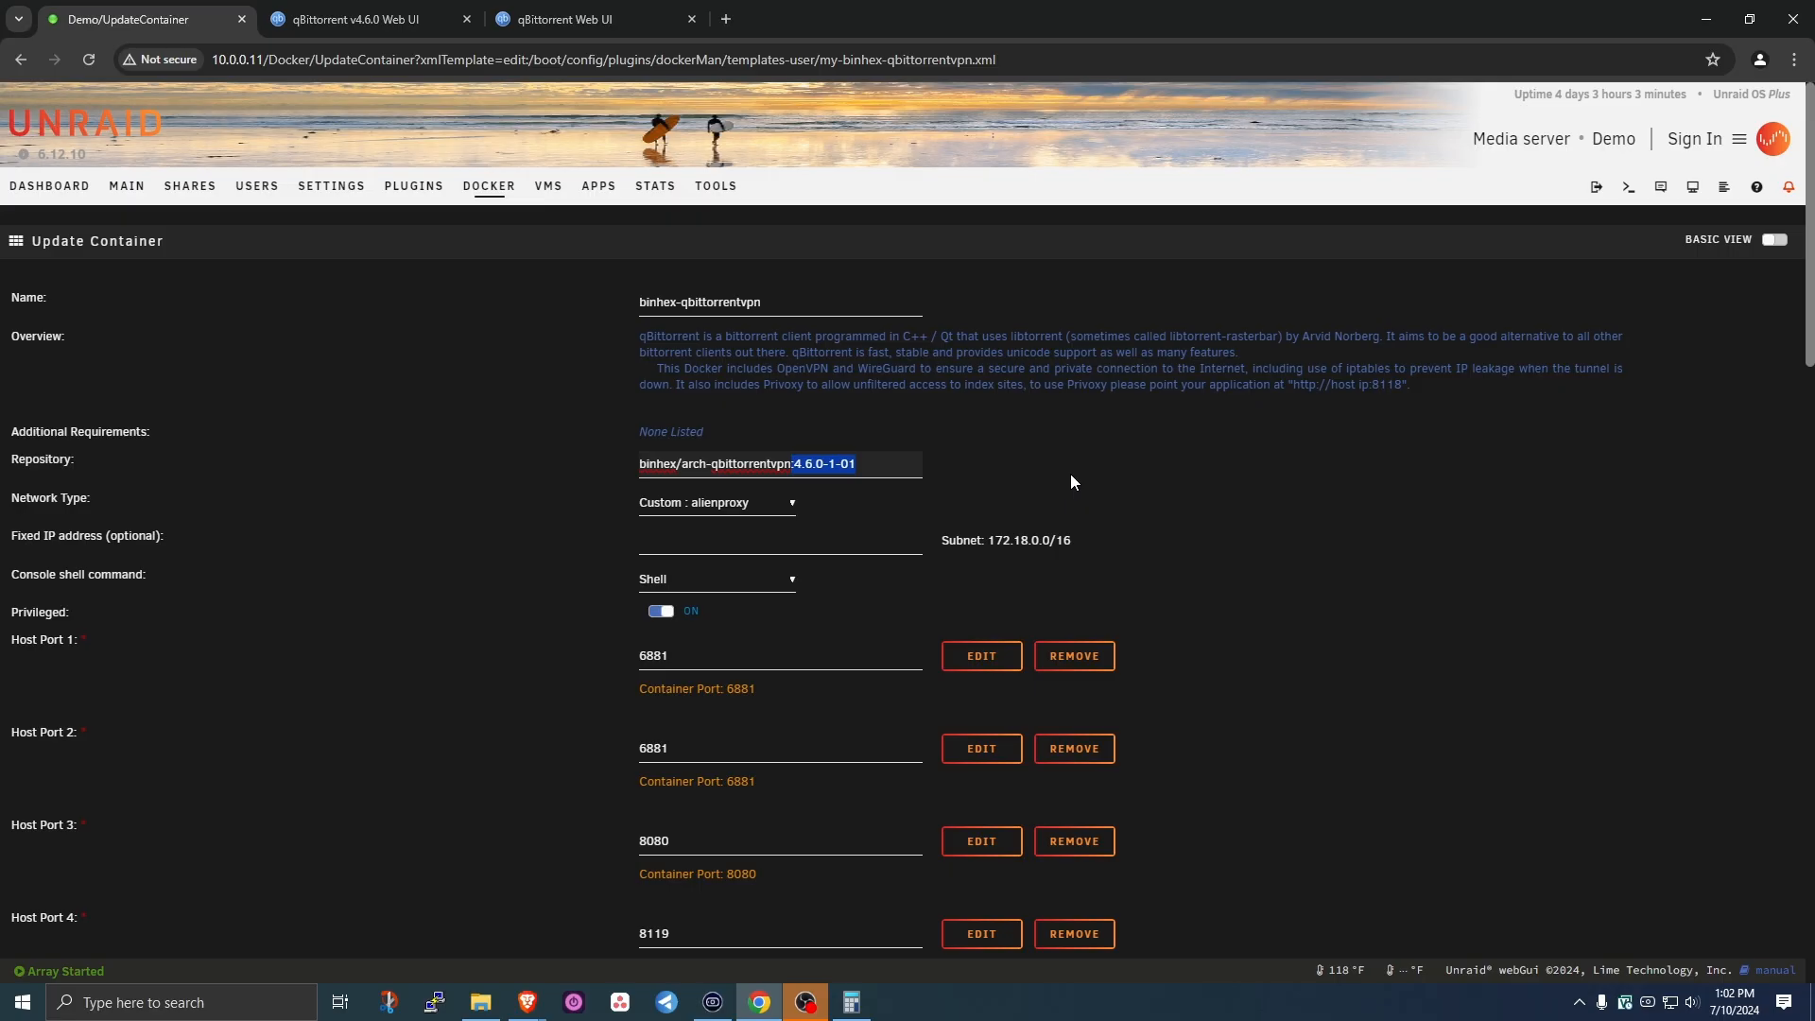
key("BackSpace")
scroll(1070, 473, "down", 20)
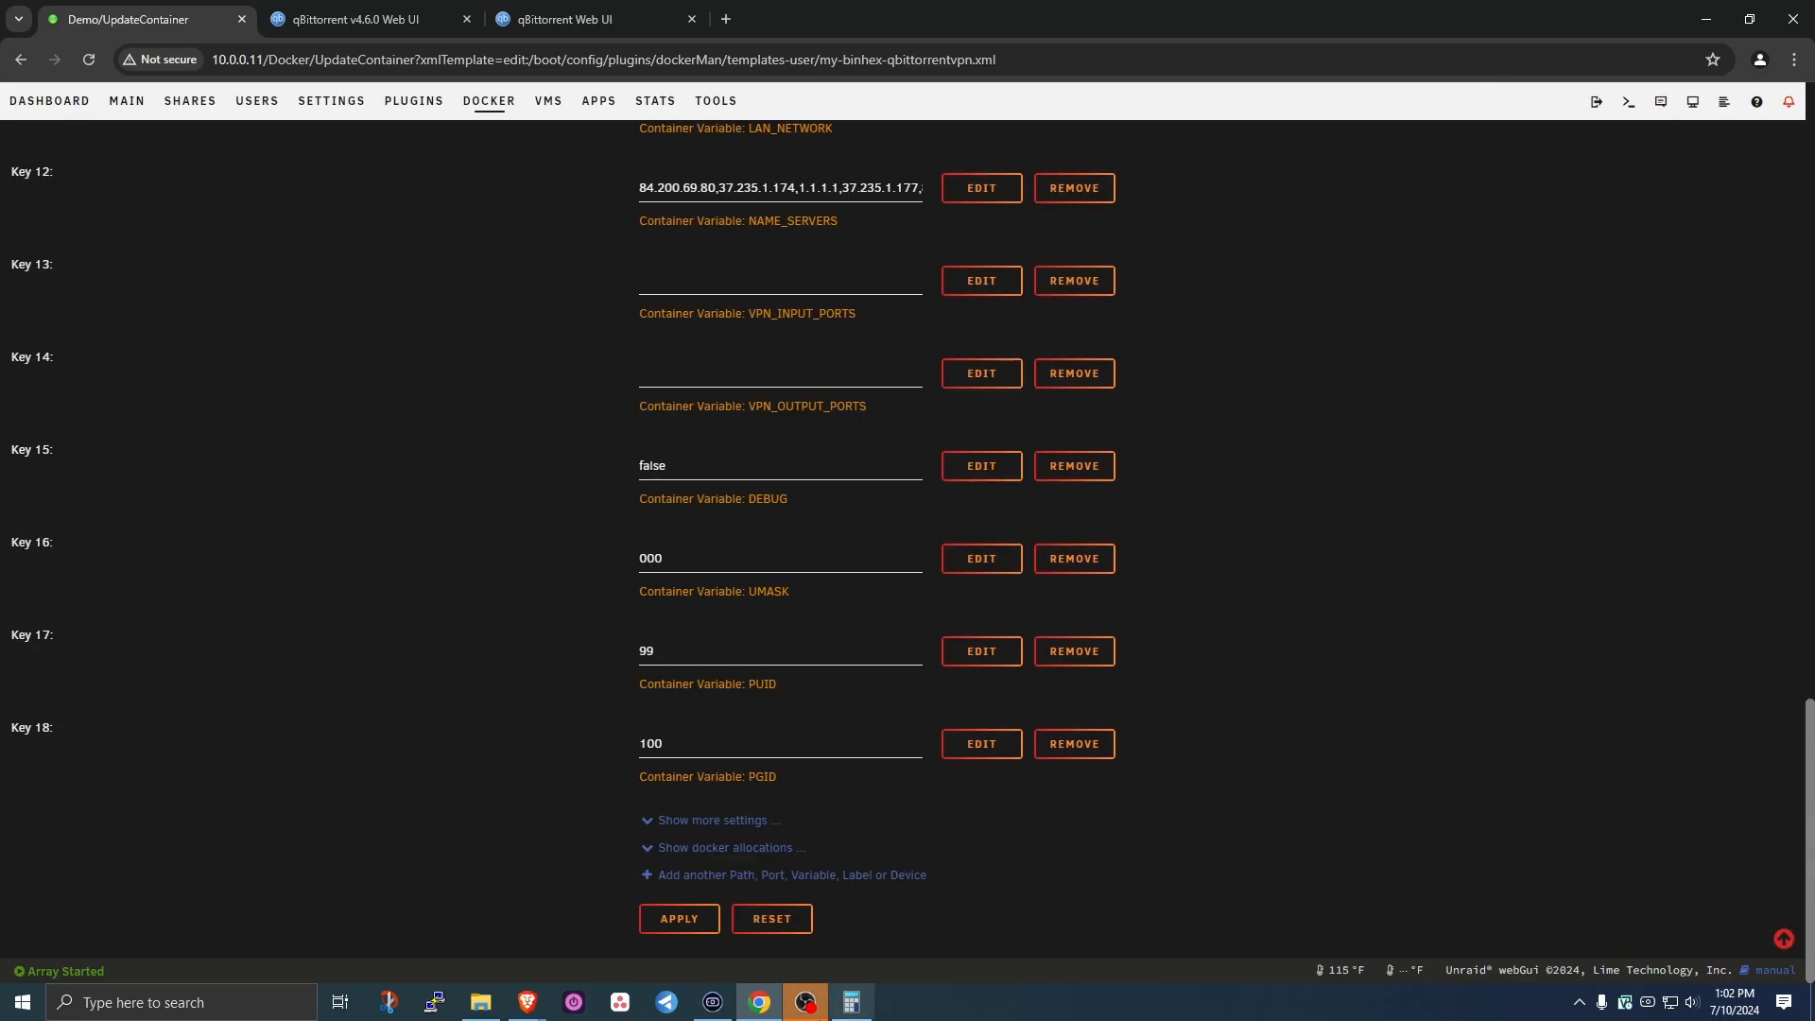
left_click(668, 932)
- Launch the container's qBittorrent WebUI from the Docker containers list
left_click(903, 924)
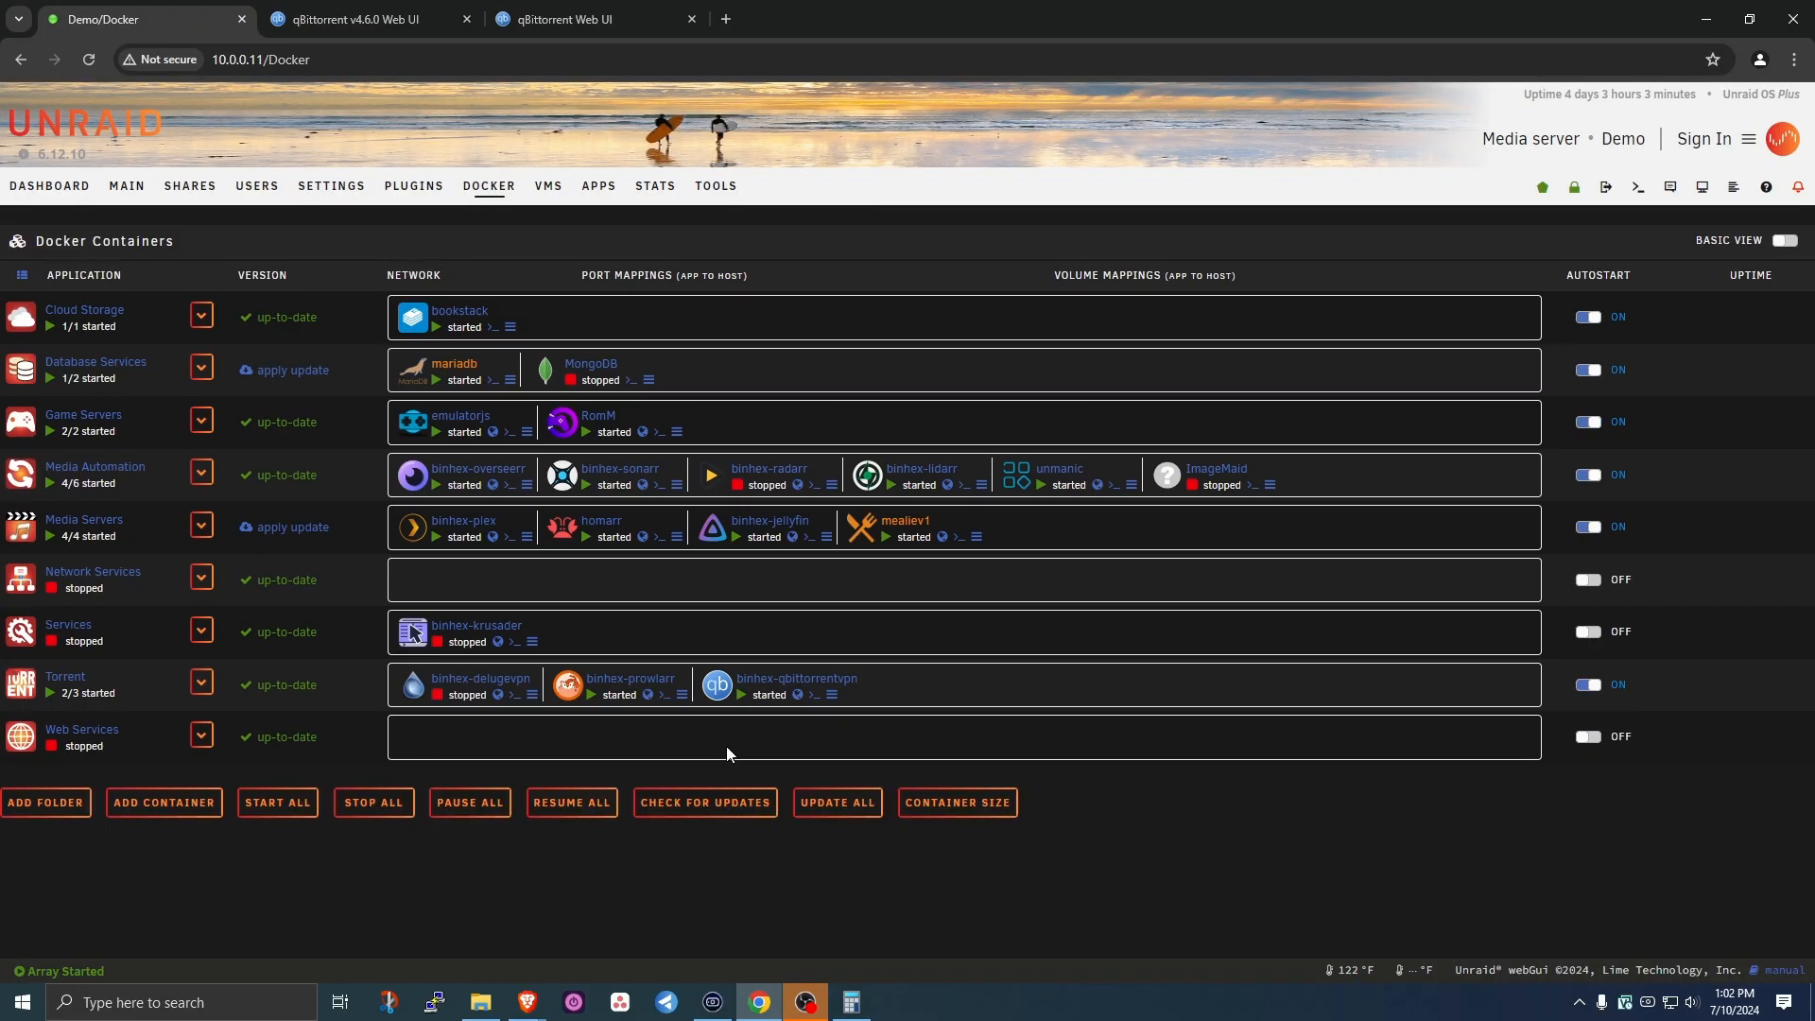
left_click(716, 685)
left_click(405, 369)
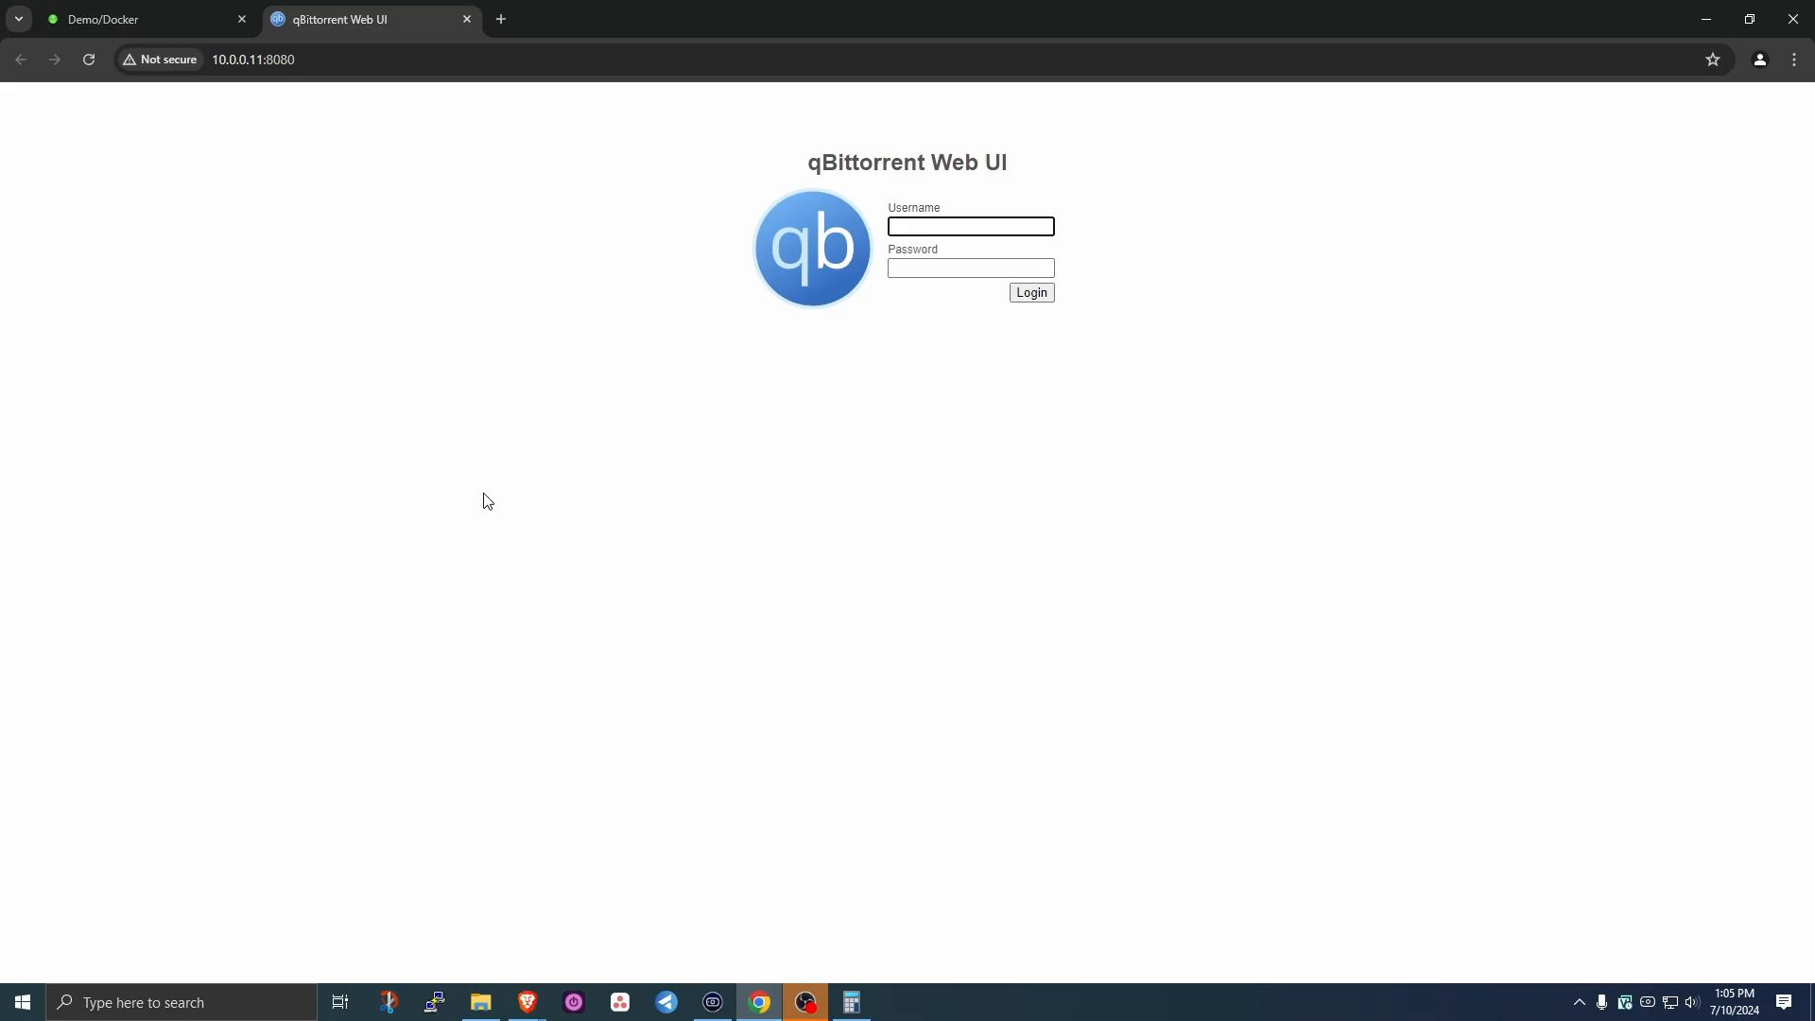
- Log in to the updated qBittorrent v4.6.5 with the username and password, then open Tools > Options
left_click(916, 225)
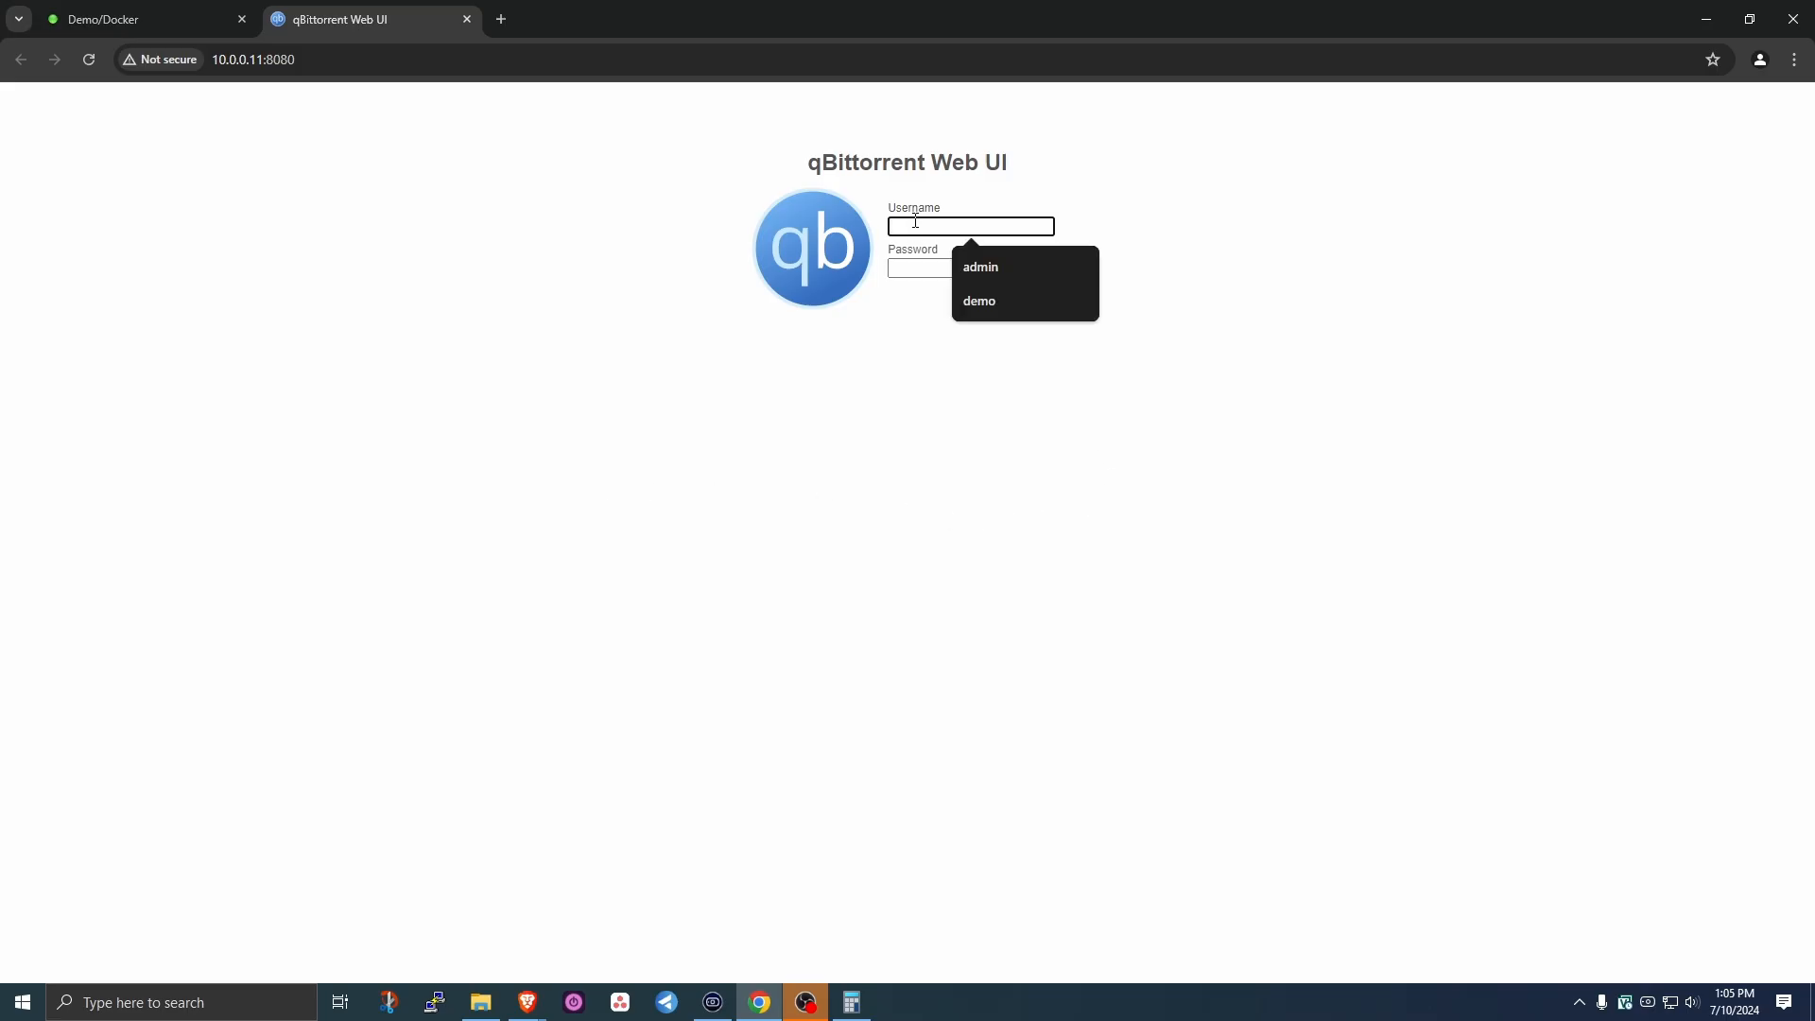
key("Tab")
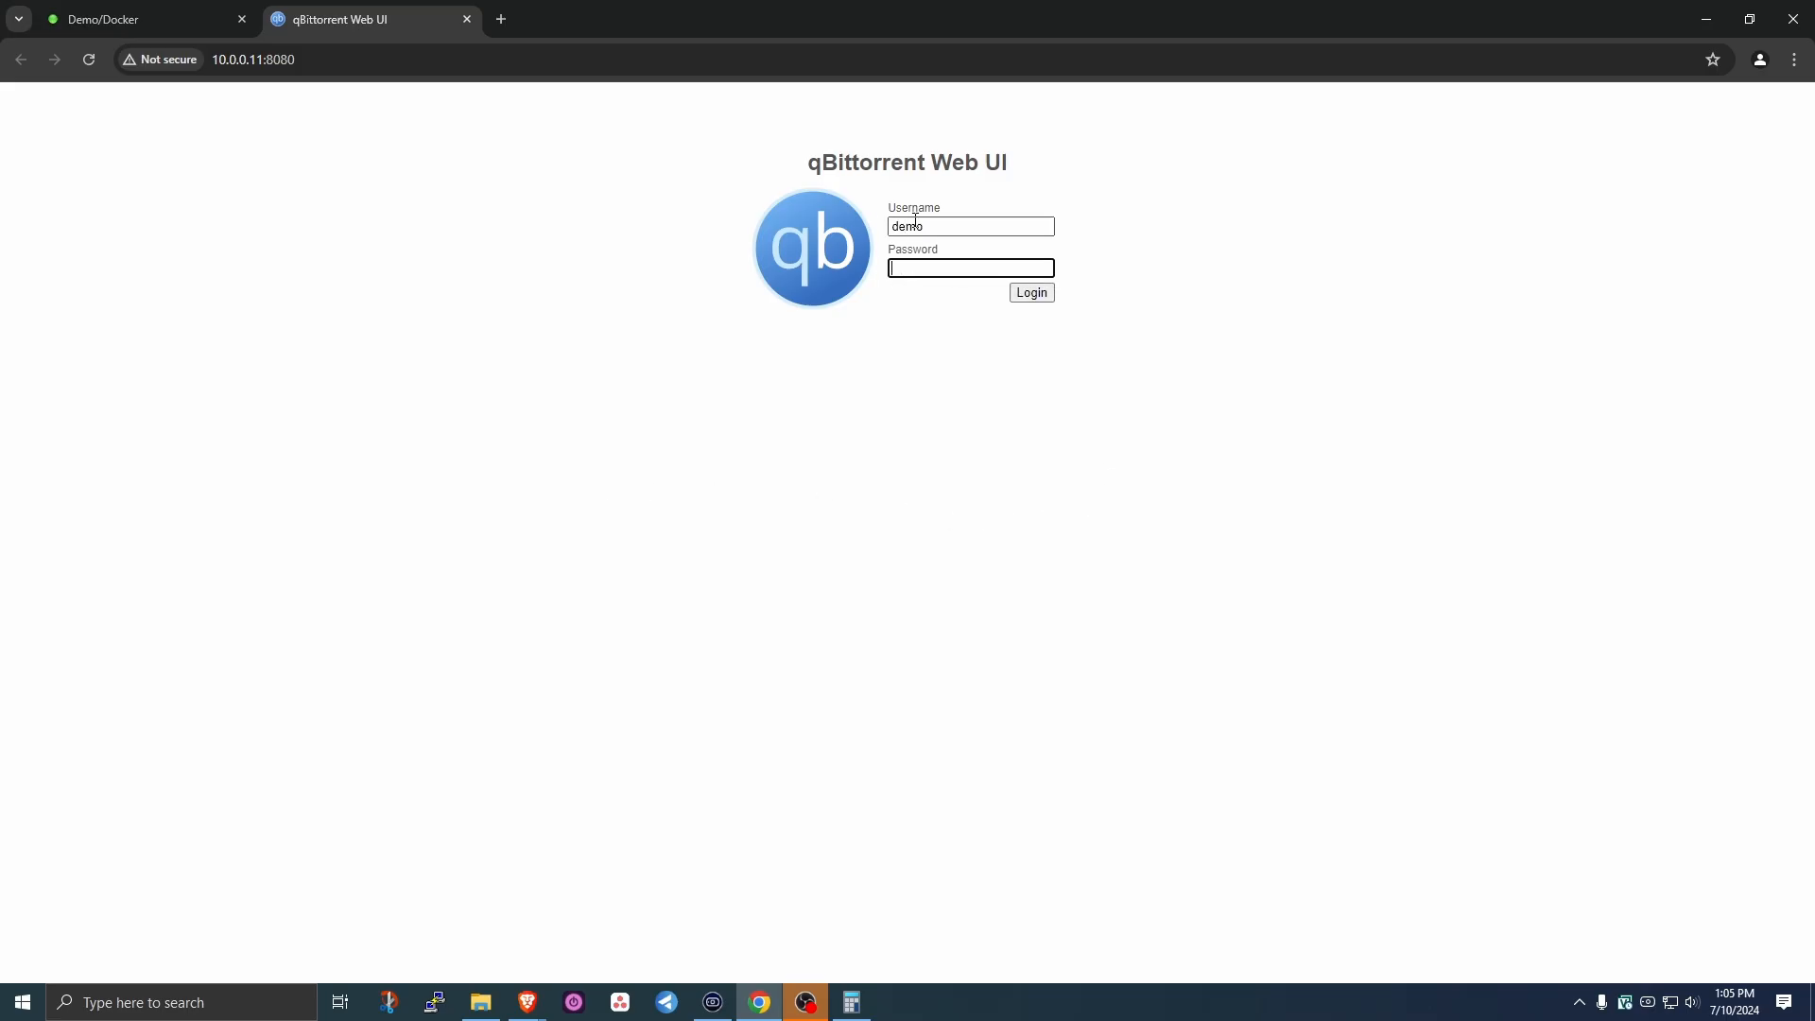
key("Return")
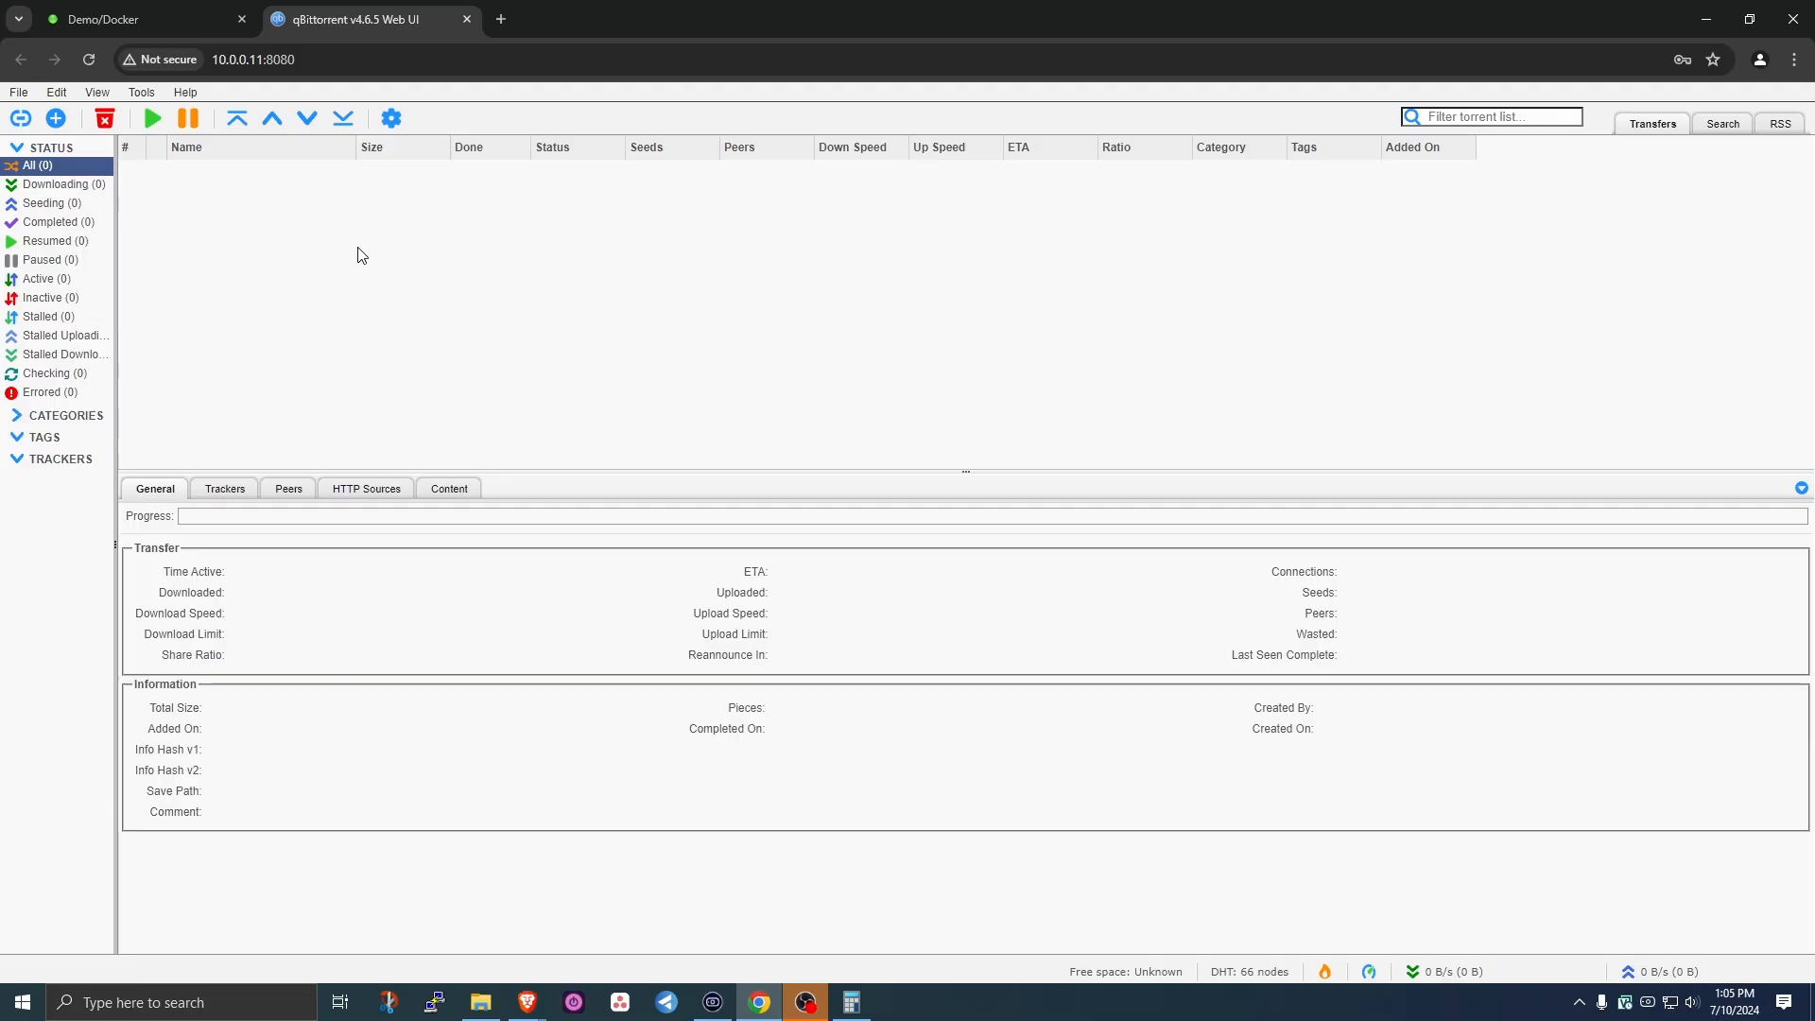
left_click(142, 93)
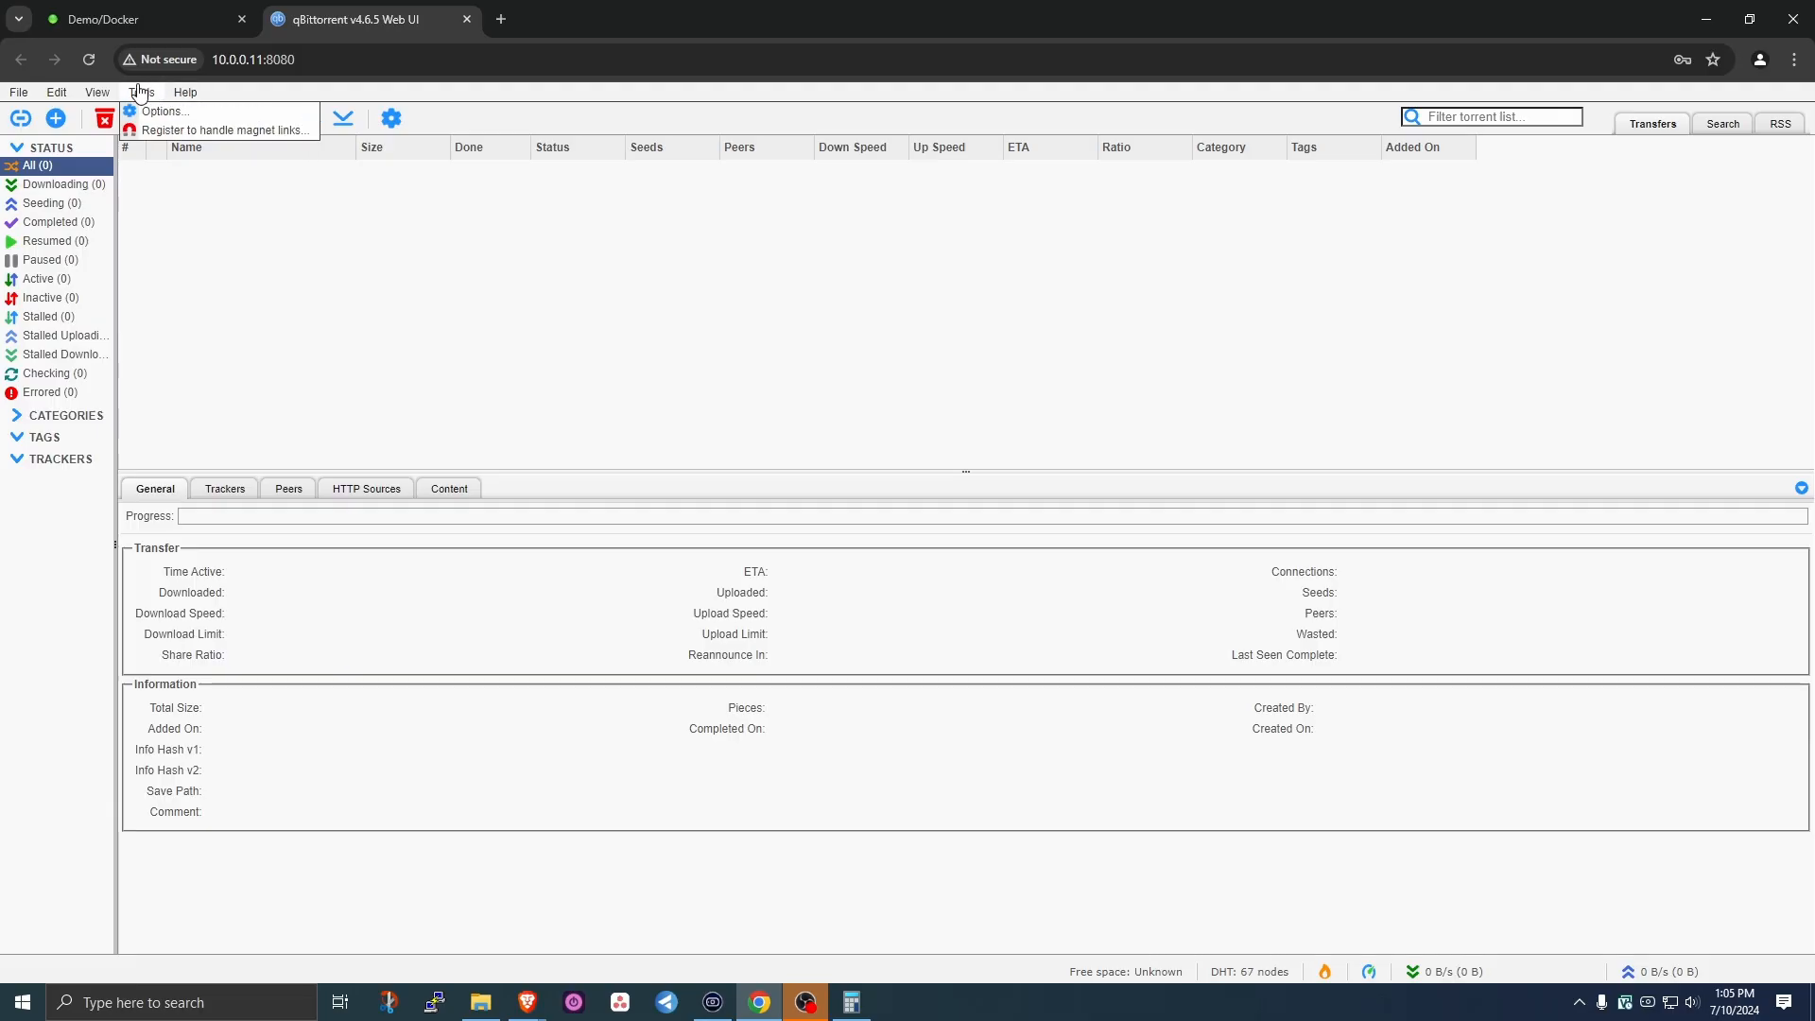
left_click(161, 111)
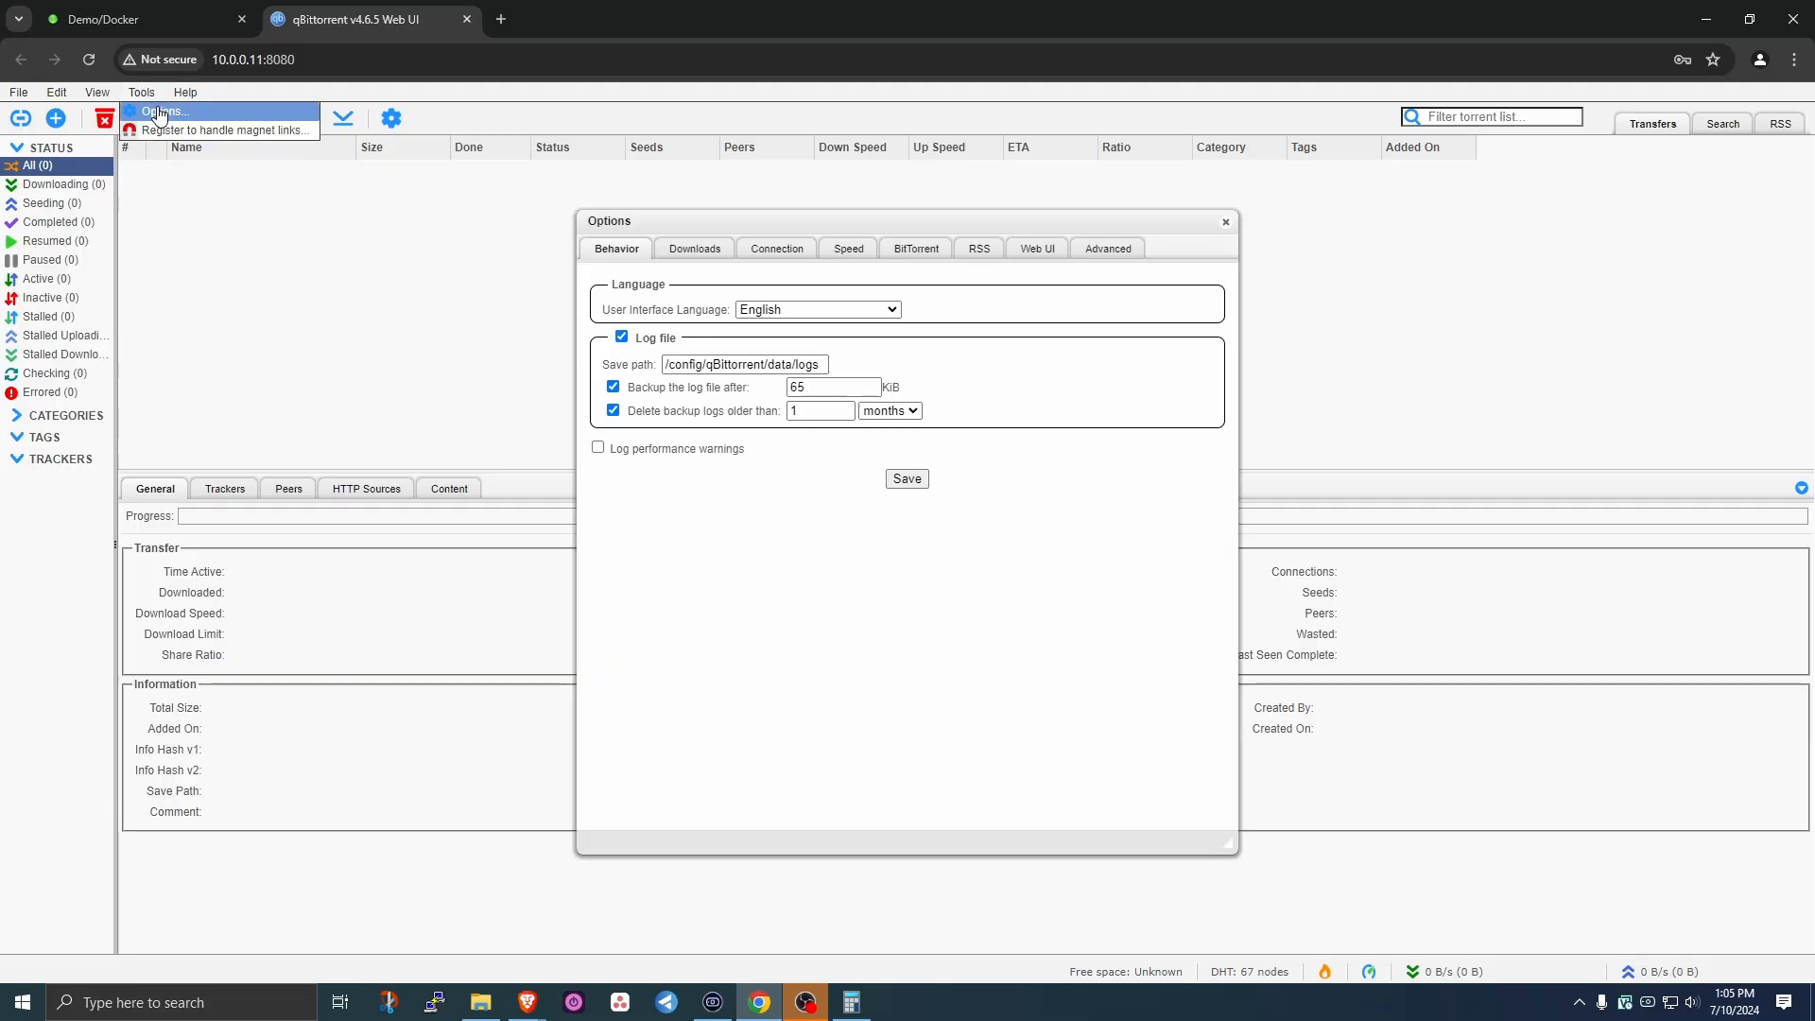
- Change the default save path to /data/torrents and stop keeping incomplete torrents separately
left_click(683, 253)
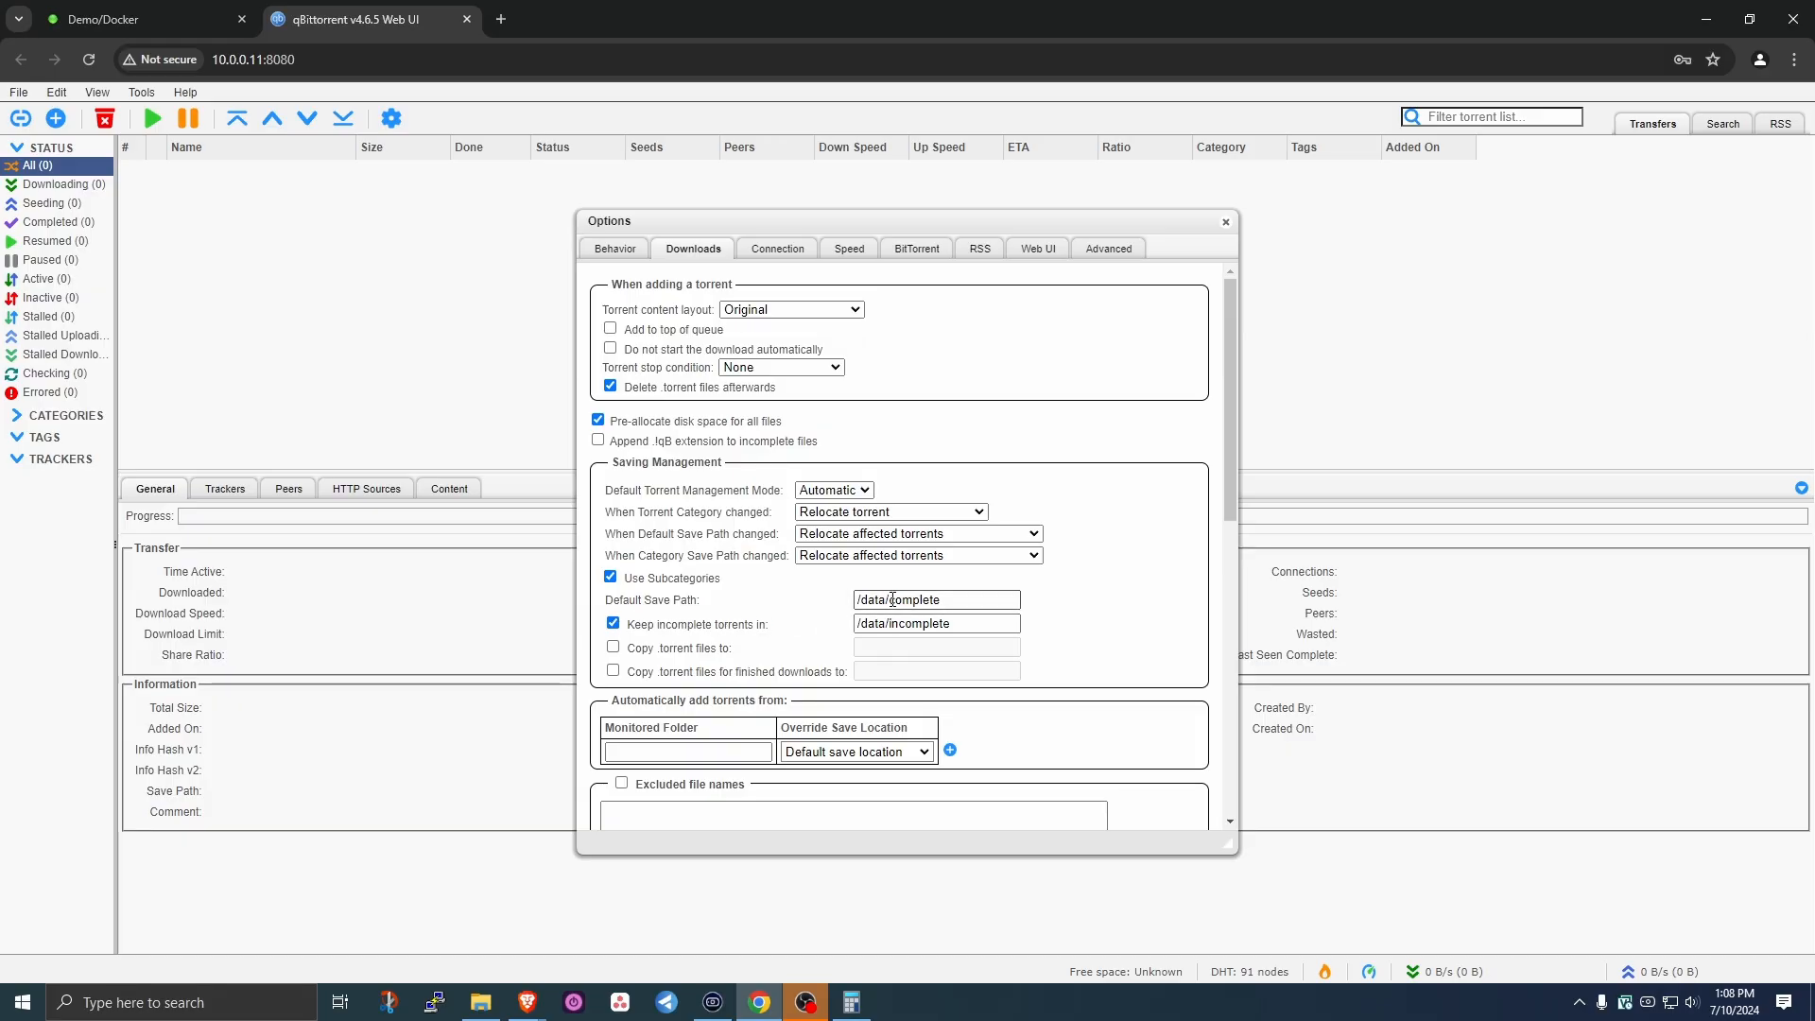
left_click_drag(893, 600, 1213, 605)
key("BackSpace")
type("torrents")
left_click(613, 624)
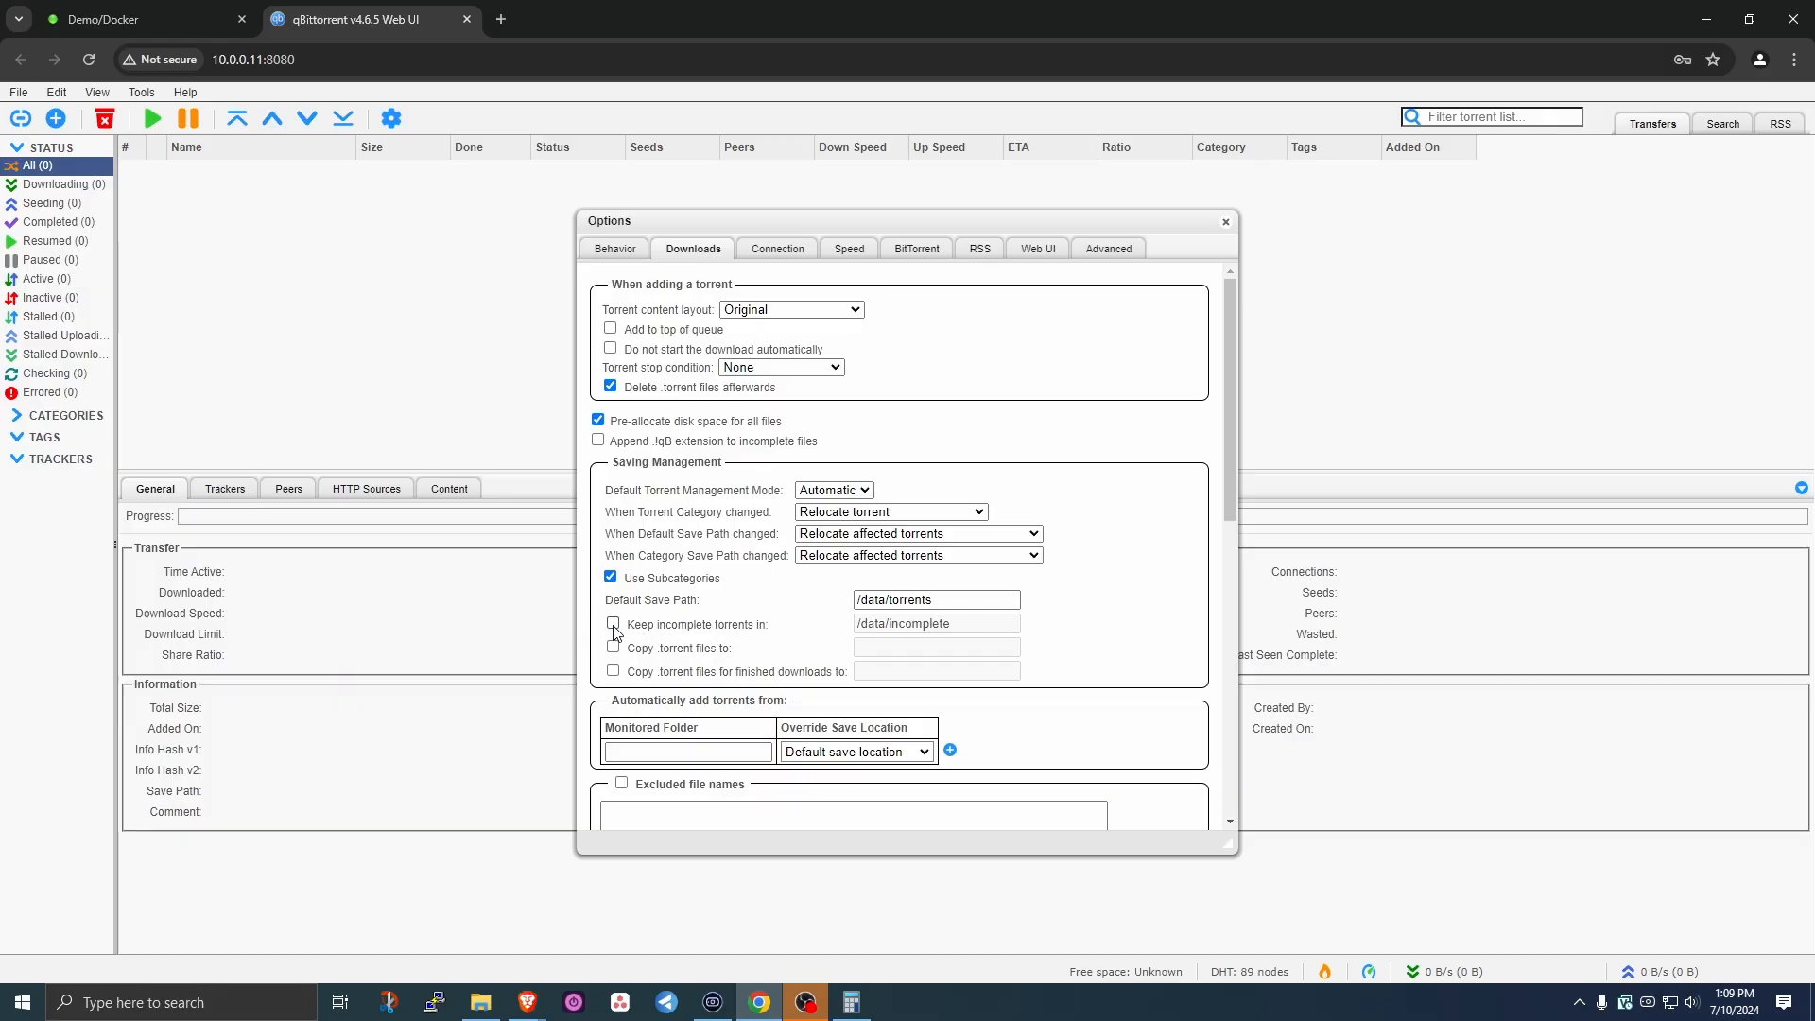
left_click(774, 250)
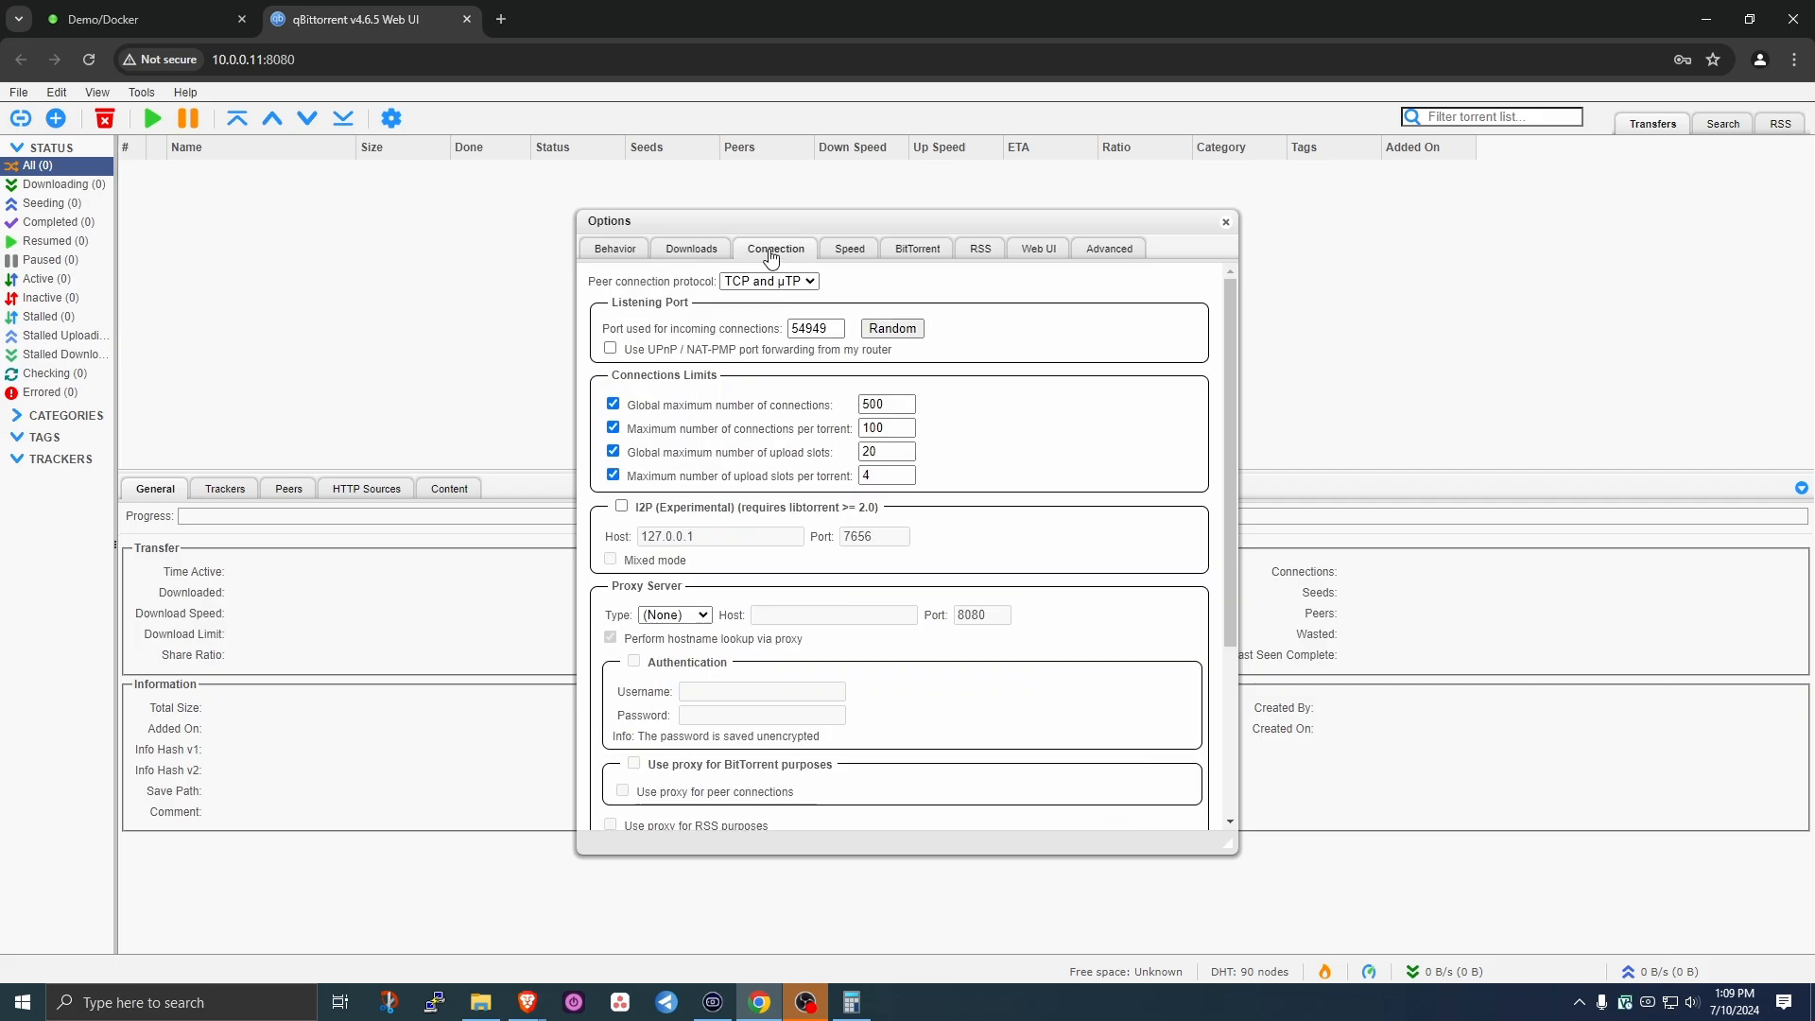
- Set the peer connection protocol to TCP only
left_click(759, 281)
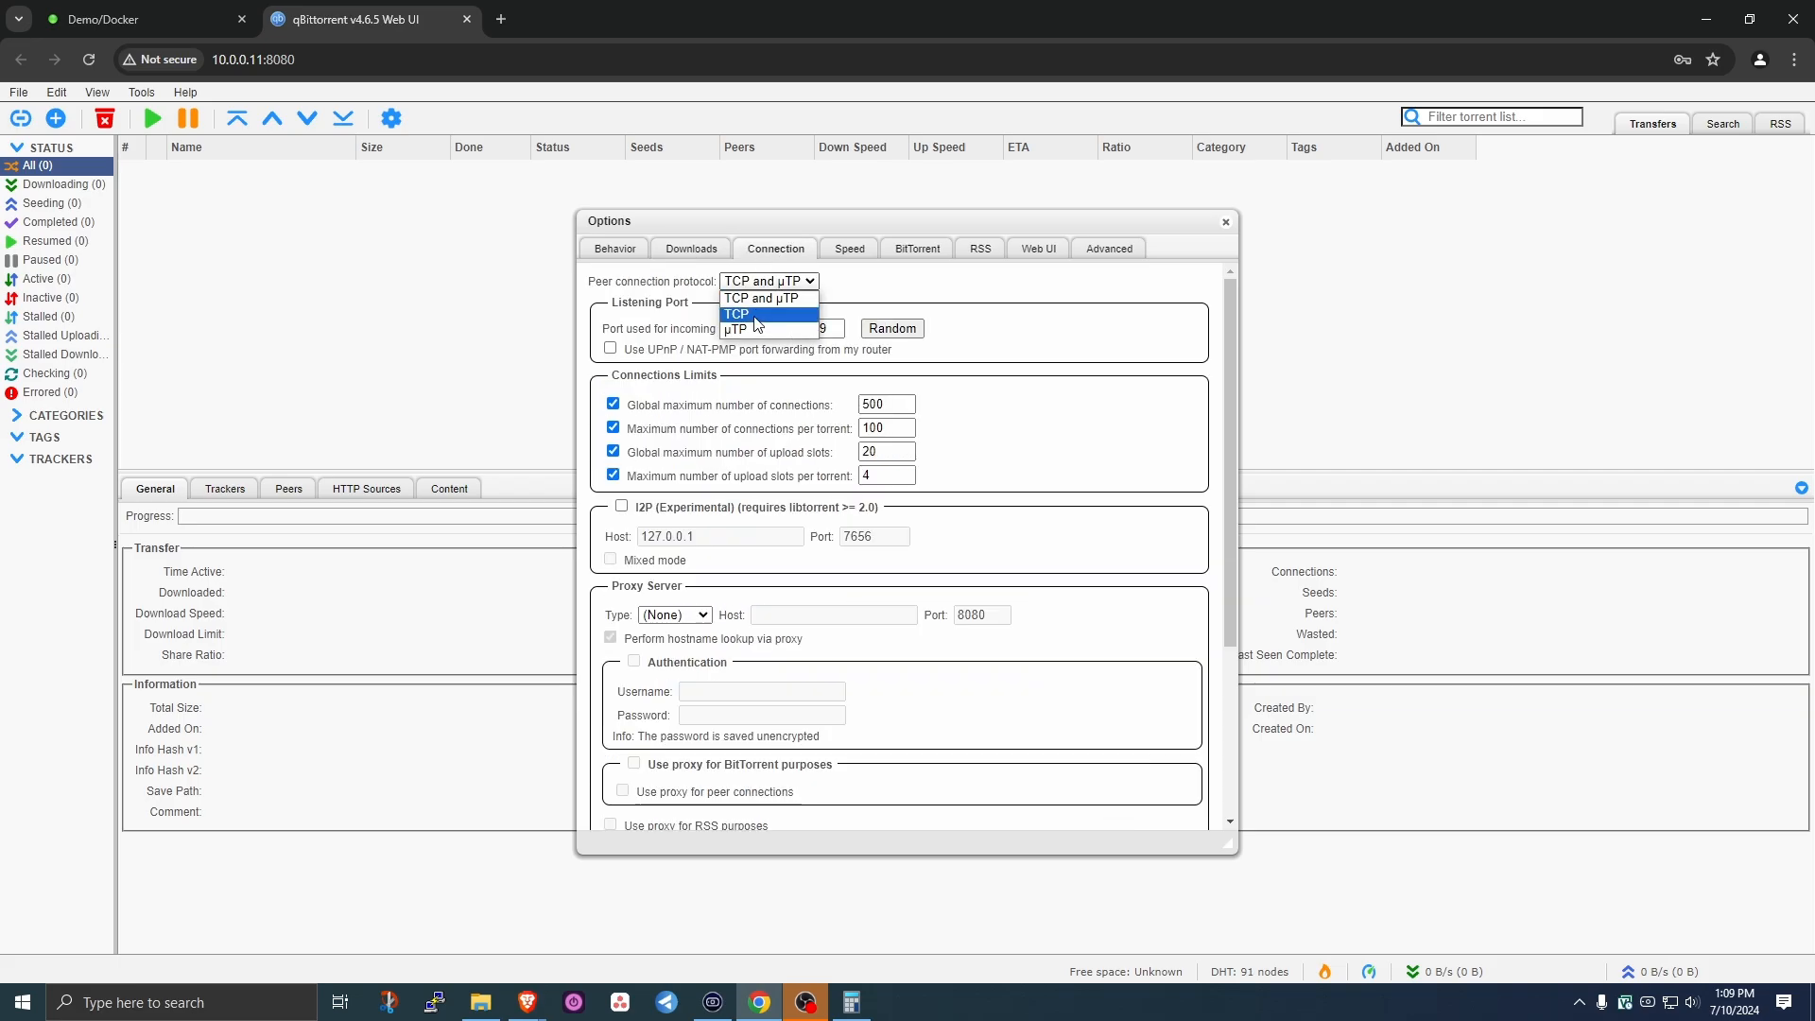
left_click(755, 316)
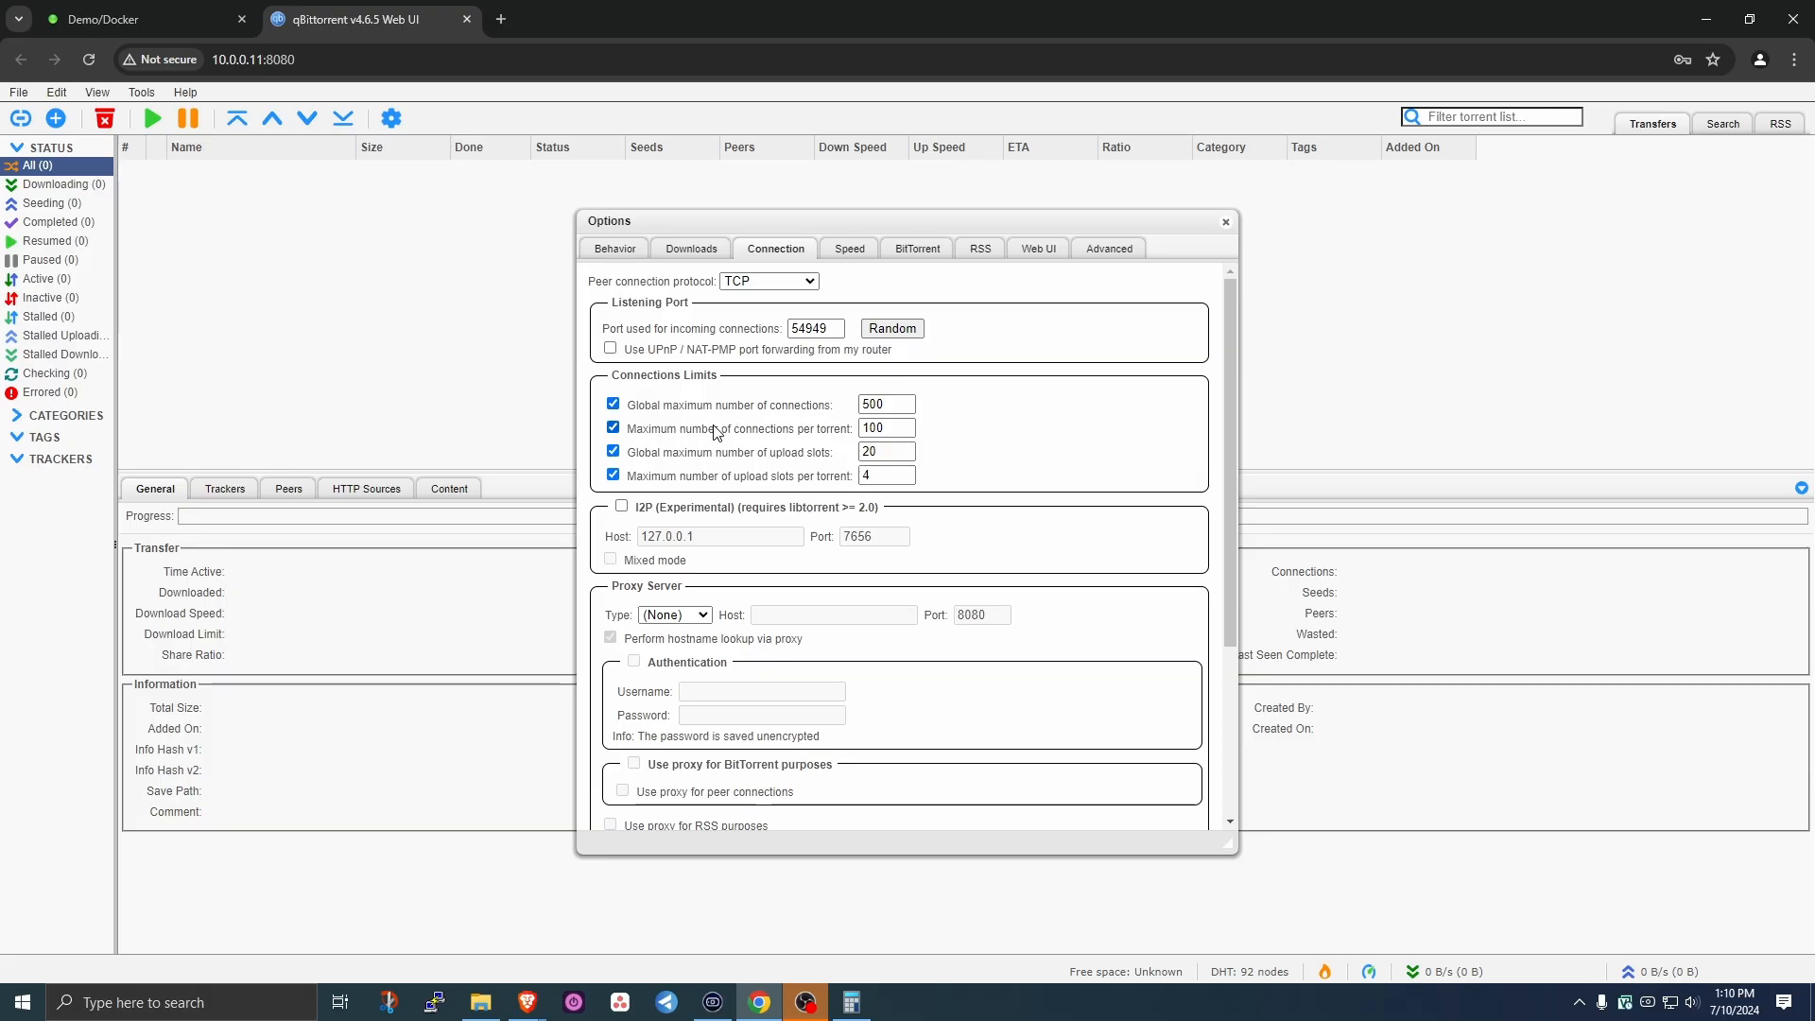
left_click(840, 249)
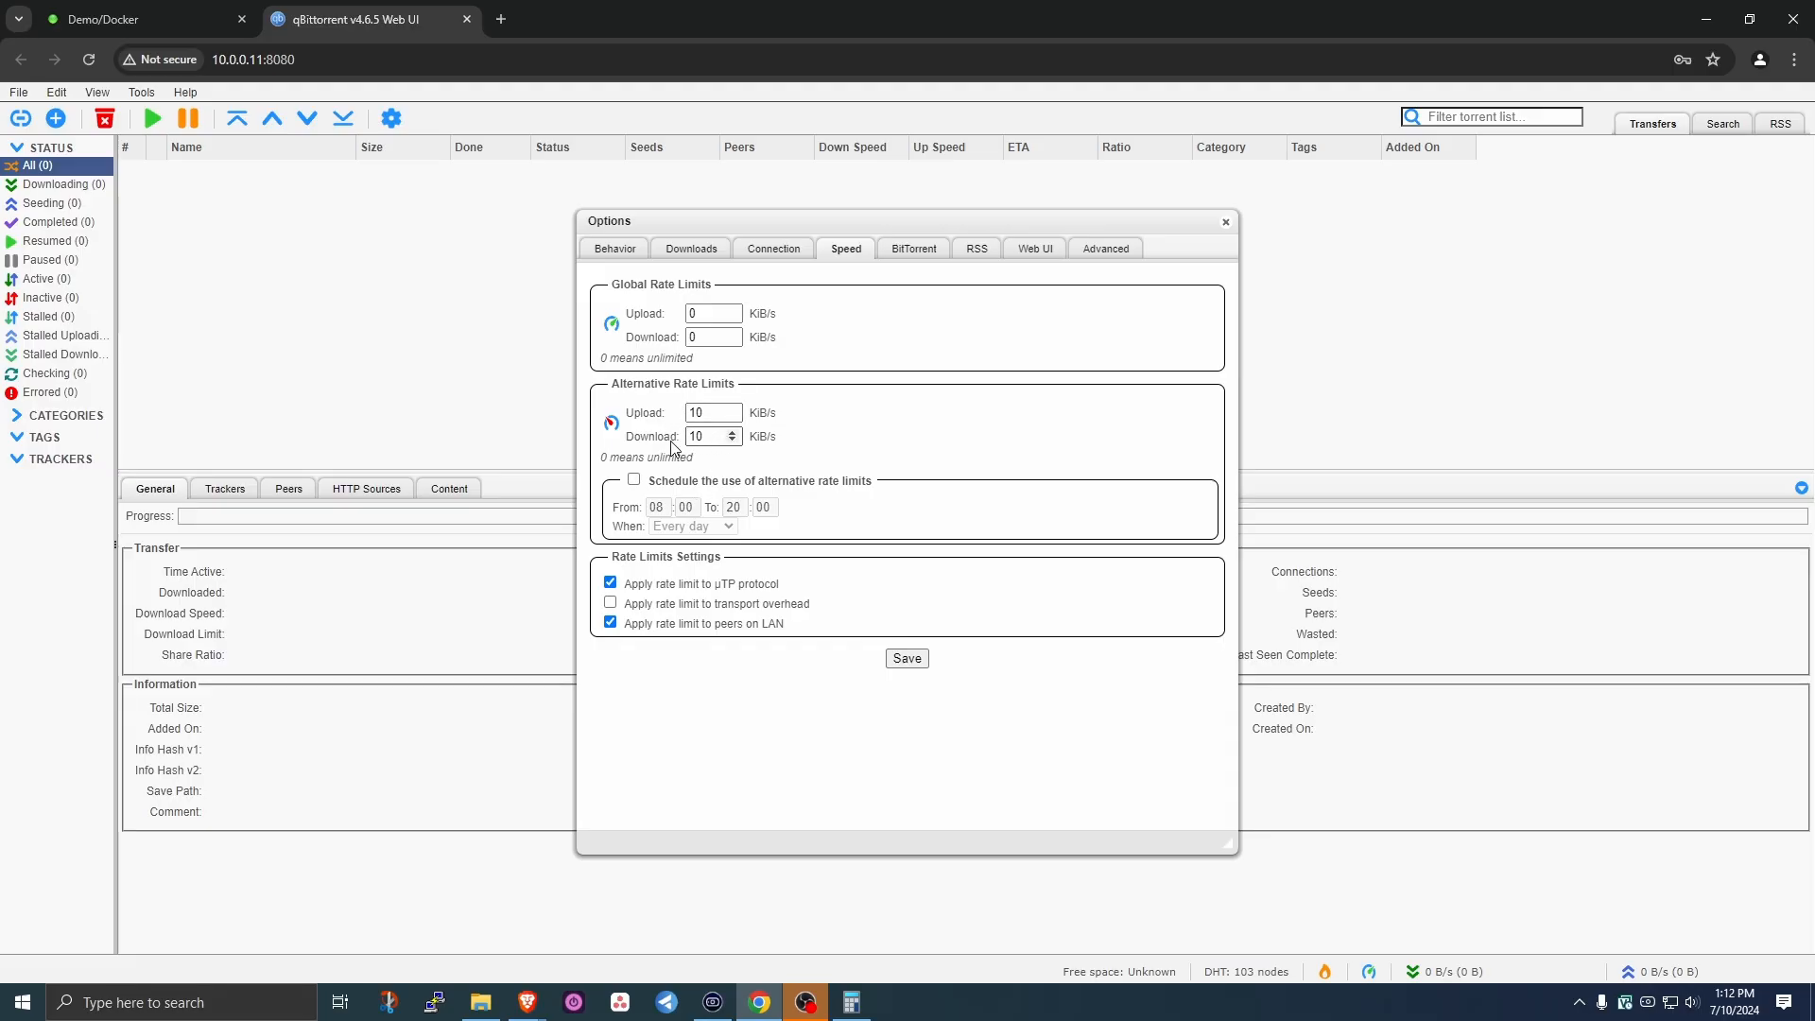
- Set an Every day alternative rate-limit schedule ending at 16, then turn scheduling back off
left_click(634, 479)
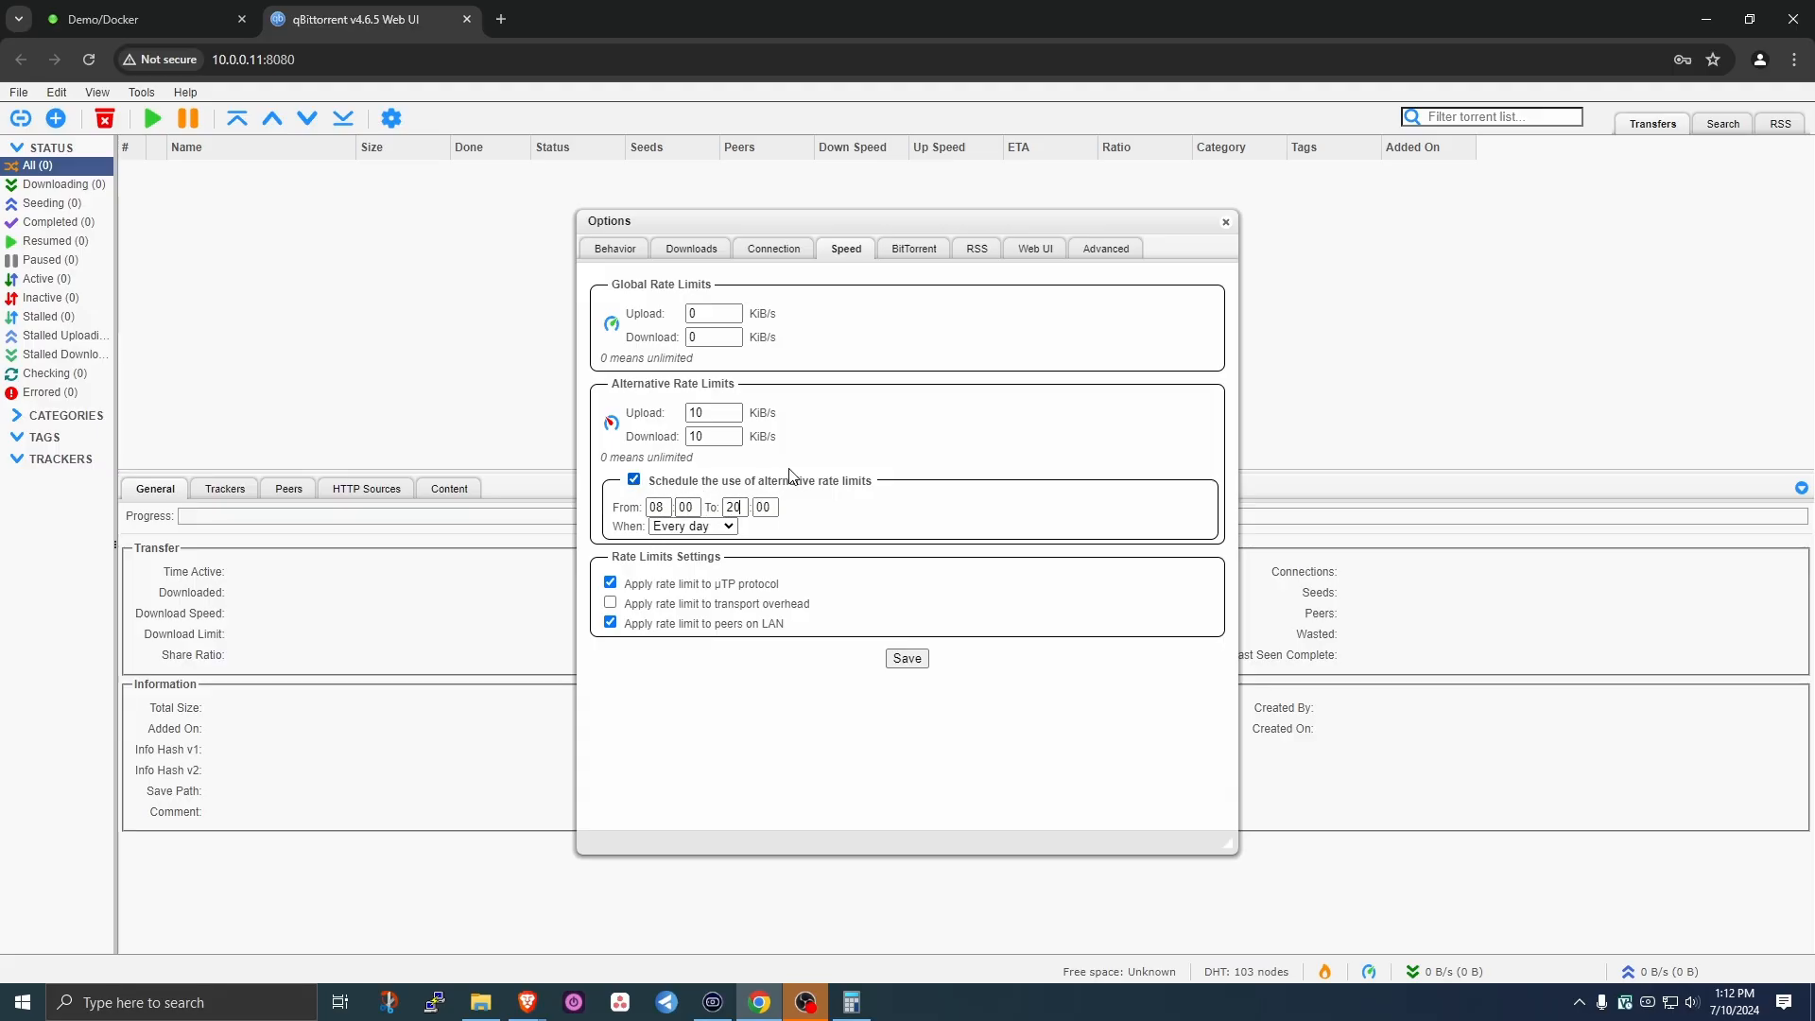
left_click(762, 507)
key("BackSpace")
key("BackSpace")
type("16")
left_click(669, 527)
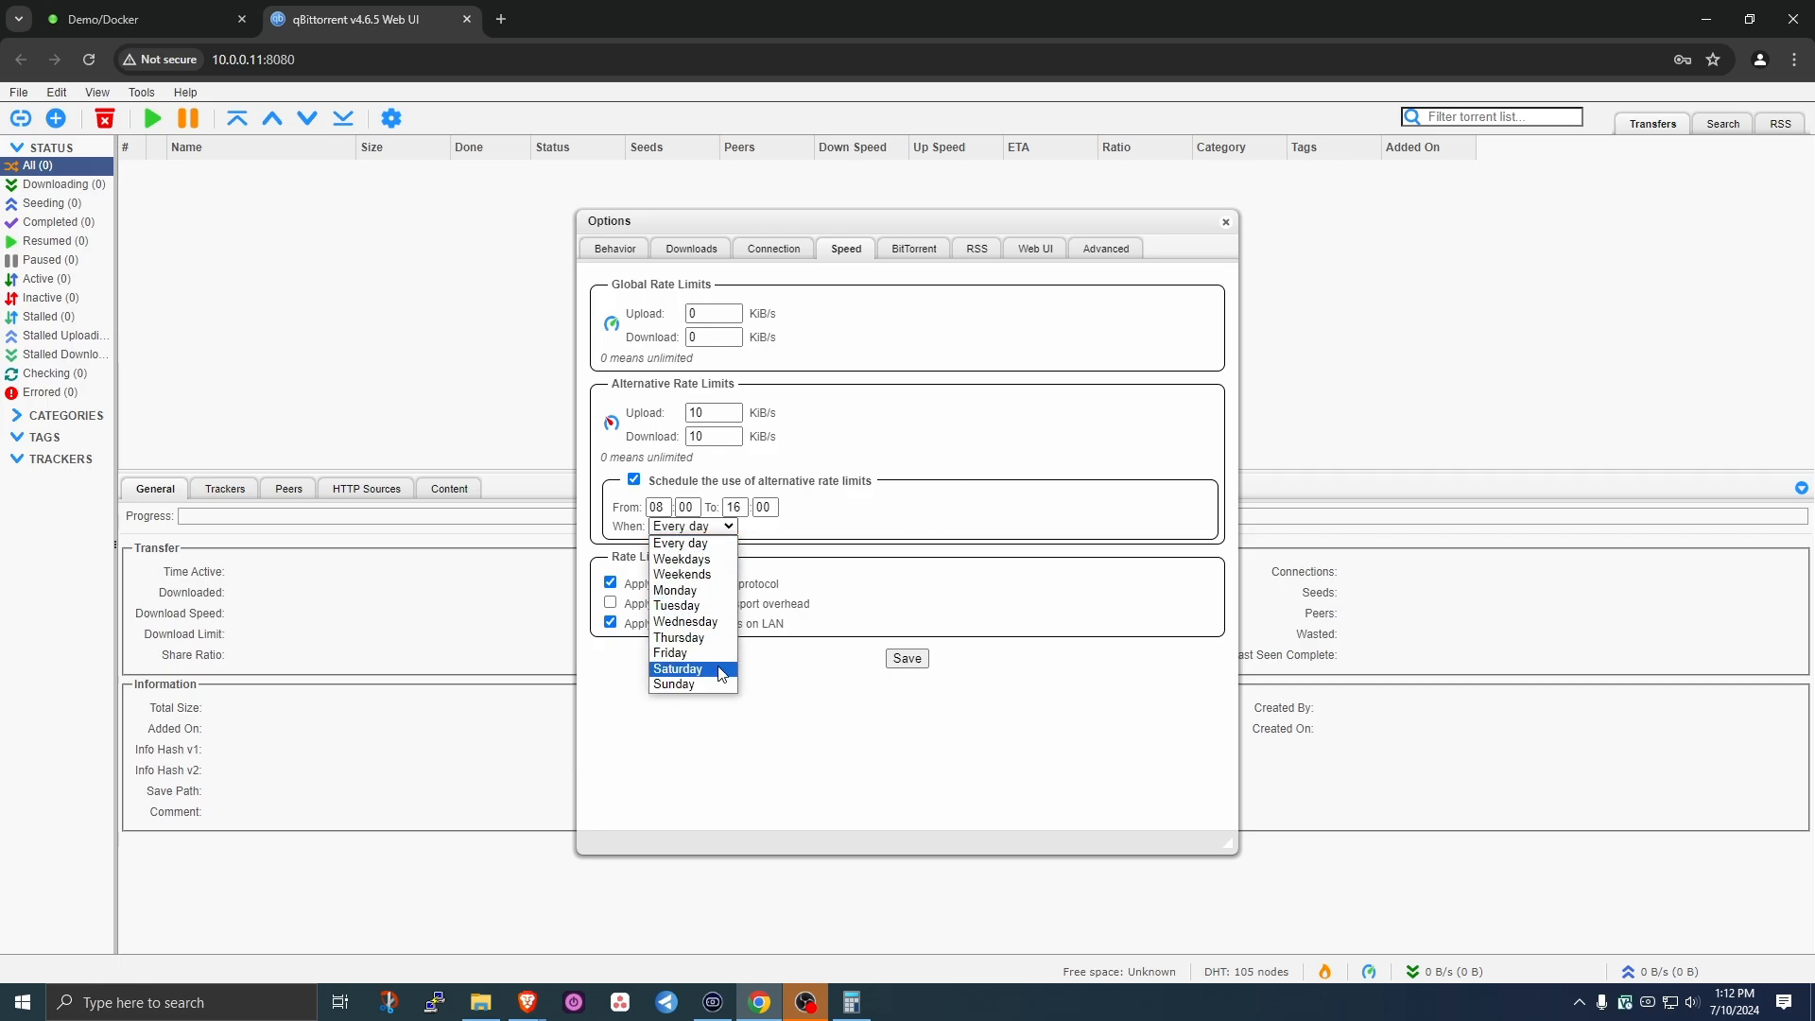
left_click(683, 638)
left_click(677, 527)
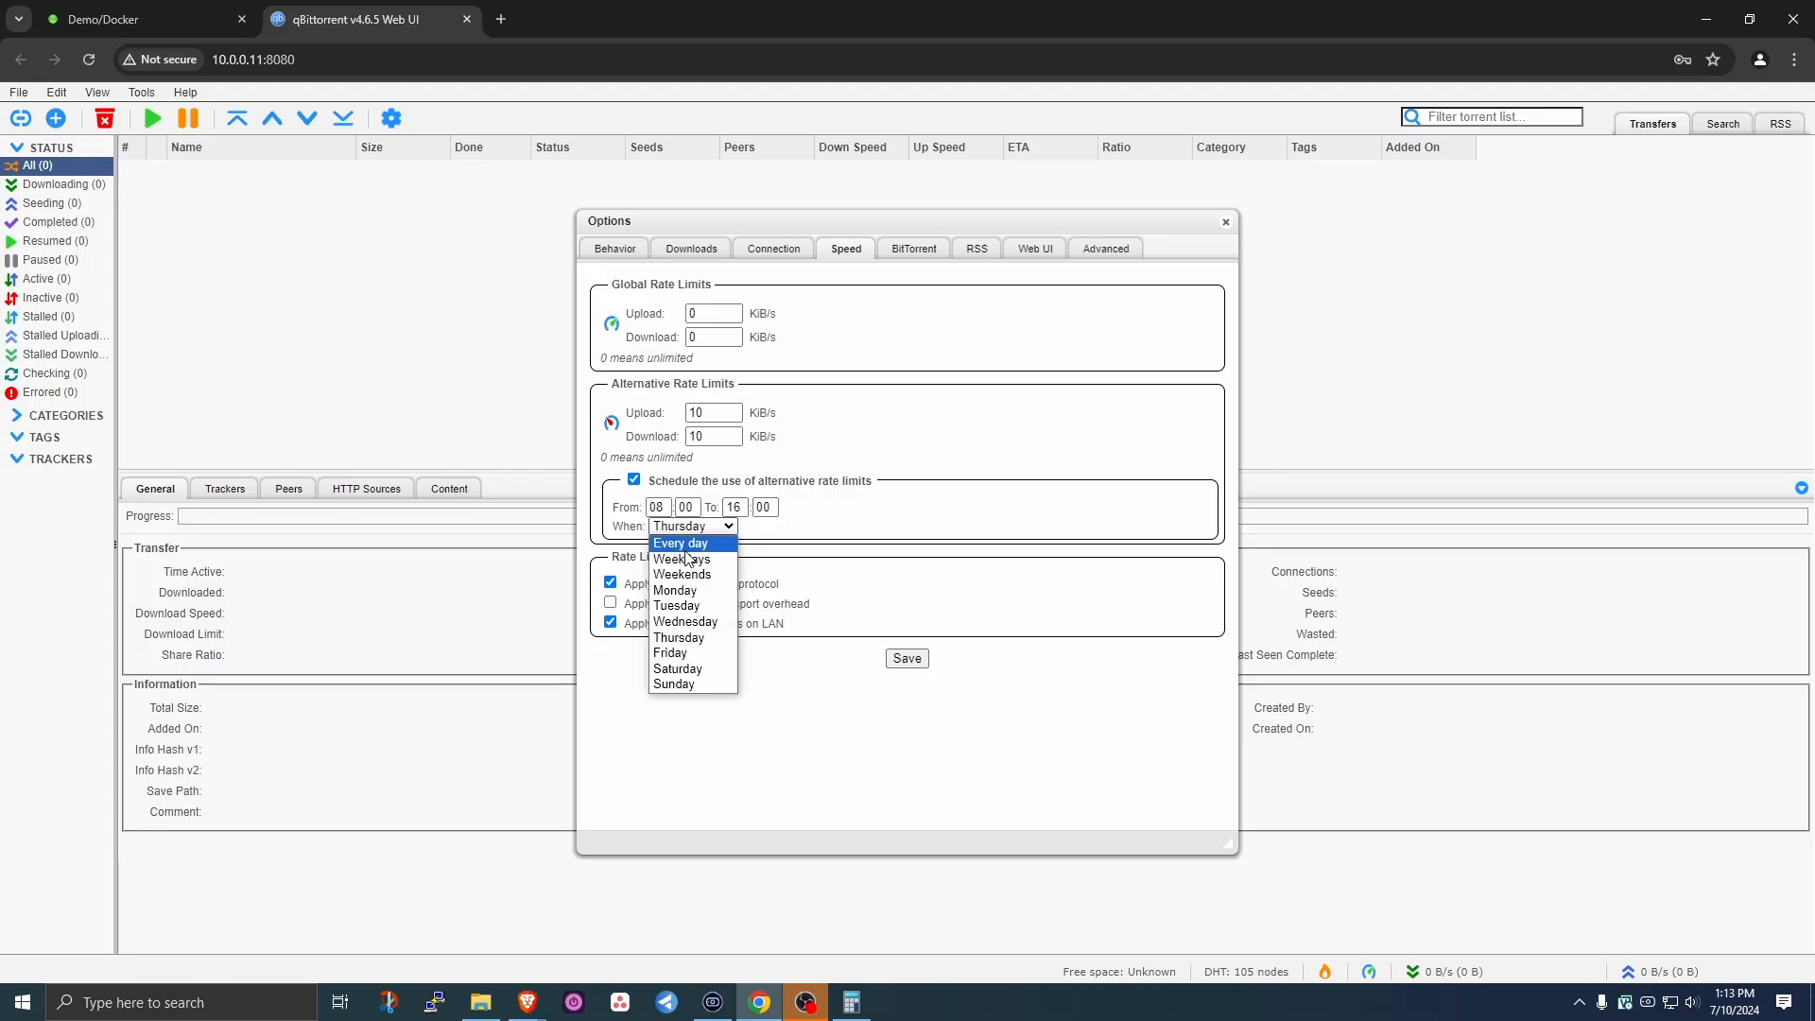
left_click(687, 544)
left_click(633, 480)
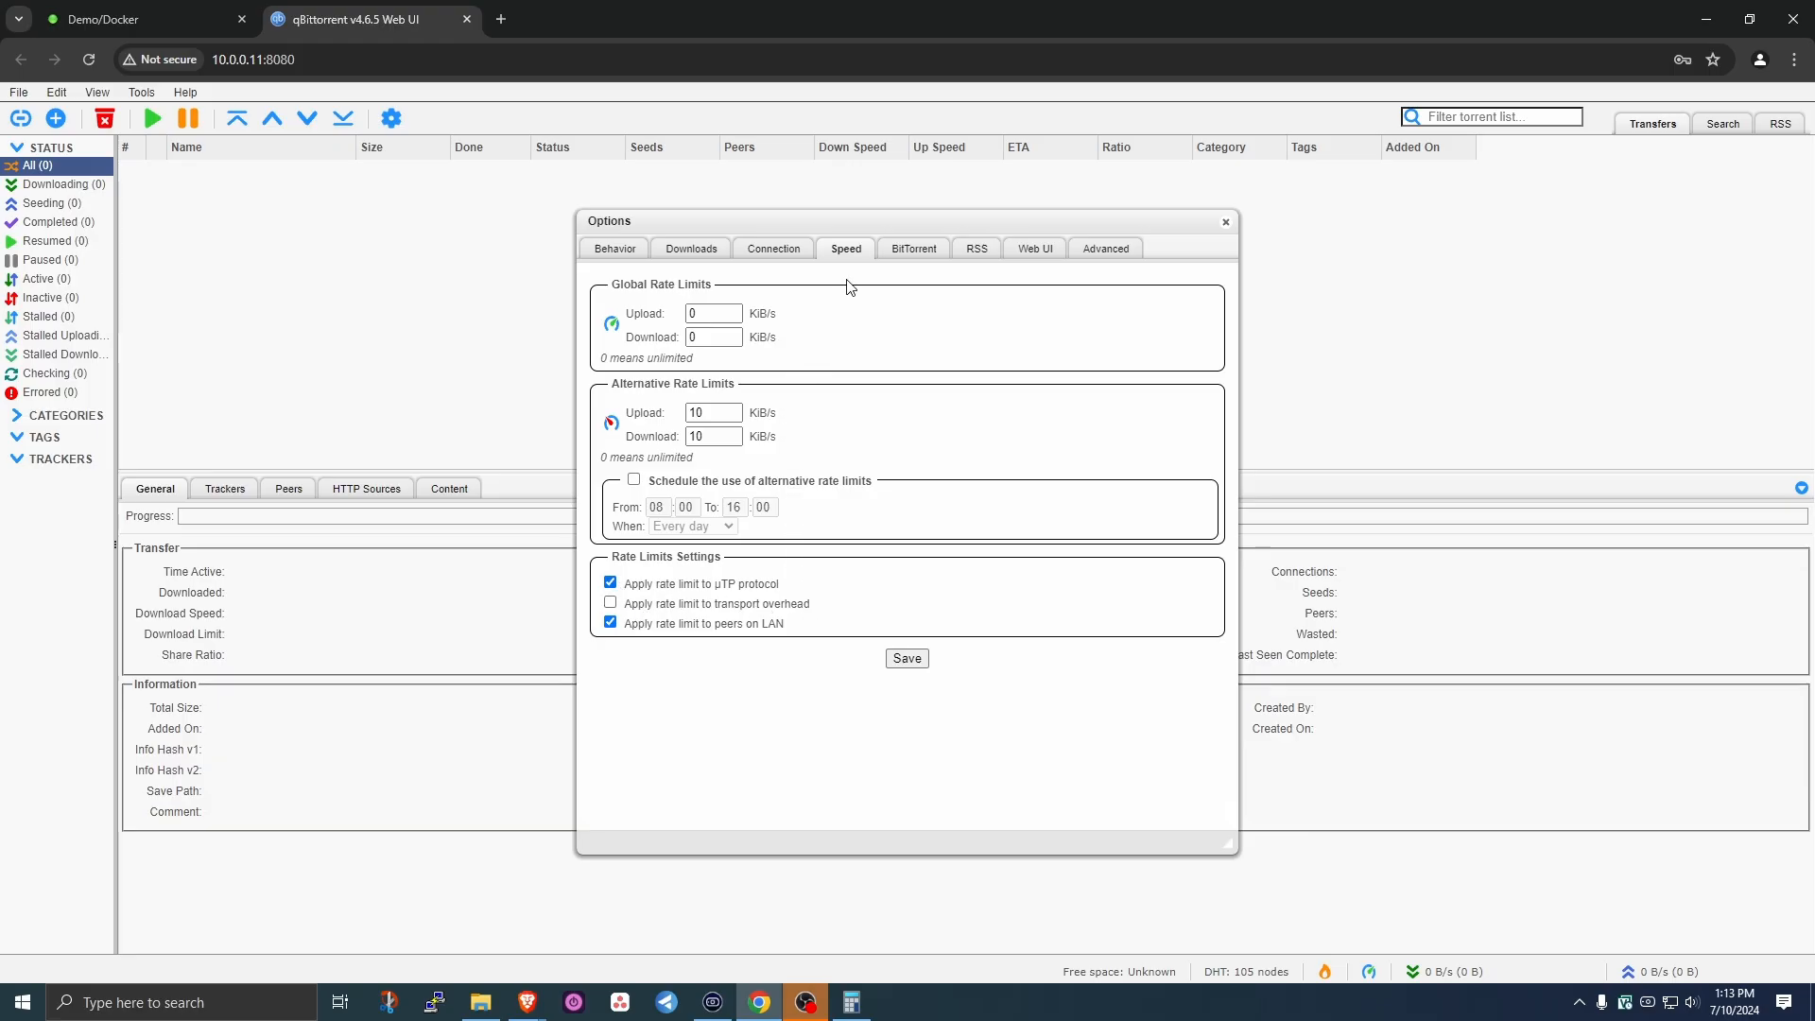
left_click(912, 252)
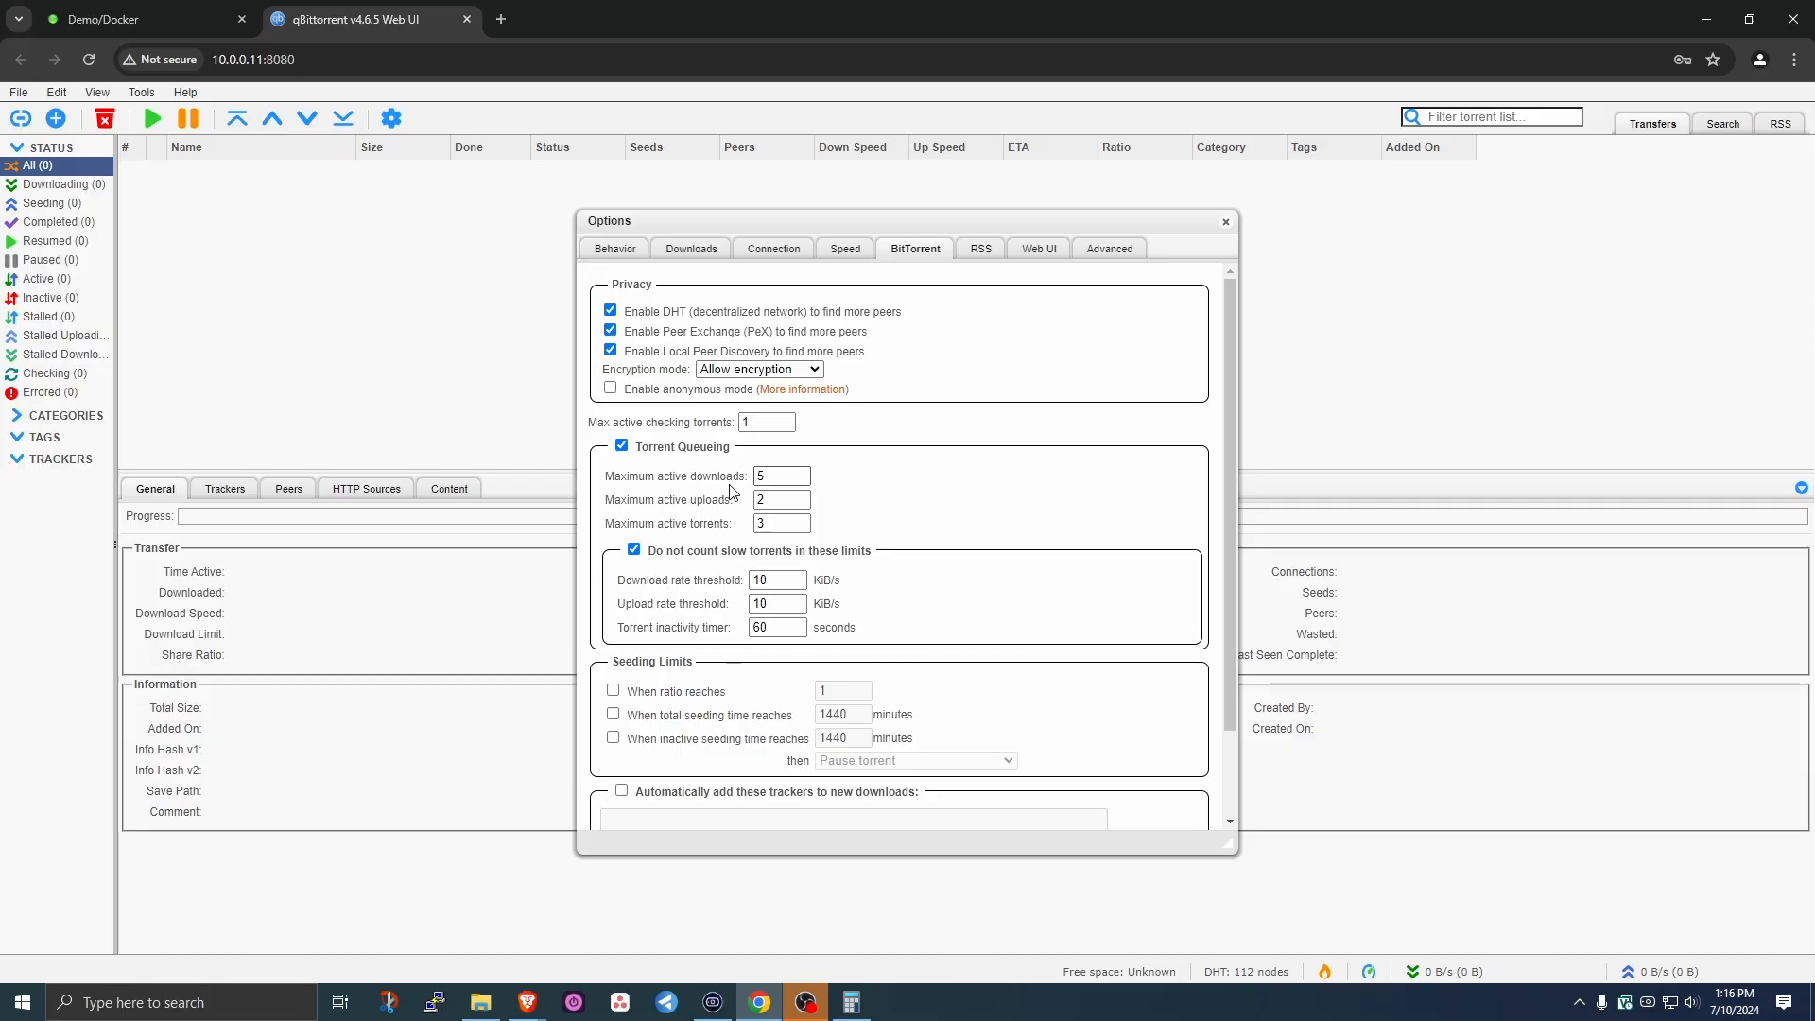
- Set queue limits to 25 active downloads, 15 active uploads and 15 active torrents
left_click(690, 481)
key("Tab")
type("15")
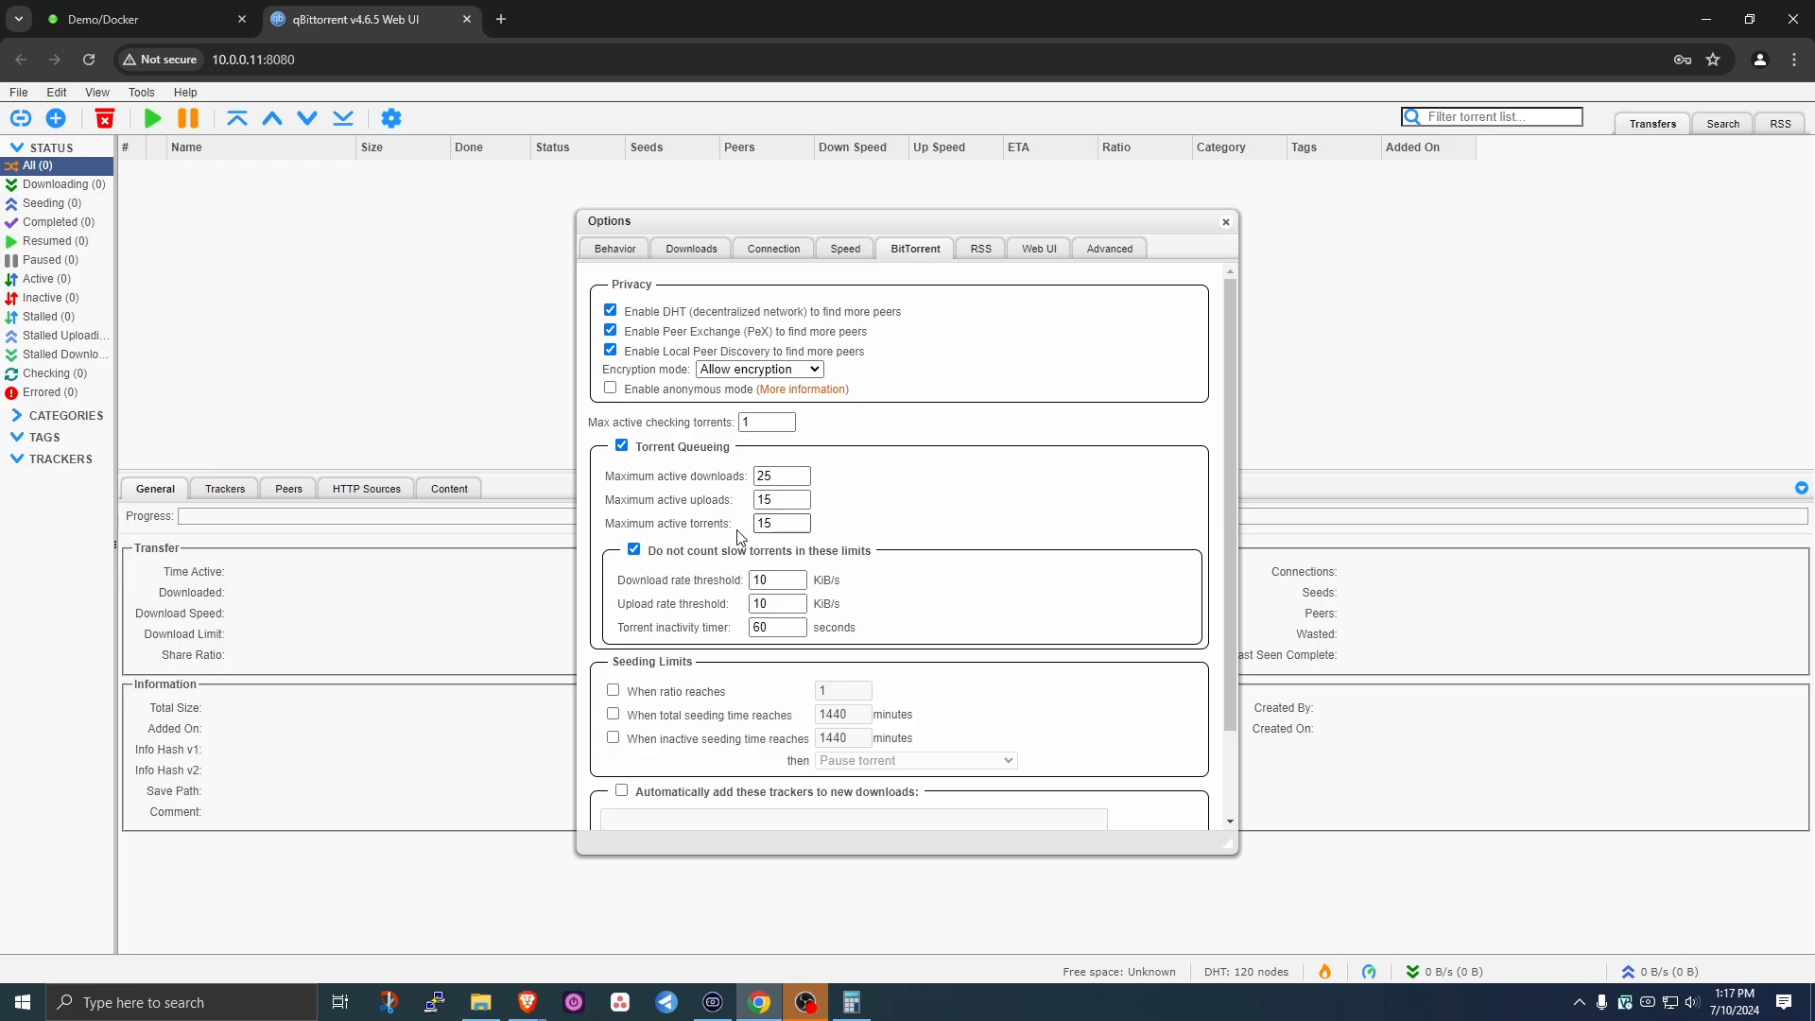
left_click(781, 523)
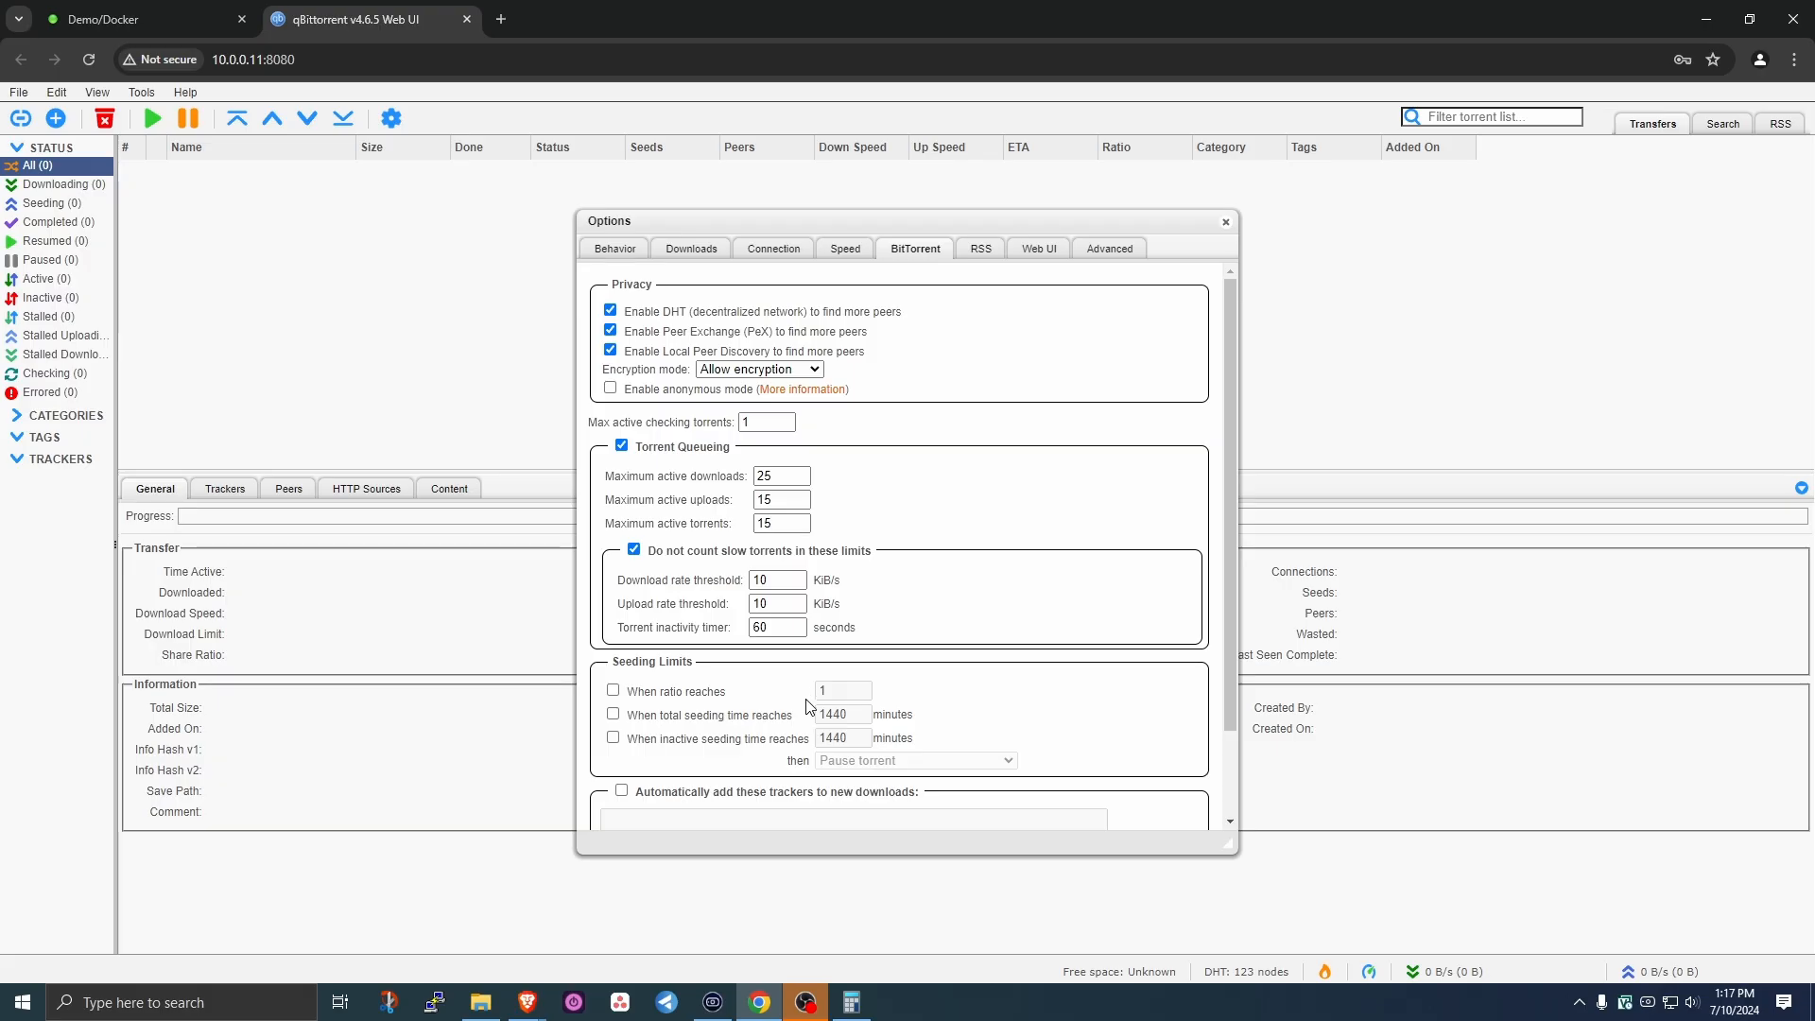
- Enable seeding limits: ratio 2, 180 minutes total seeding and 180 minutes inactive
left_click_drag(861, 716, 810, 723)
left_click(612, 690)
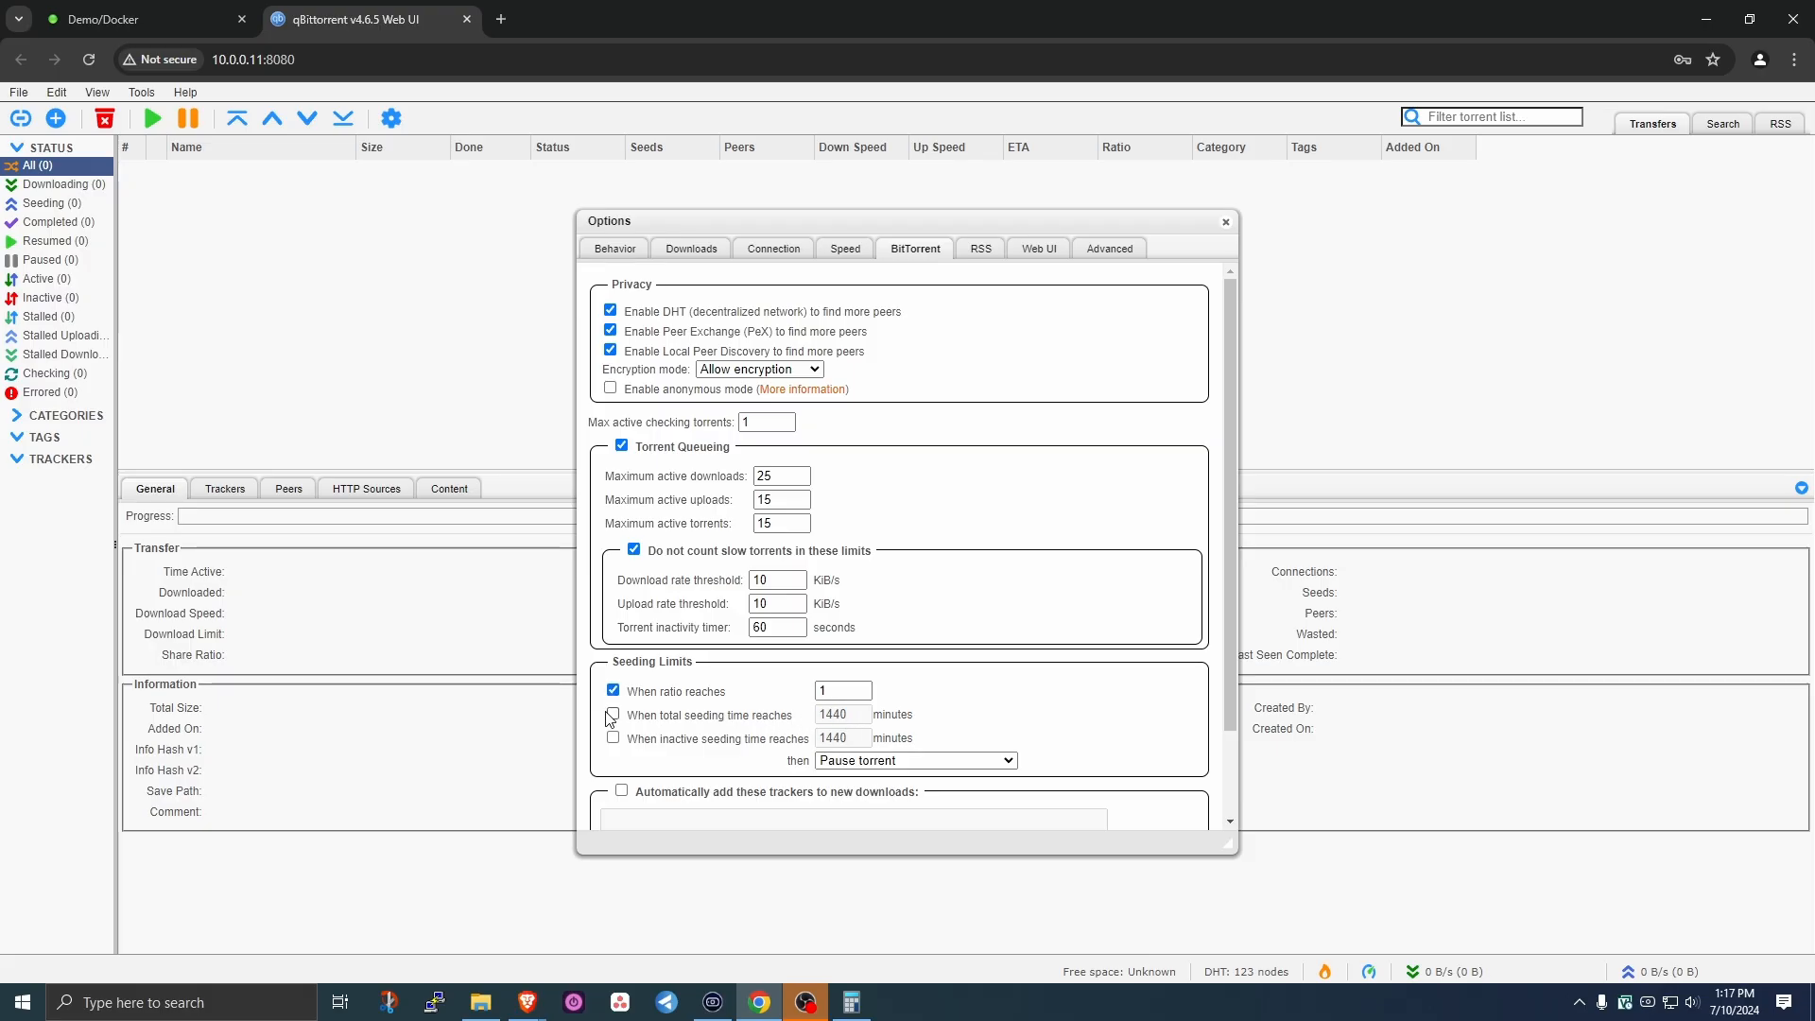
left_click(612, 716)
left_click(614, 738)
key("BackSpace")
key("BackSpace")
key("BackSpace")
type("80")
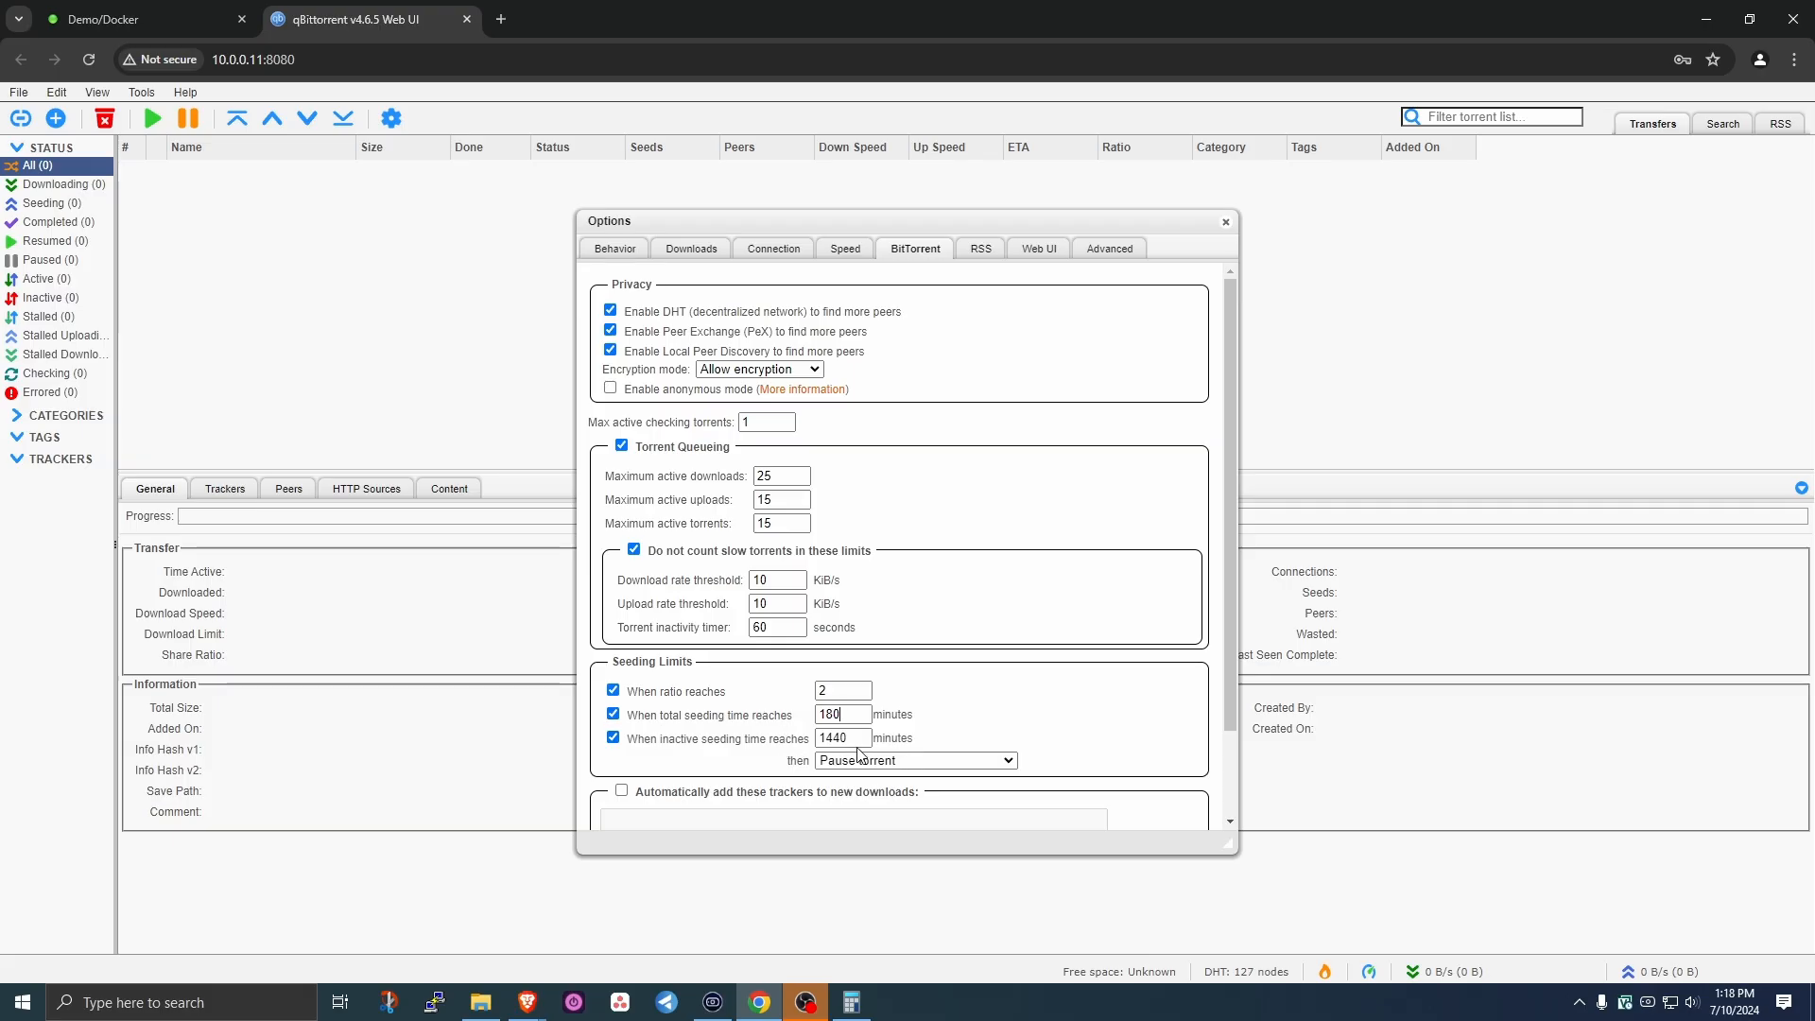
scroll(677, 709, "down", 1)
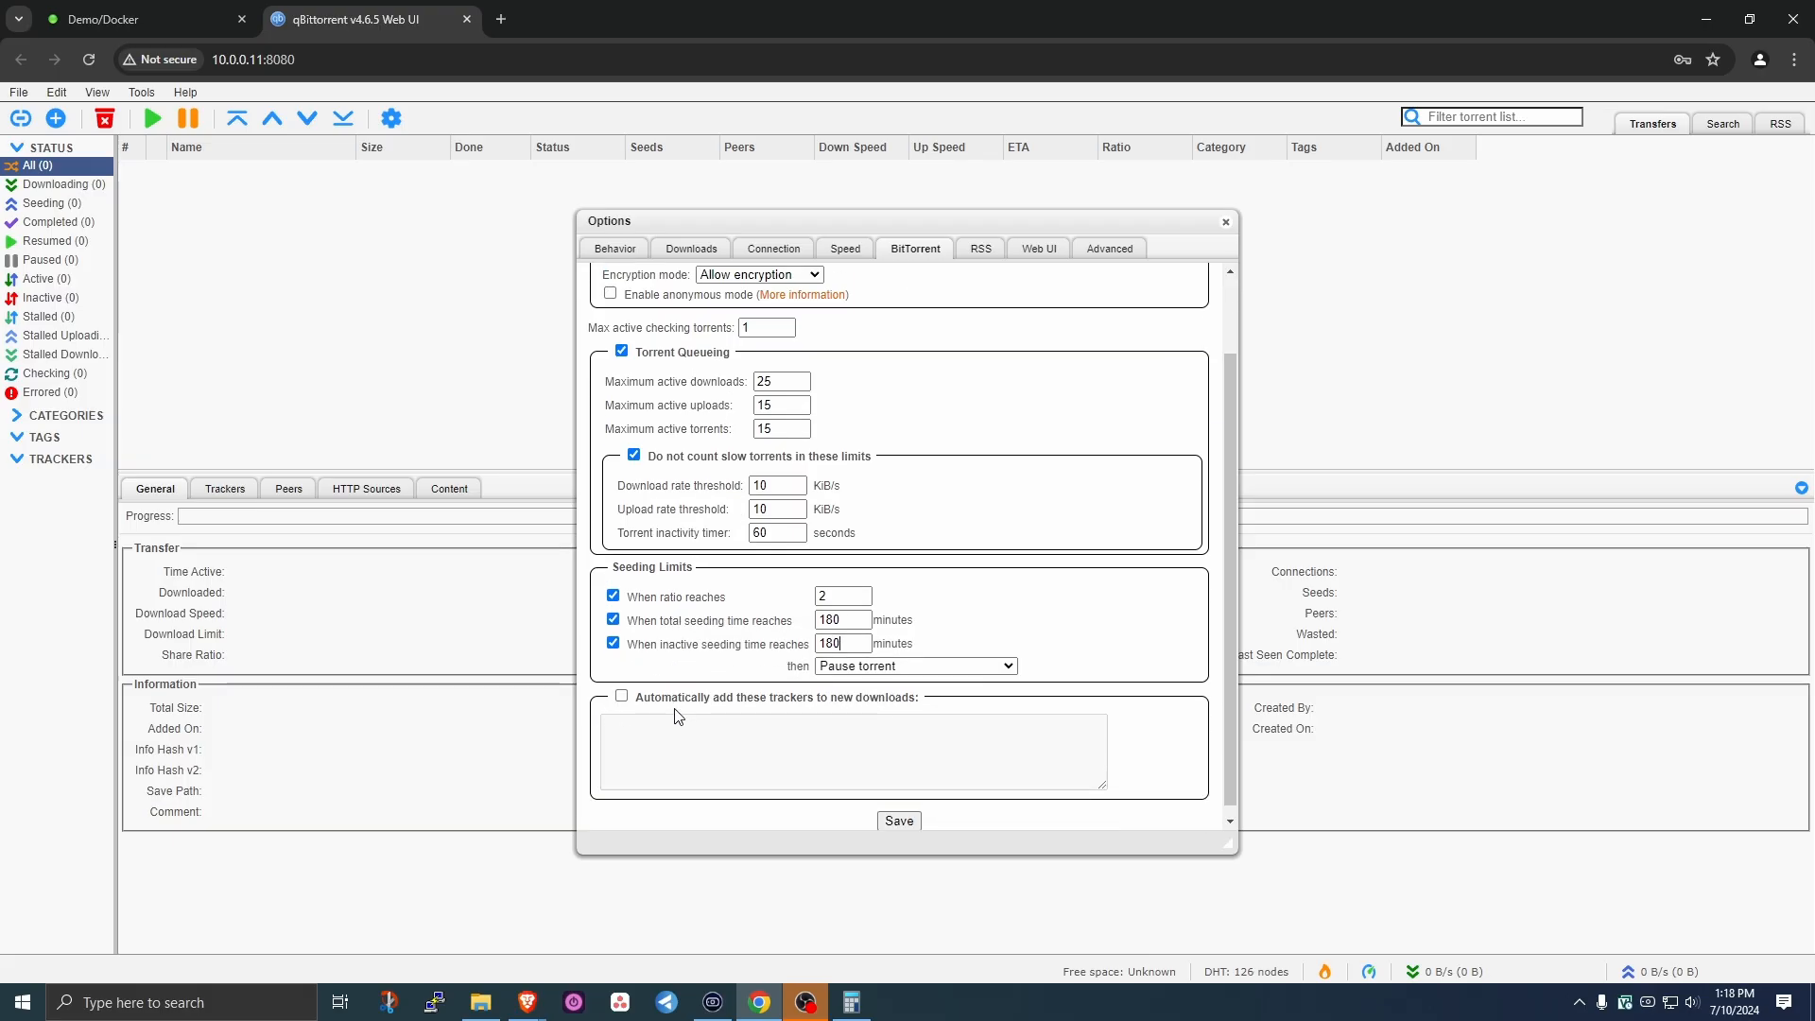
left_click(1039, 249)
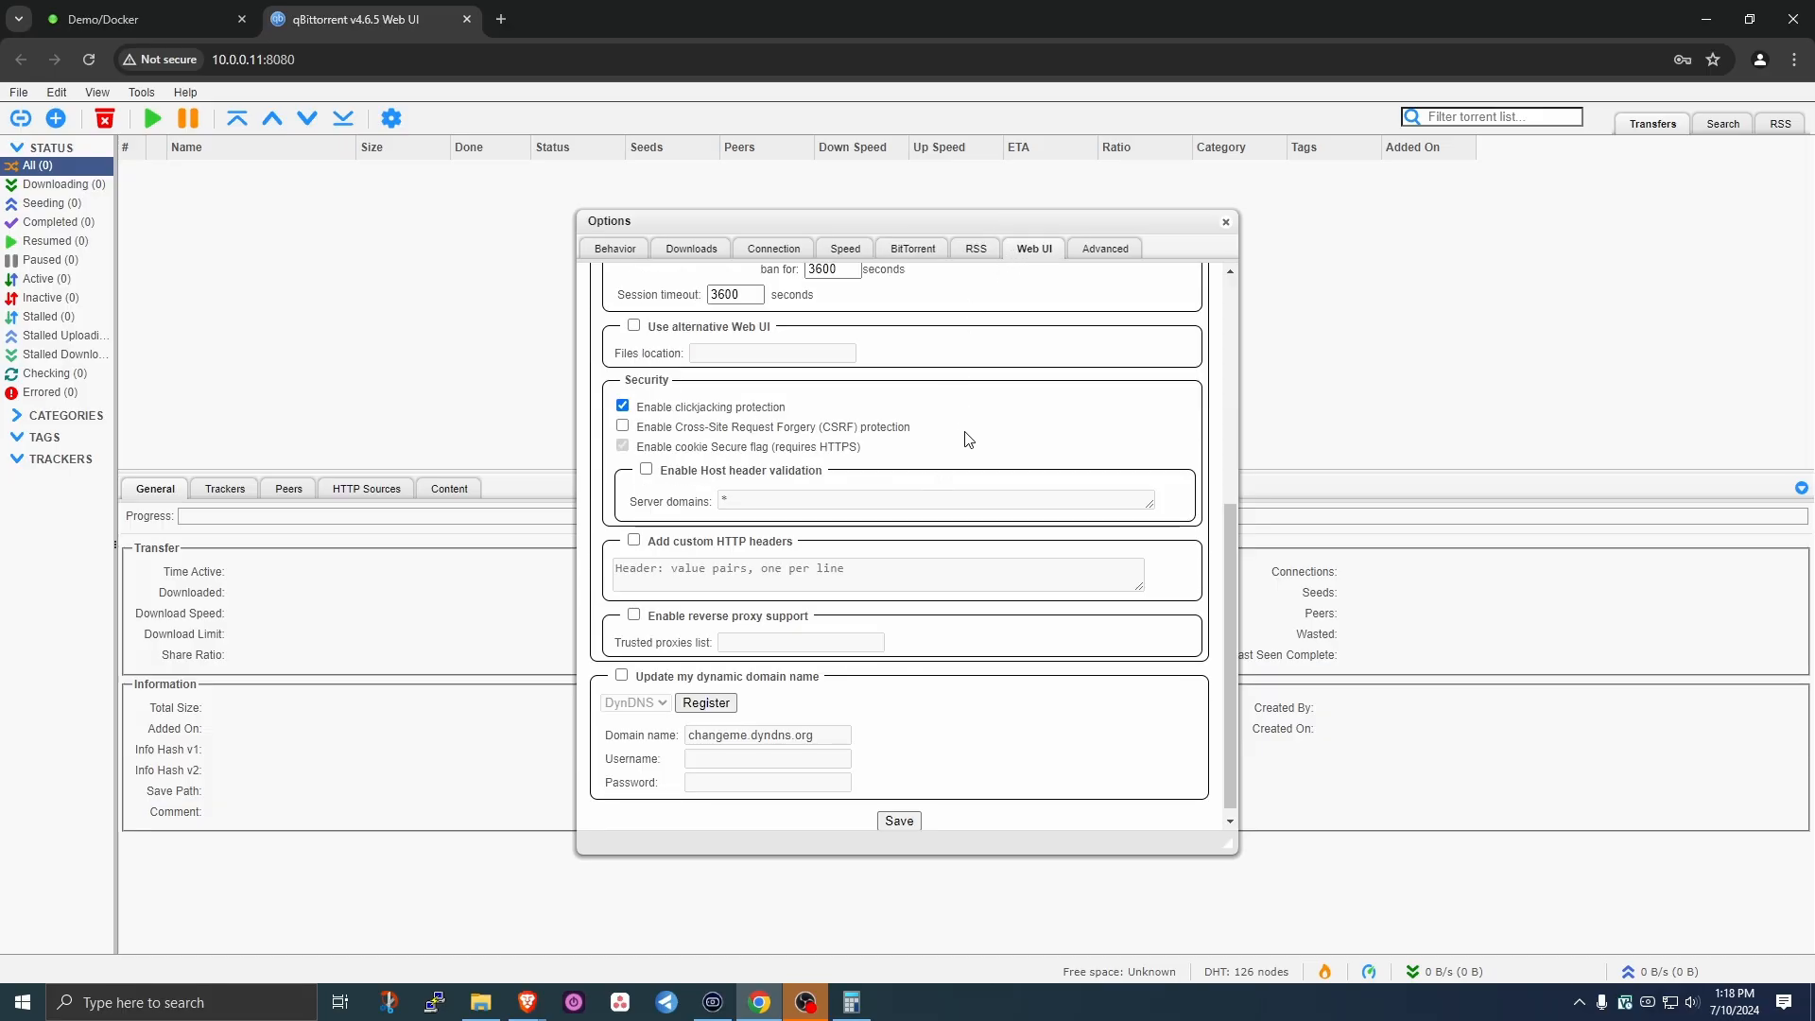
- Toggle the whitelisted-subnet login bypass on and back off
scroll(874, 421, "up", 5)
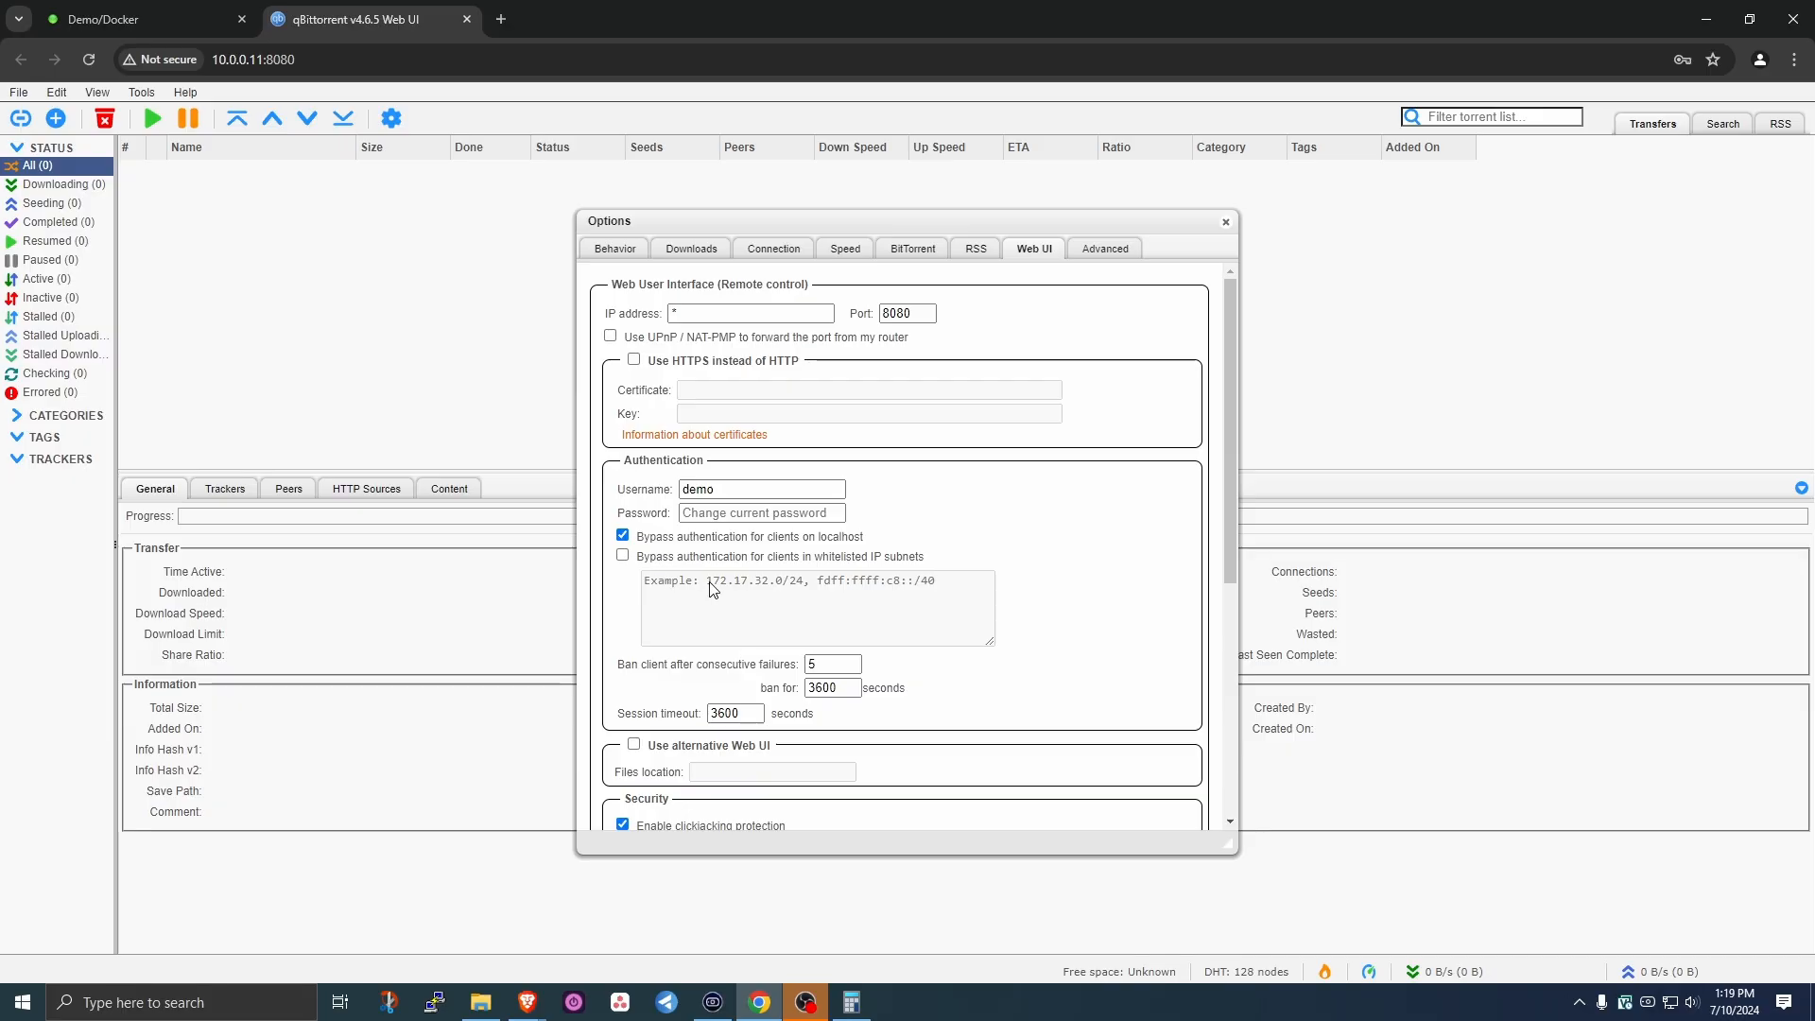
left_click(622, 555)
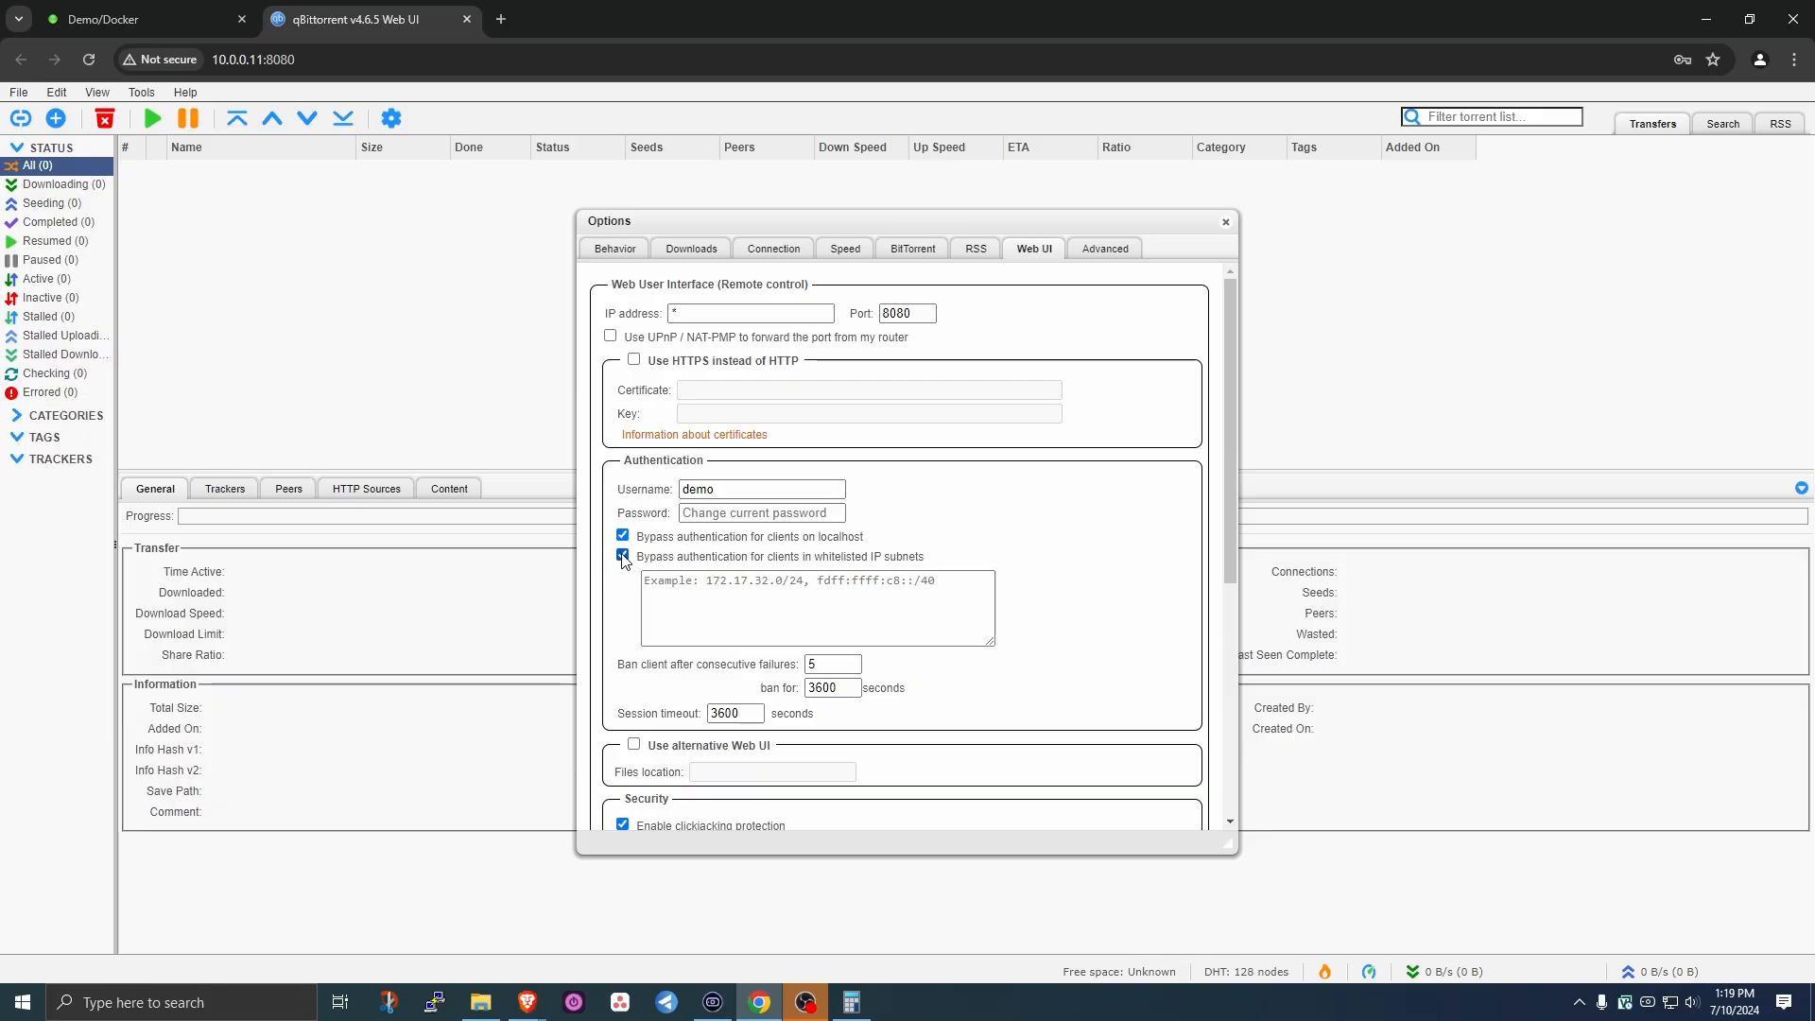
left_click(789, 581)
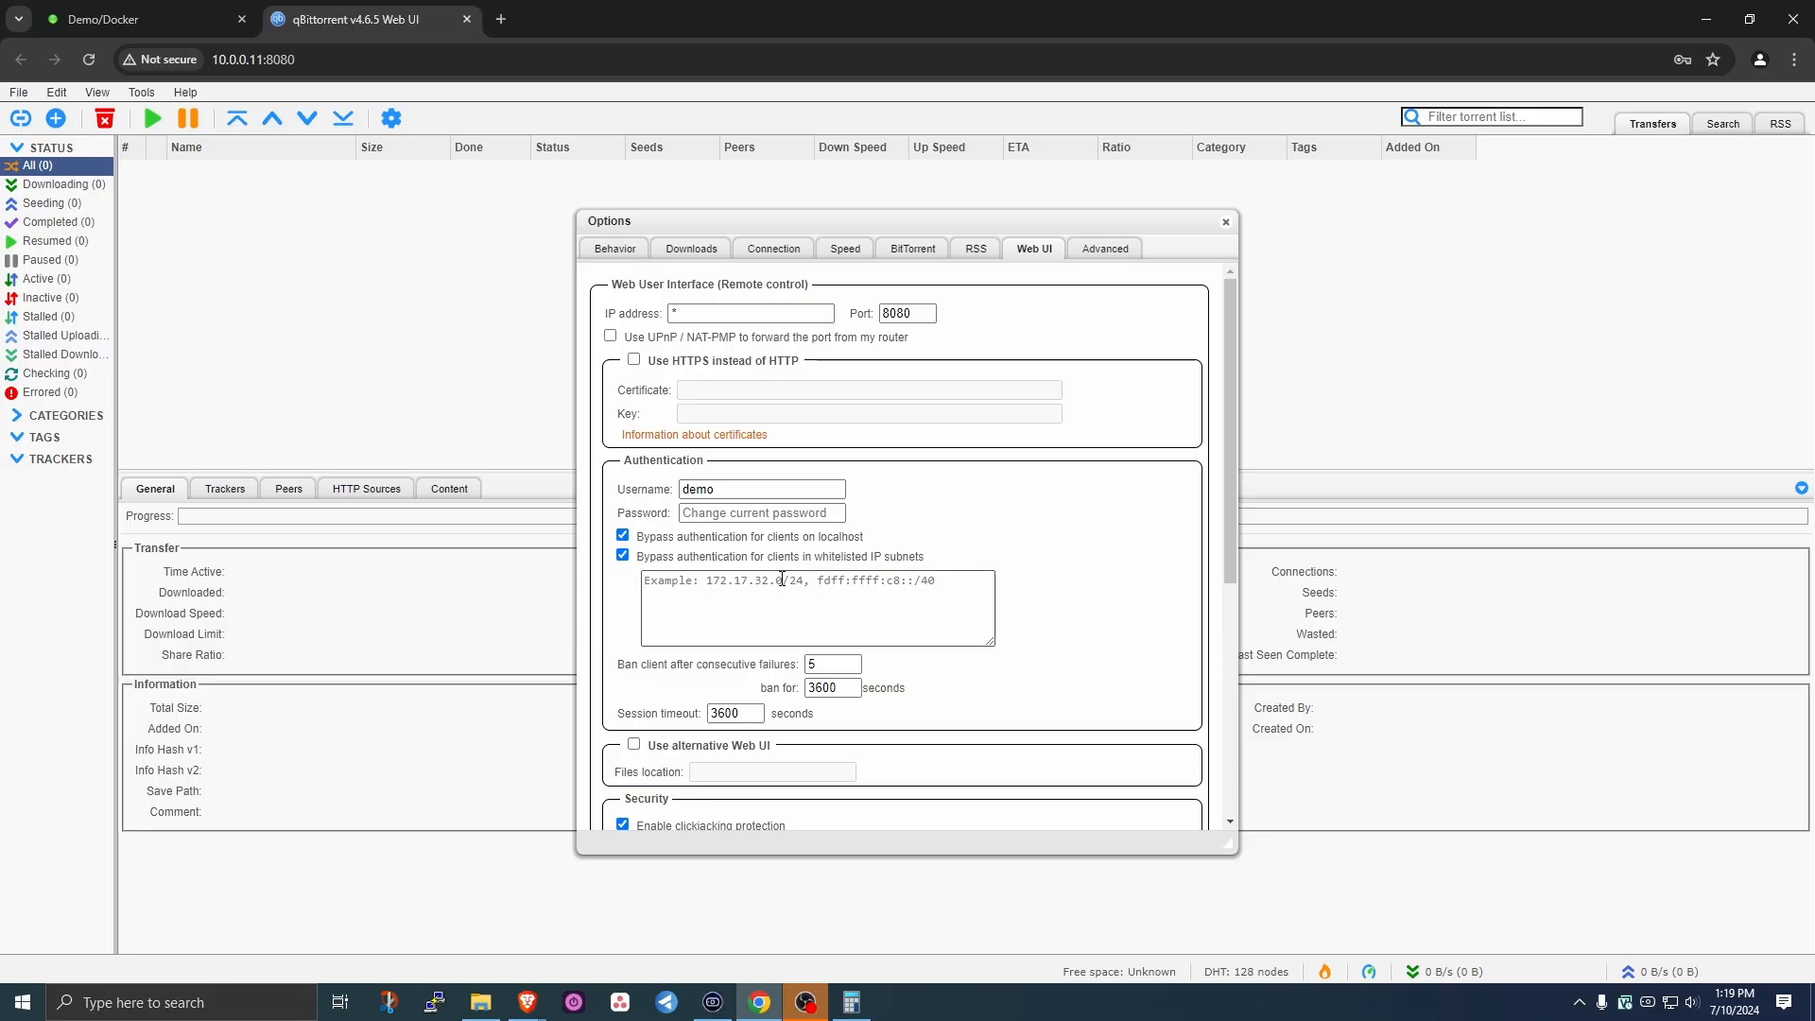
left_click(623, 556)
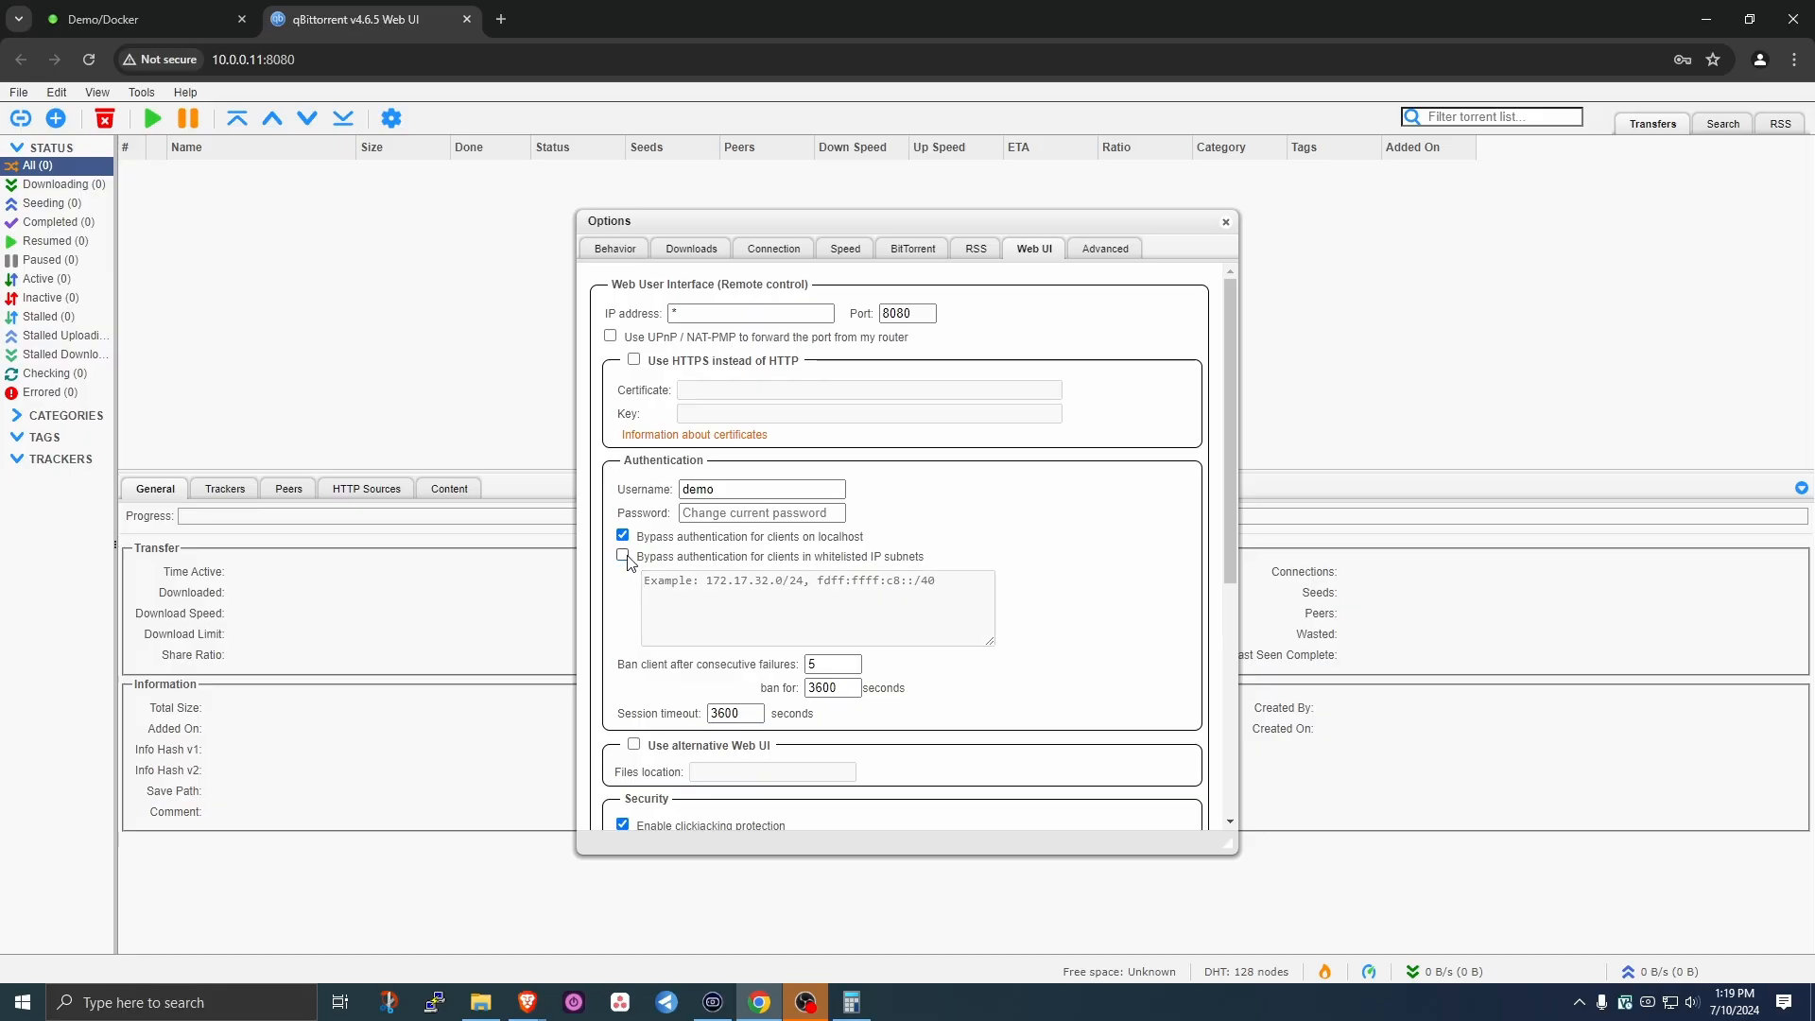
- Disable clickjacking and CSRF protection and save the options
scroll(733, 592, "down", 4)
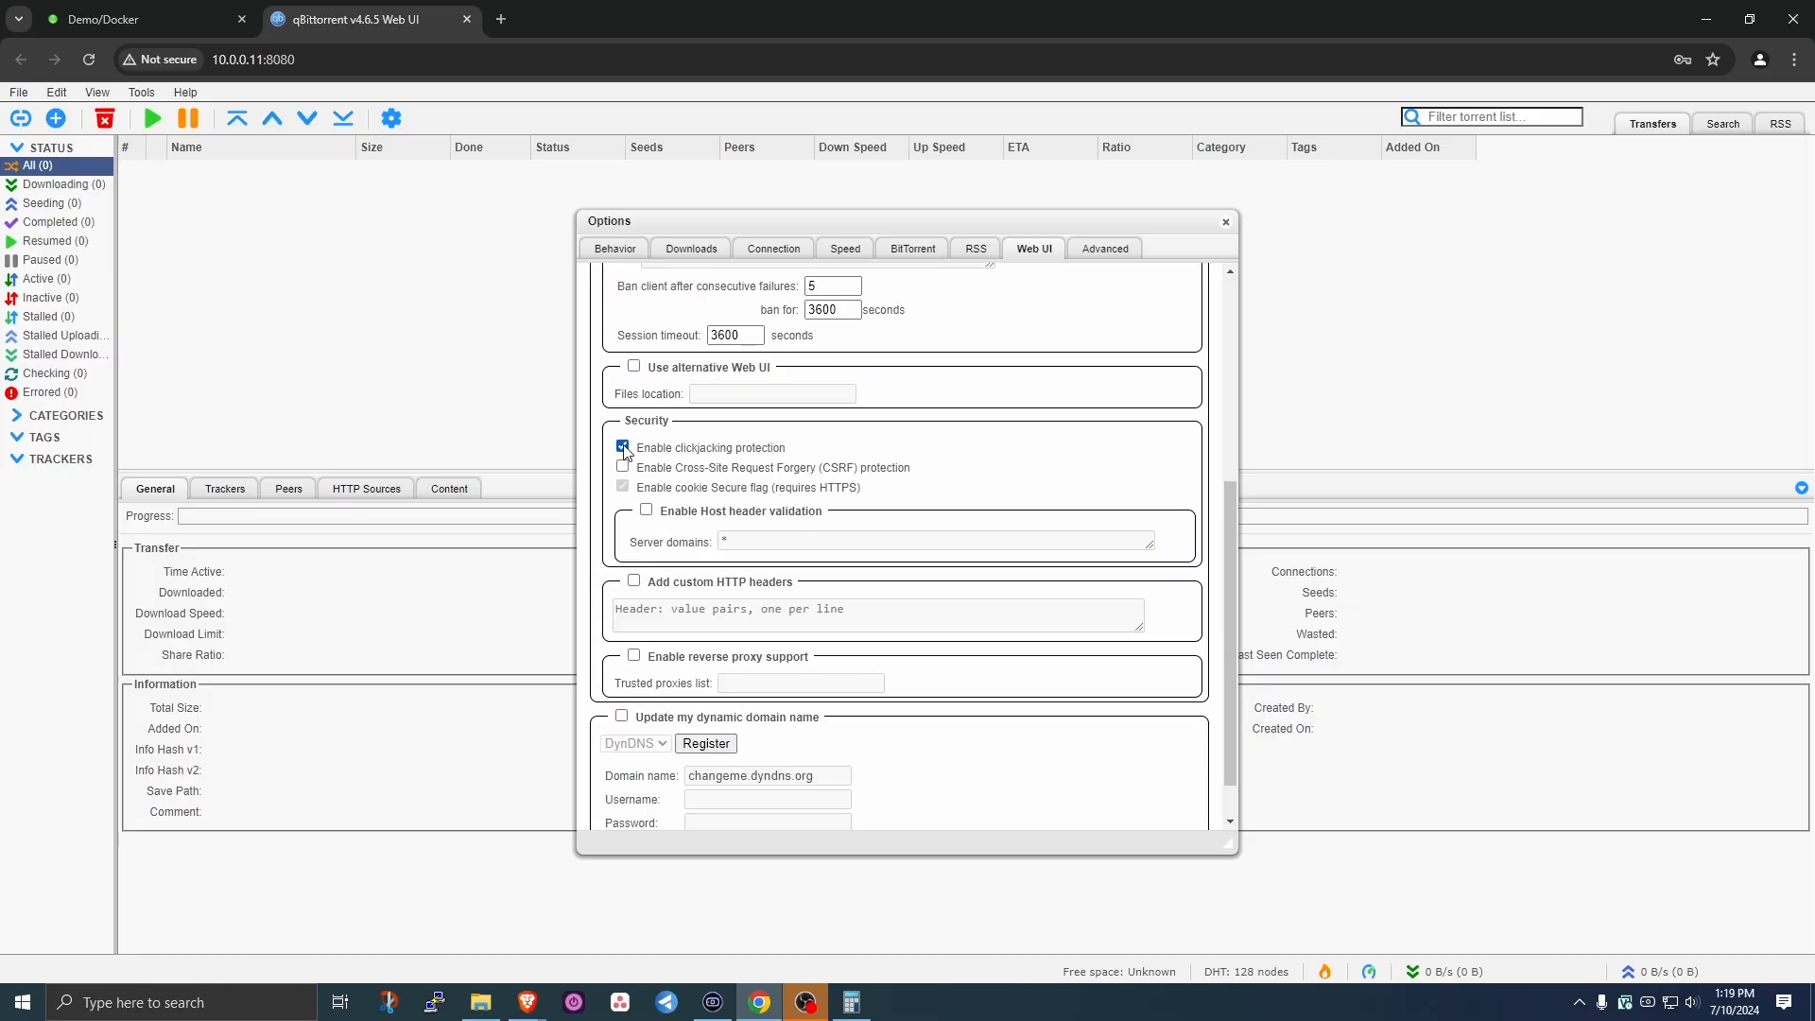
left_click(623, 447)
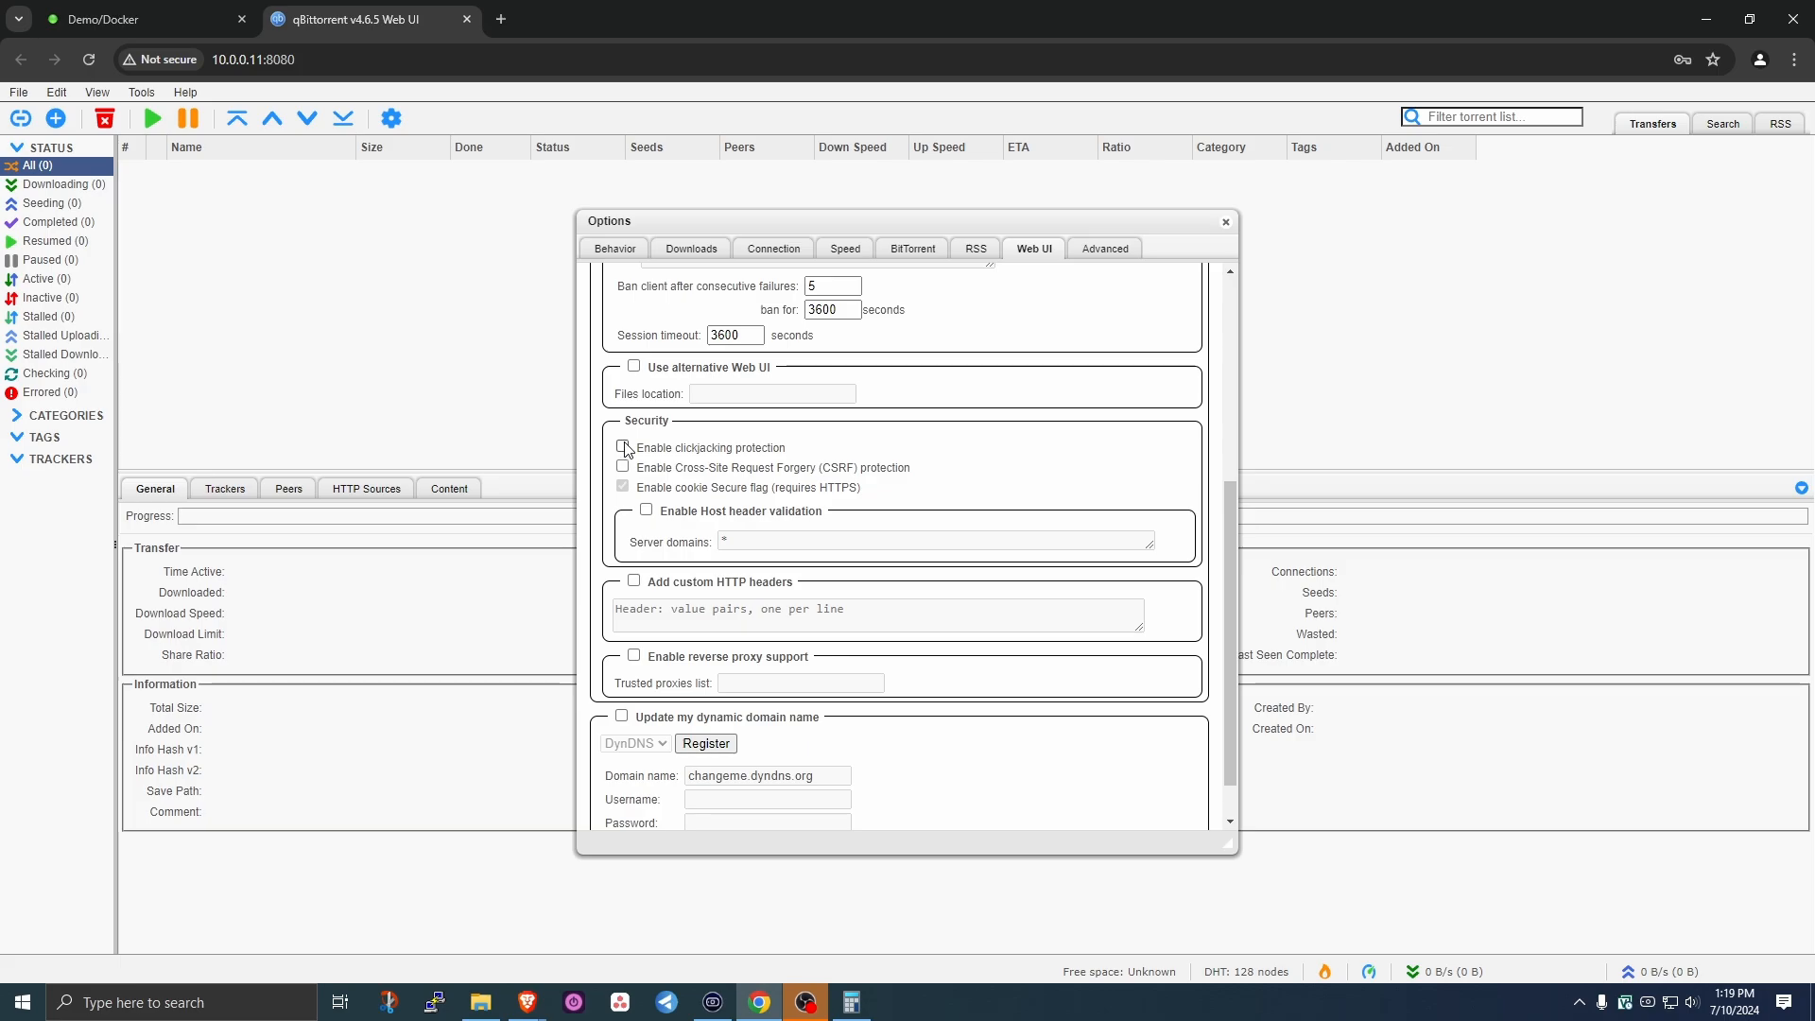
left_click(622, 466)
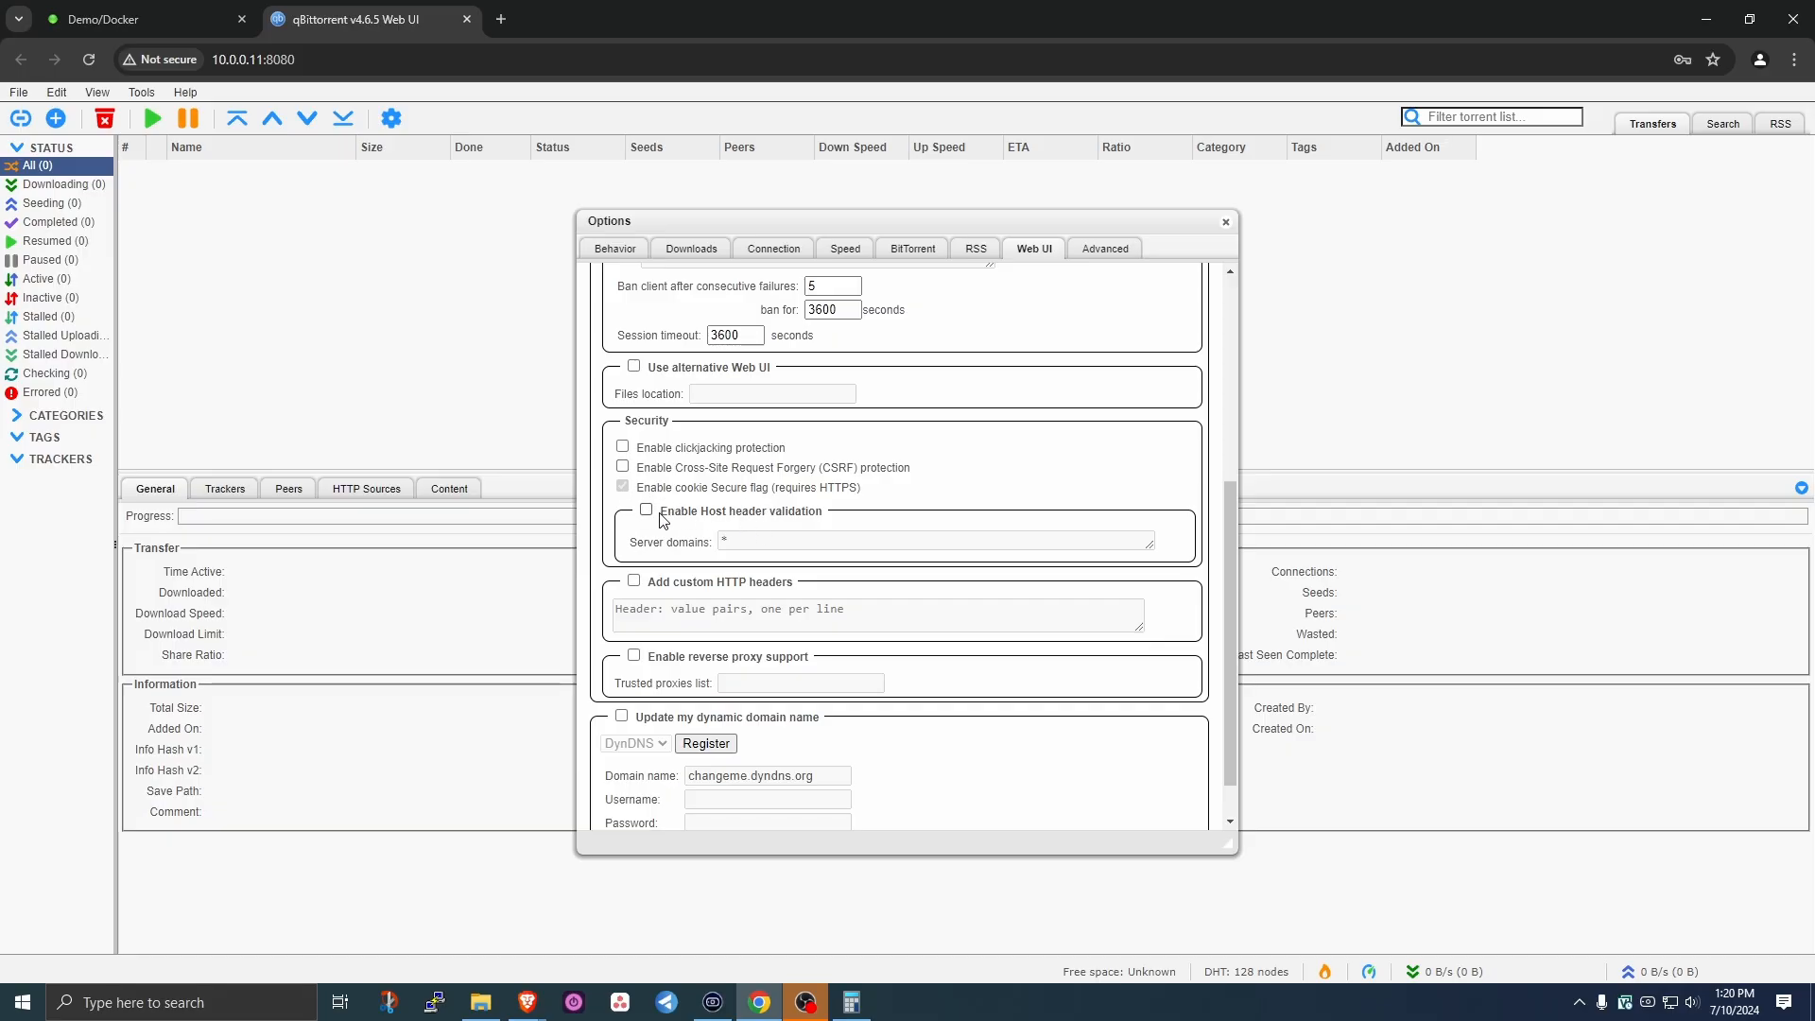
scroll(974, 593, "down", 2)
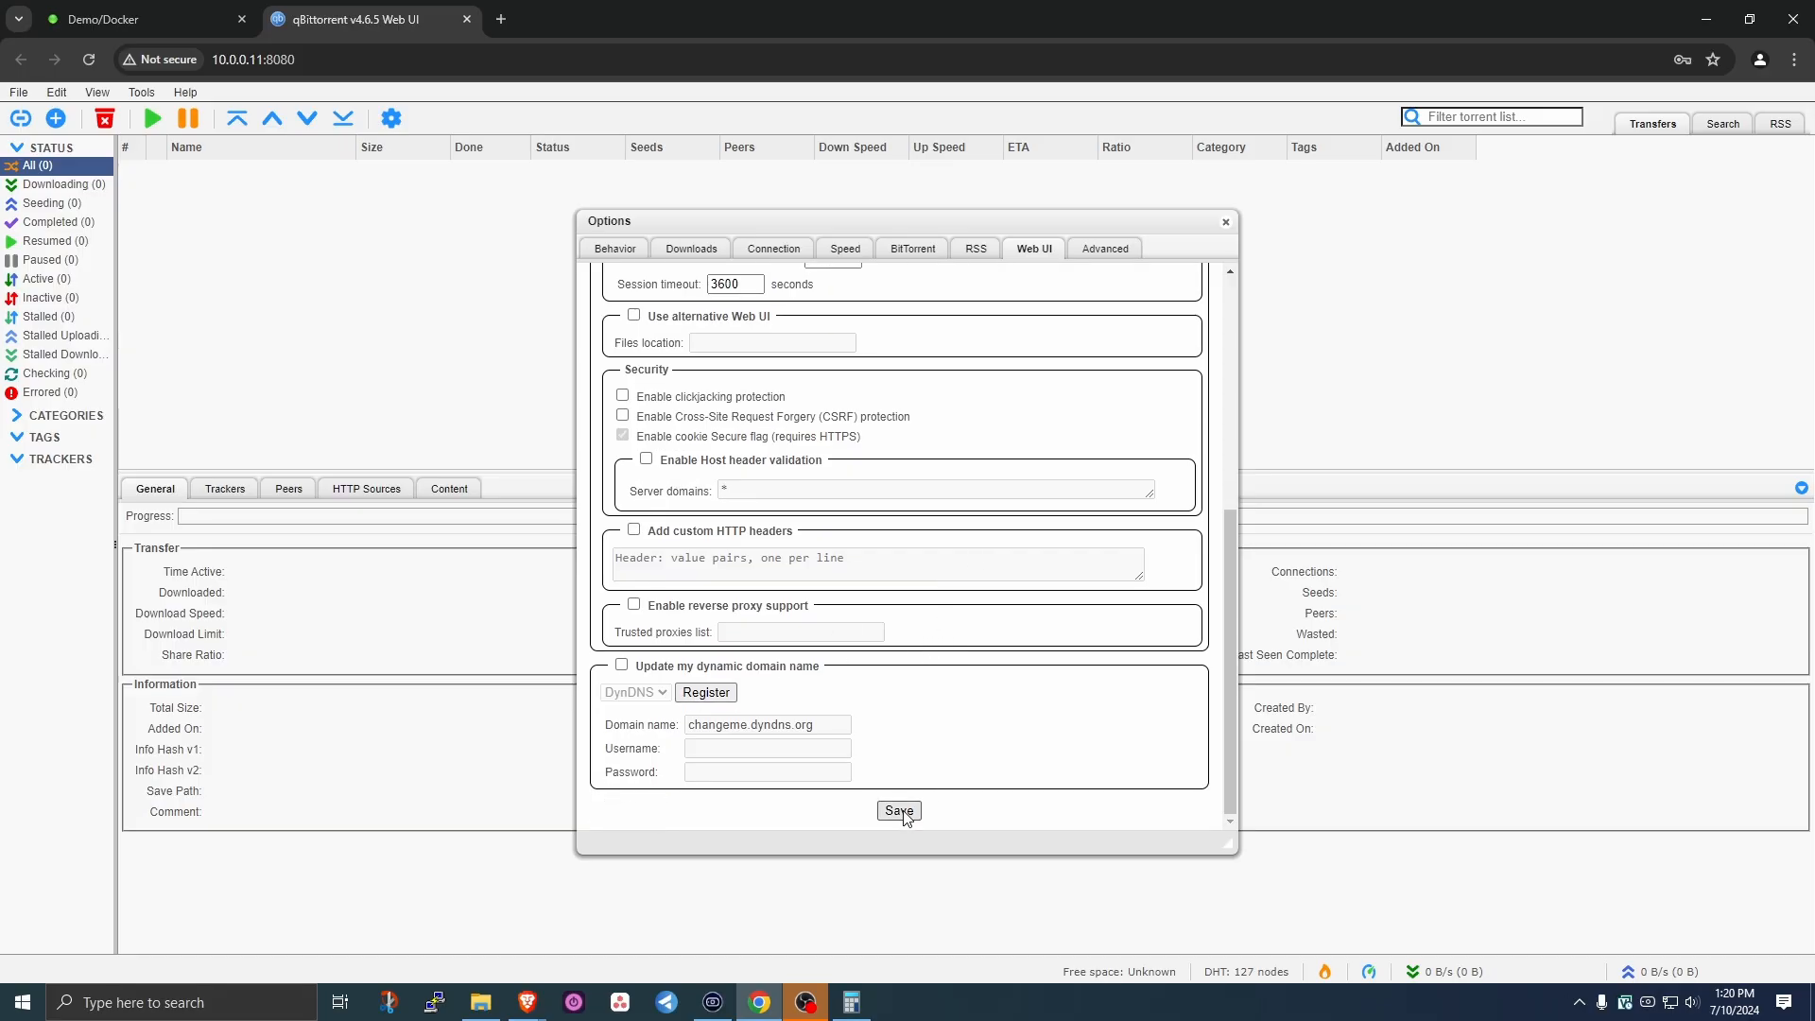
left_click(901, 811)
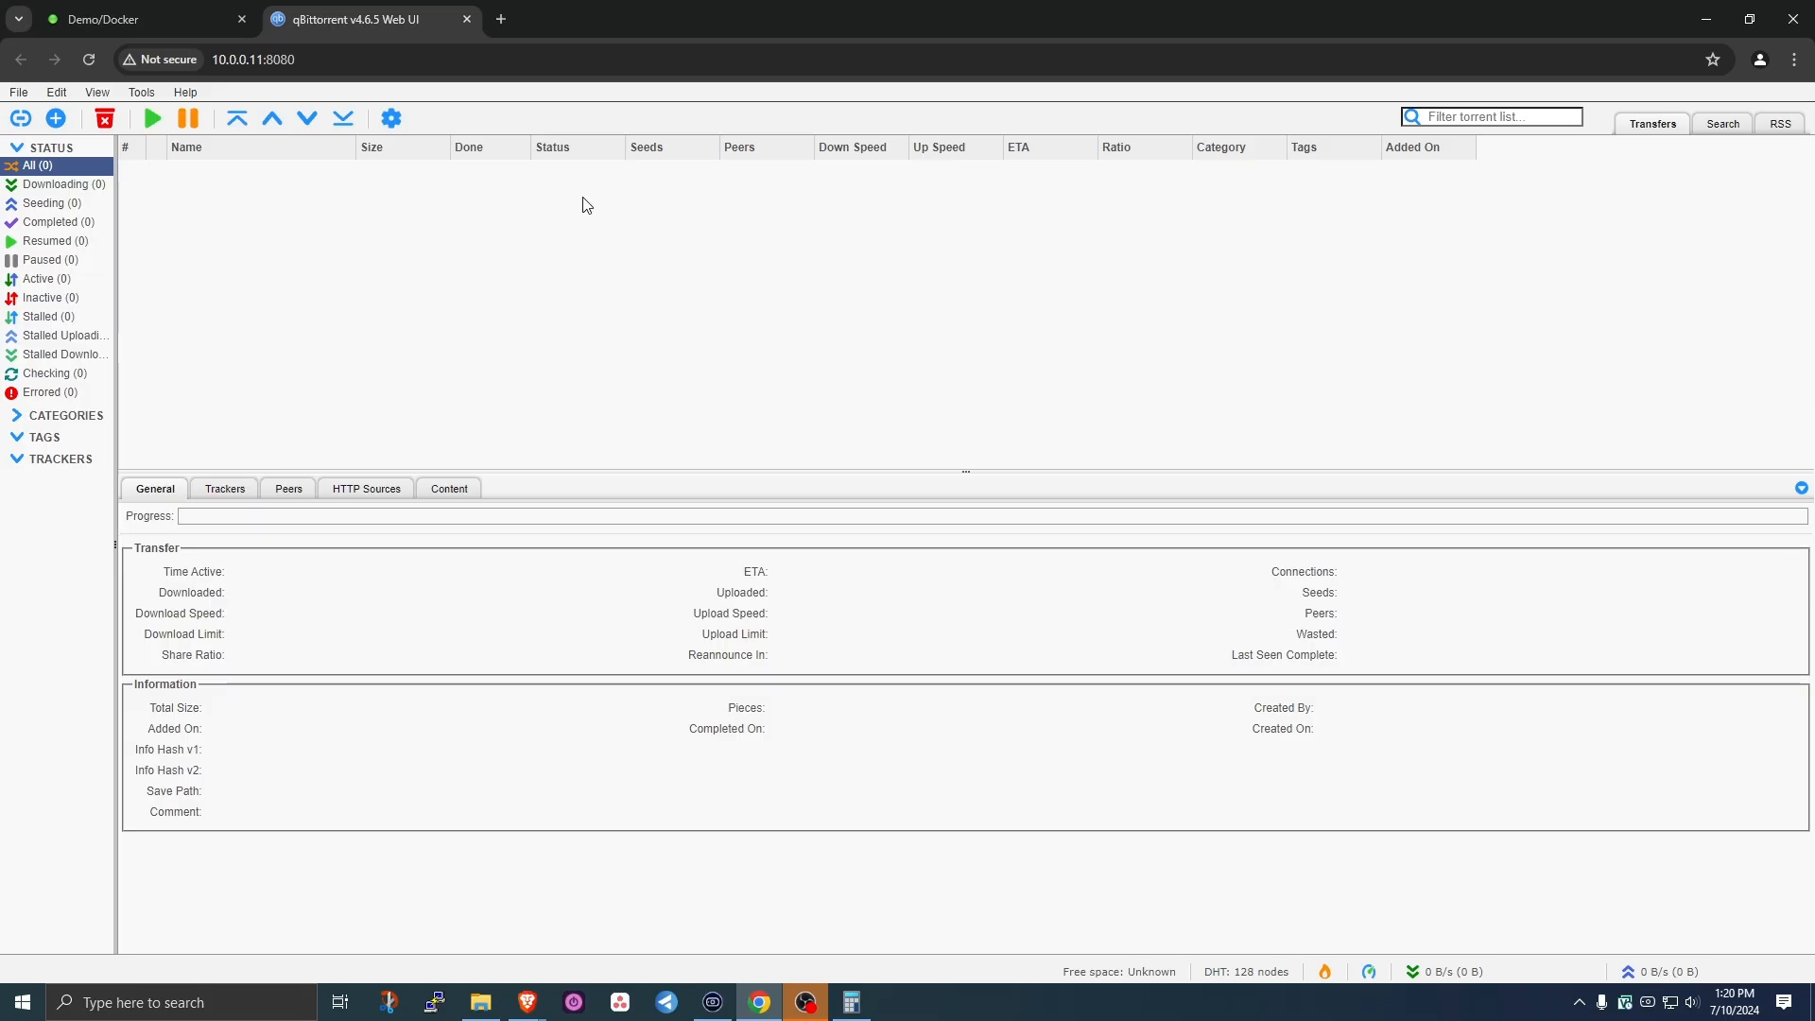
- Run a speedtest.net test (347.99 Mbps down, 9.31 Mbps up) and block location access
left_click(502, 20)
left_click(513, 59)
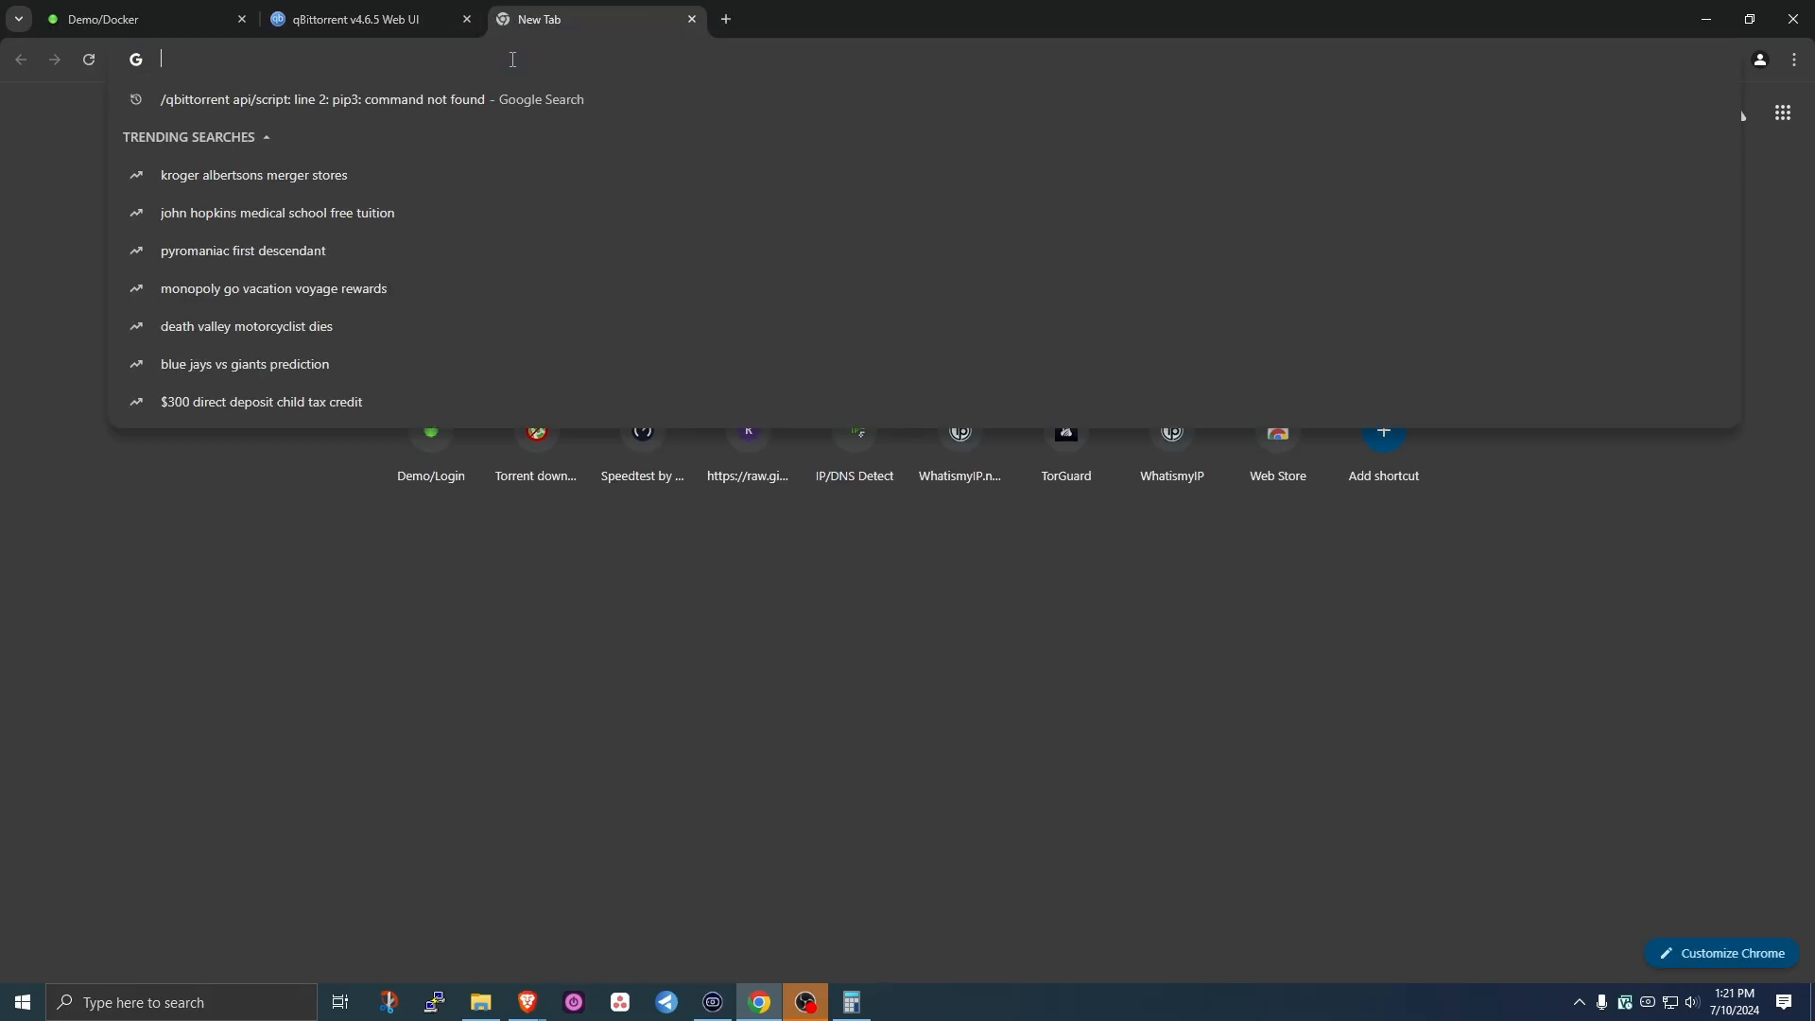
type("speedtest.net")
key("Return")
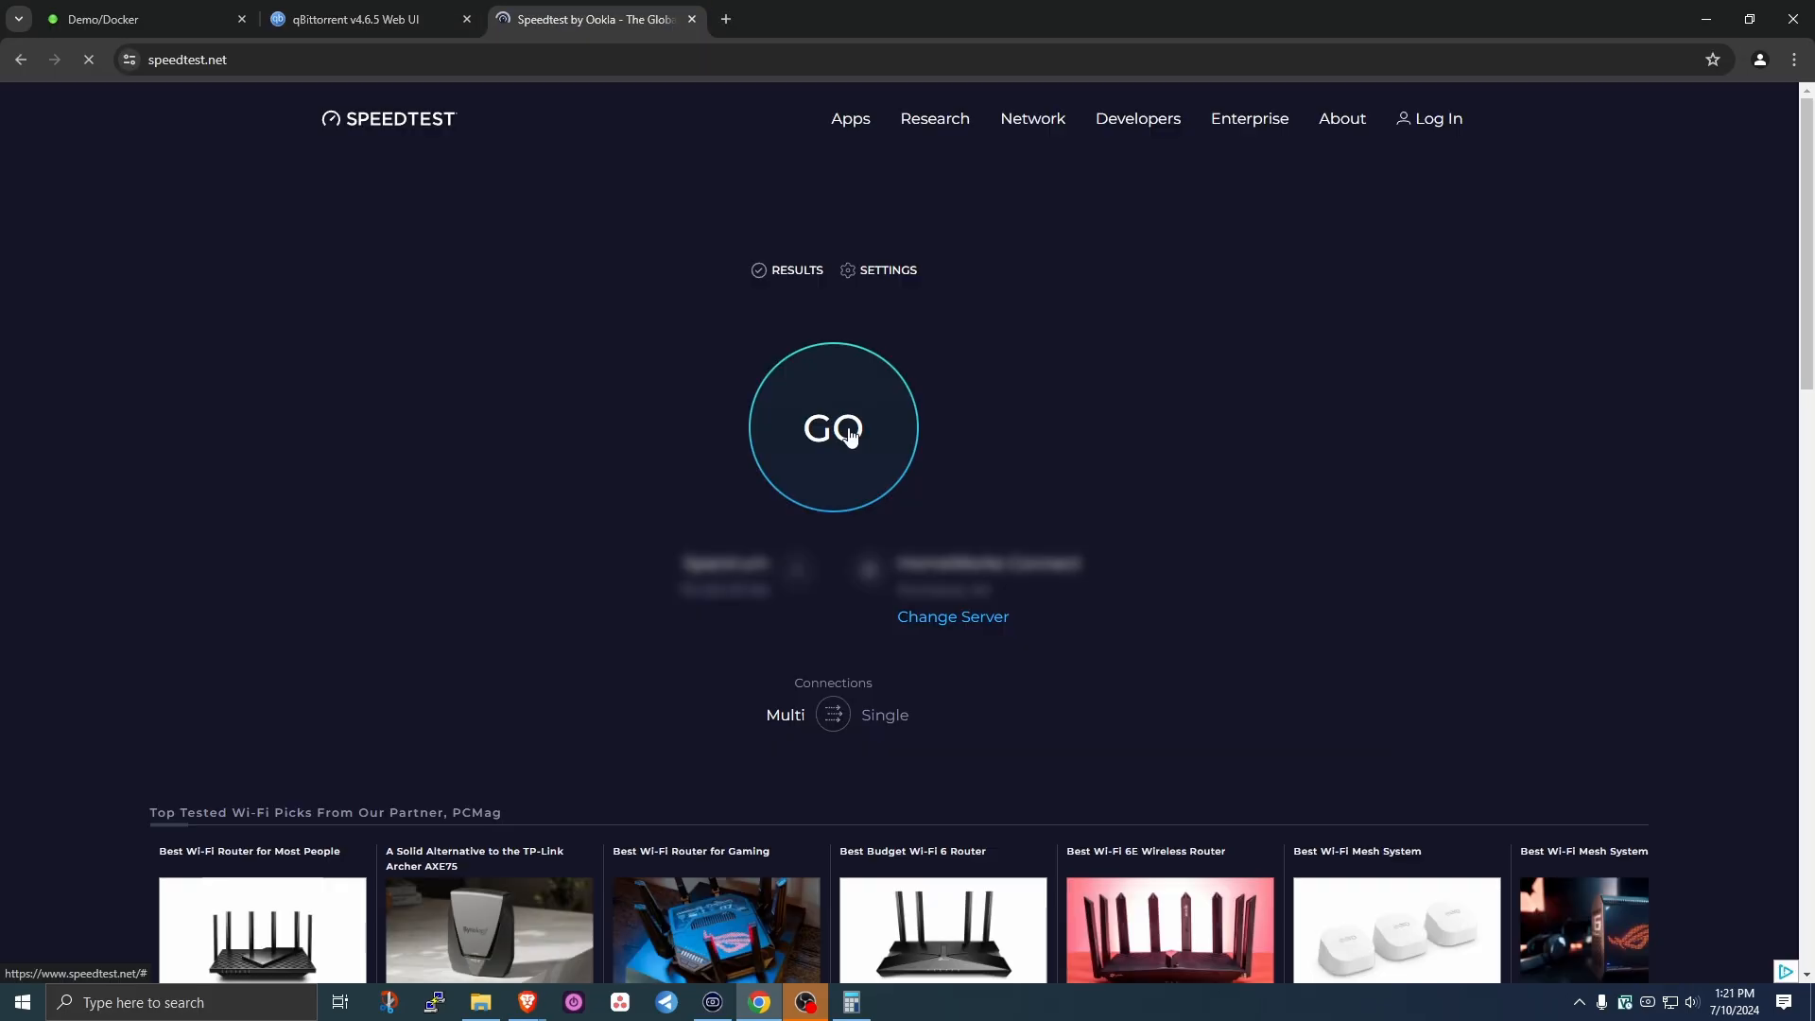
left_click(849, 431)
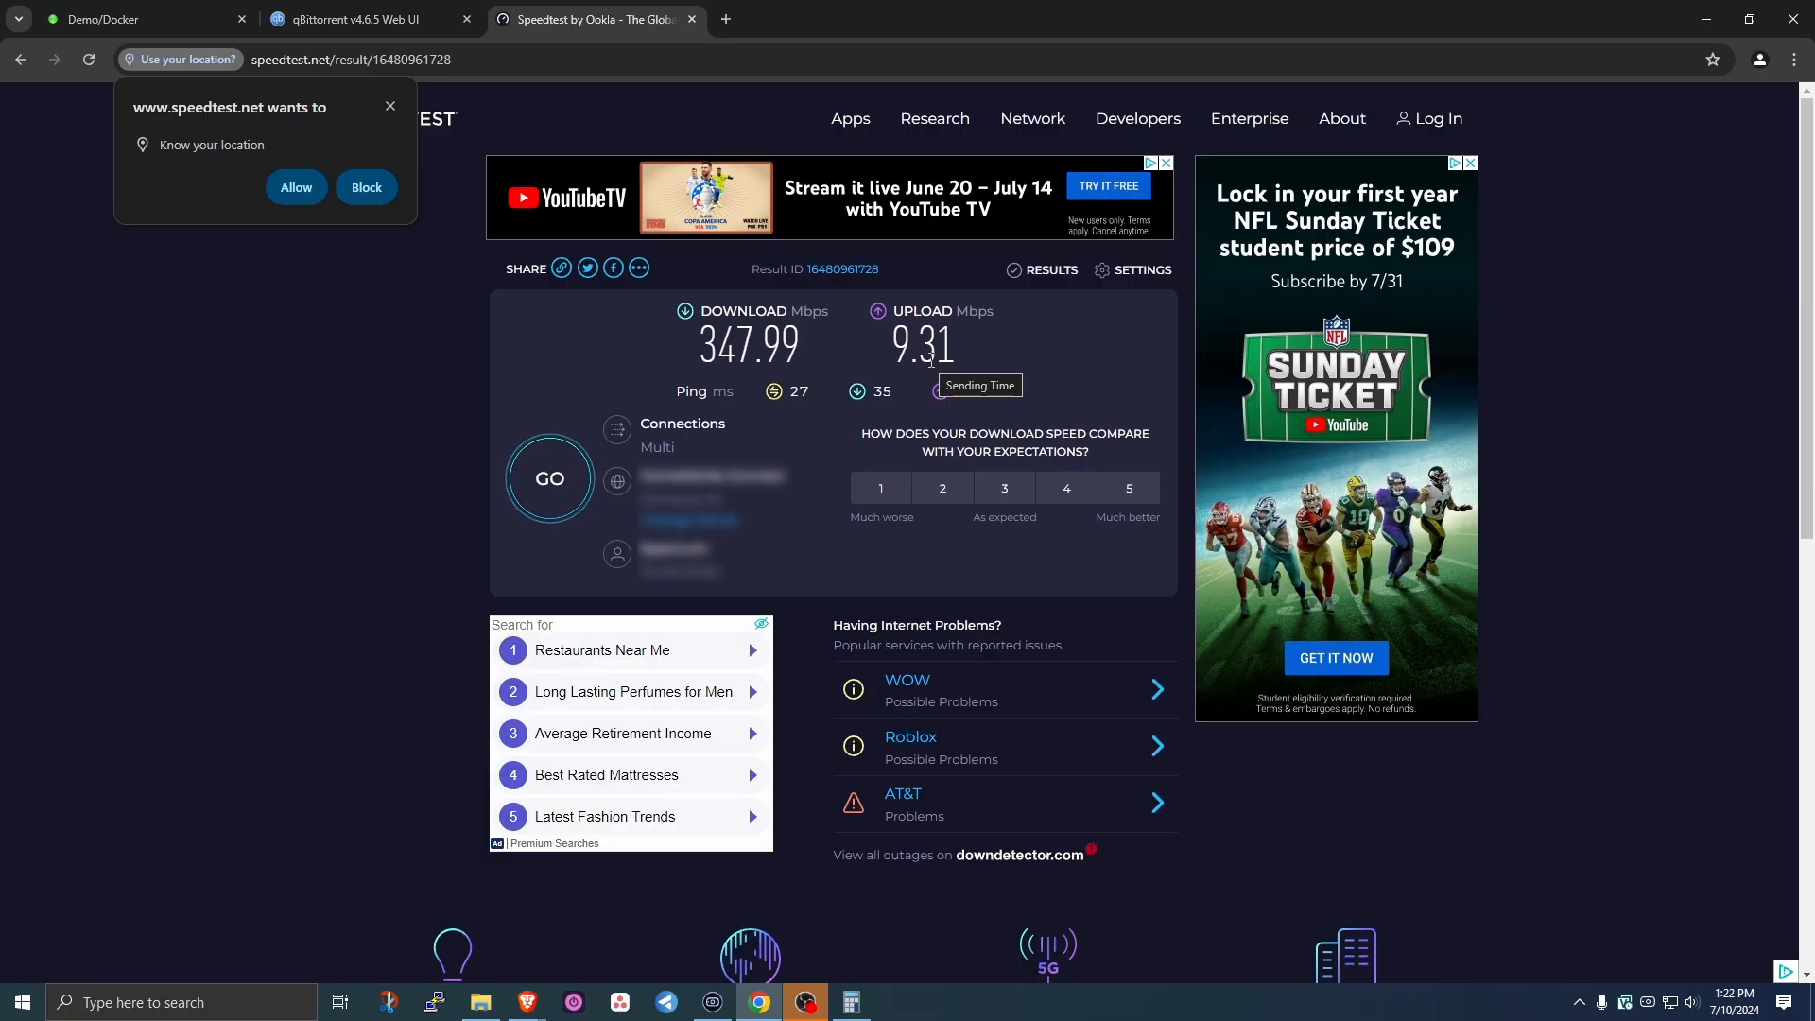
left_click(367, 187)
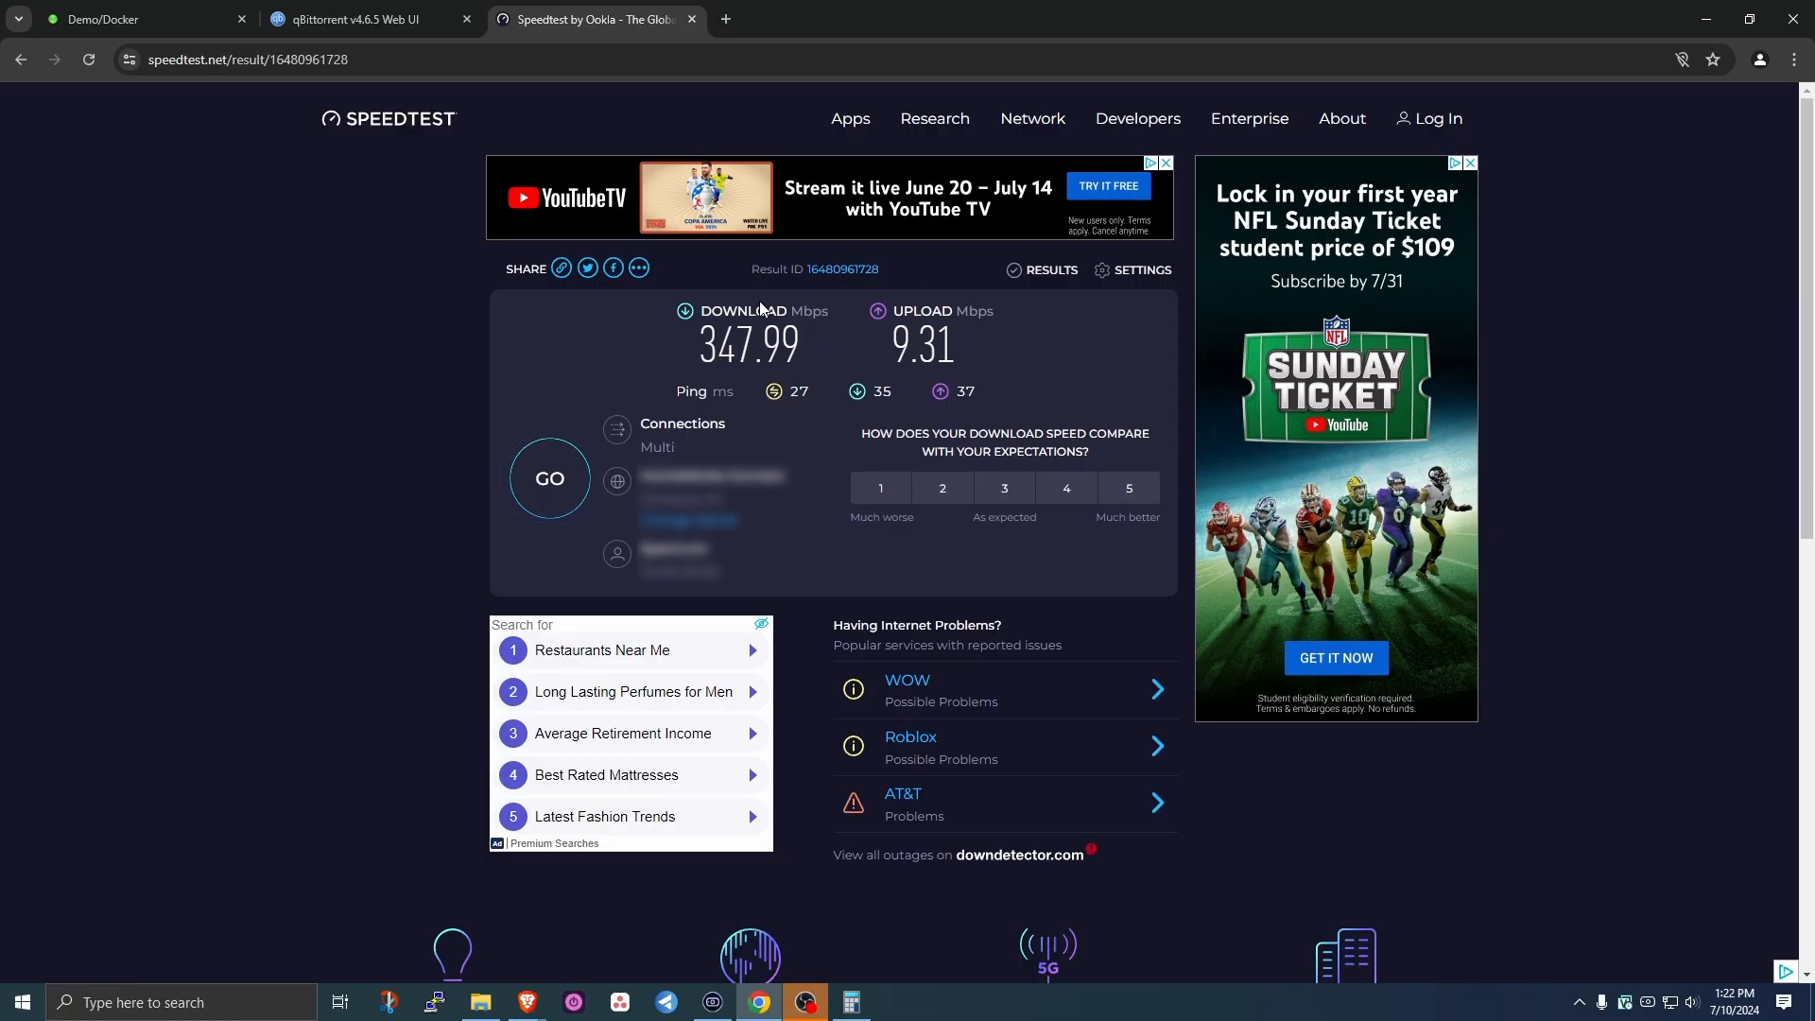
- Calculate 350 × 0.75 = 262.5 in Calculator, then return to the qBittorrent tab
left_click(850, 1004)
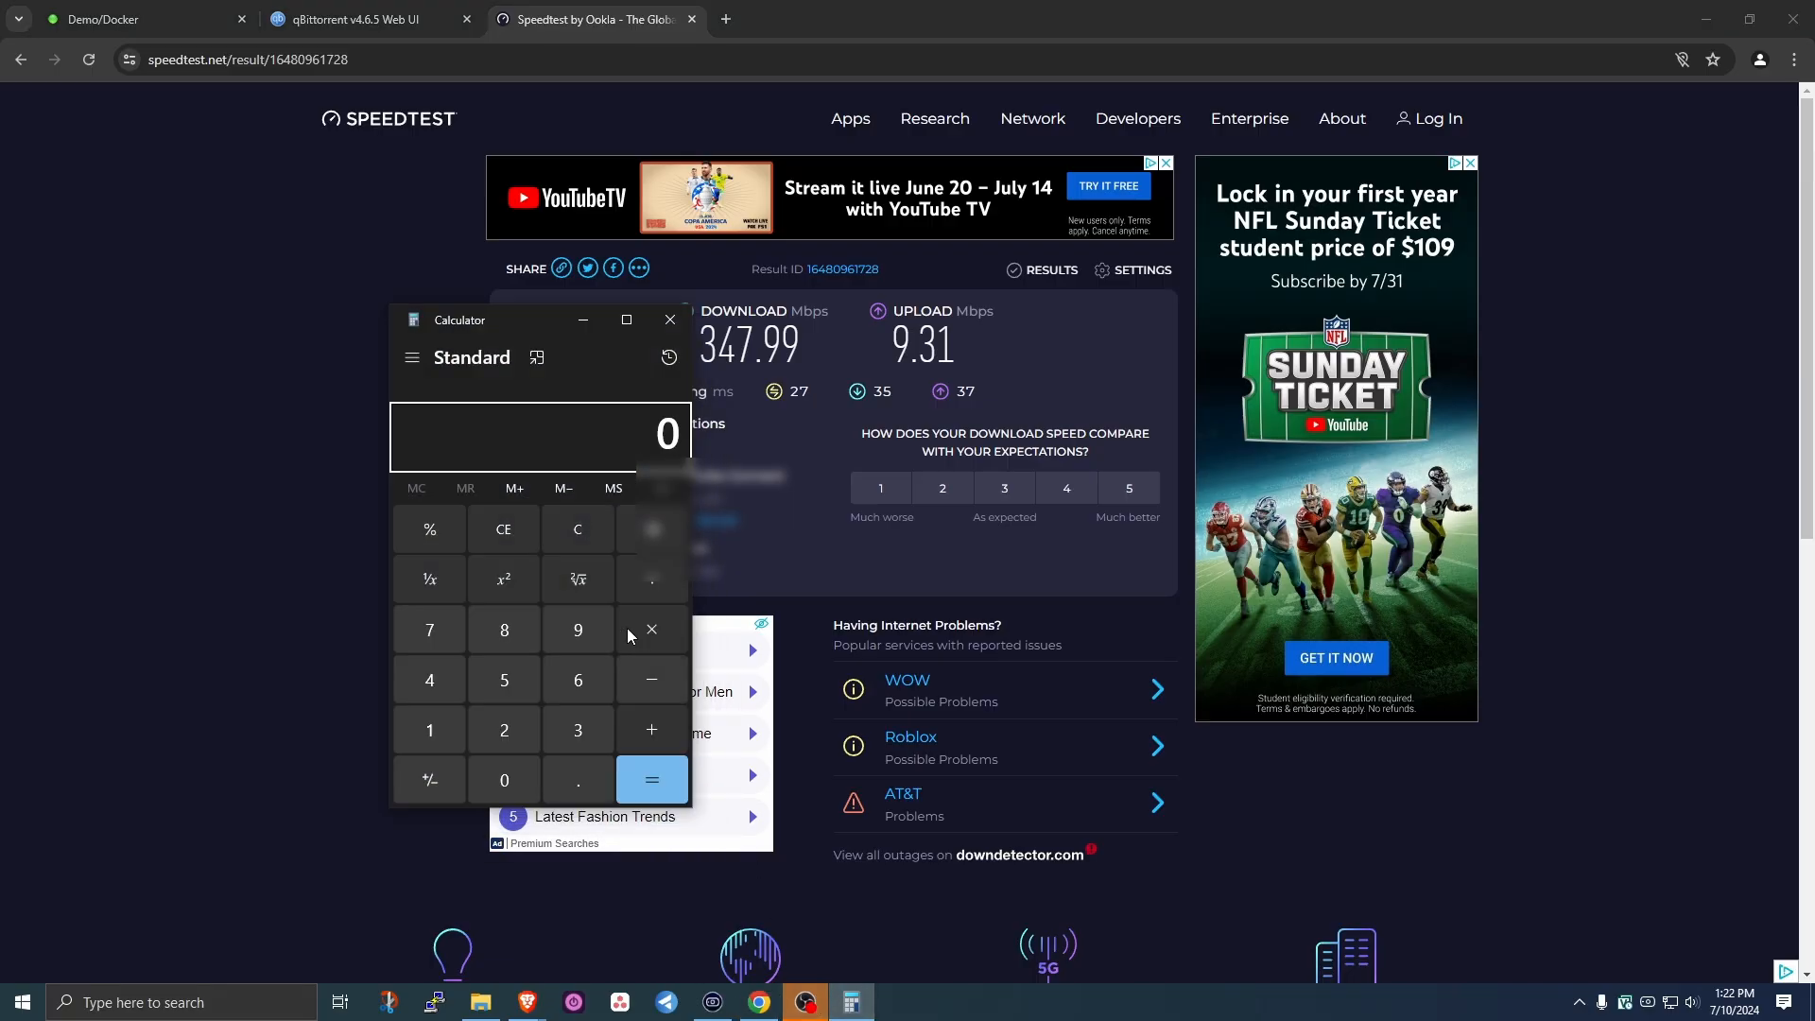
left_click_drag(530, 321, 307, 253)
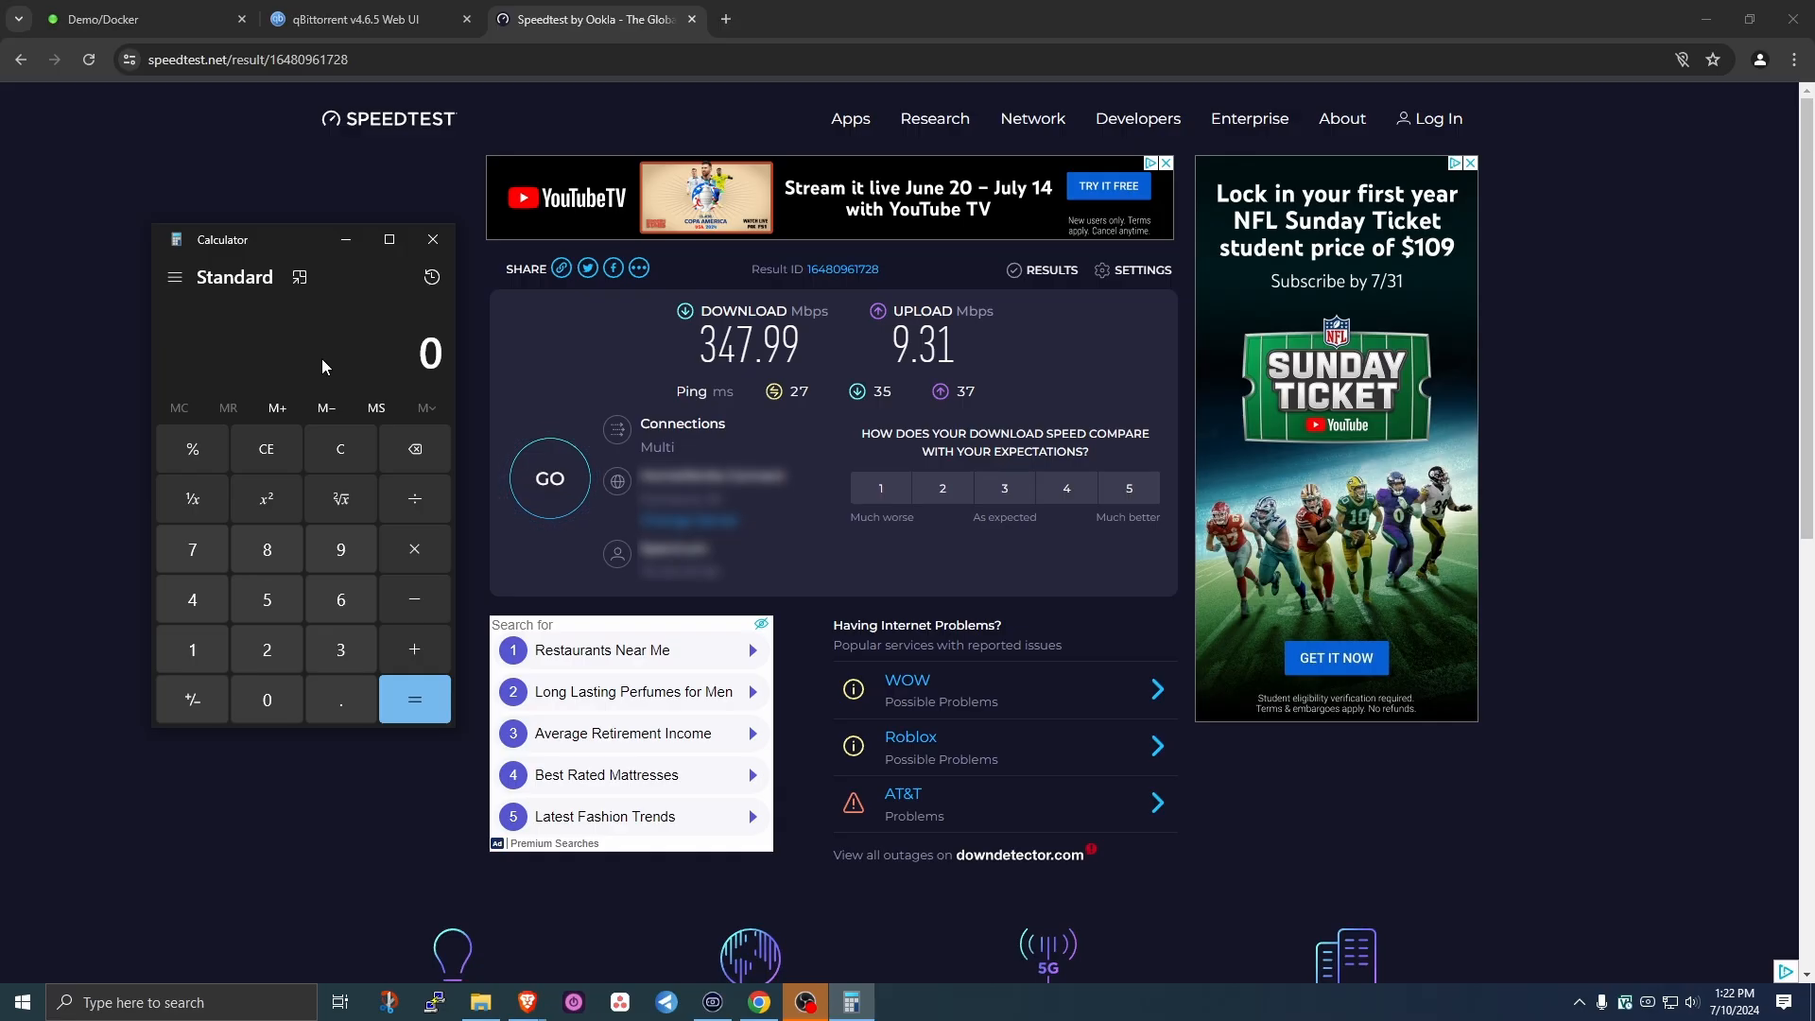
type("350*")
type("0.75")
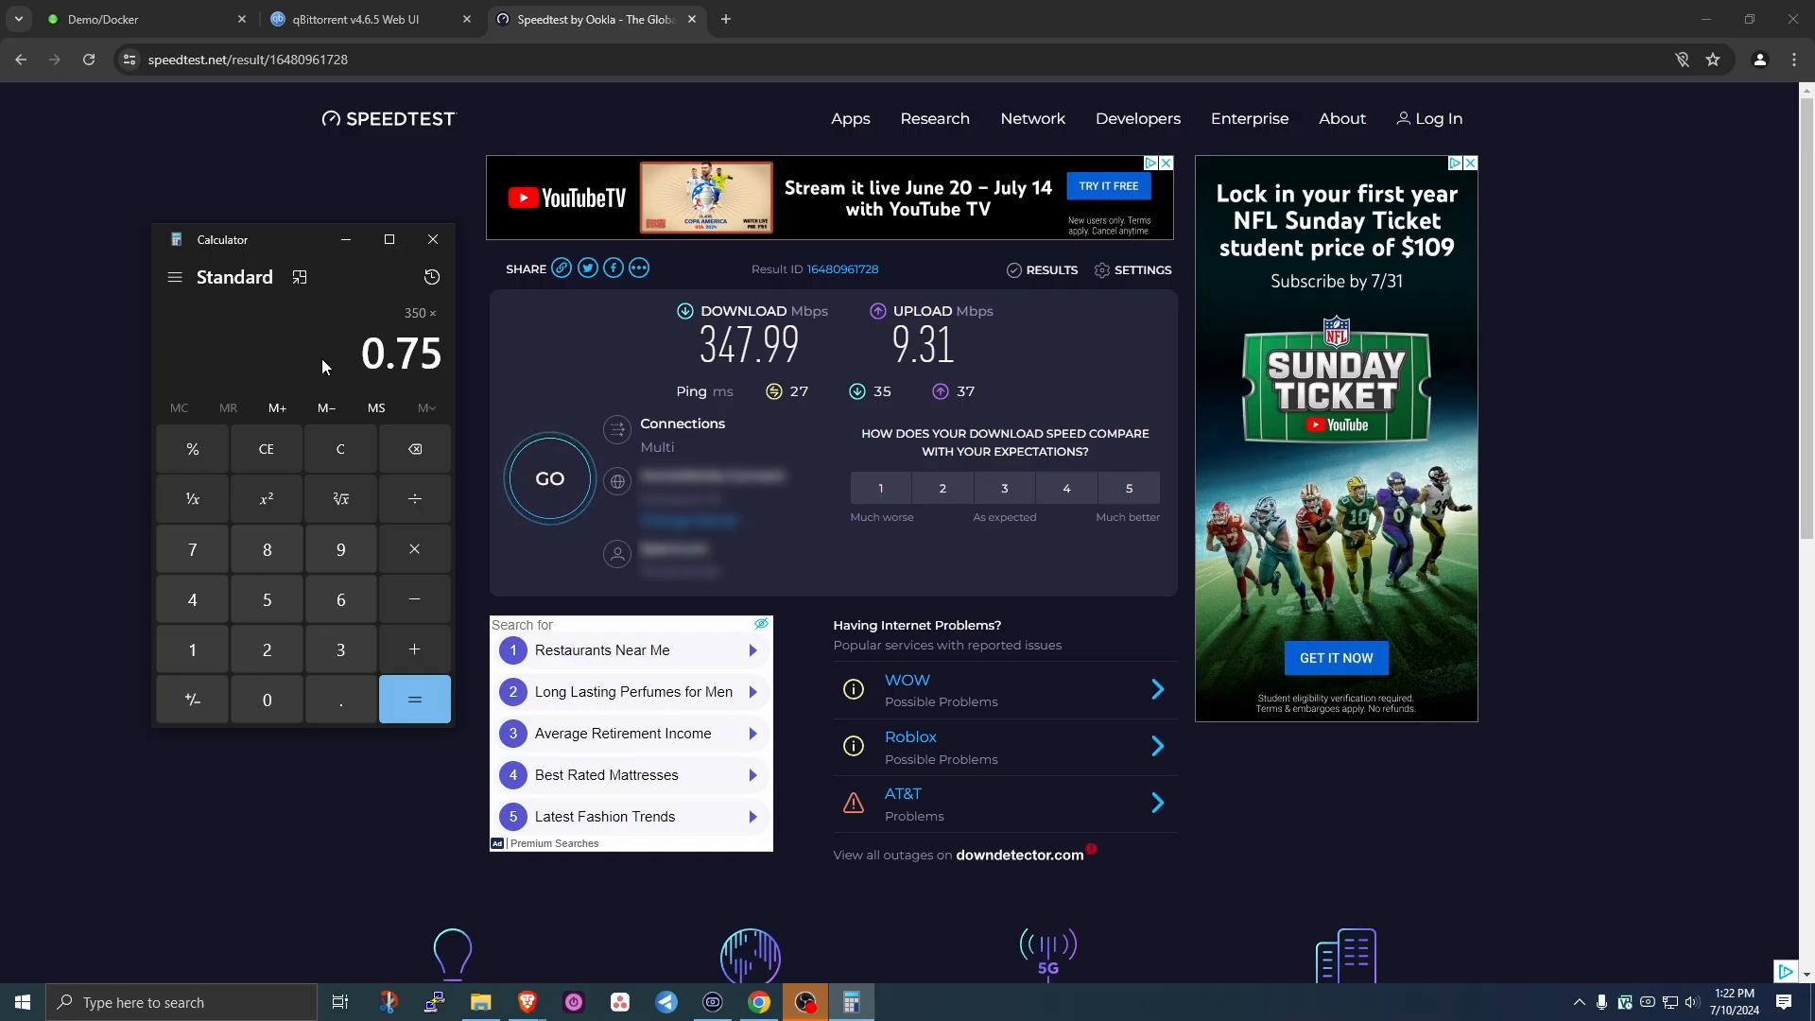
key("Return")
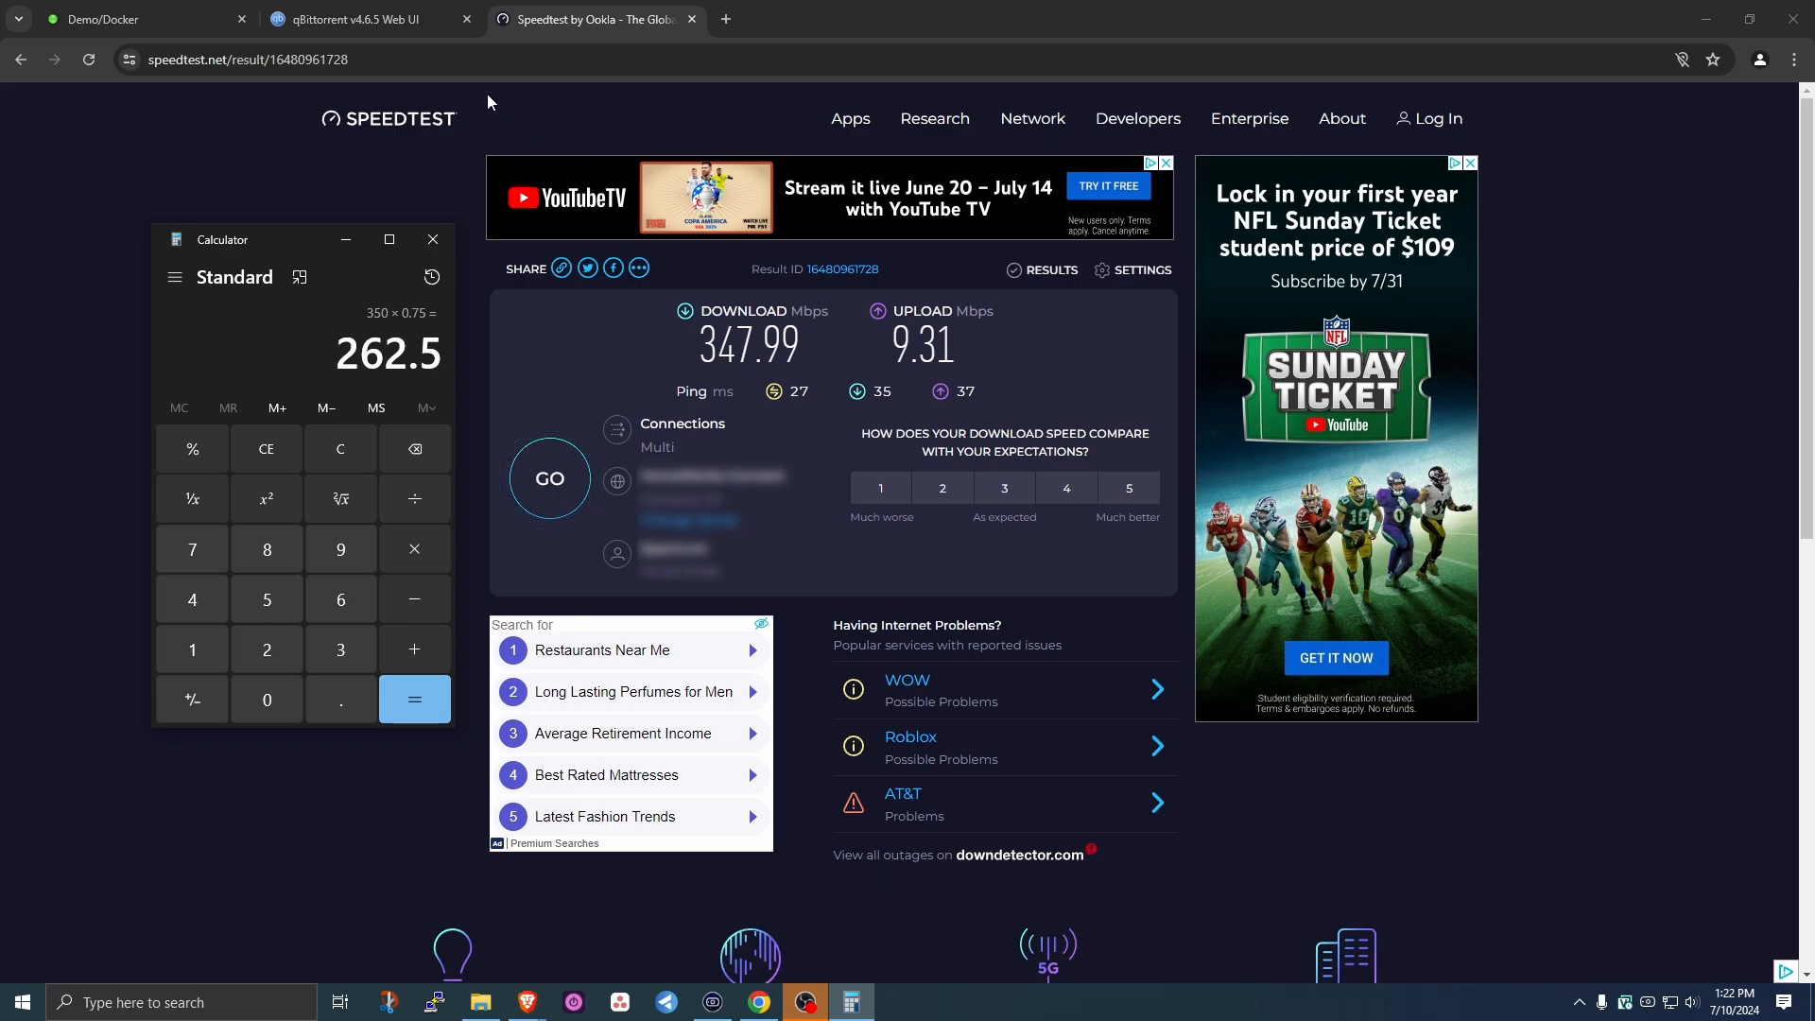
left_click(355, 19)
- Open qBittorrent's Options and show the Speed limit settings
left_click(147, 94)
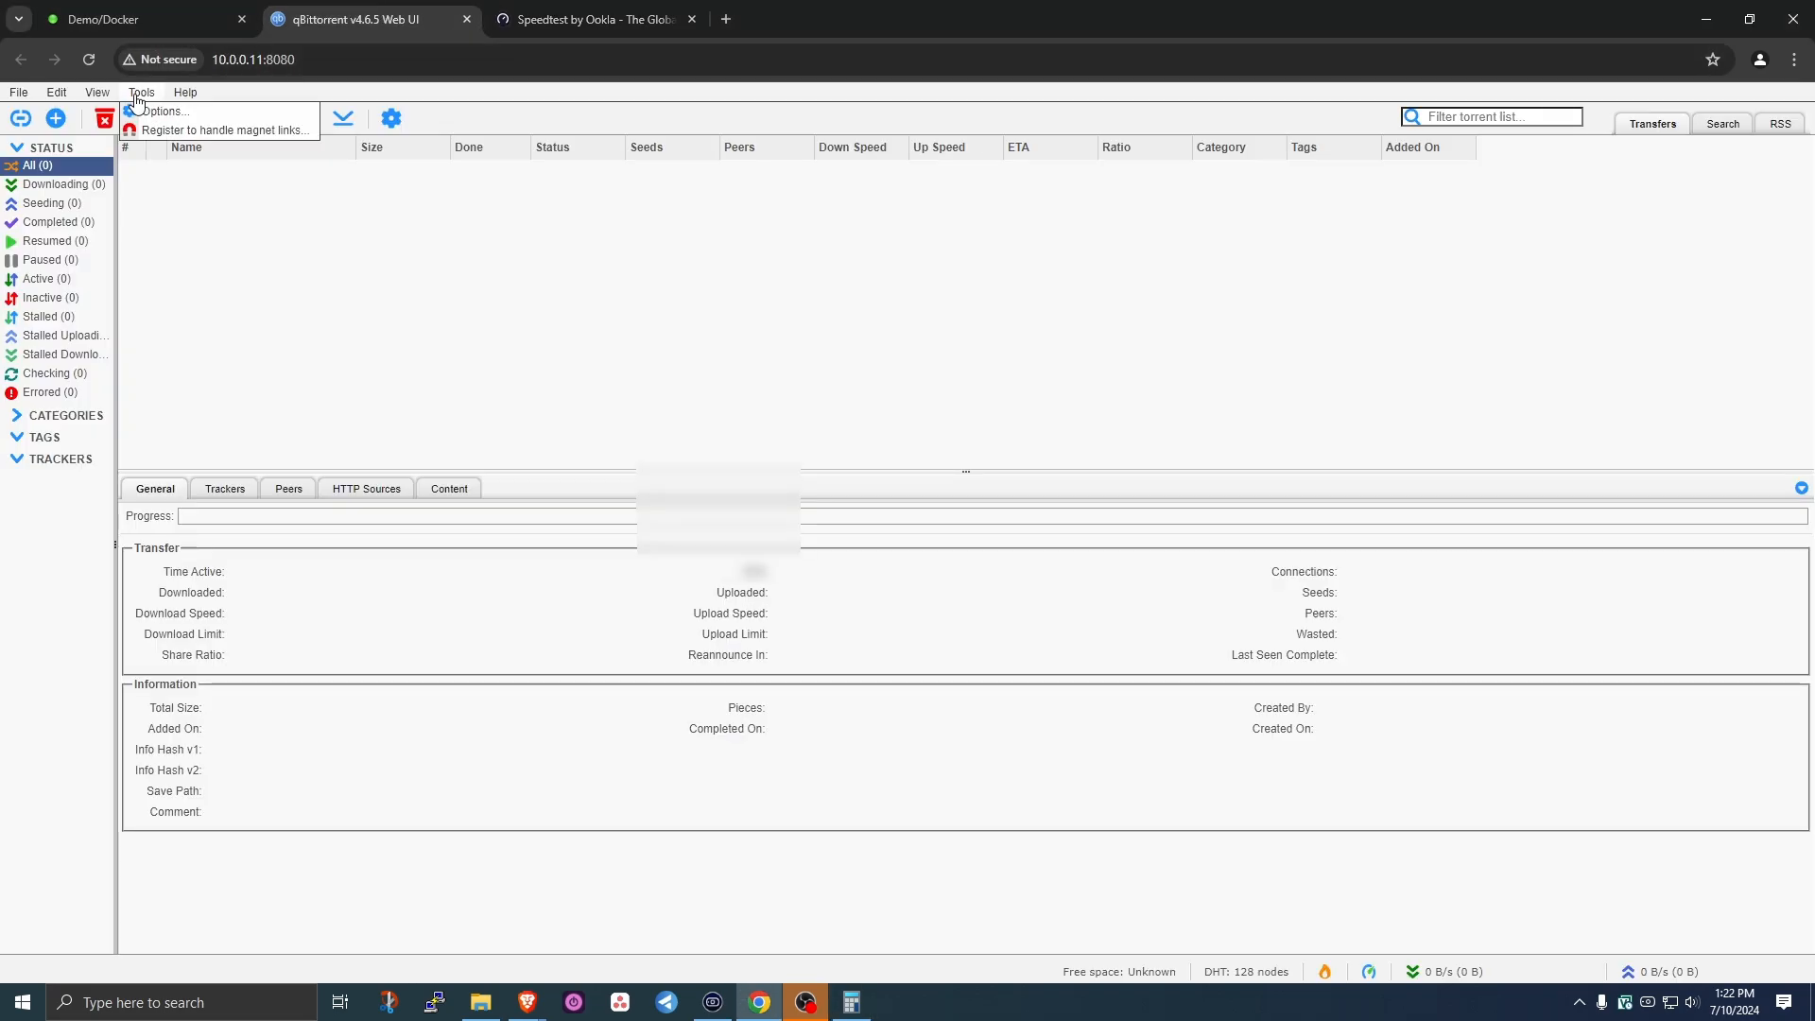
left_click(152, 113)
left_click(776, 249)
scroll(813, 413, "down", 5)
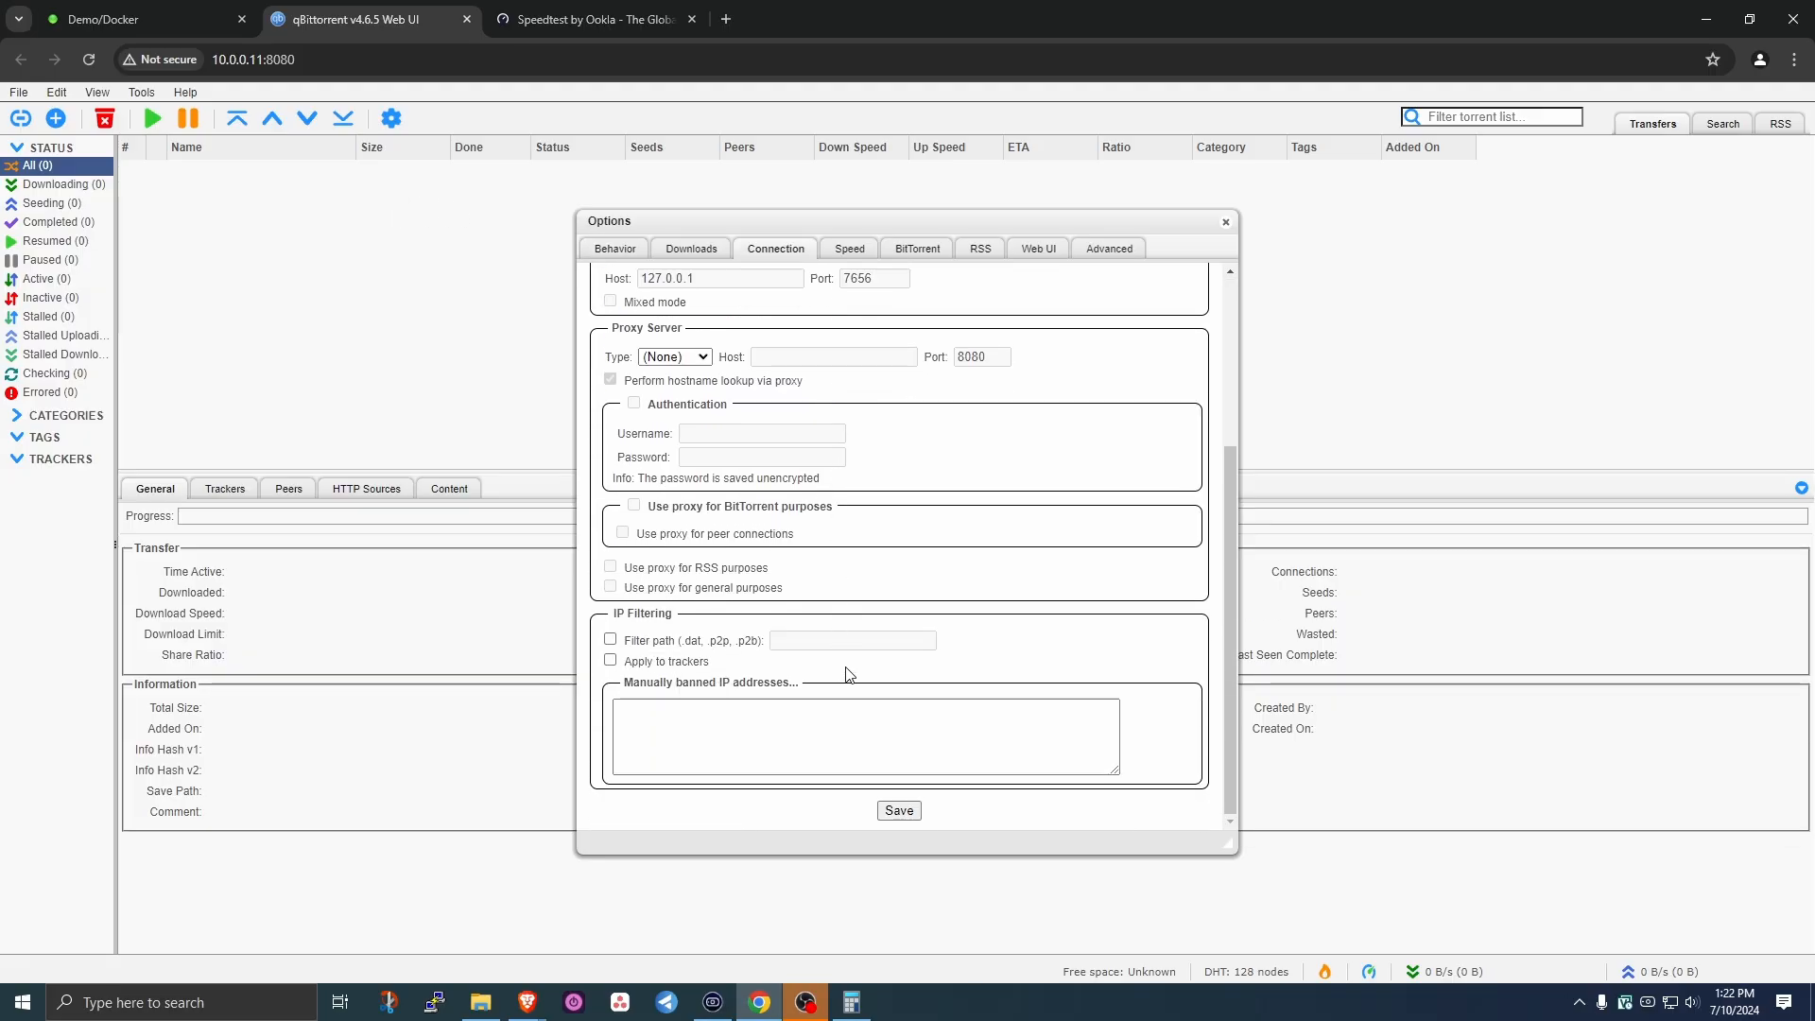
scroll(842, 676, "up", 5)
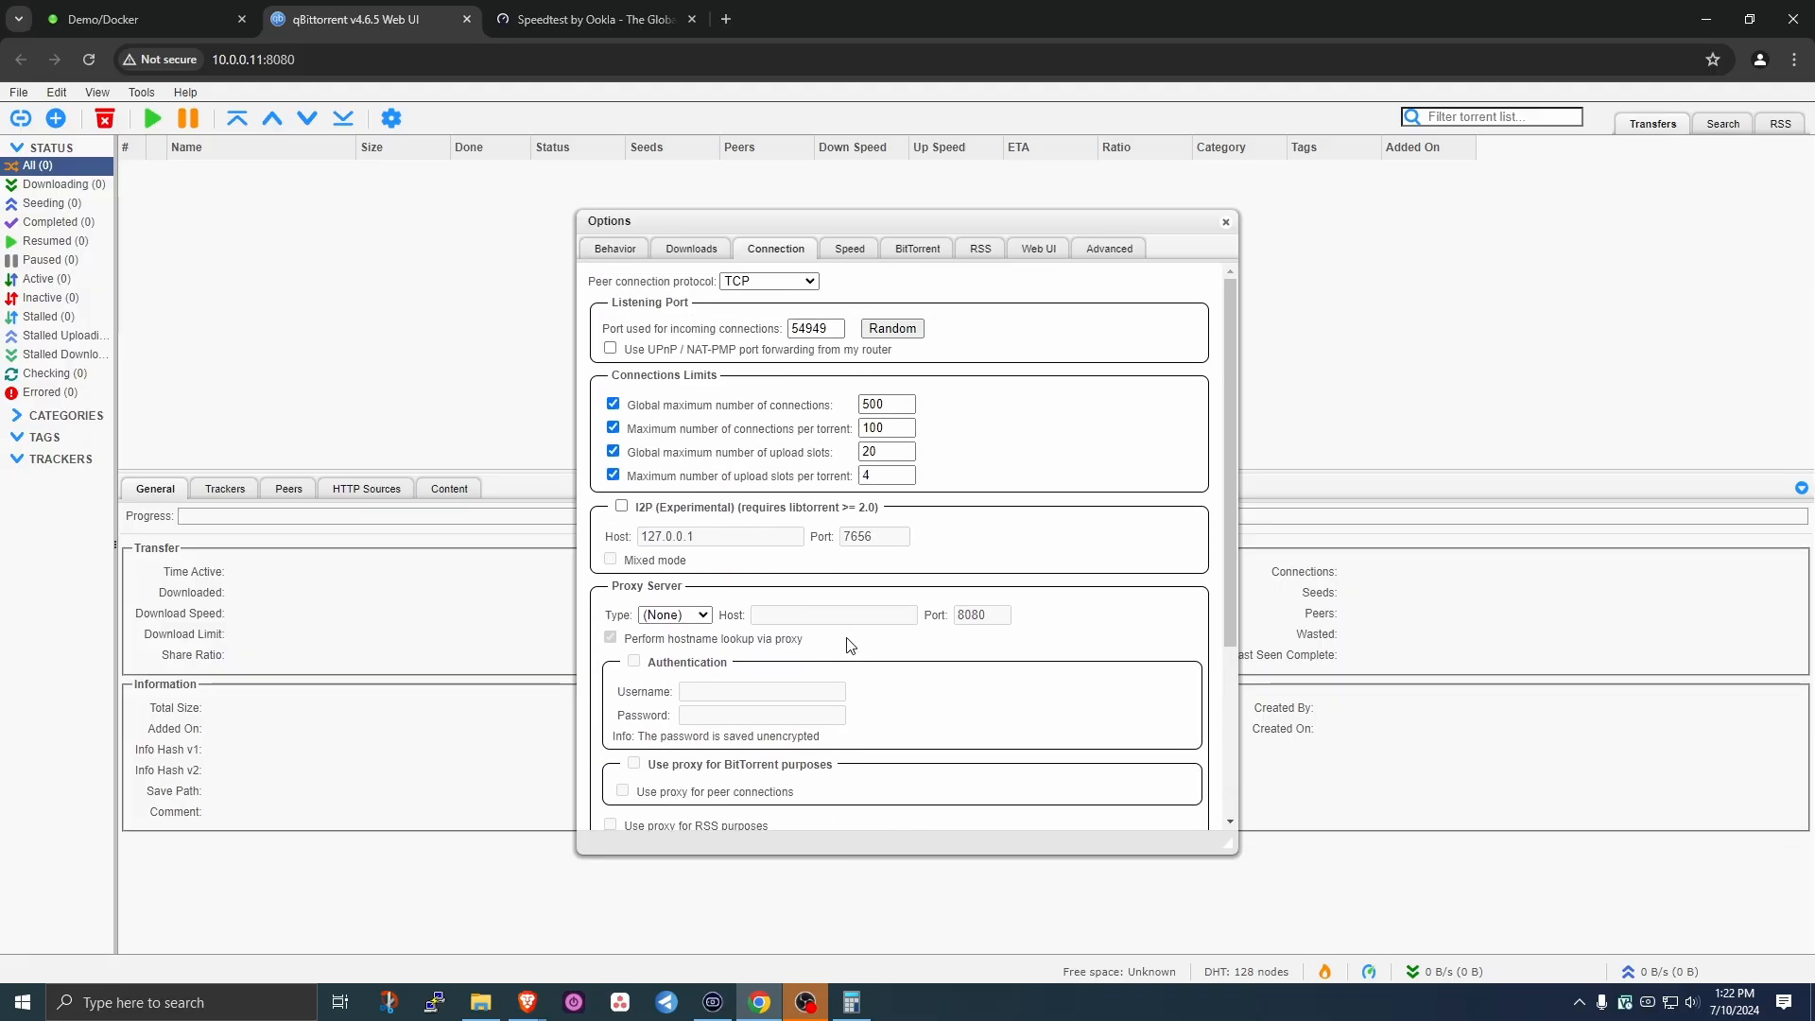
left_click(849, 251)
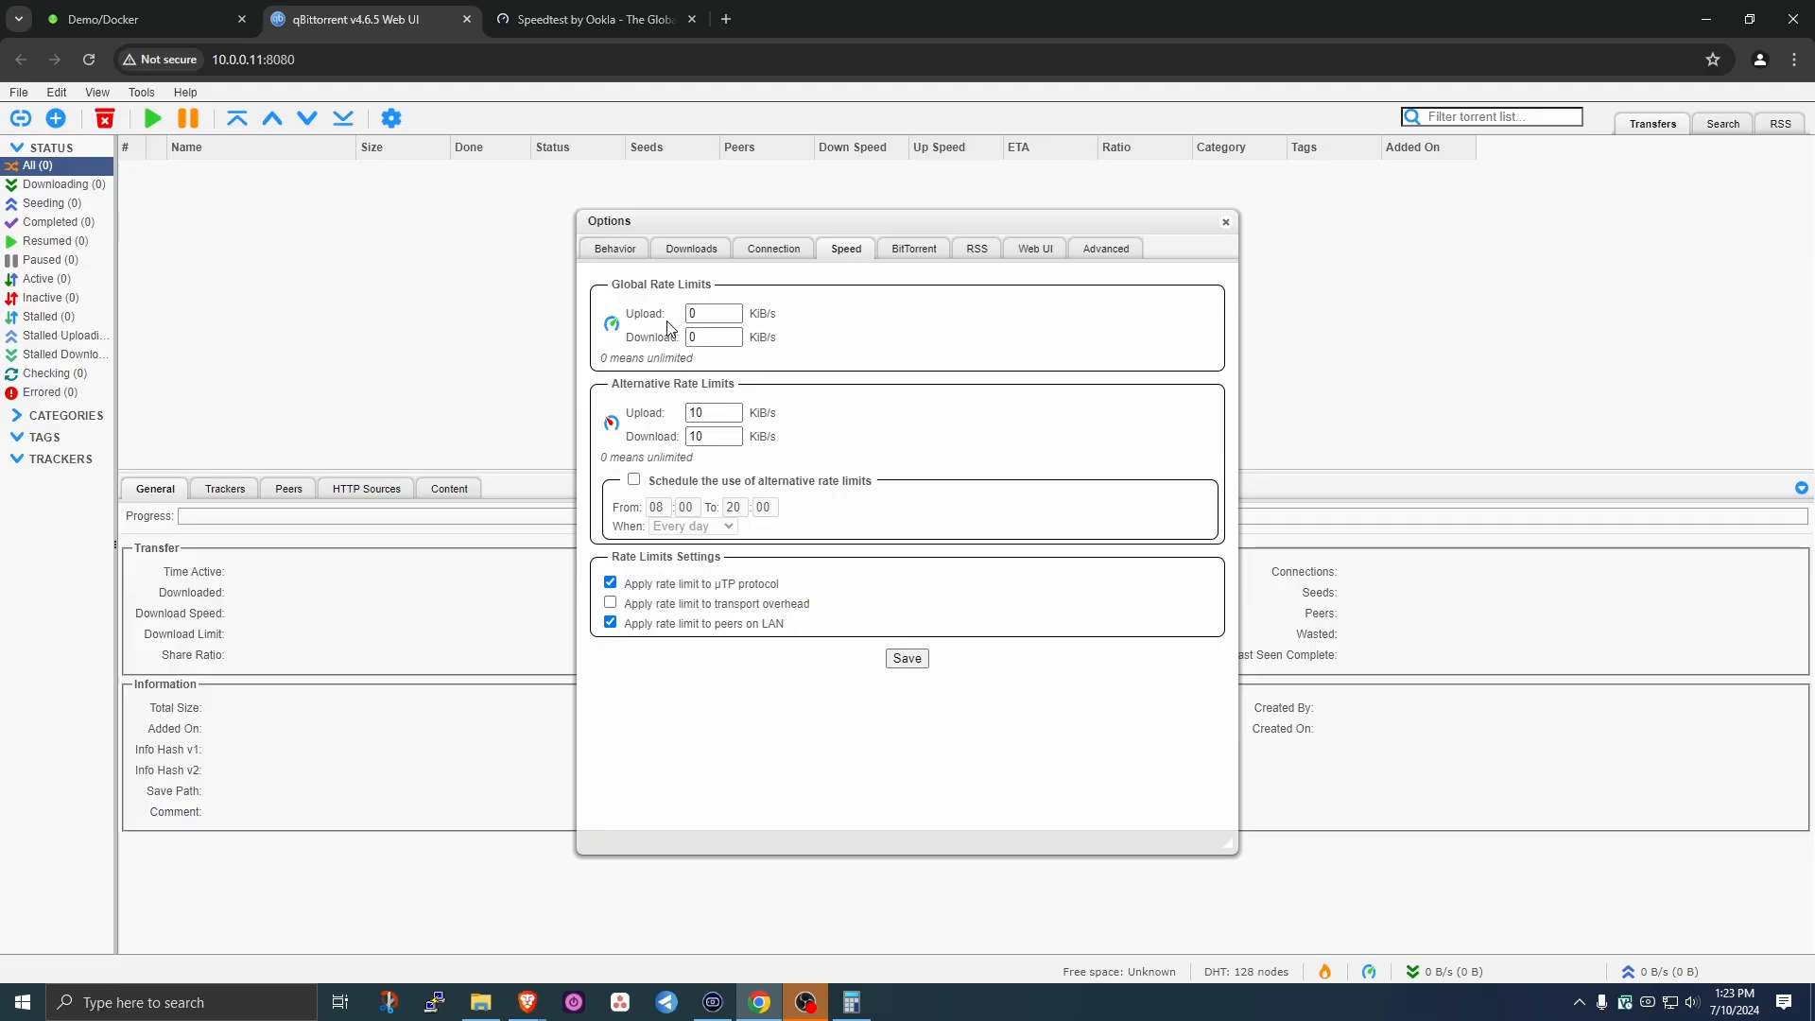
- Multiply 262.5 by 976.6 in Calculator to get 256,357.5
key("alt+Tab")
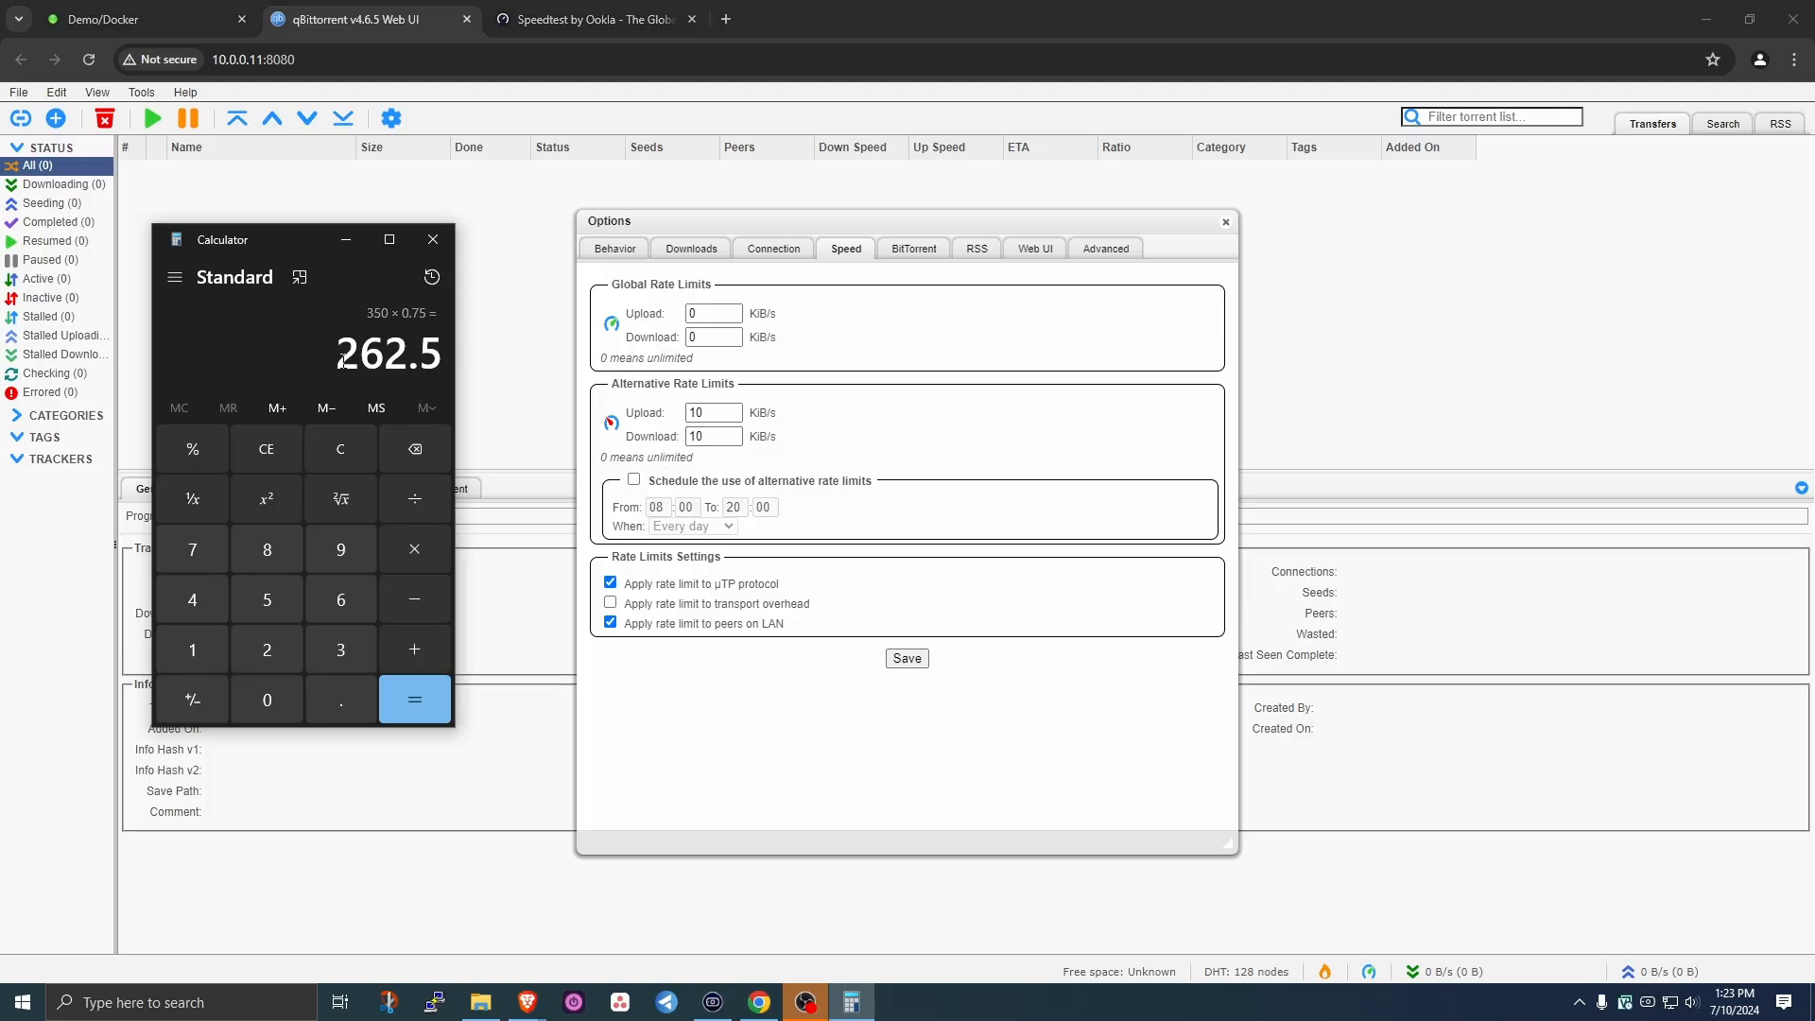
key("asterisk")
type("976.6")
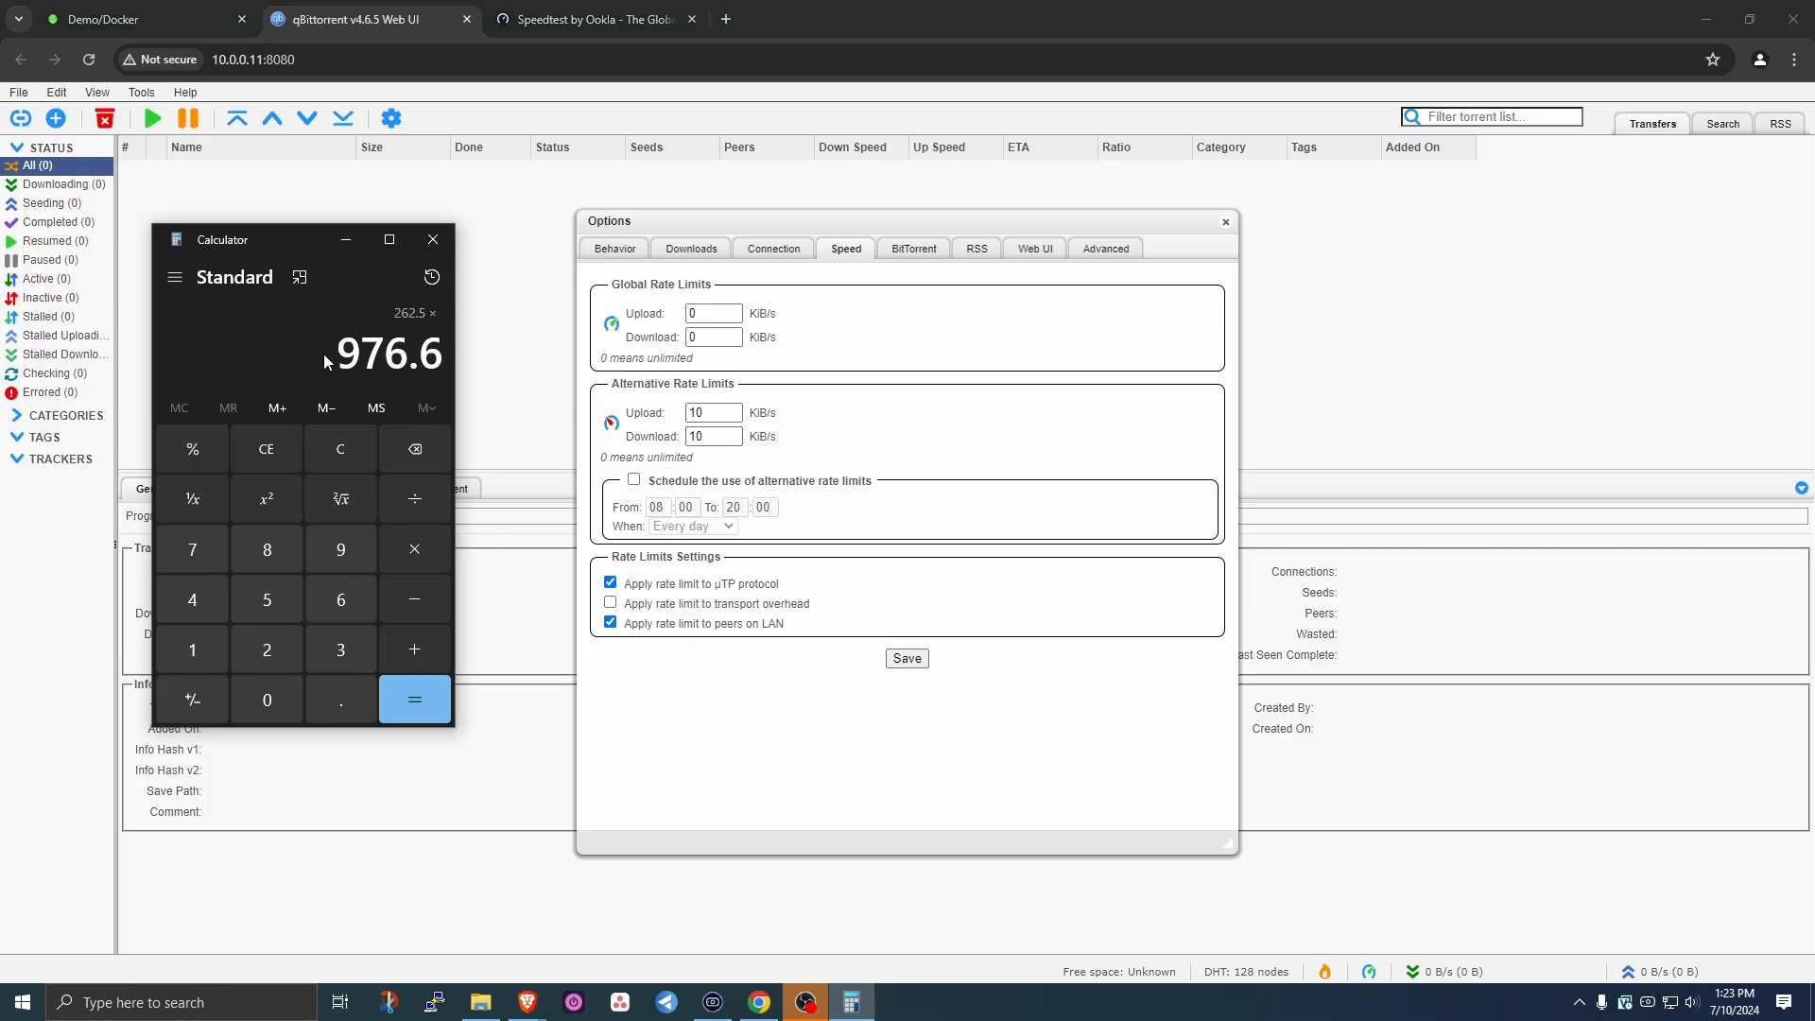
key("Return")
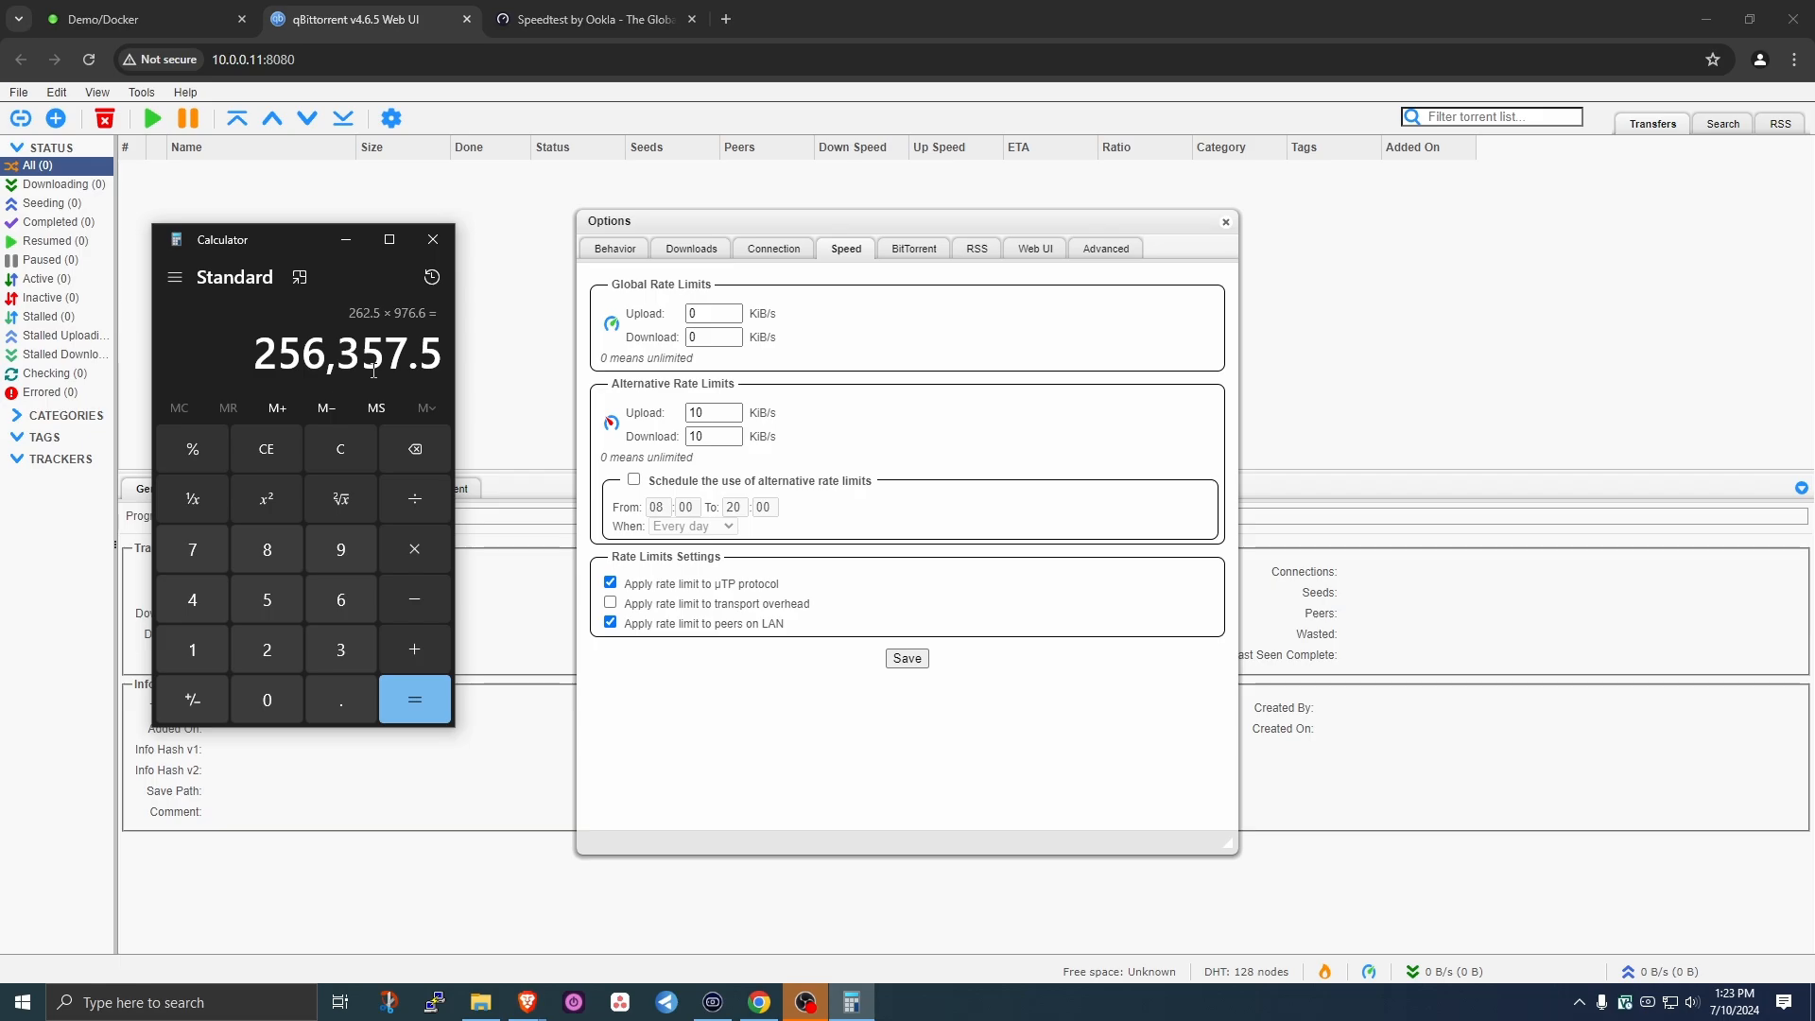
- Work out 75% of the 9.31 Mbps upload speed in Calculator (6.9825)
left_click(600, 19)
key("alt+Tab")
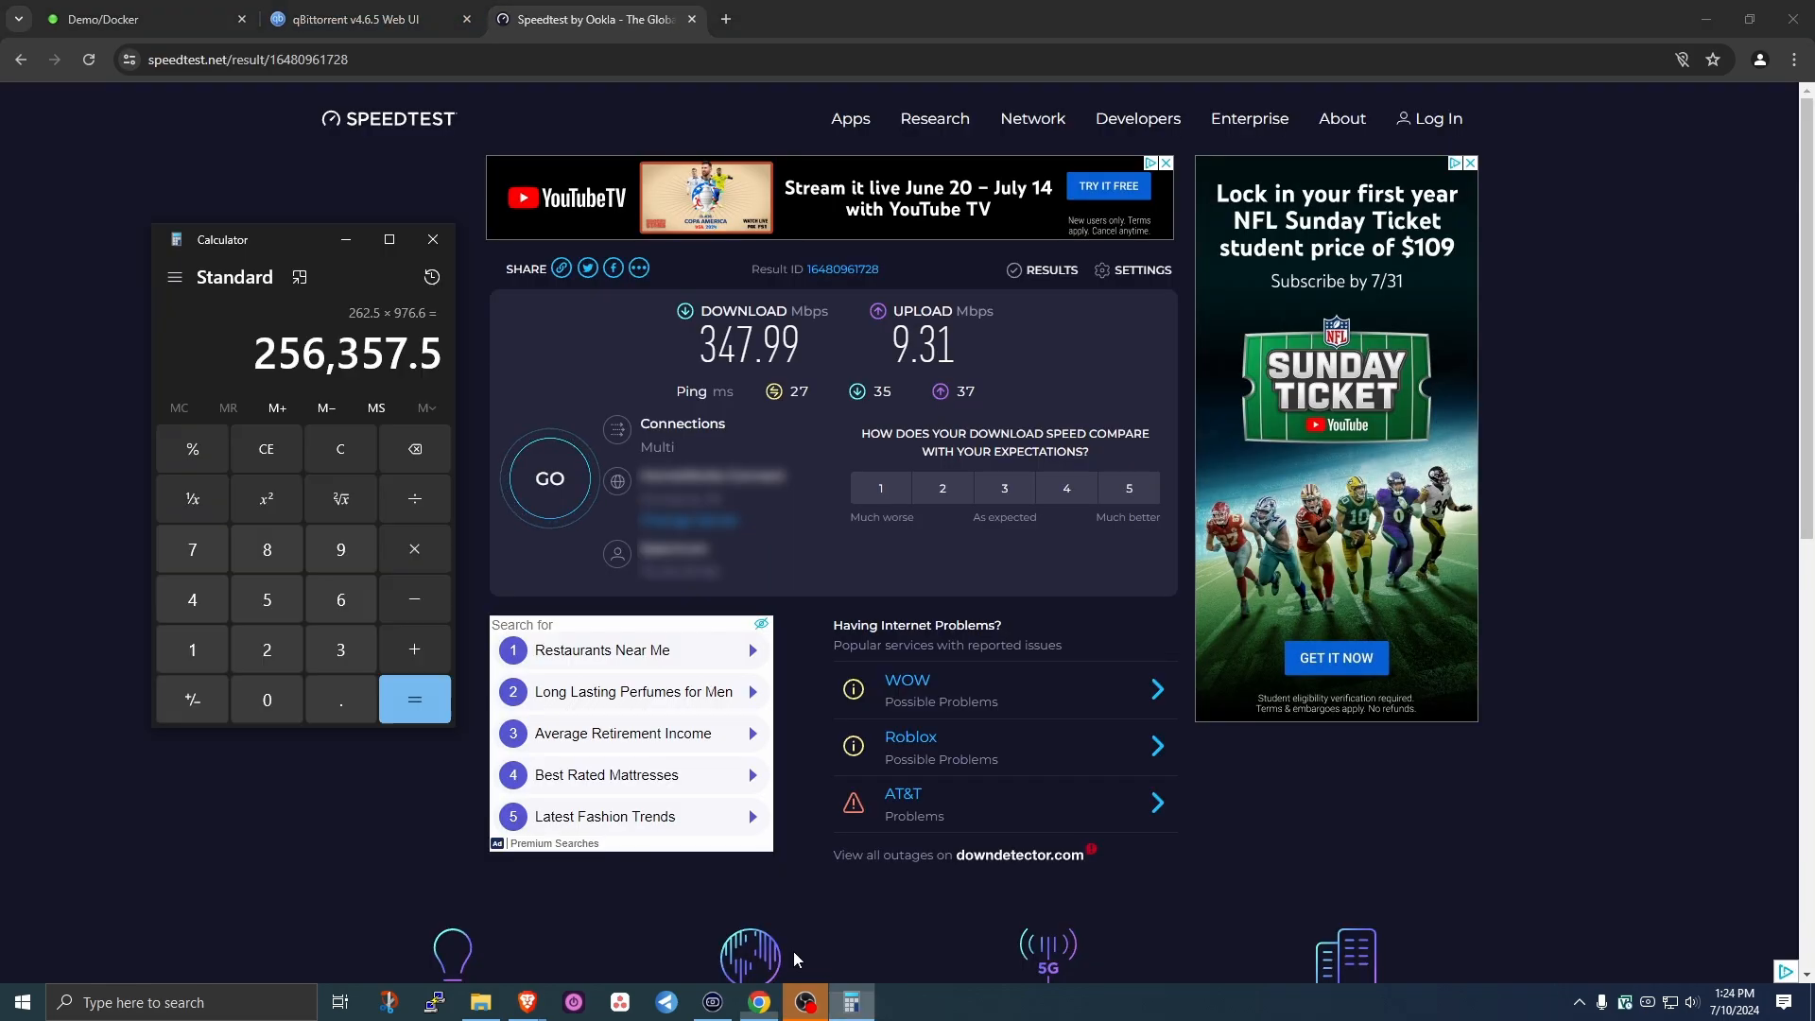
left_click(333, 446)
type("9.31")
key("asterisk")
type("0.75")
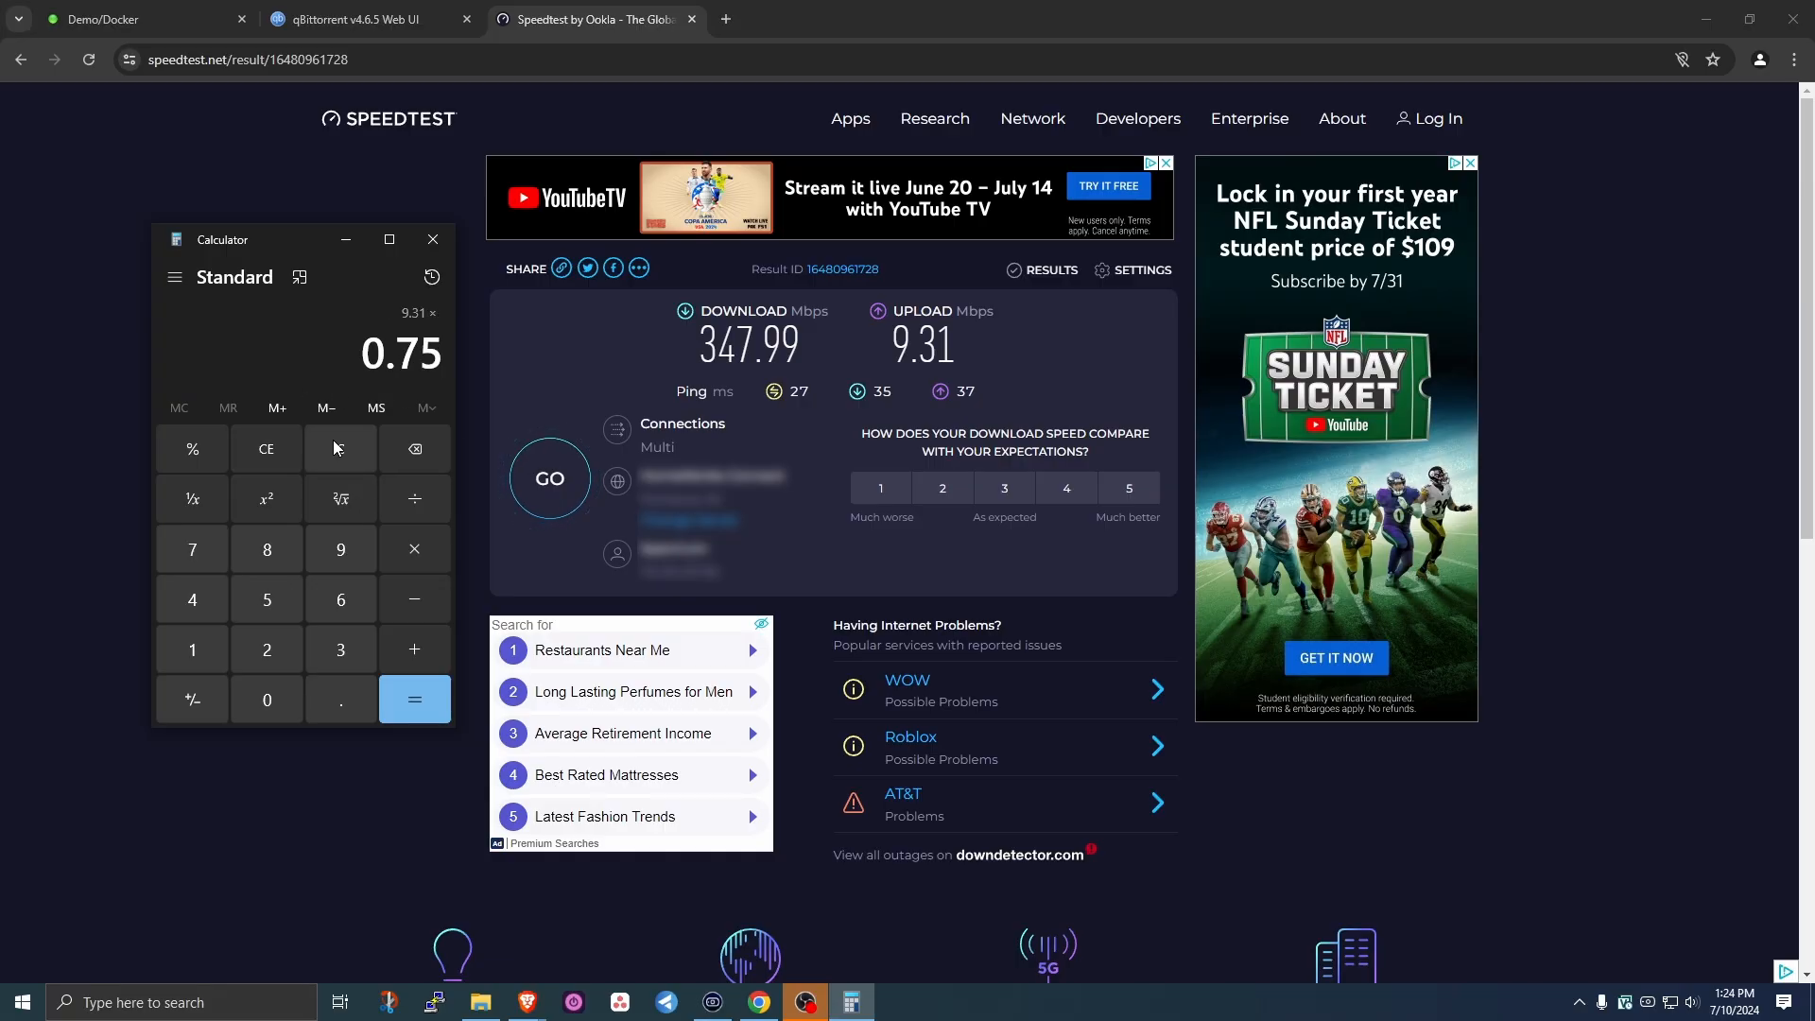
key("Return")
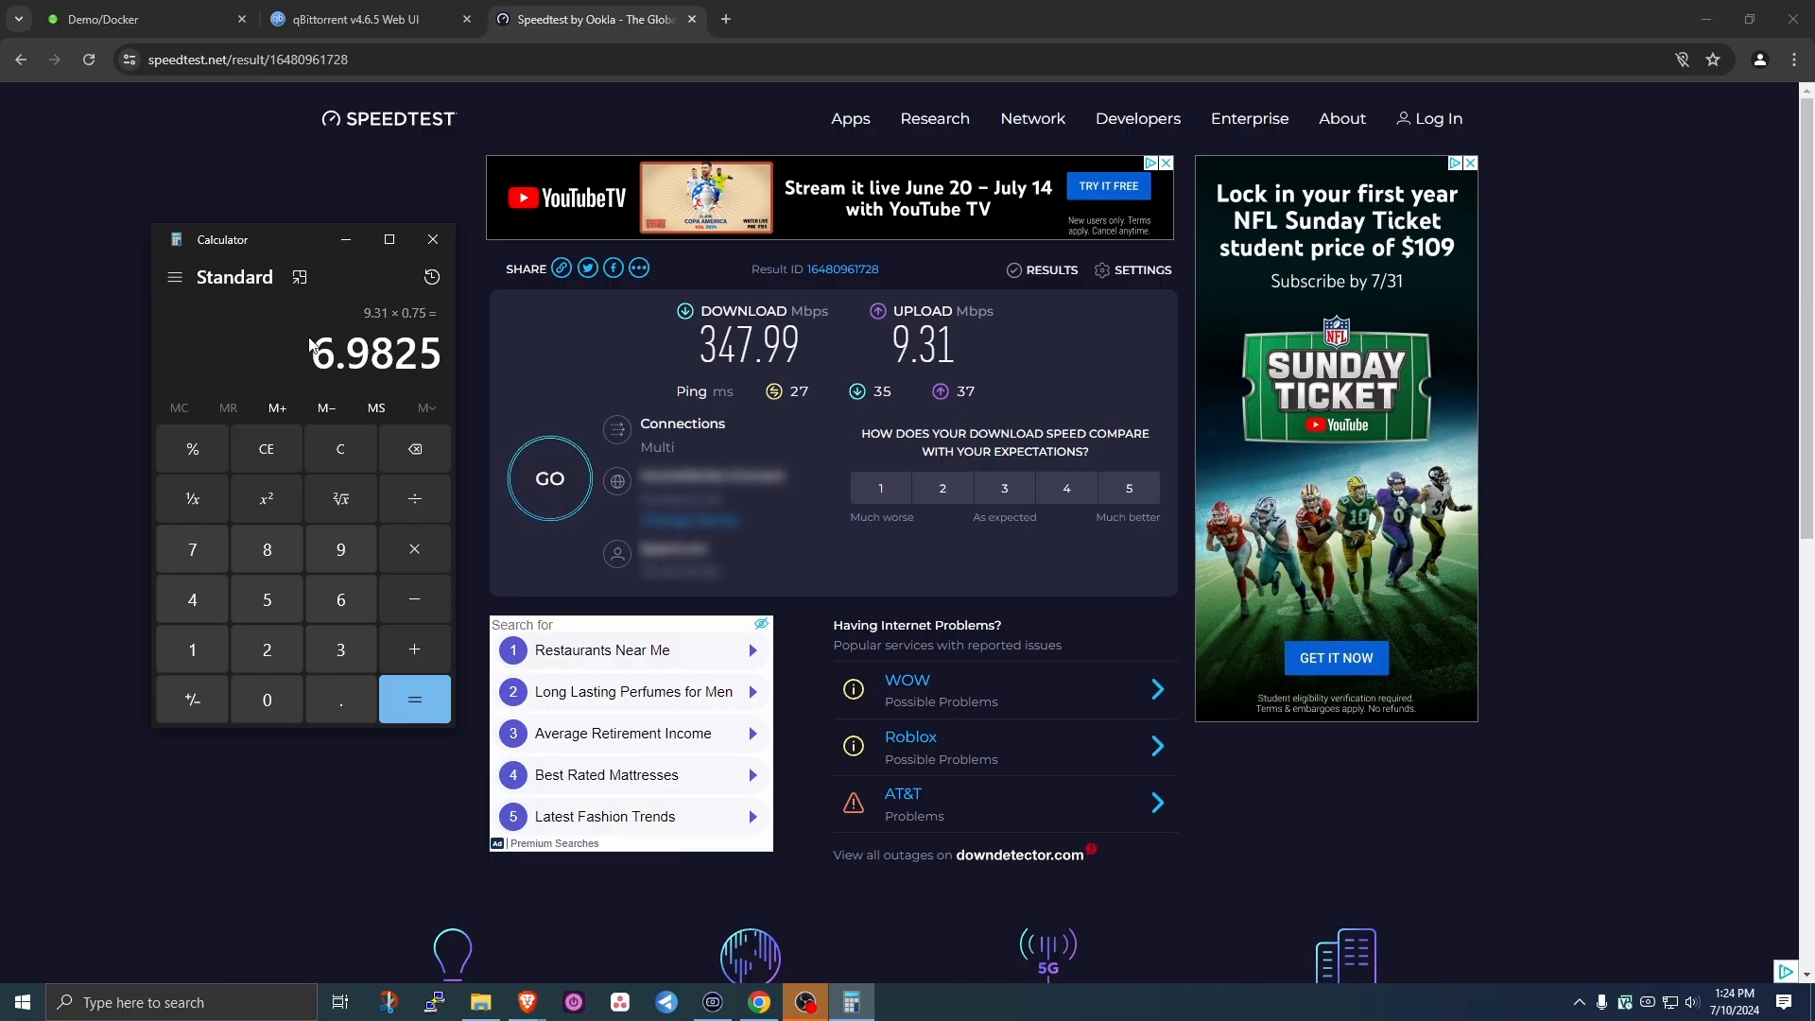
- Multiply 6.9825 by 976.6 (6,819.1095), then close qBittorrent's Options dialog
key("asterisk")
type("976")
type(".6")
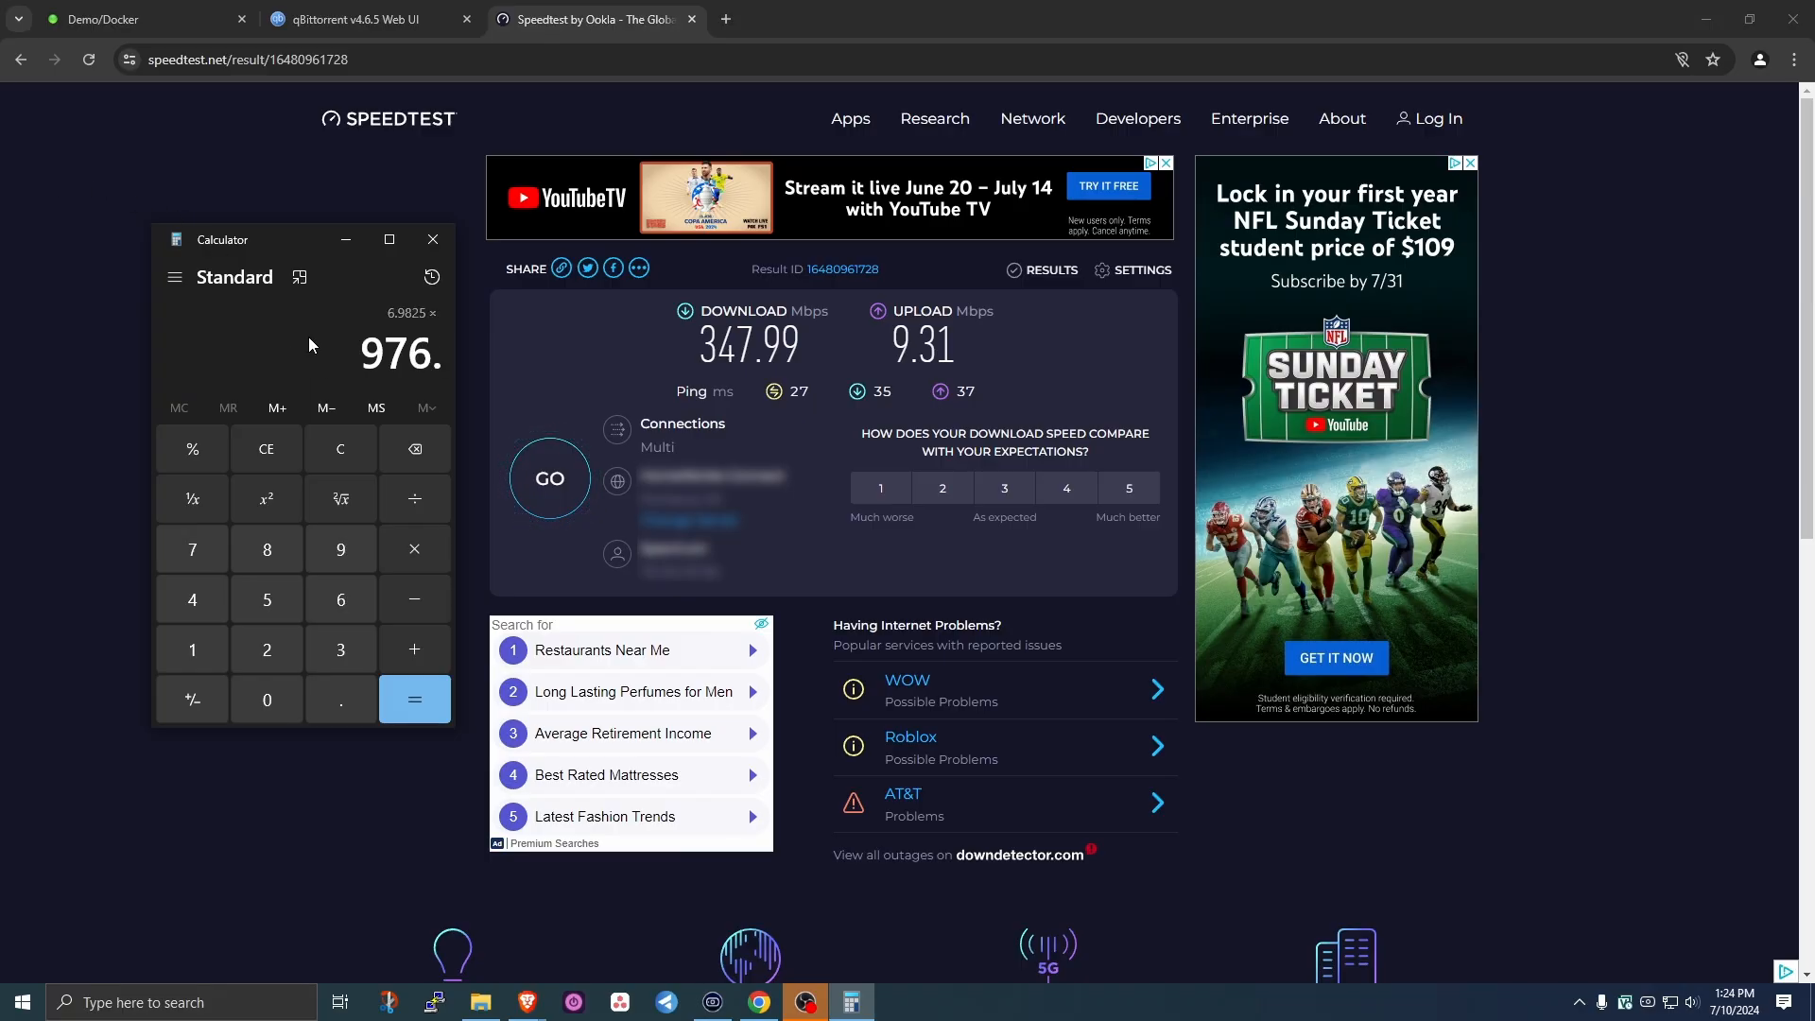
key("Return")
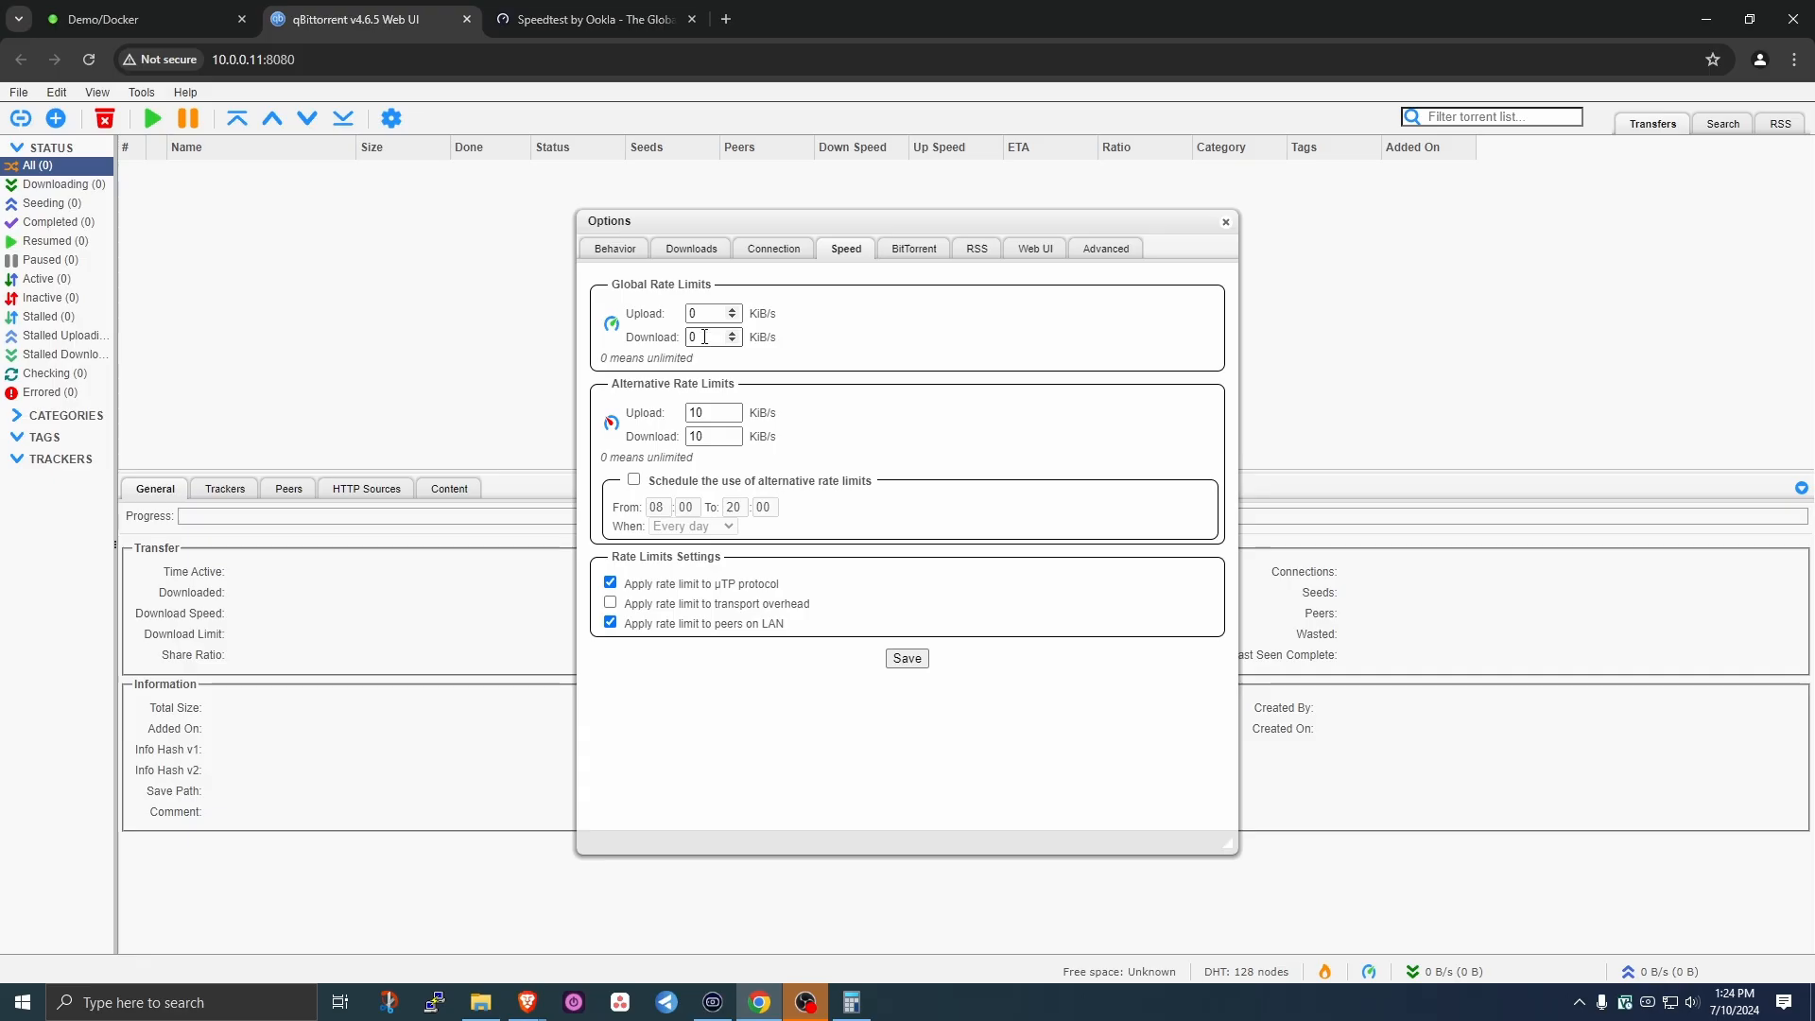
left_click(704, 318)
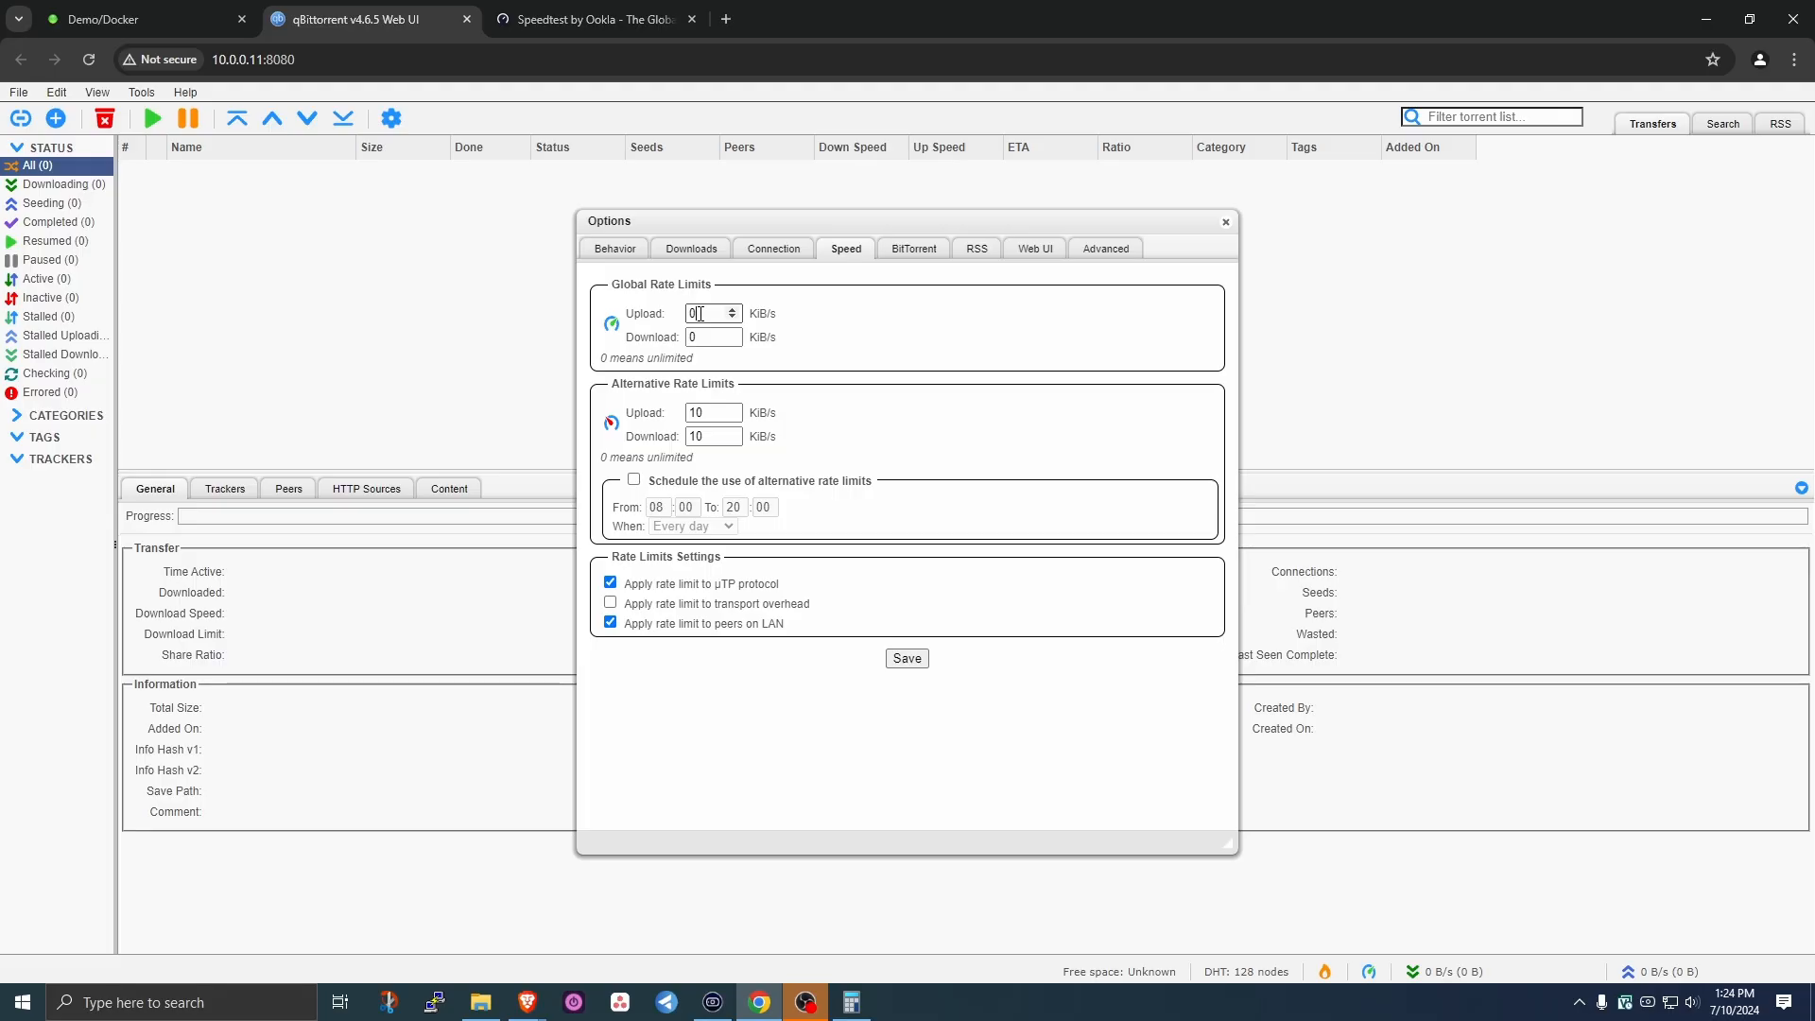
left_click(1225, 223)
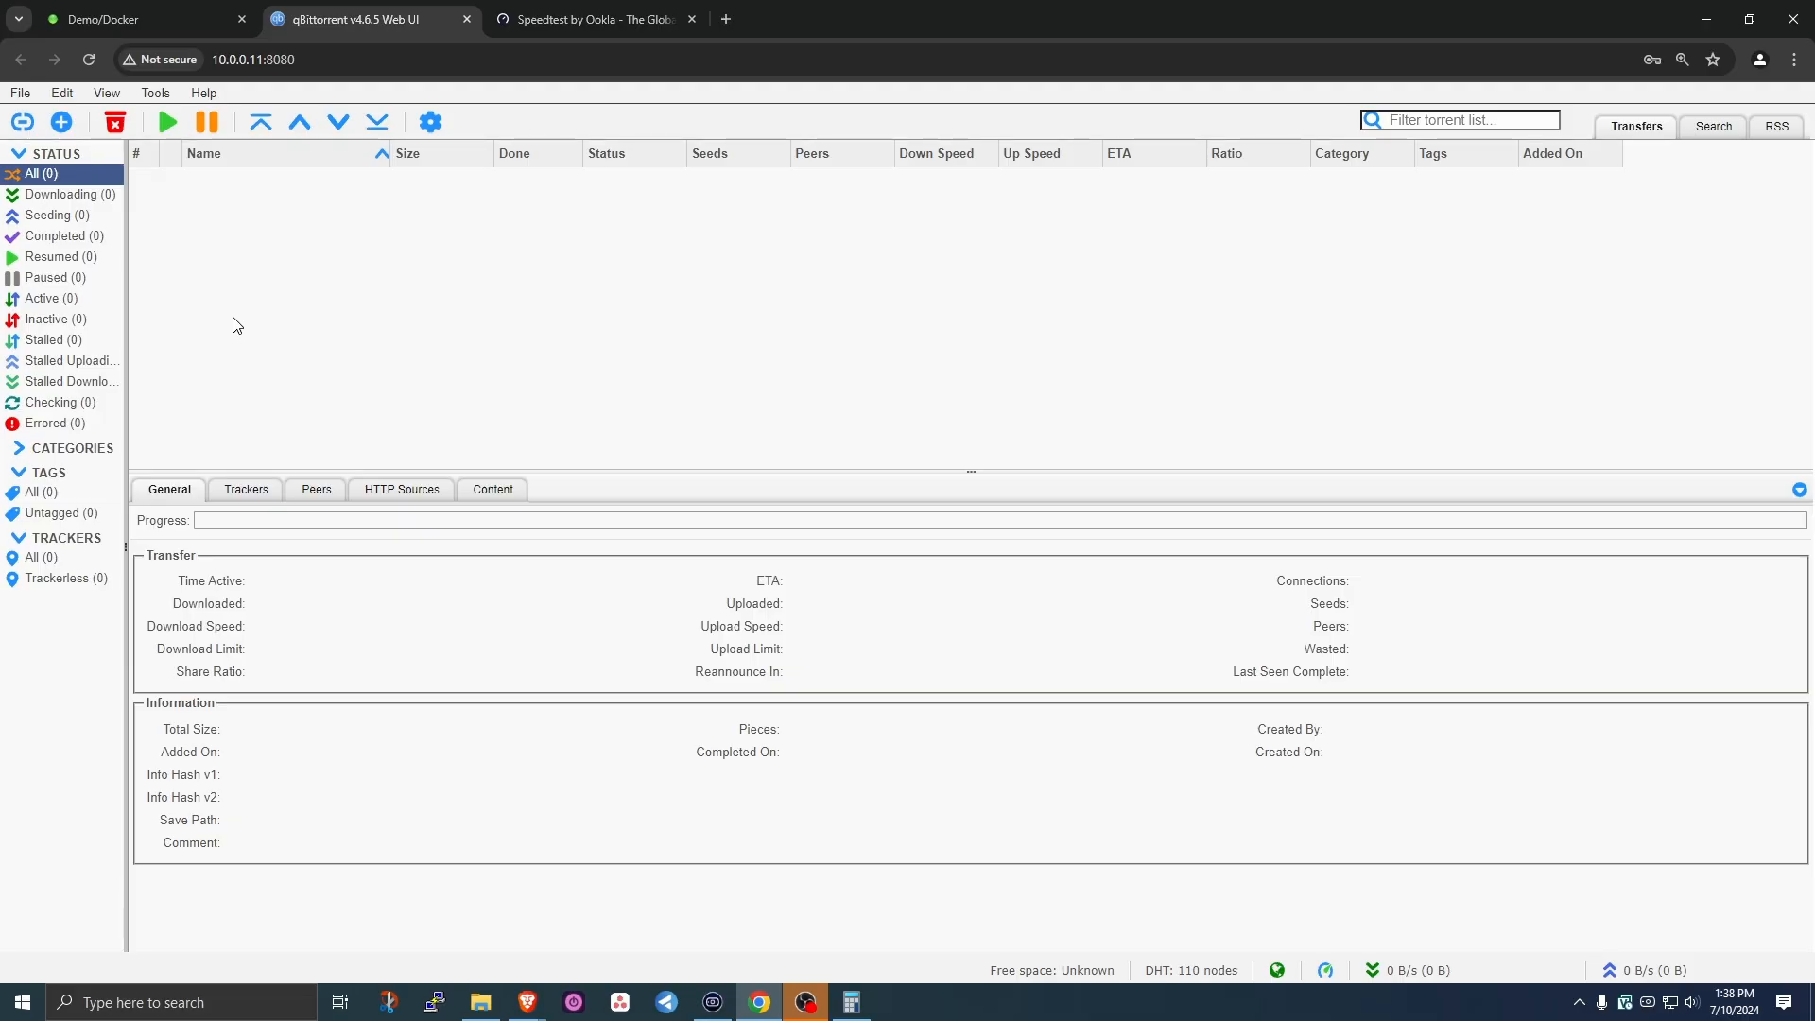
- Expand Categories and start a new category named 'tv'
left_click(13, 449)
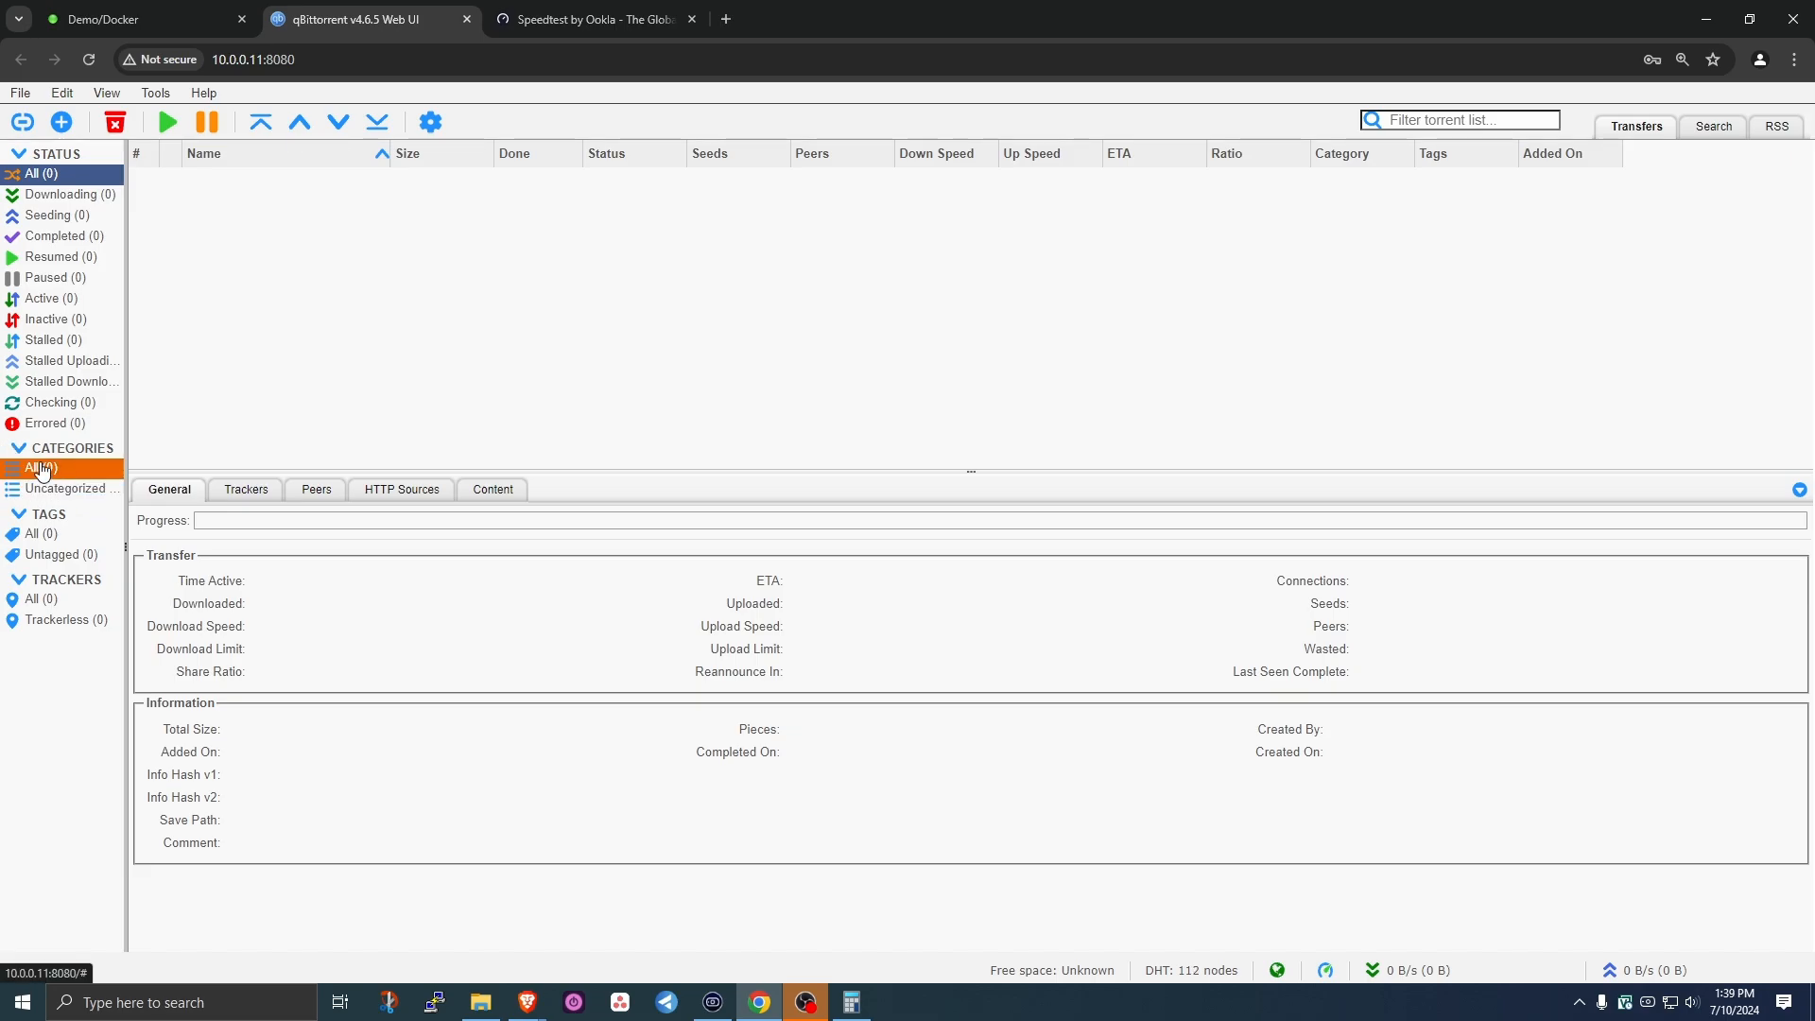
right_click(38, 472)
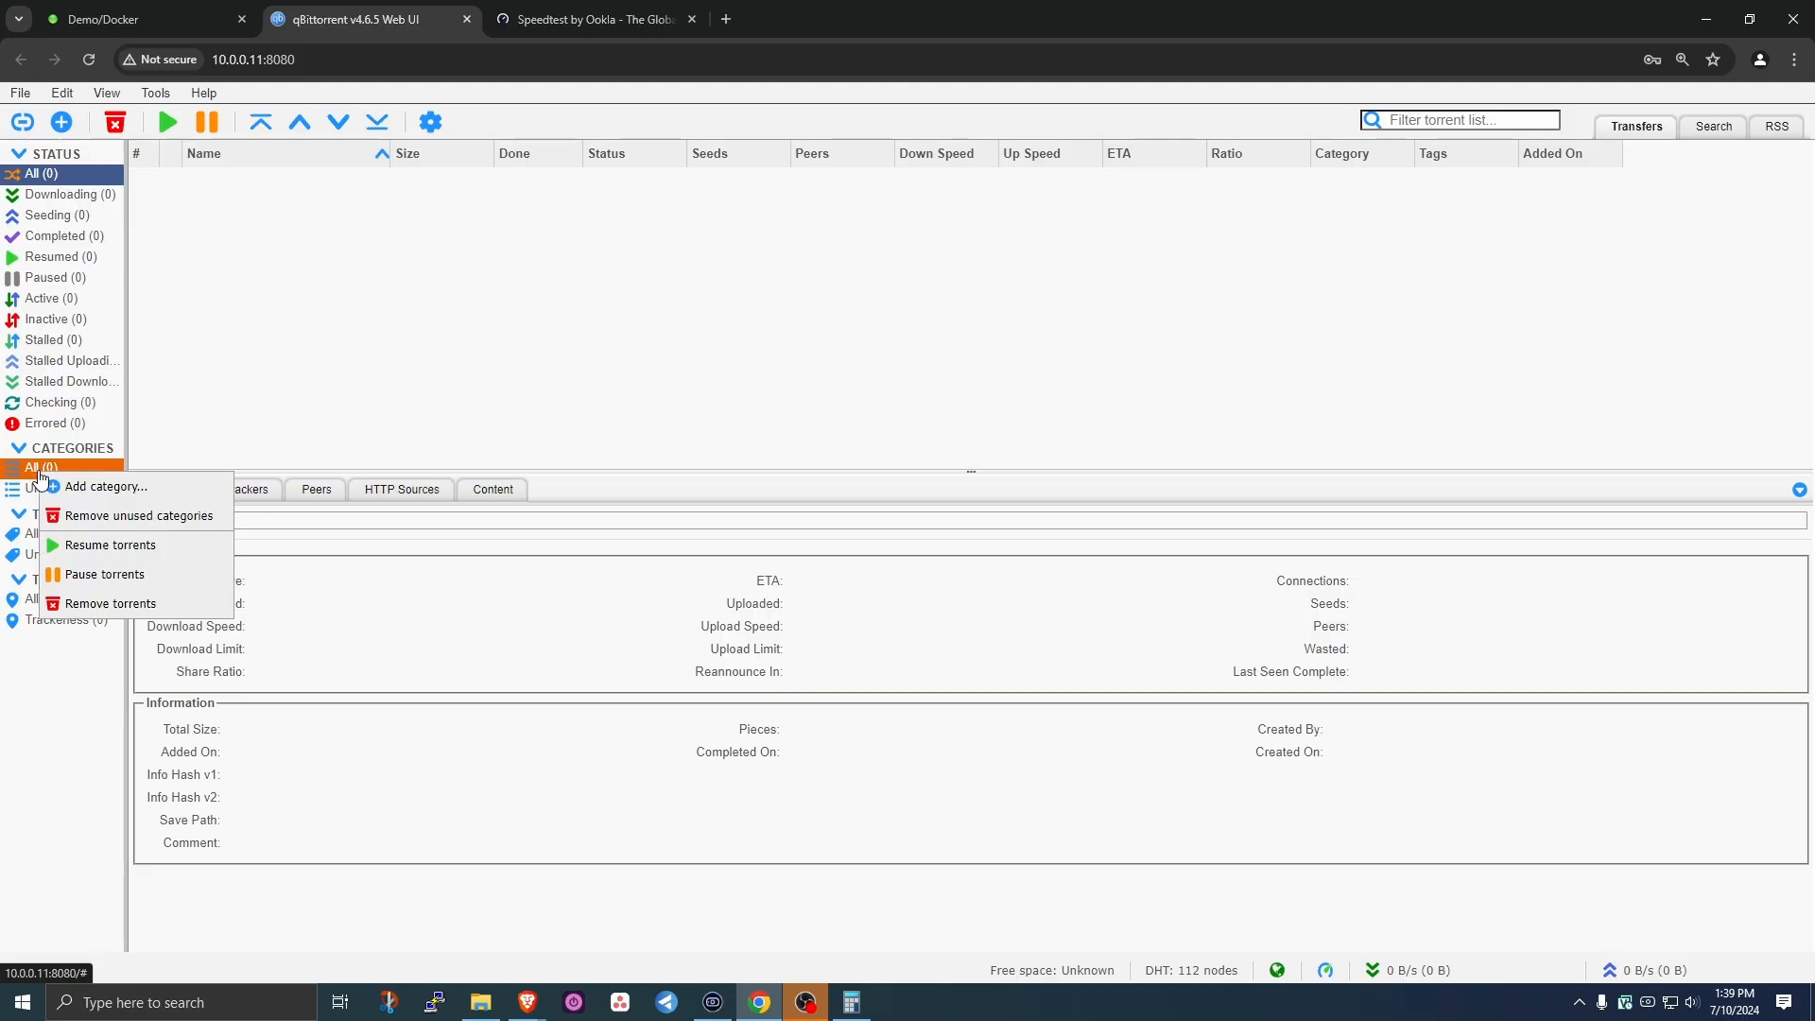
left_click(85, 487)
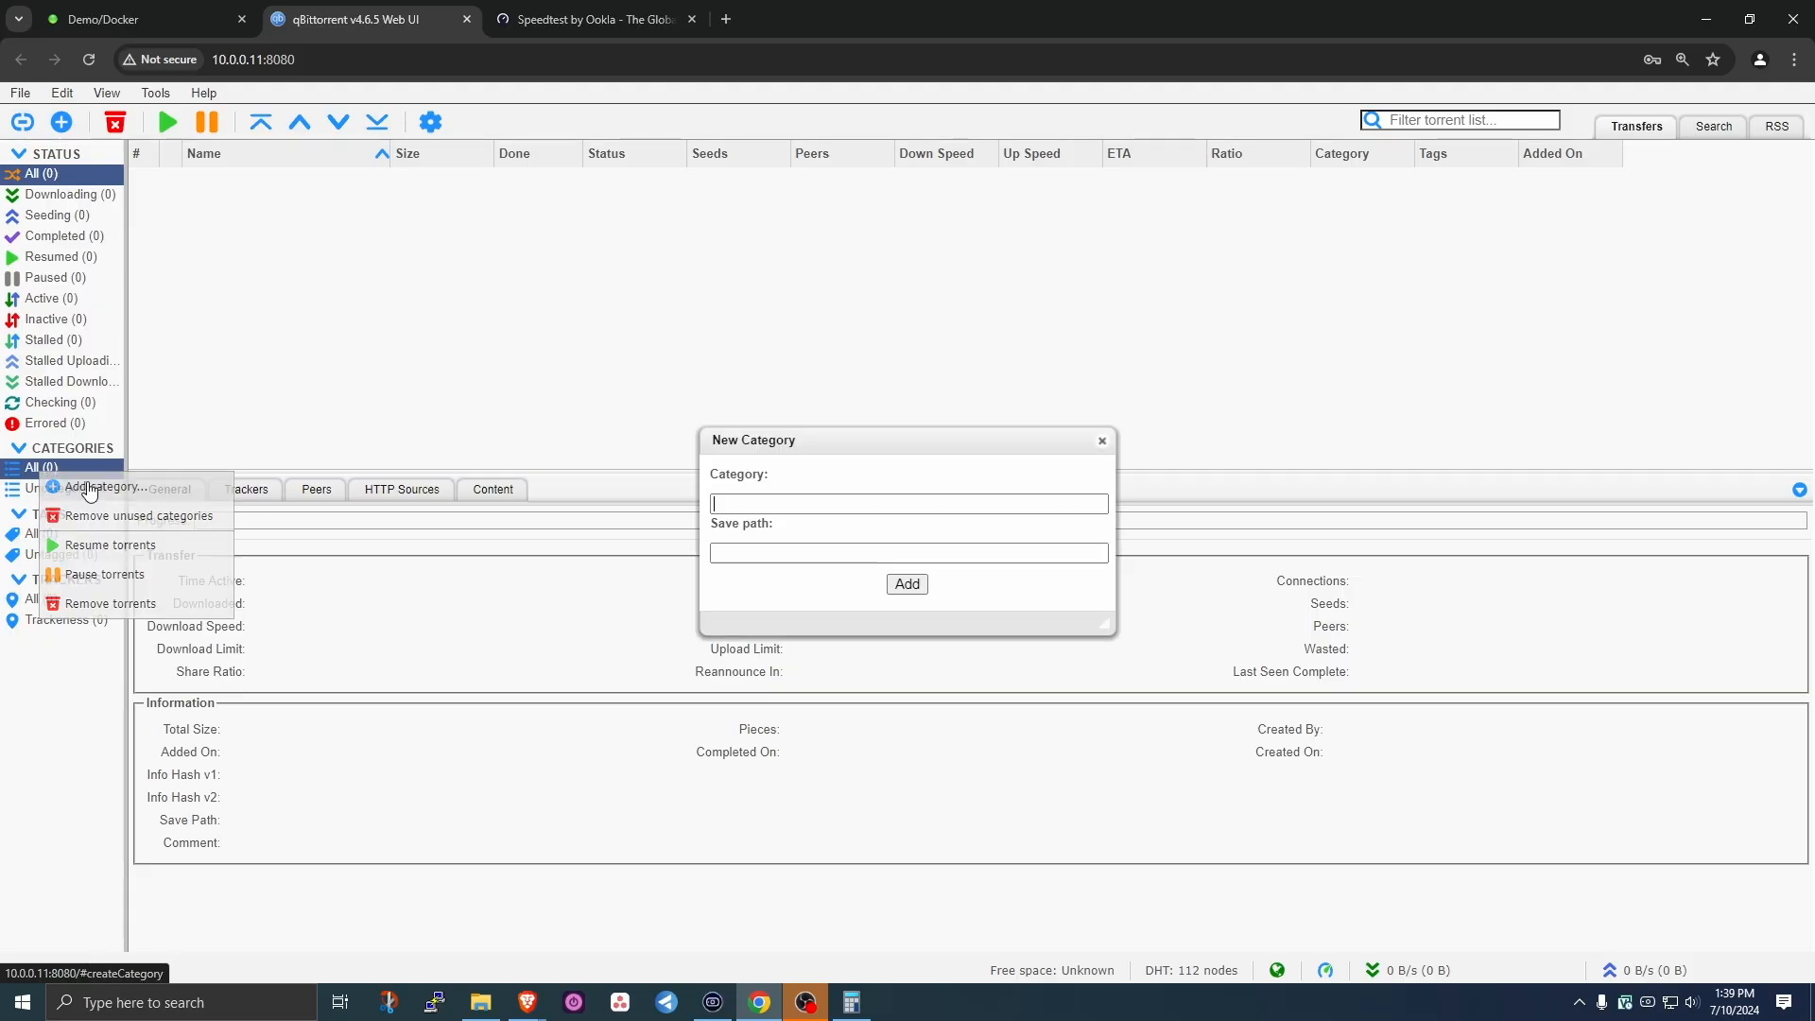
left_click(750, 502)
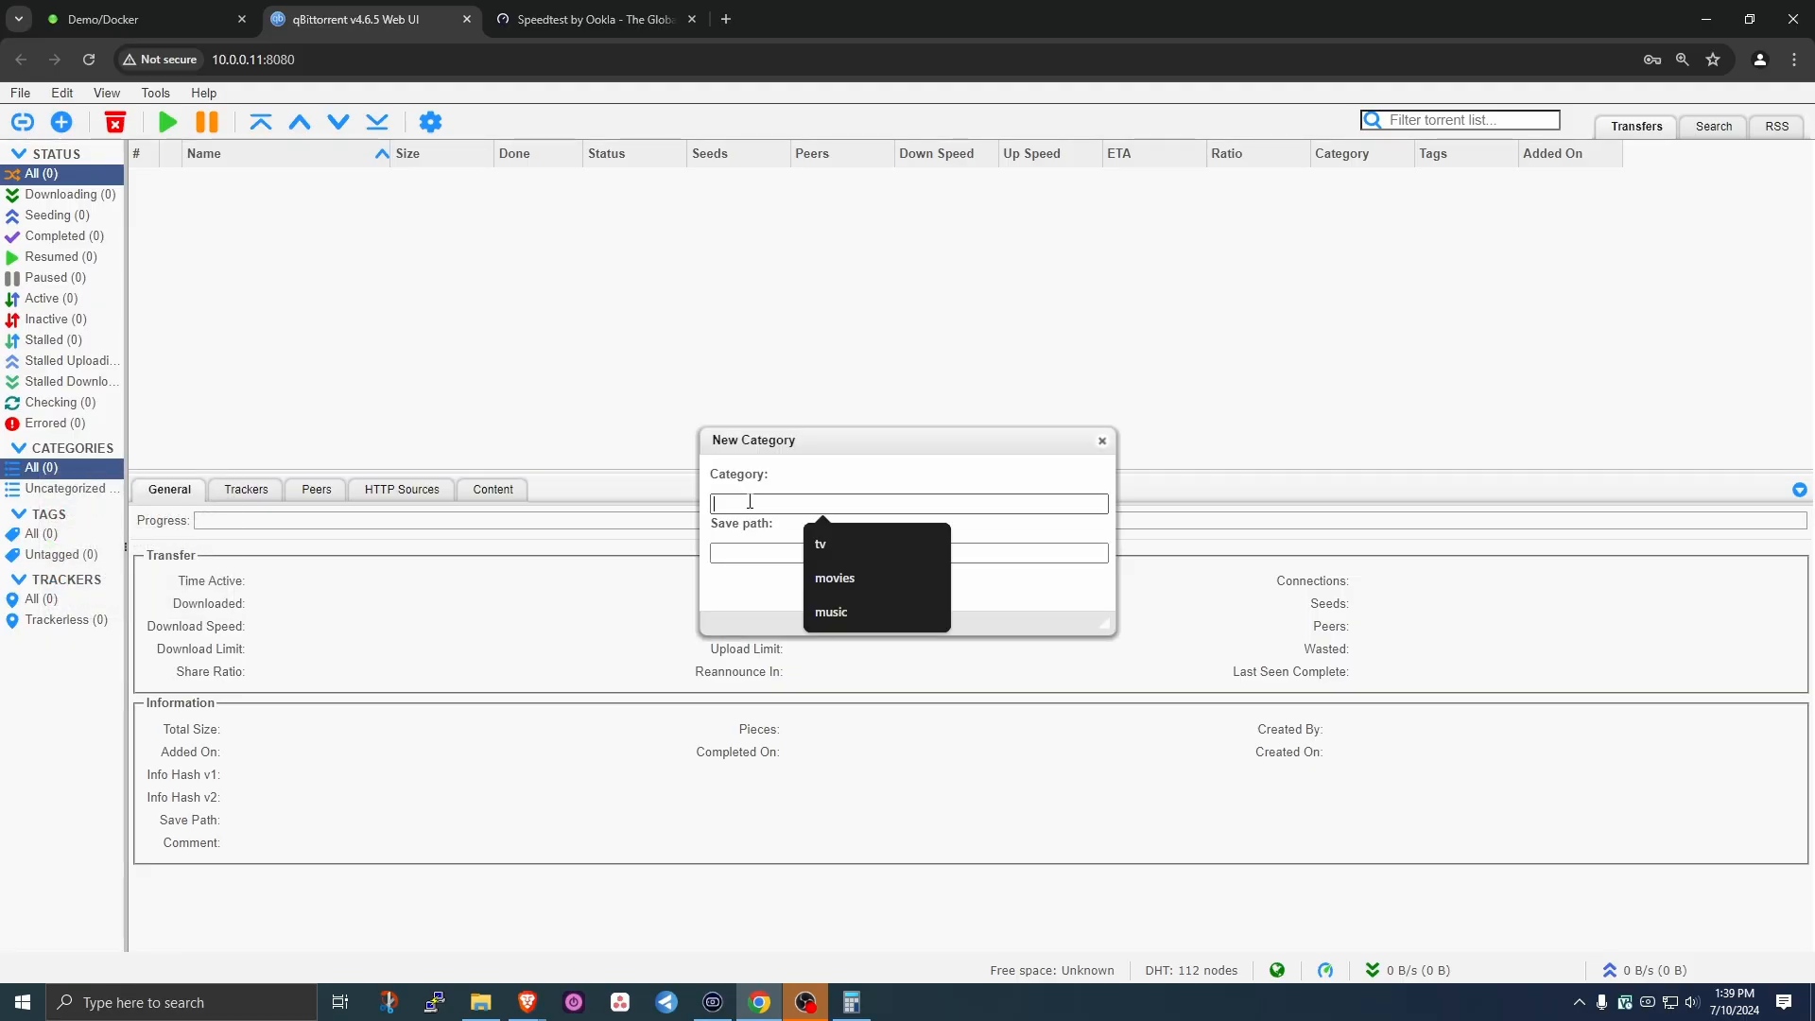
type("tv")
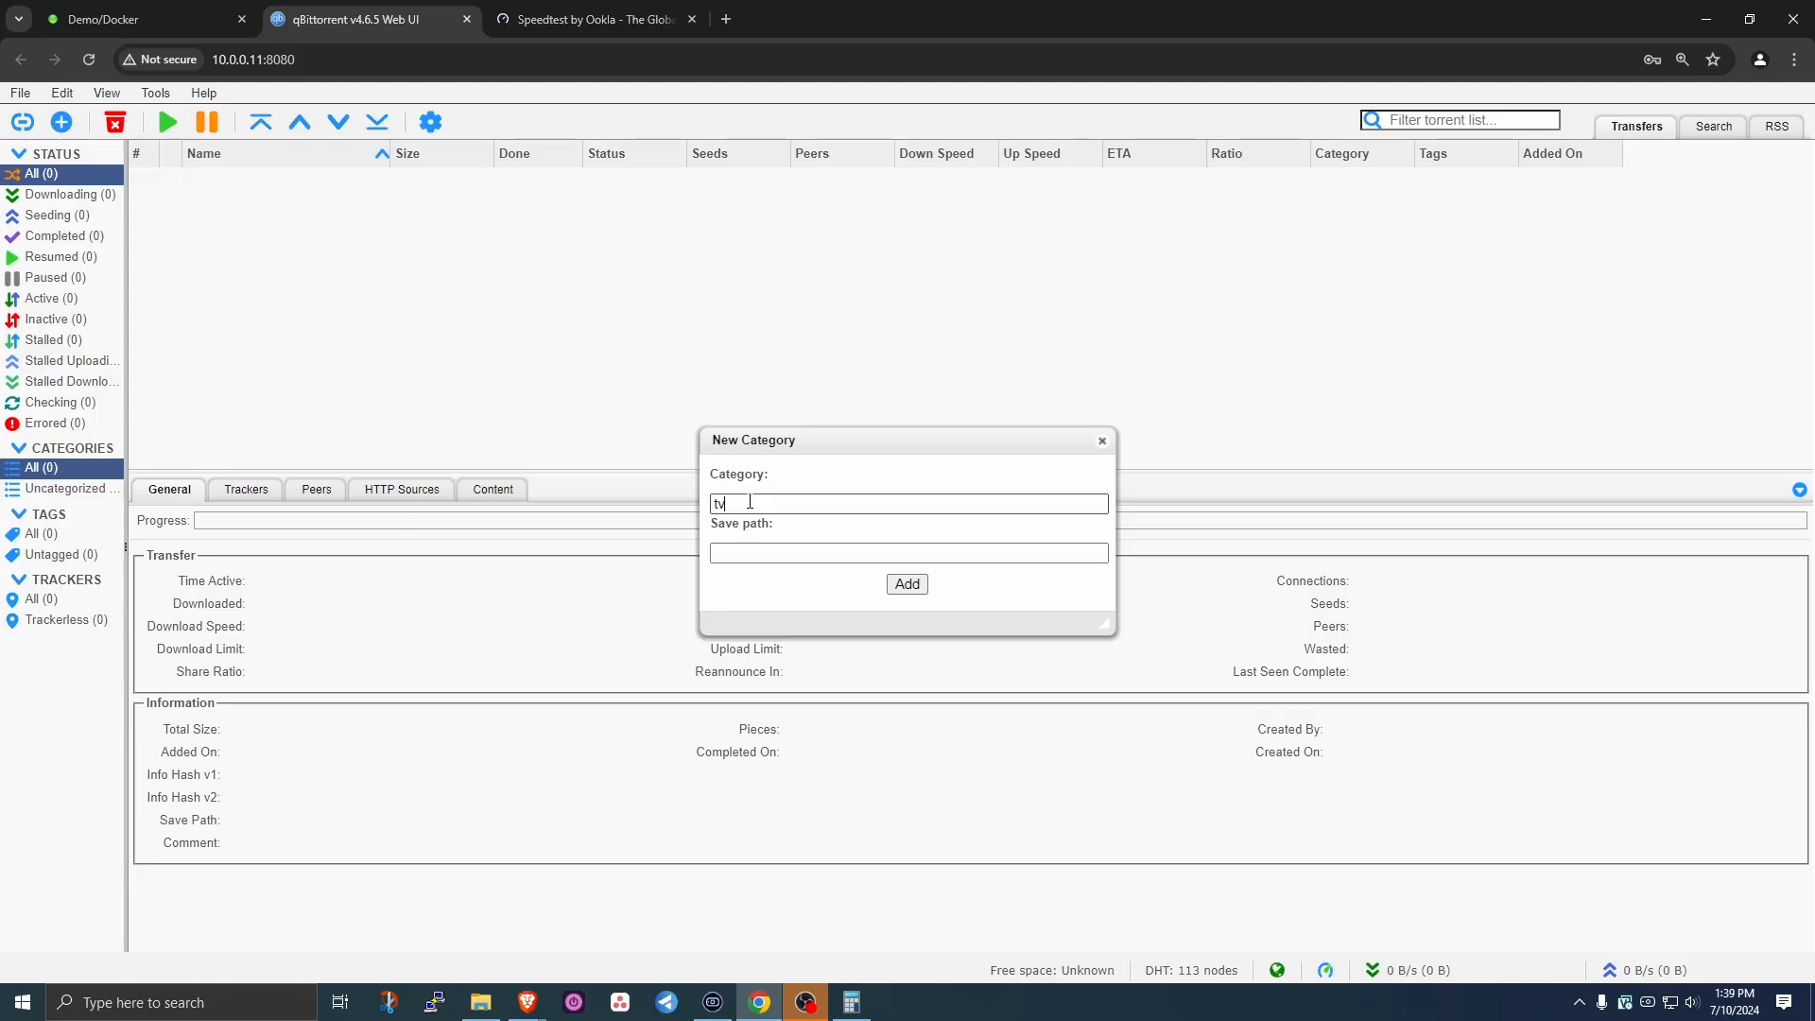
left_click(771, 565)
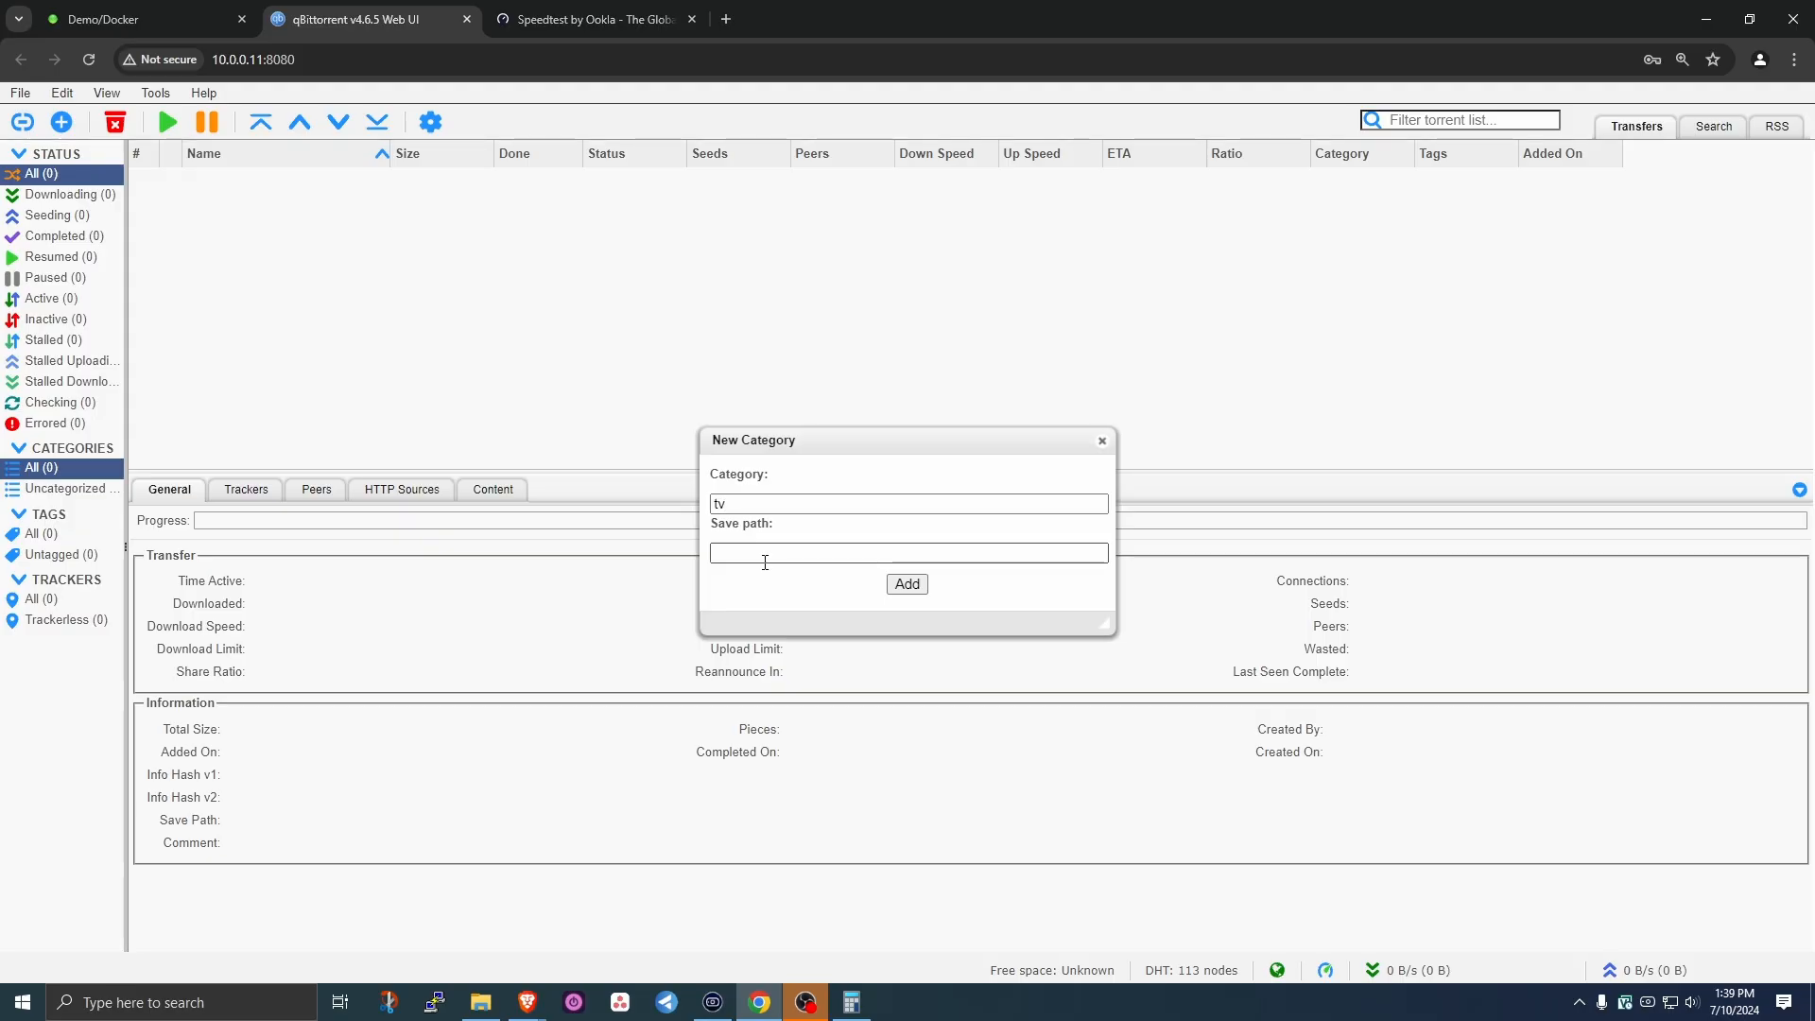
- Check in File Explorer that 10.0.0.11\data\torrents contains a tv folder
left_click(482, 1006)
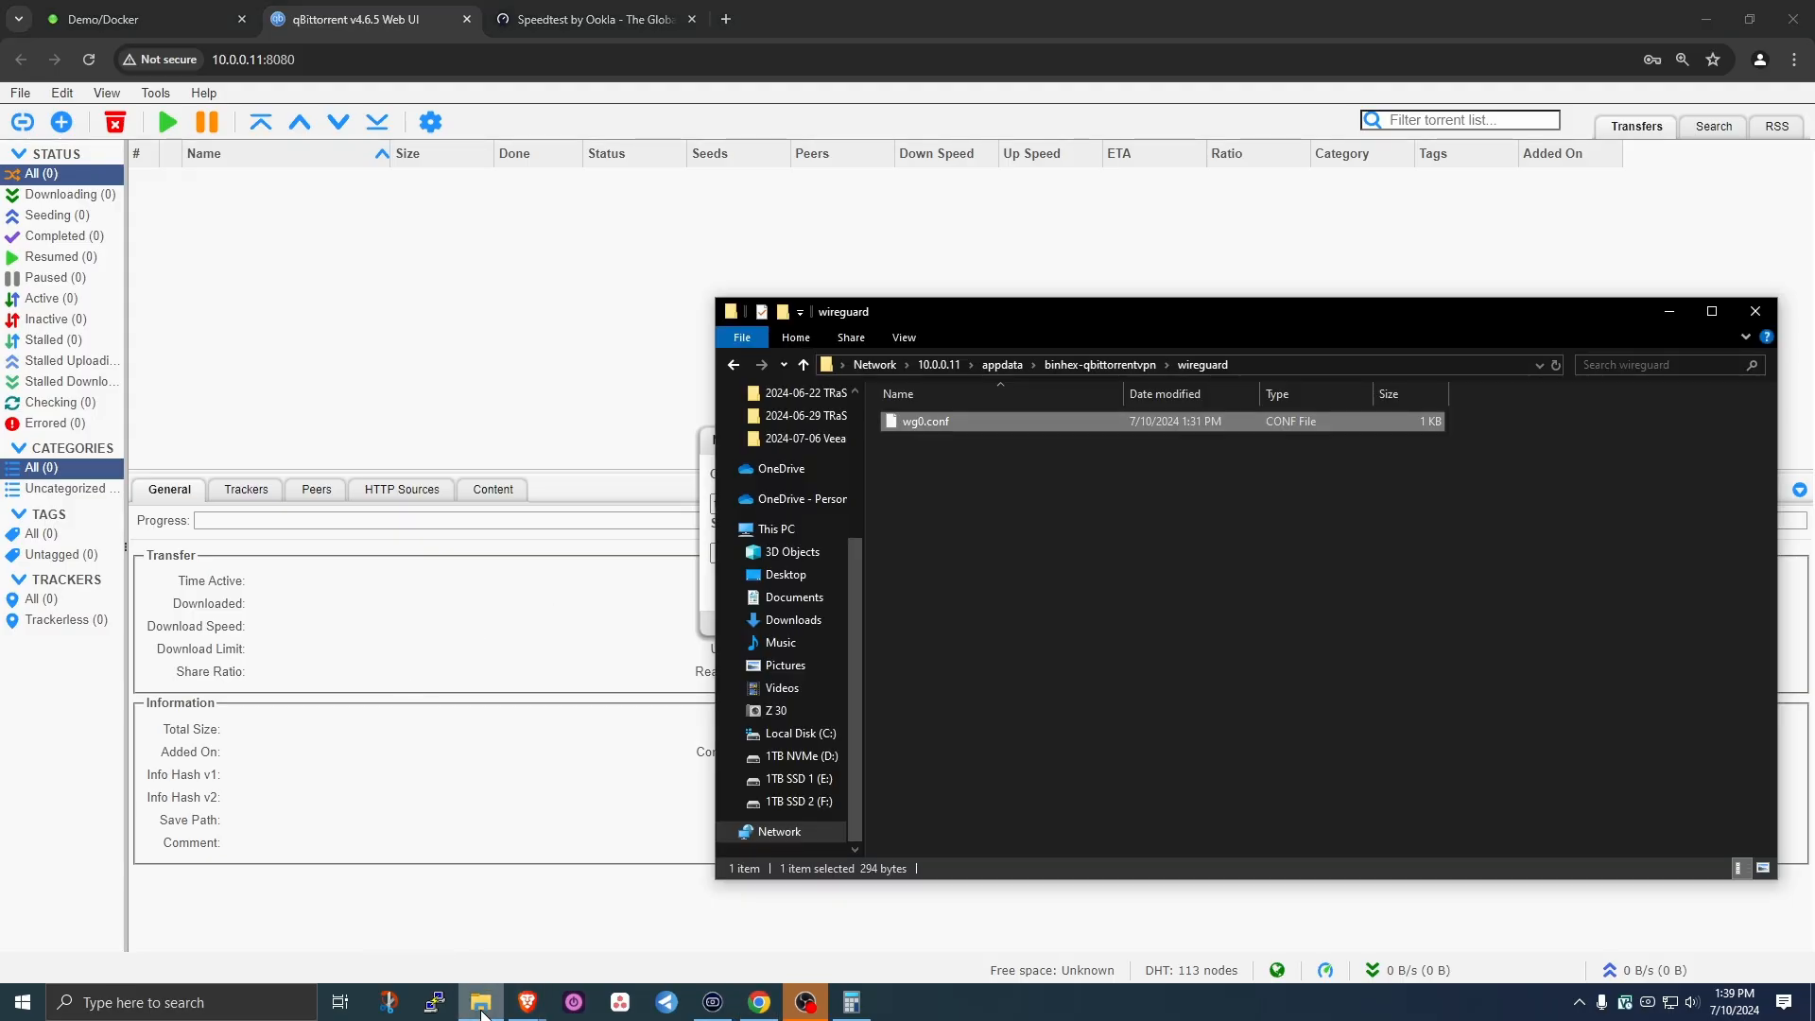
left_click(936, 363)
double_click(1172, 418)
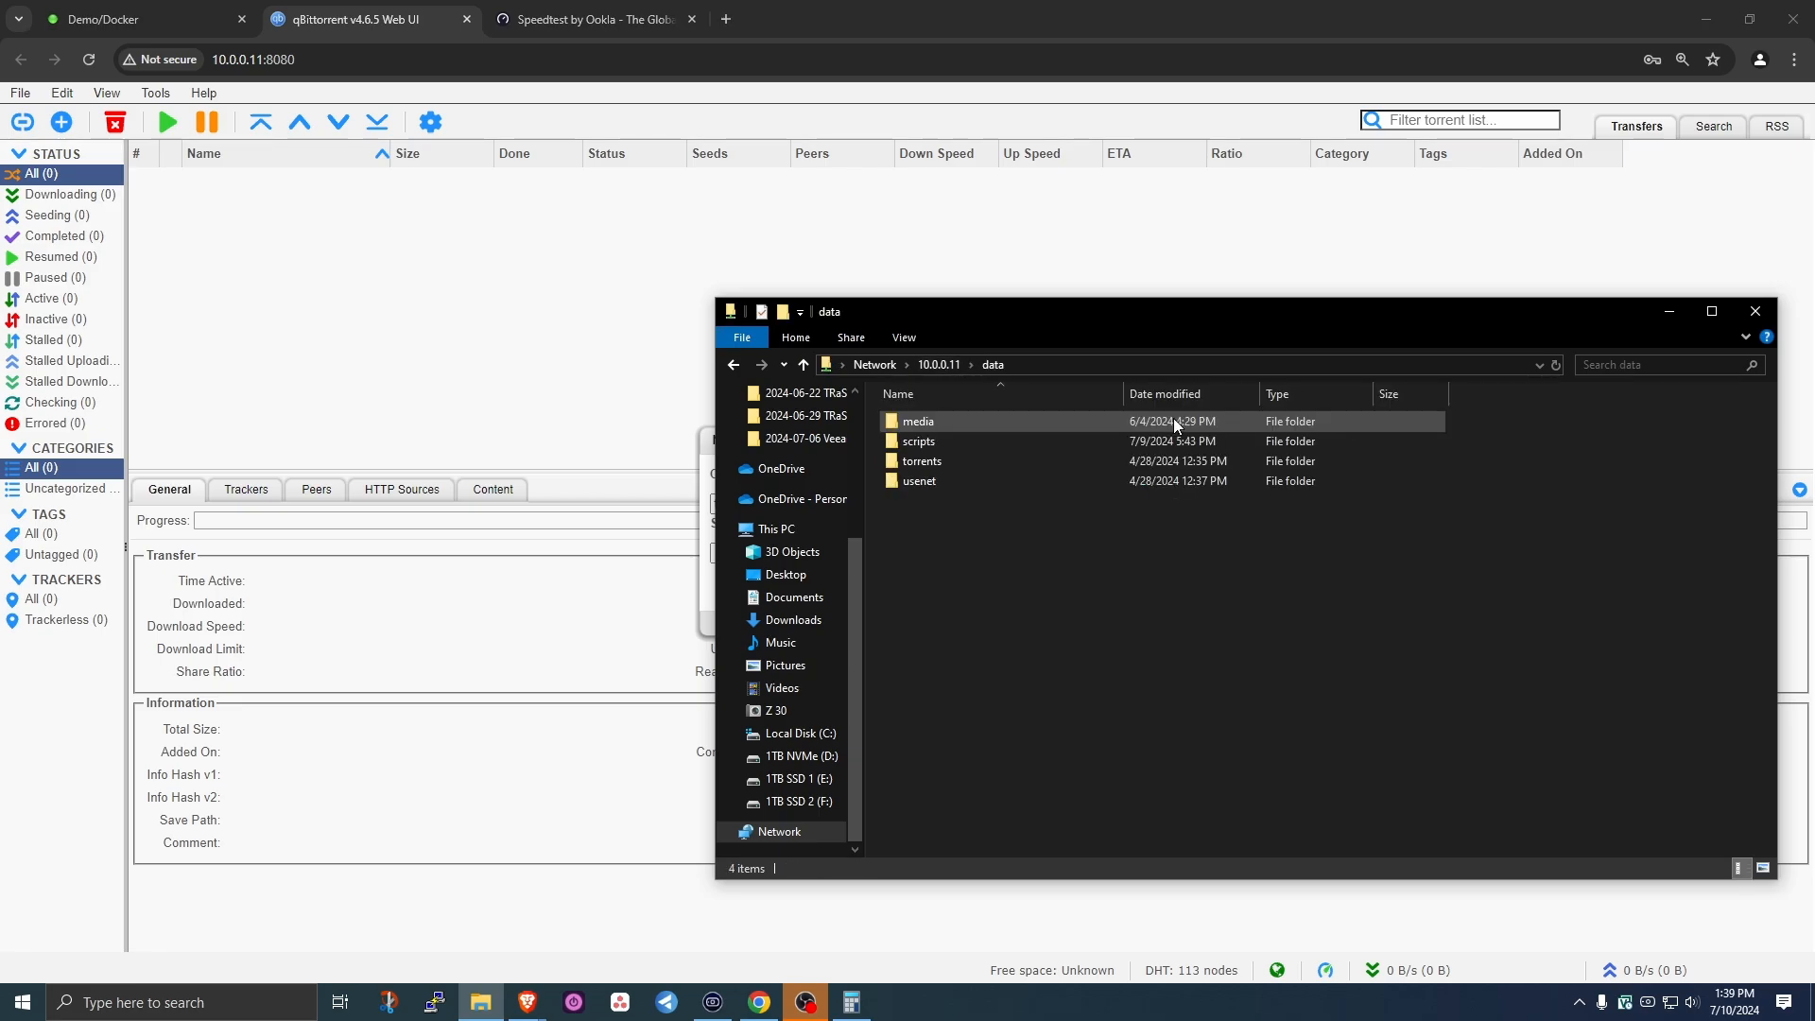
double_click(916, 462)
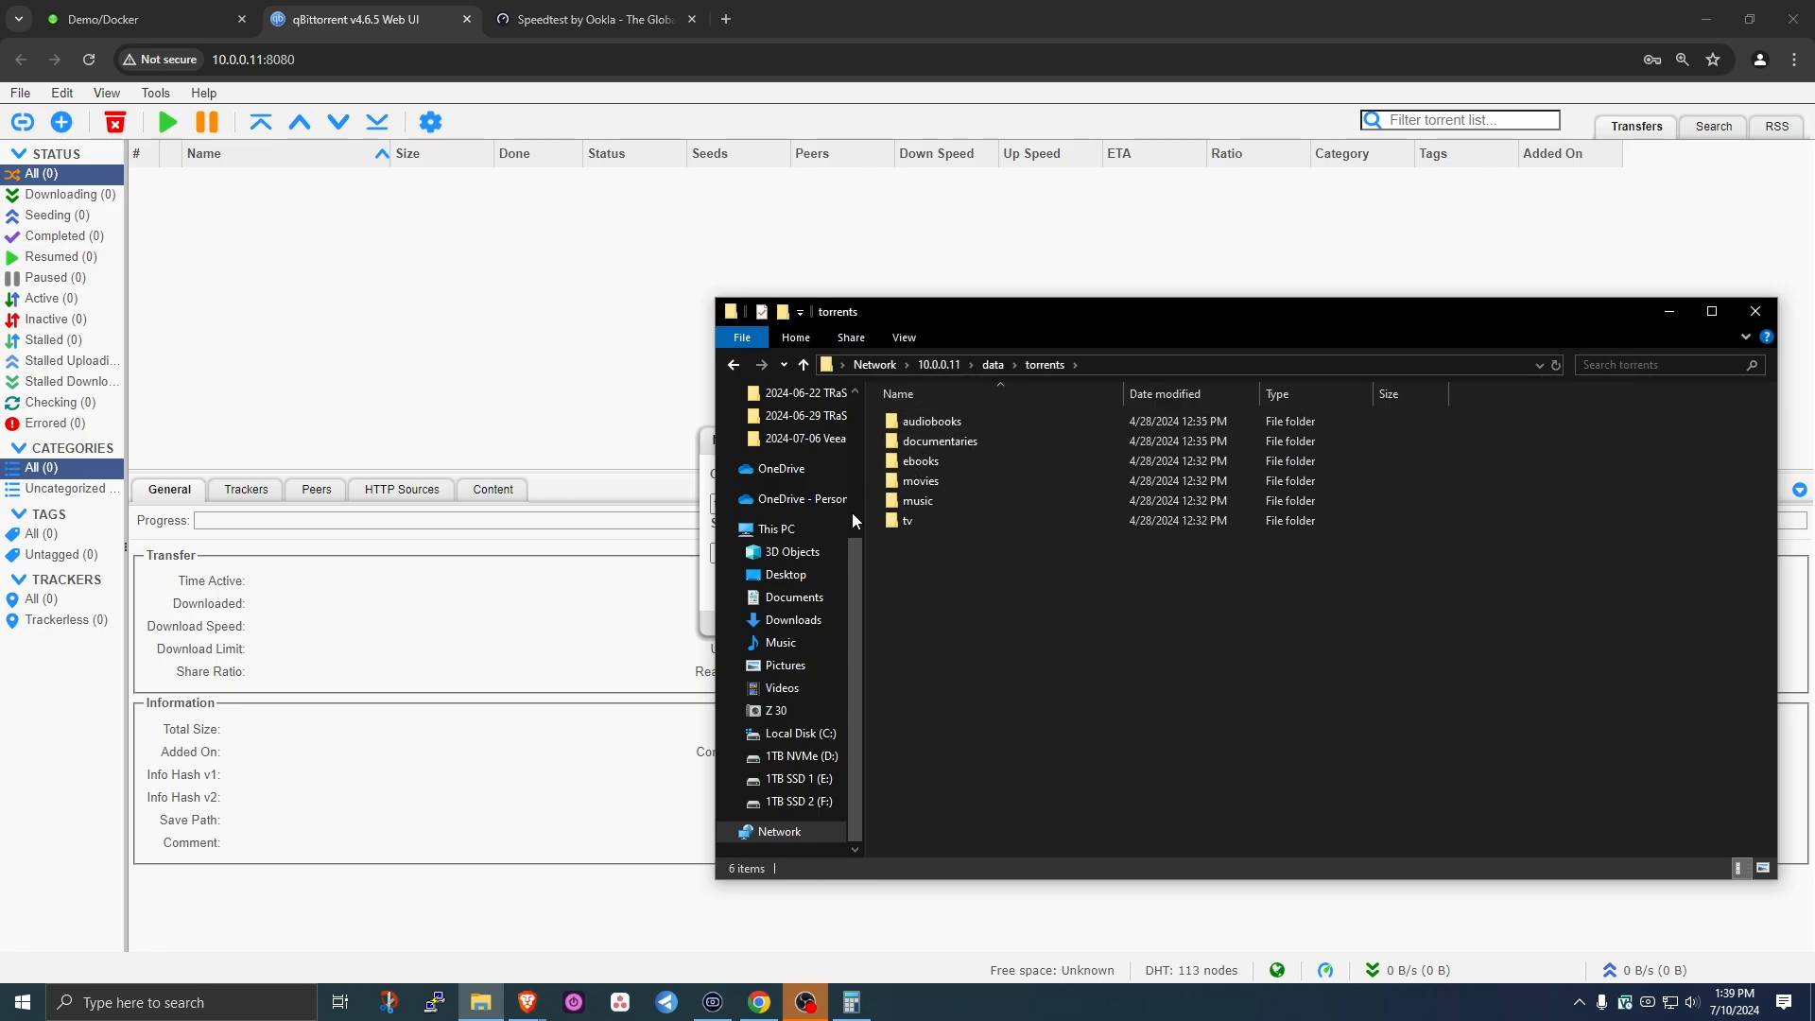
left_click(908, 522)
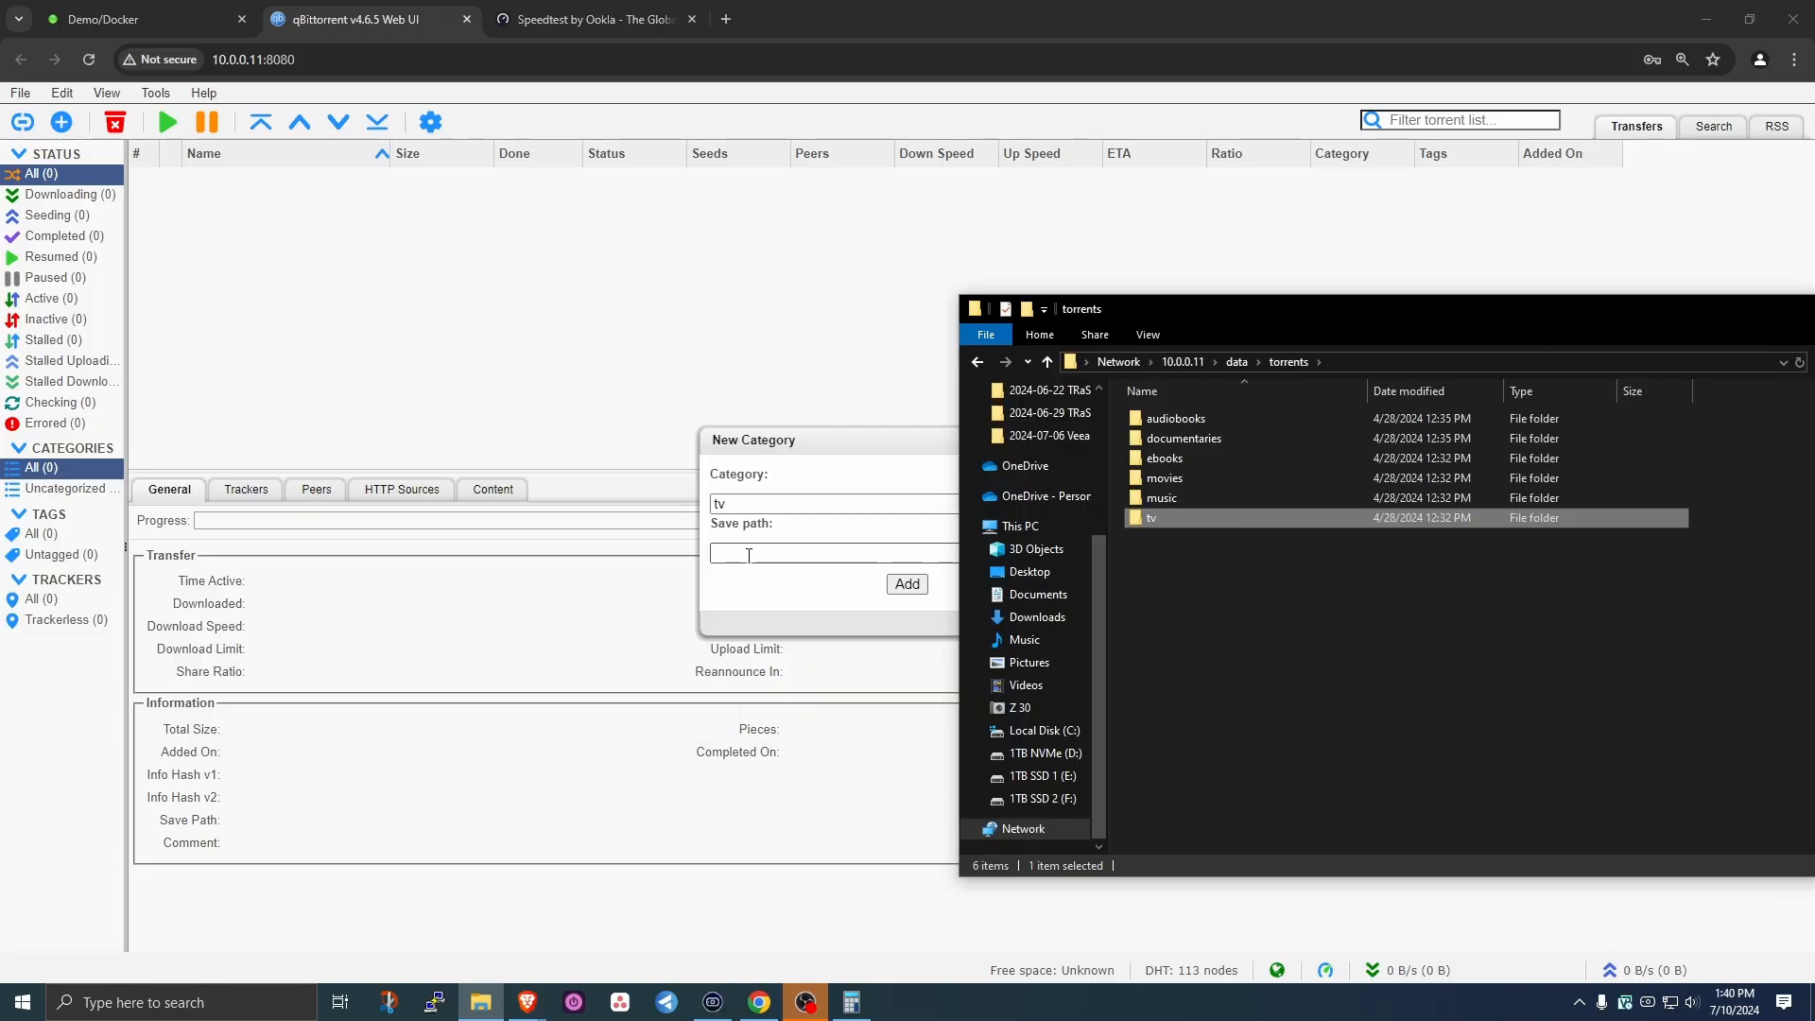
left_click(748, 555)
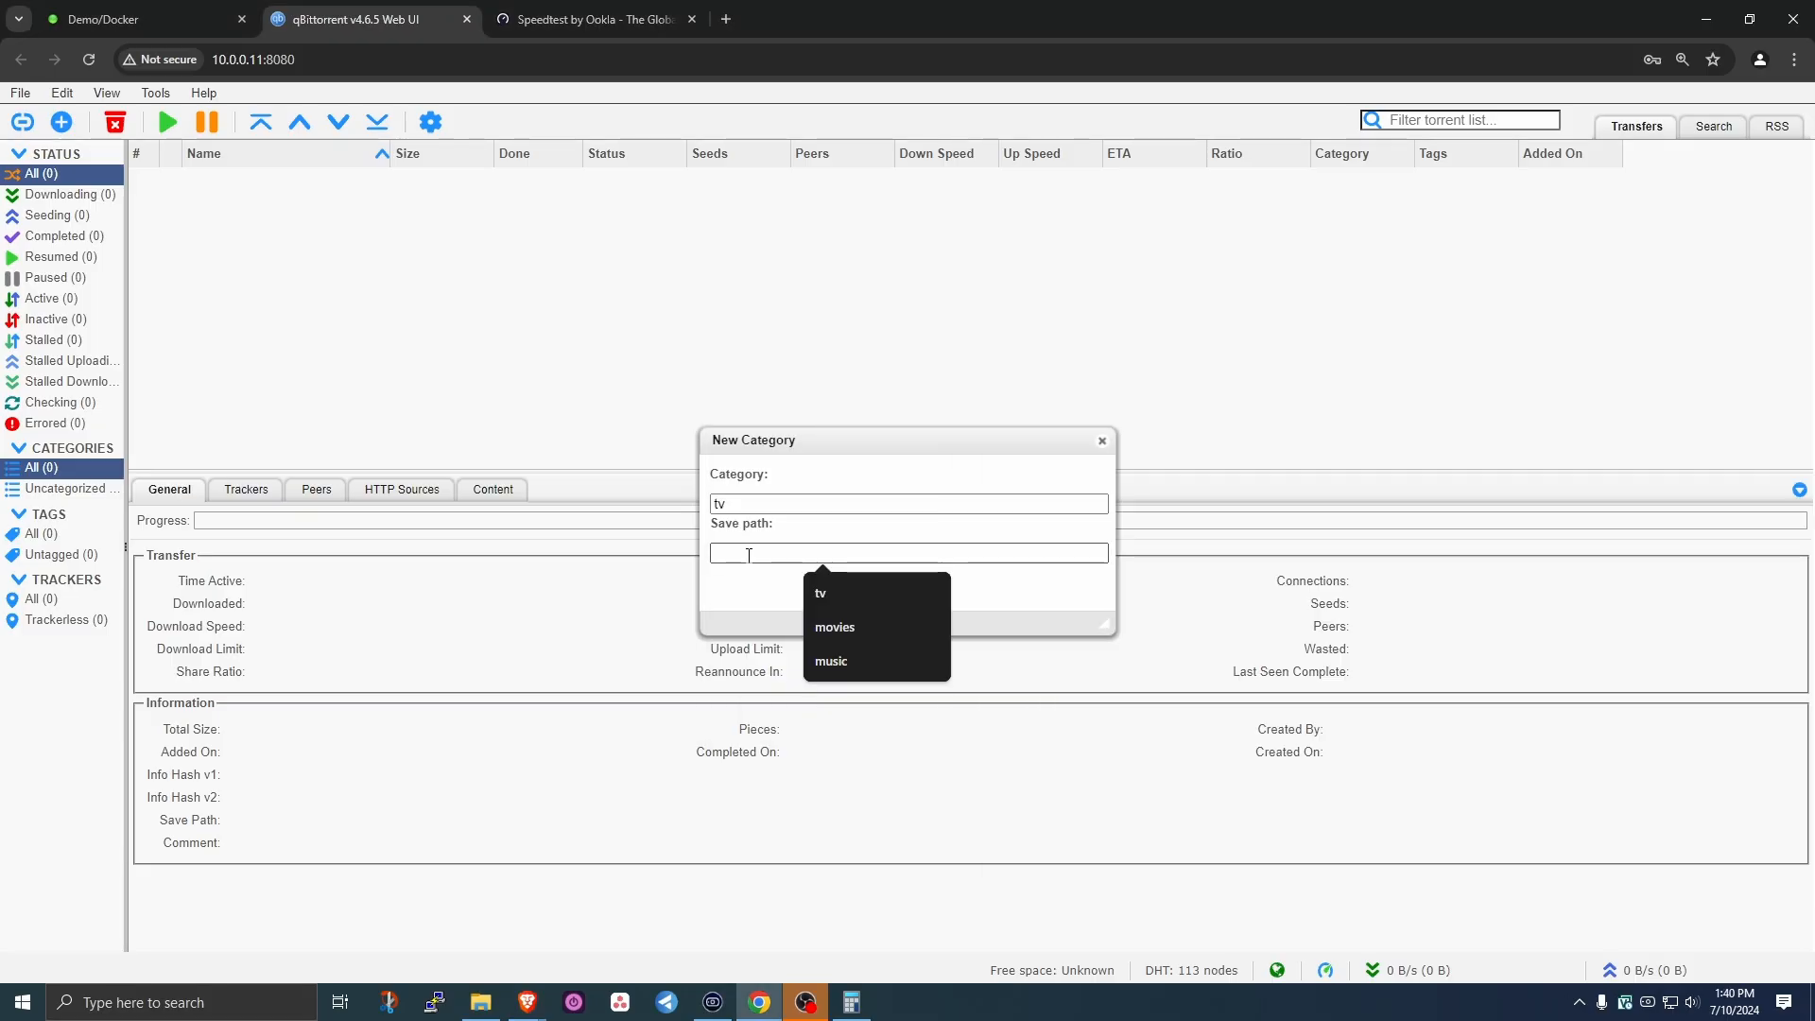
- Add the tv category, then enter a movies category with save path movies
left_click(907, 583)
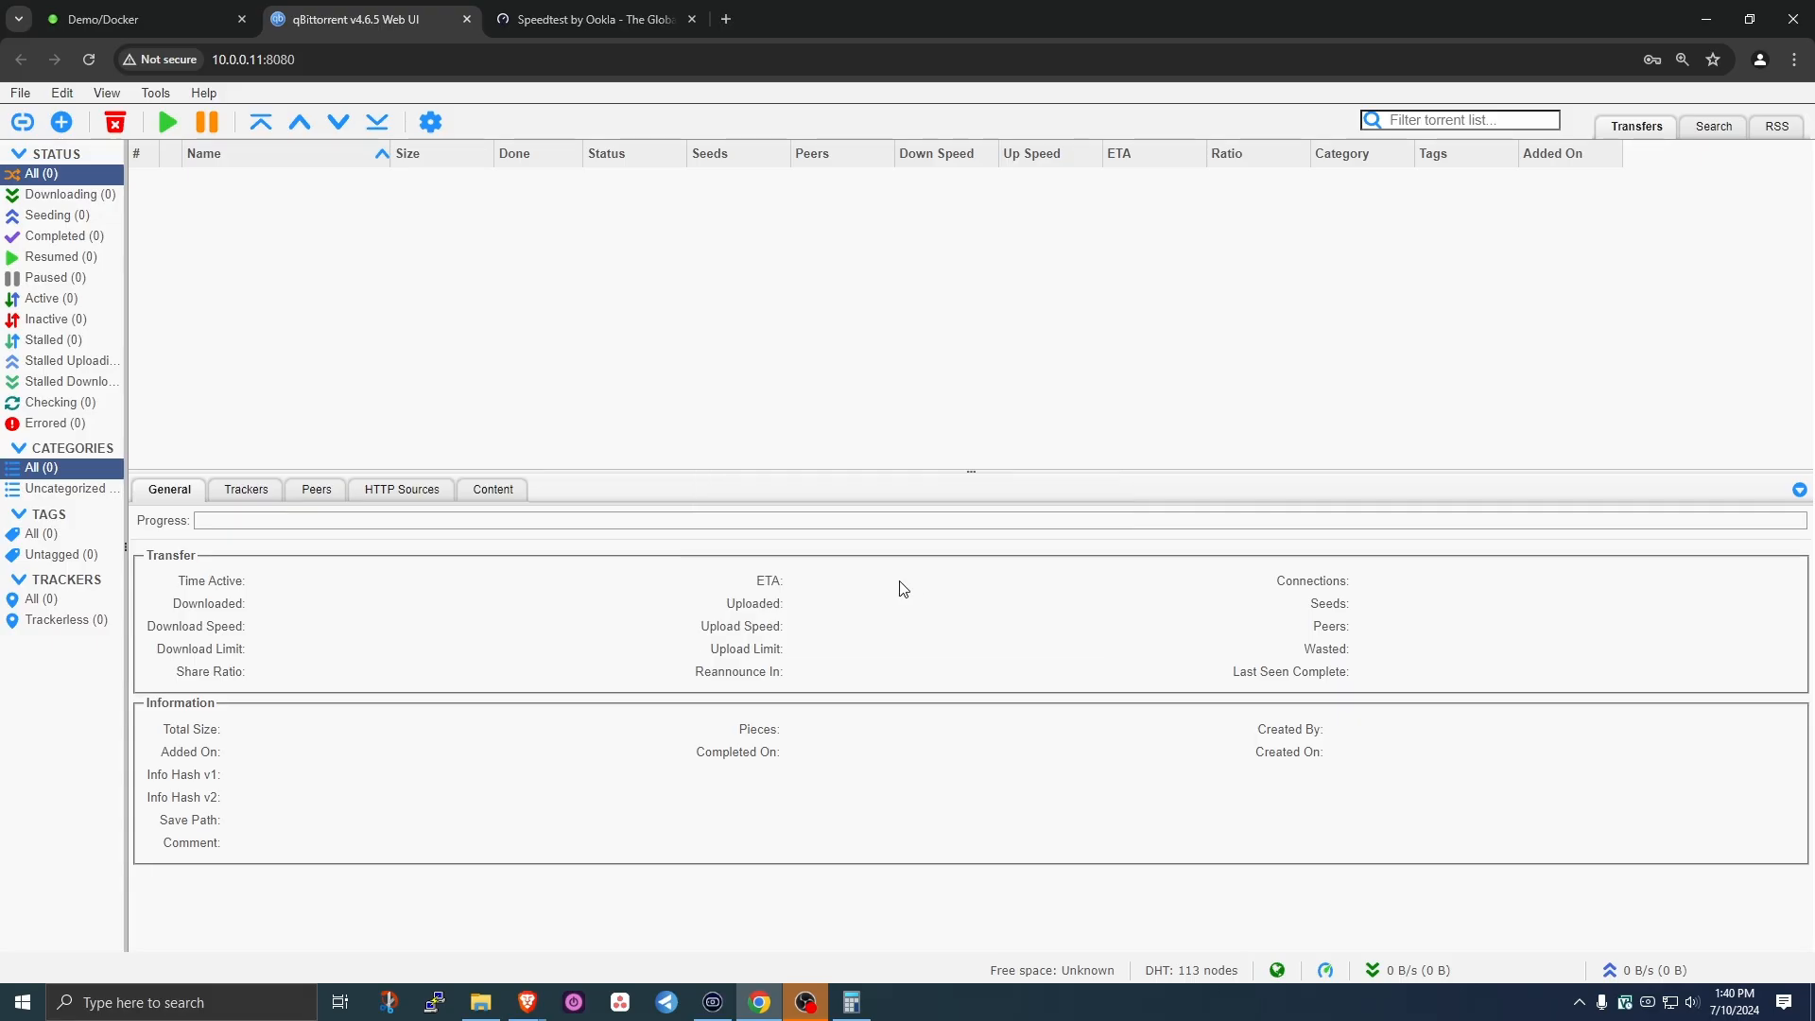
right_click(43, 476)
left_click(87, 482)
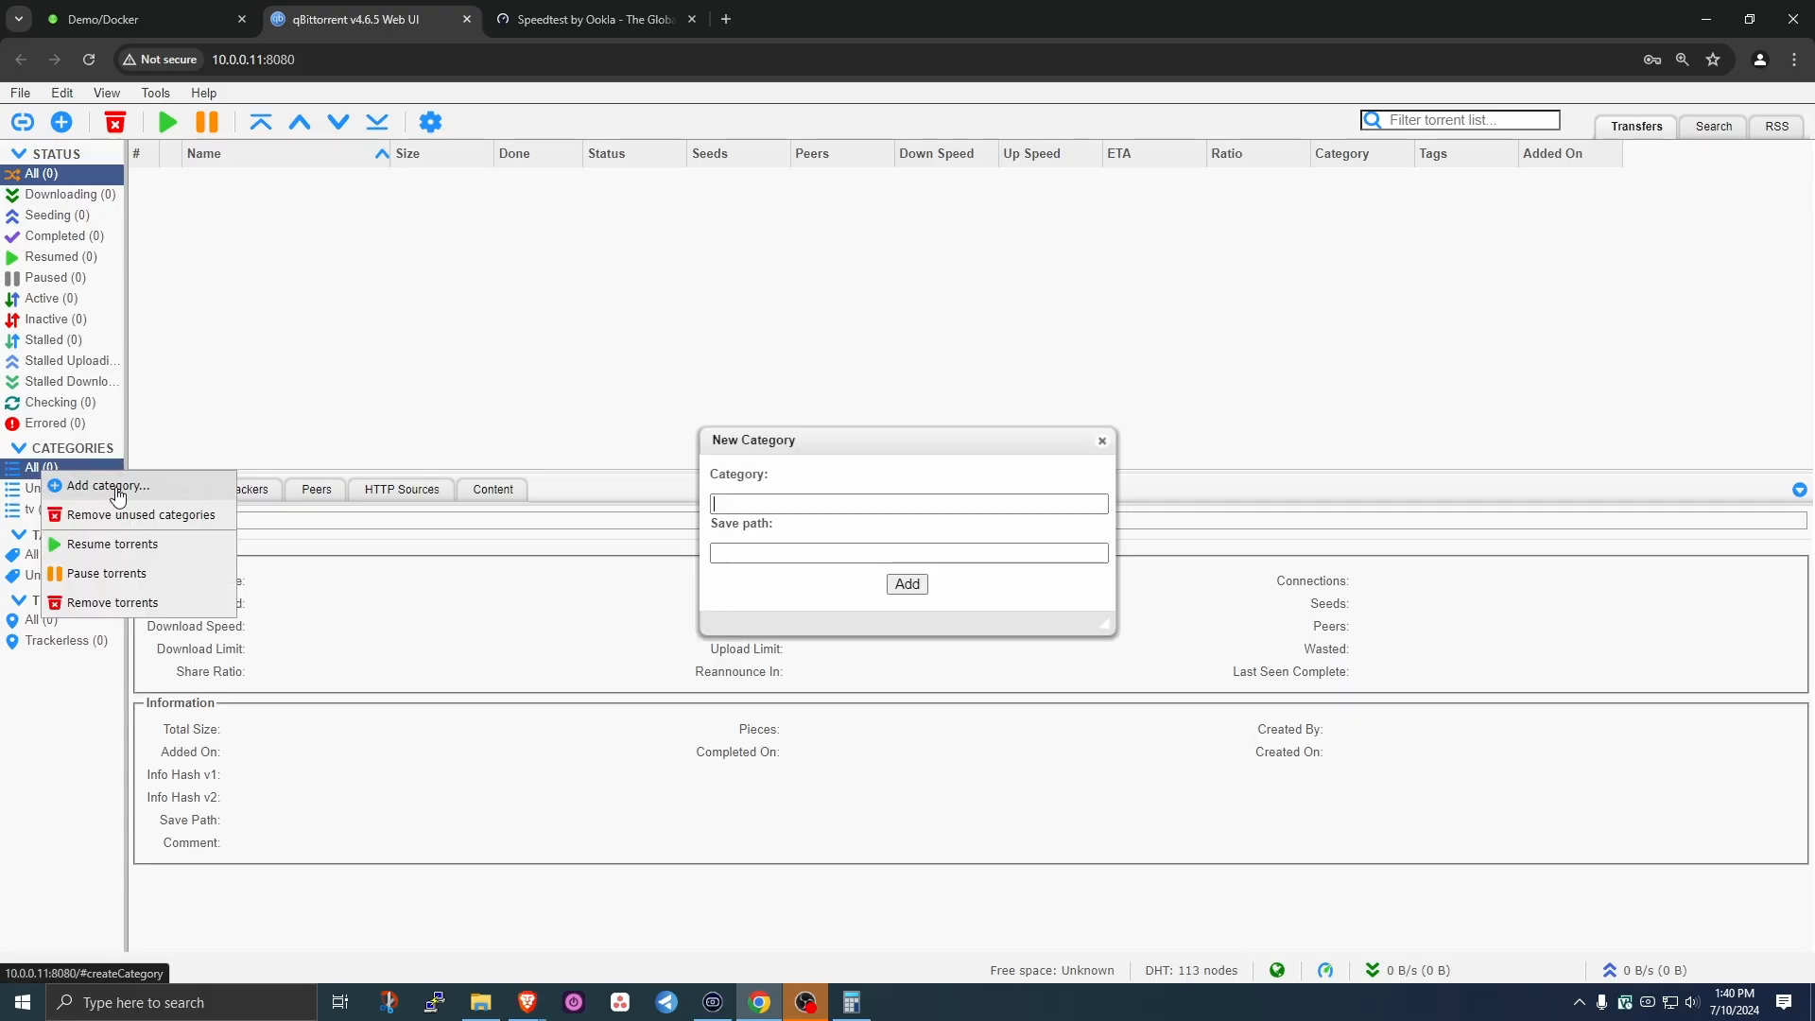
left_click(810, 502)
type("movies")
left_click(756, 556)
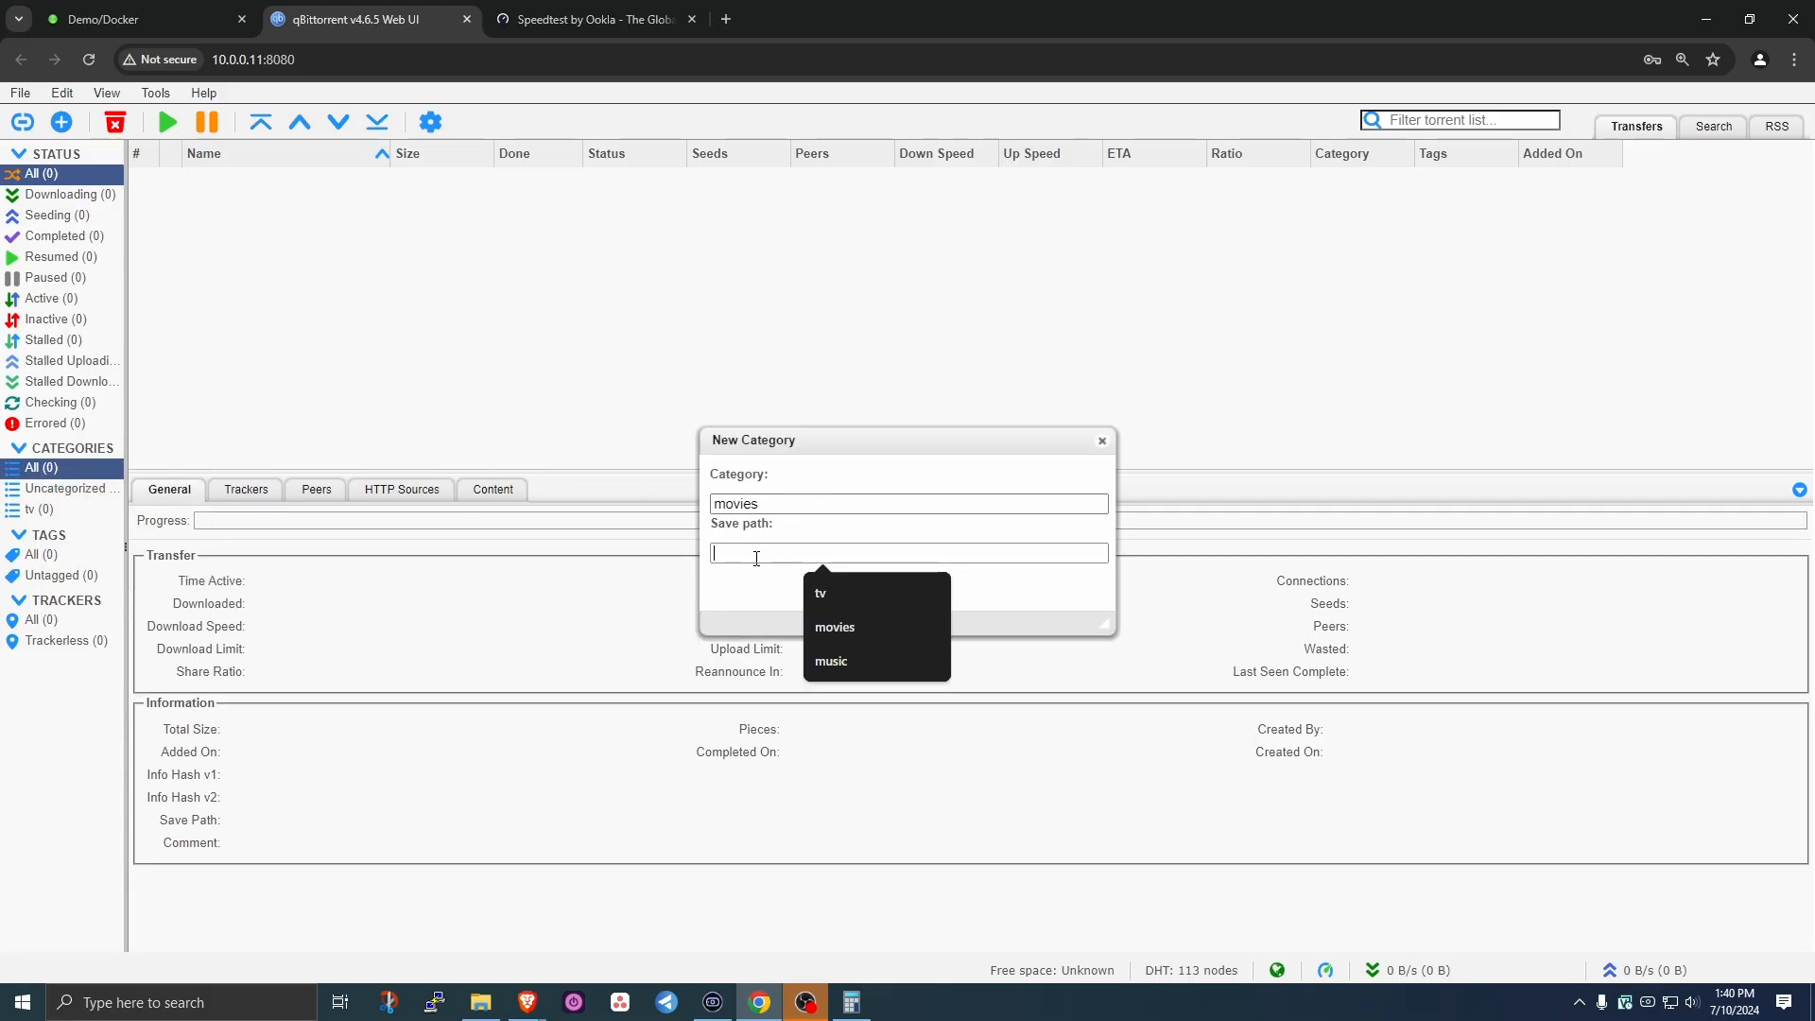
left_click(855, 626)
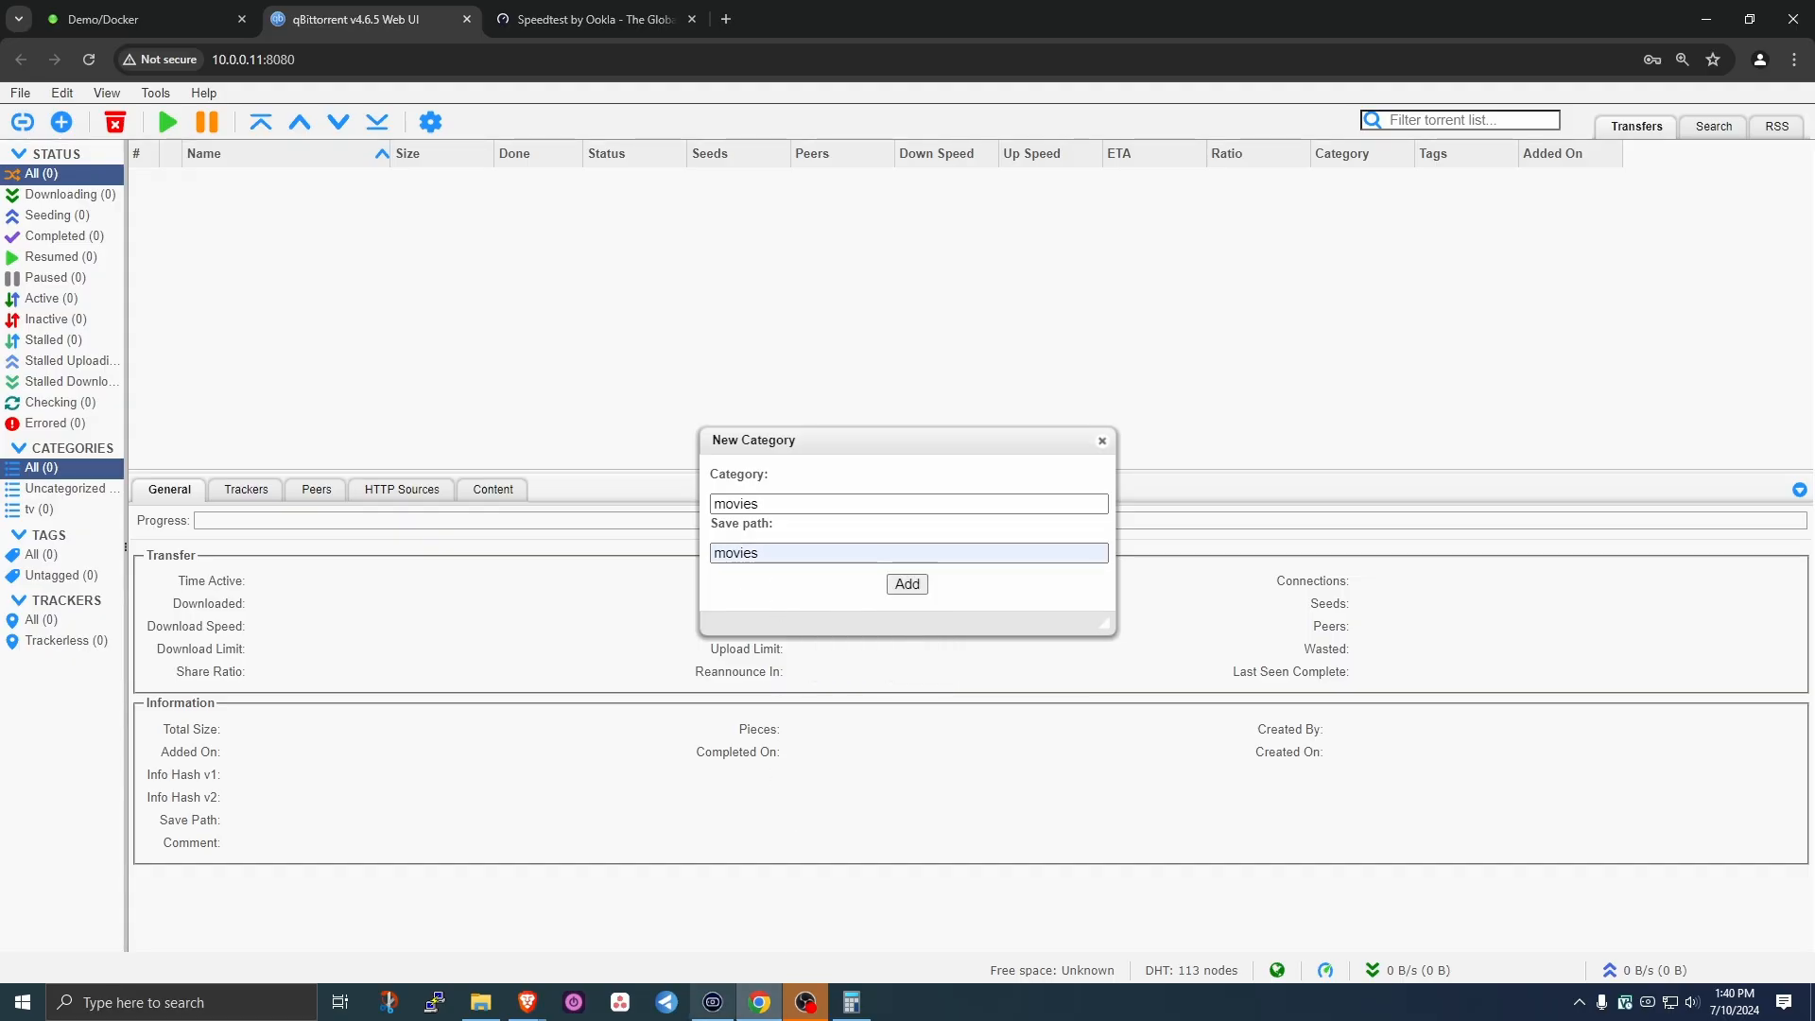
left_click(482, 1003)
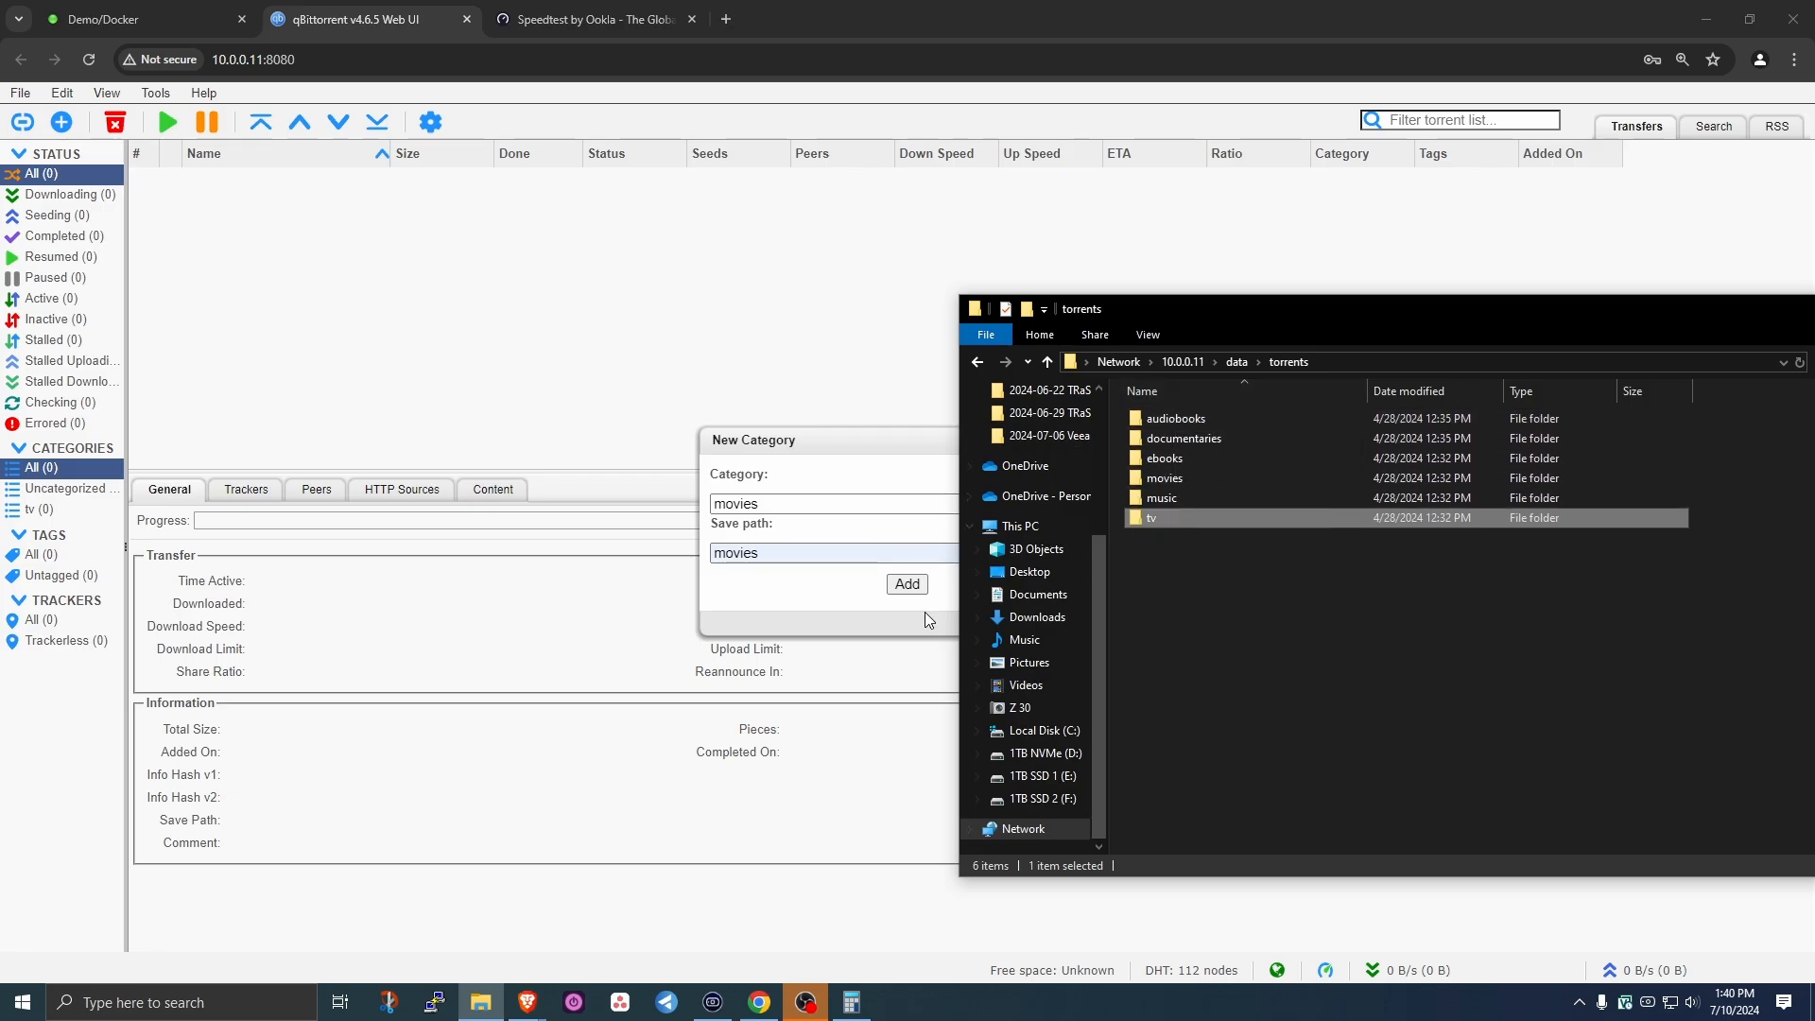
- Add the movies category, then create a music category with save path music
left_click(908, 583)
right_click(115, 468)
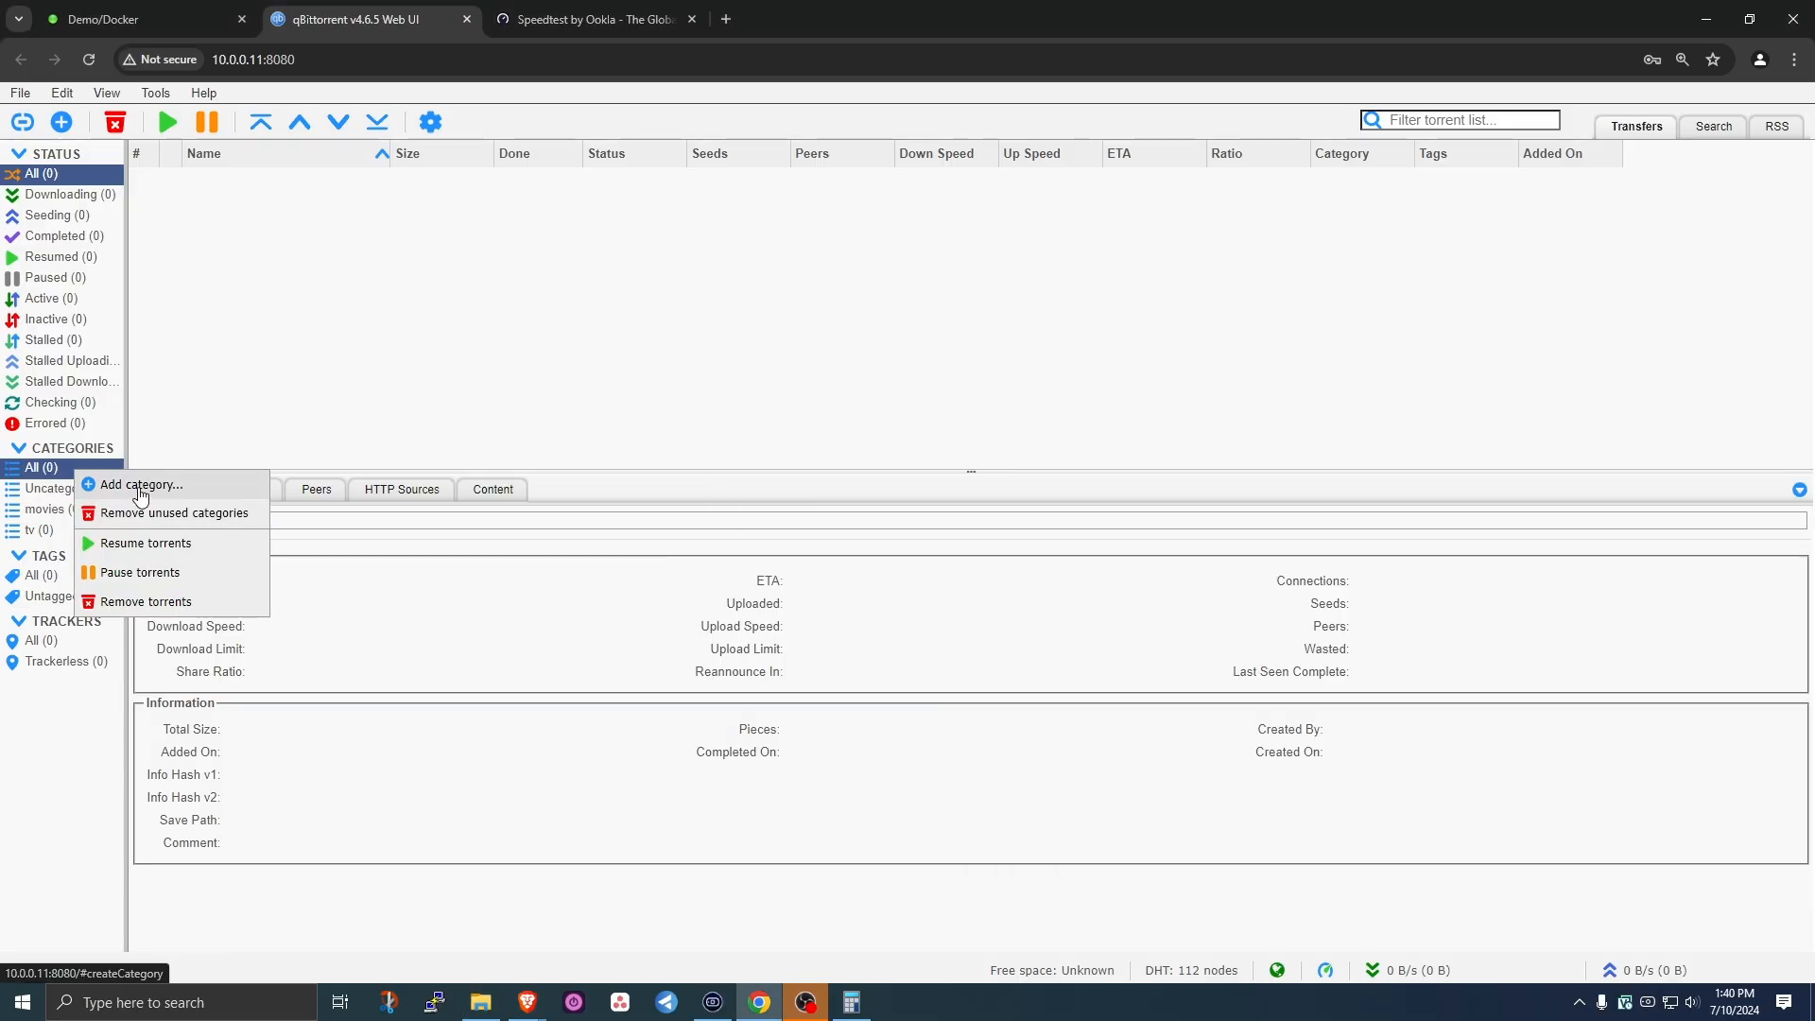
left_click(151, 482)
type("music")
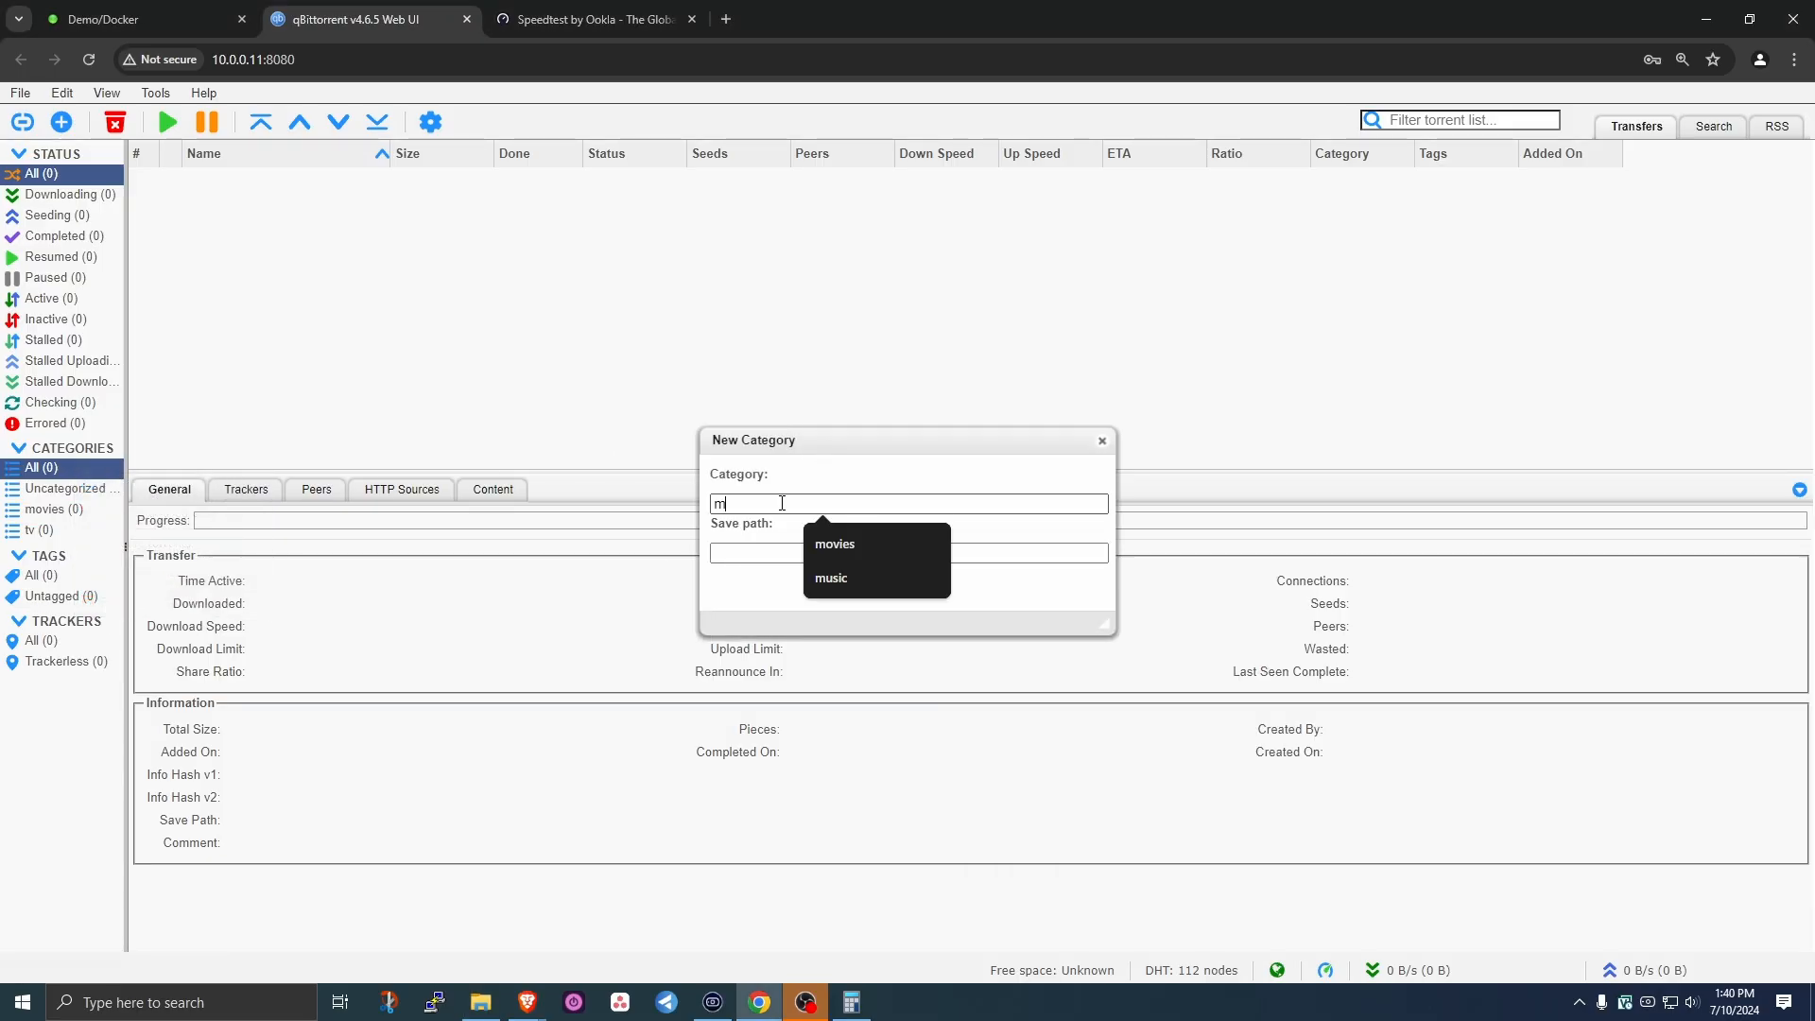
left_click(773, 548)
type("music")
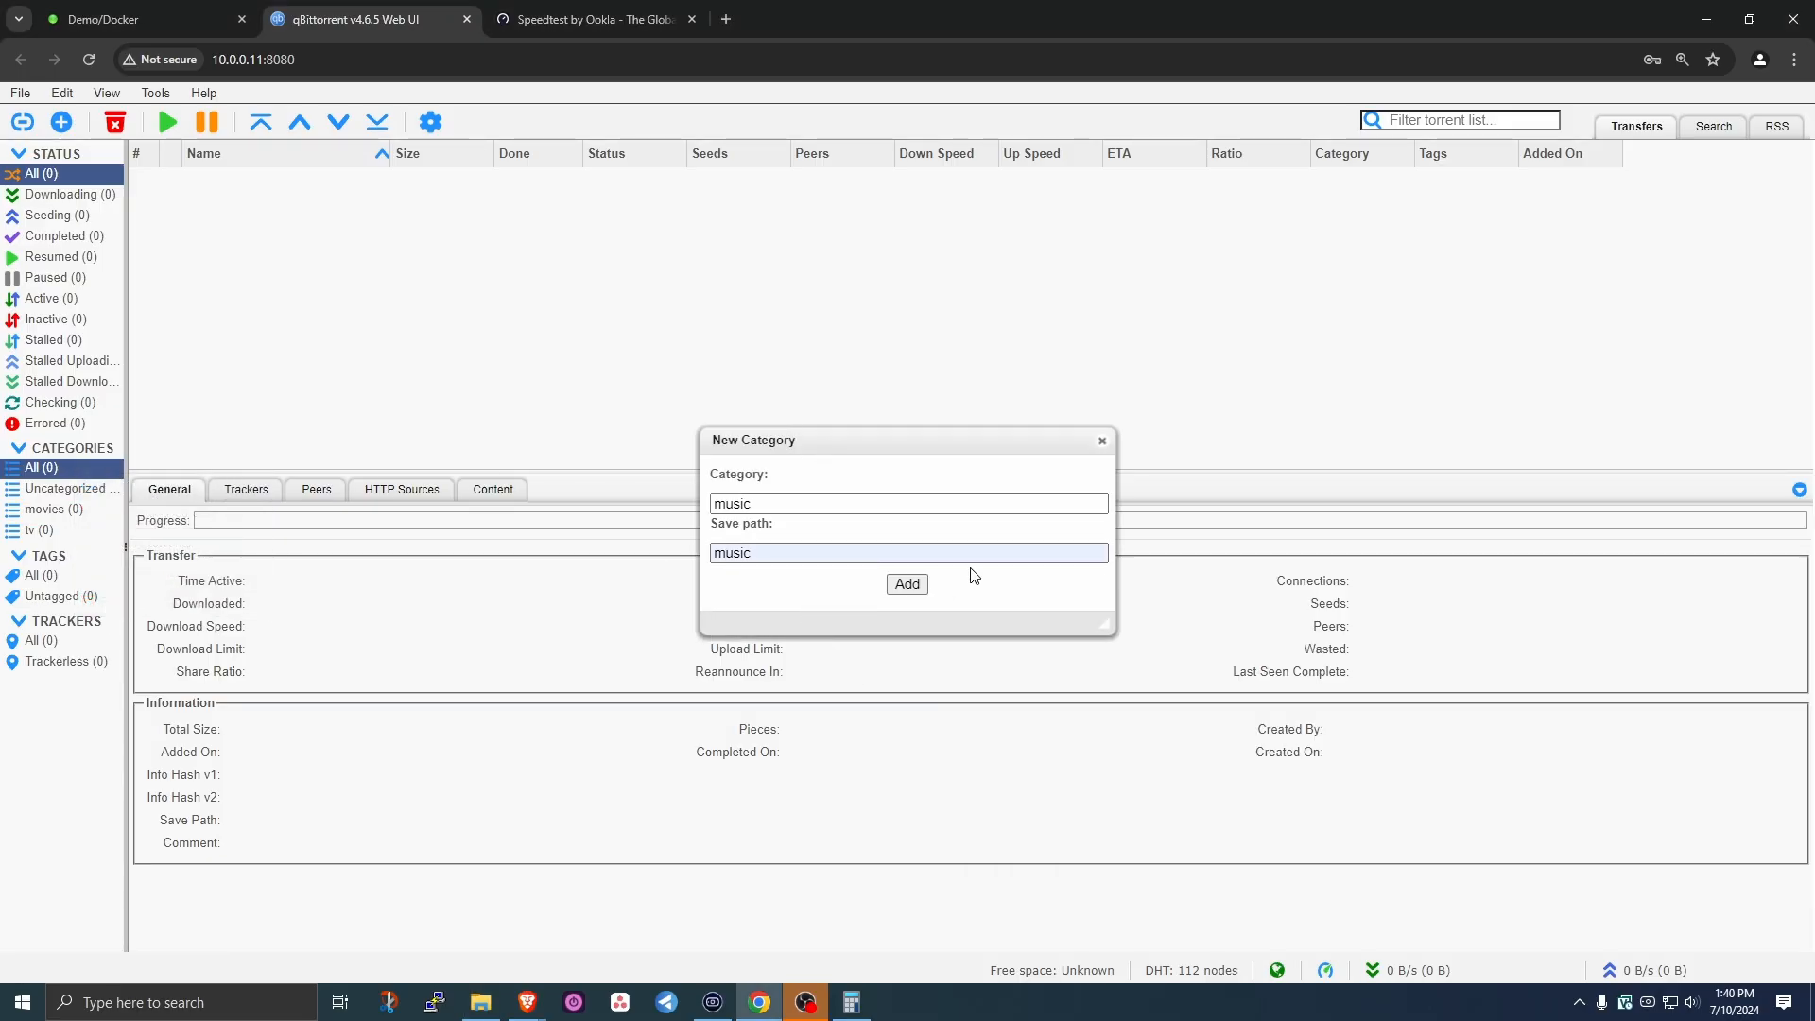
left_click(920, 590)
- Create an ebooks category with save path ebooks, confirming the folder exists in Explorer
right_click(51, 472)
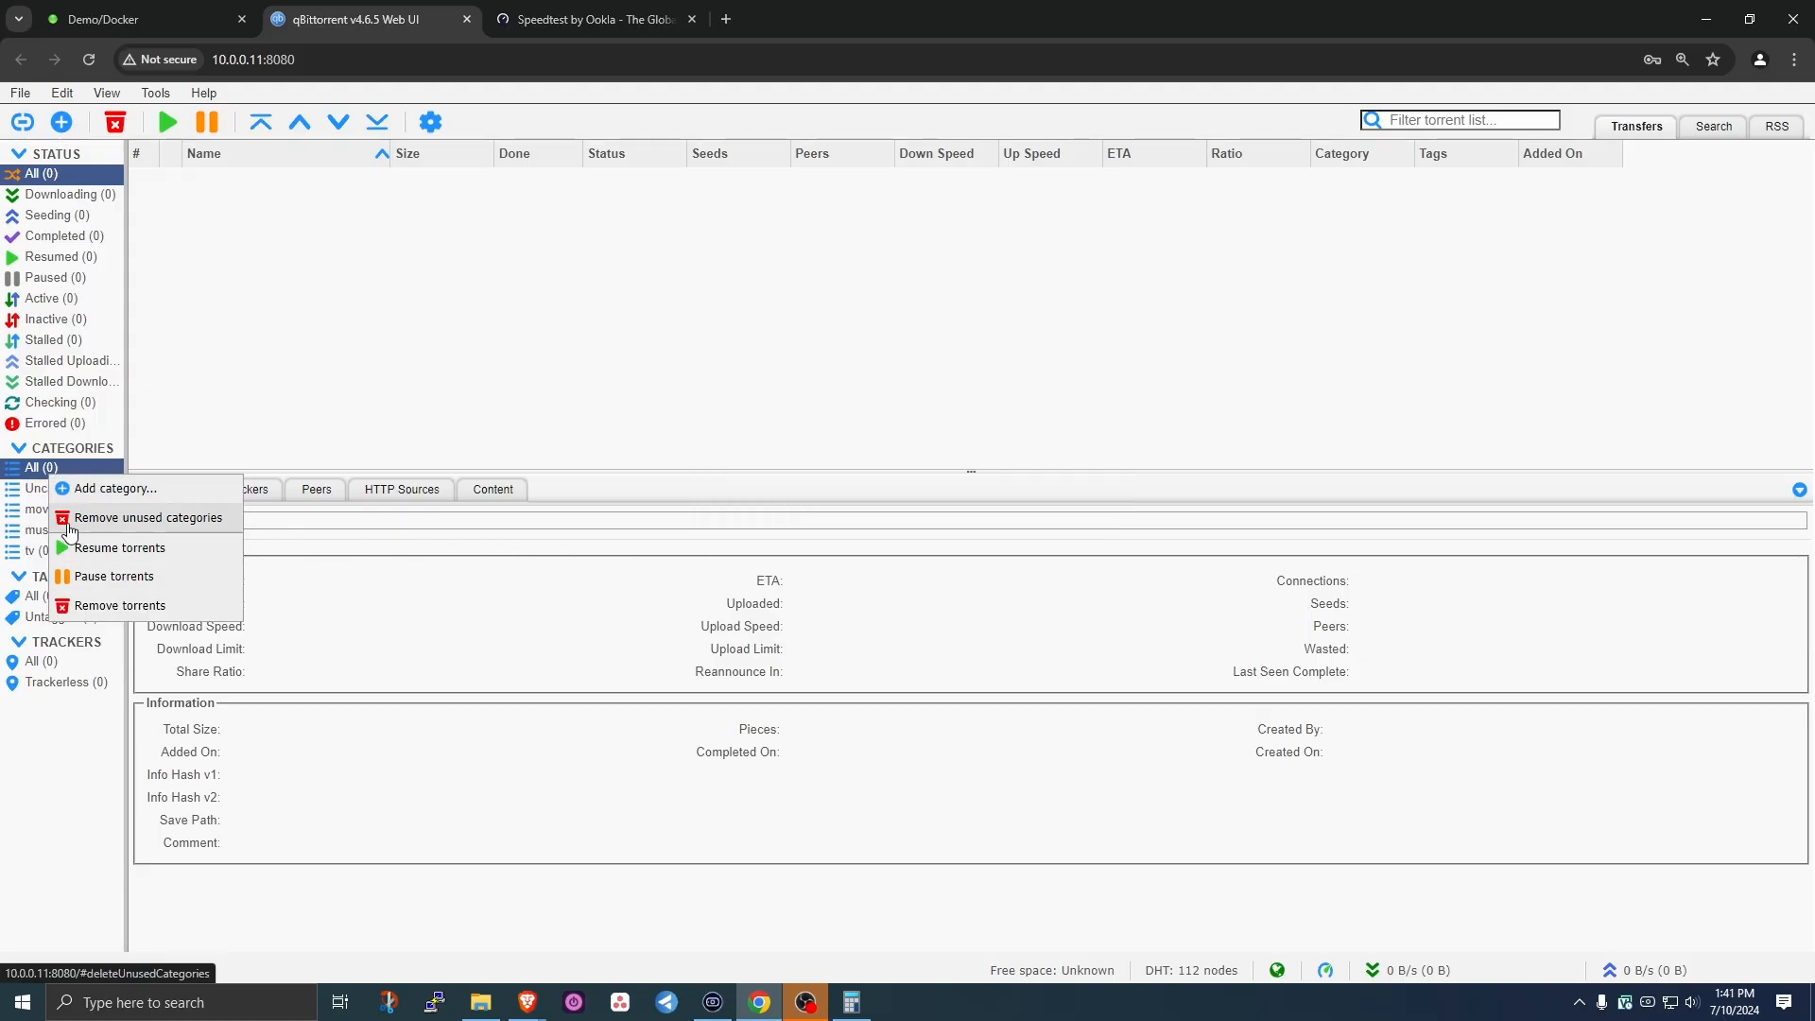
left_click(117, 489)
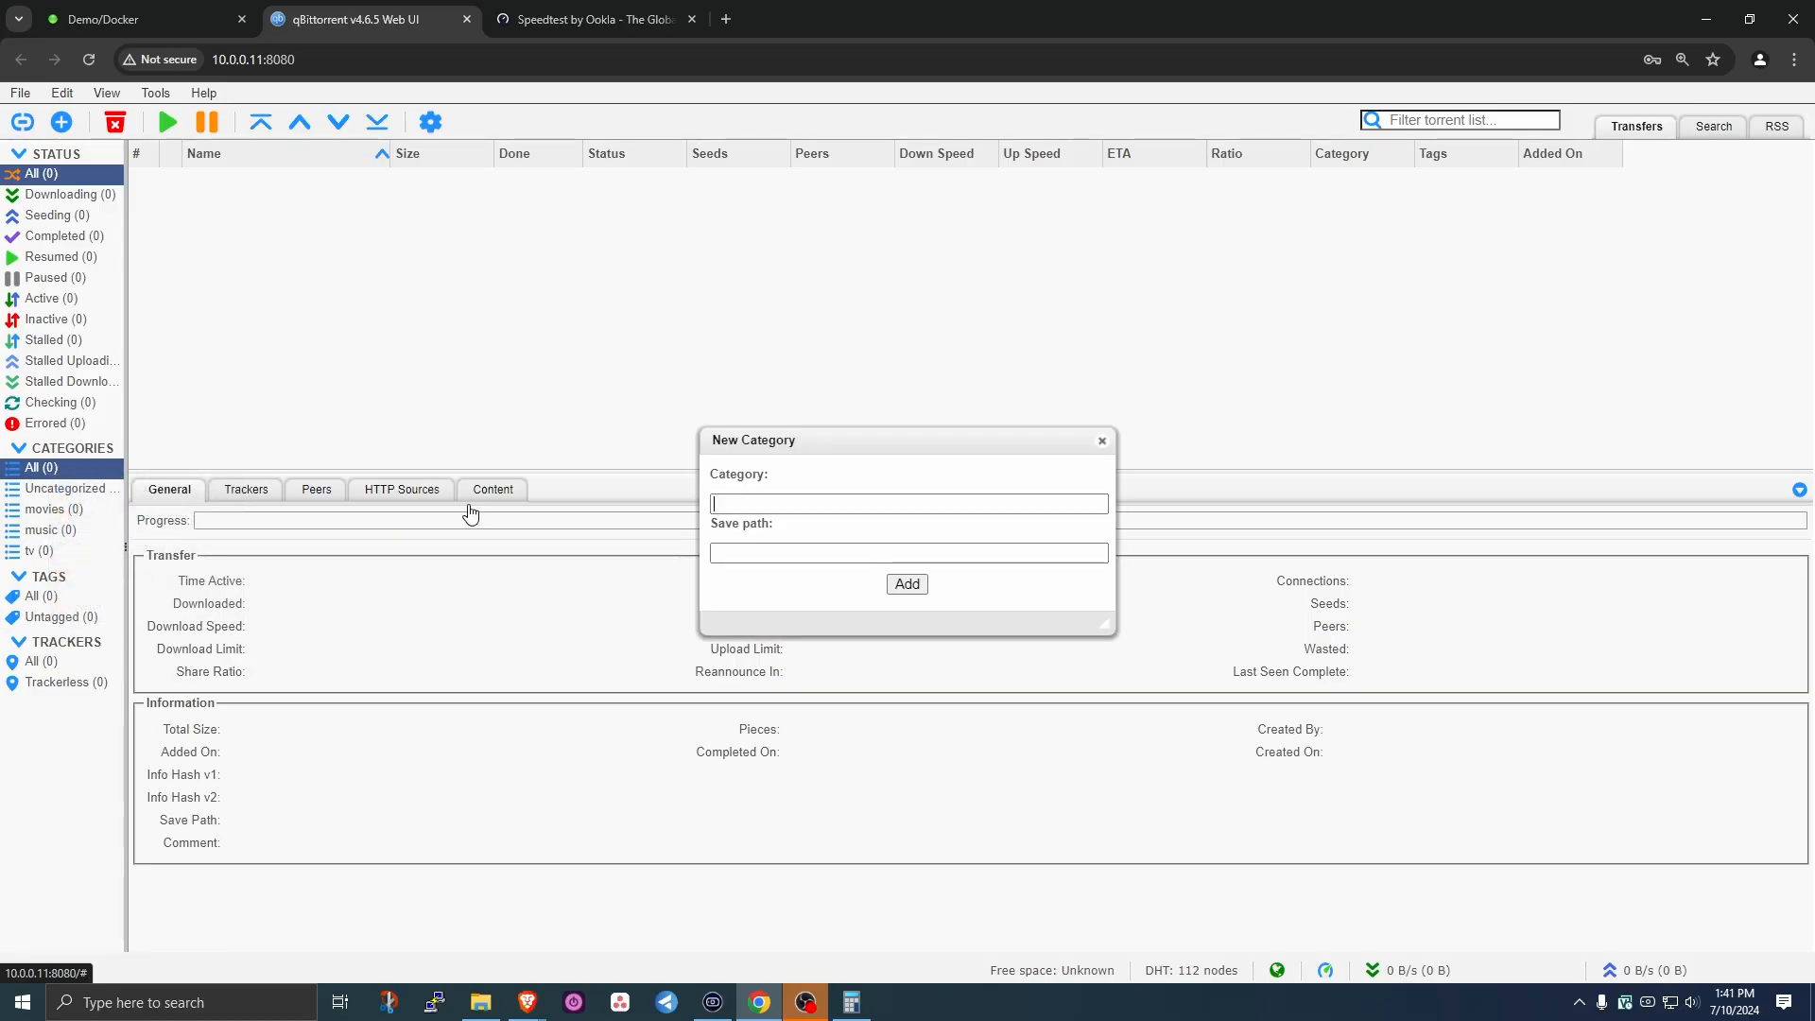
type("ebooks")
left_click(776, 545)
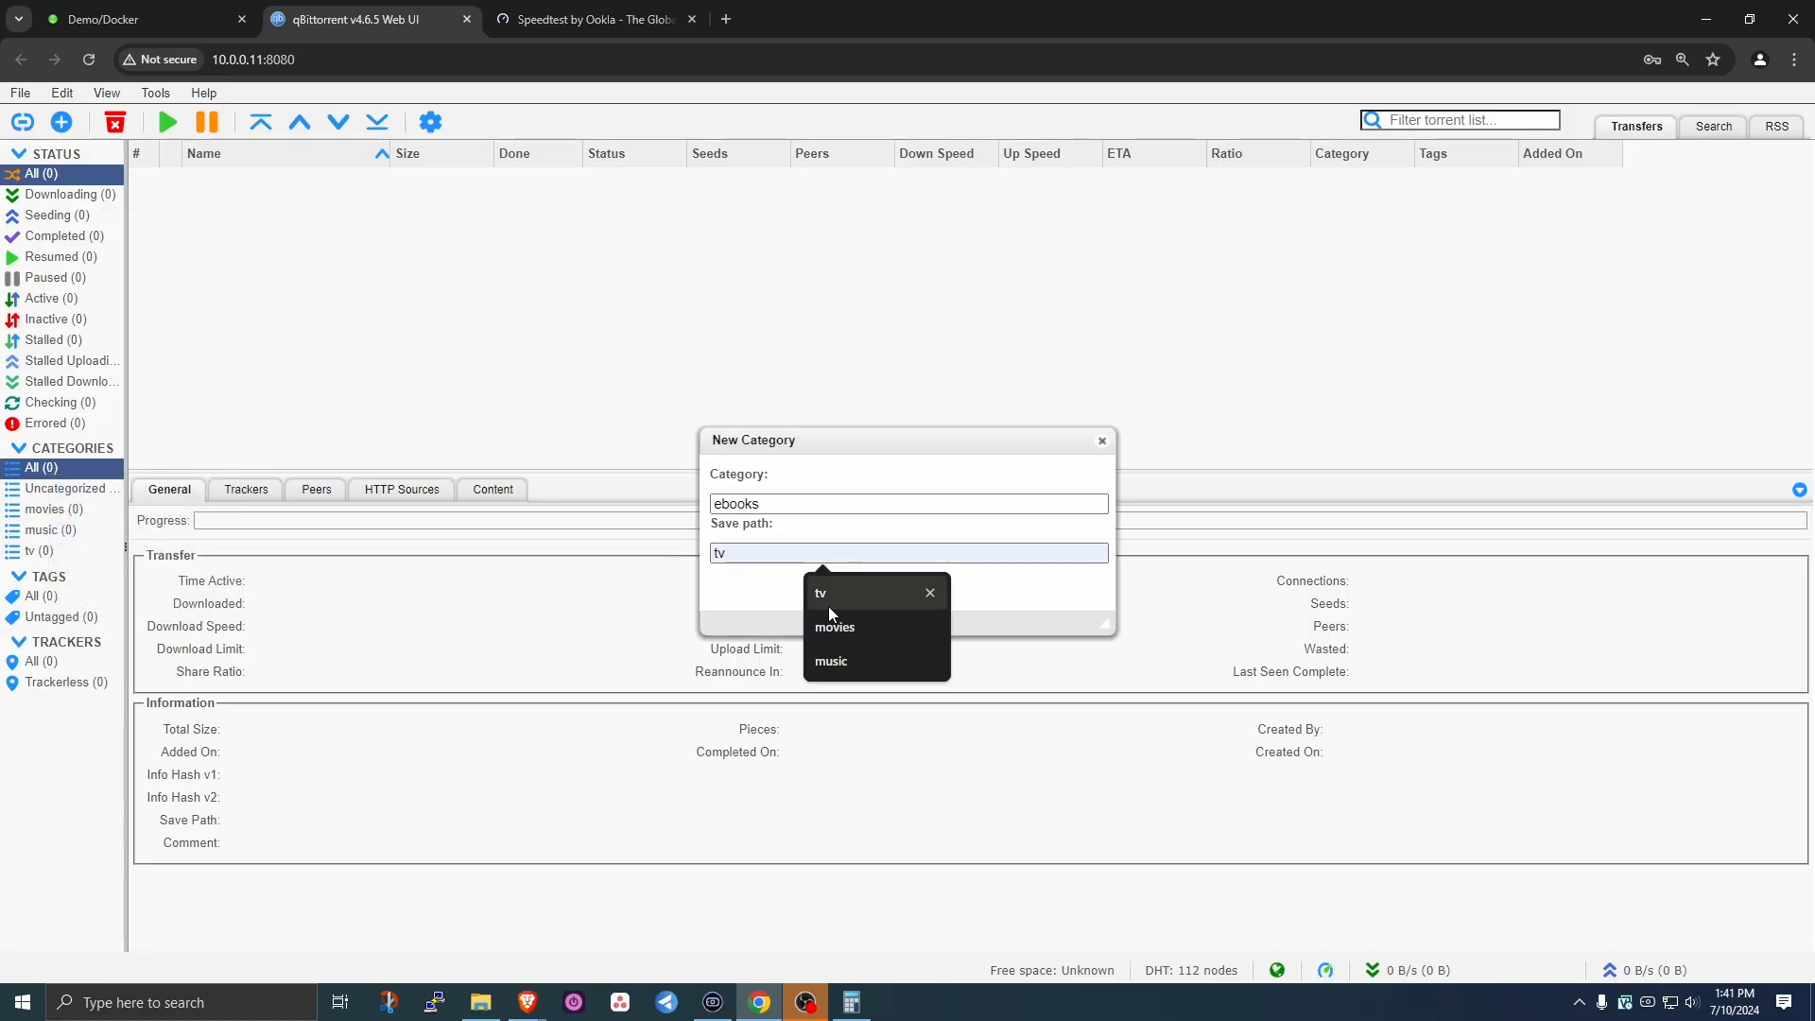
type("ebooks")
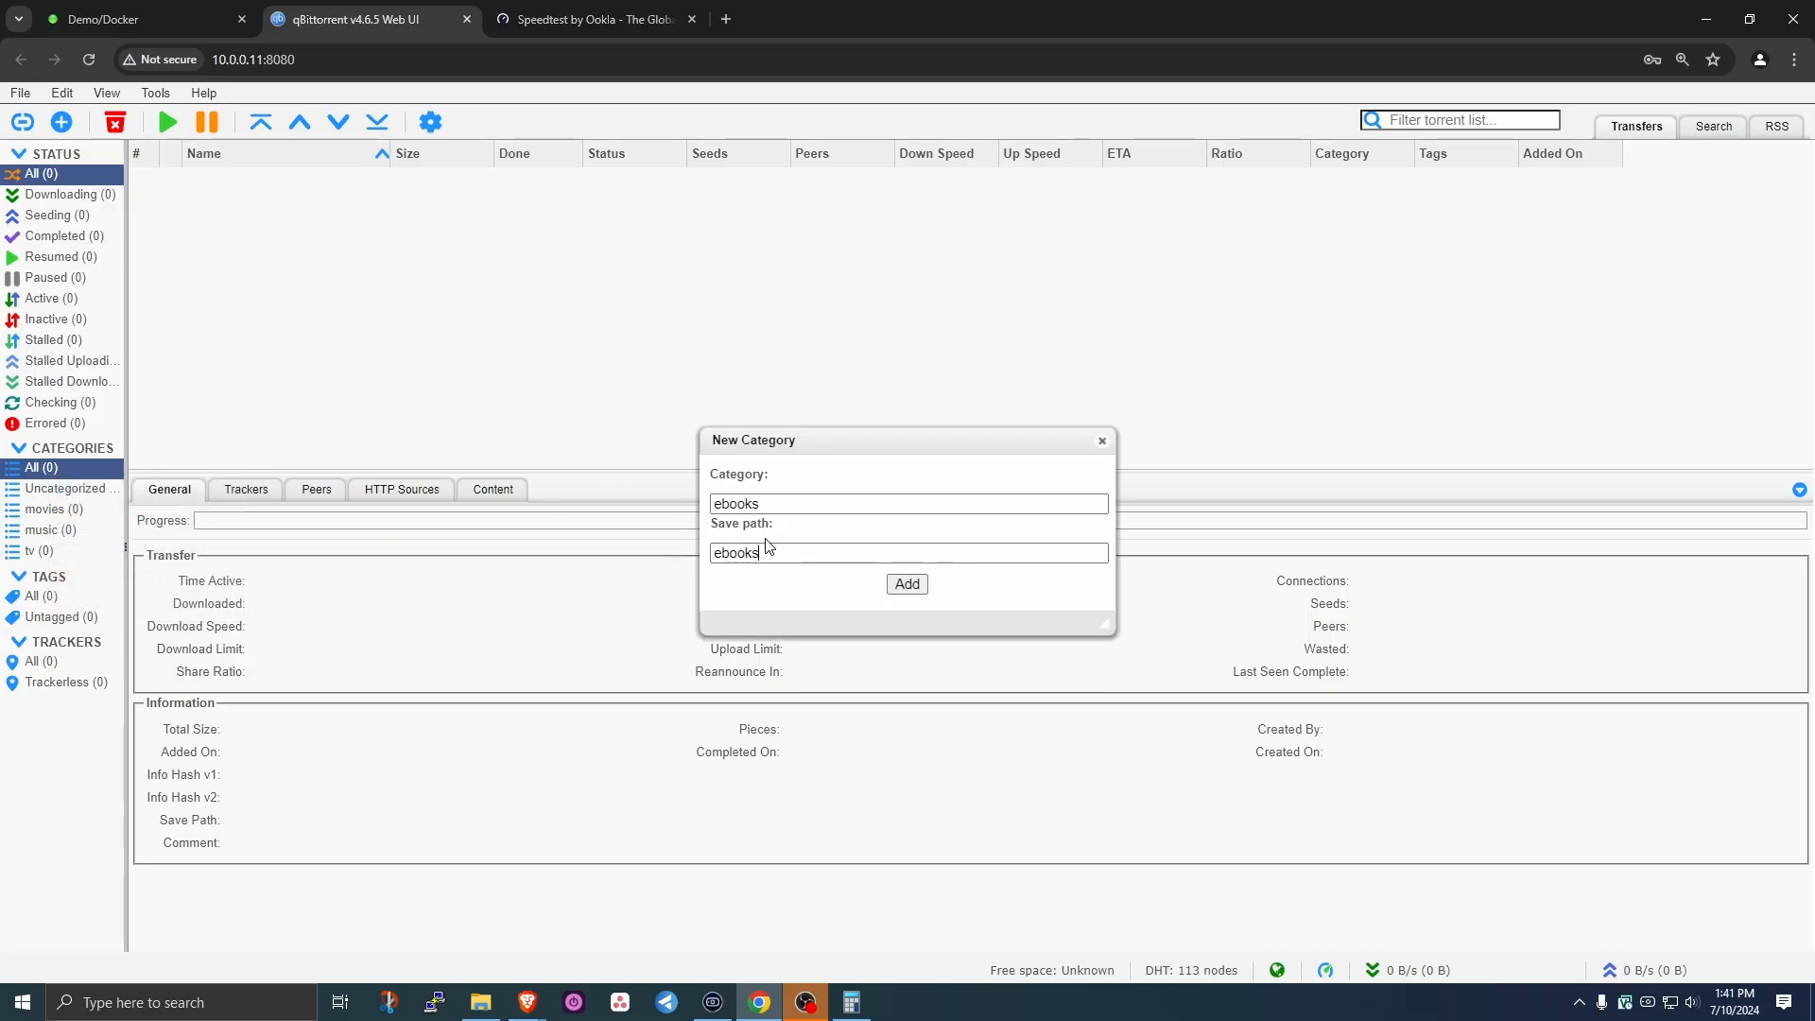
left_click(481, 1002)
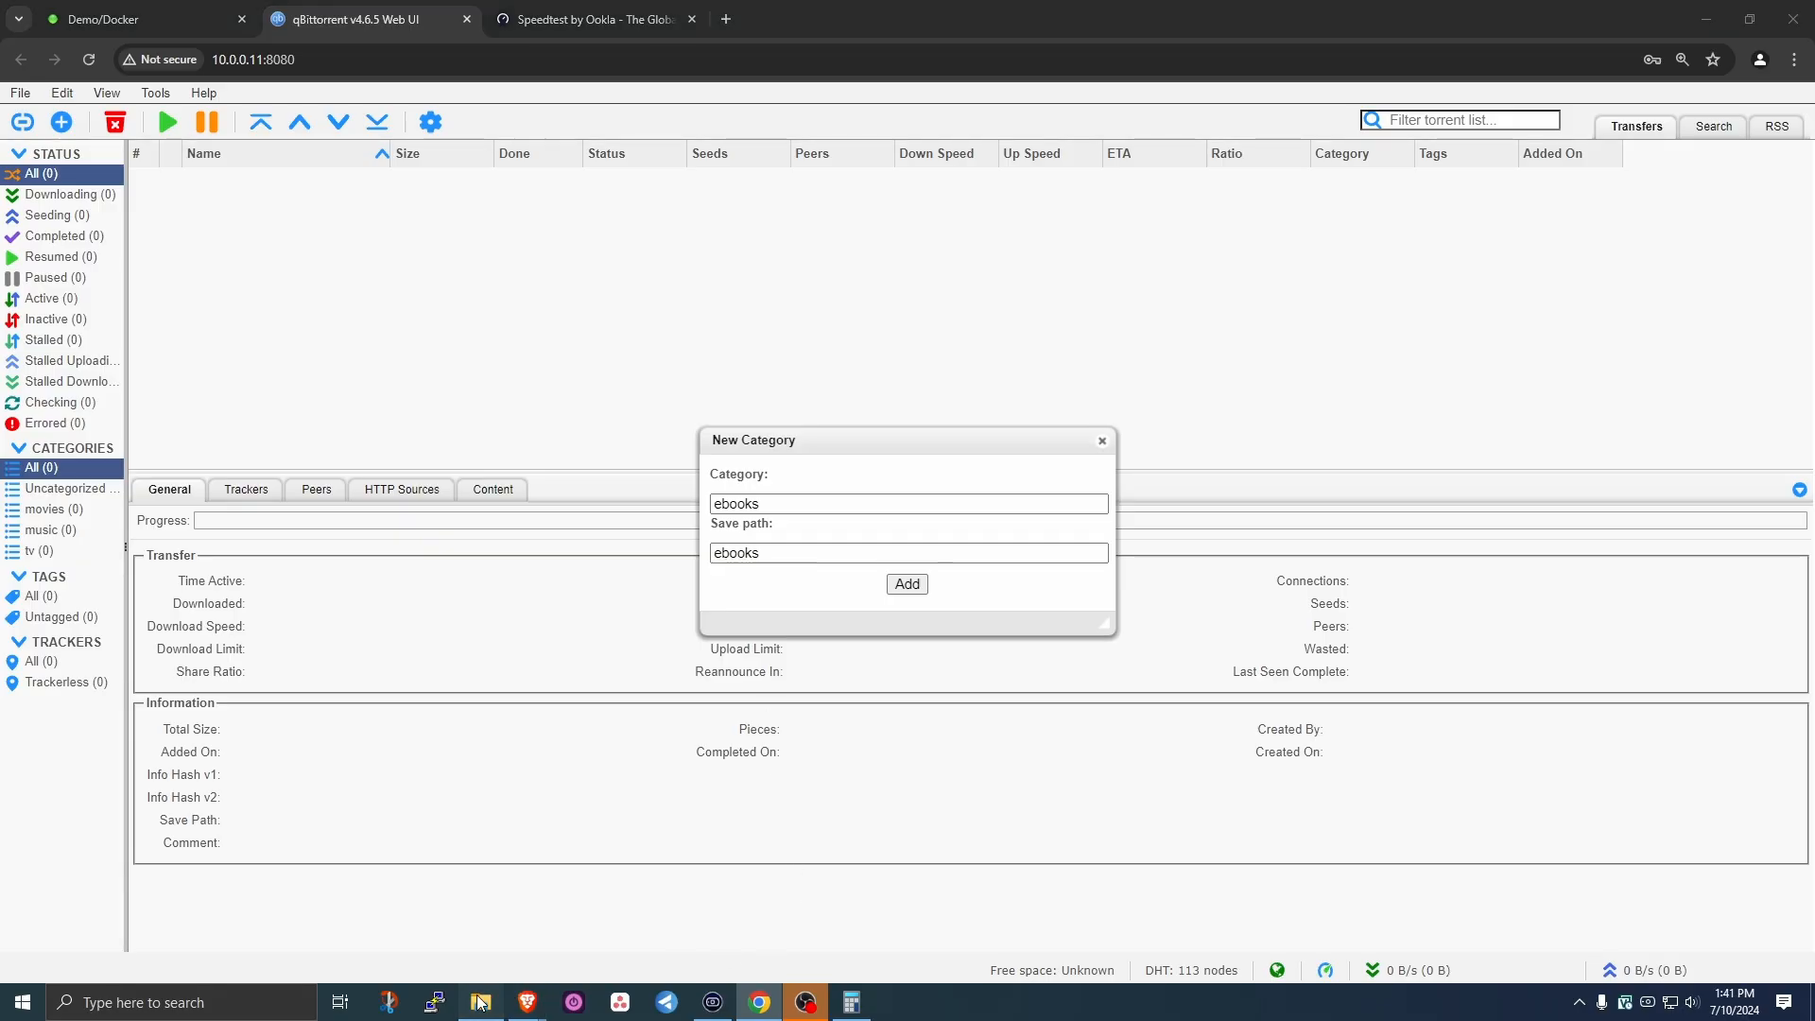
left_click(1182, 457)
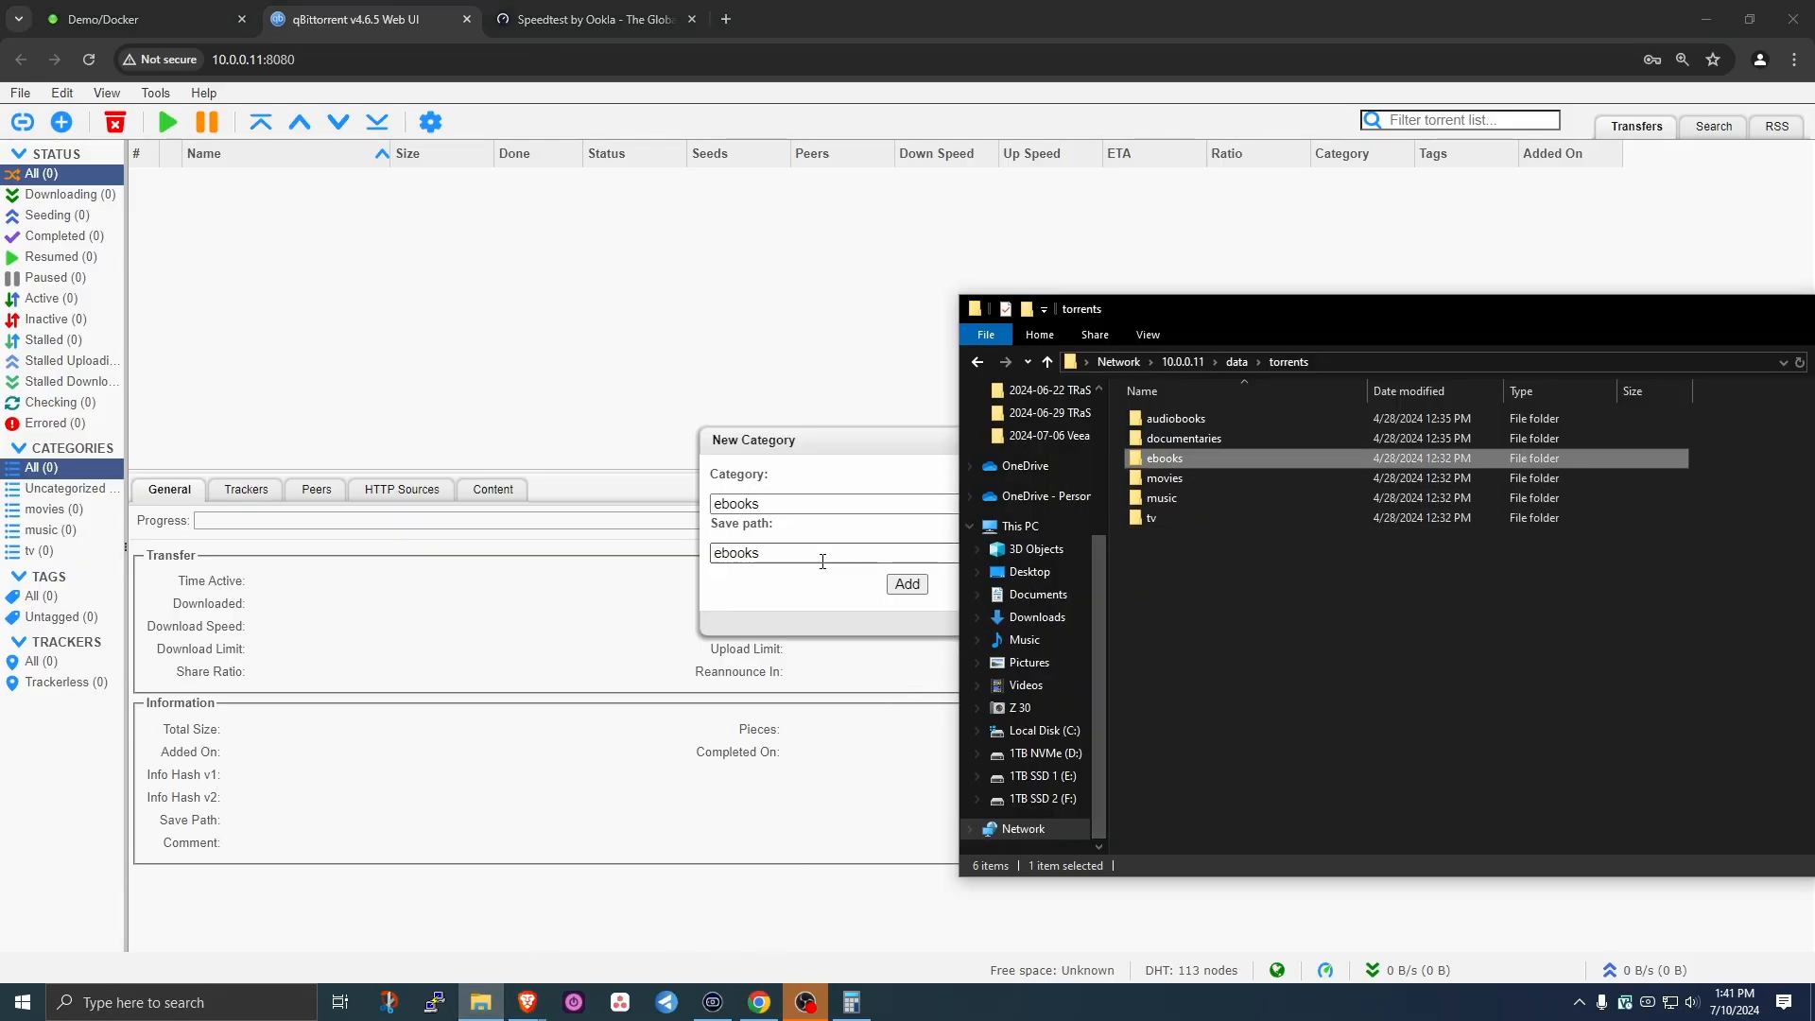
left_click(906, 583)
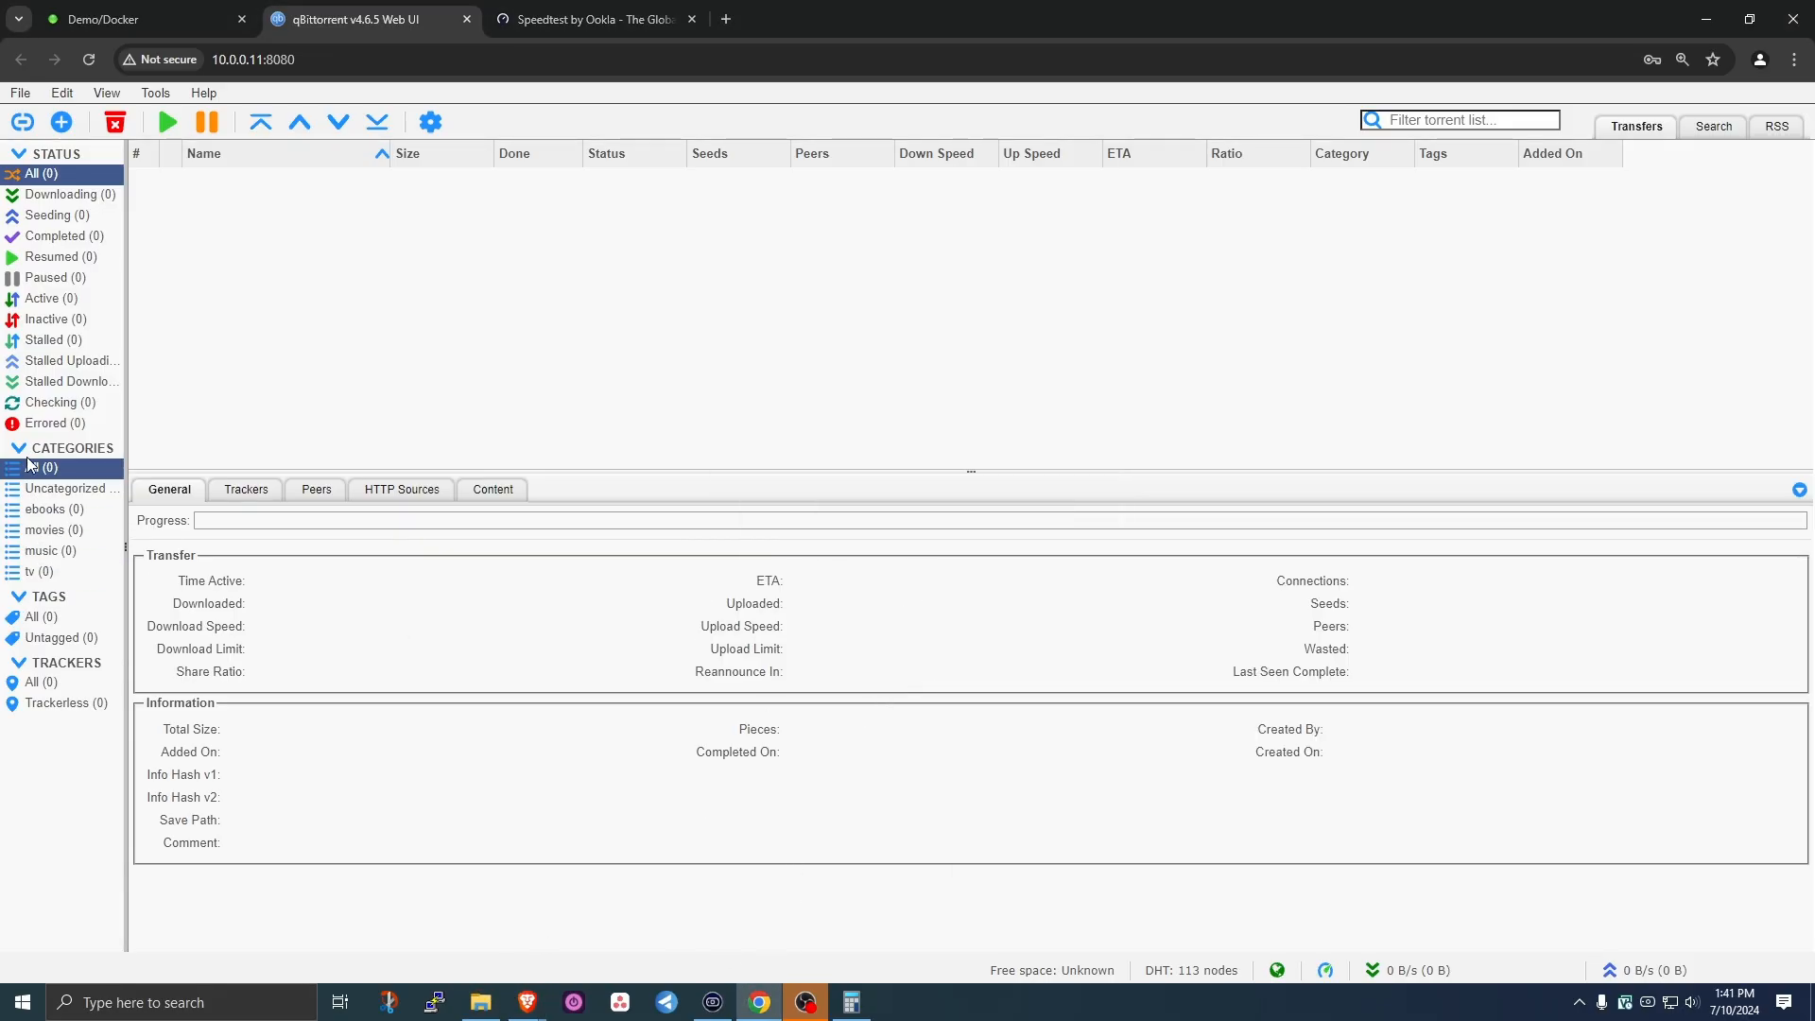
right_click(59, 470)
left_click(114, 478)
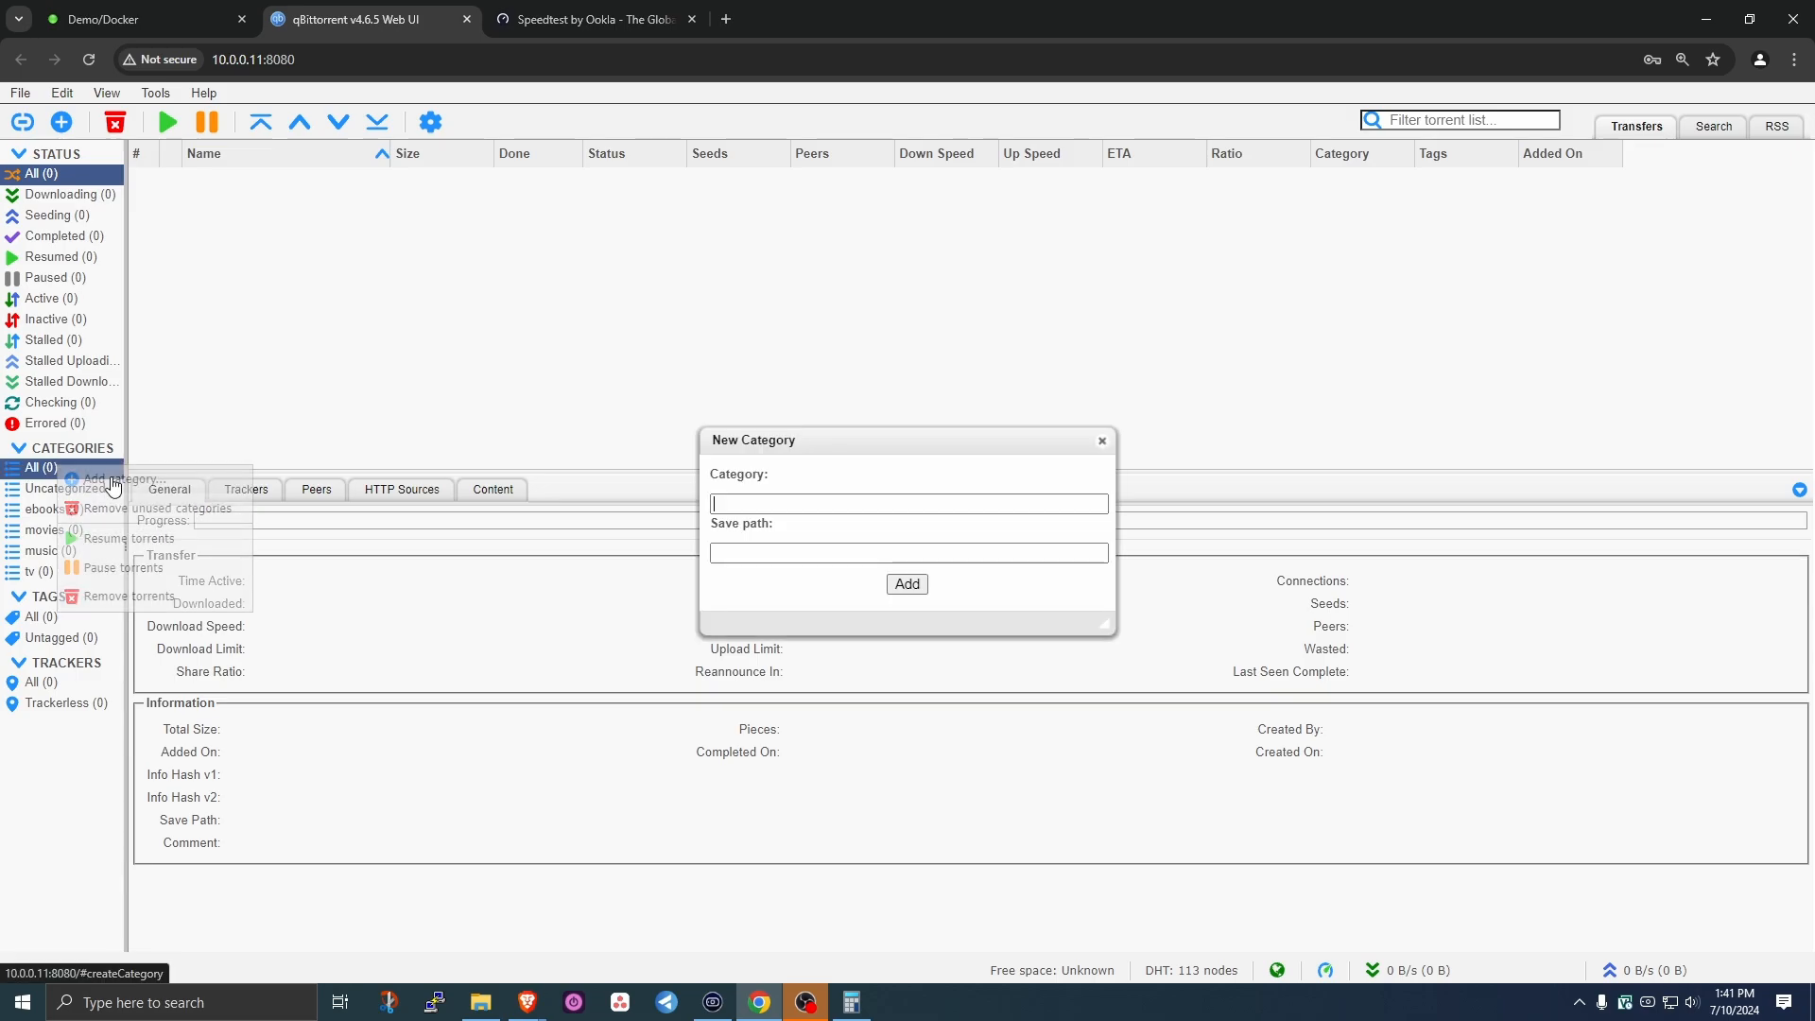
- Add a category named 'audiobooks'
type("aut")
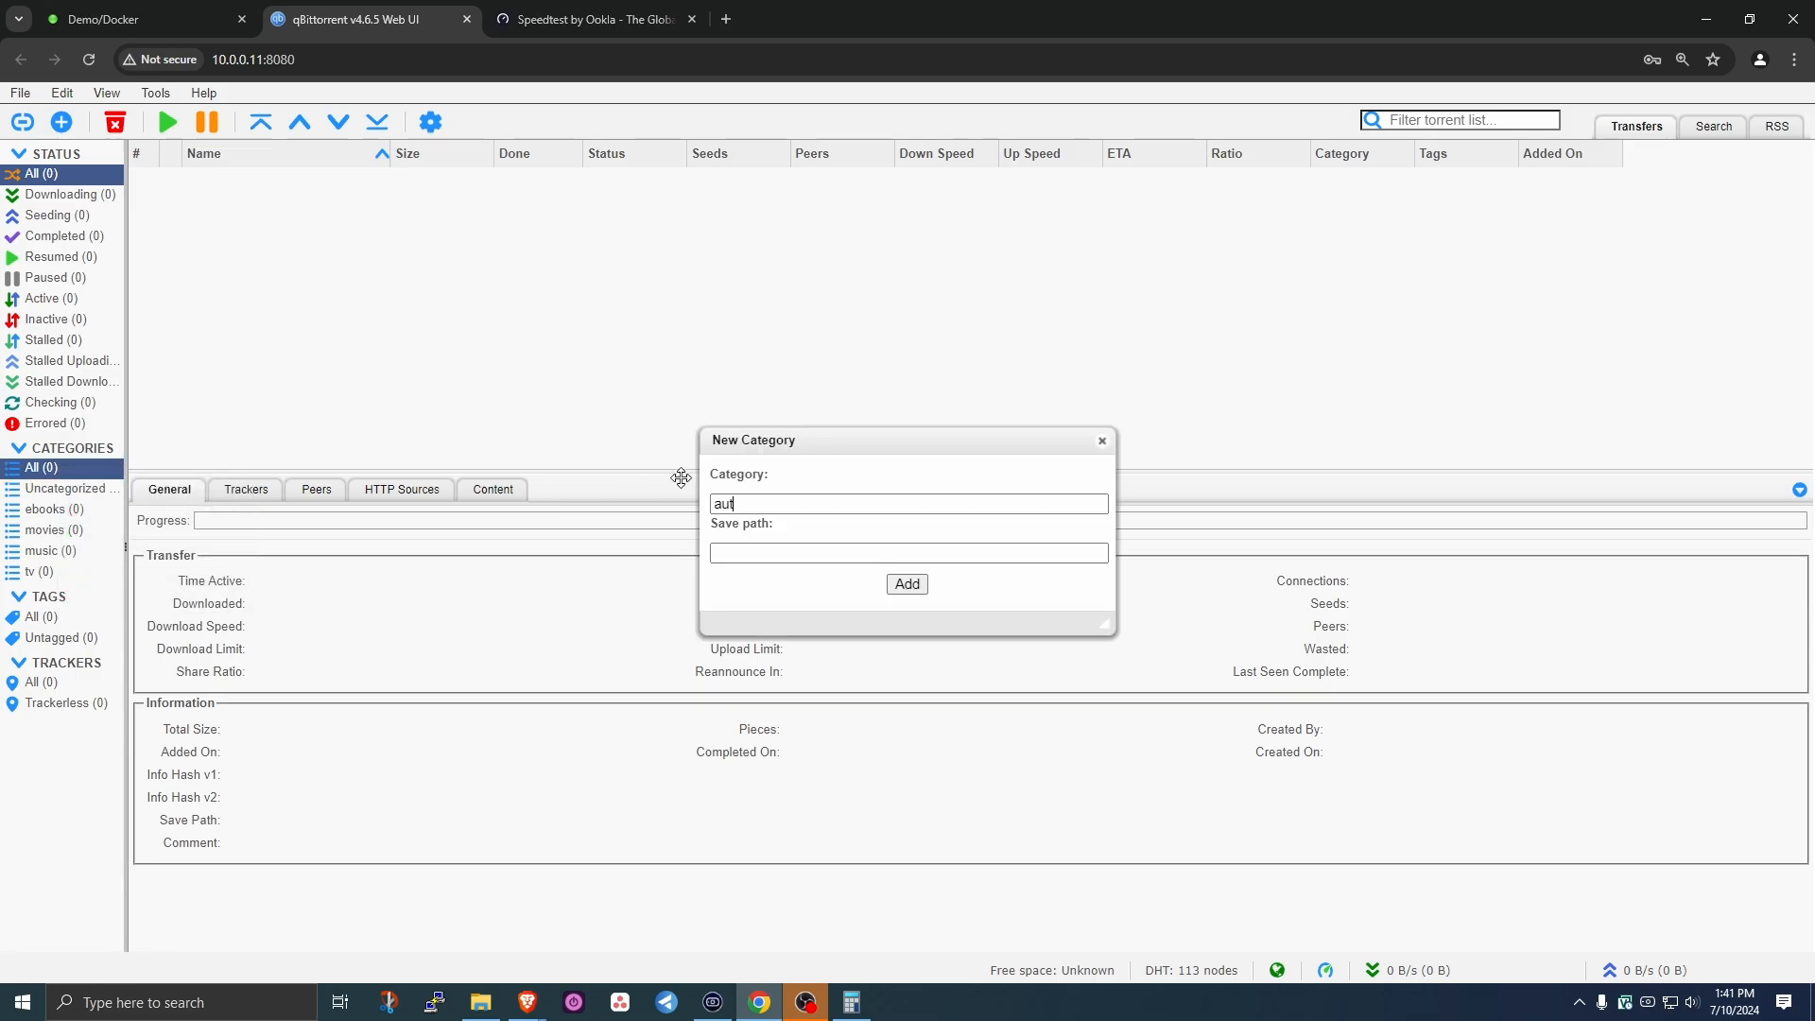
type("iobooksaudiobooks")
left_click(906, 584)
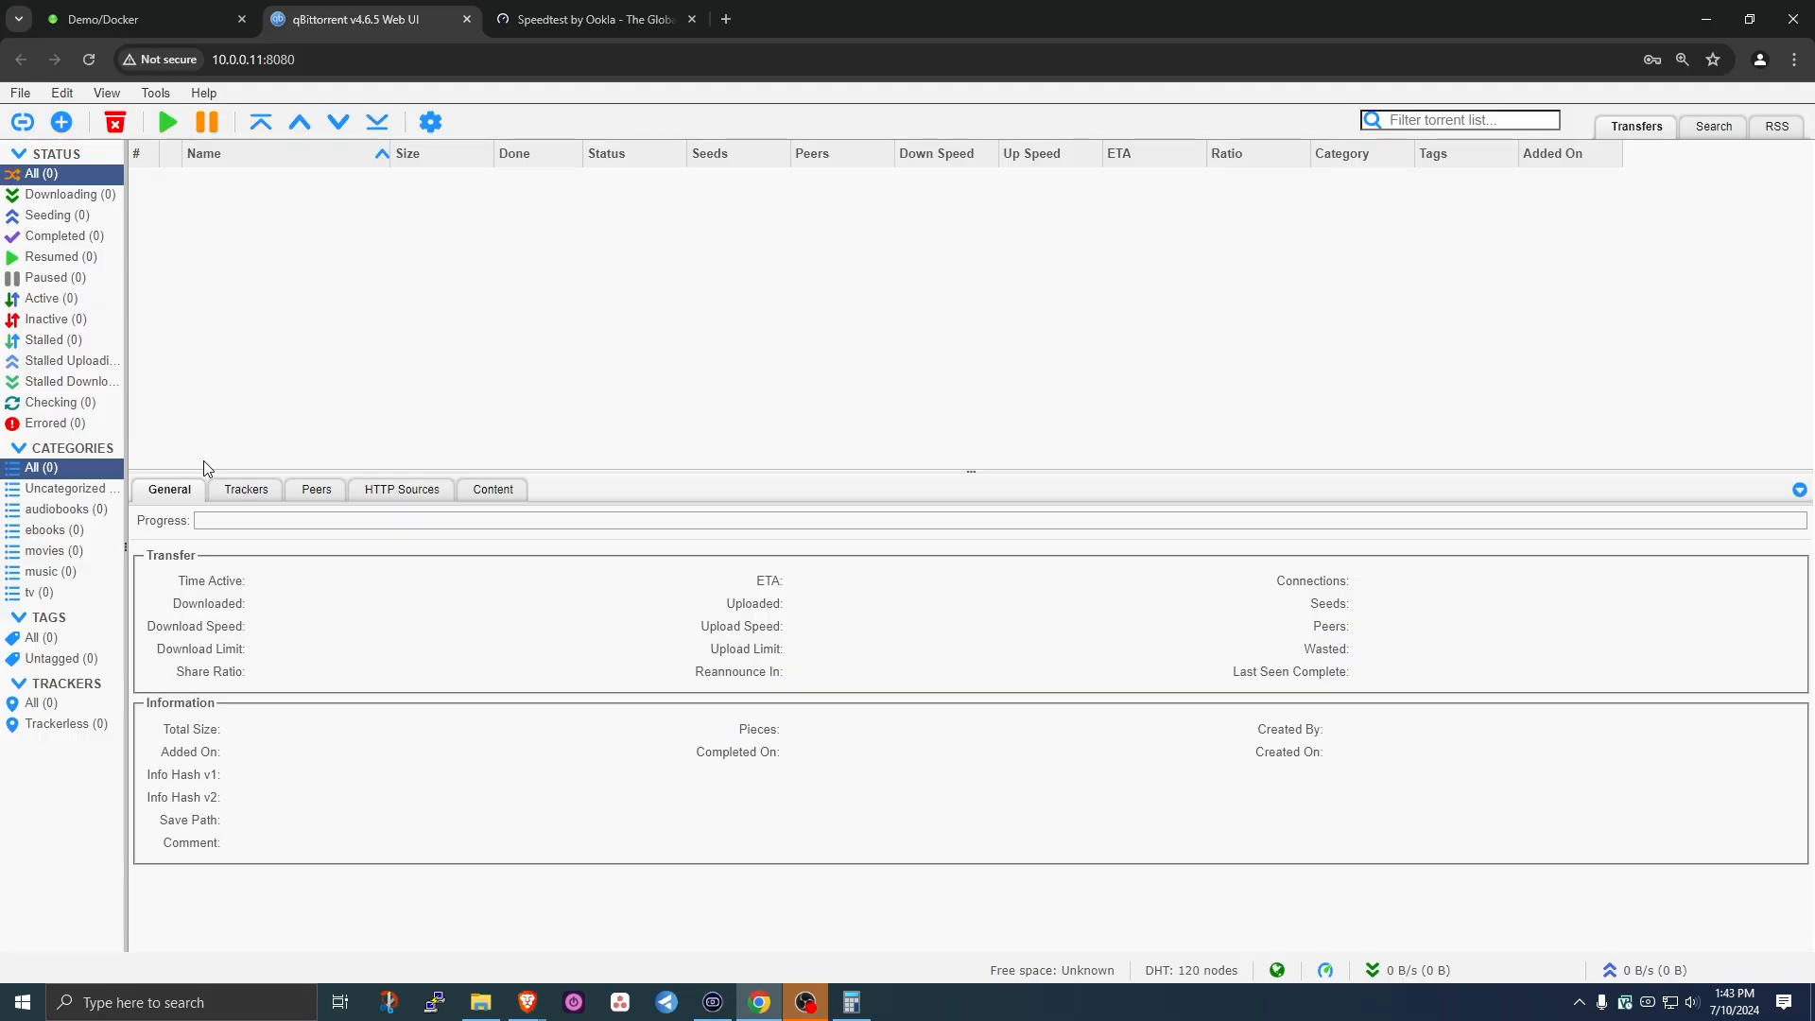
- Confirm in Unraid Apps that User Scripts and Nerd Tools are installed, then open Settings
left_click(114, 15)
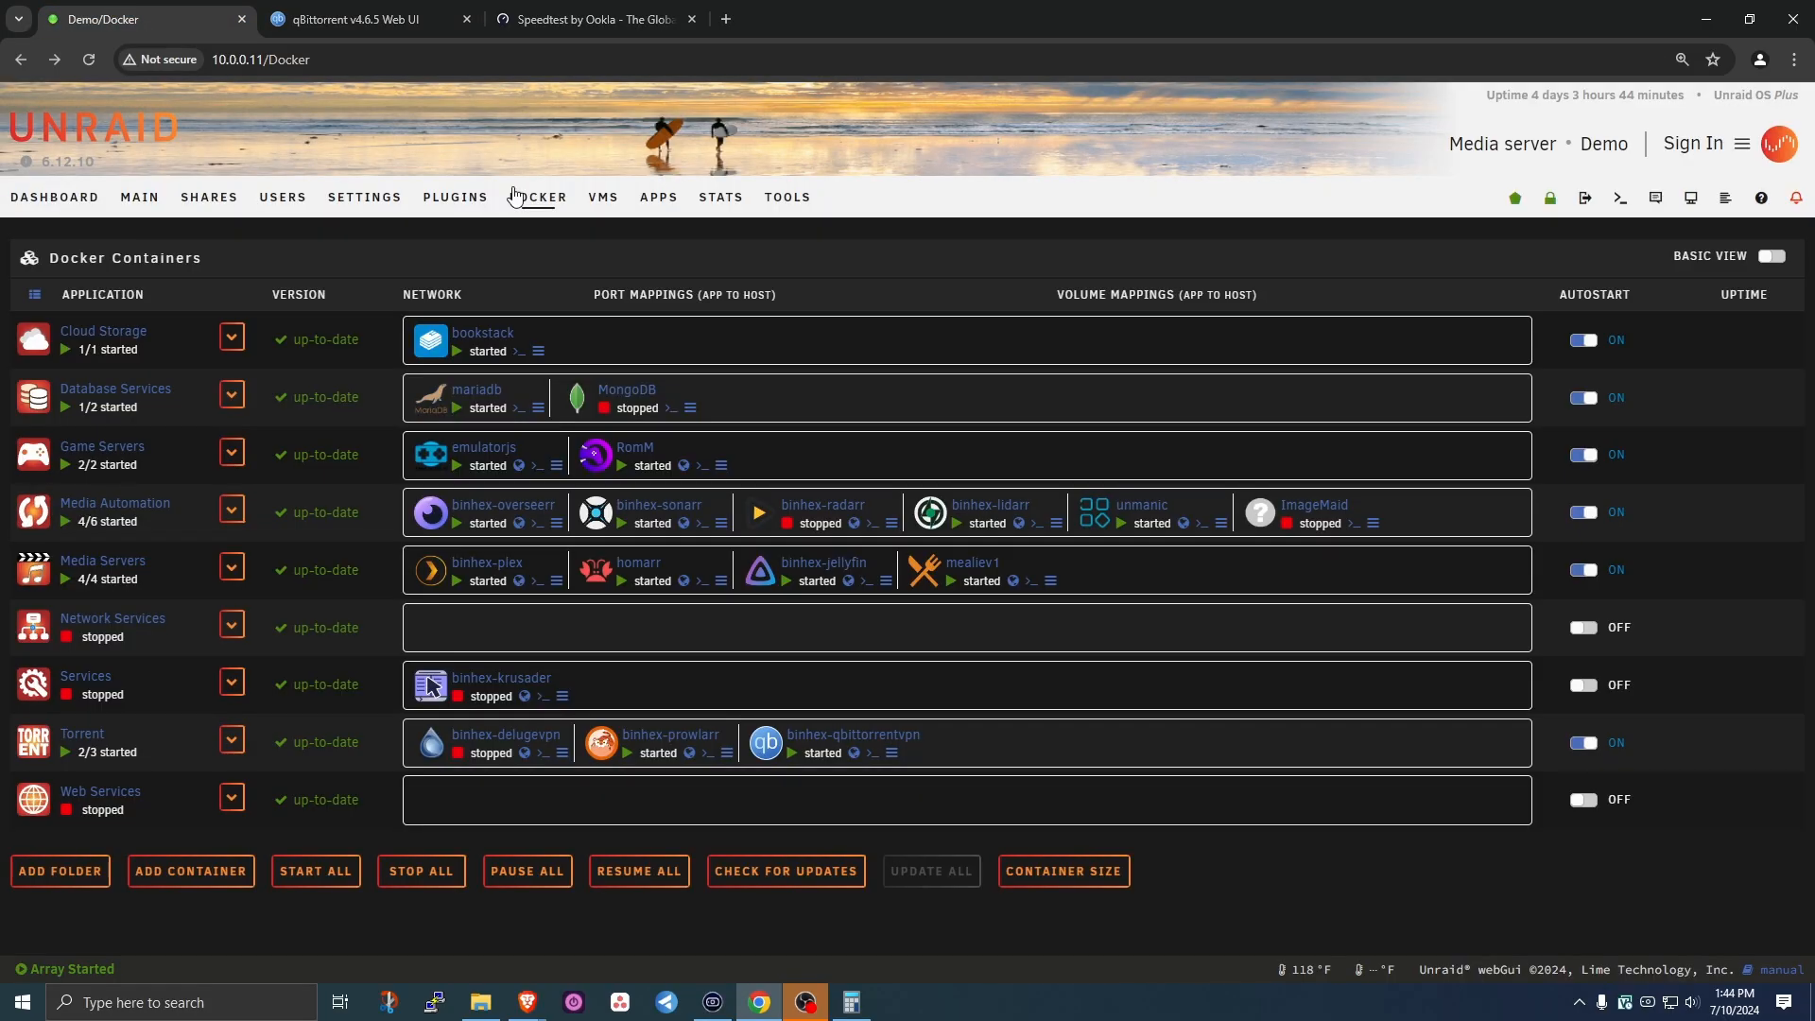
left_click(640, 200)
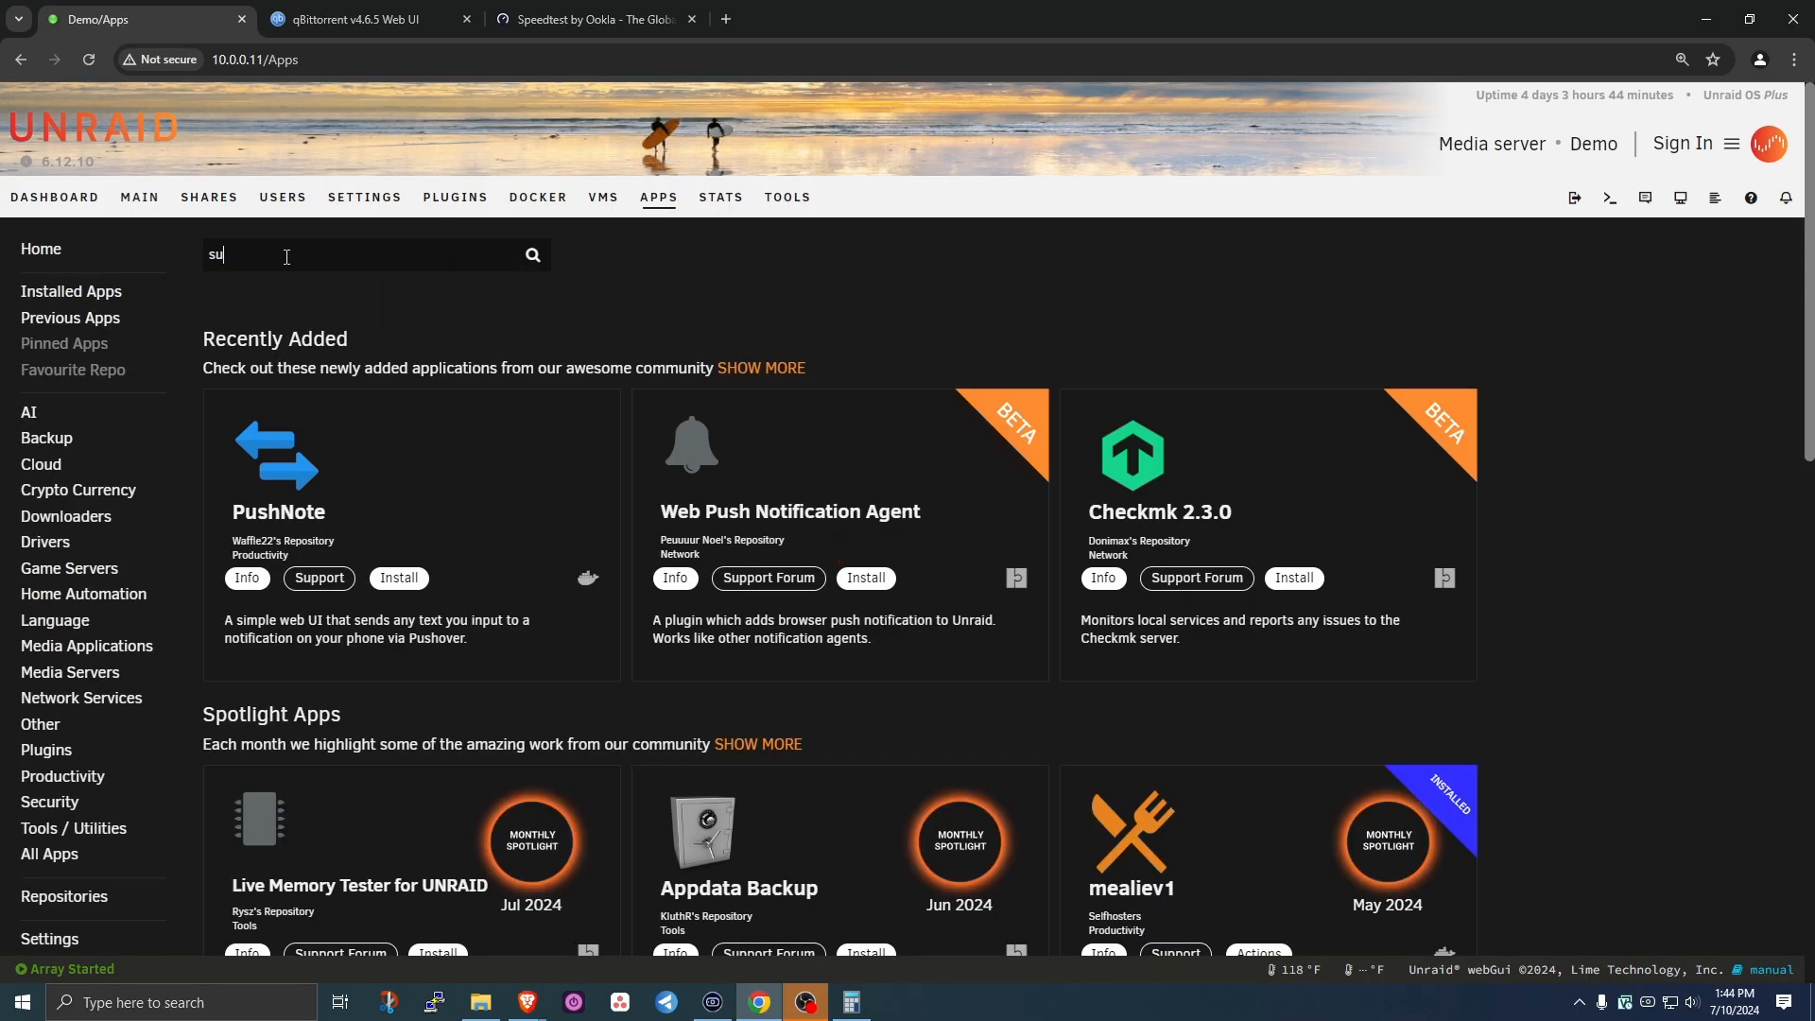
type("user")
key("Down")
key("Down")
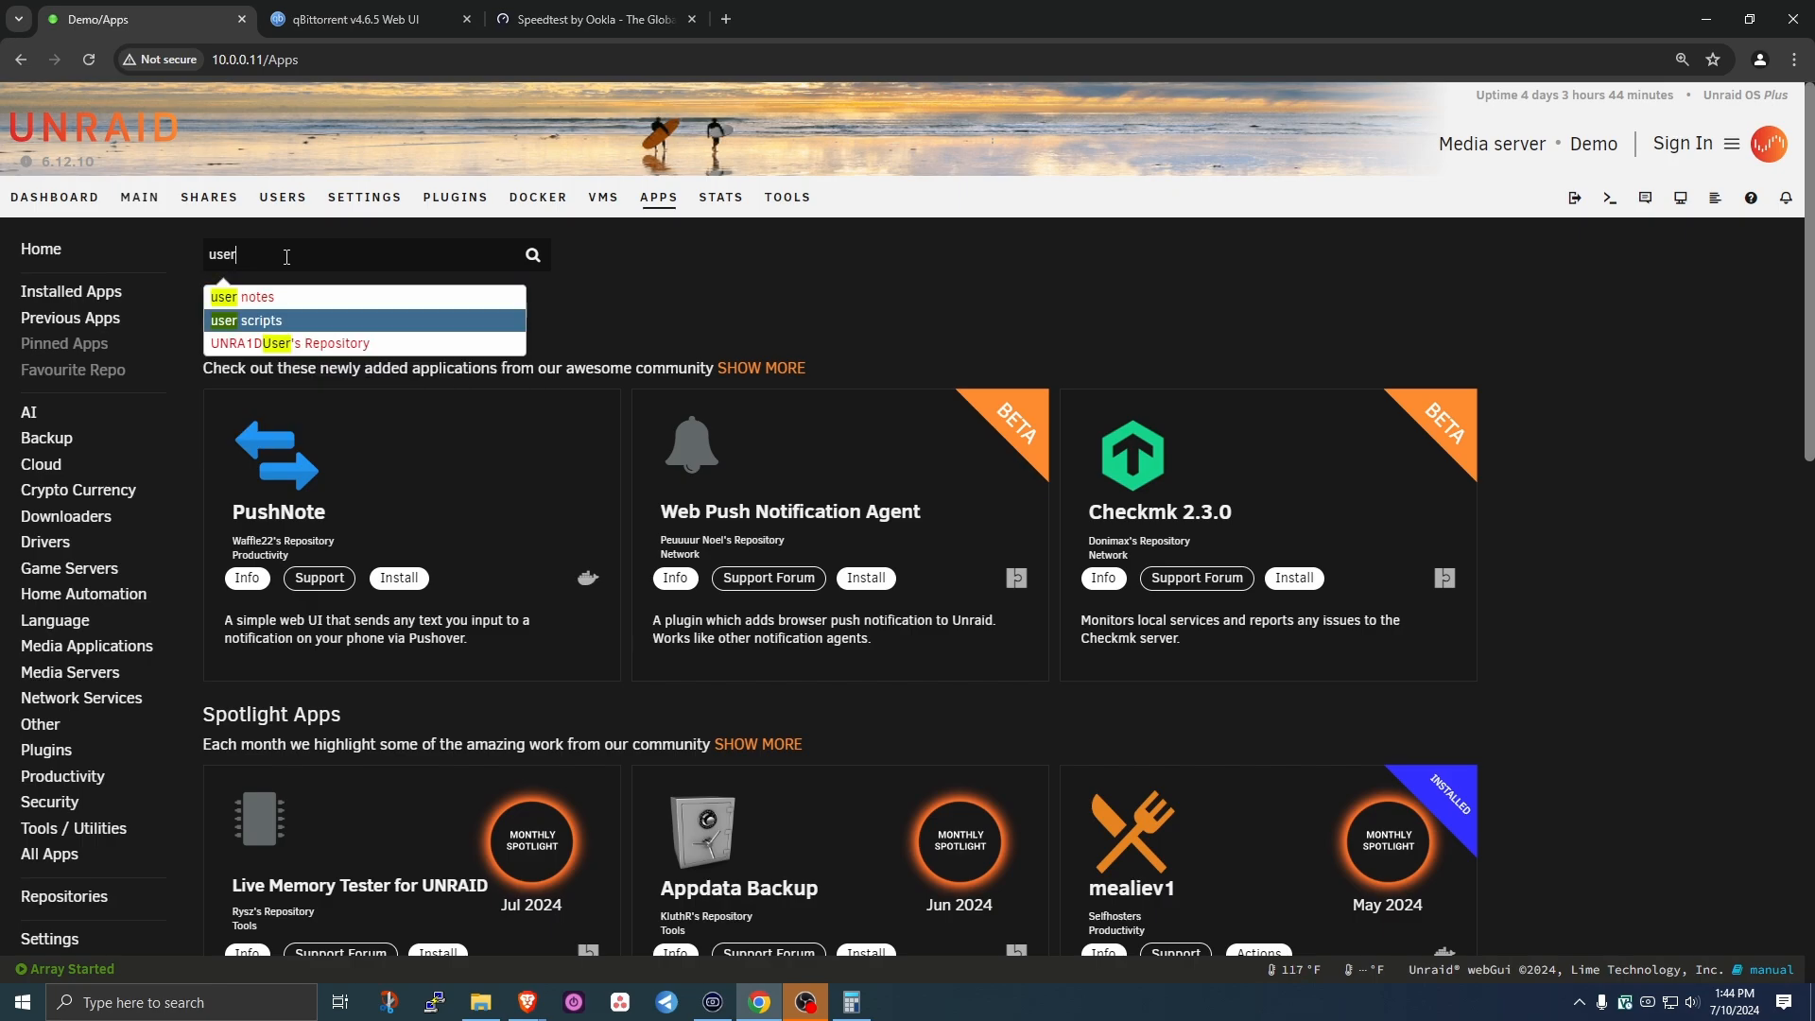
key("Return")
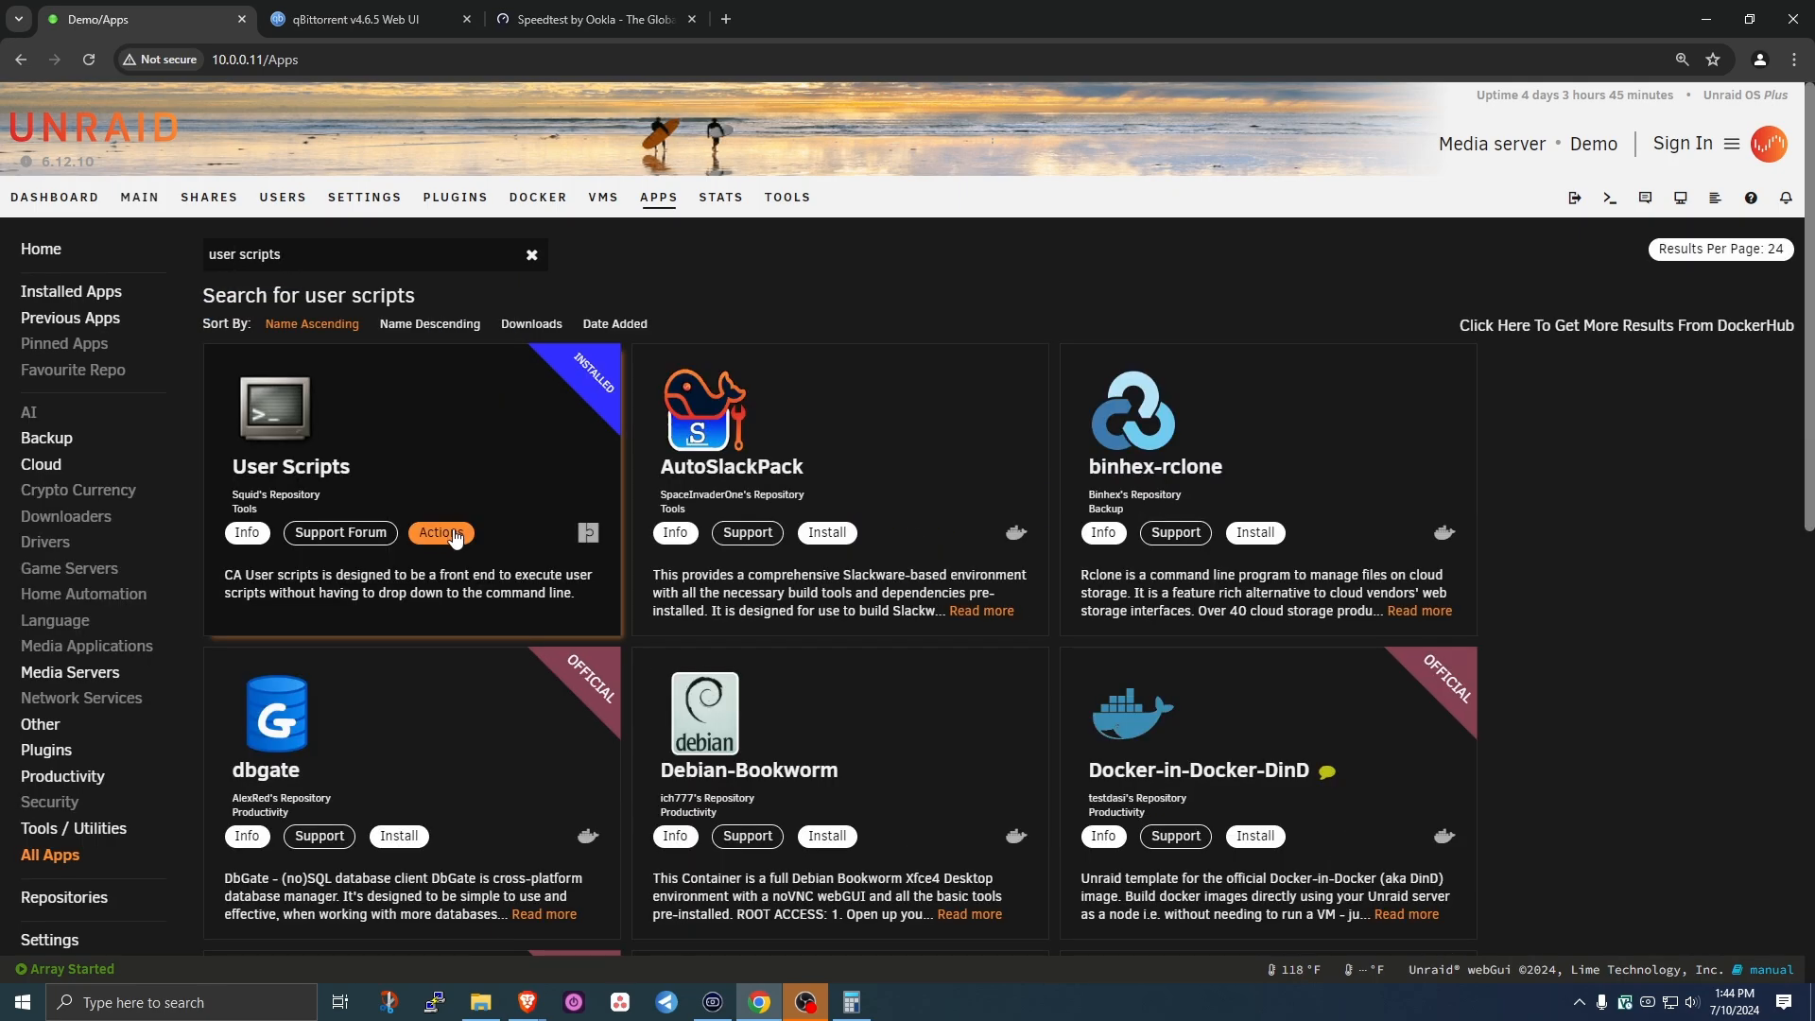
double_click(257, 255)
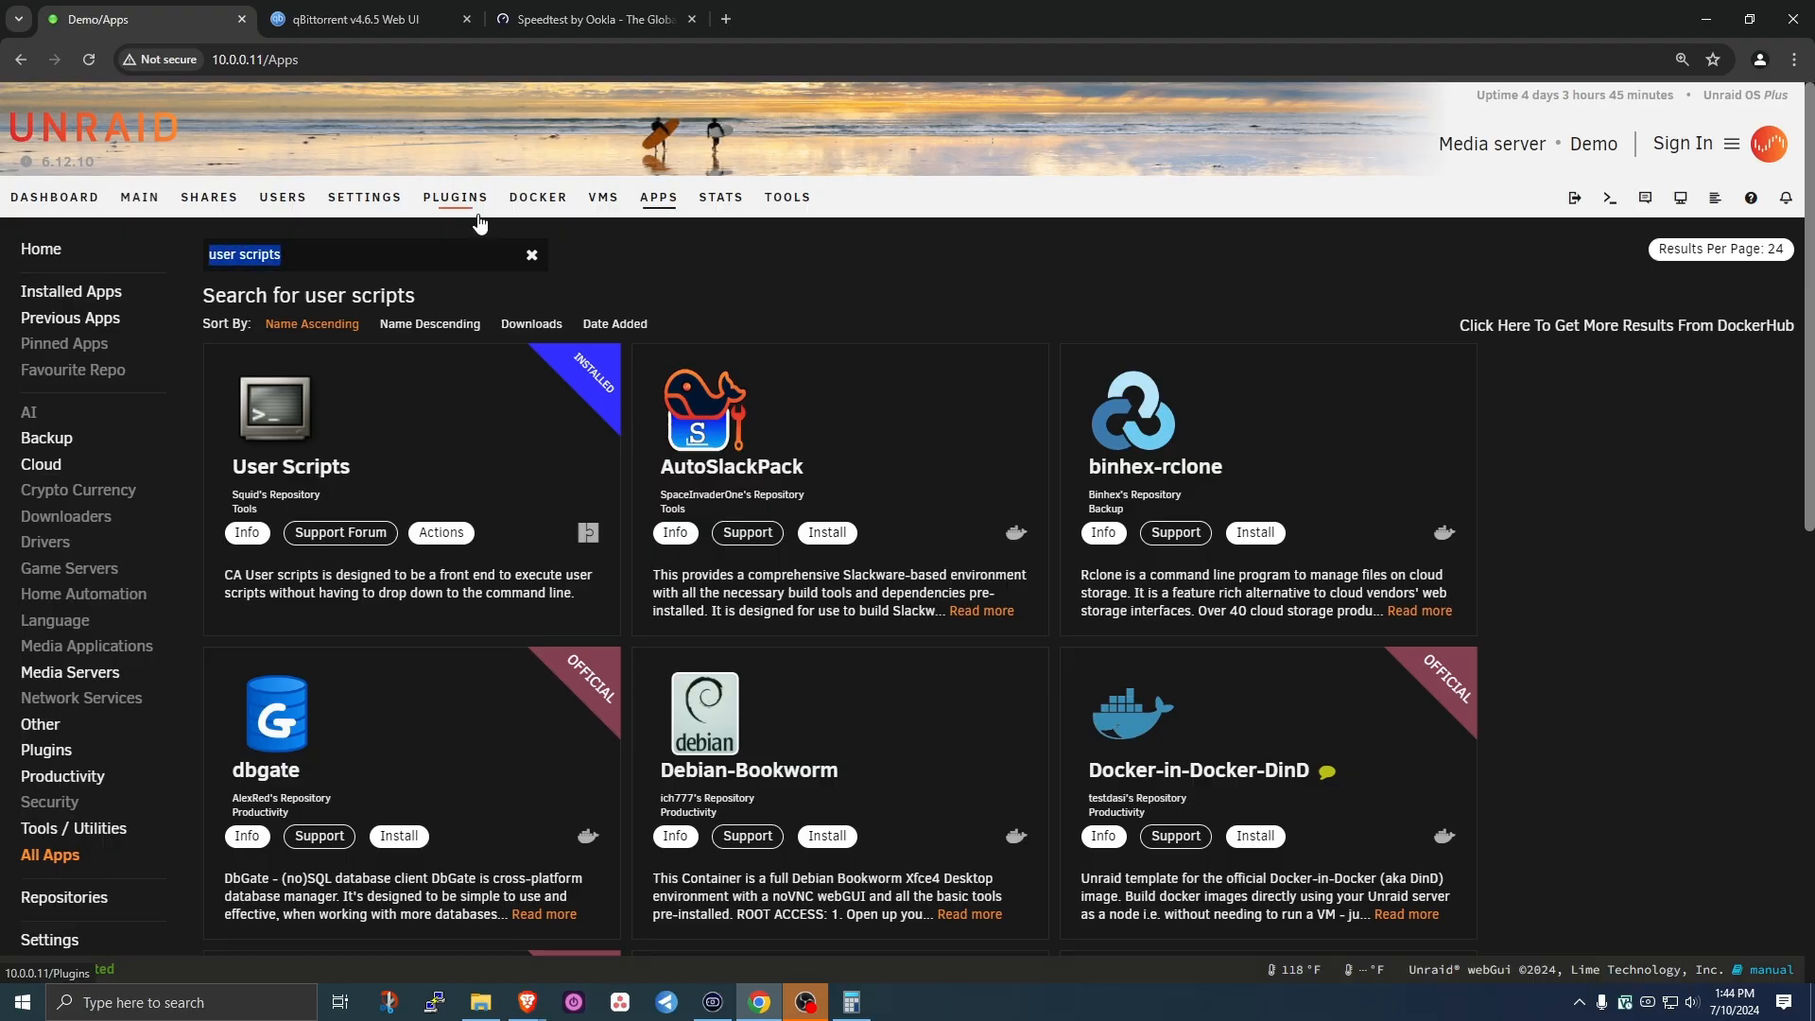
type("nerd tools")
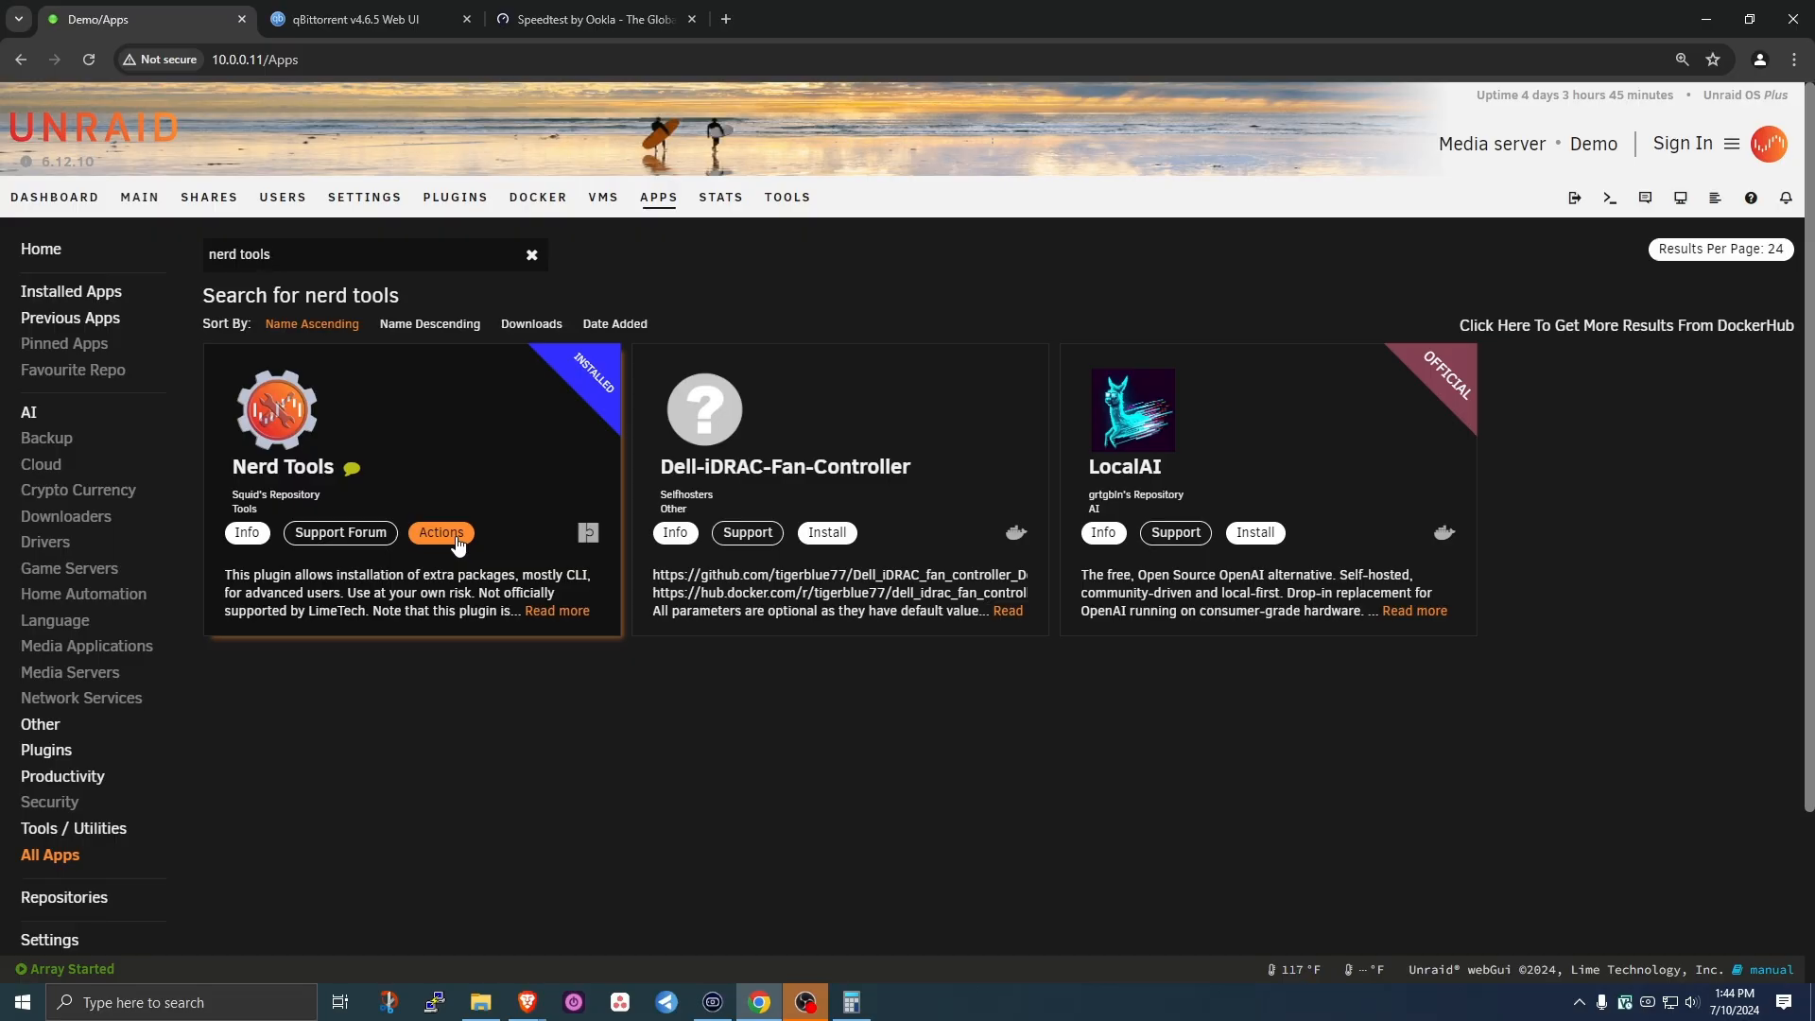
left_click(377, 201)
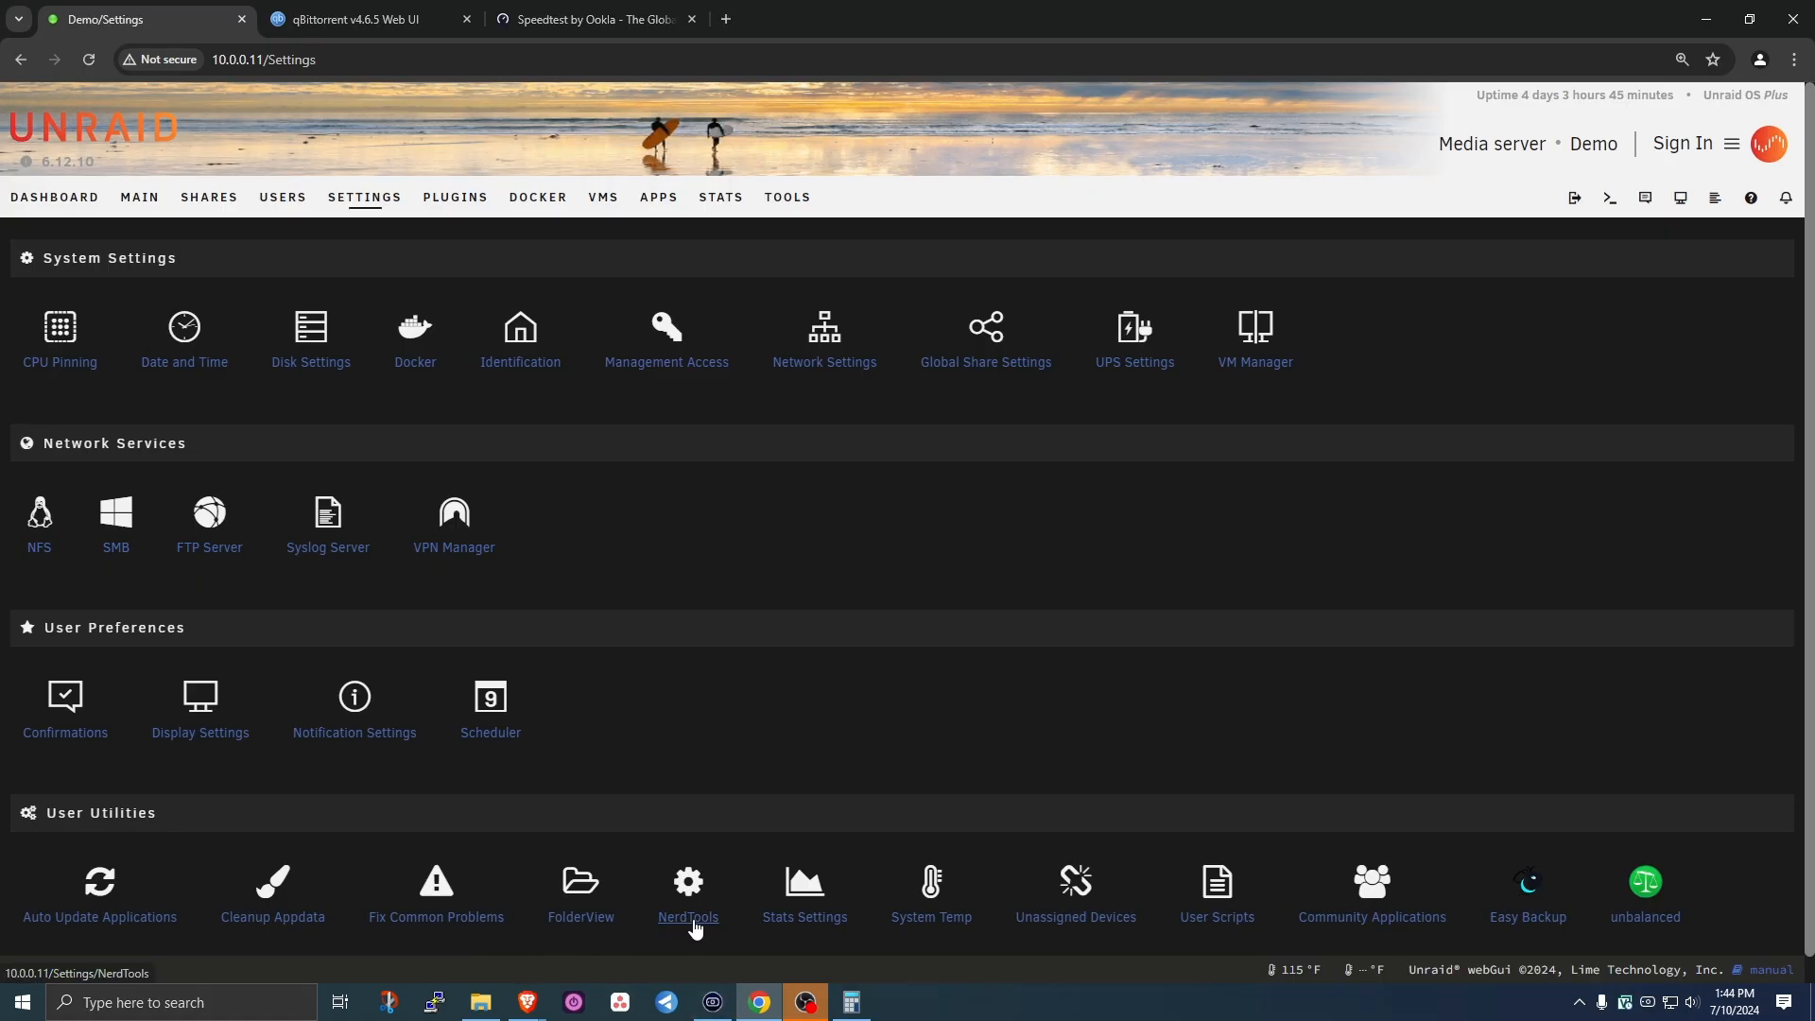
left_click(688, 912)
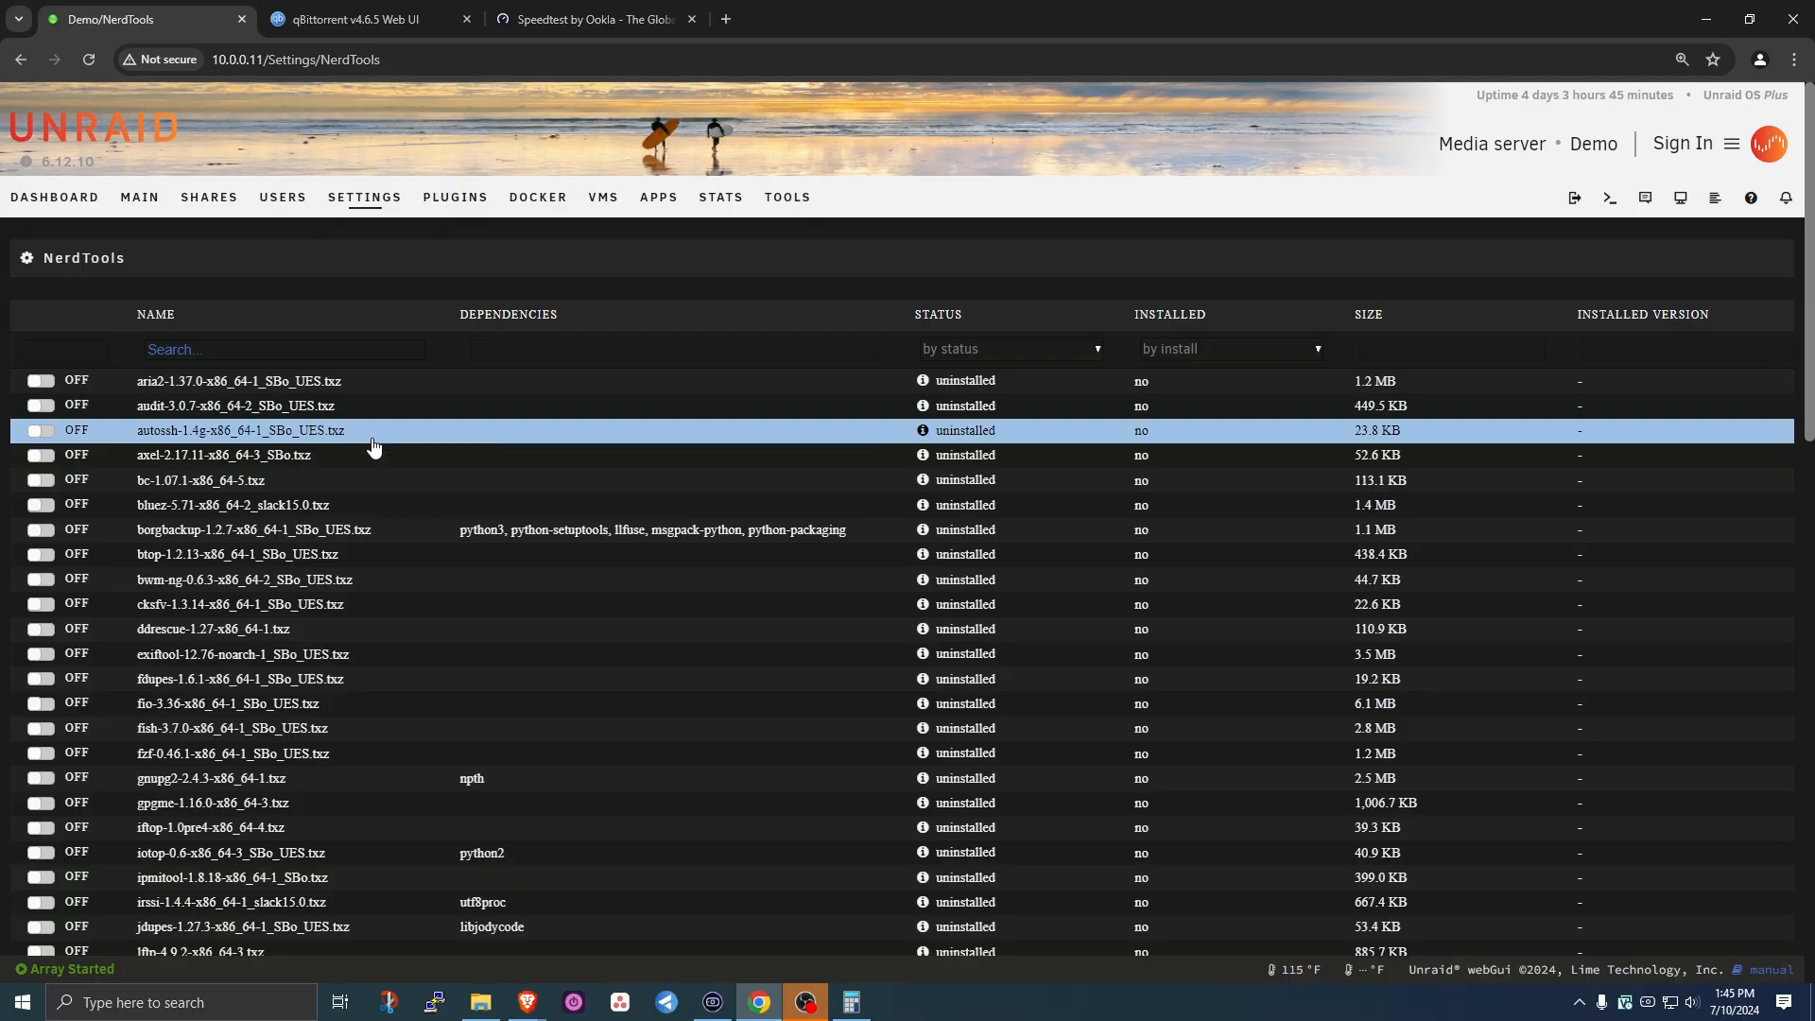
key("ctrl+f")
type("python3")
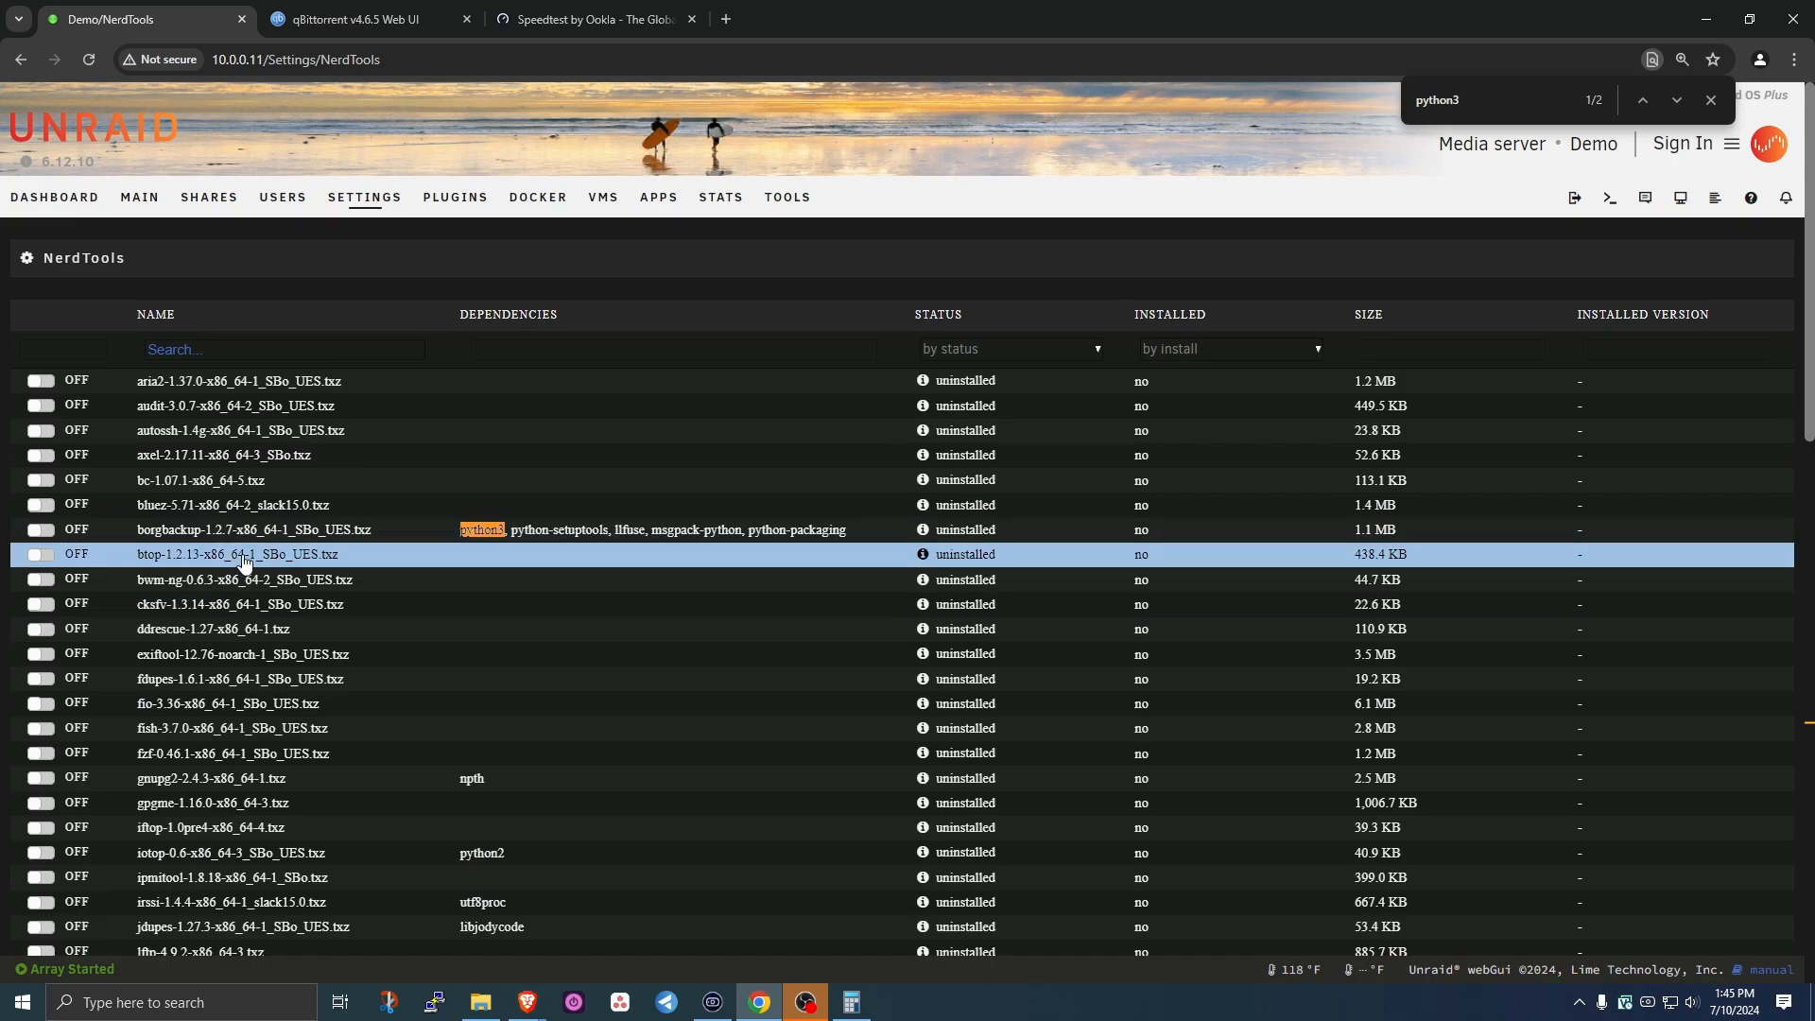
left_click(1676, 99)
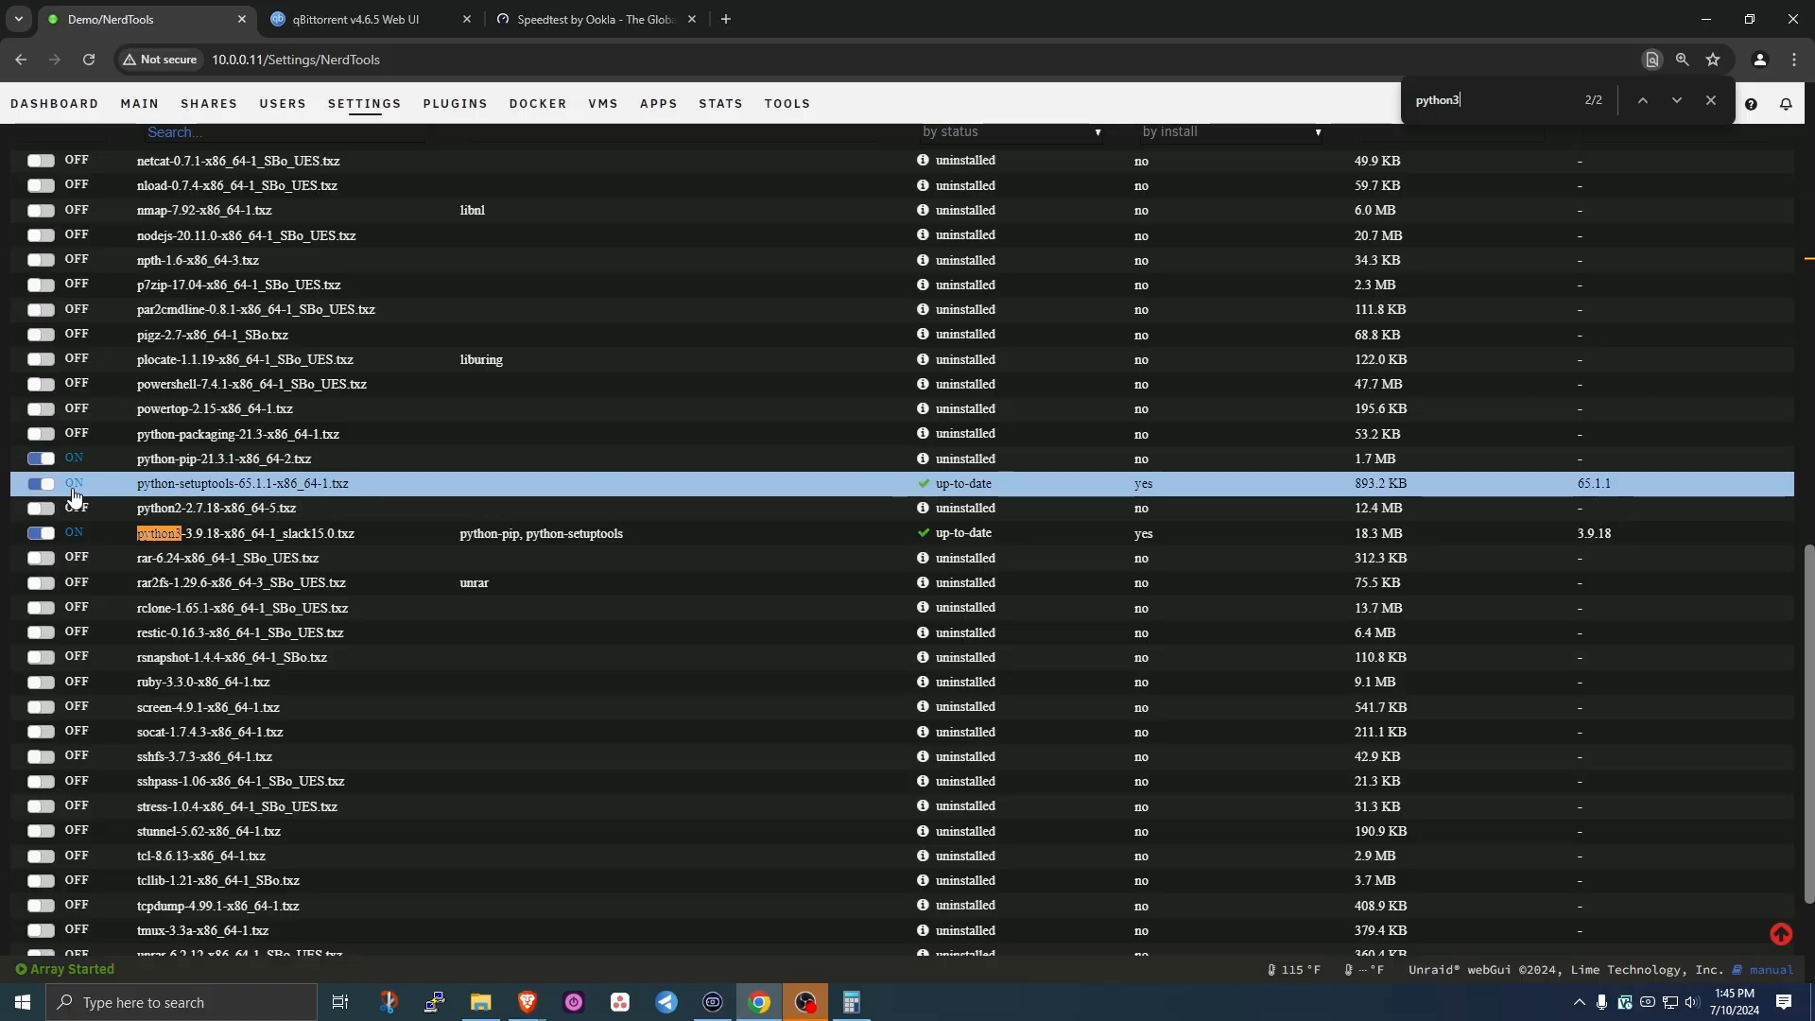
scroll(684, 605, "down", 2)
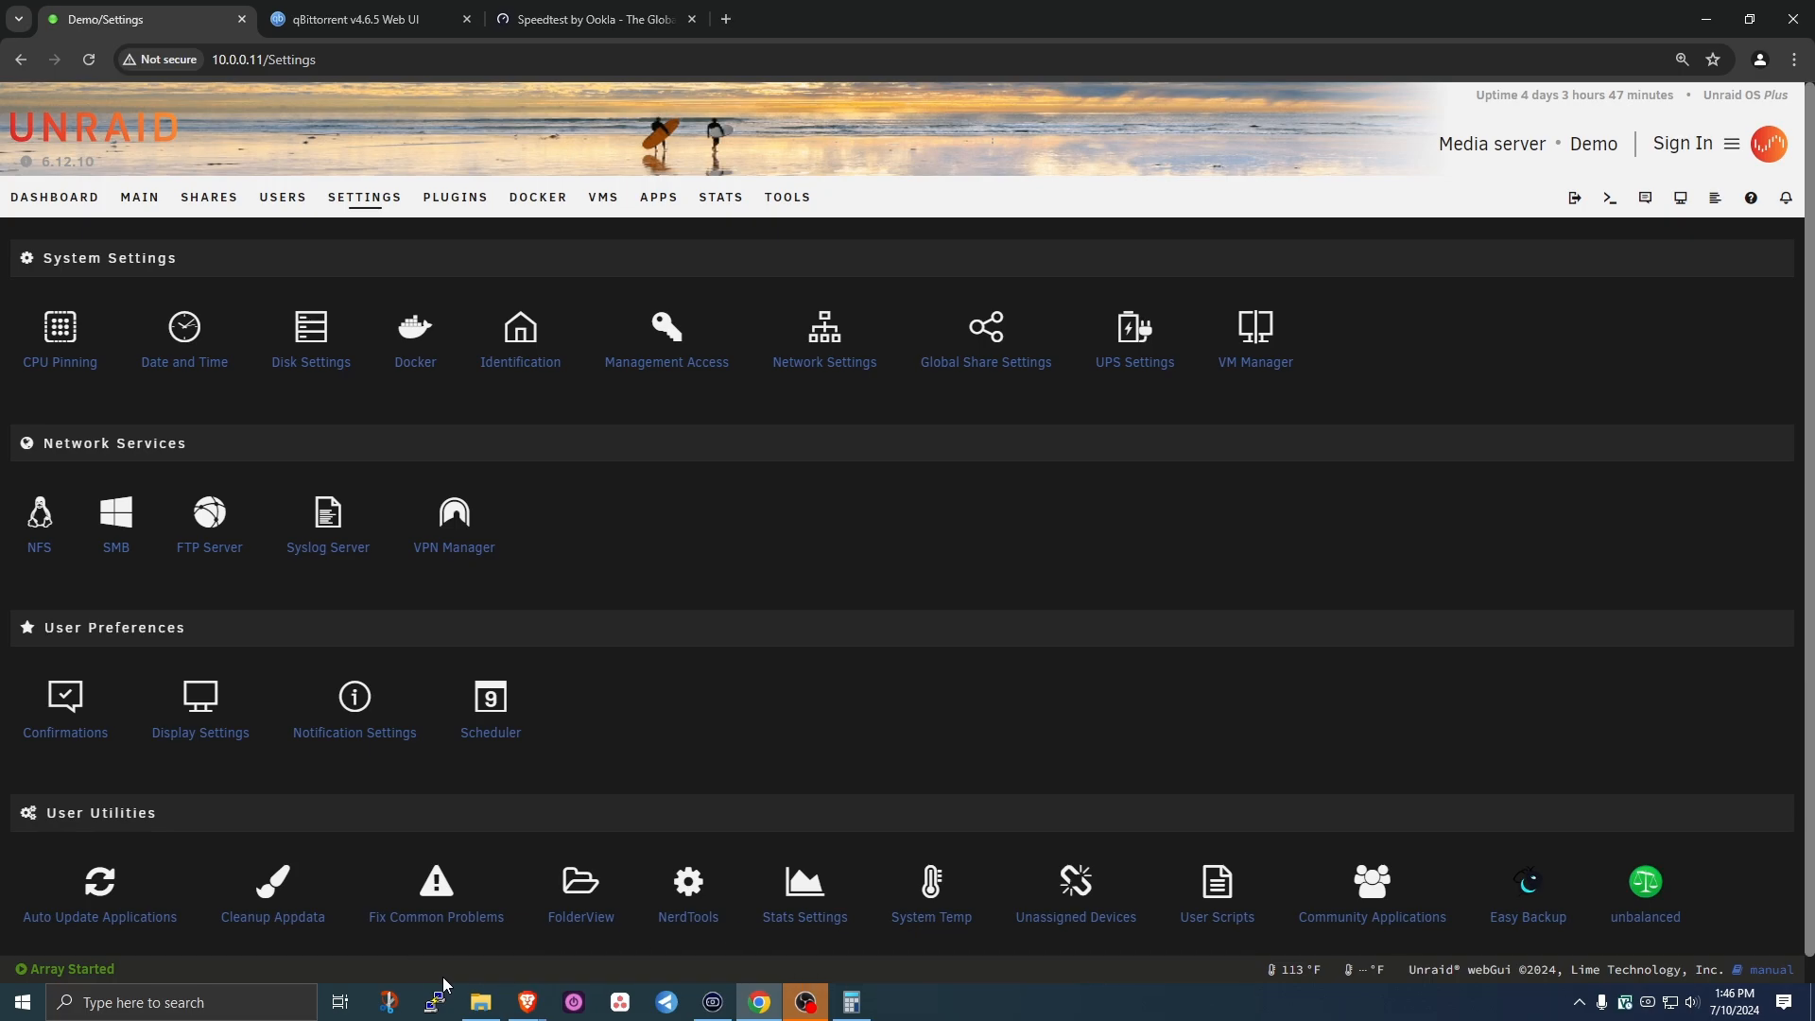
- Add a new user script named 'qBittorrent API'
left_click(1218, 917)
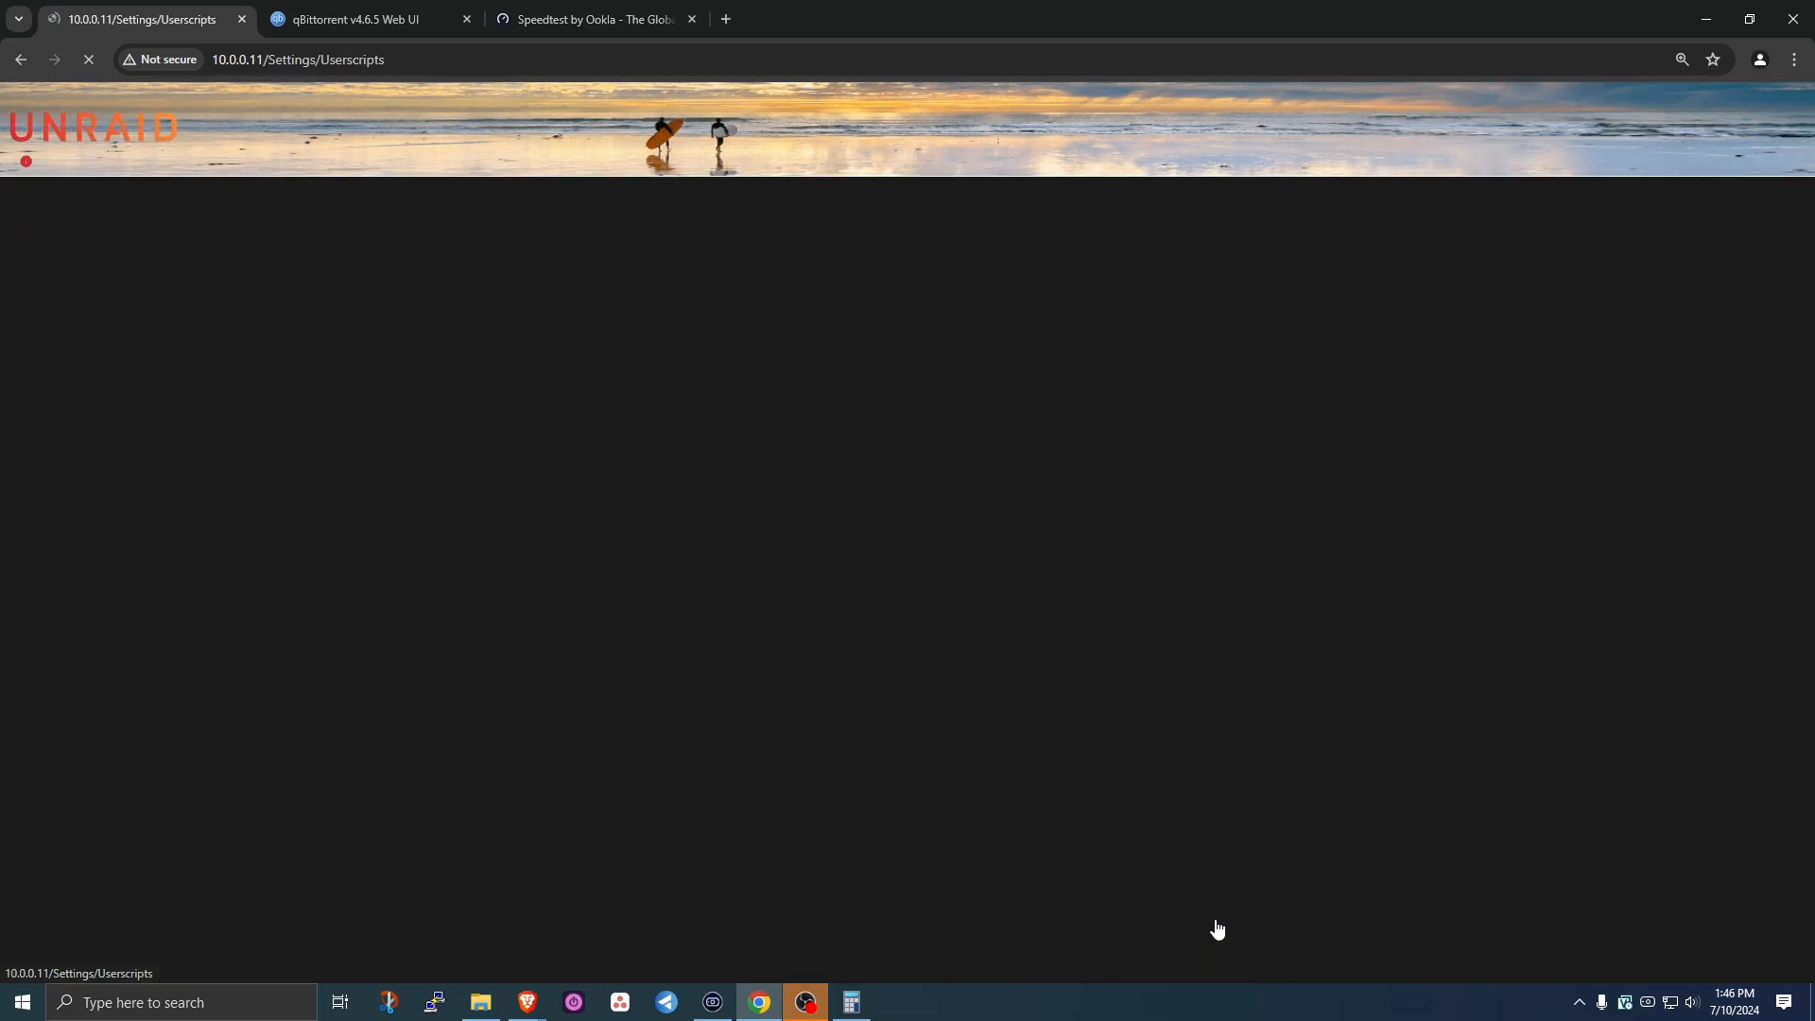
left_click(71, 831)
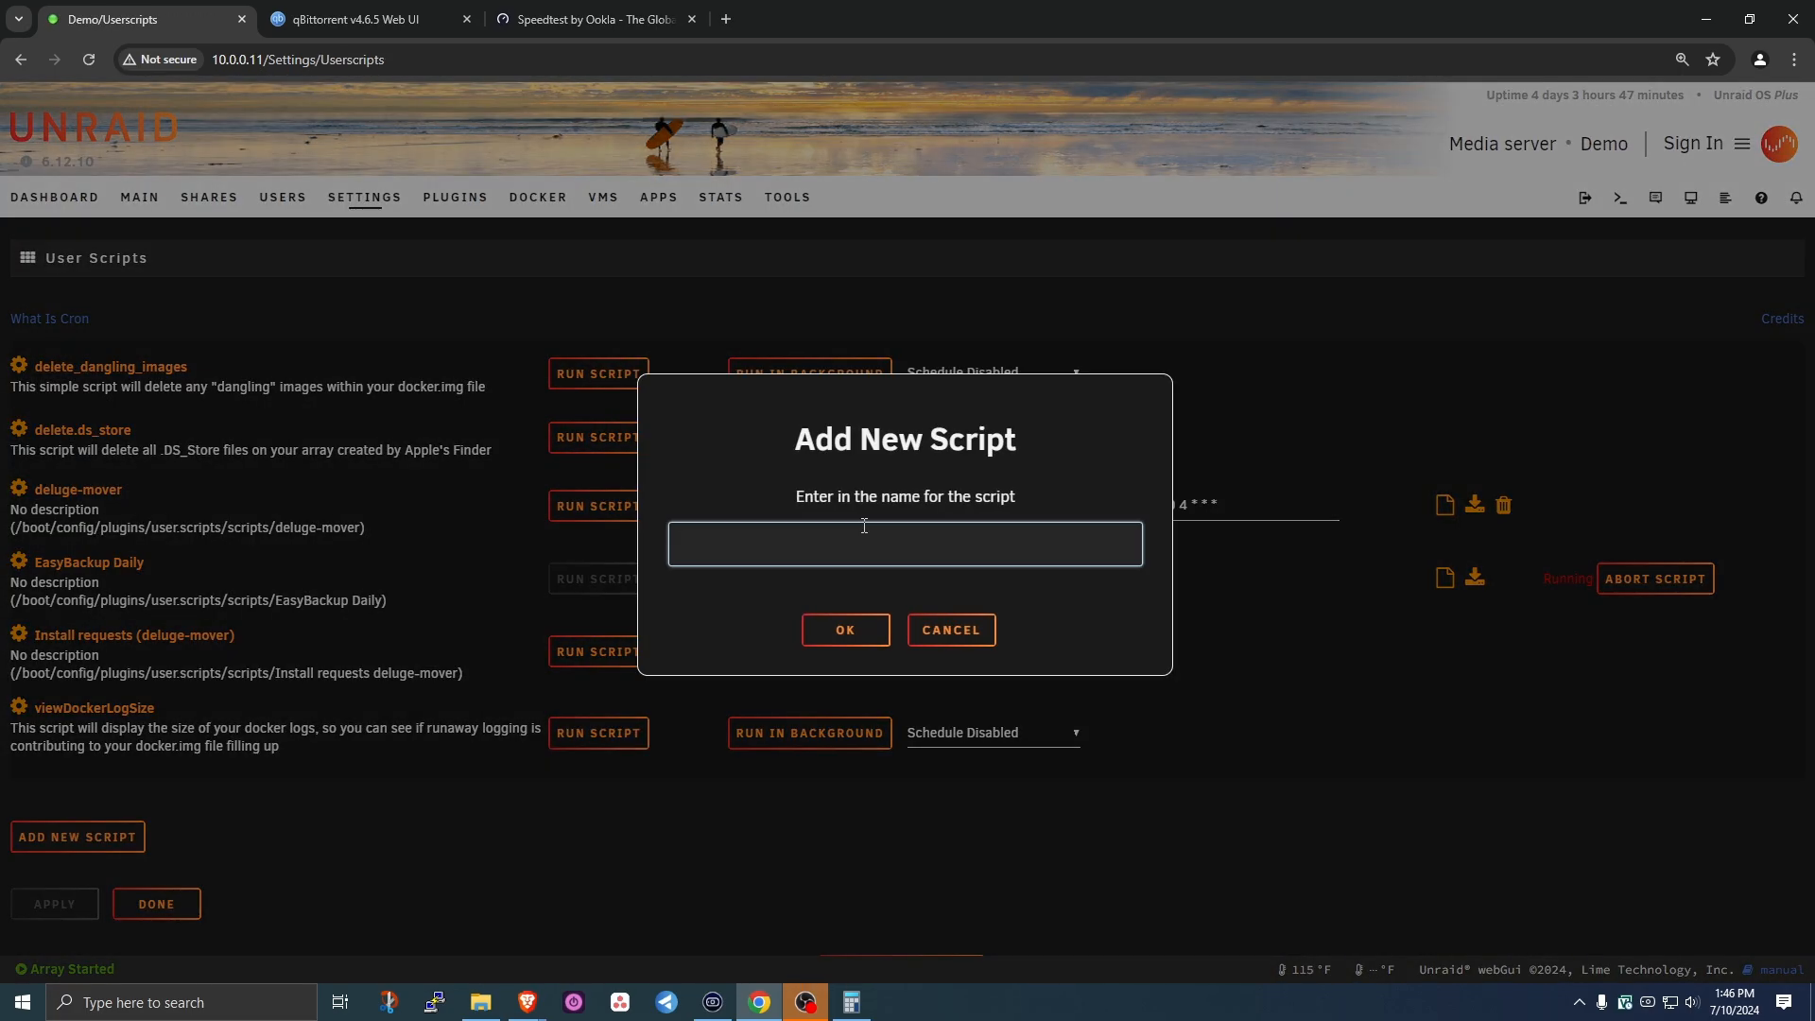
type("qBittorrent API")
left_click(865, 627)
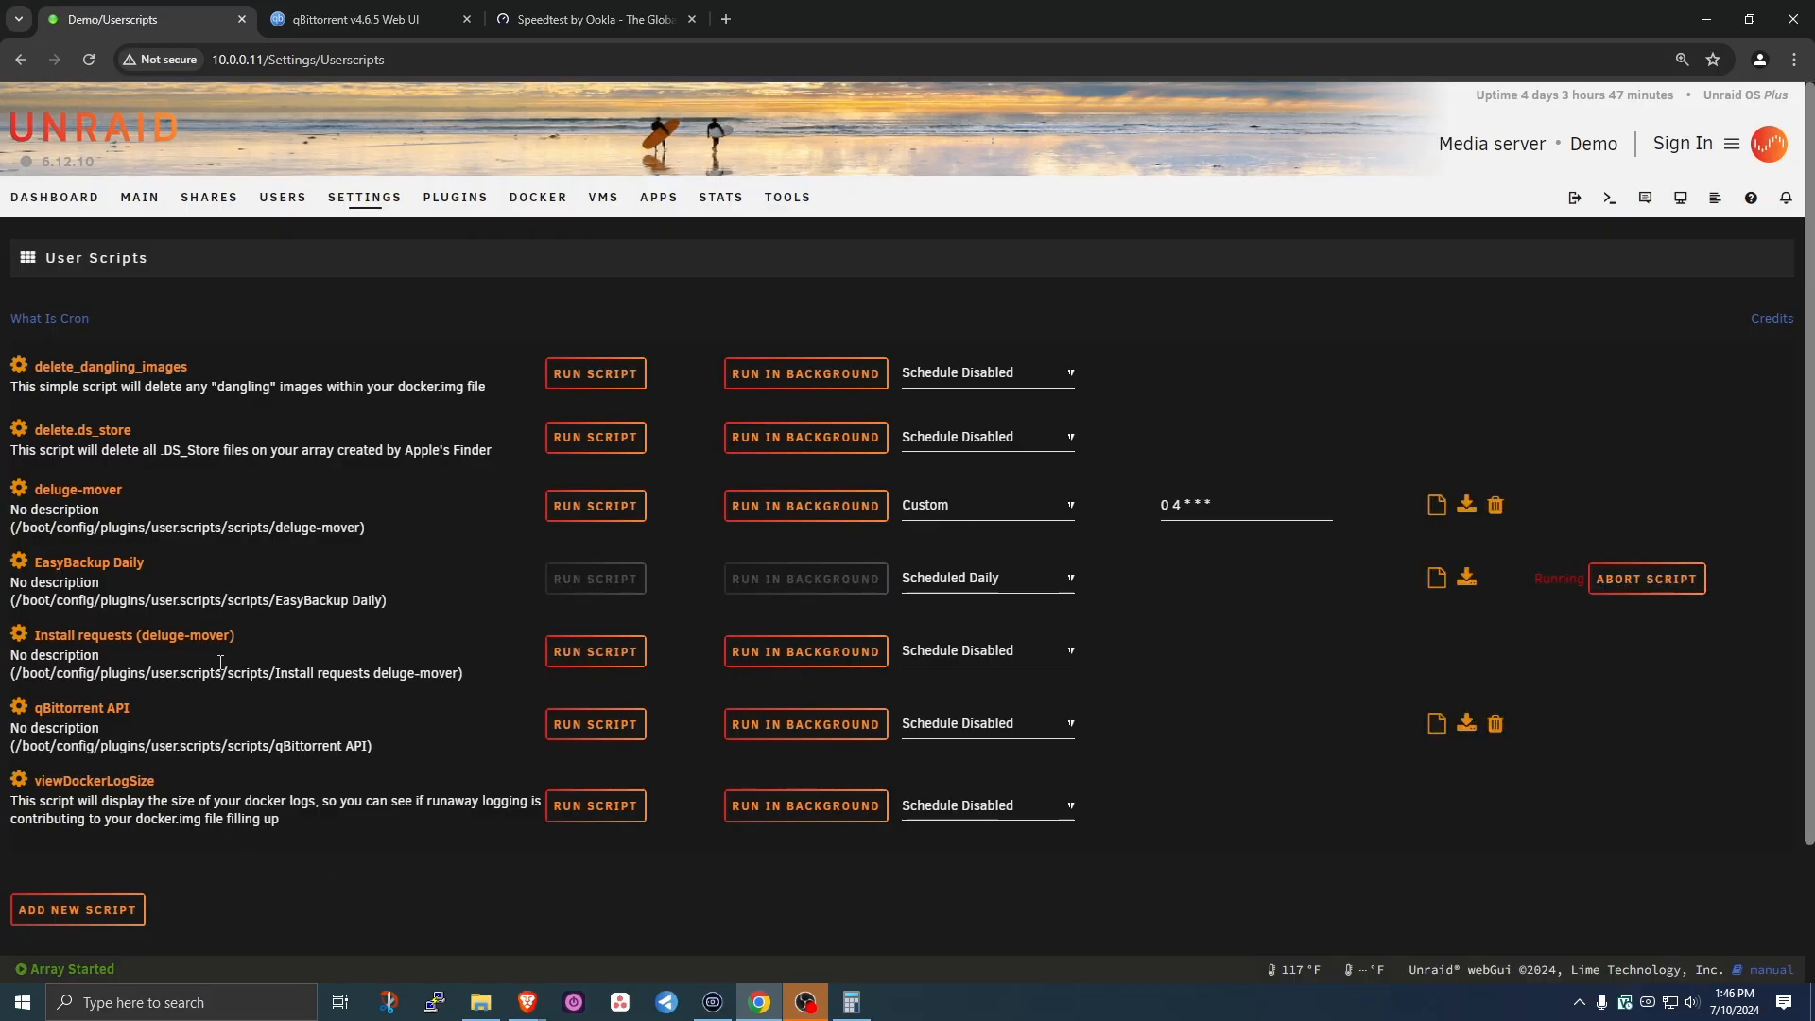
- Edit the qBittorrent API script to add a pip3 install qbittorrent-api line on line 2, and save it
left_click(18, 709)
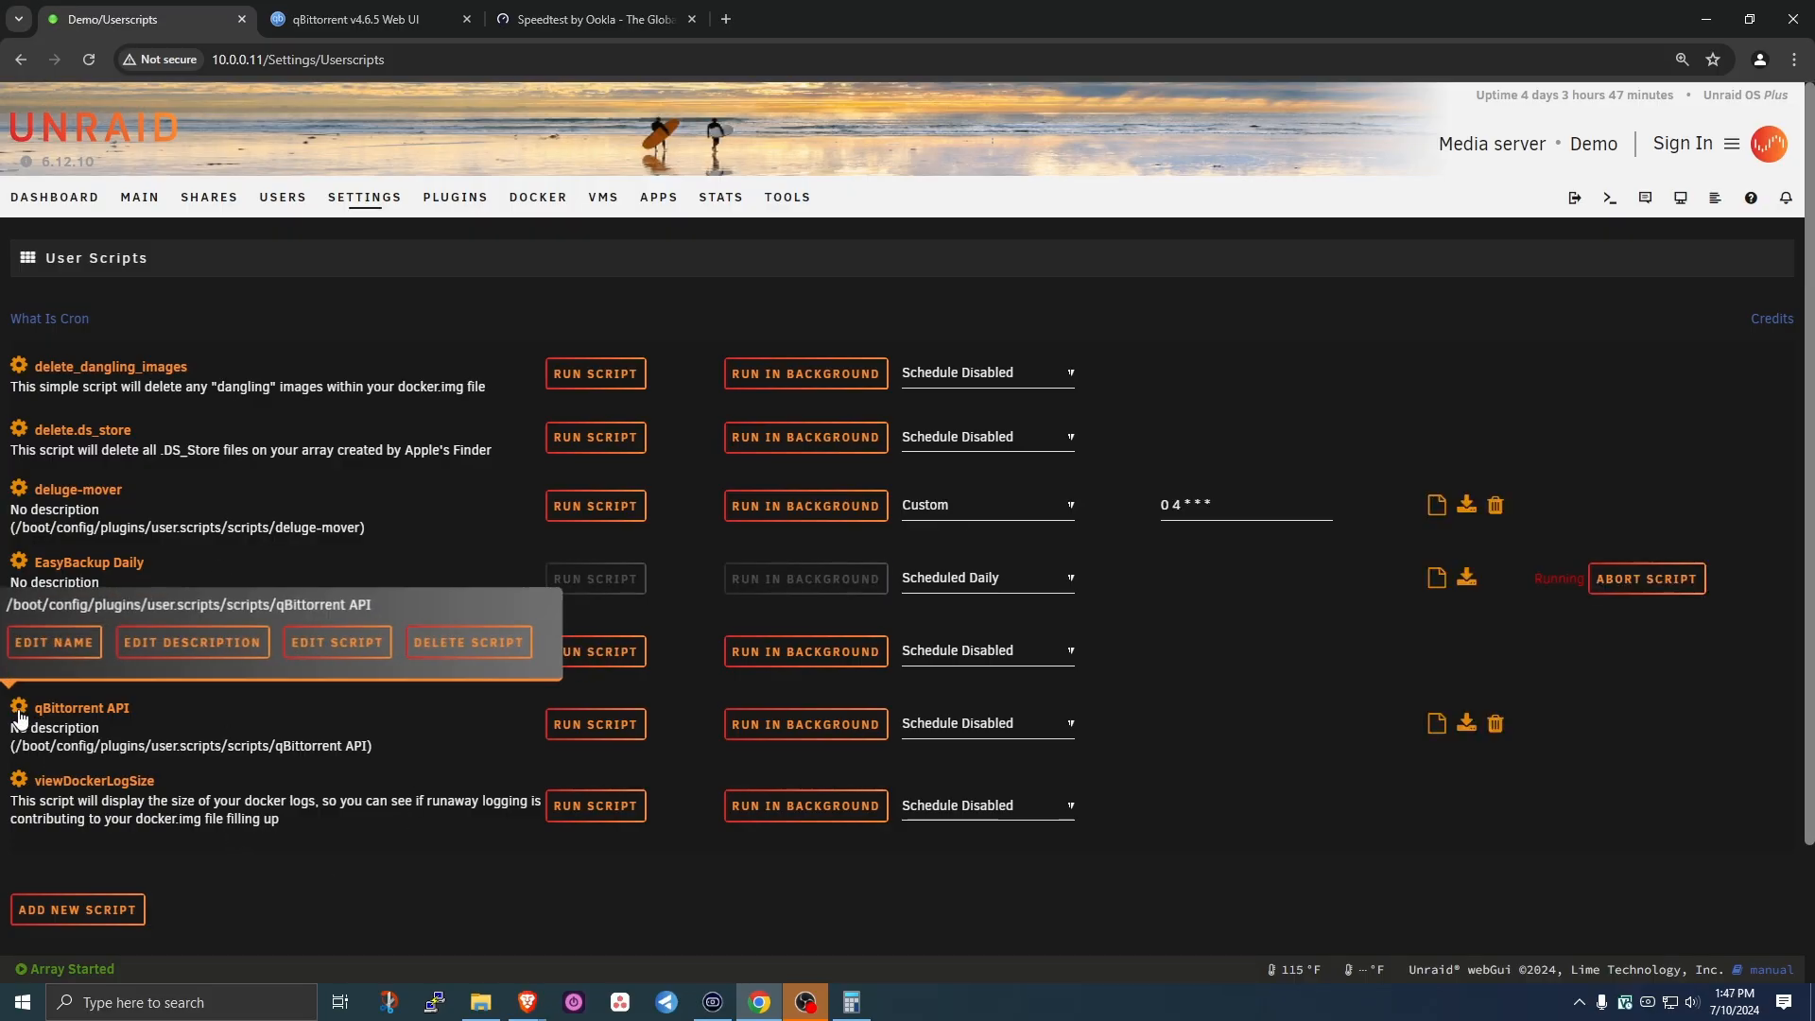
left_click(353, 643)
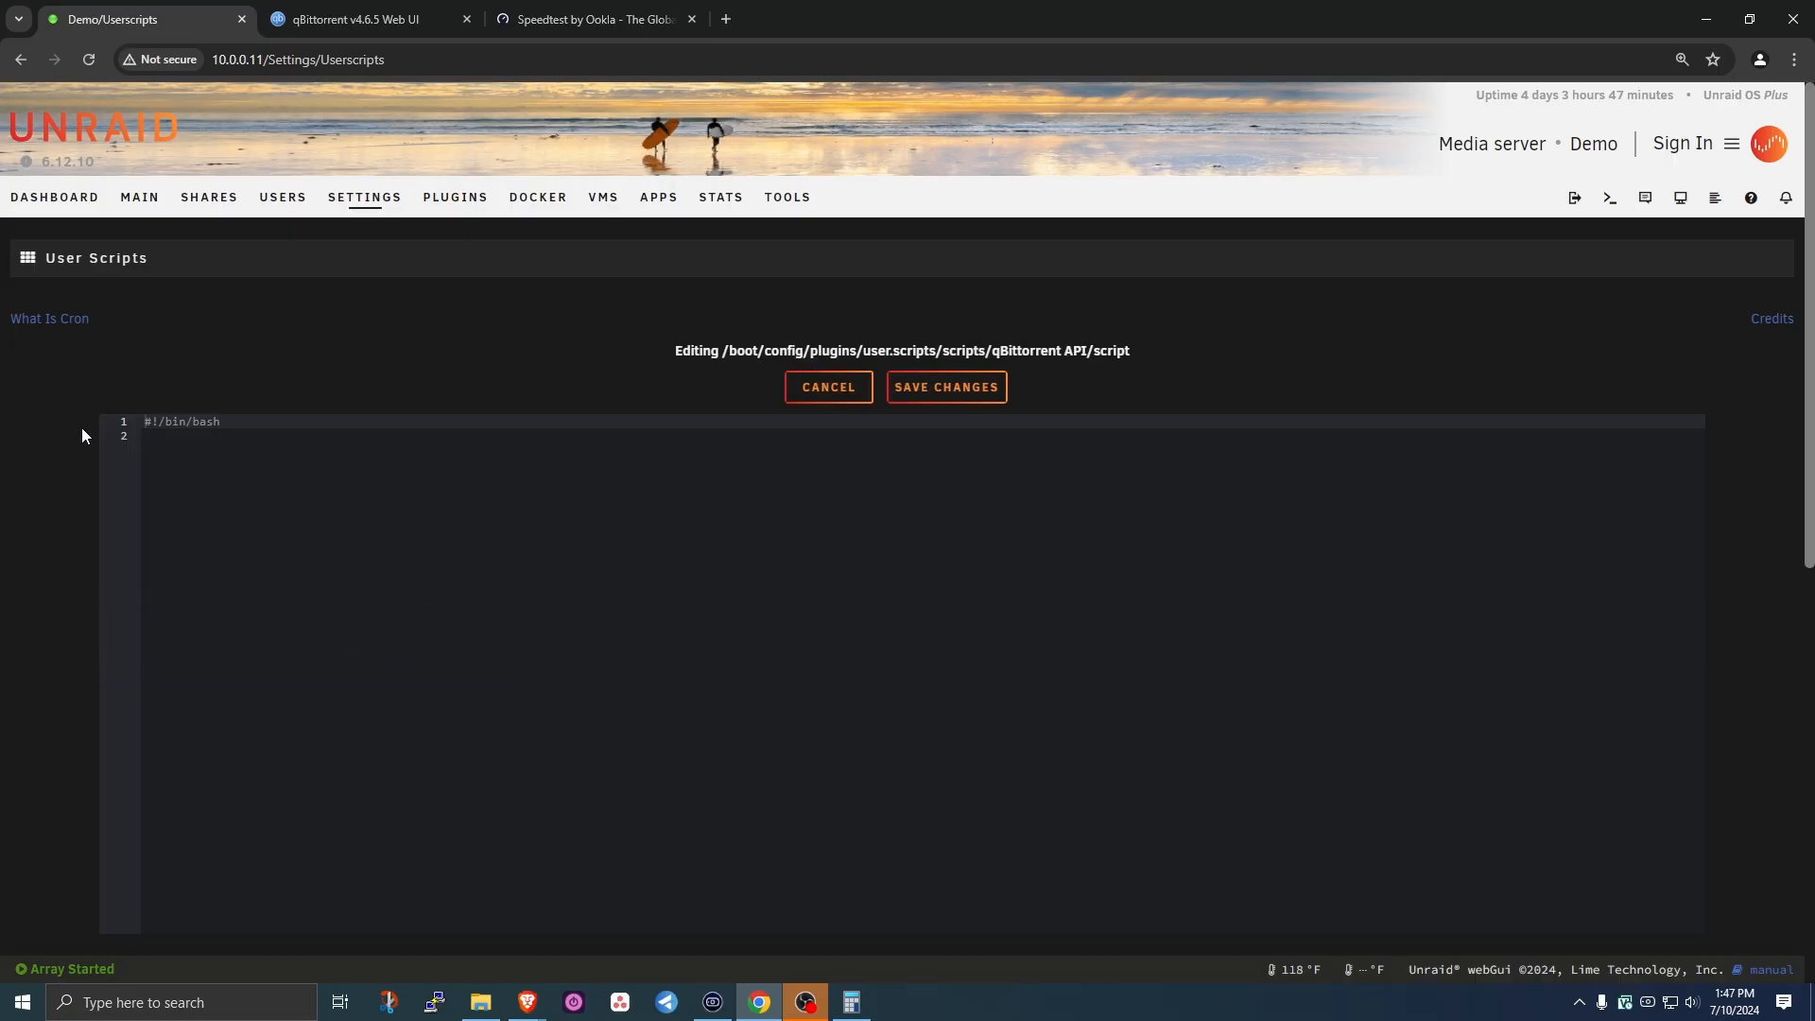
left_click(173, 442)
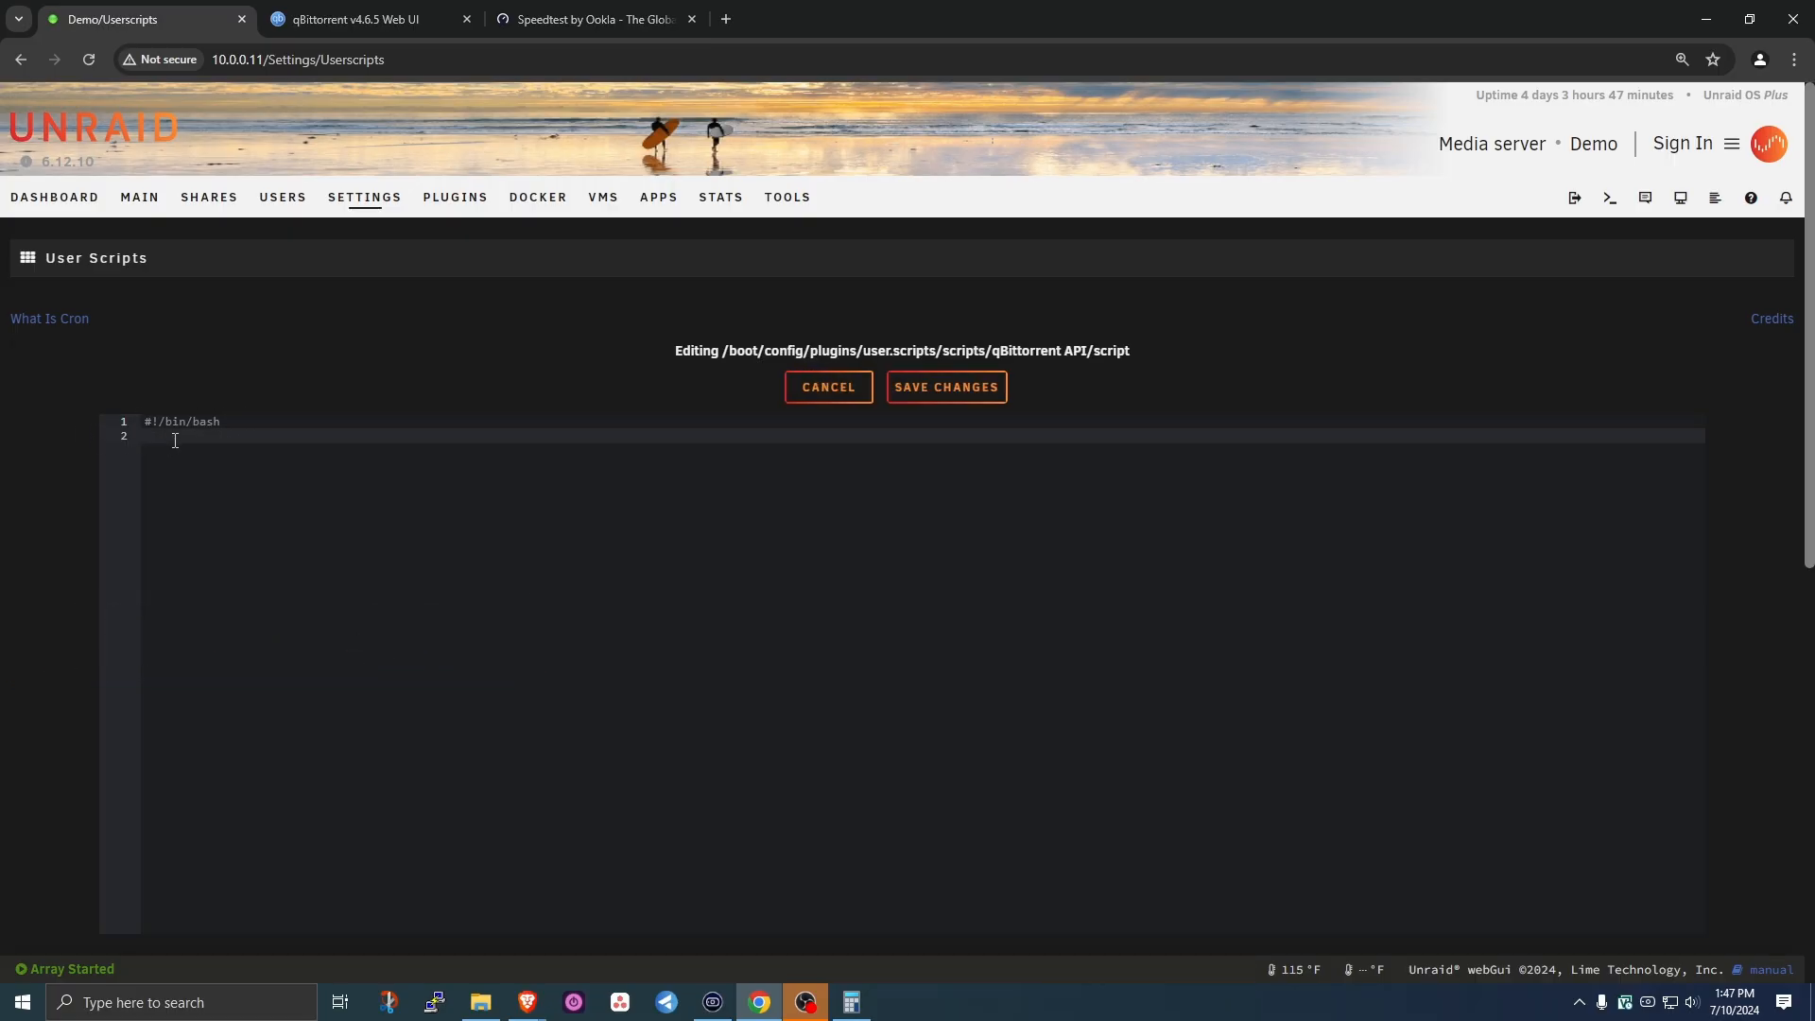
type("pip3 install qbu")
key("BackSpace")
type("ittorrent-api")
left_click(944, 388)
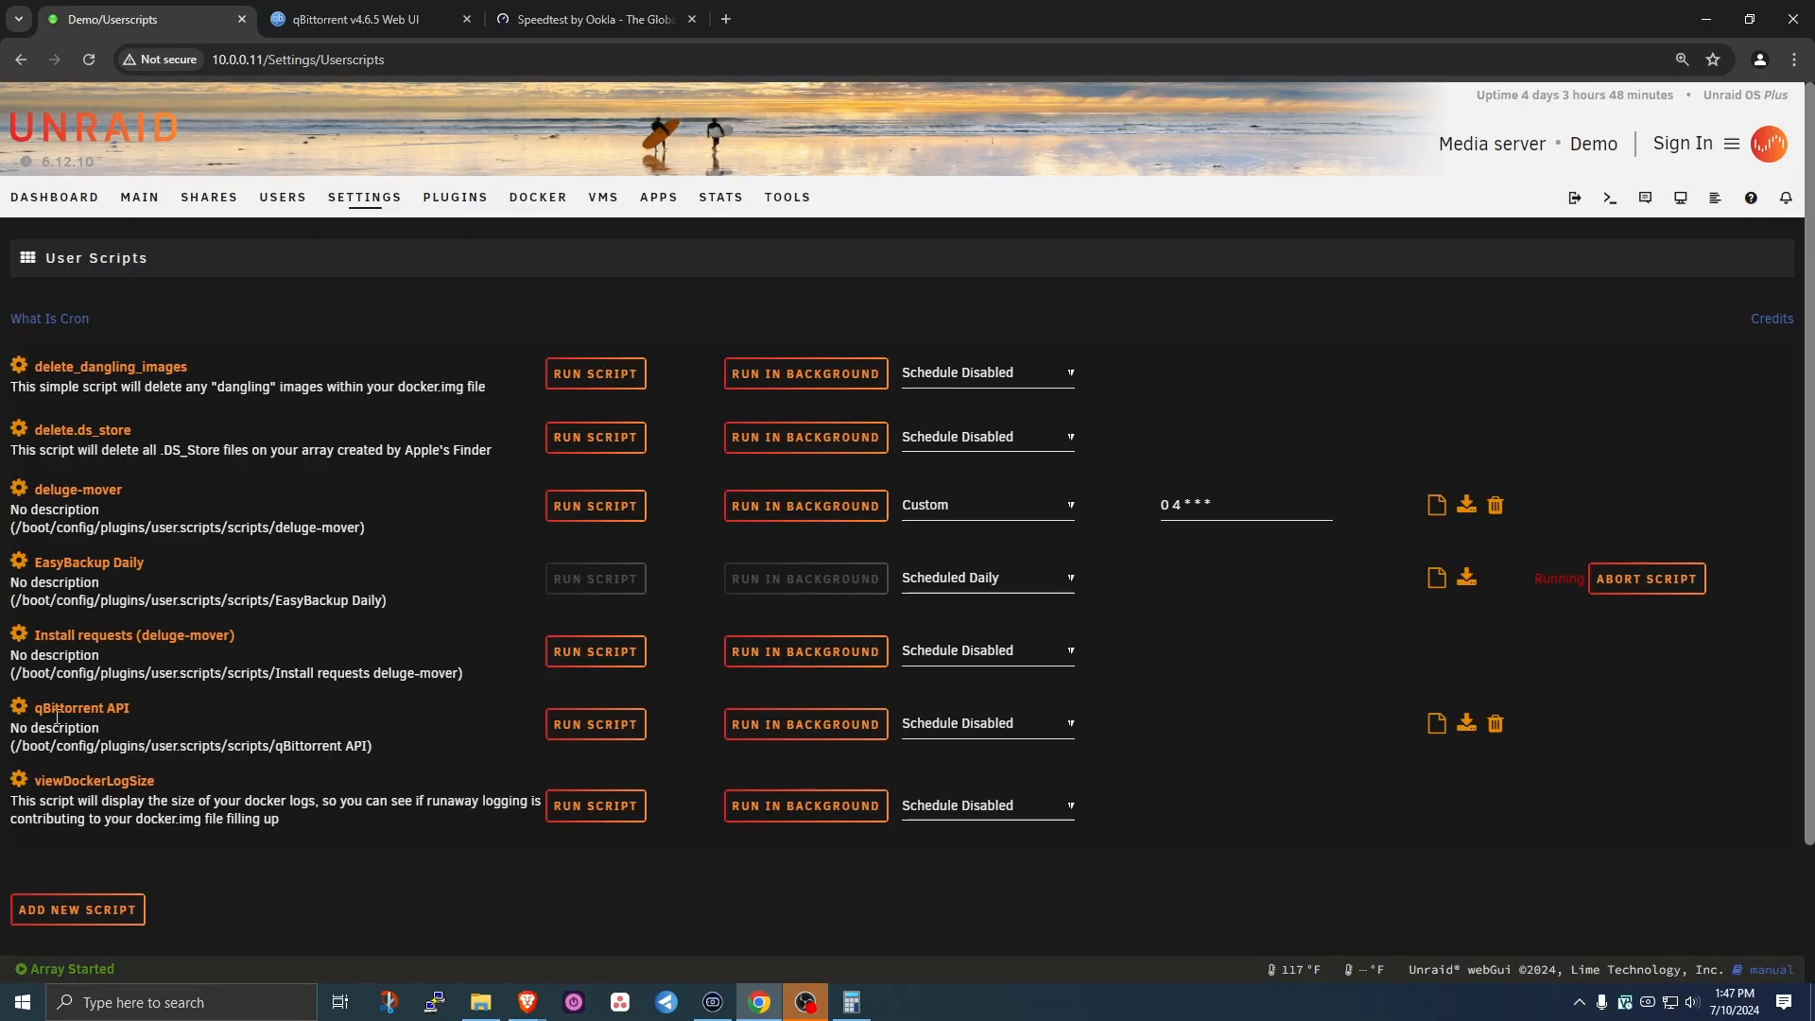
- Schedule the qBittorrent API script At First Array Start Only and apply
left_click(1024, 729)
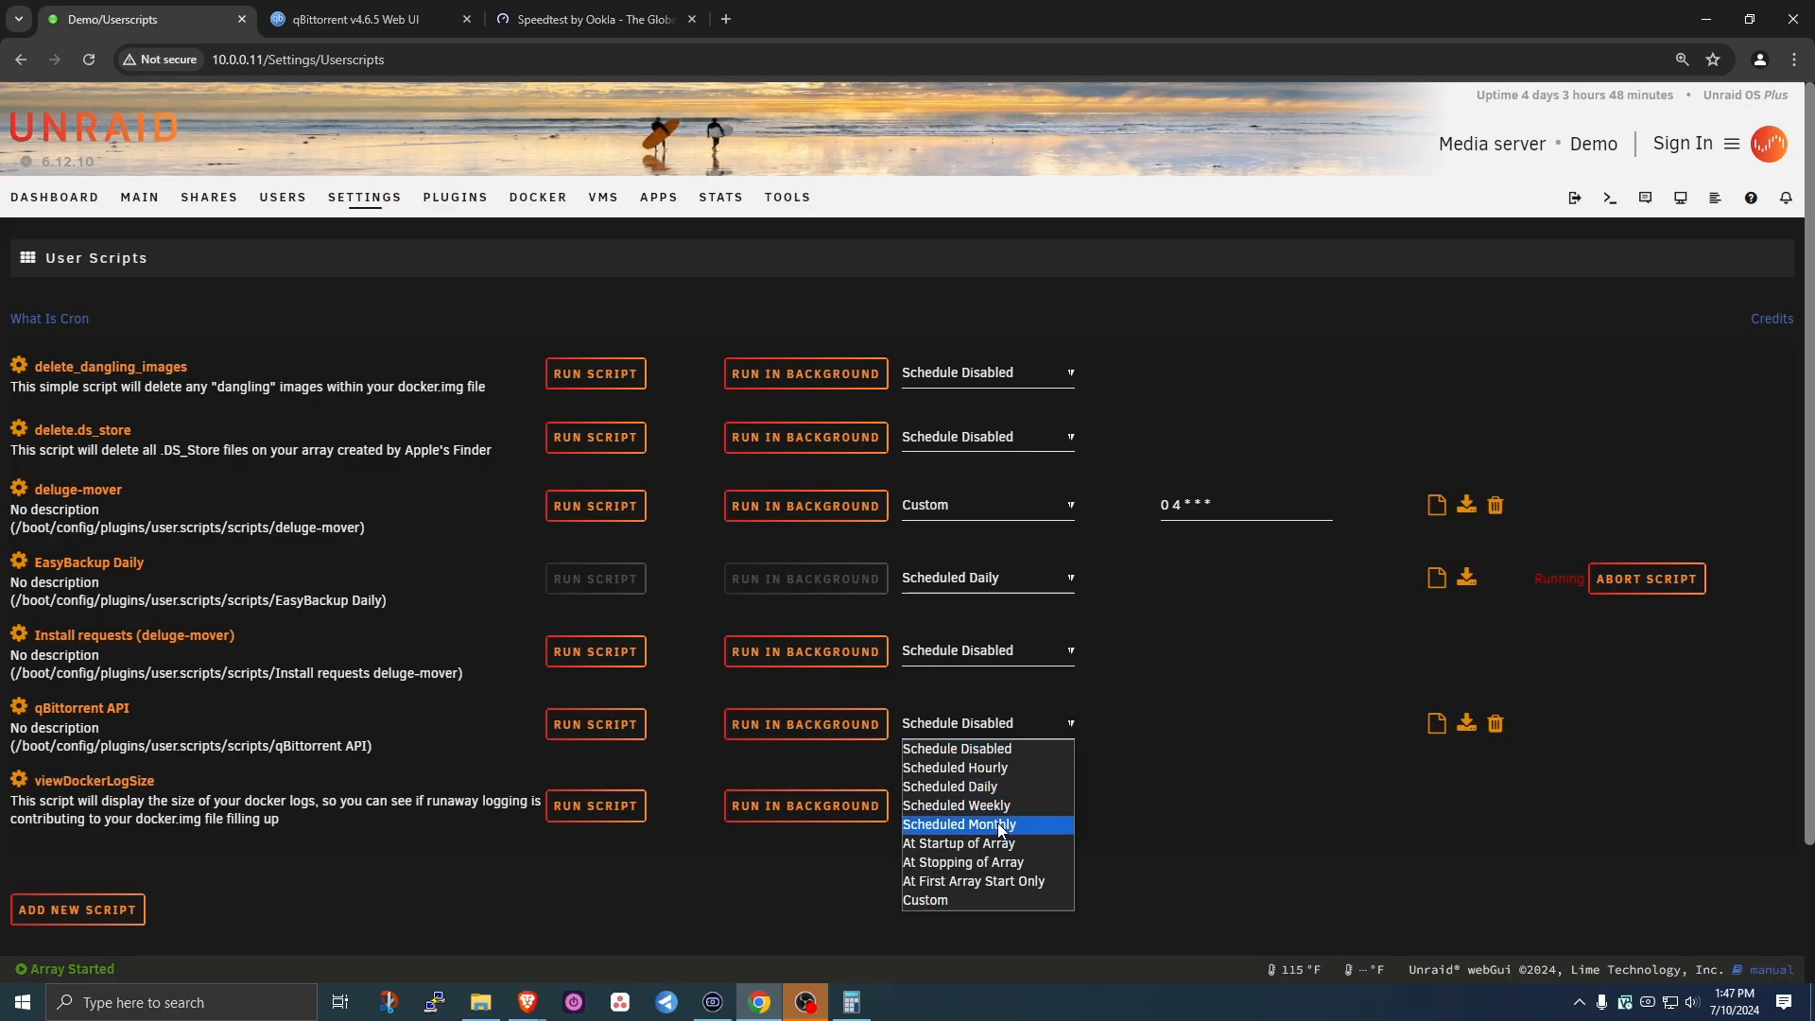
left_click(963, 883)
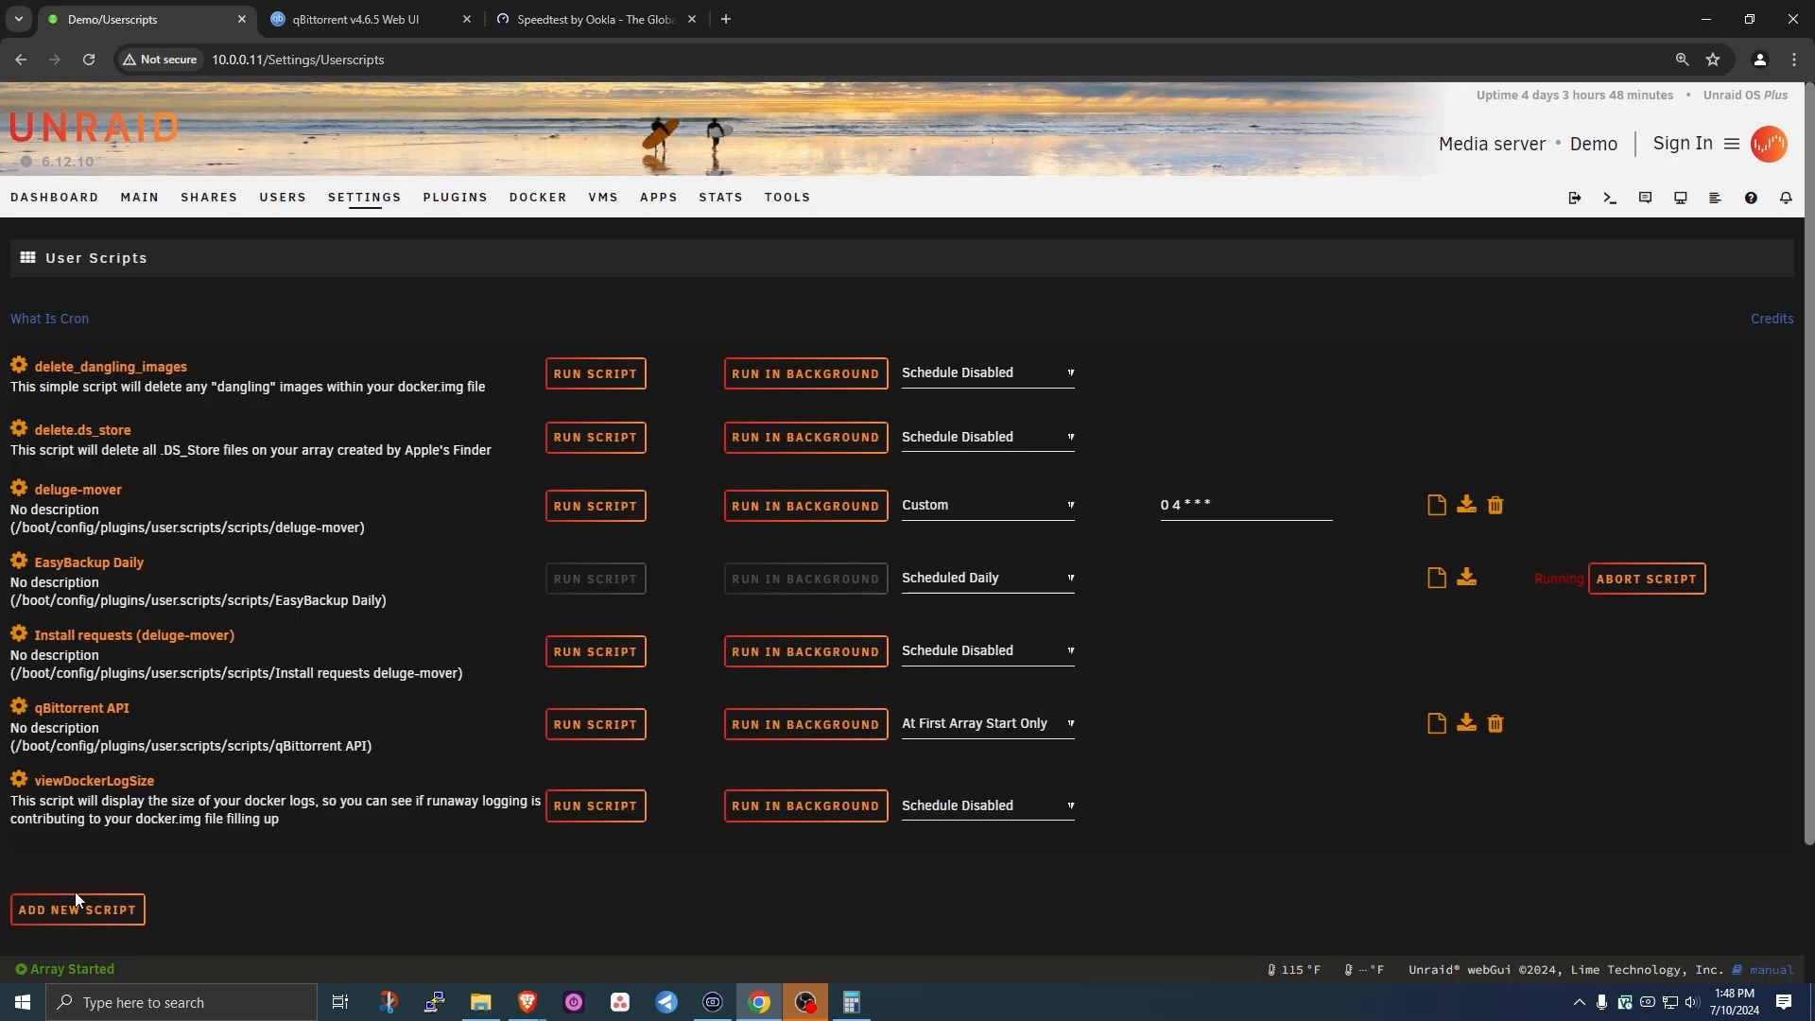
scroll(284, 832, "down", 1)
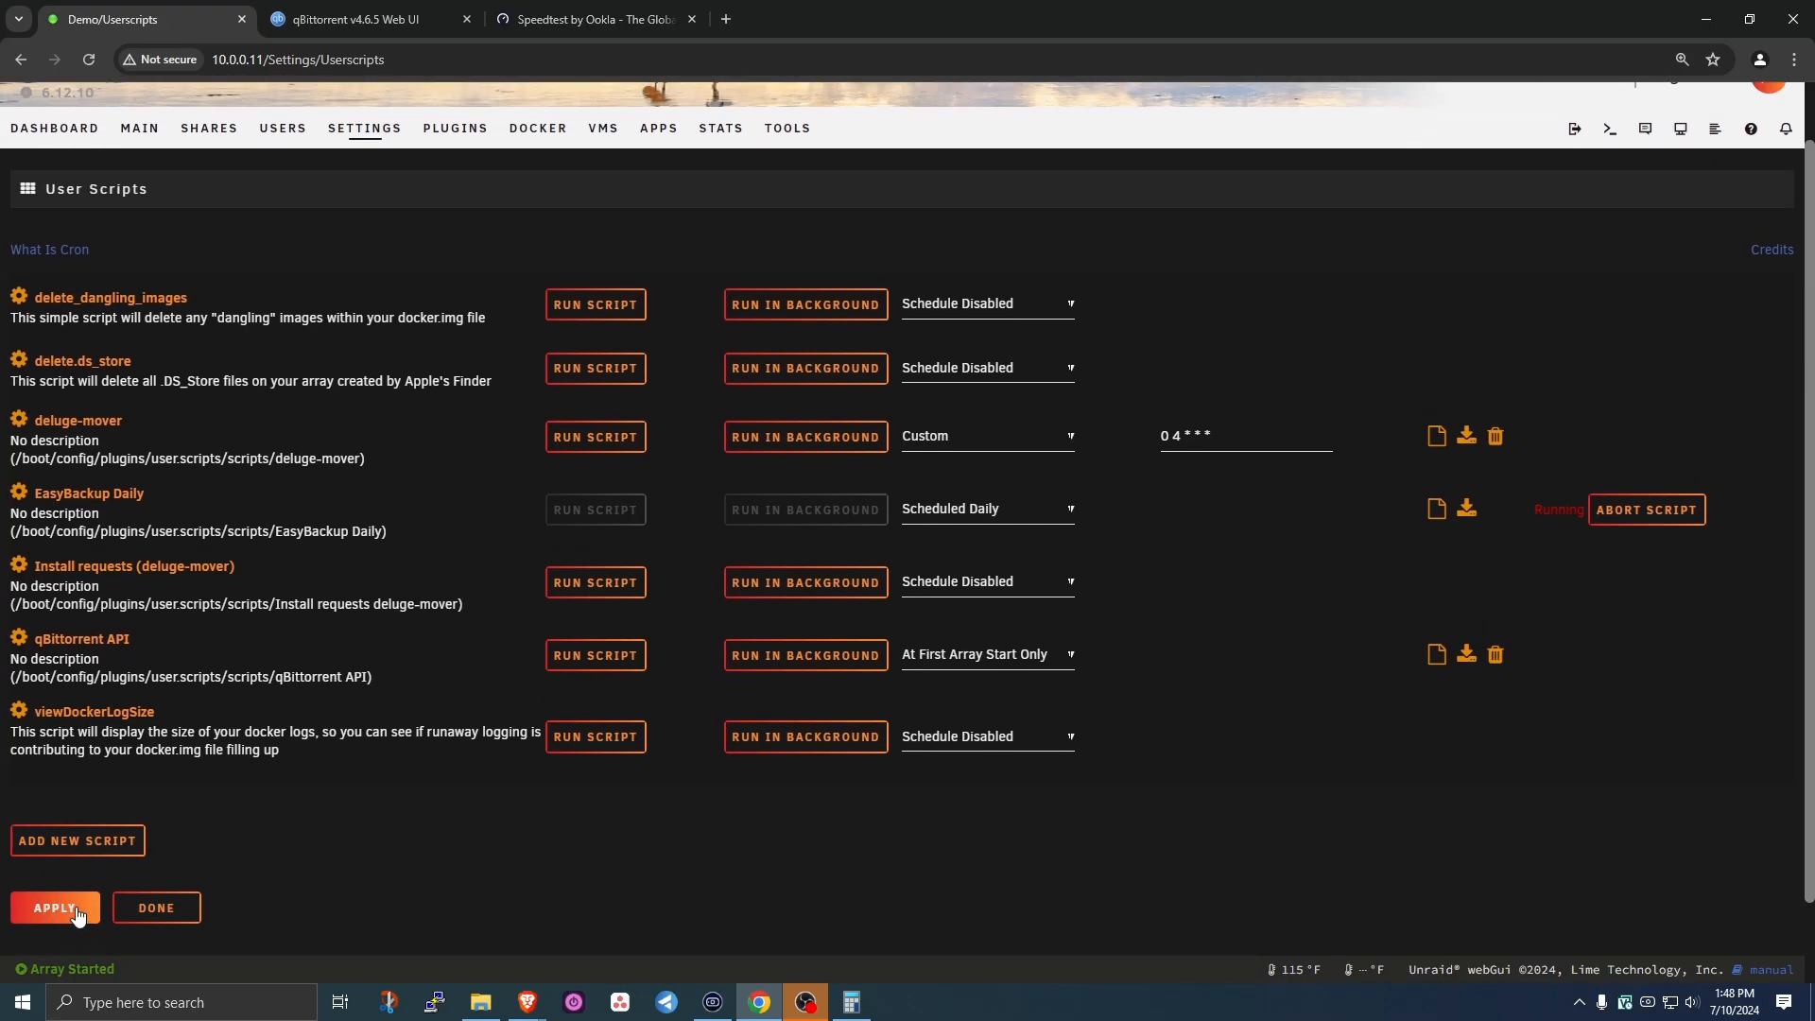
left_click(74, 919)
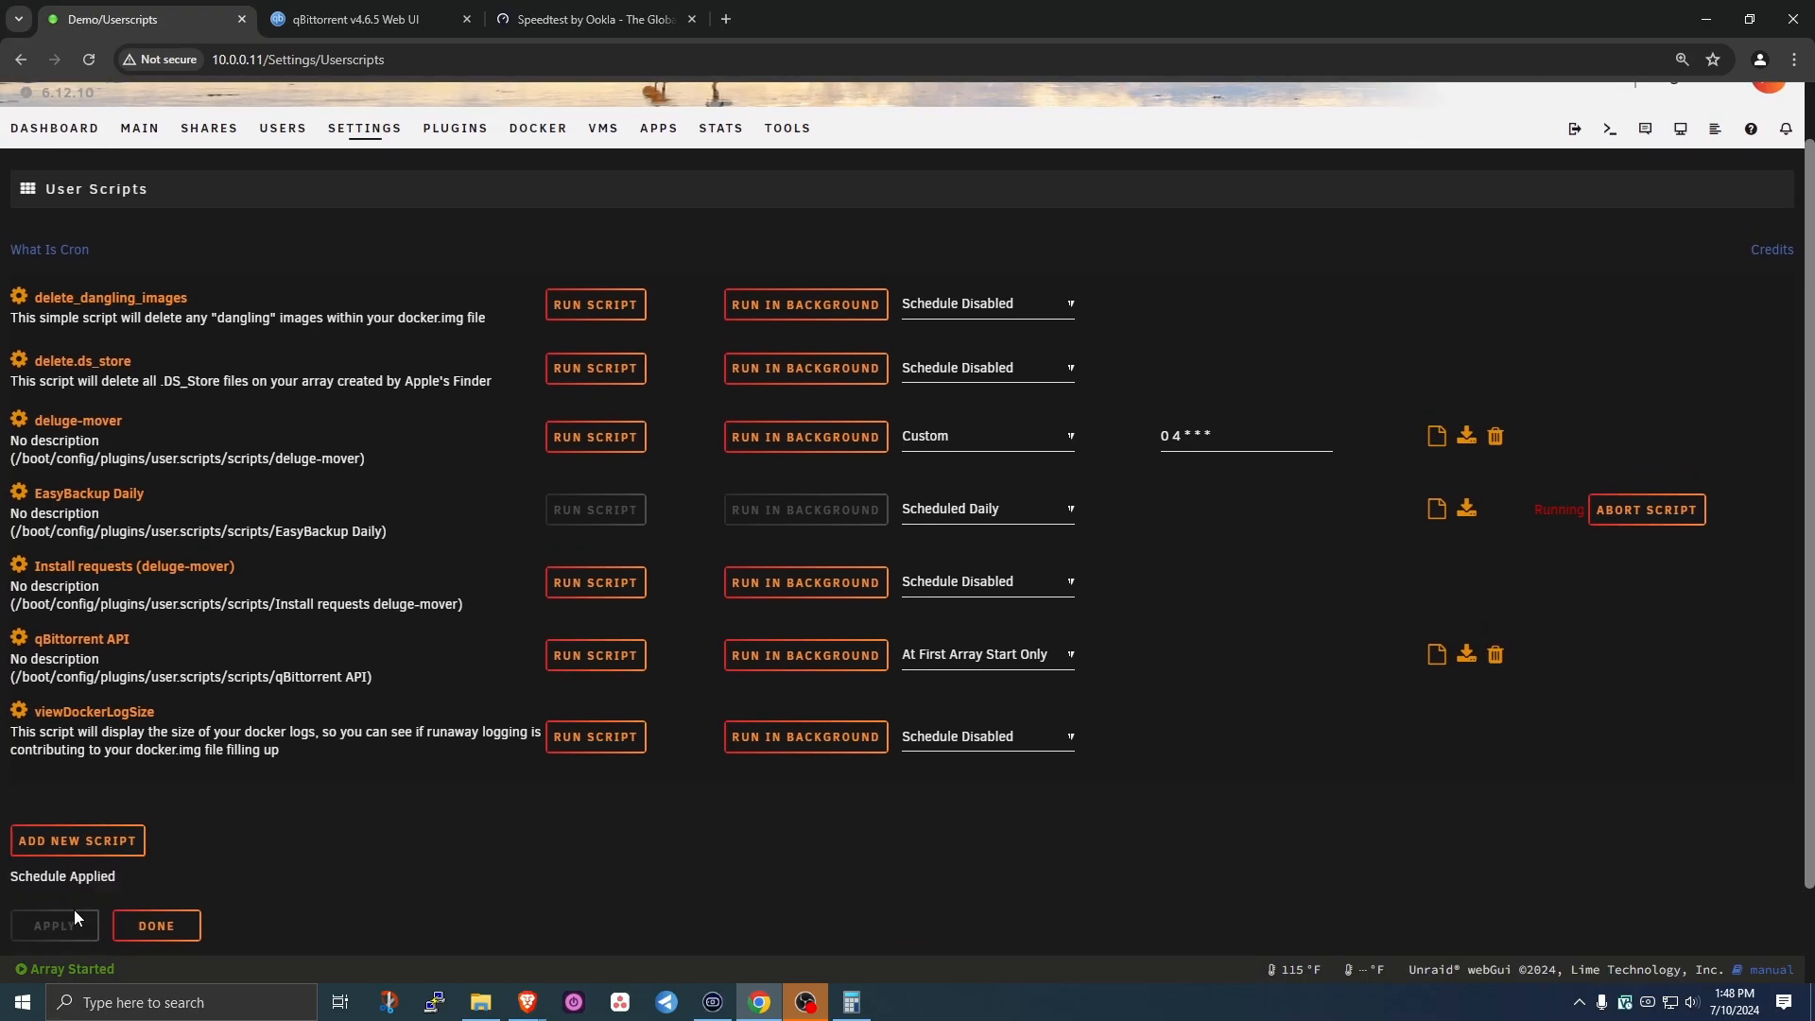
- Run the script in the background and check its log, which reports 'pip3: command not found'
left_click(811, 665)
left_click(887, 241)
left_click(1437, 659)
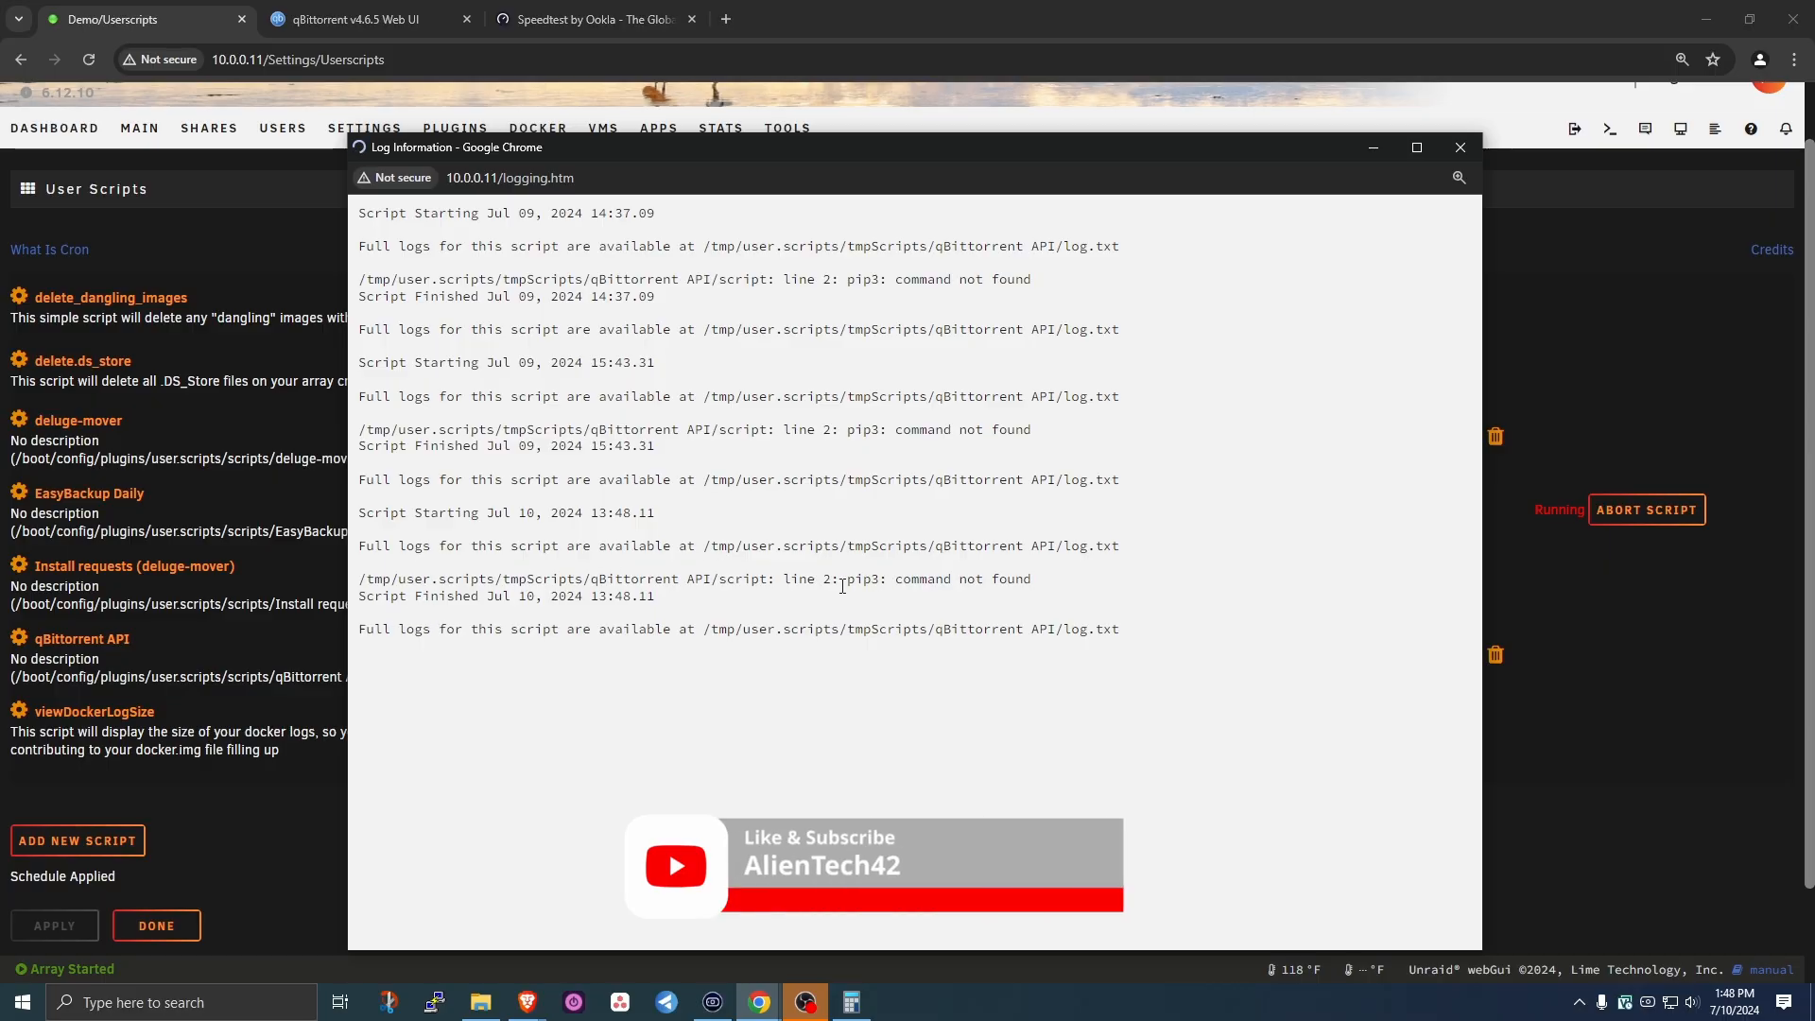
left_click_drag(843, 587, 1038, 586)
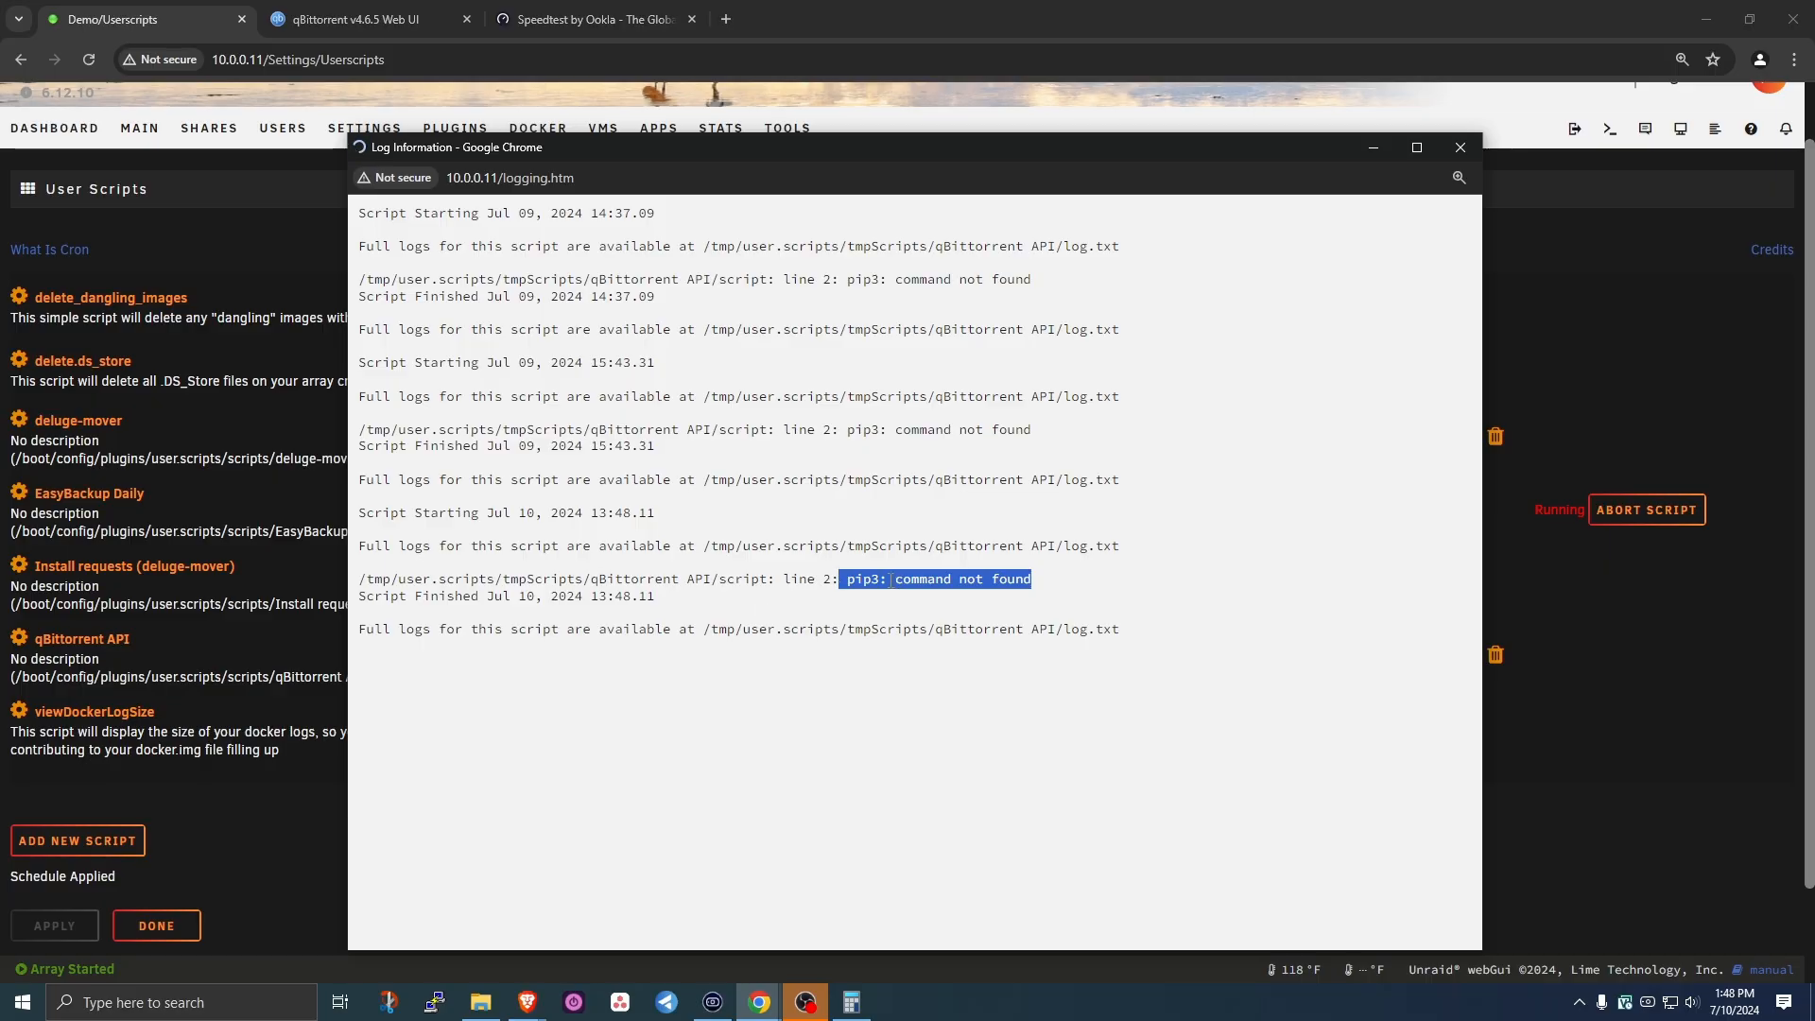
left_click(1459, 148)
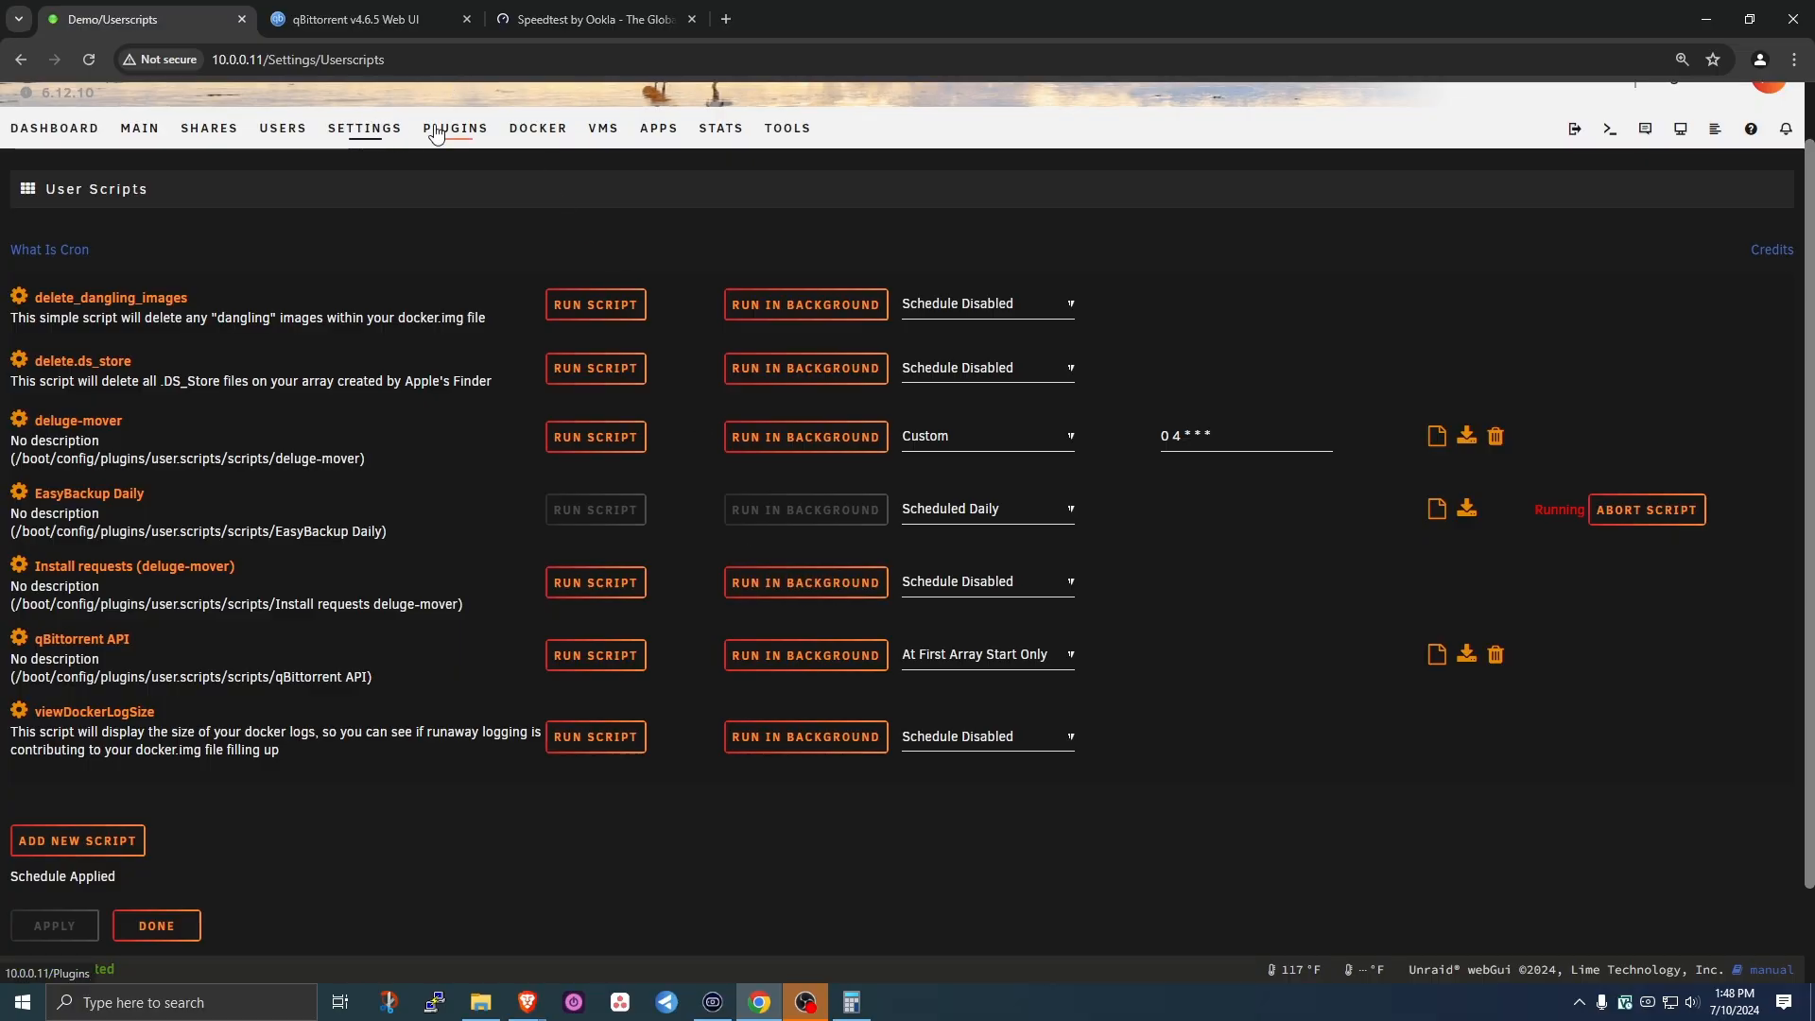
- Uninstall python3, python-setuptools and python-pip in NerdTools
left_click(364, 135)
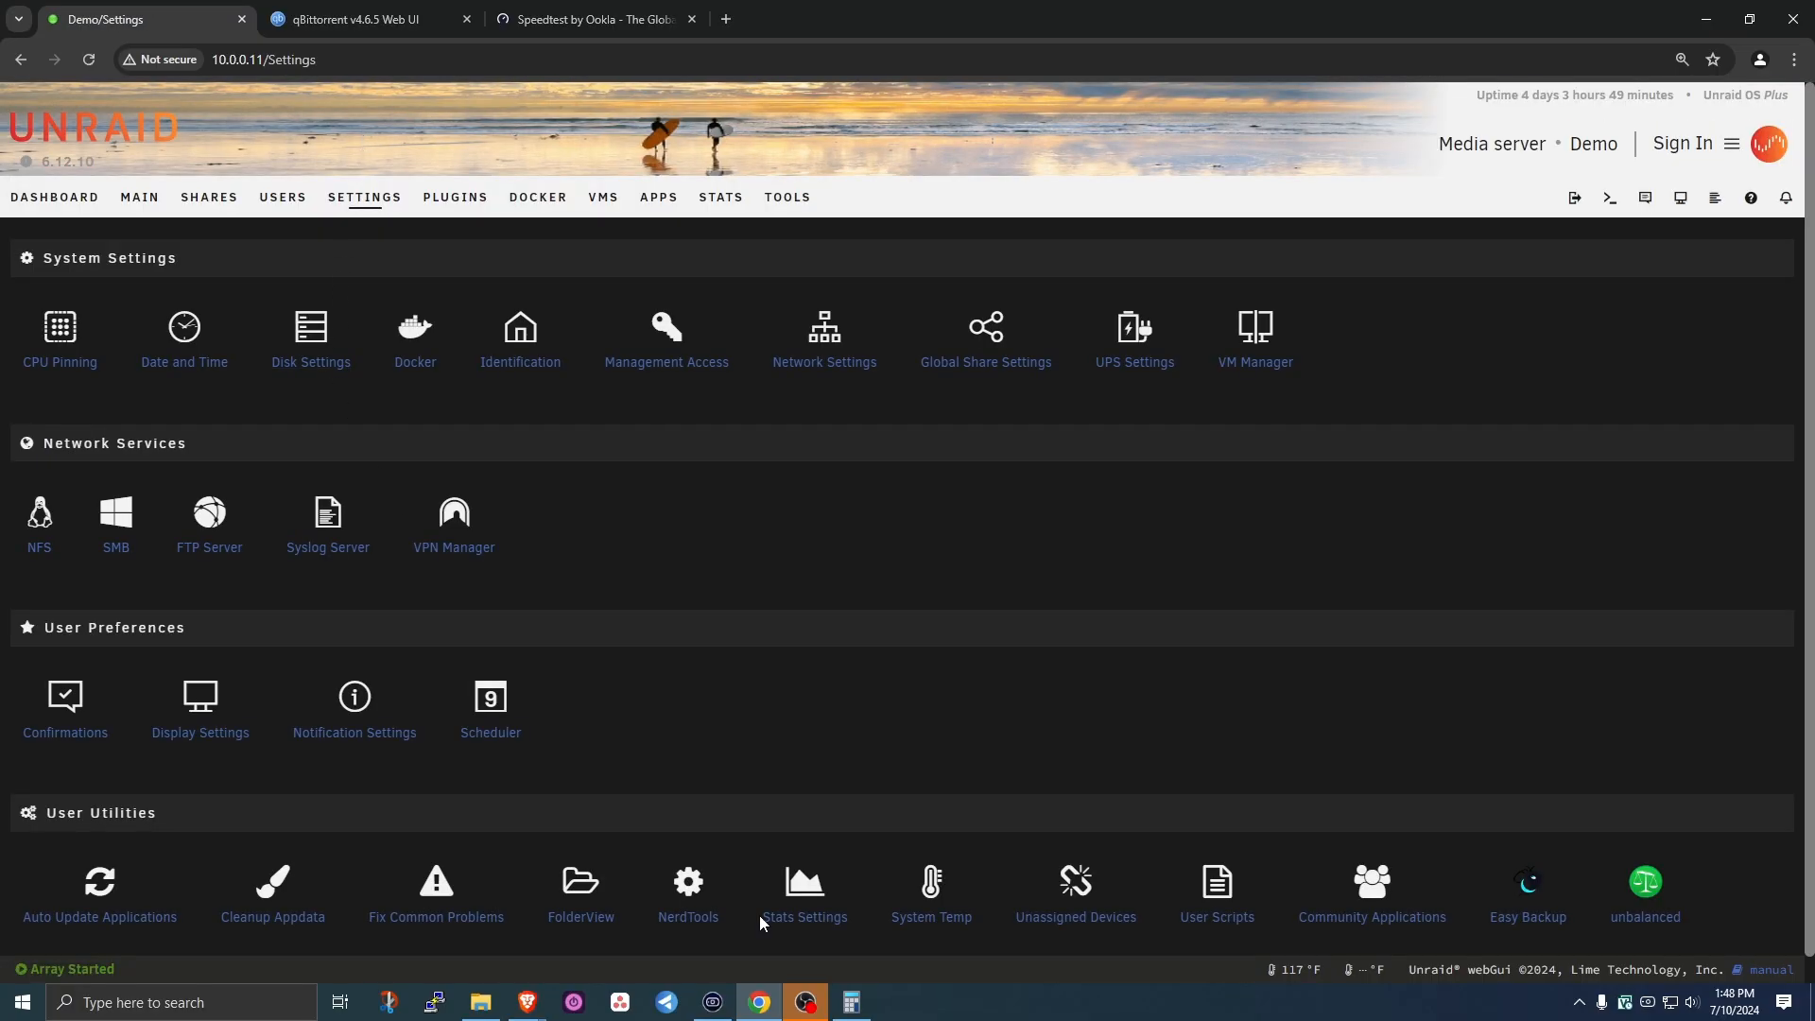
left_click(696, 909)
scroll(345, 610, "down", 2)
scroll(345, 610, "down", 12)
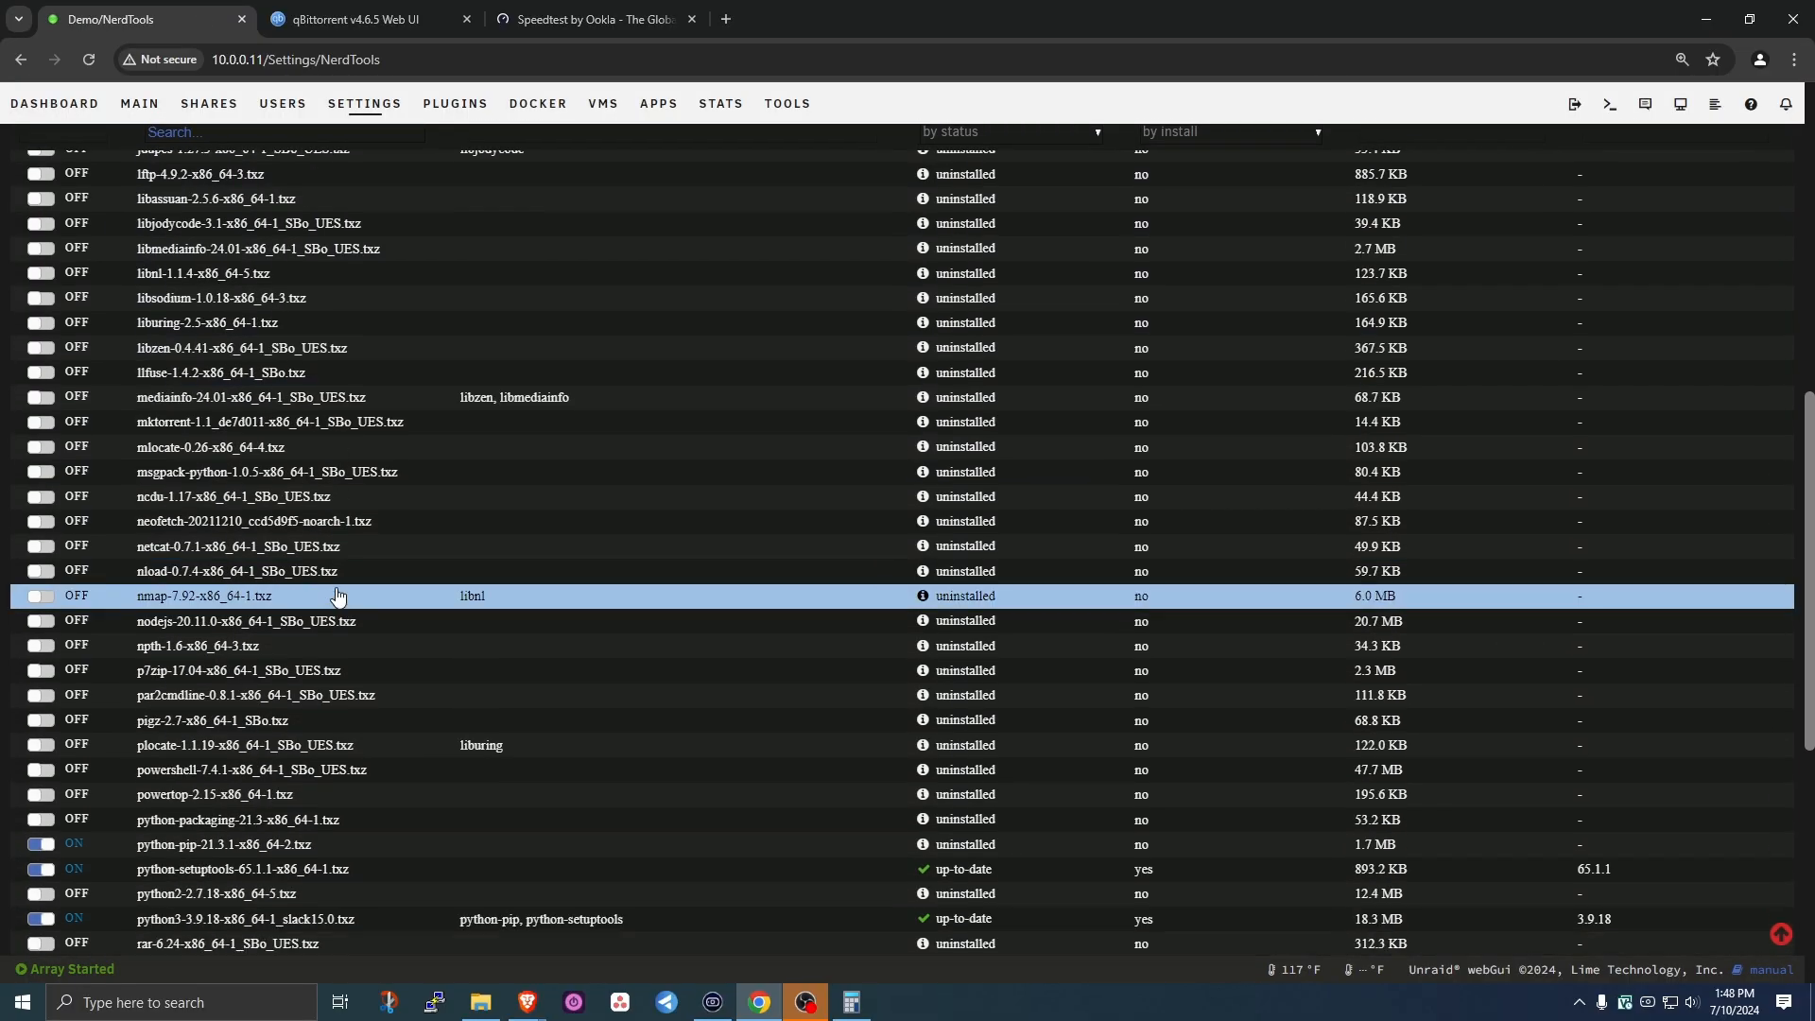
left_click(39, 567)
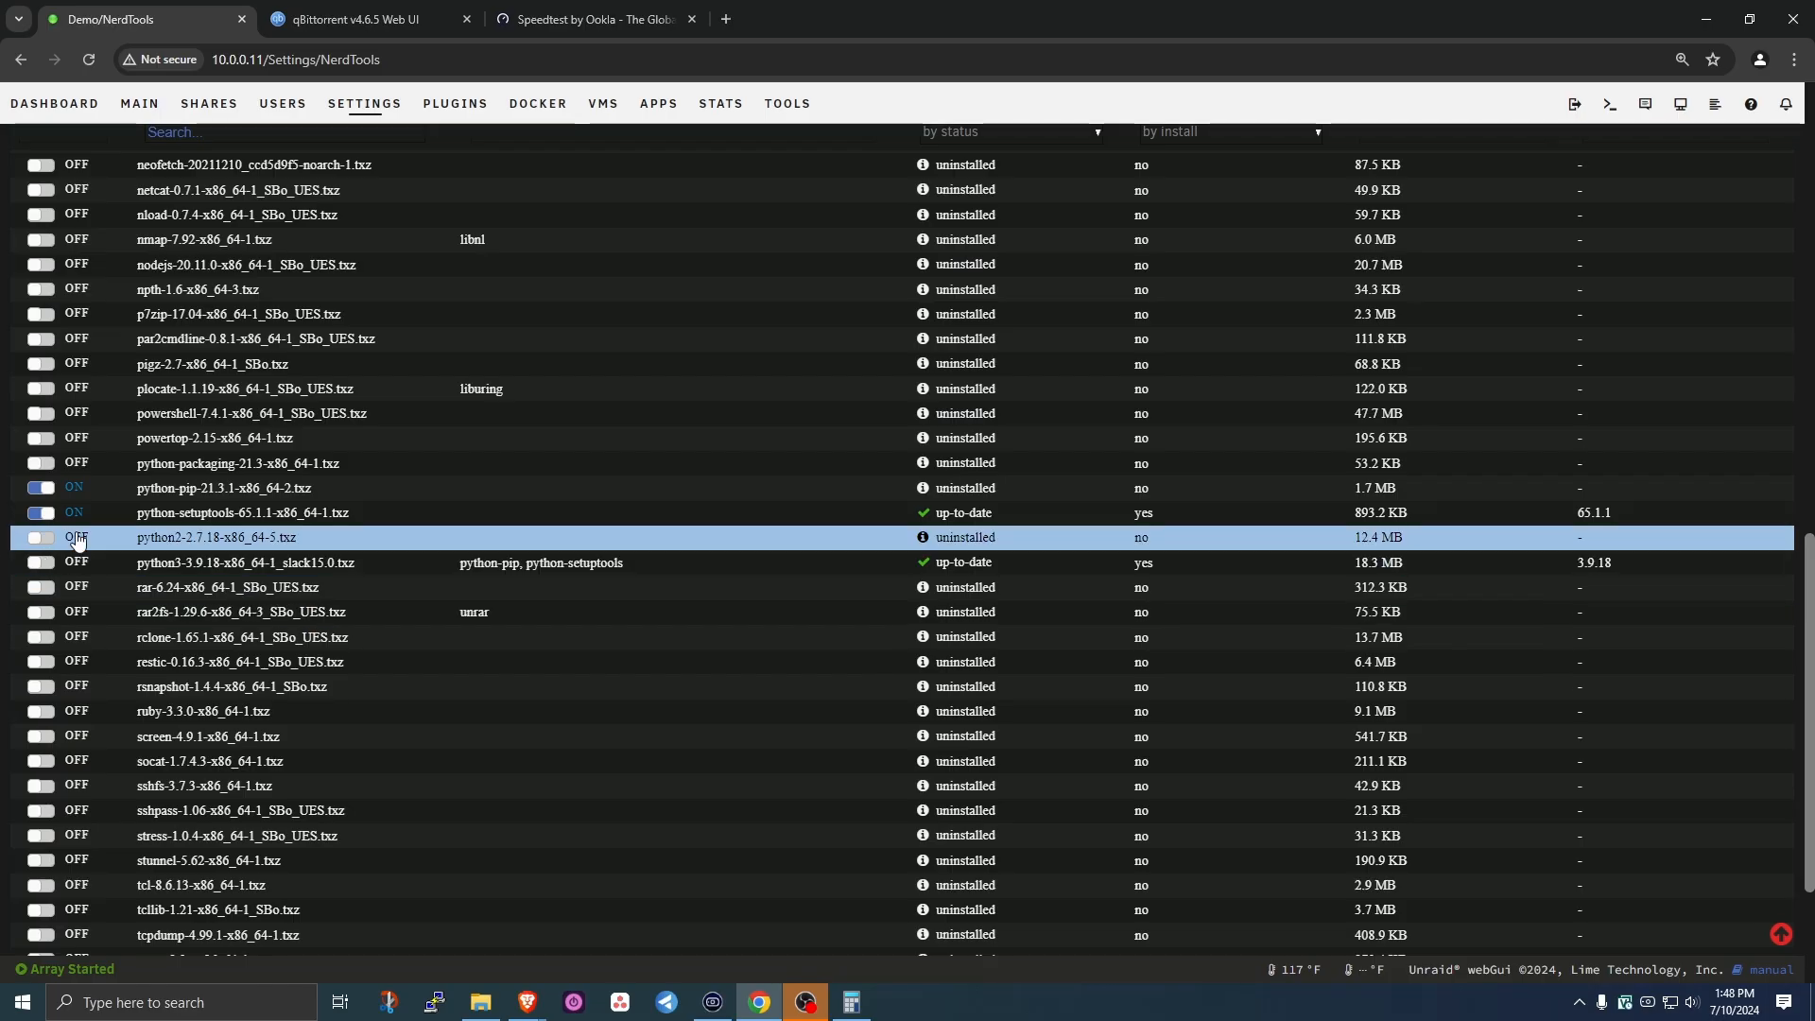
left_click(40, 514)
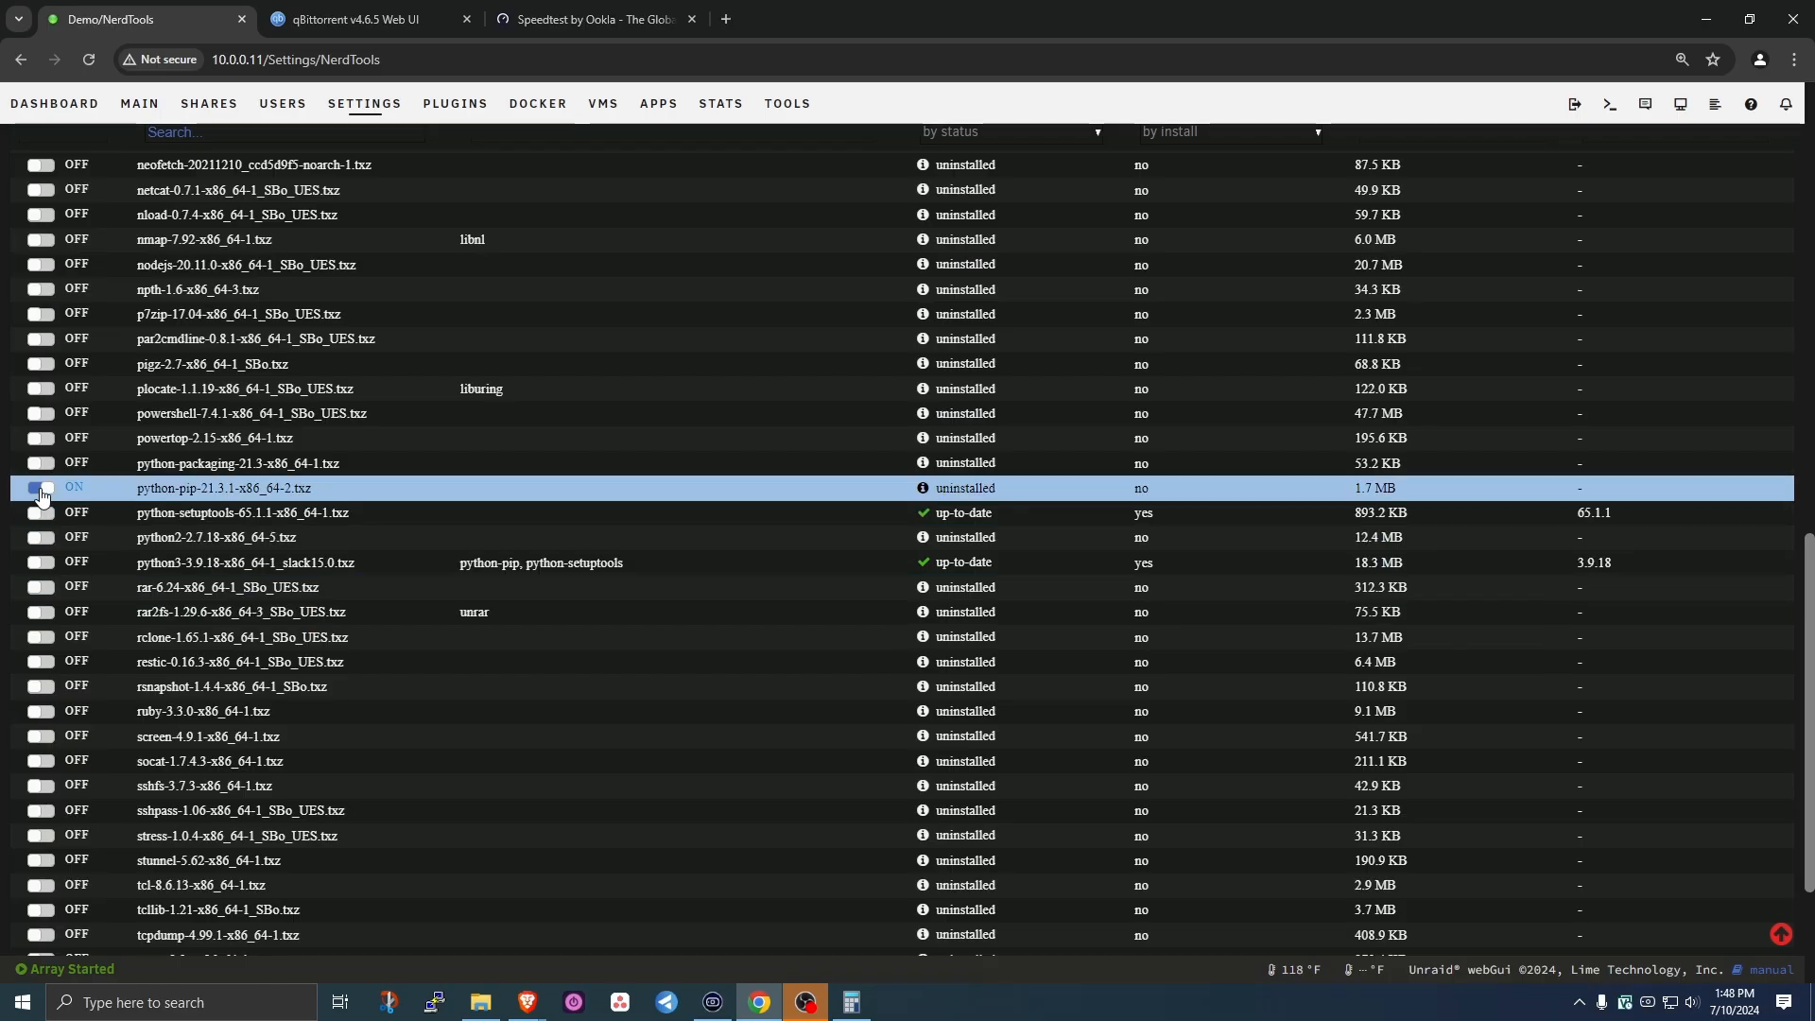
left_click(39, 488)
scroll(641, 906, "down", 3)
left_click(673, 912)
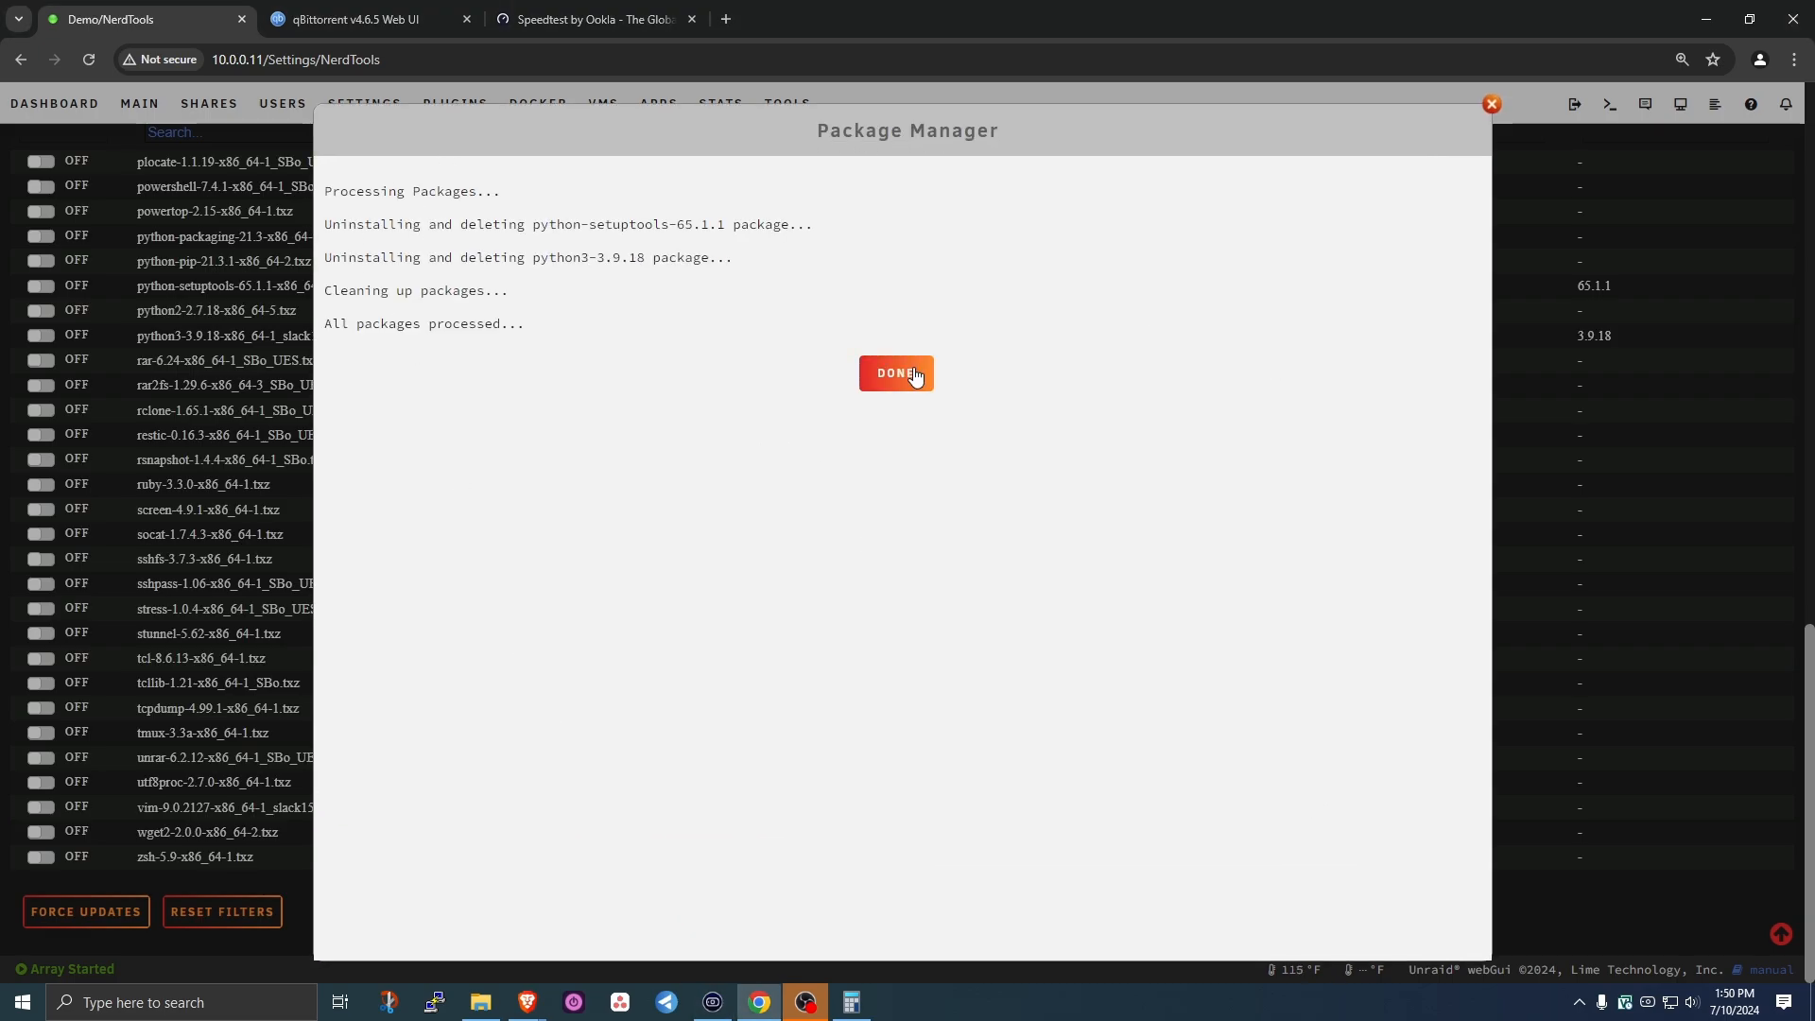
left_click(913, 372)
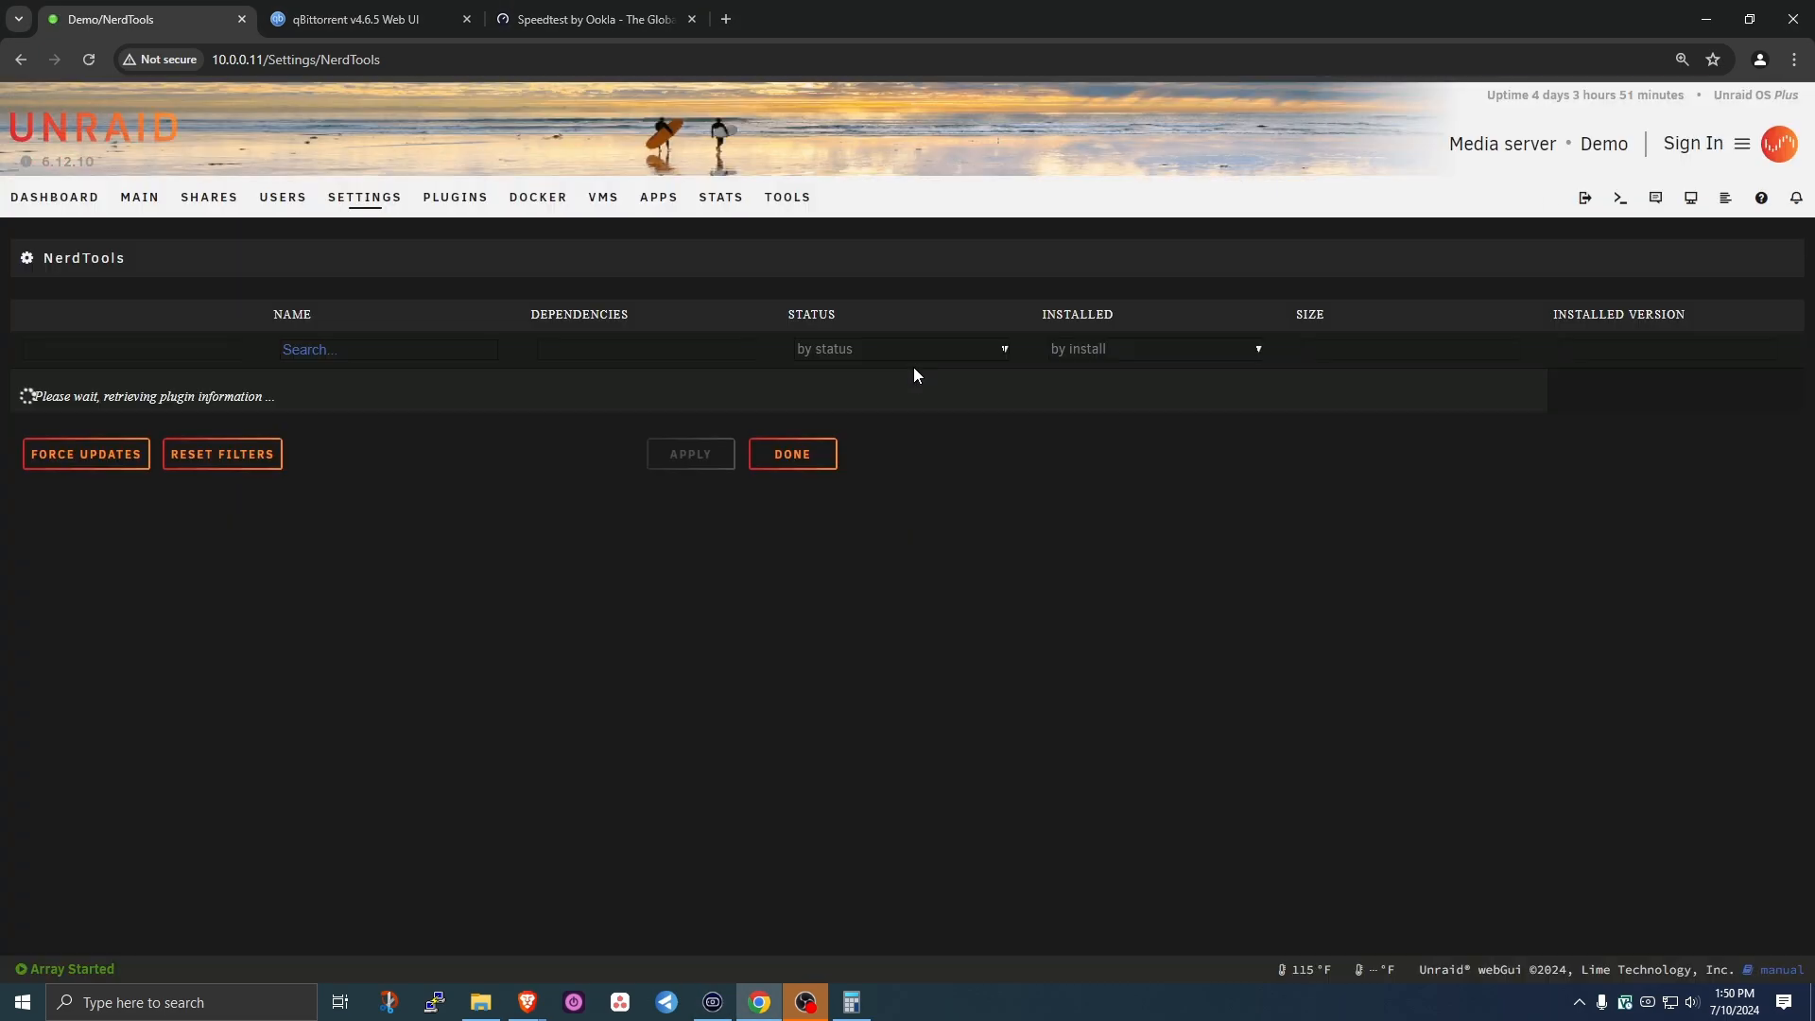
- Find python3 in NerdTools and reinstall it with python-pip and python-setuptools
key("ctrl+f")
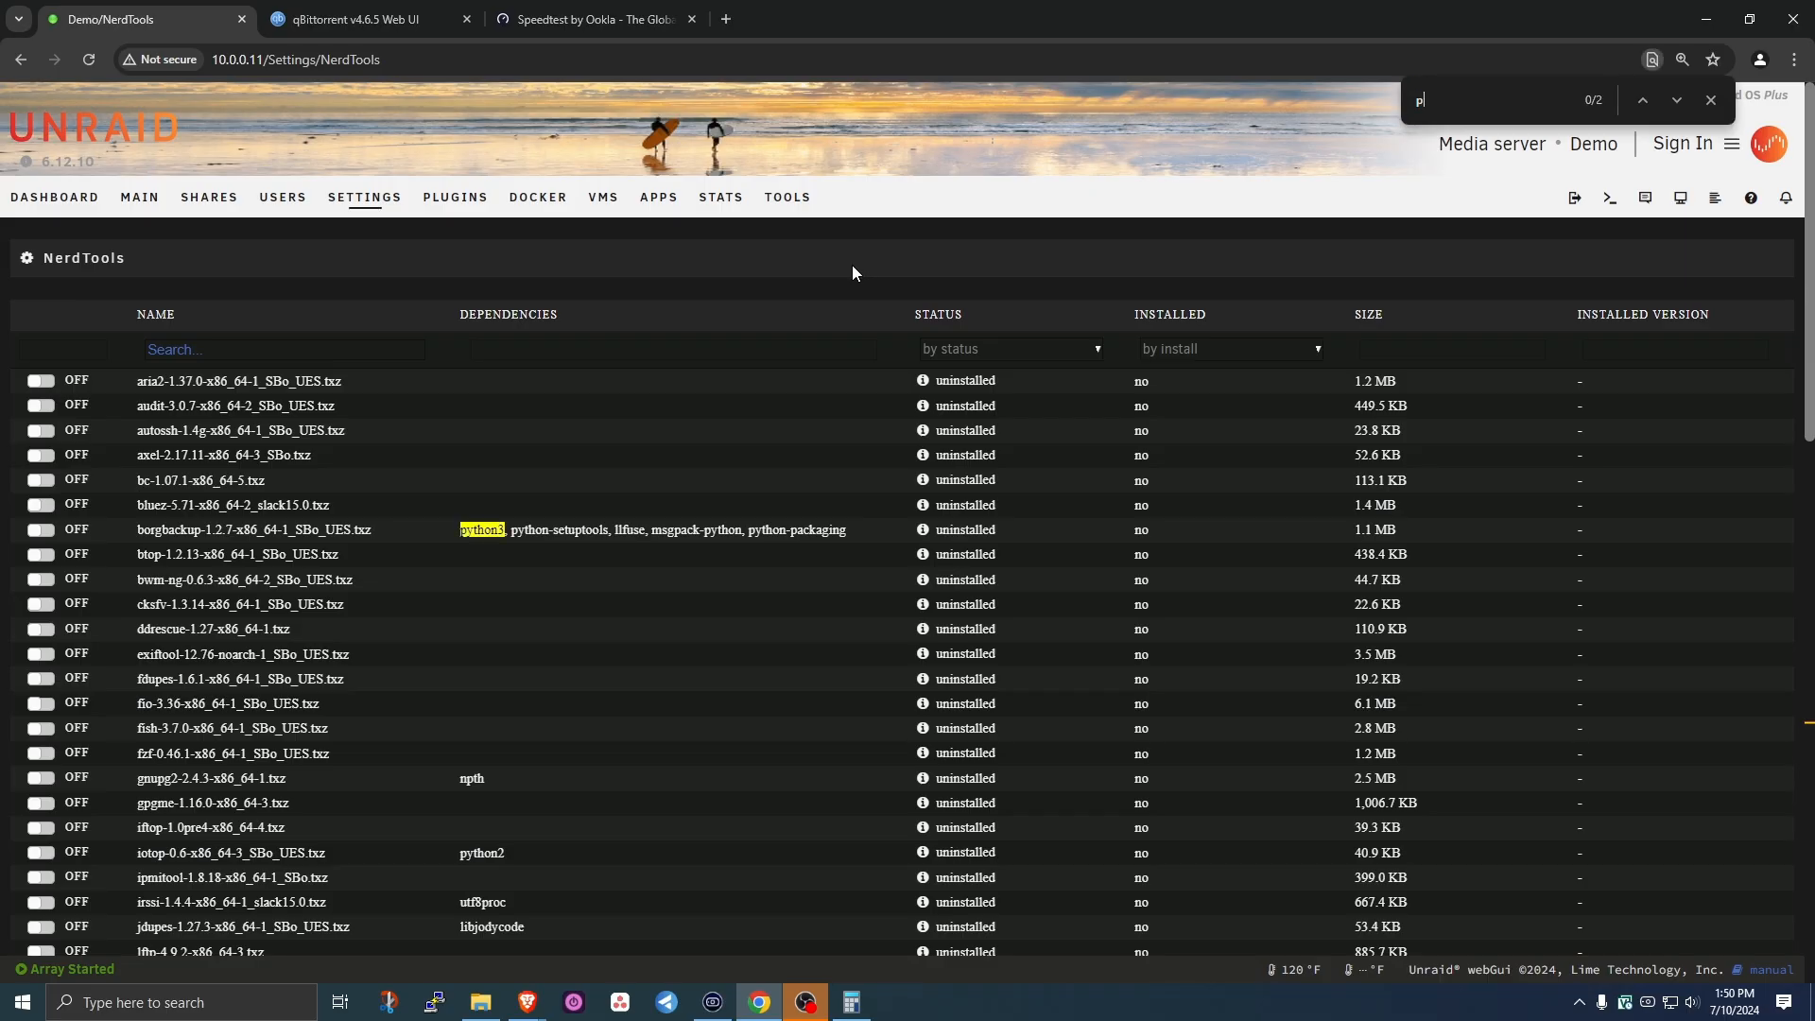
type("pythi")
key("BackSpace")
type("on3")
scroll(853, 273, "down", 9)
left_click(39, 754)
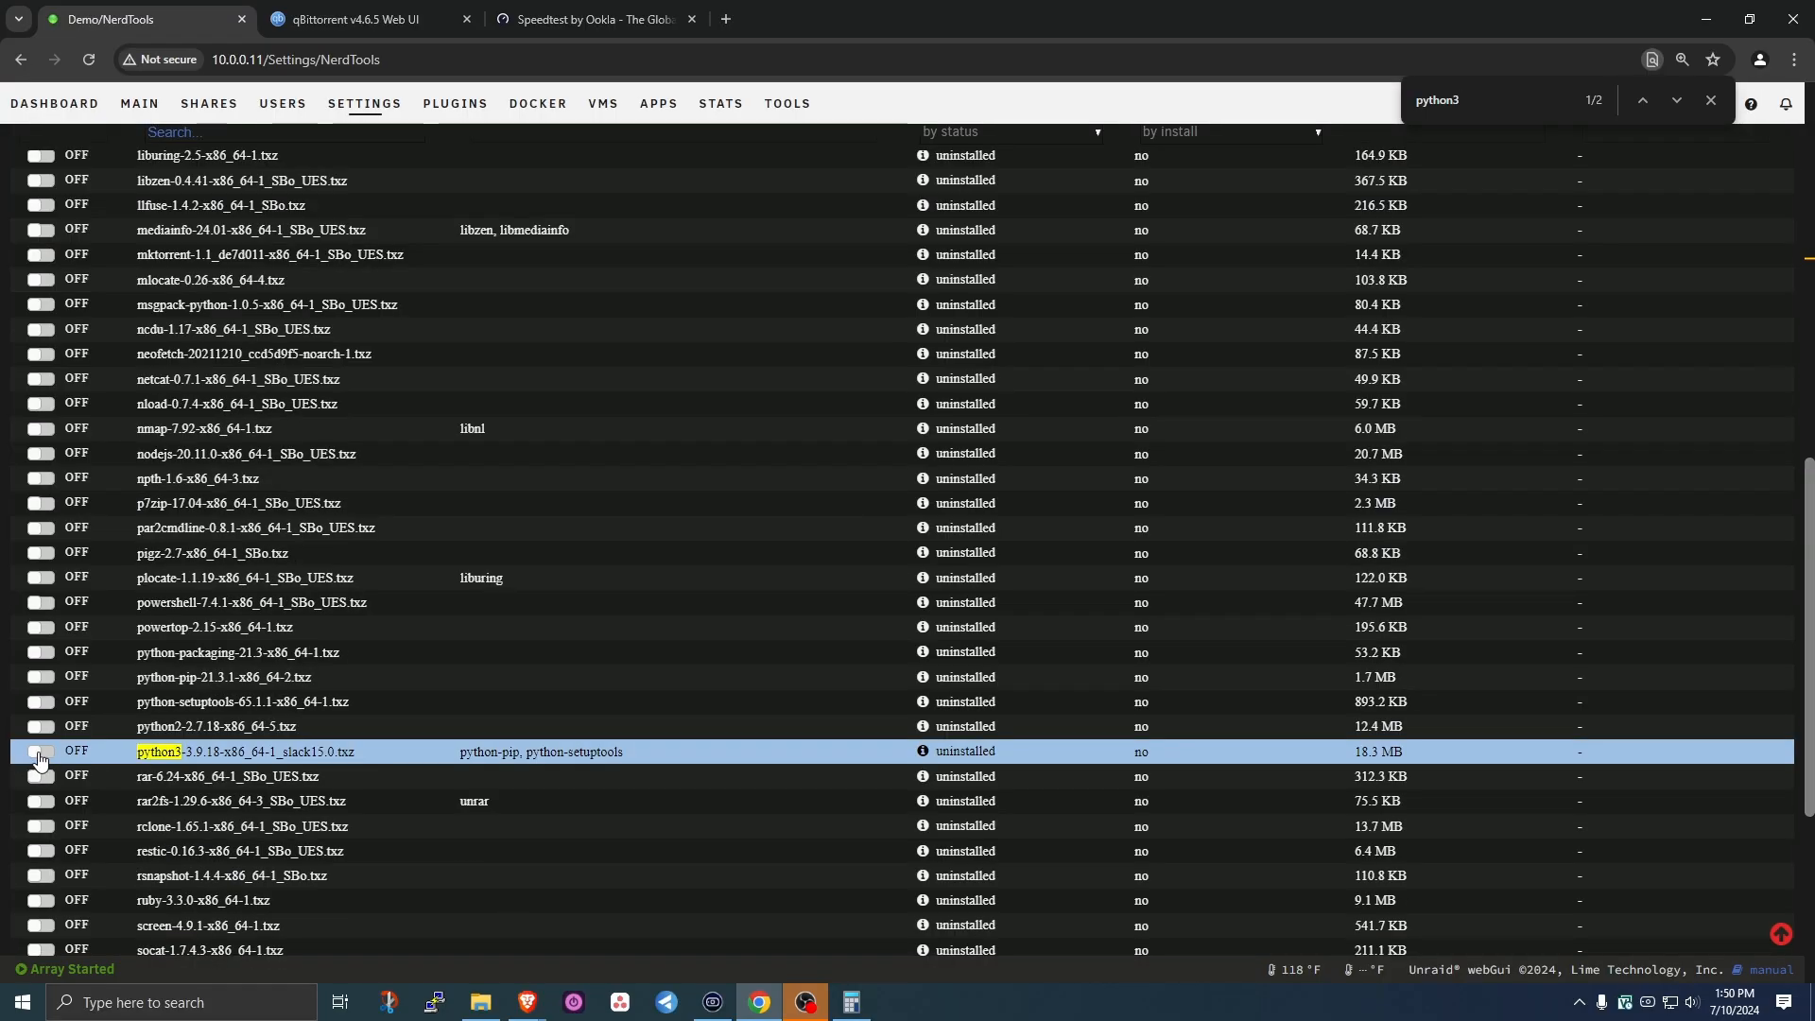
scroll(38, 757, "down", 5)
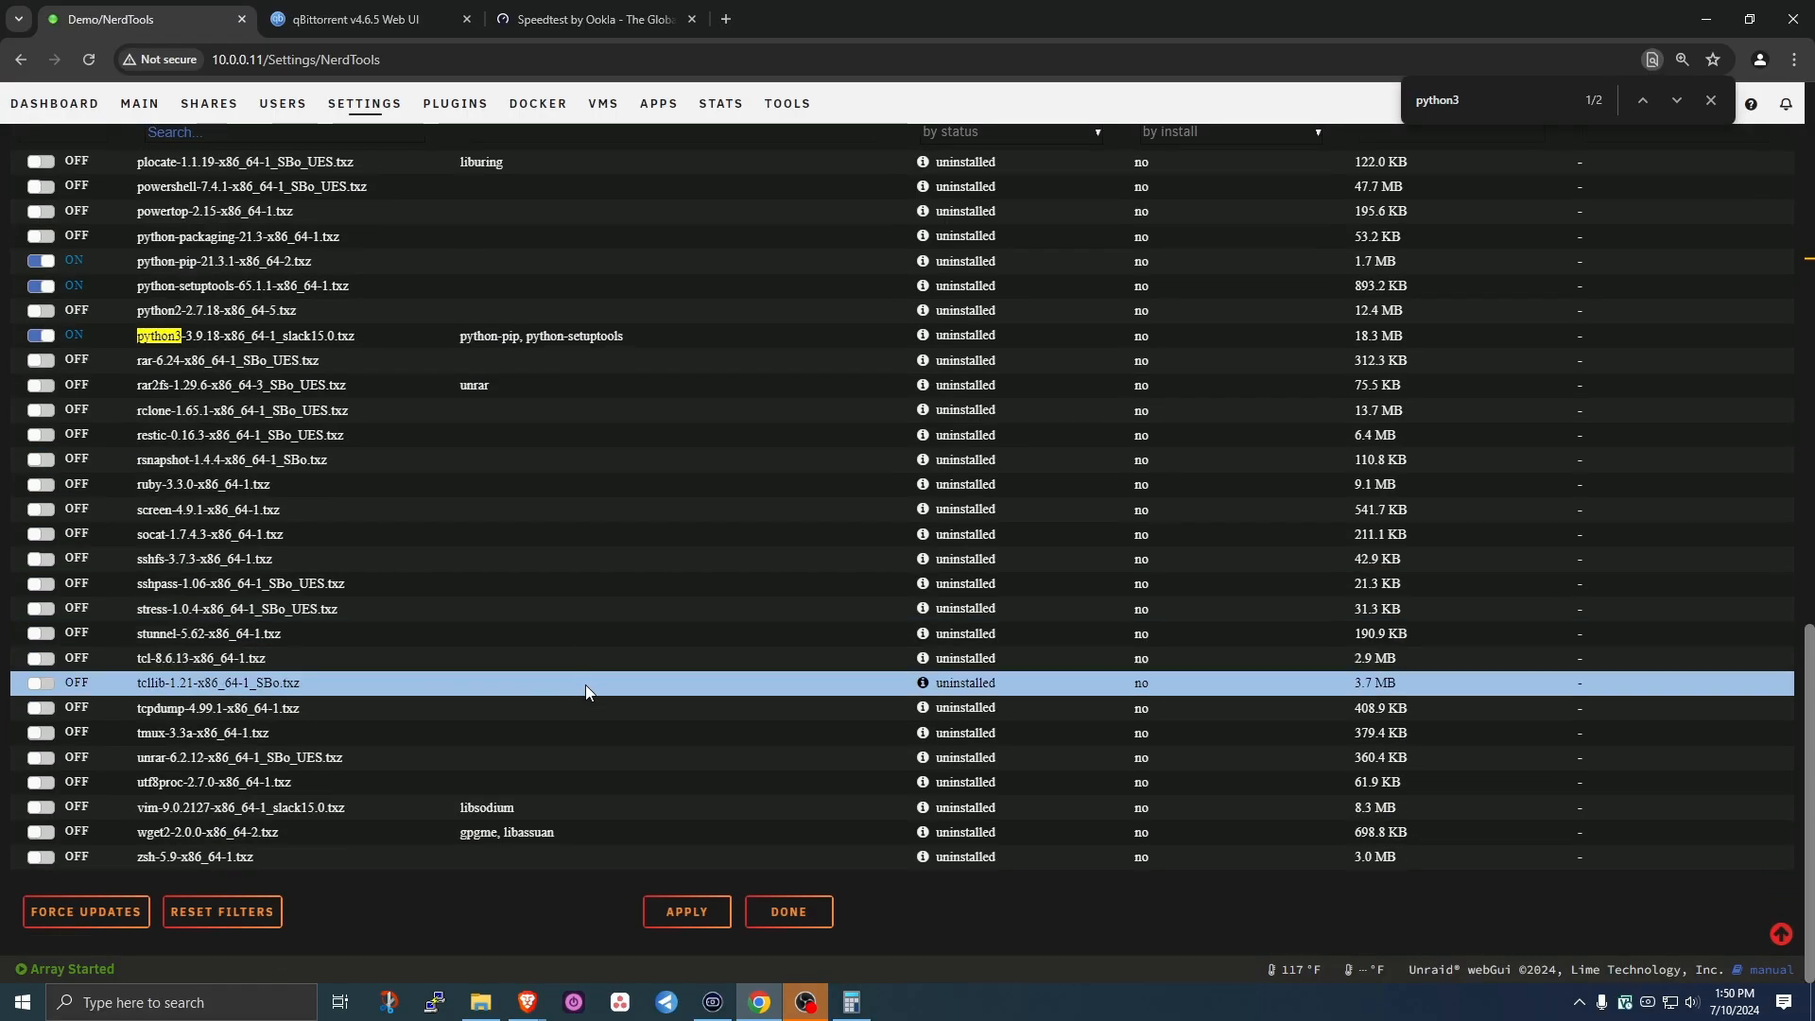
left_click(687, 916)
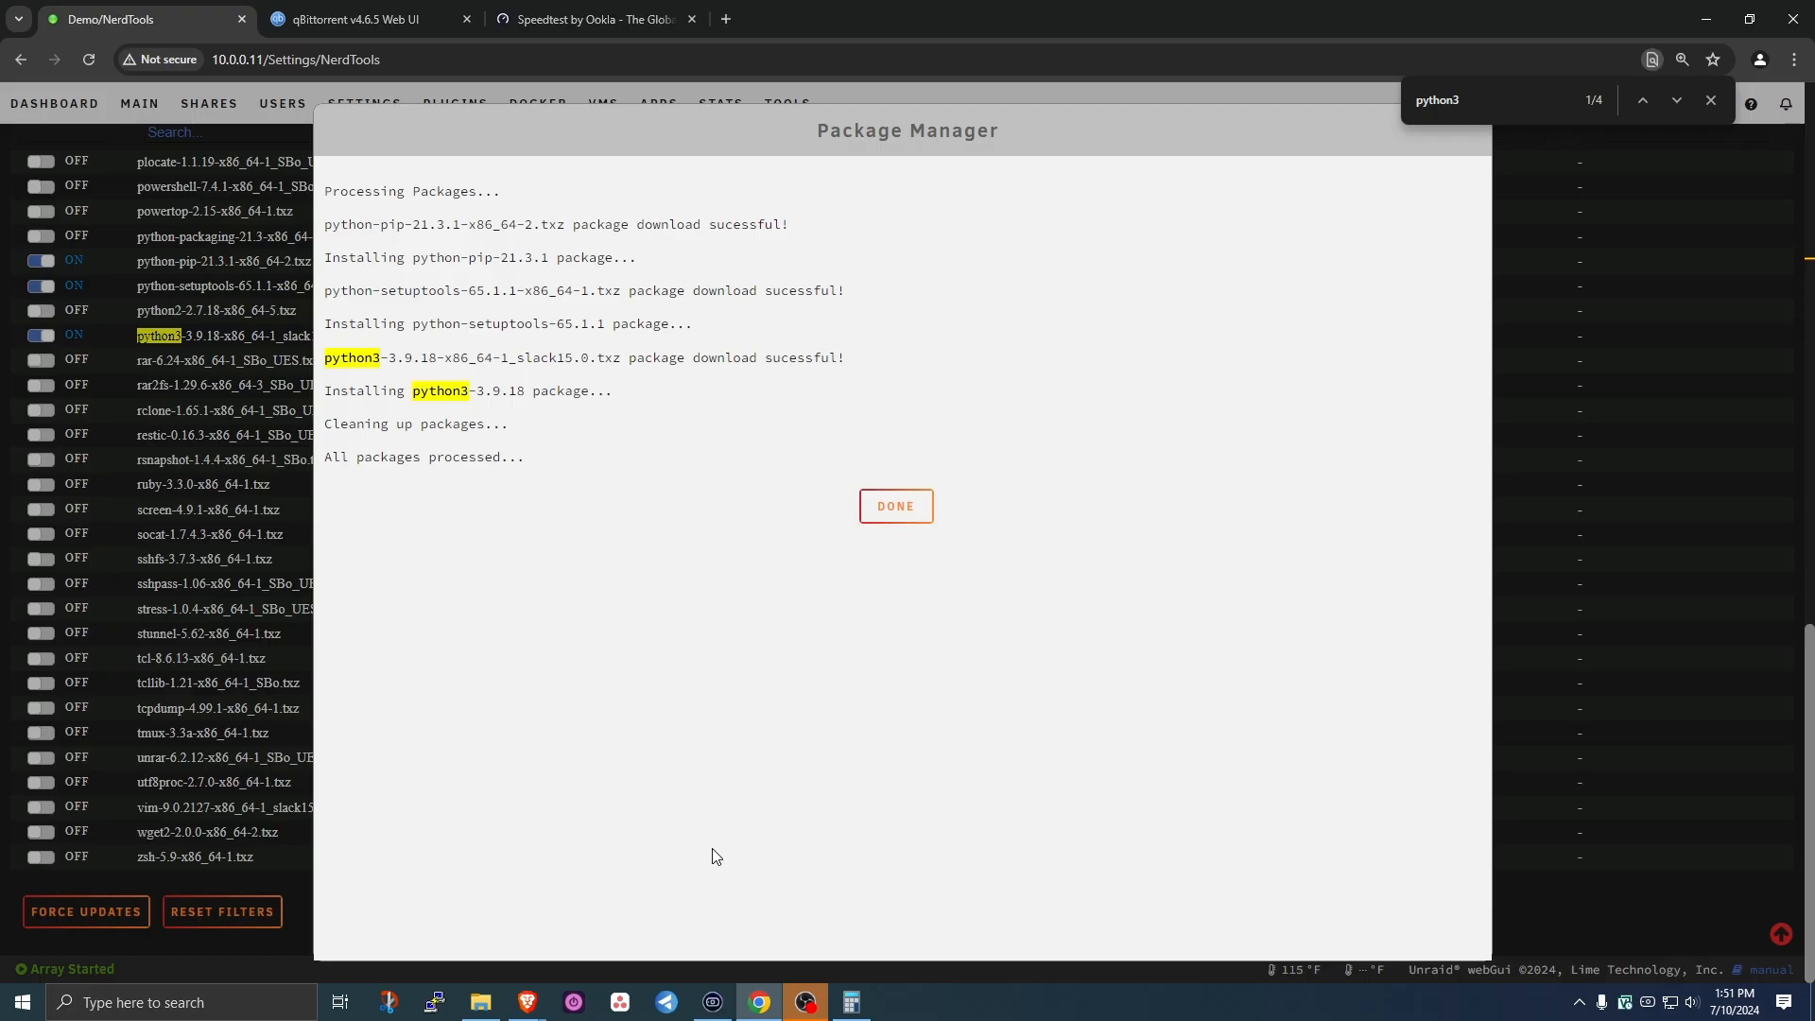
left_click(904, 515)
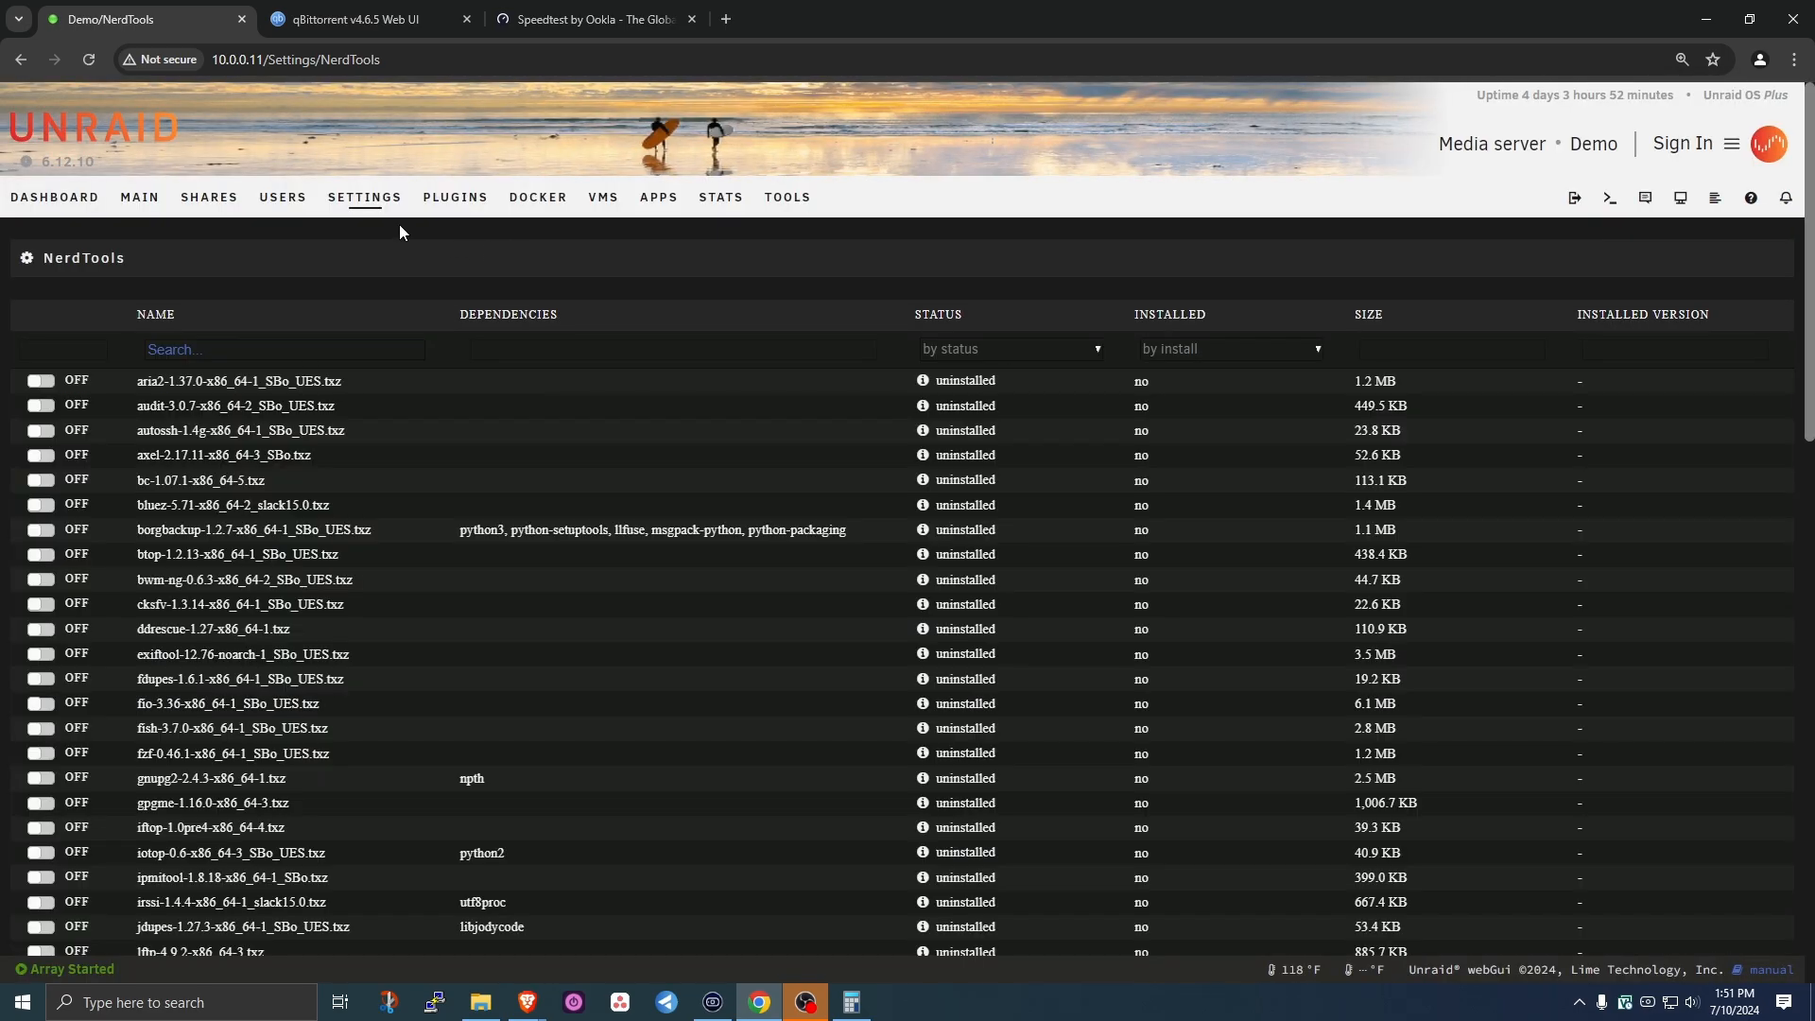
- Rerun the qBittorrent API script and confirm its log shows qbittorrent-api 2024.5.63 installed
left_click(367, 198)
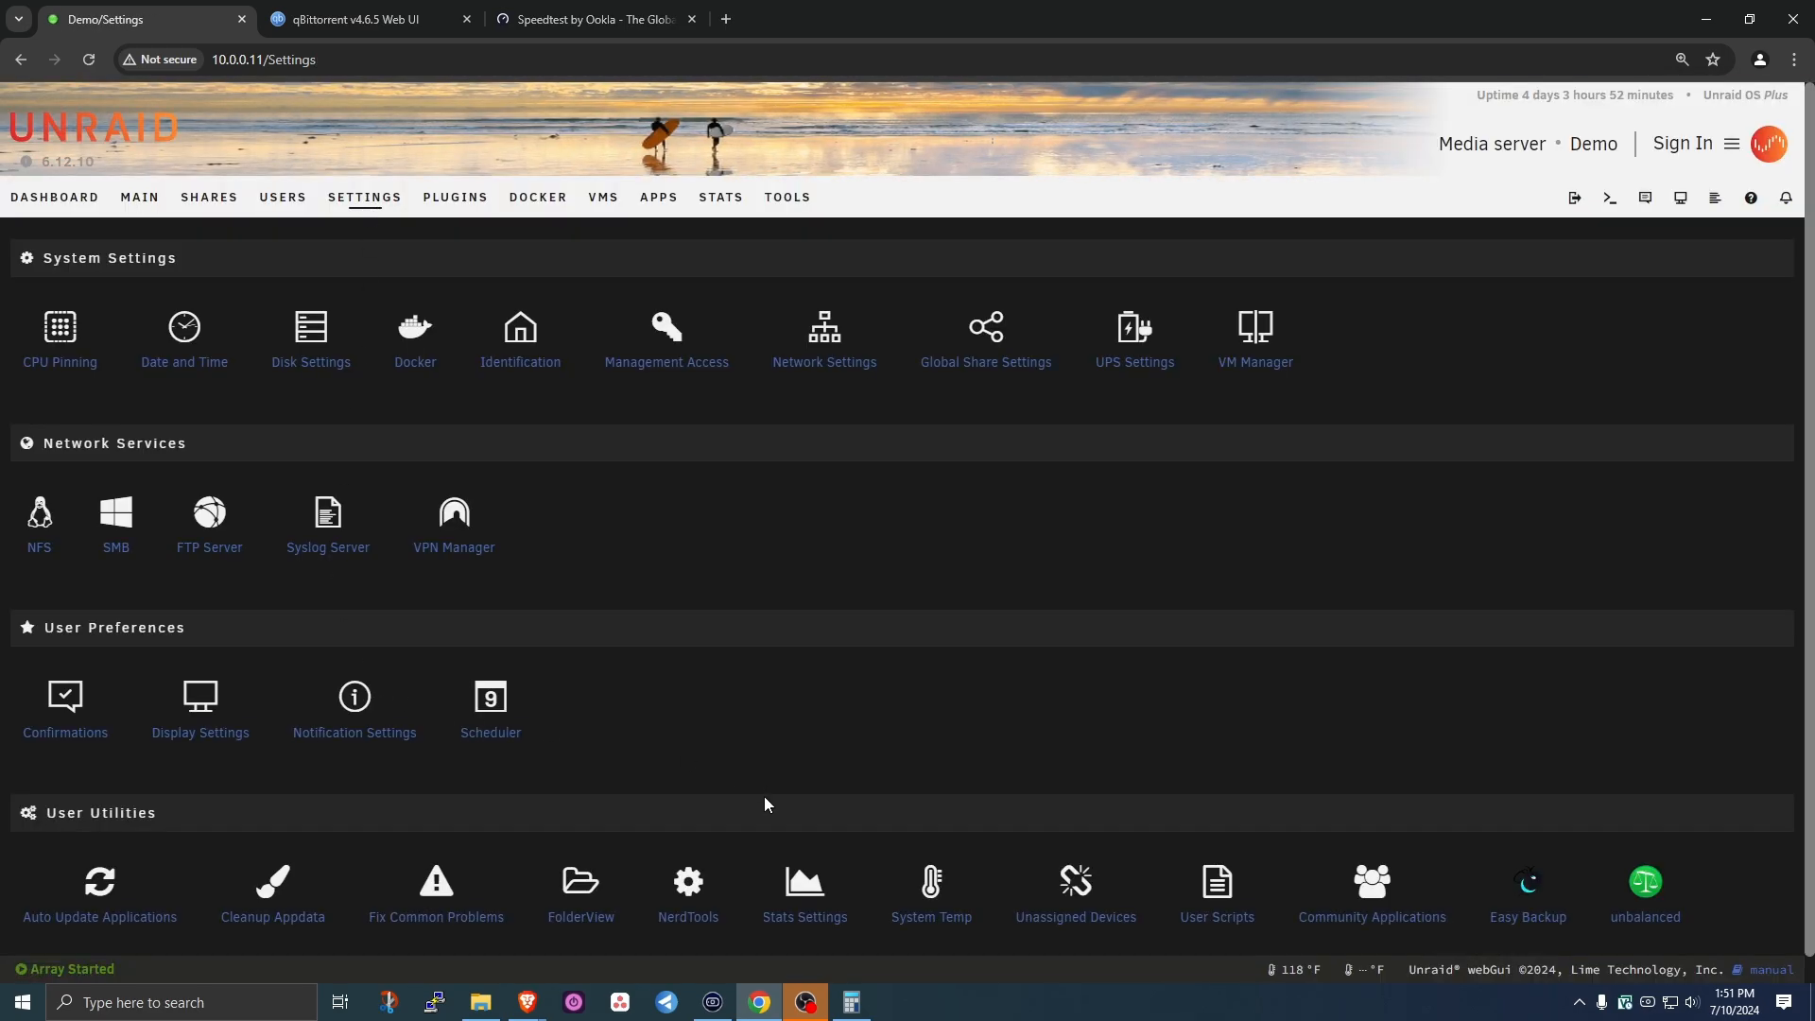
left_click(1213, 920)
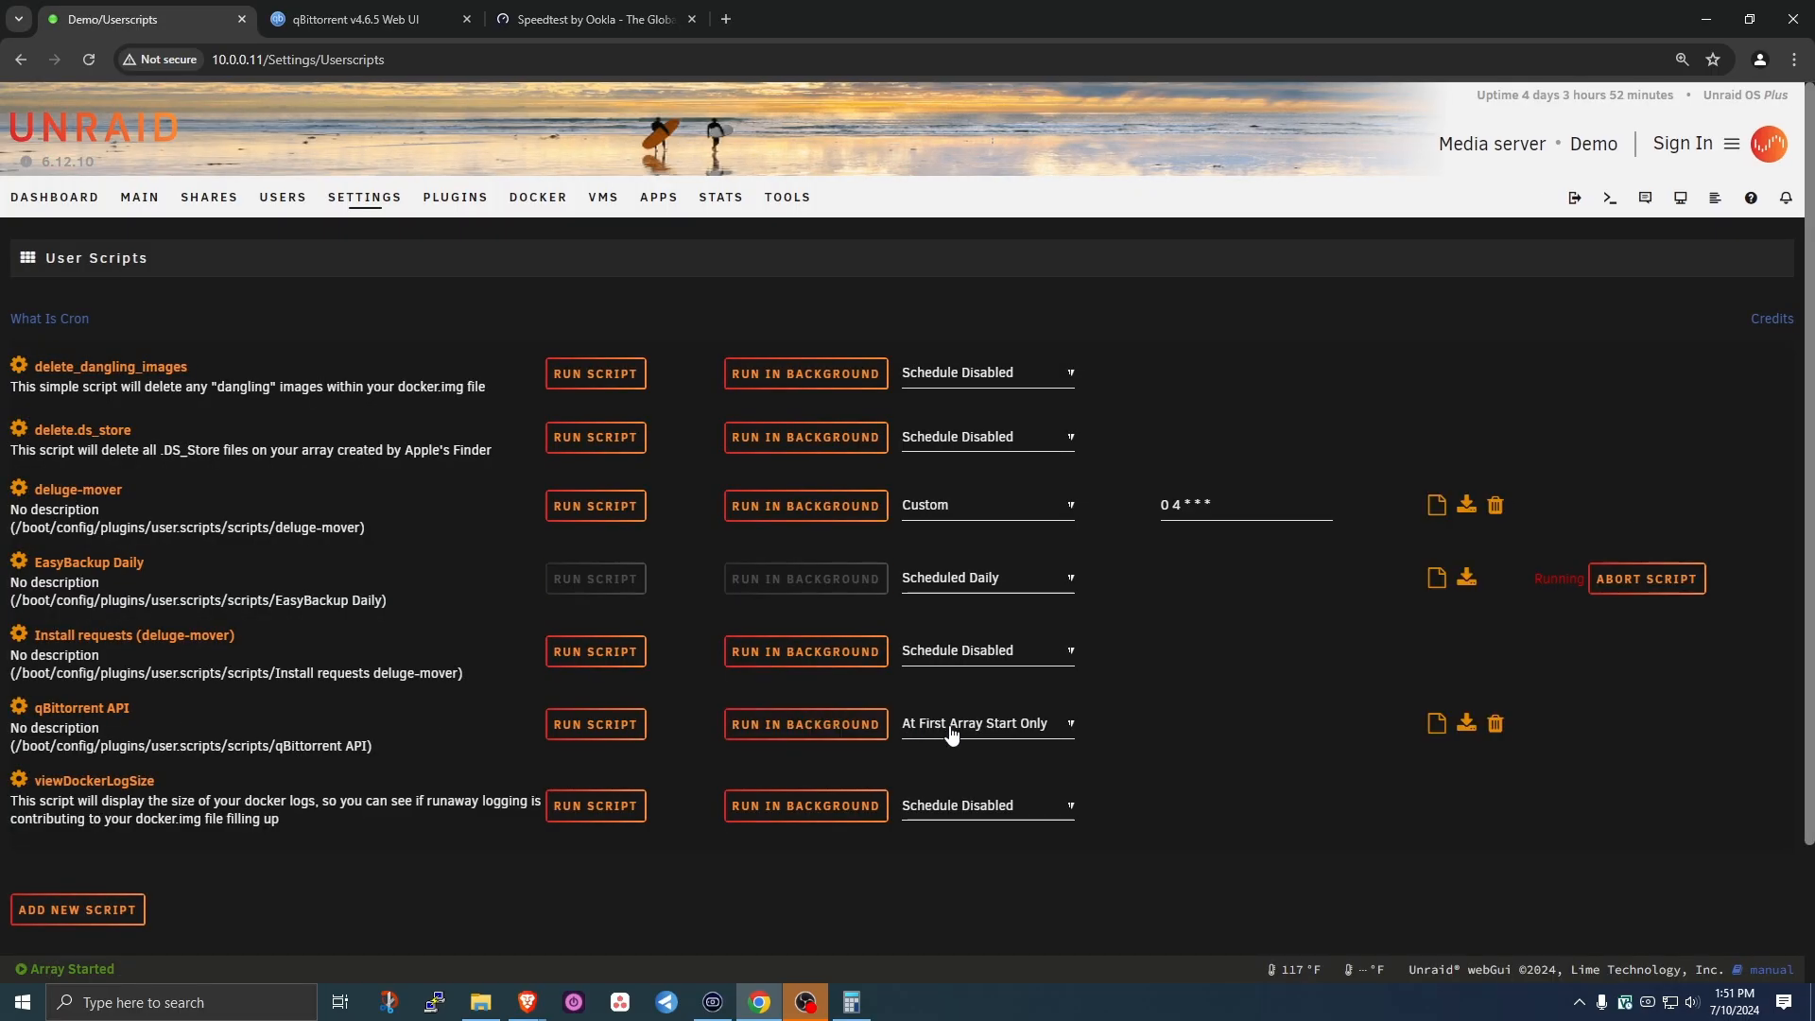
left_click(811, 724)
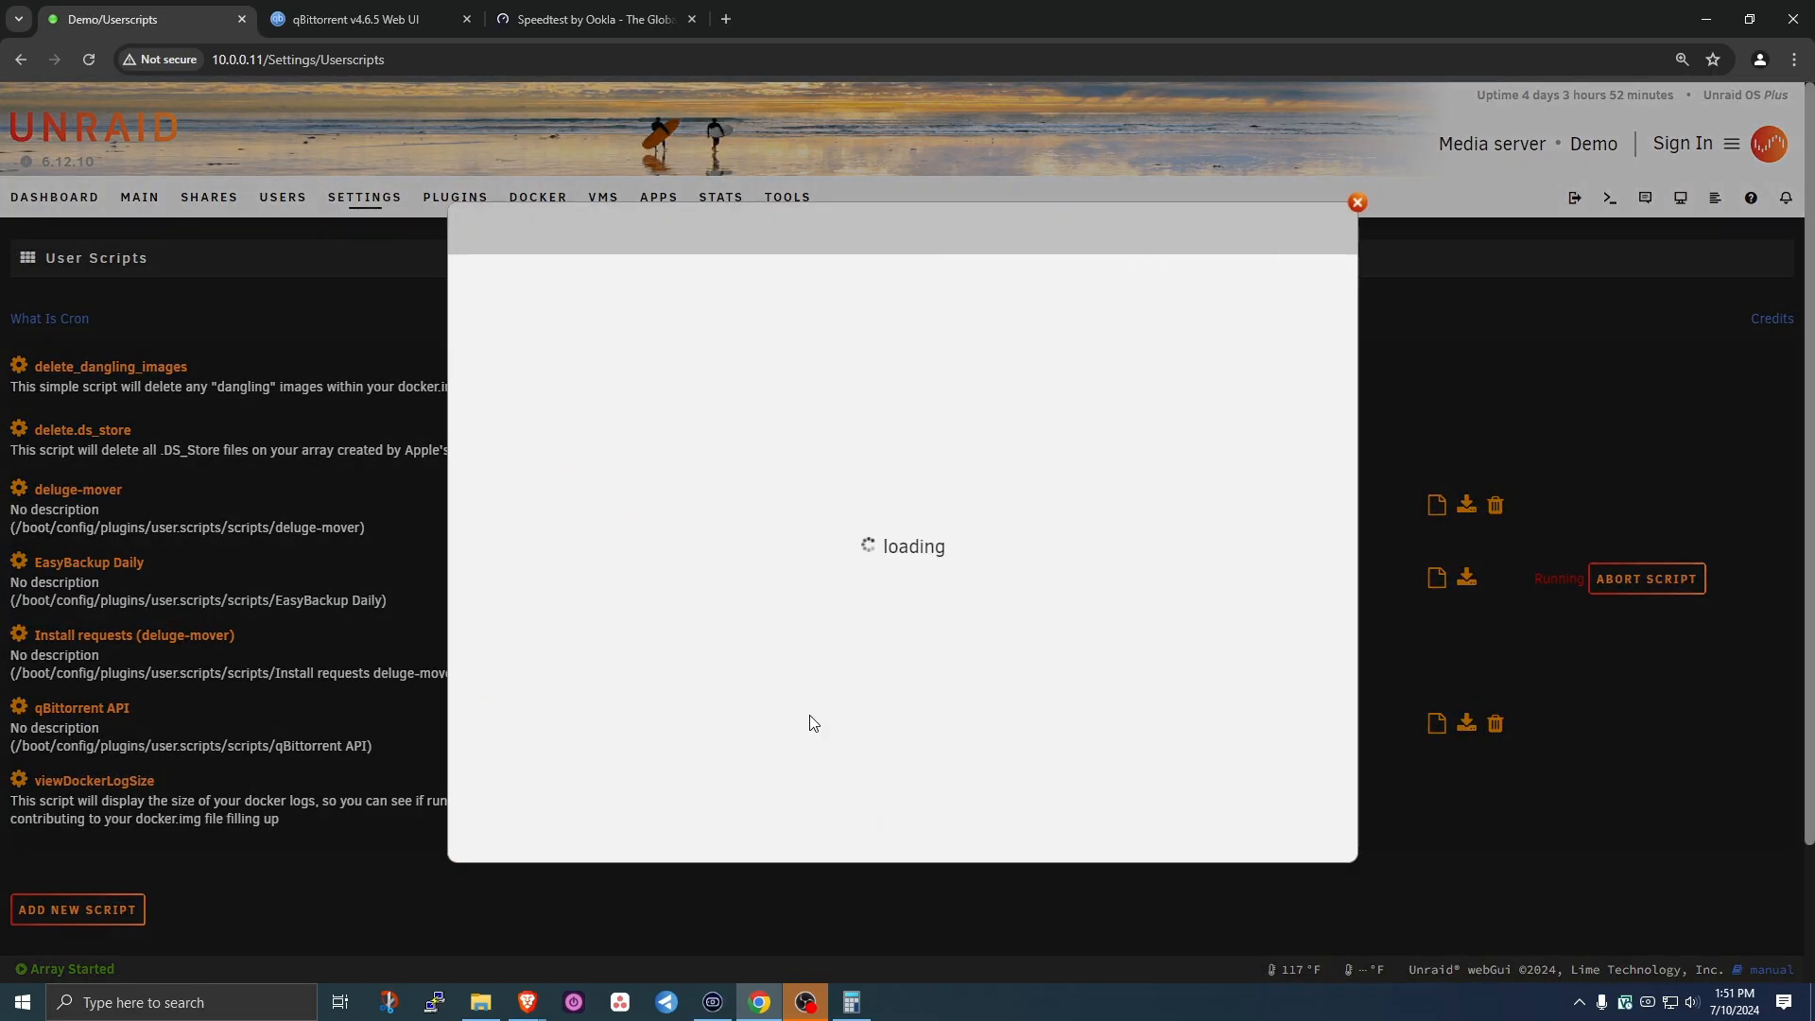
left_click(893, 243)
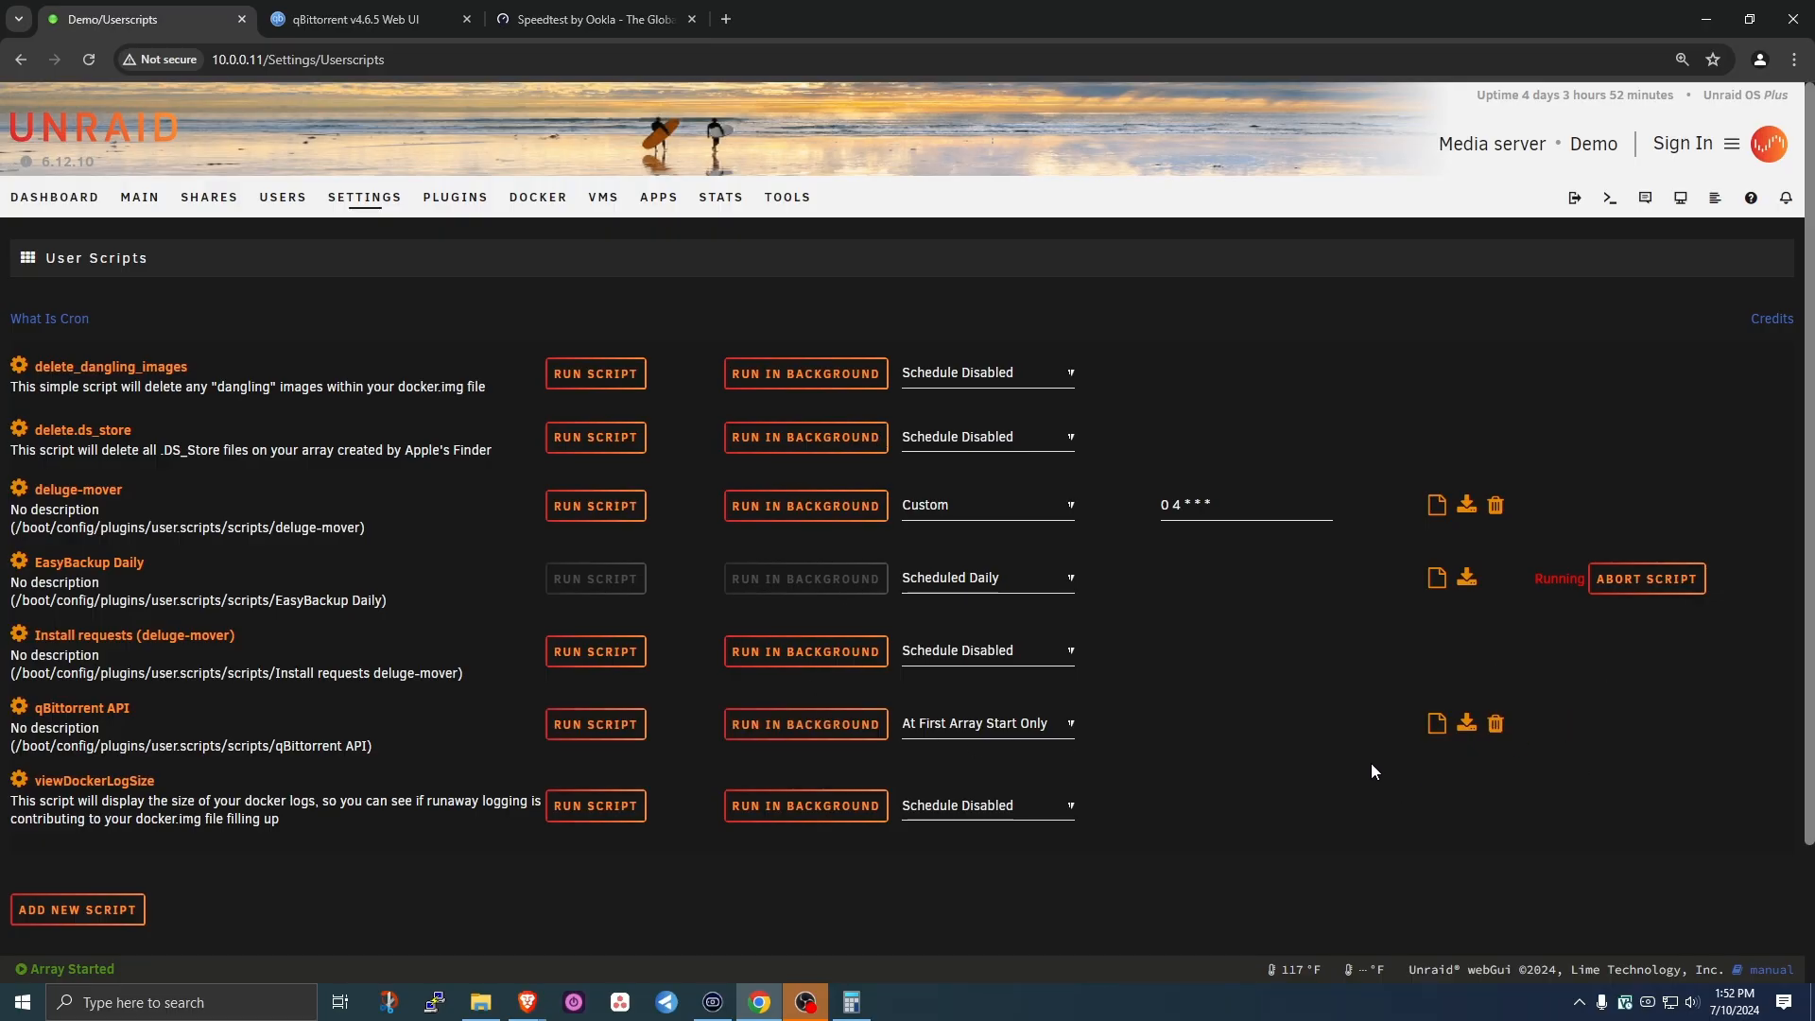
left_click(1435, 724)
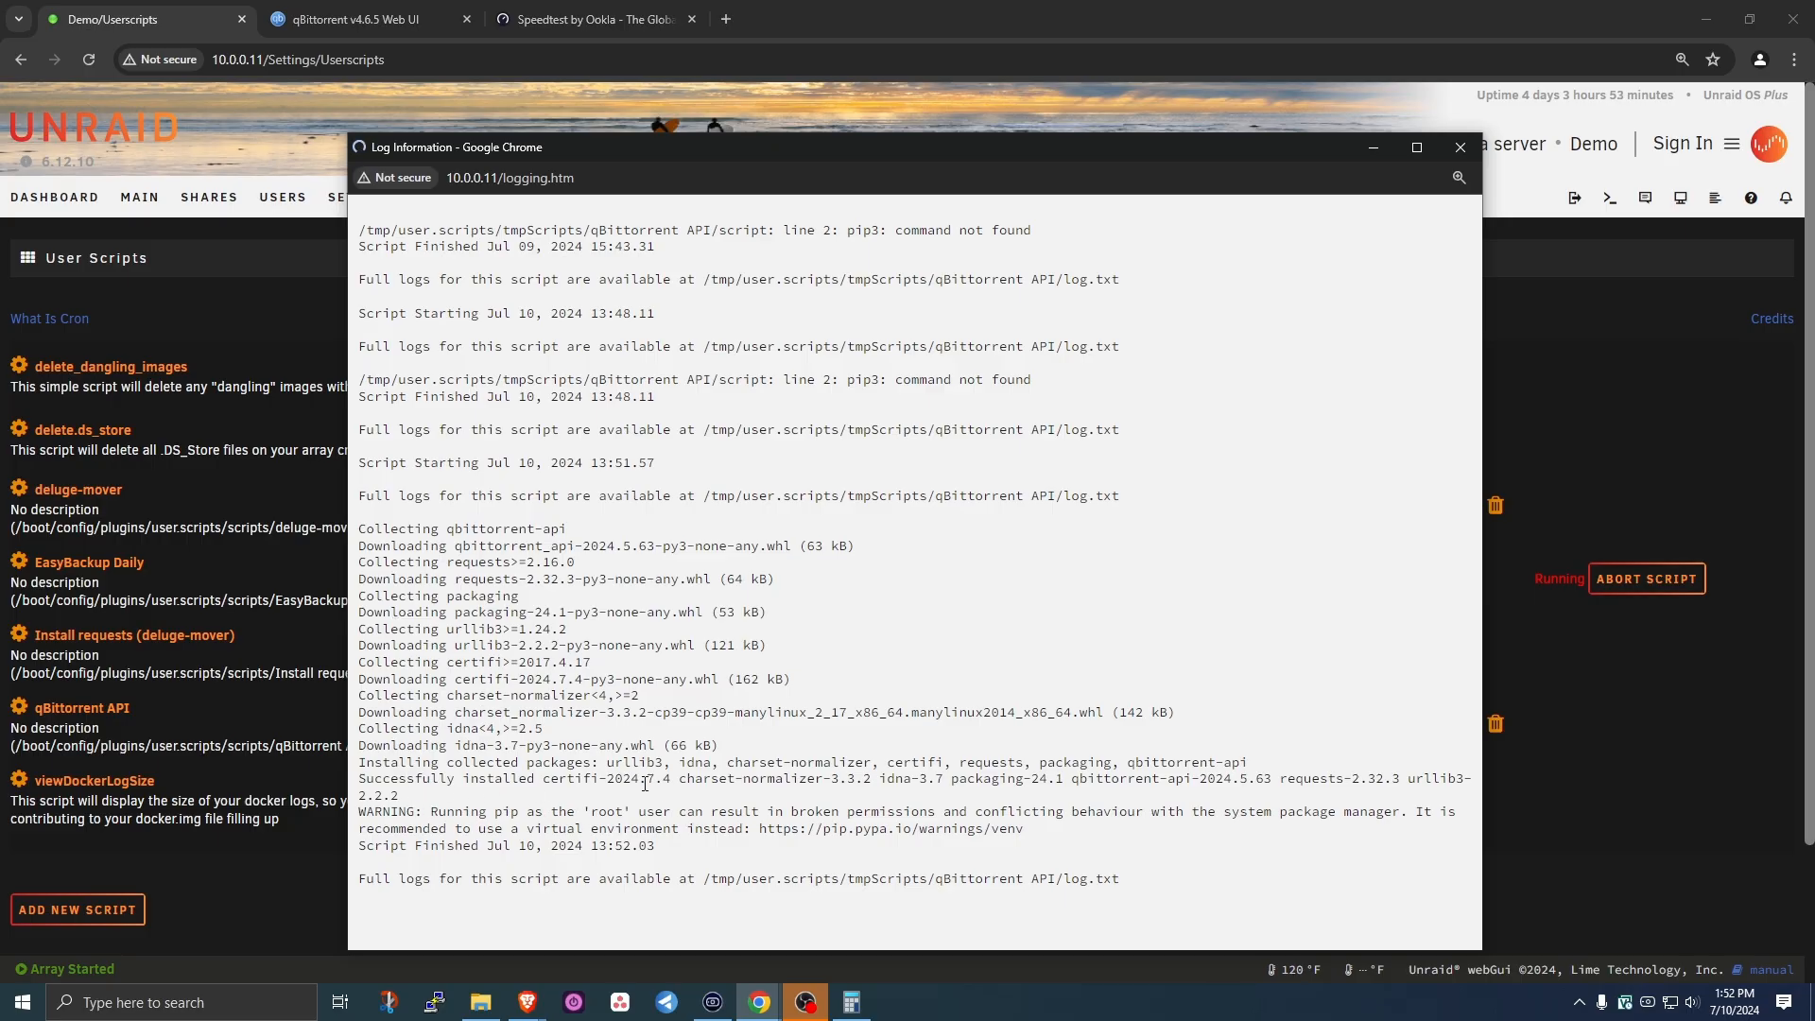
left_click(1460, 149)
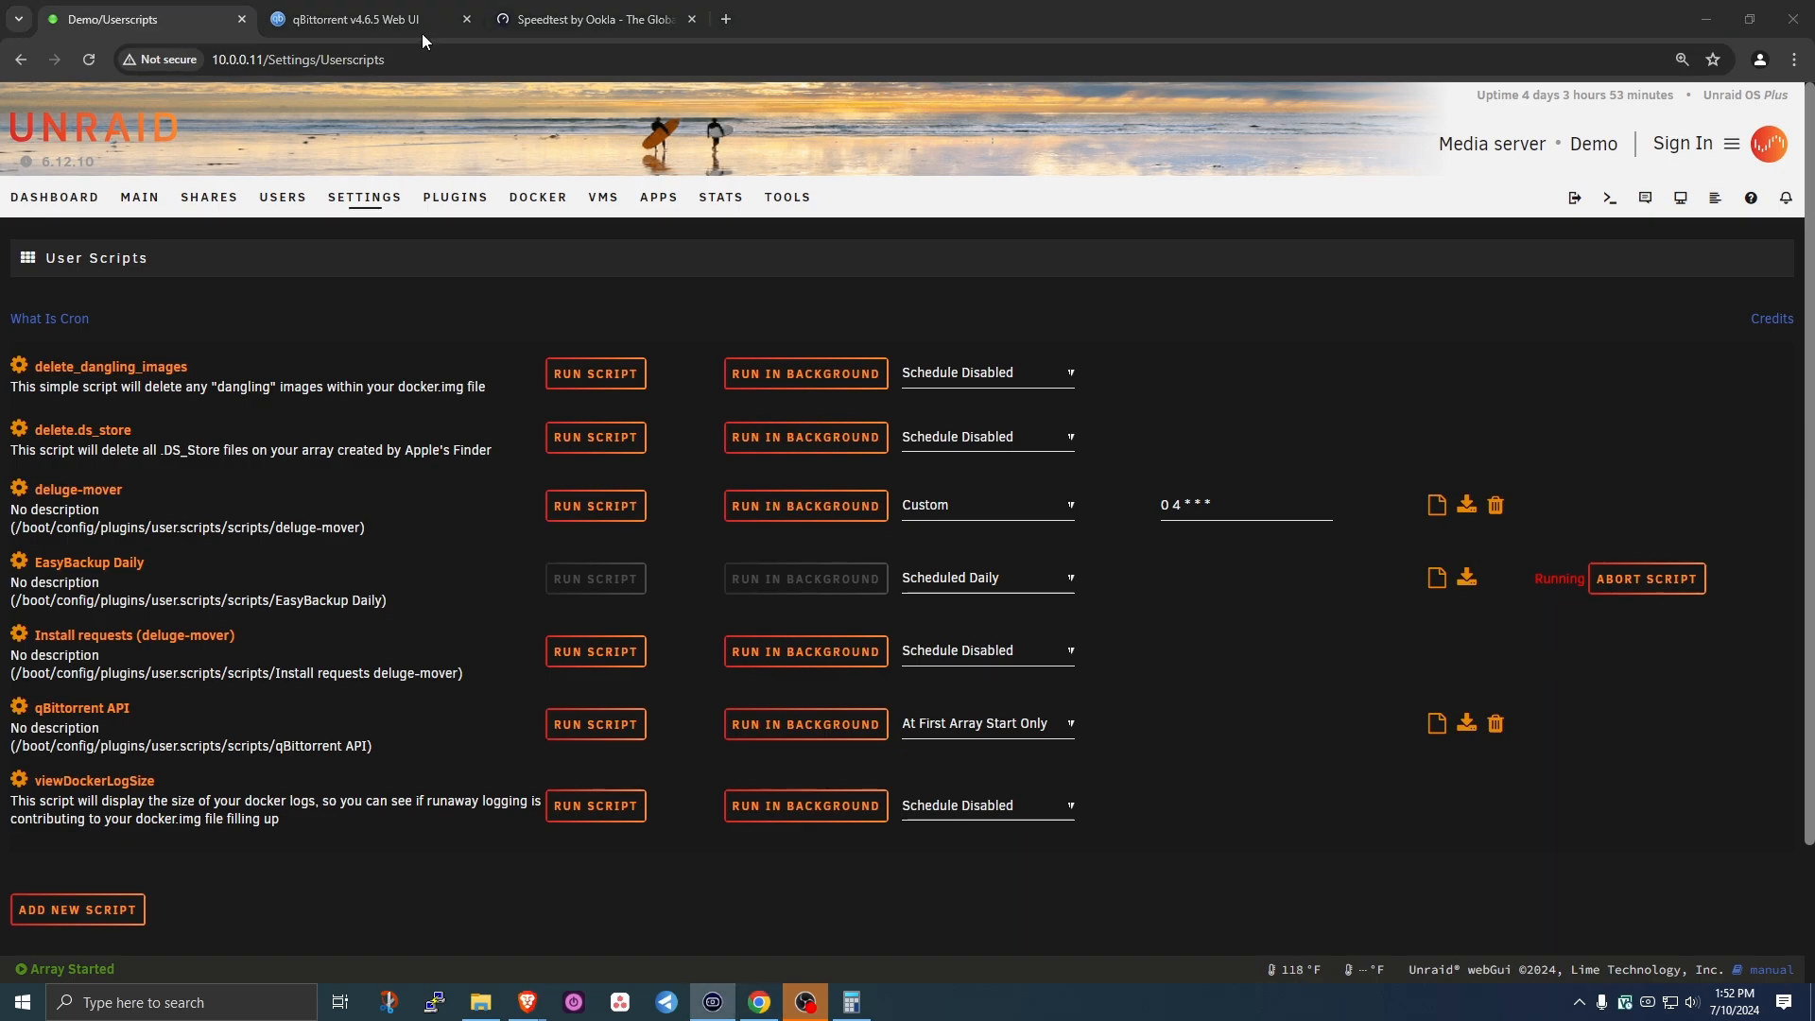
left_click(577, 19)
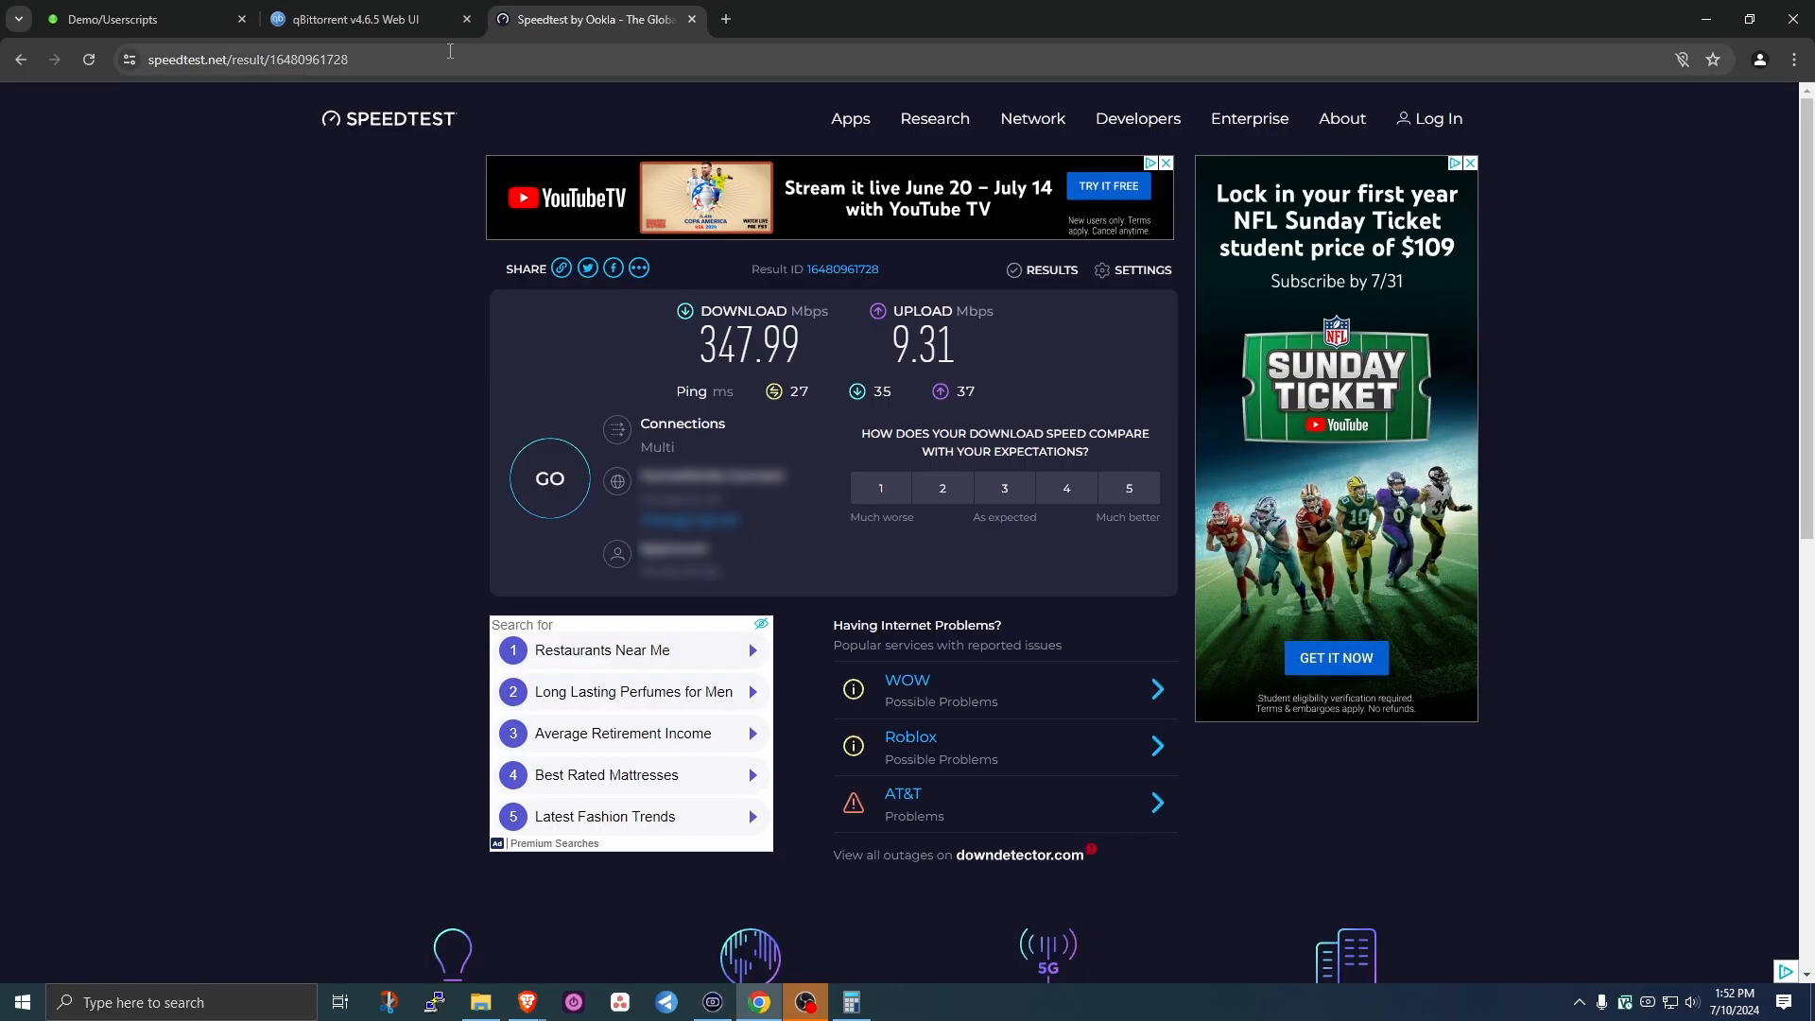
- Load the raw qbit_manage mover.py script from githubusercontent and select all its text
left_click(450, 51)
type("https://raw.githubusercontent.com/StuffAnThings/qbit_manage/master/scripts/mover.py")
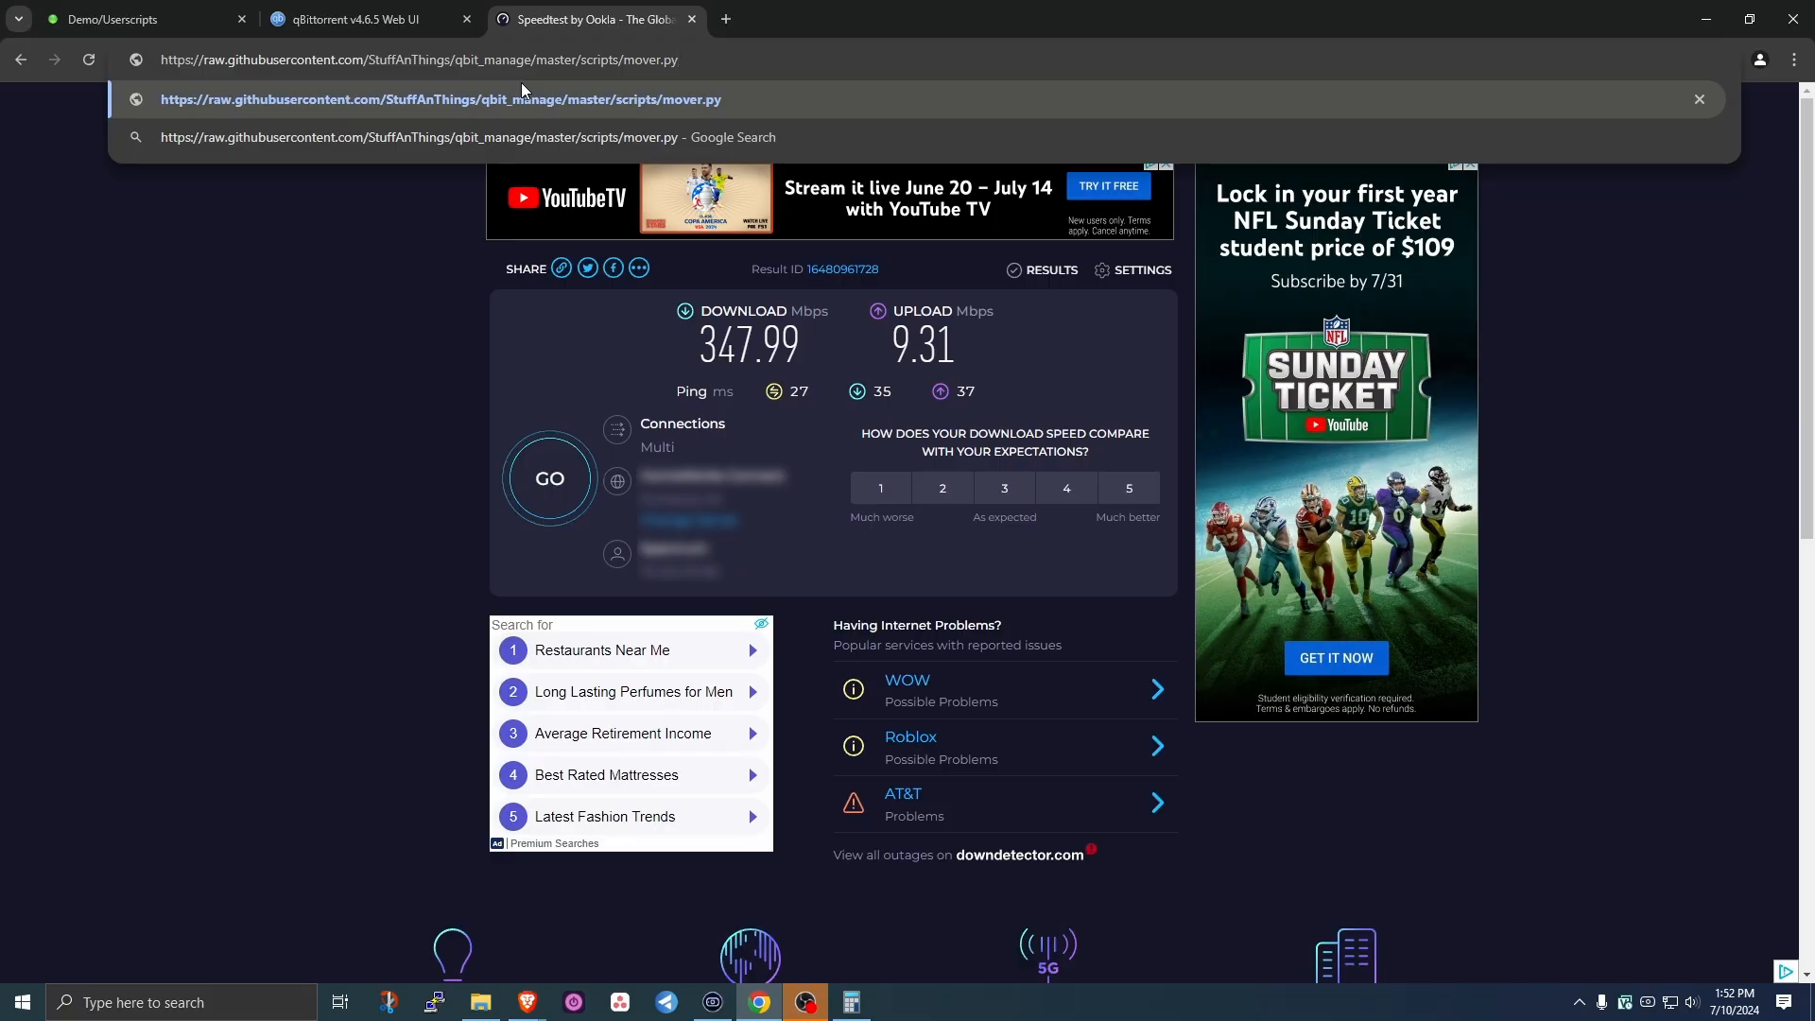
key("Return")
key("ctrl+a")
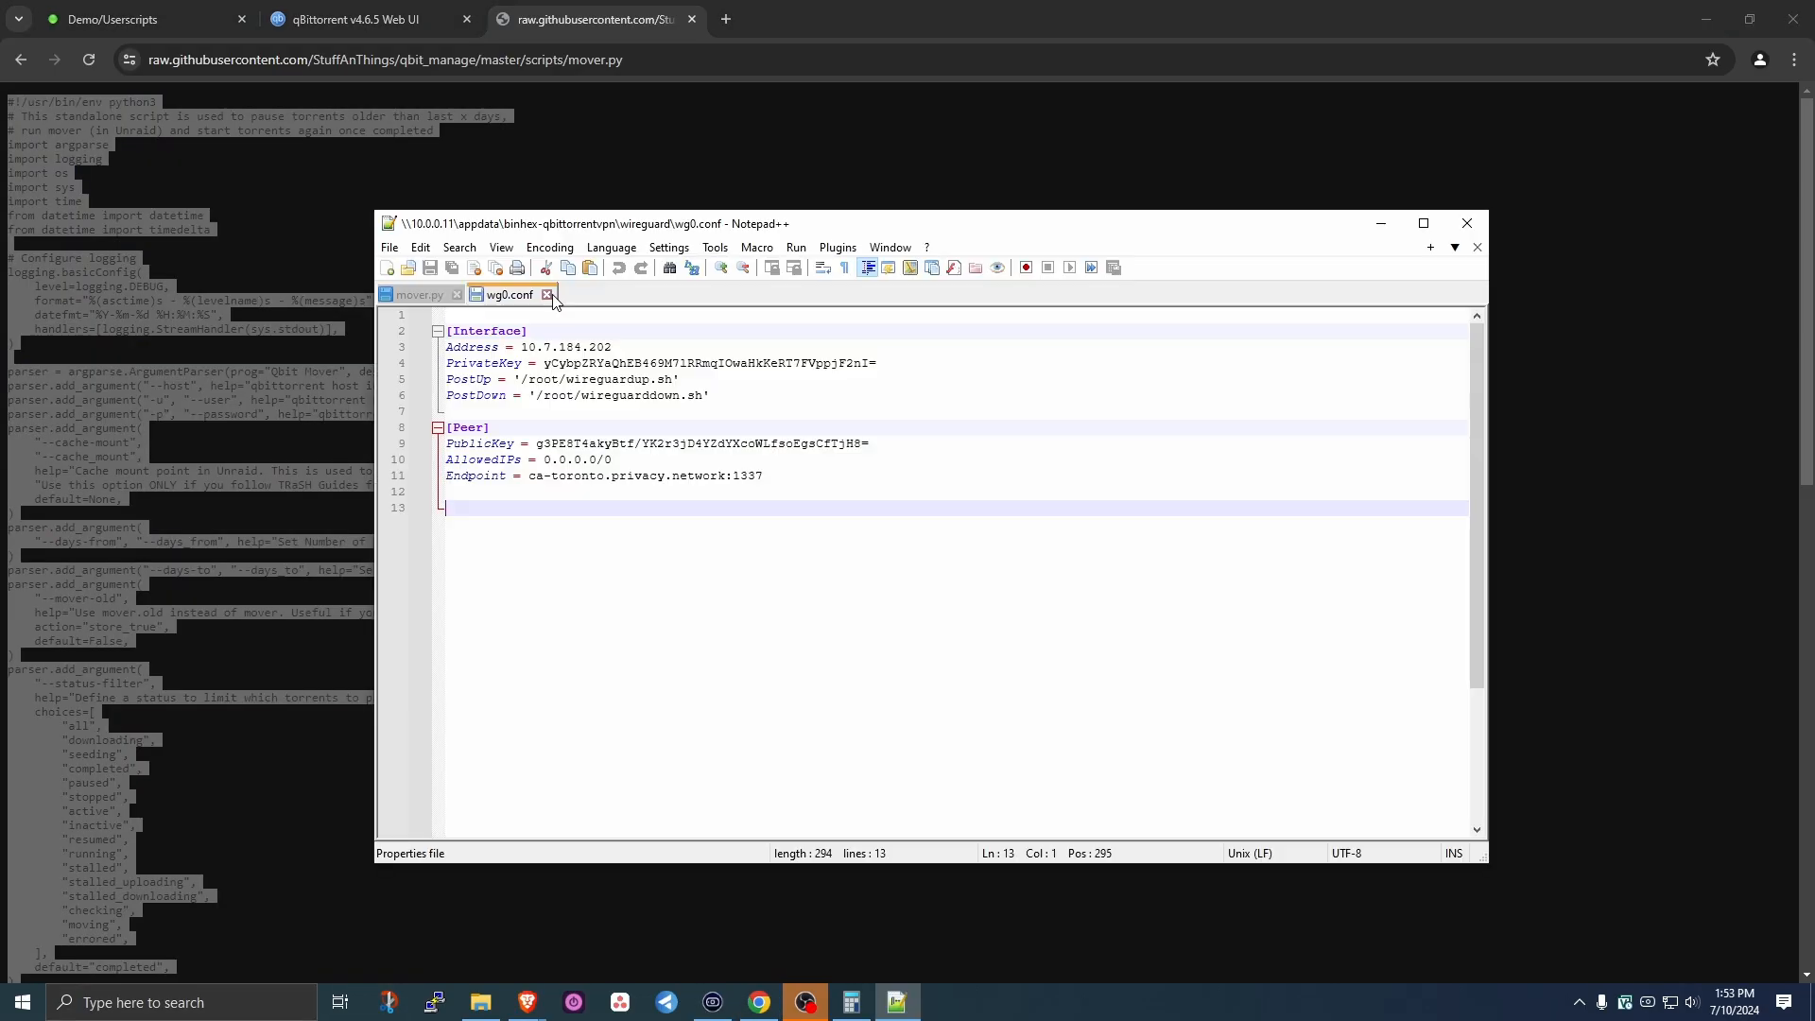
- Close wg0.conf, discard the old mover.py contents, and paste the copied script into a new tab
left_click(547, 294)
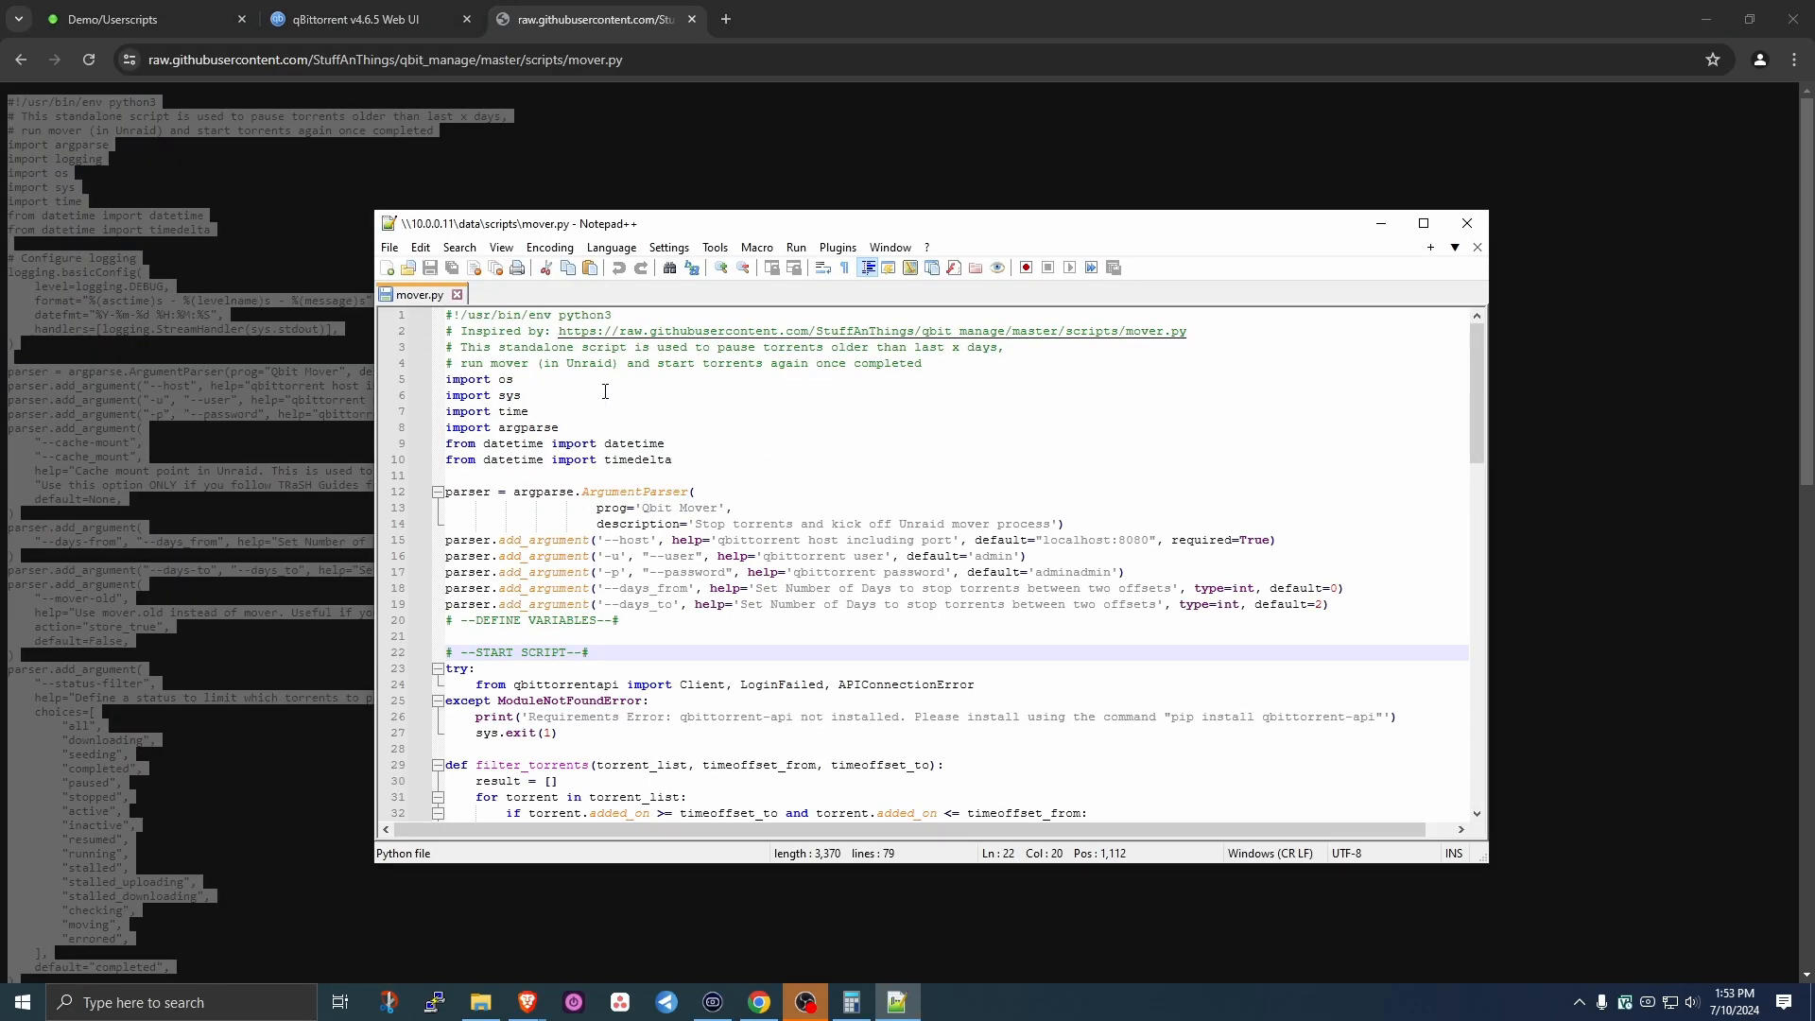
left_click(646, 393)
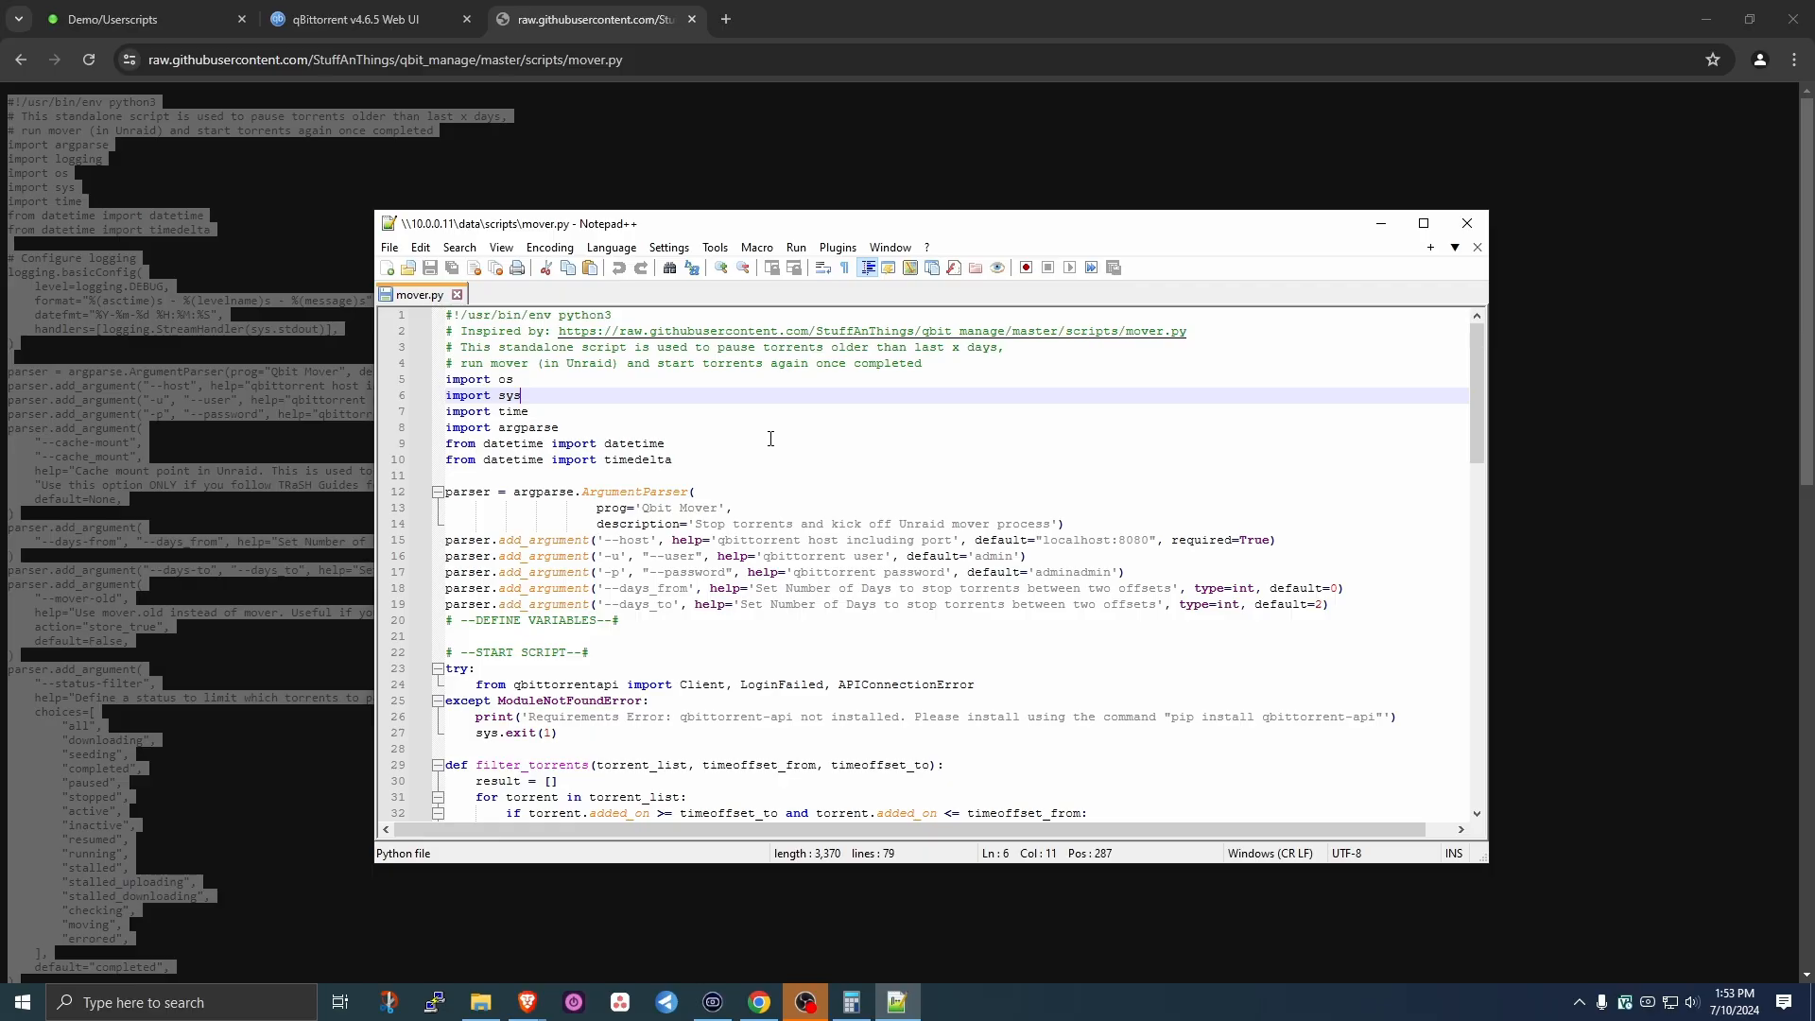
key("ctrl+a")
key("Delete")
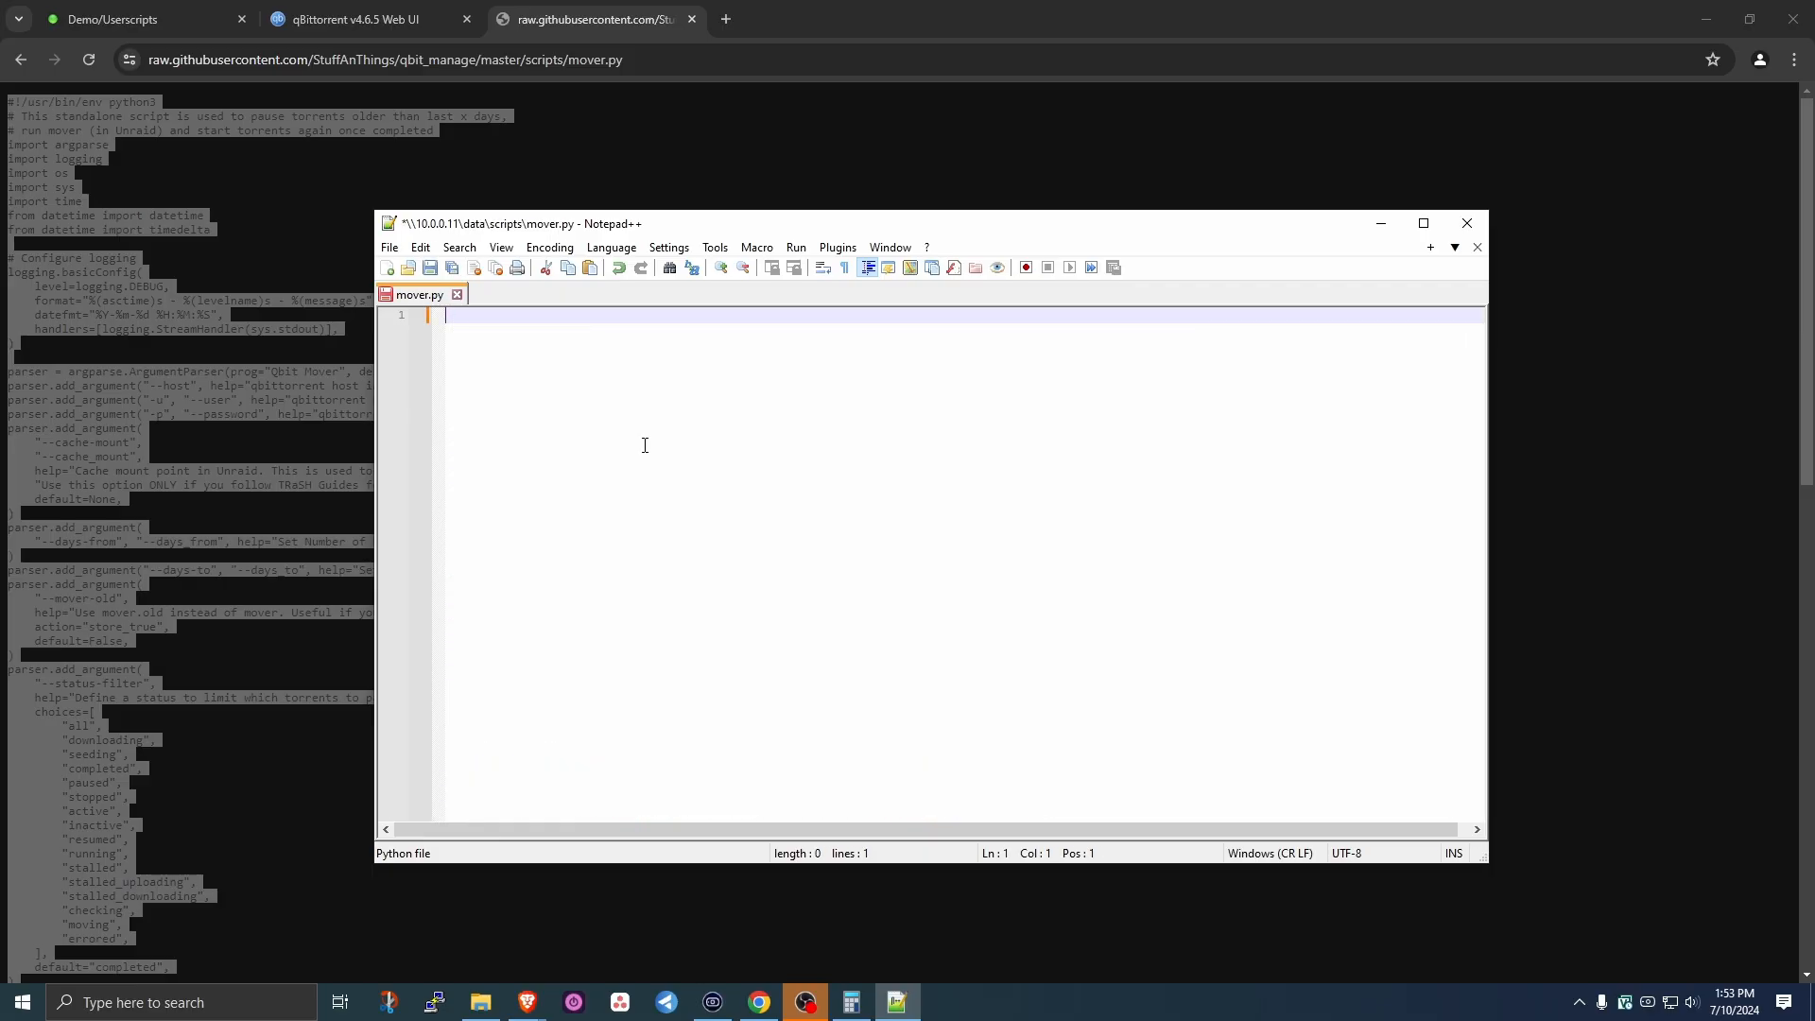
key("ctrl+w")
left_click(936, 570)
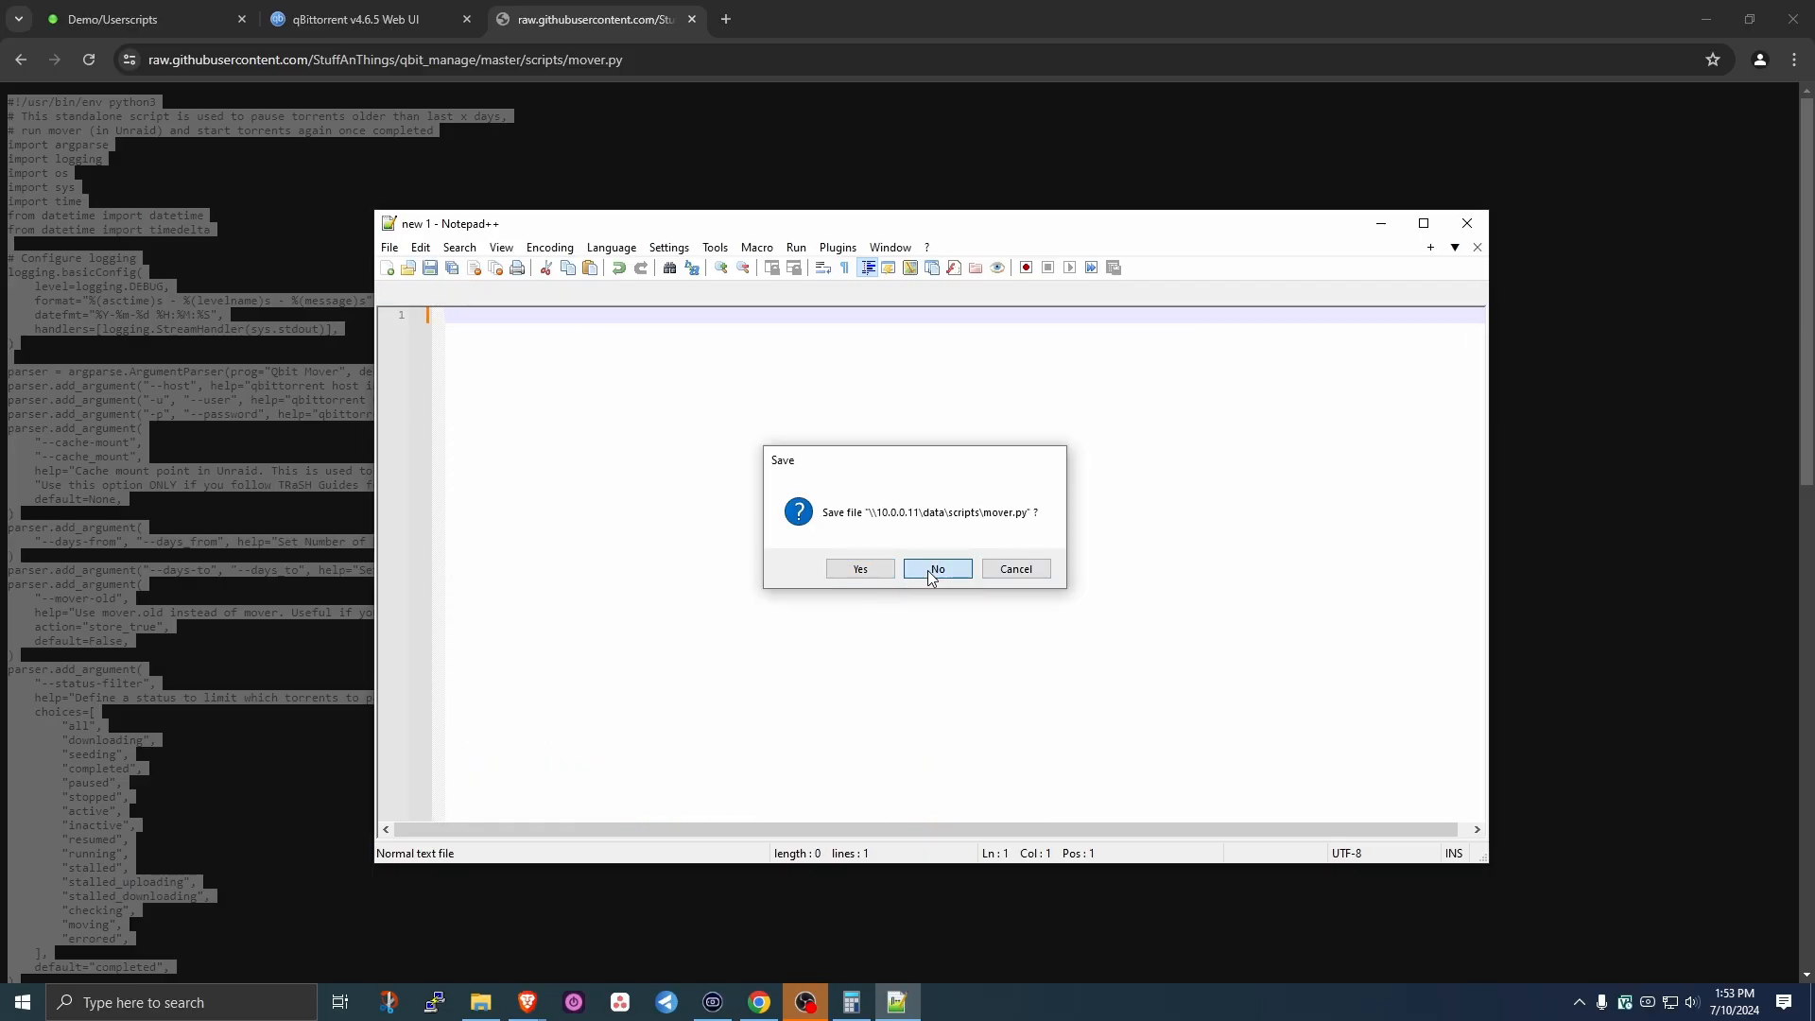
key("ctrl+v")
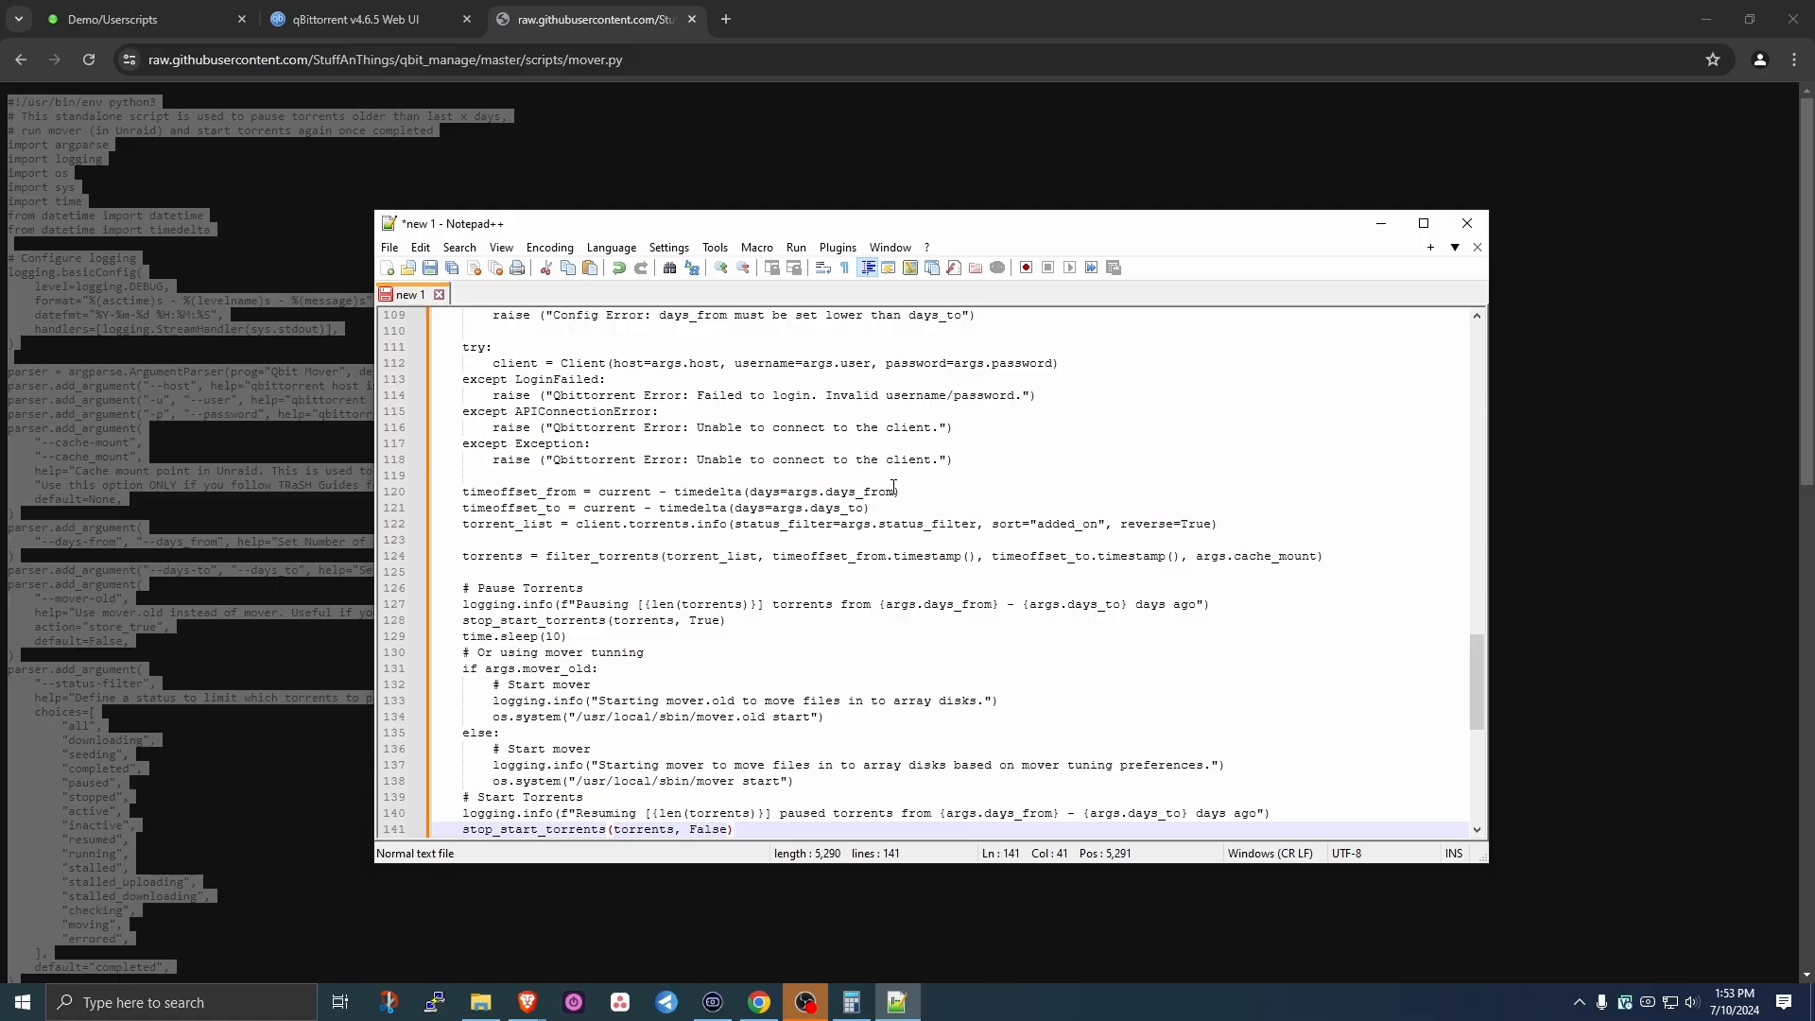
- Save the script as mover.py in \\10.0.0.11\data\scripts, replacing the existing file
left_click(390, 247)
left_click(462, 417)
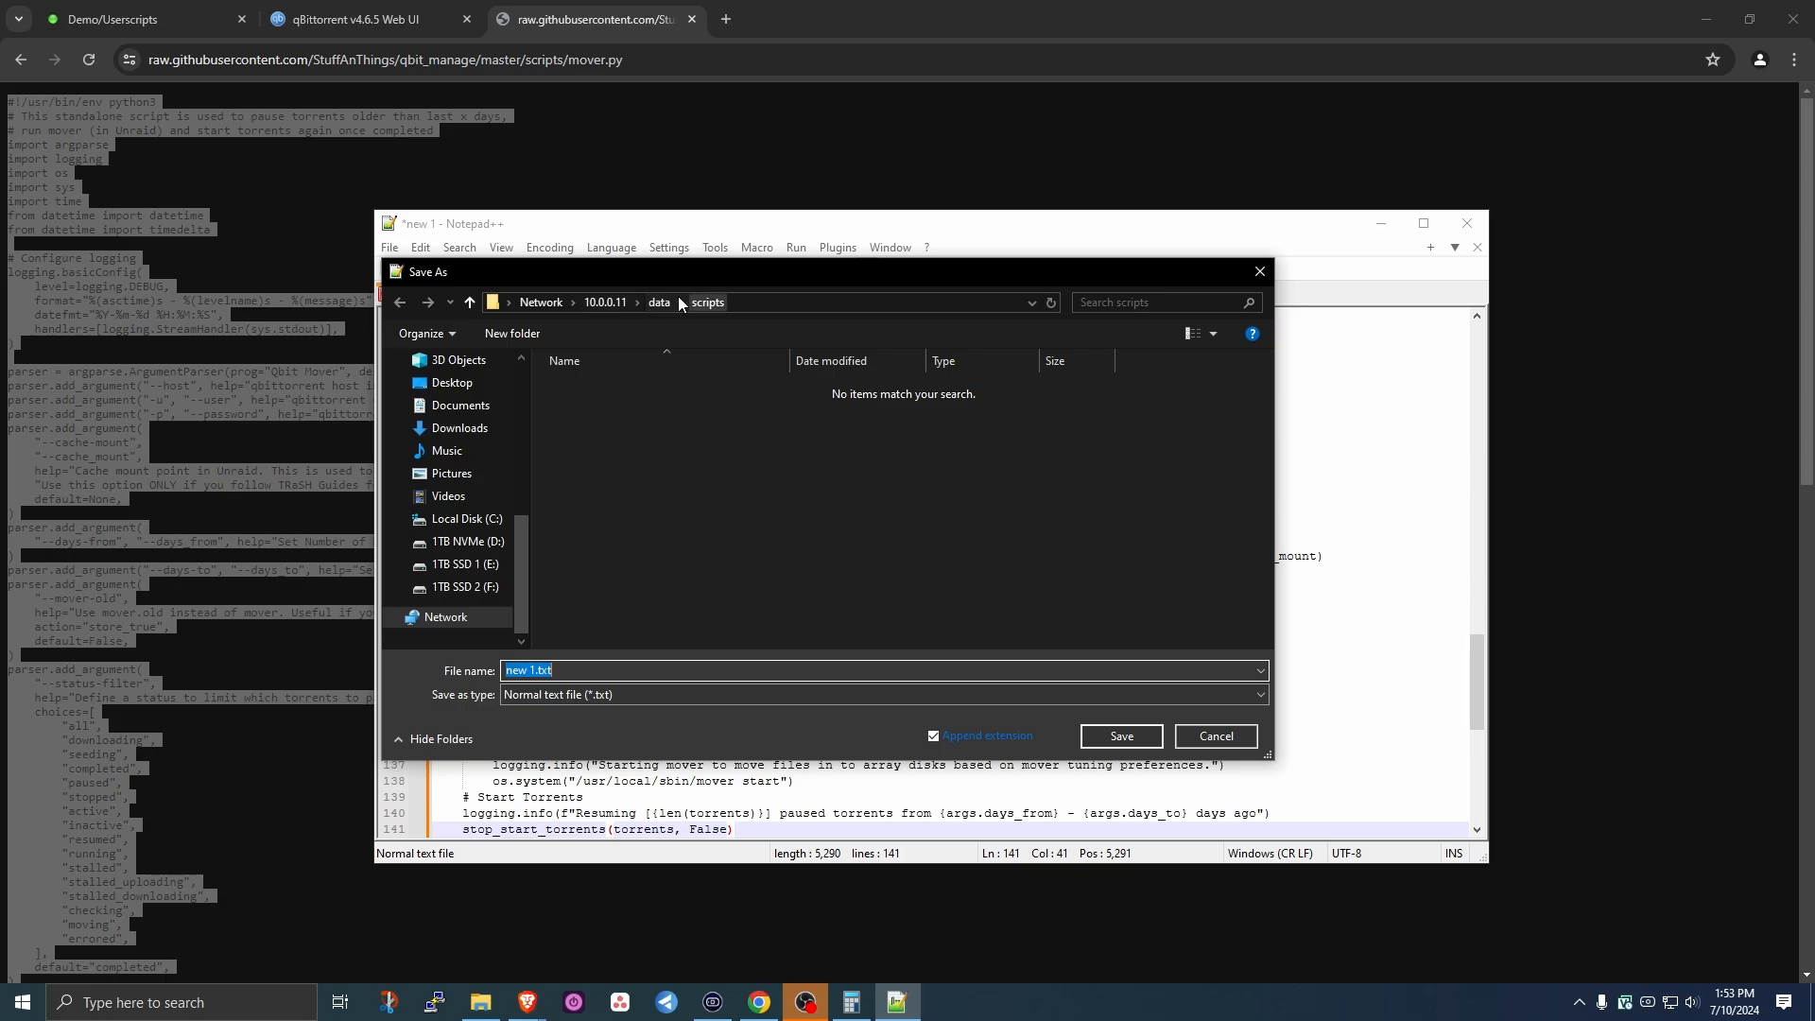
left_click(612, 309)
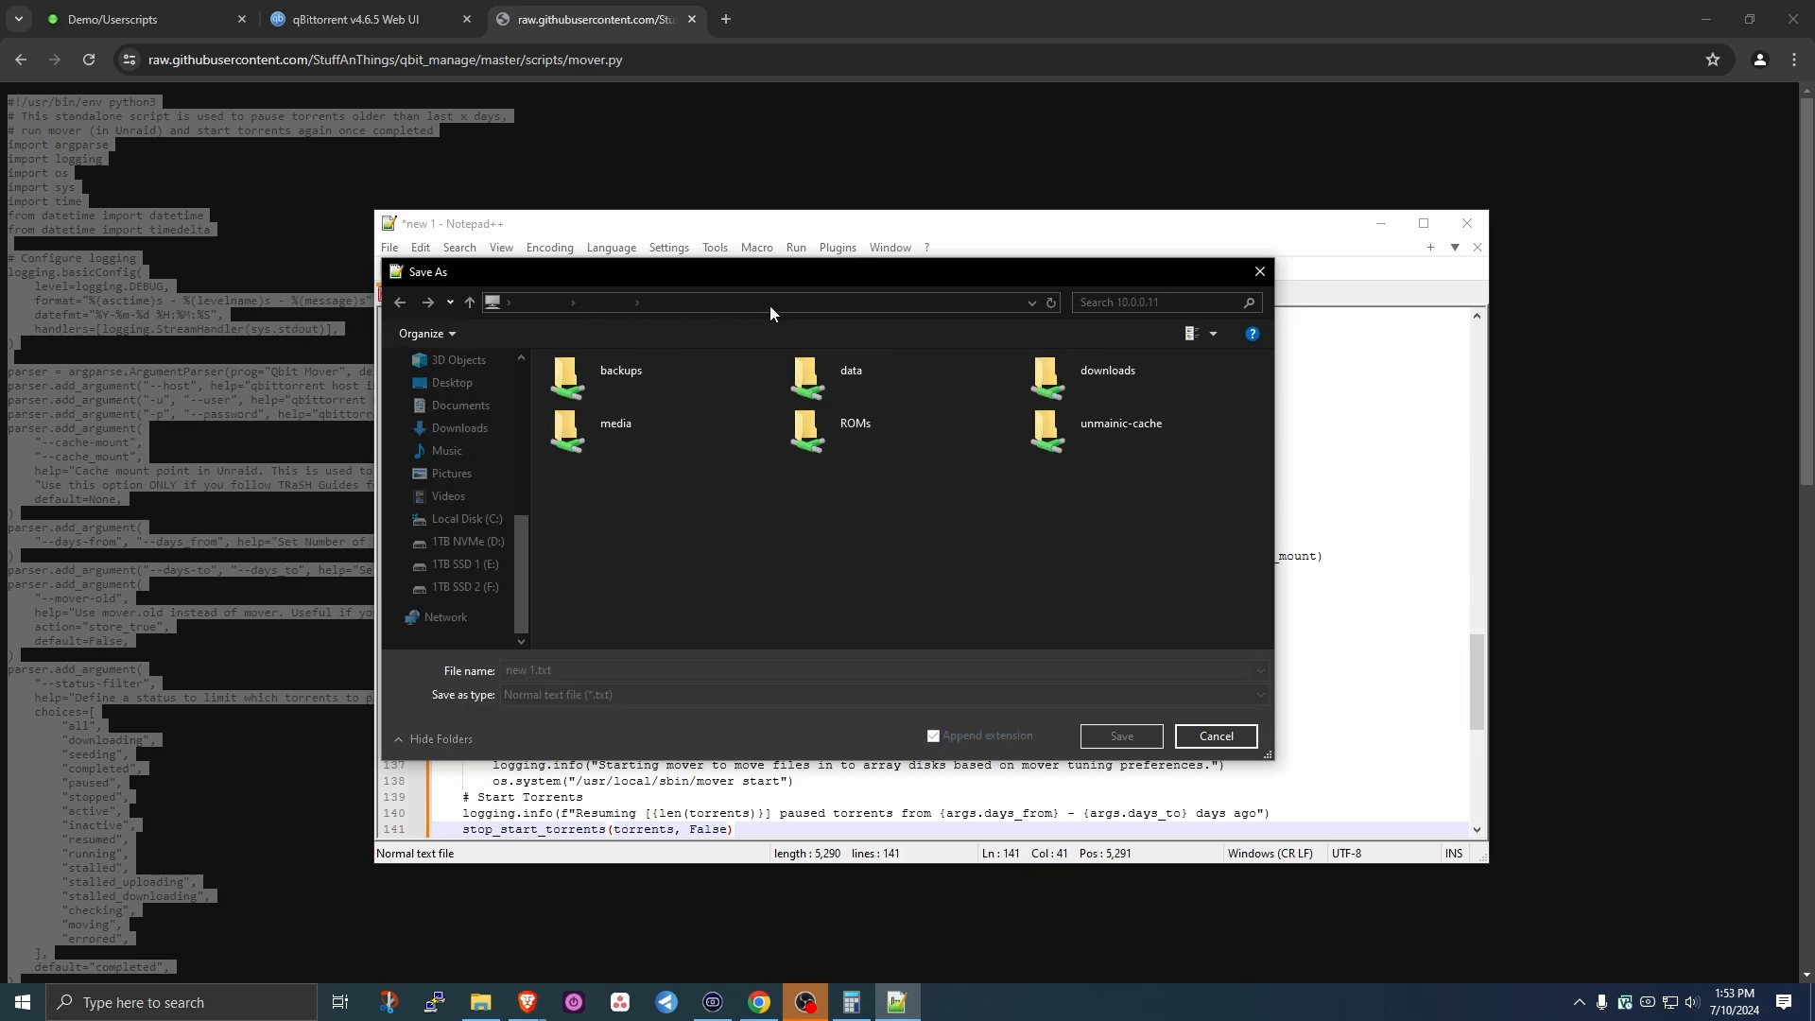
left_click(769, 304)
left_click(801, 303)
type("data\\")
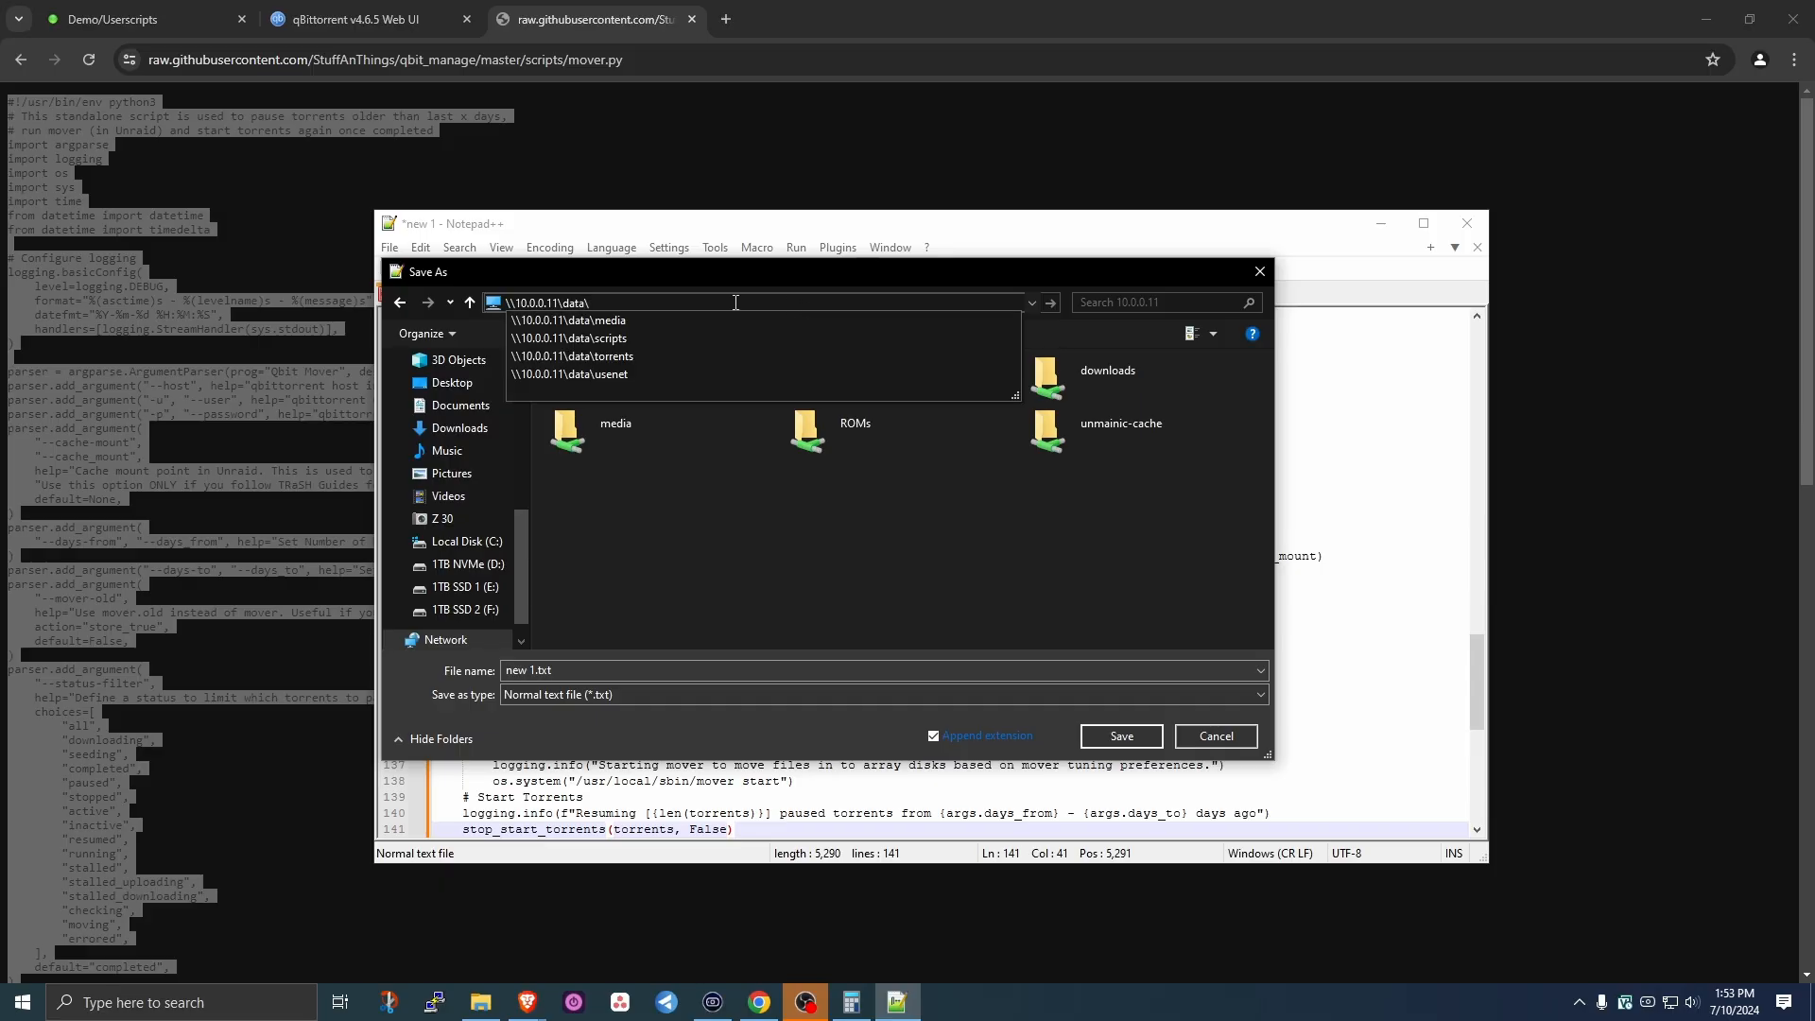
left_click(677, 338)
type("mover")
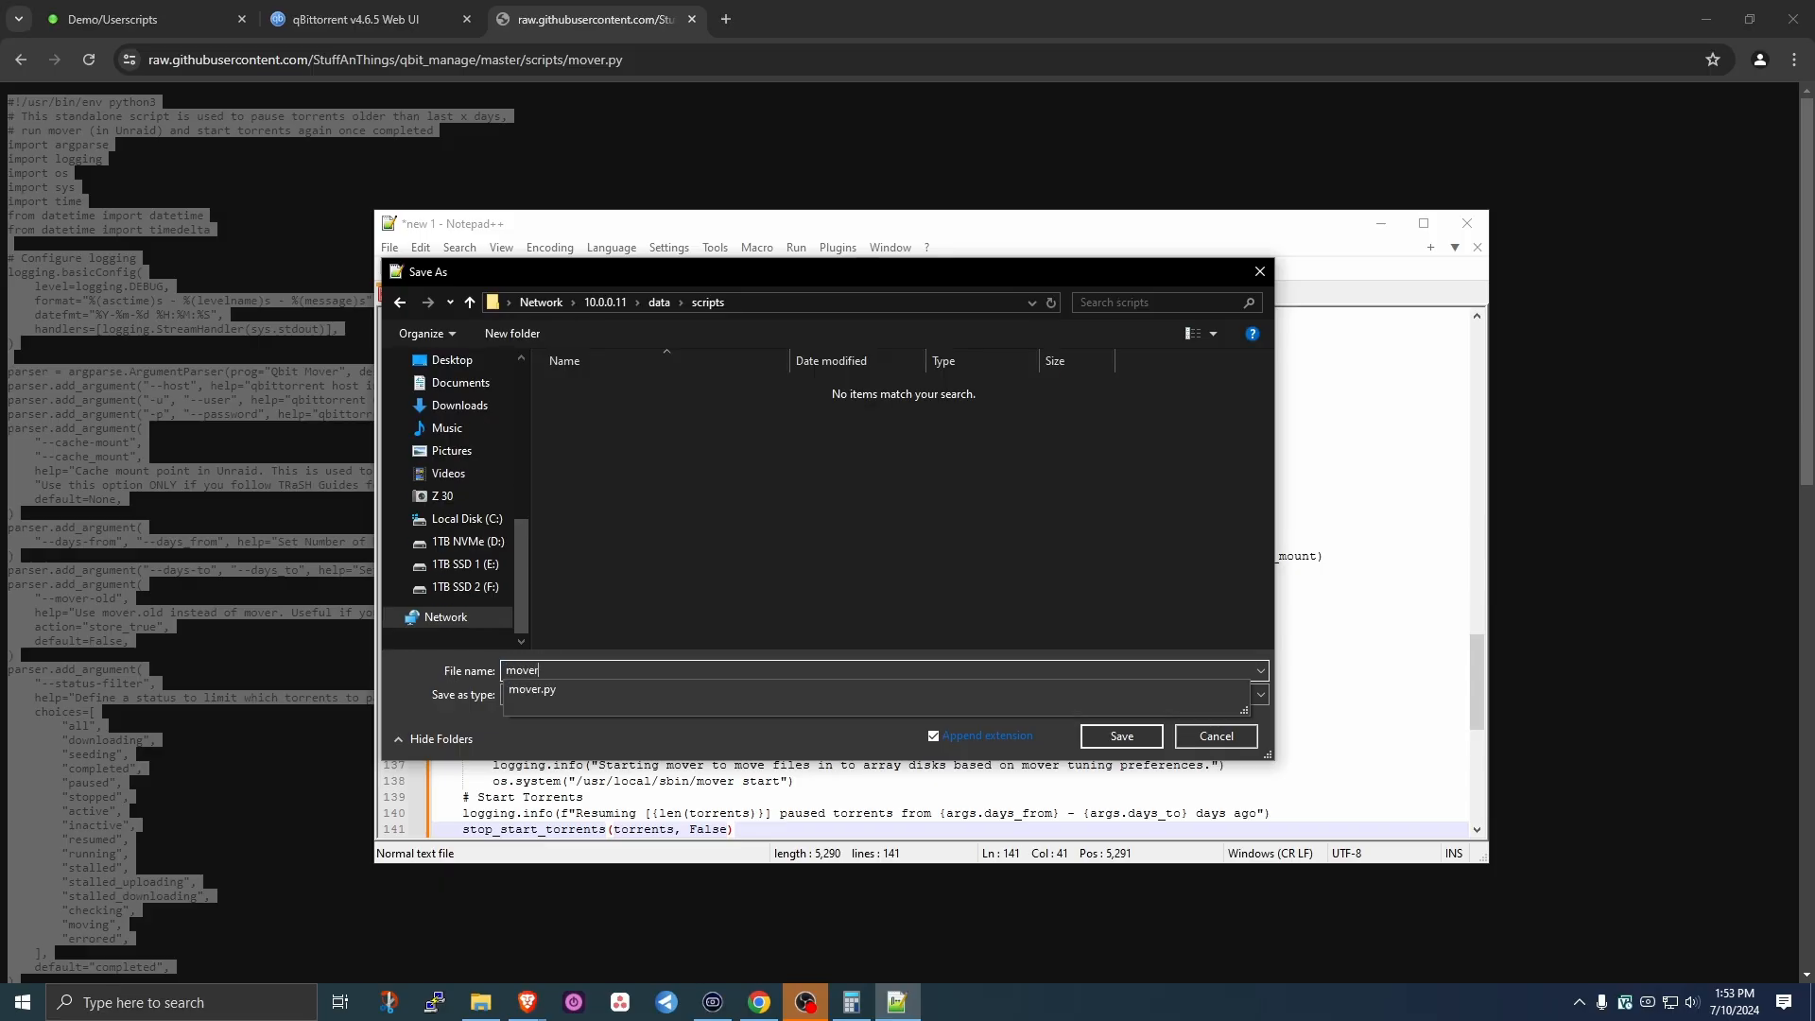
type(".py")
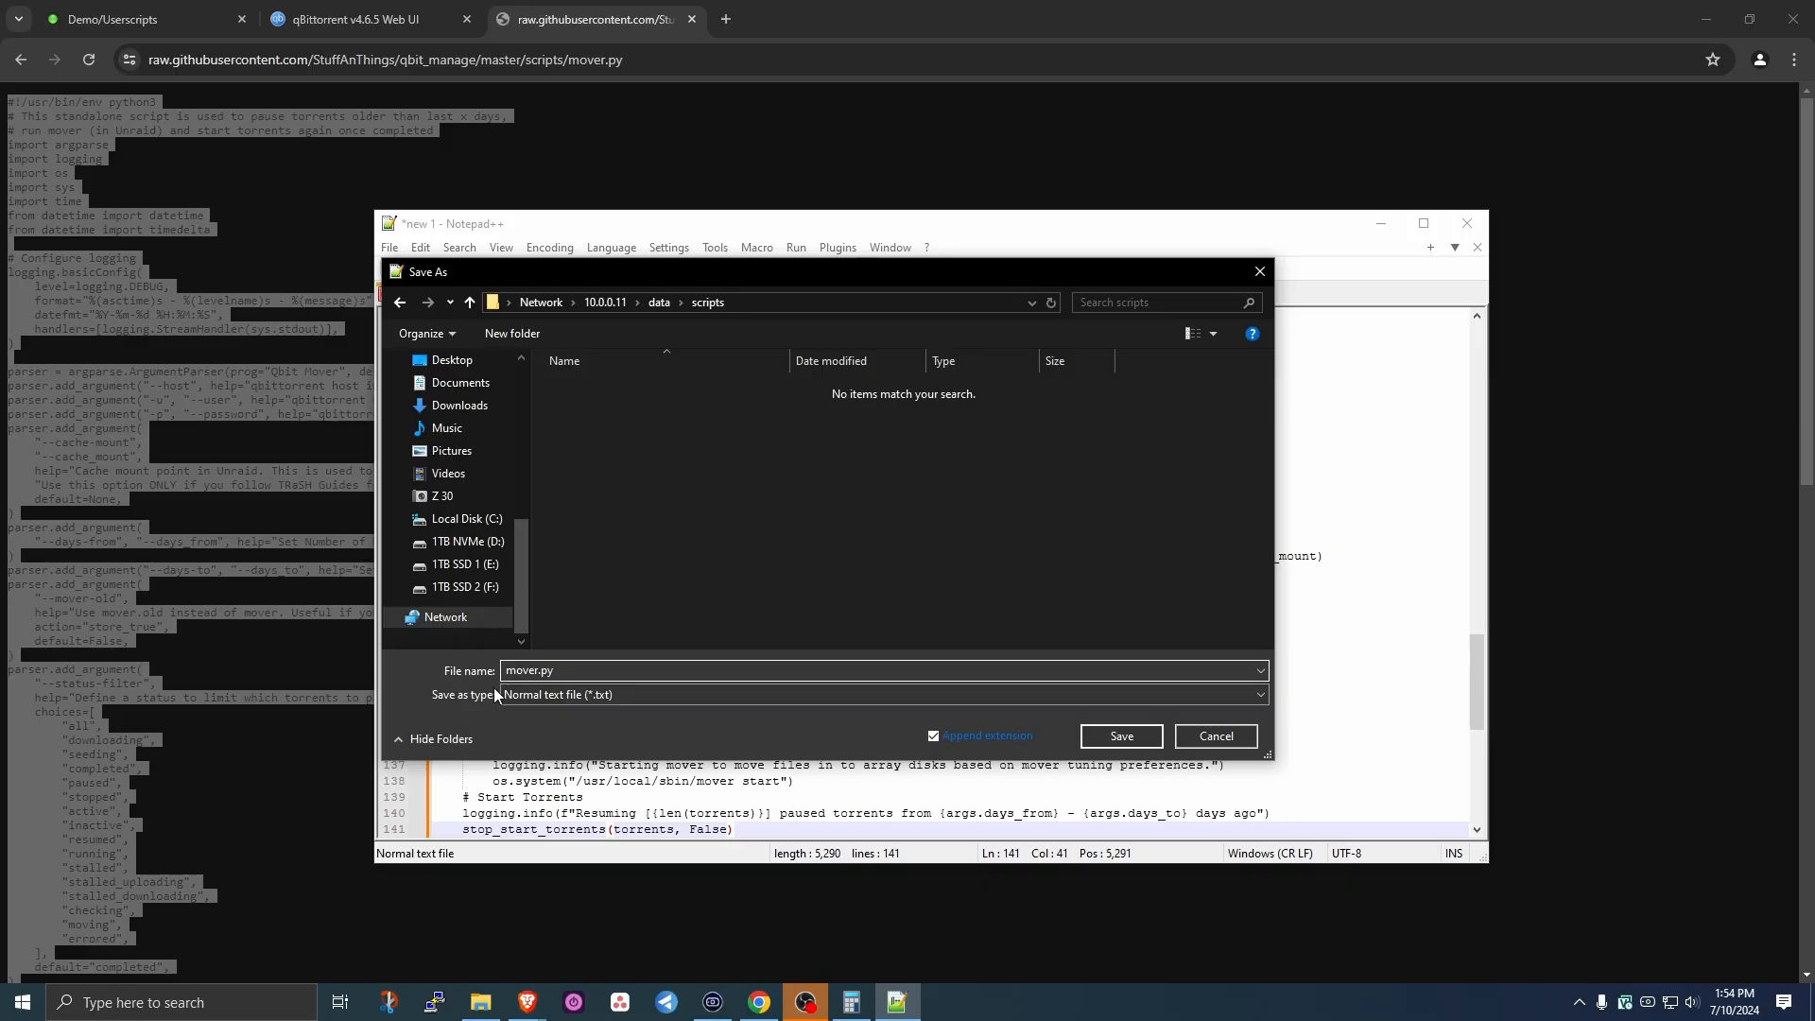
left_click(1124, 735)
left_click(948, 503)
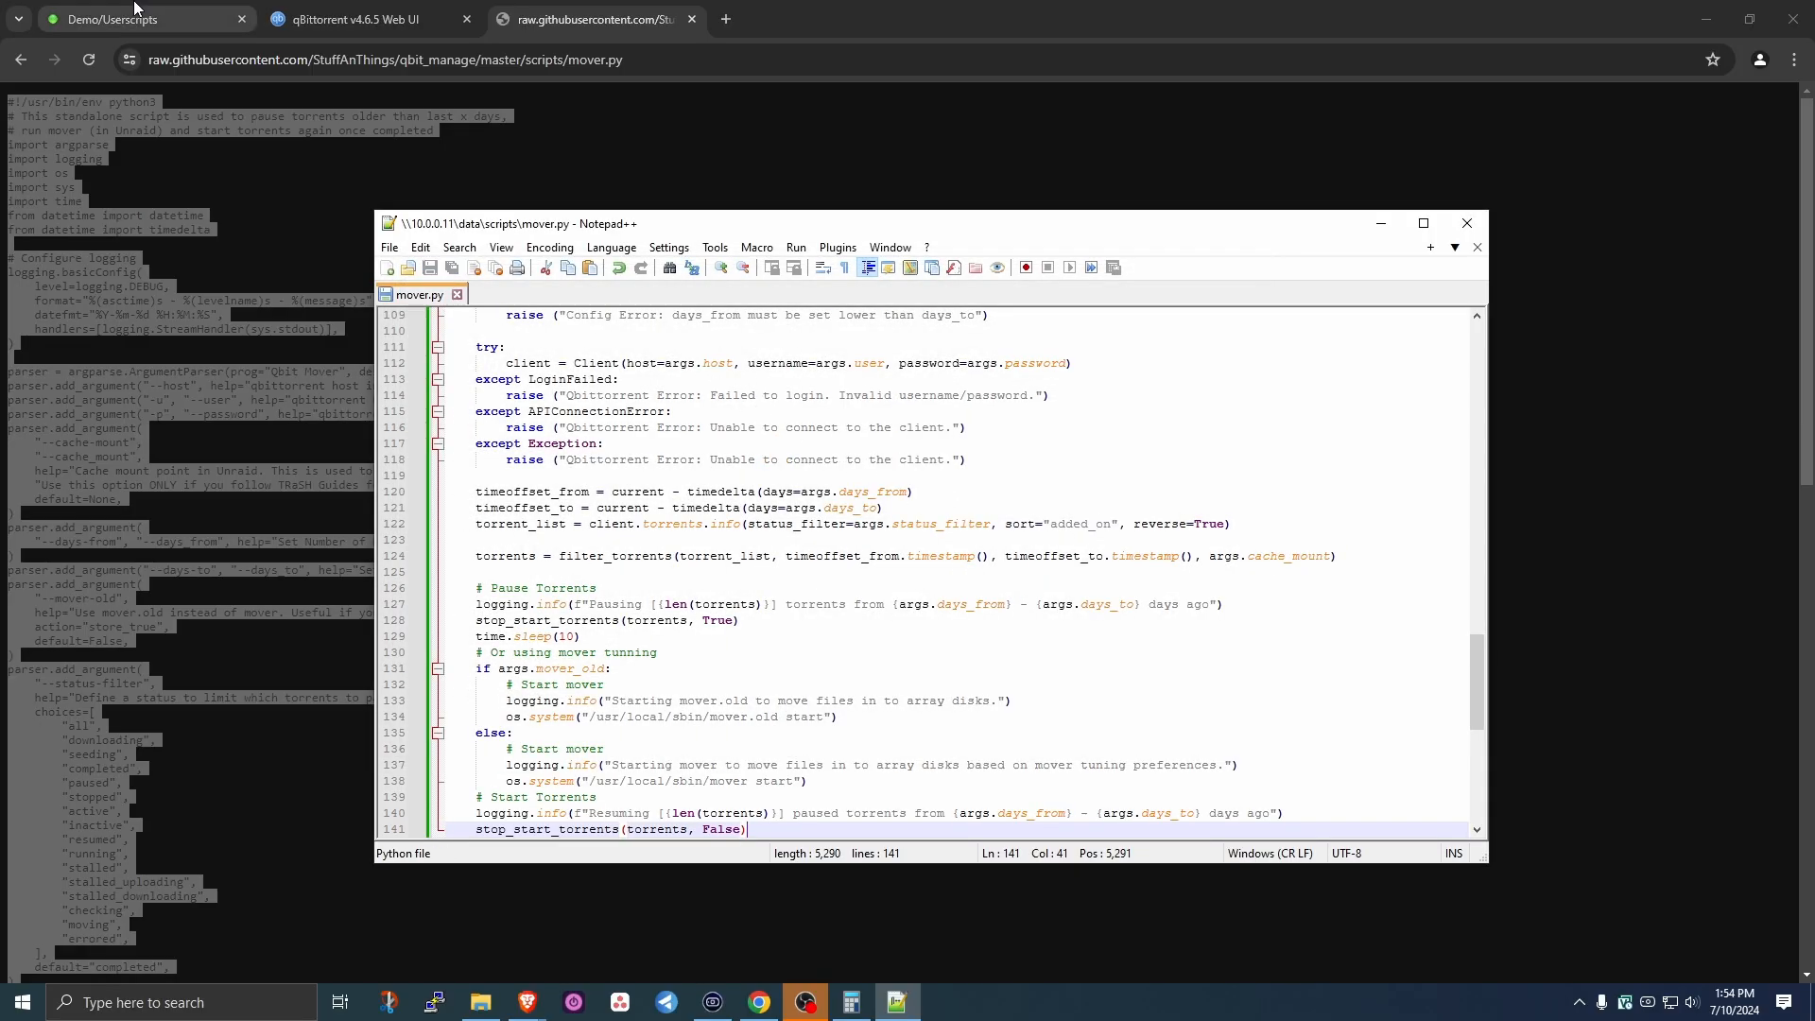
- Create a user script named 'qBittorrent Mover' and open it in the script editor
left_click(111, 23)
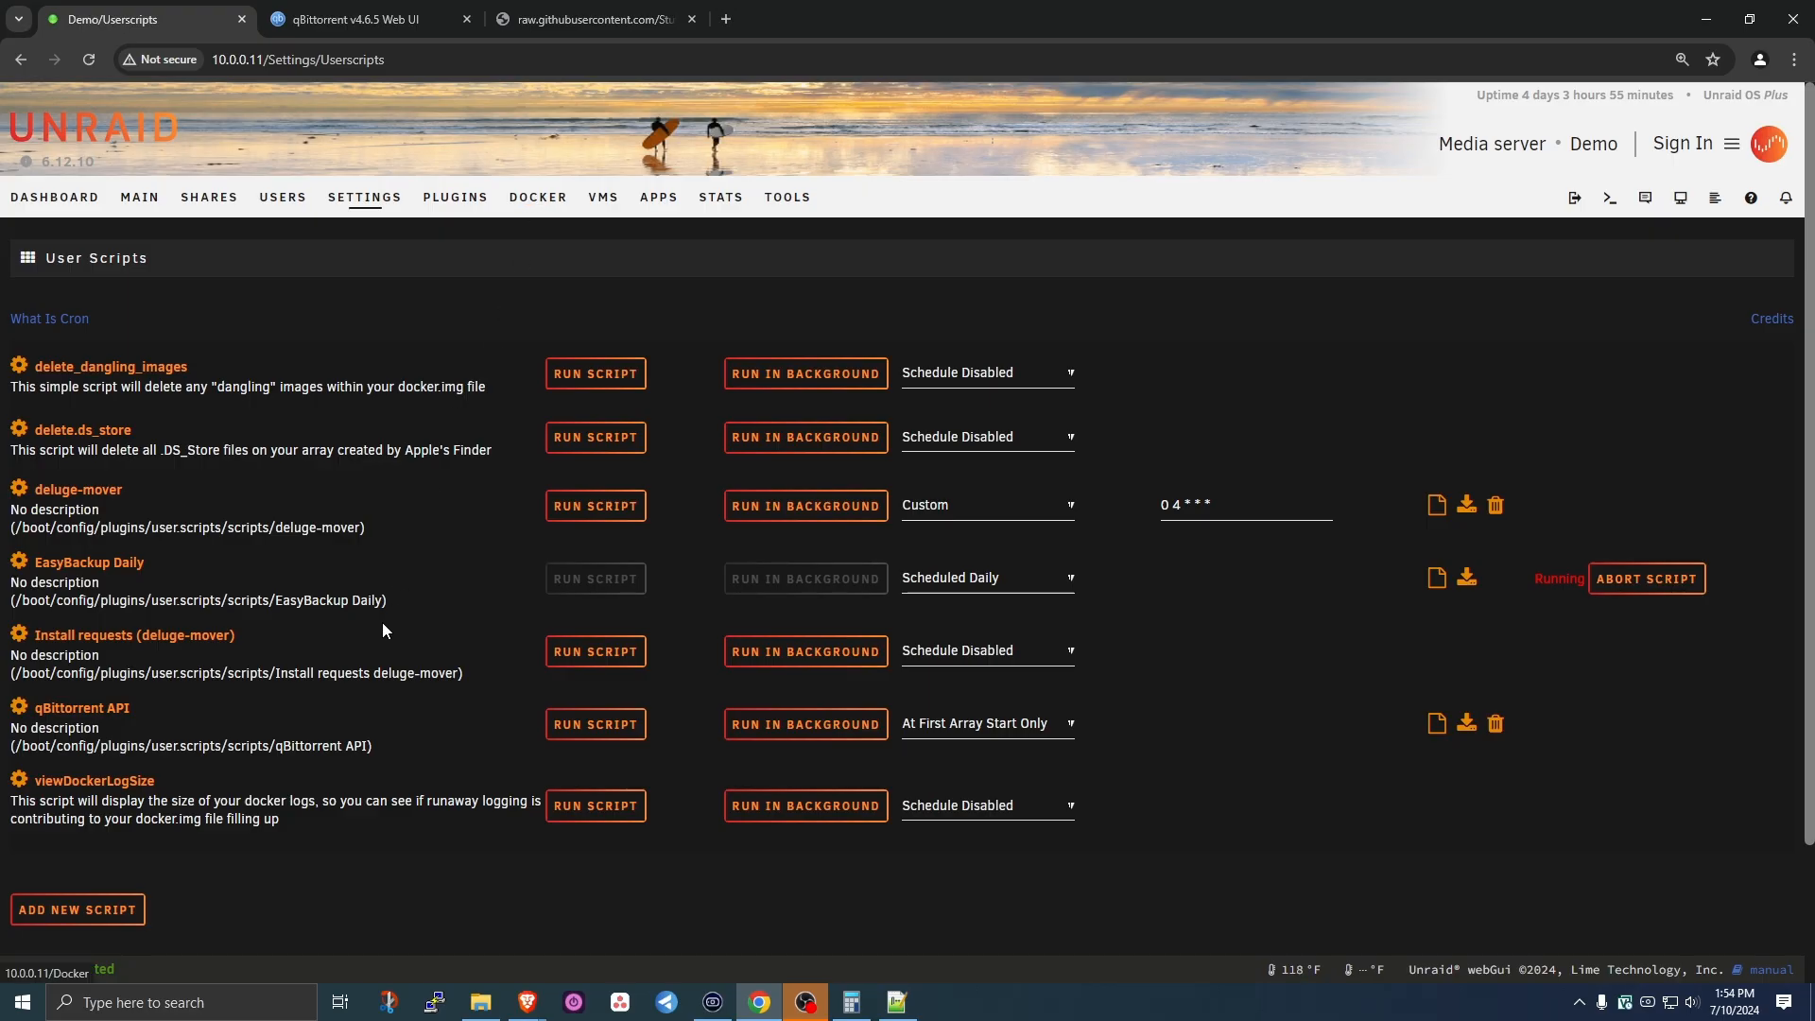
left_click(84, 906)
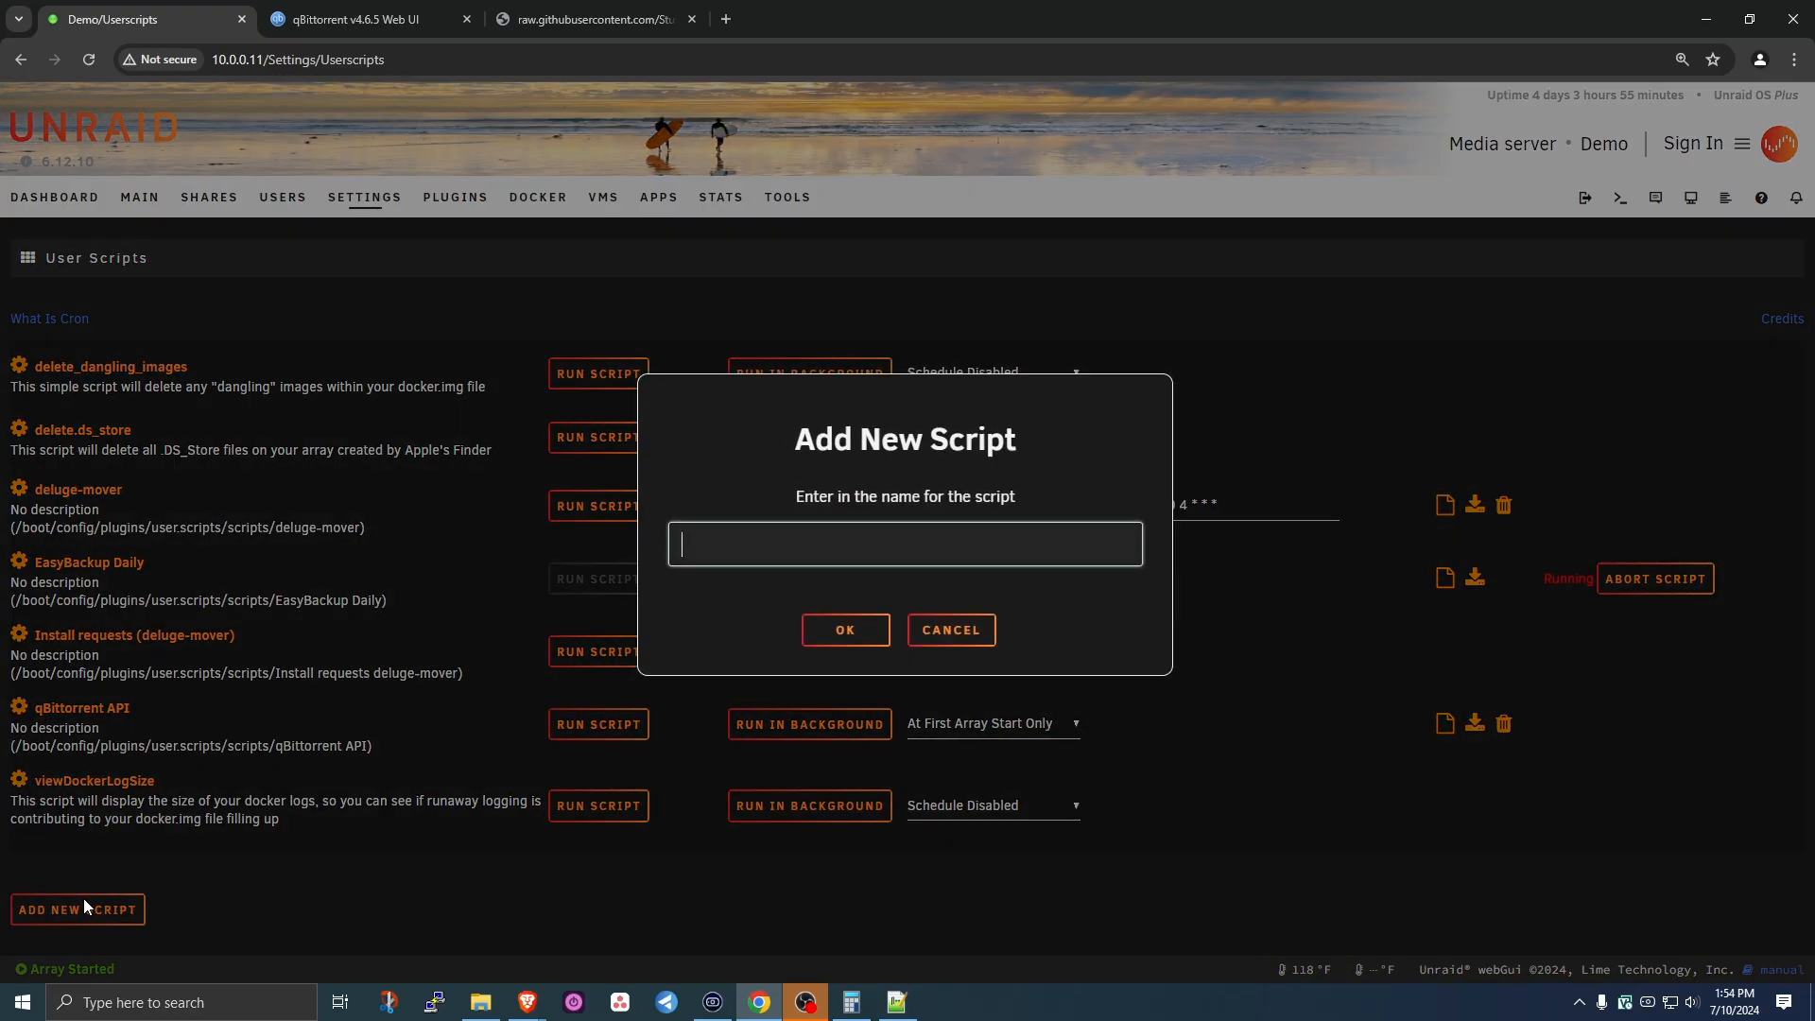
type("qbi")
key("BackSpace")
key("BackSpace")
type("Bittorrent Mover")
left_click(851, 633)
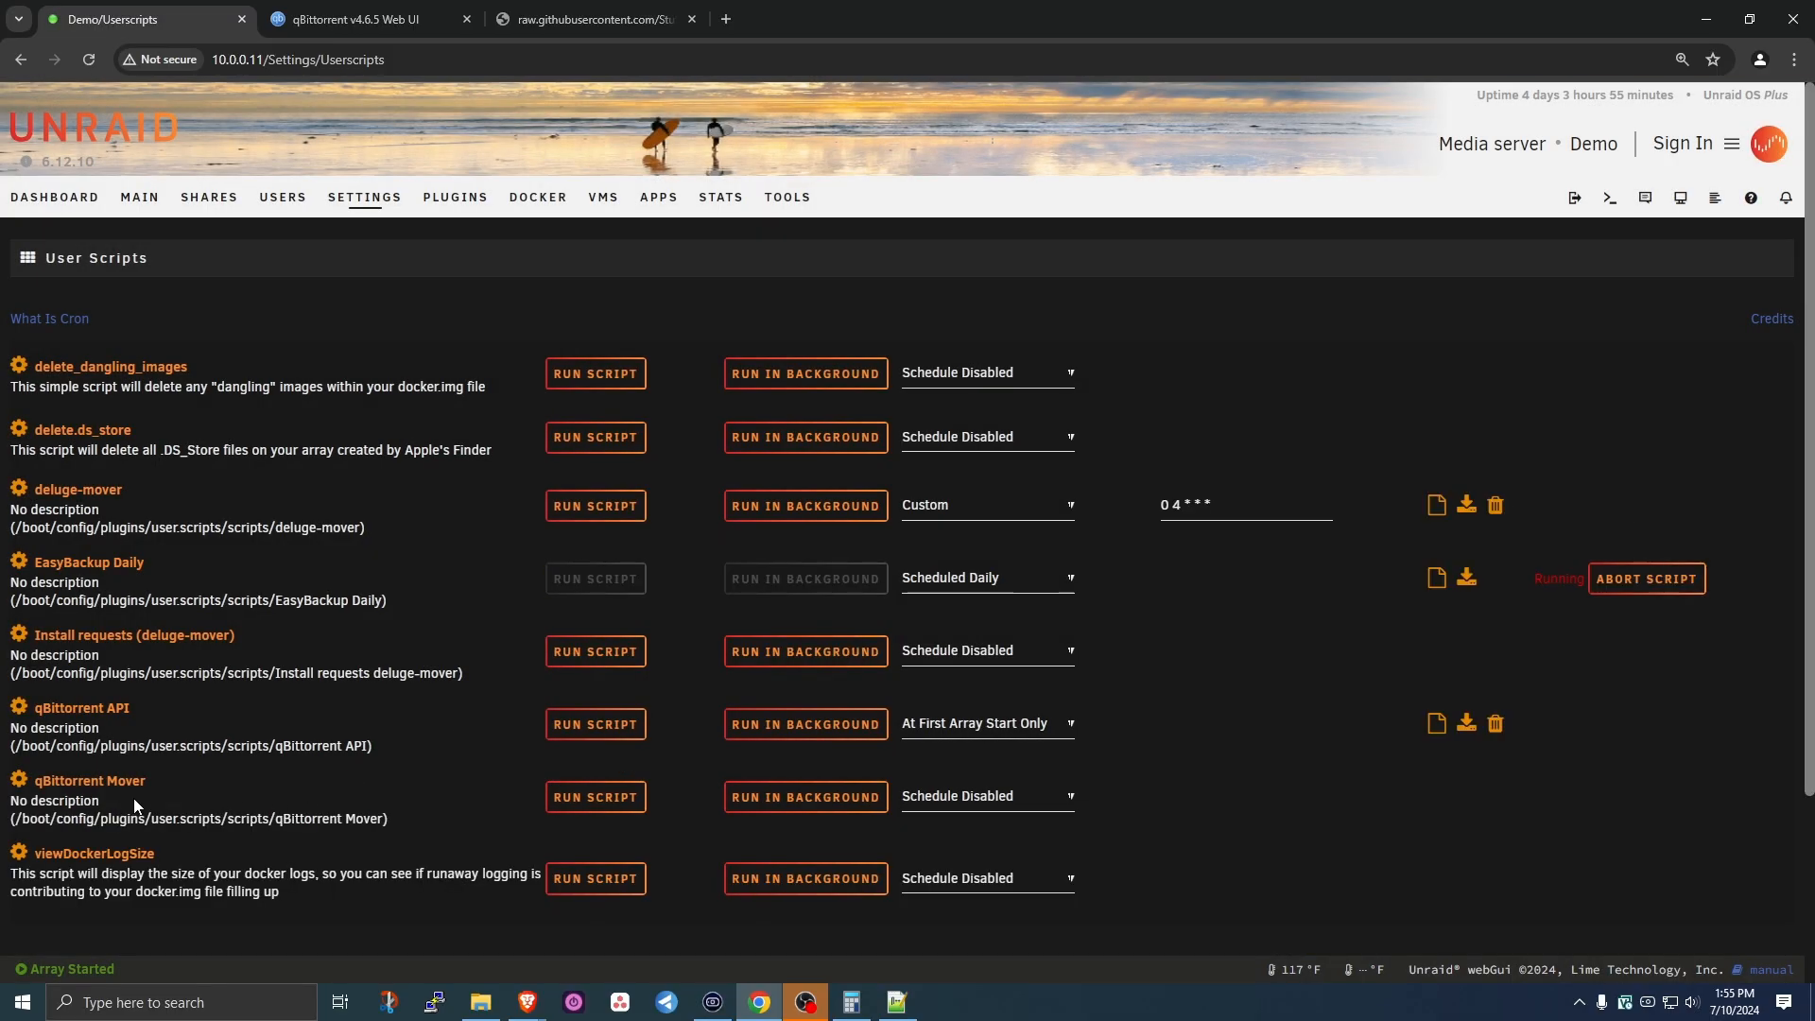
left_click(19, 783)
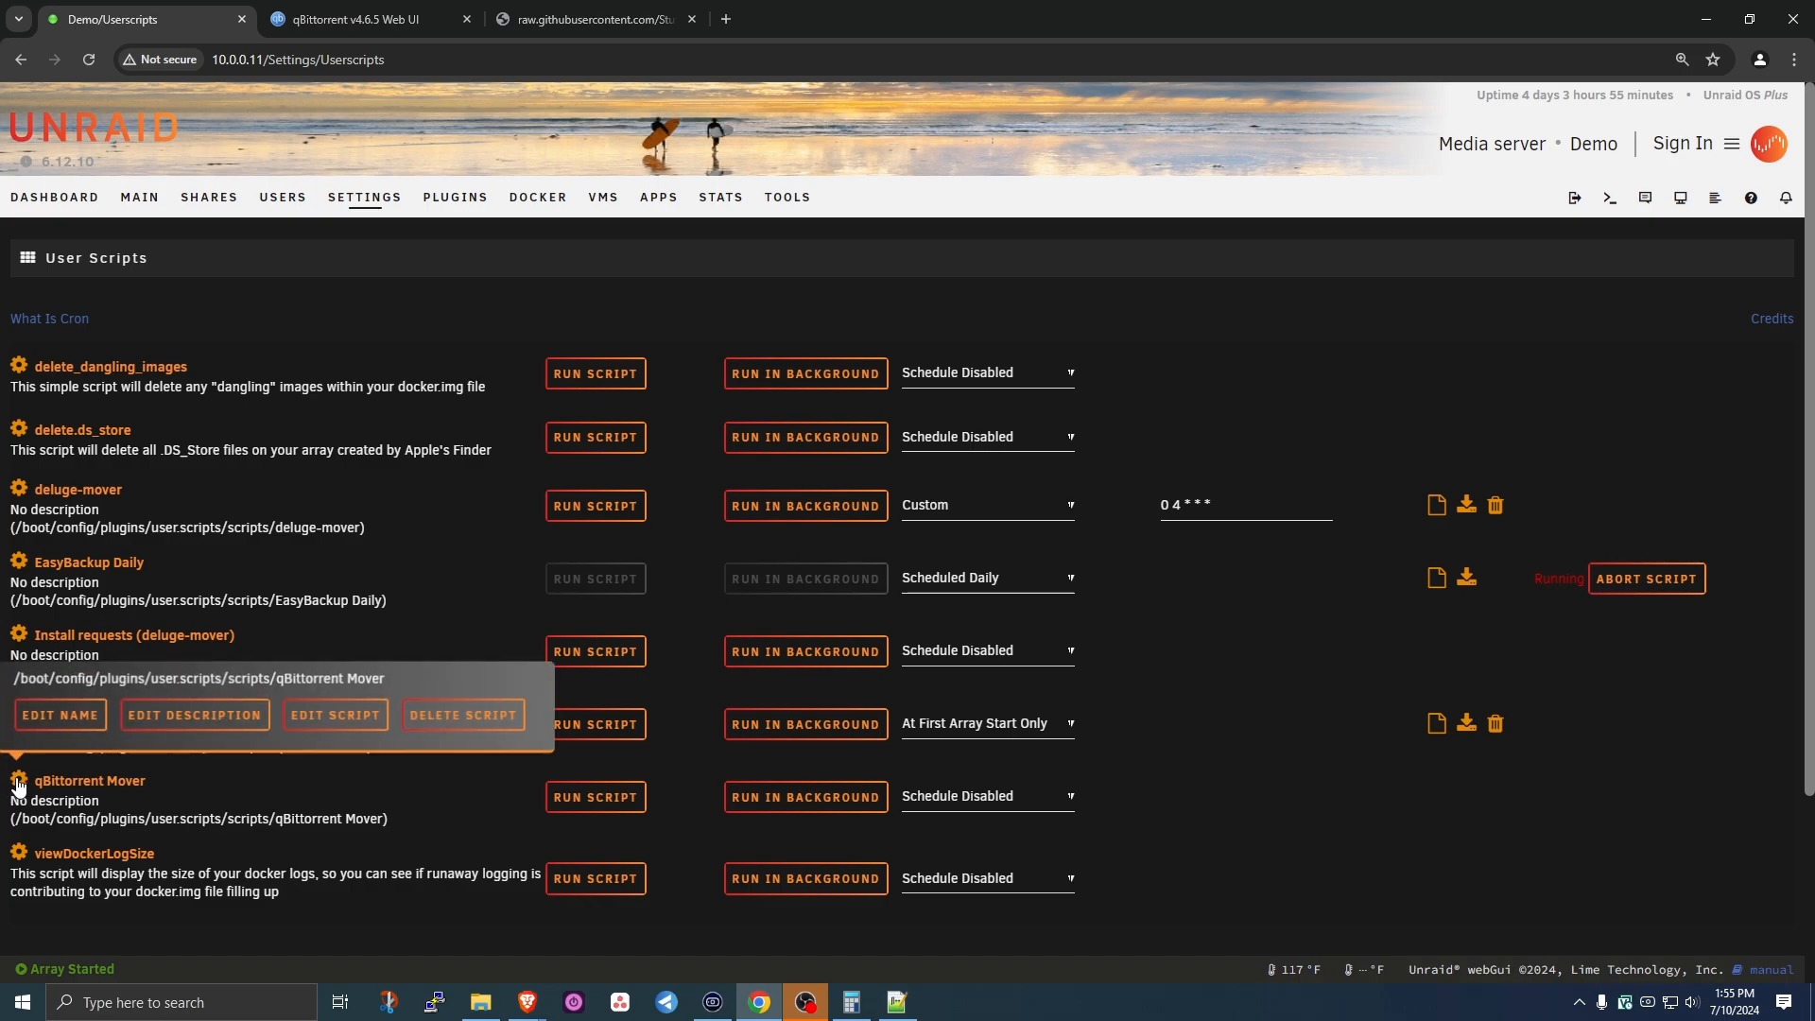
left_click(346, 718)
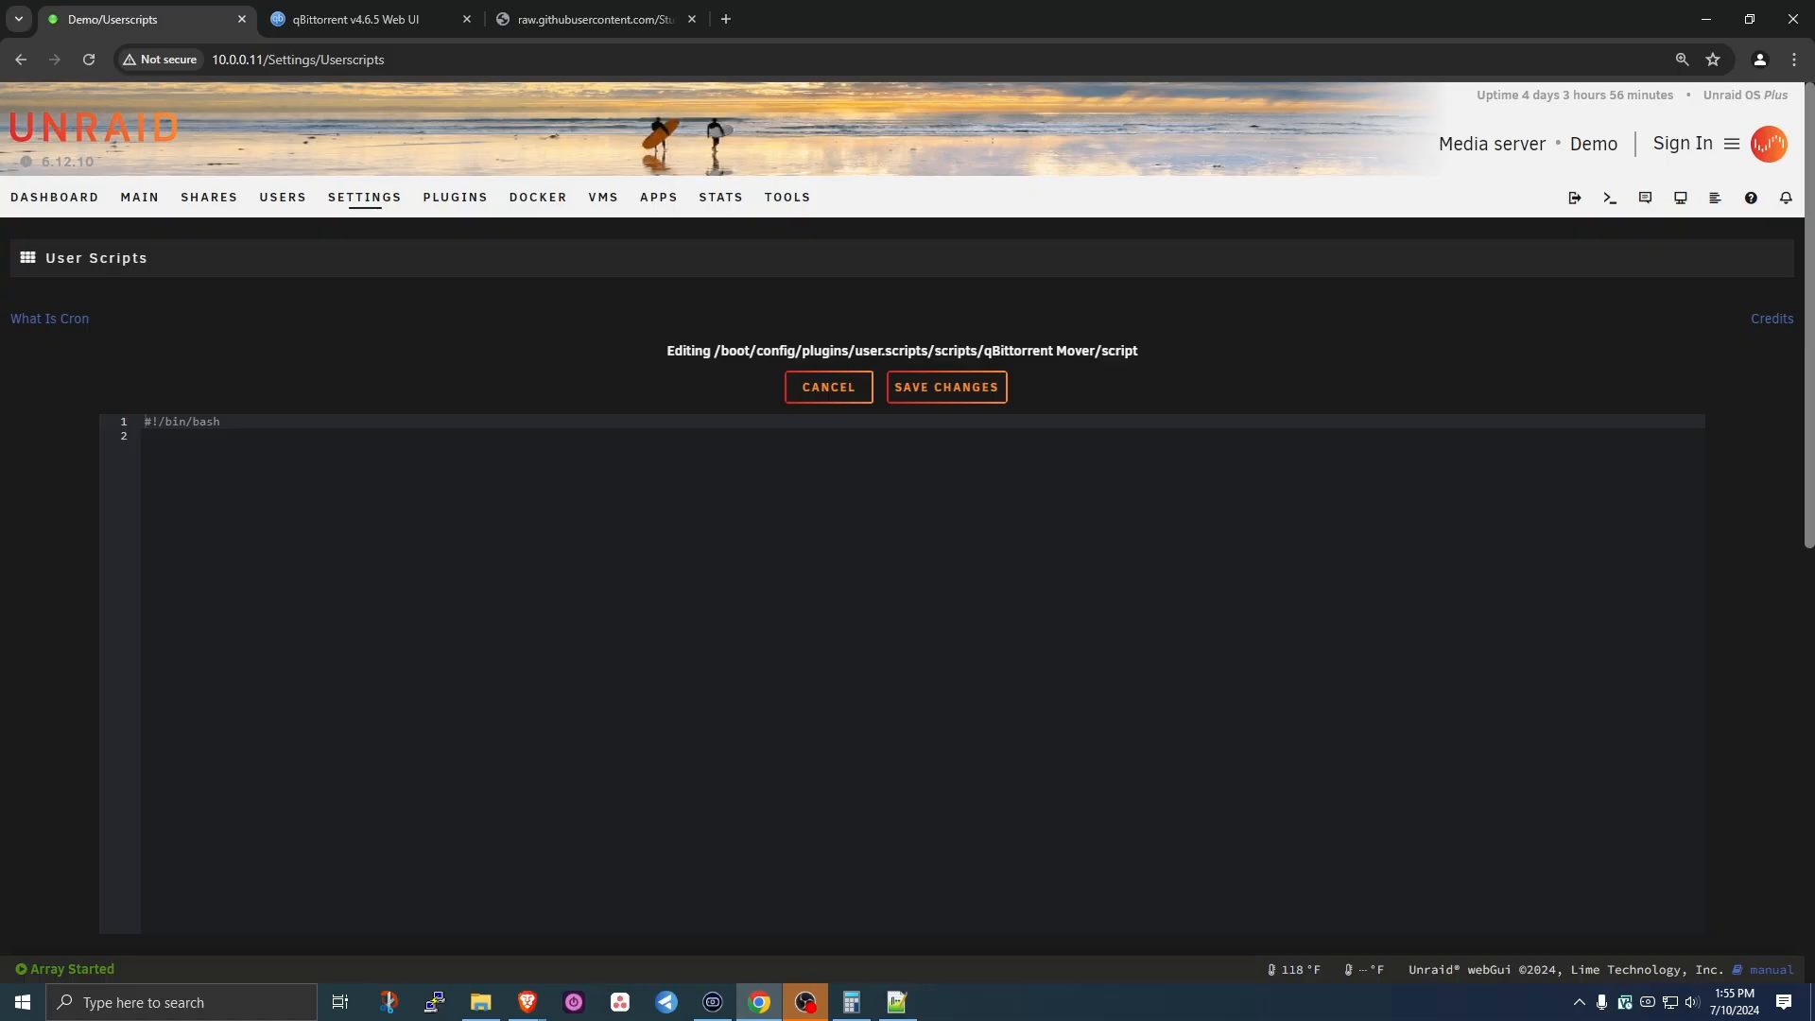
- Replace the default text with the pasted six-line mover bash script and remove its indentation
key("ctrl+a")
key("BackSpace")
key("ctrl+v")
left_click(139, 422)
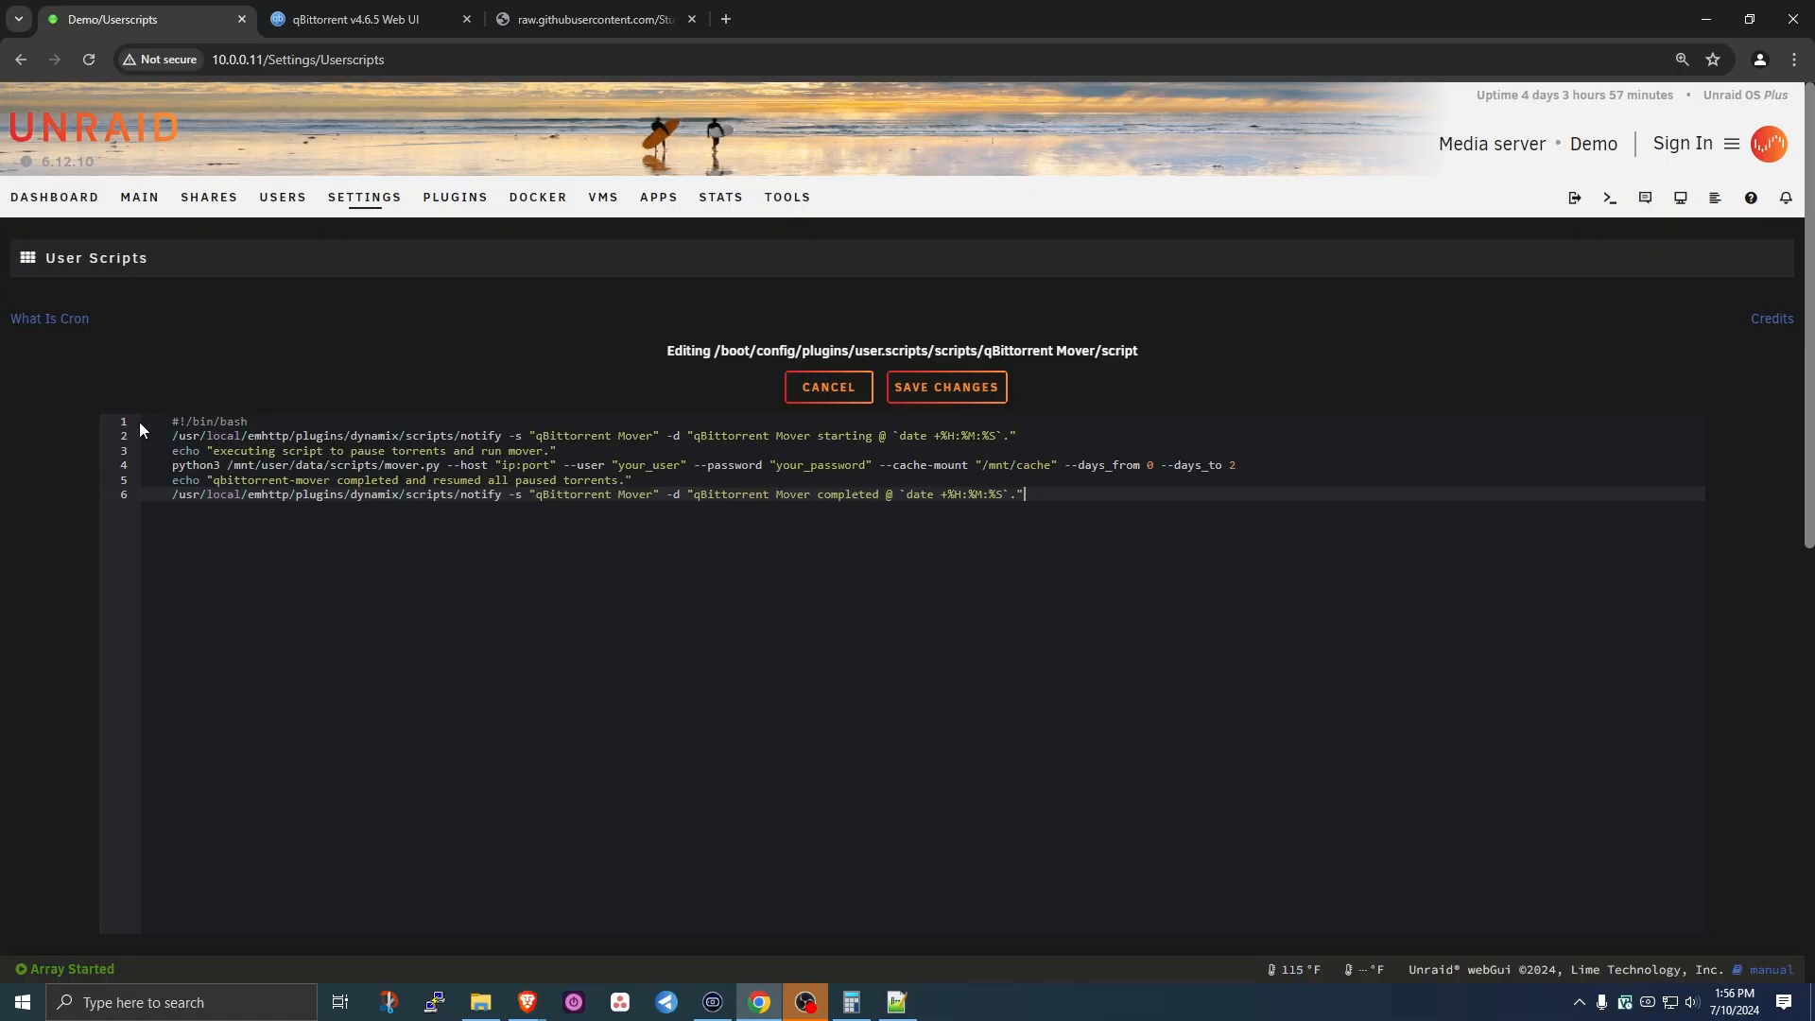
key("Delete")
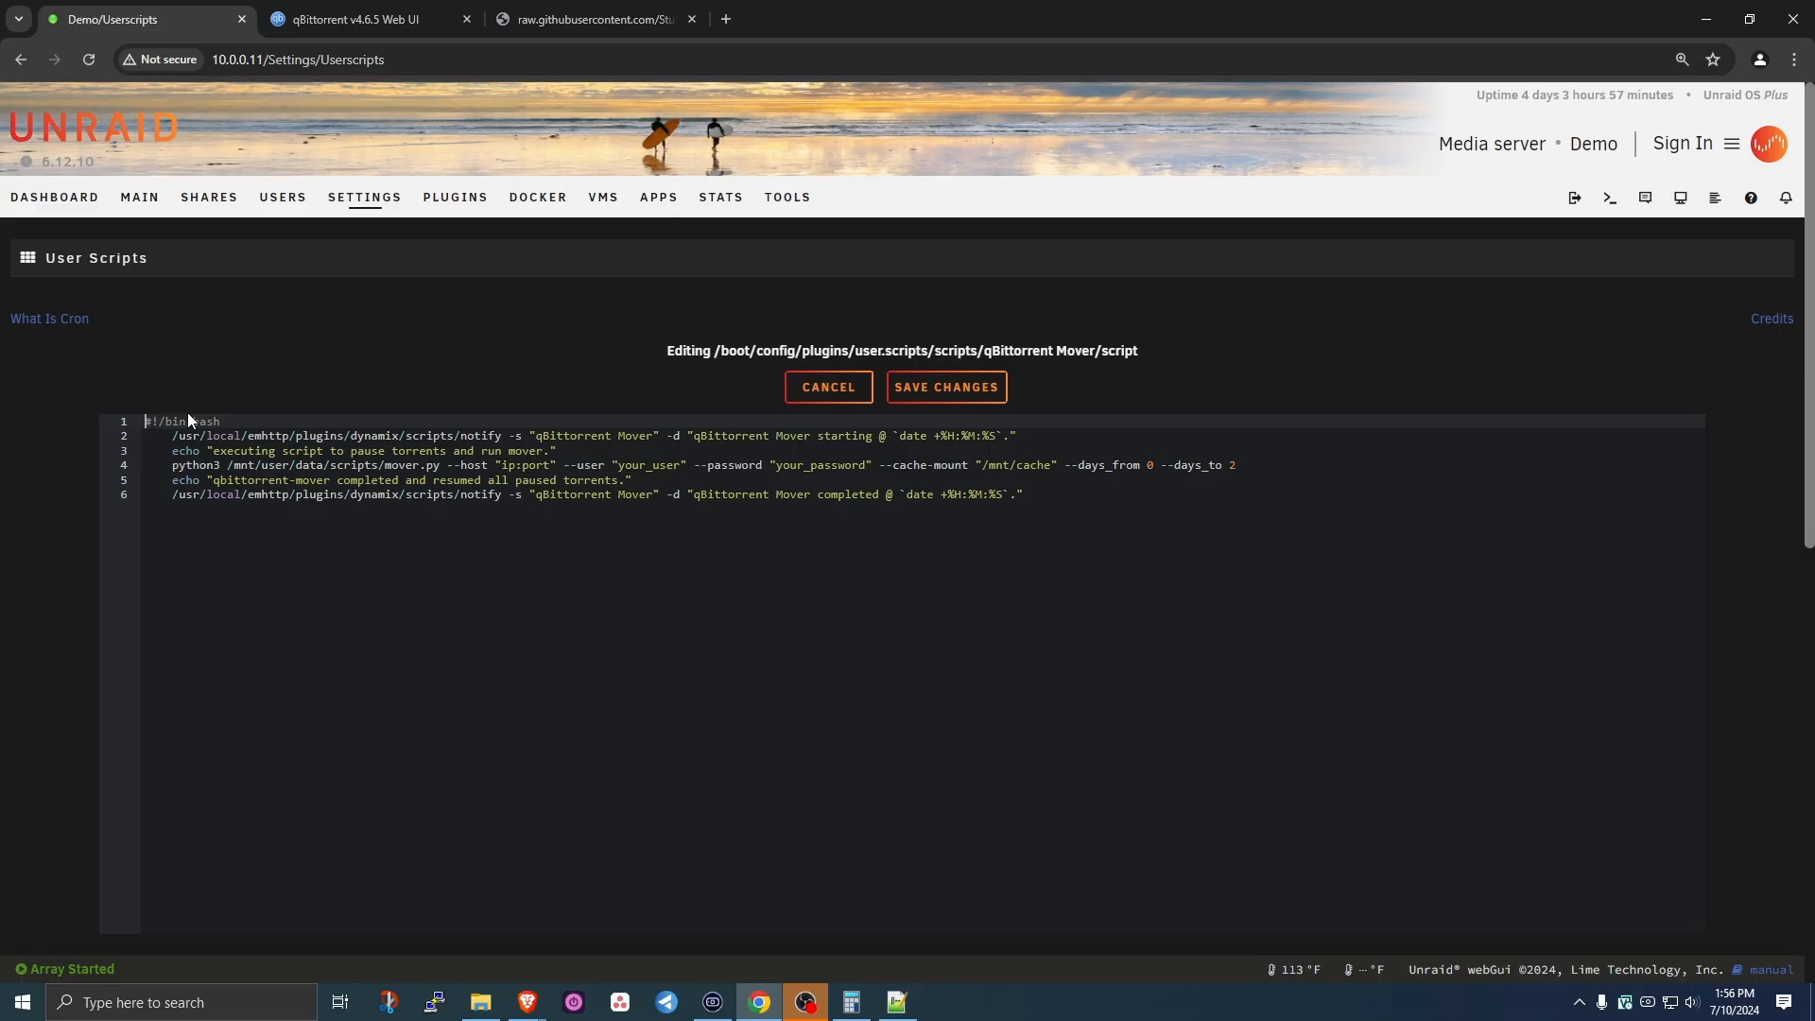
key("Down")
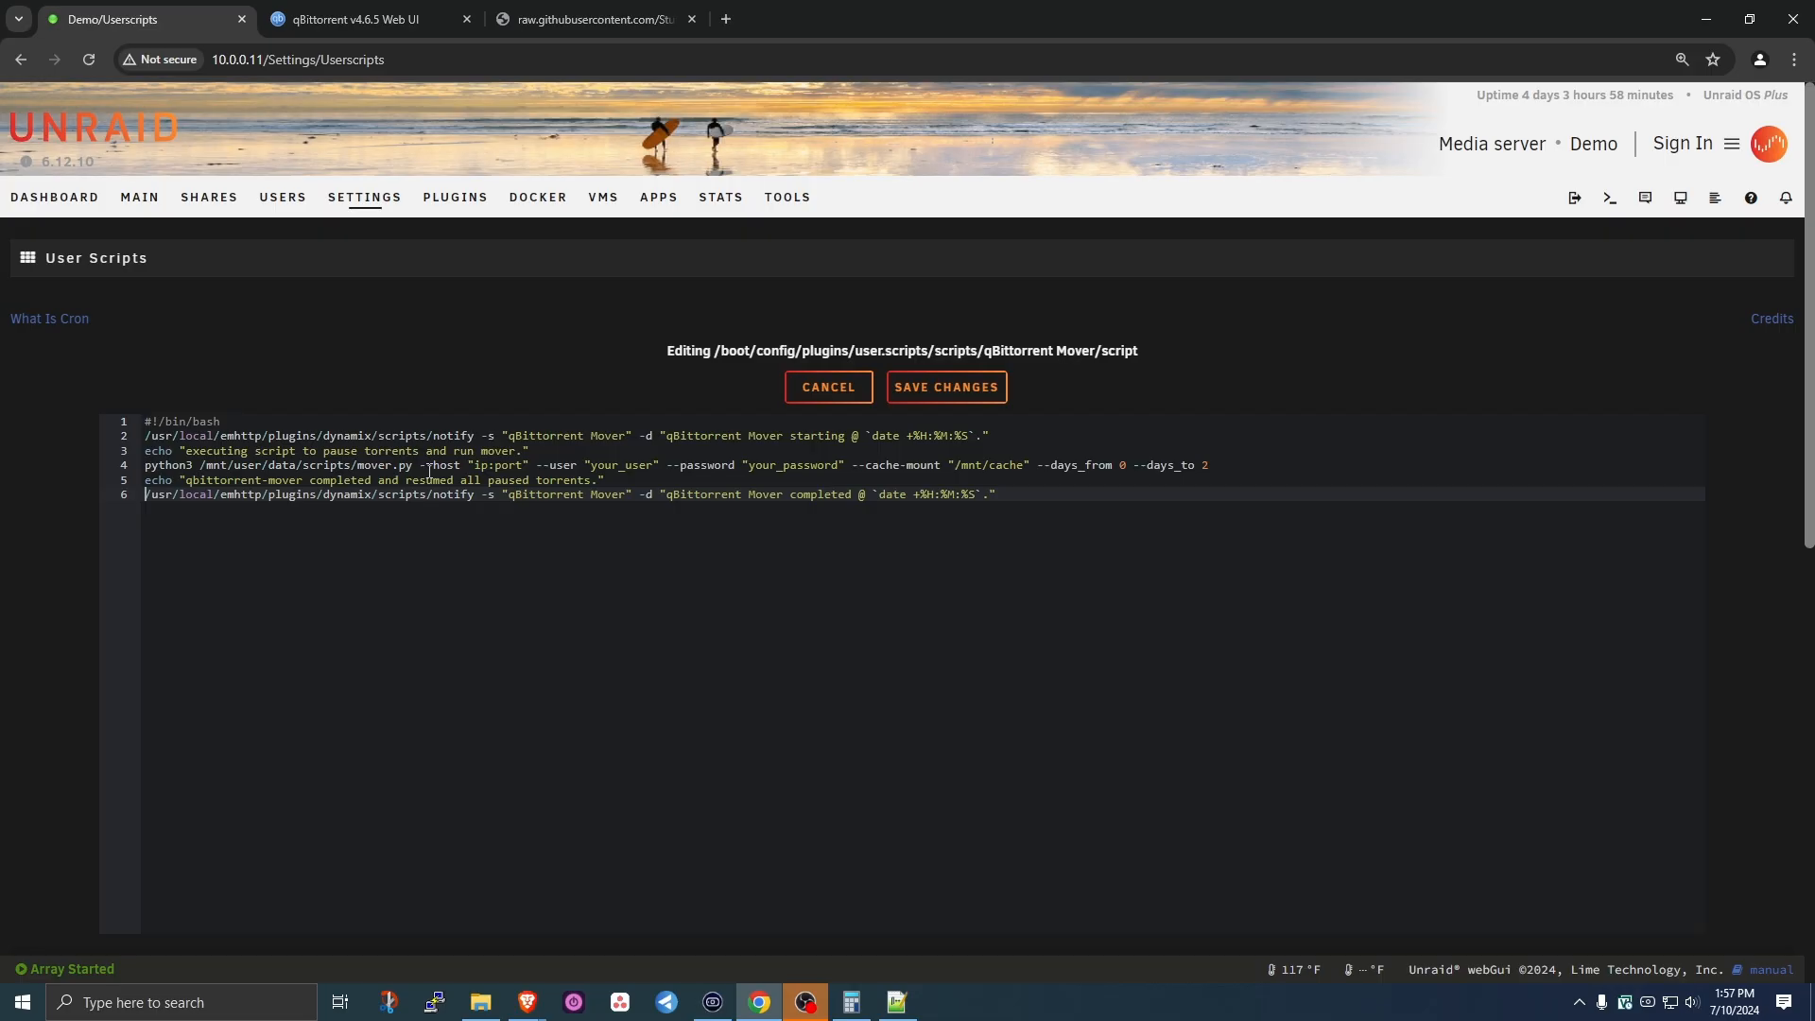
left_click(519, 466)
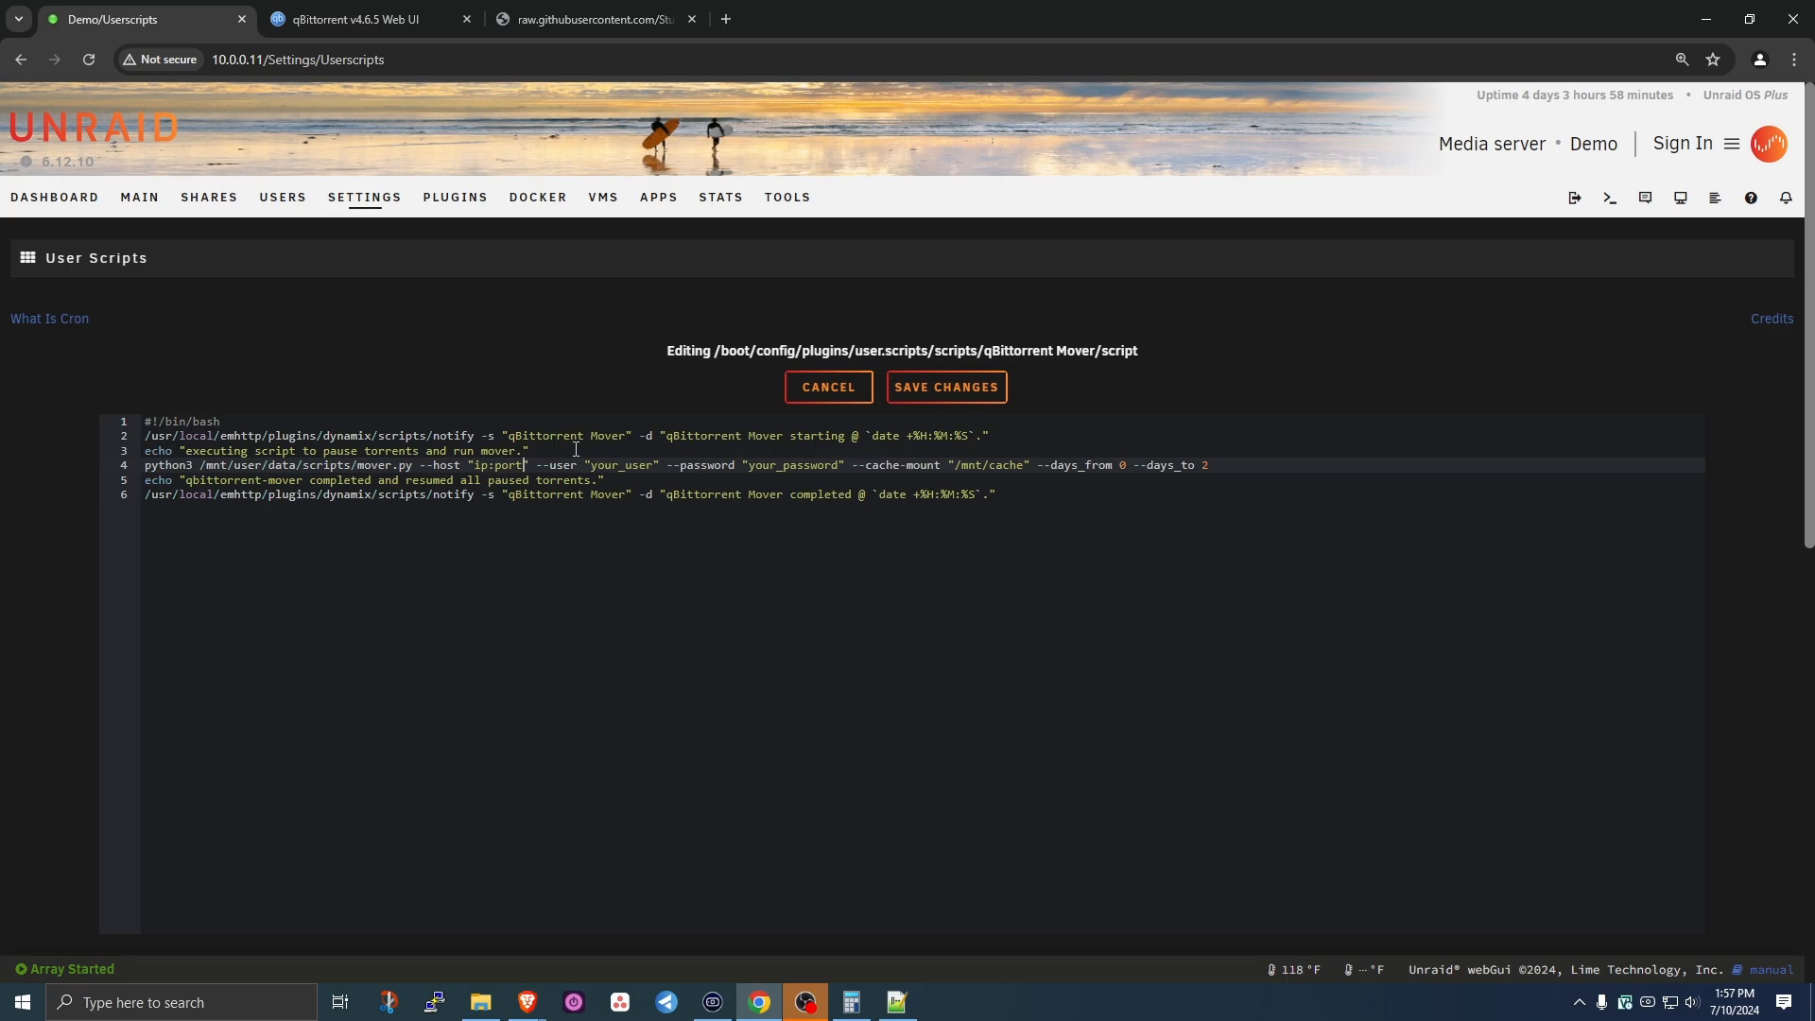
- Replace the ip:port placeholder with the host 10.0.0.11:8080
key("Delete")
key("BackSpace")
key("BackSpace")
key("BackSpace")
key("BackSpace")
key("BackSpace")
key("BackSpace")
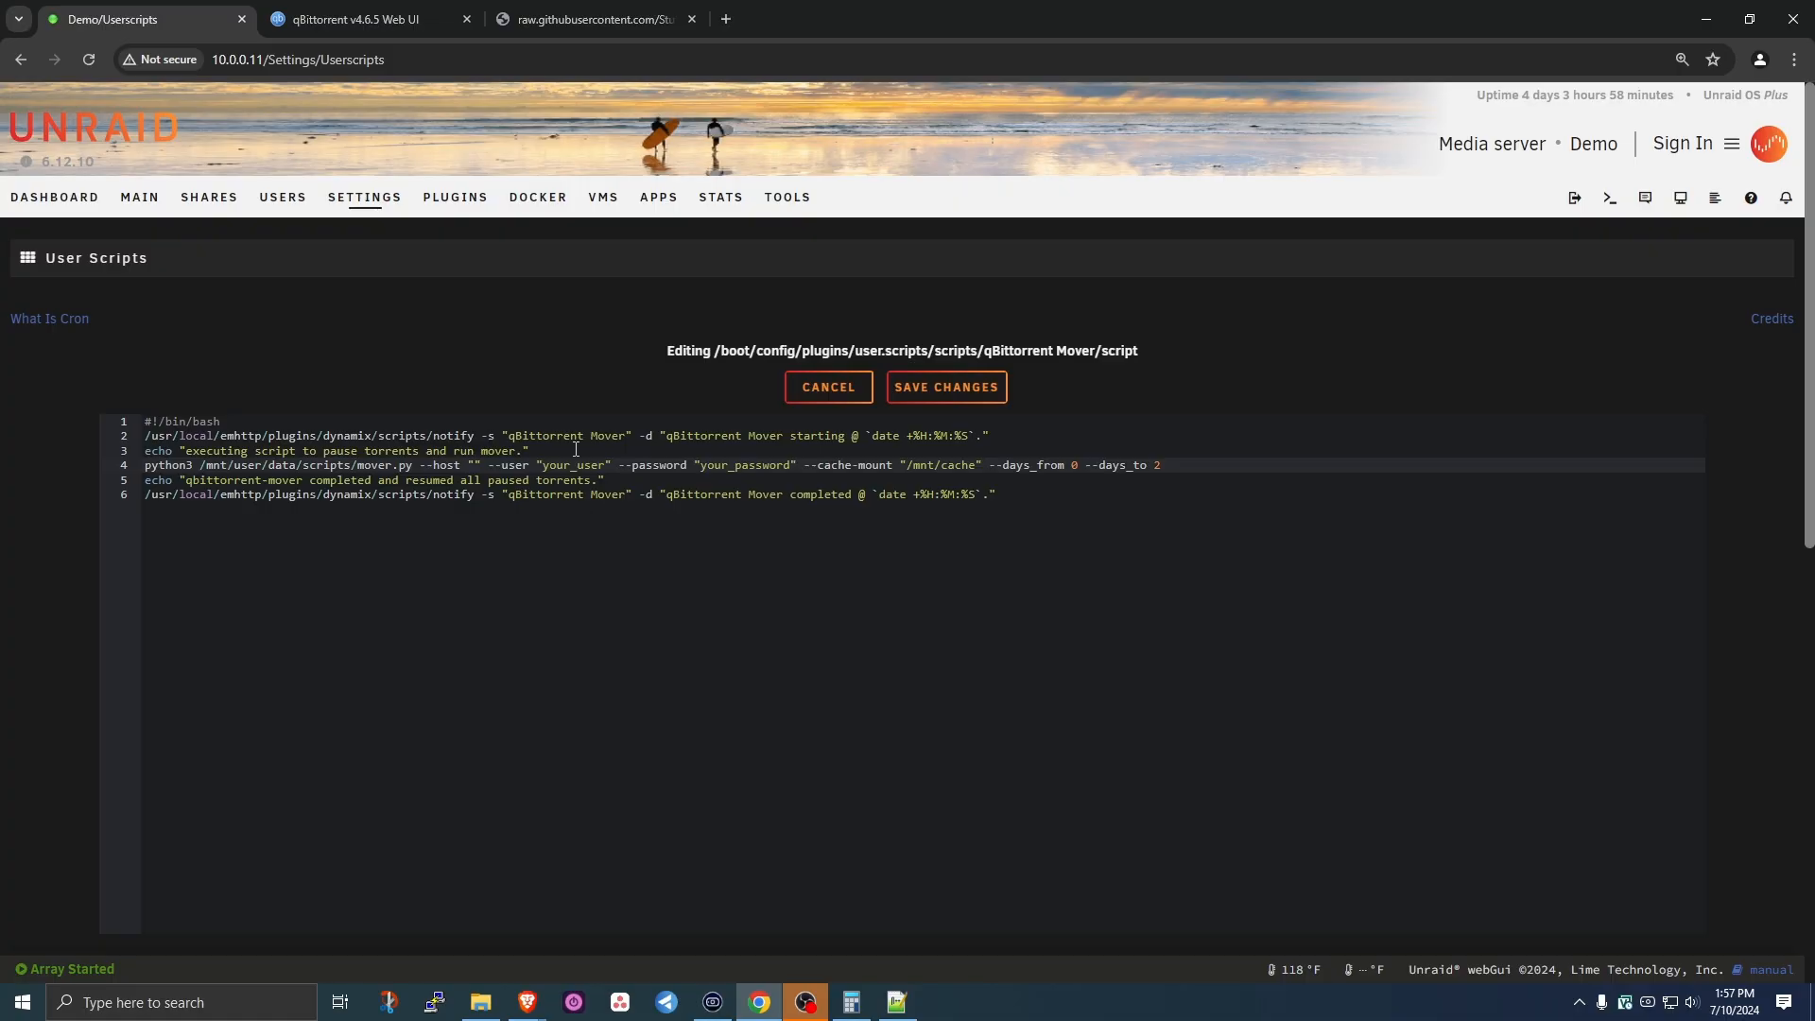
type("10.0.01")
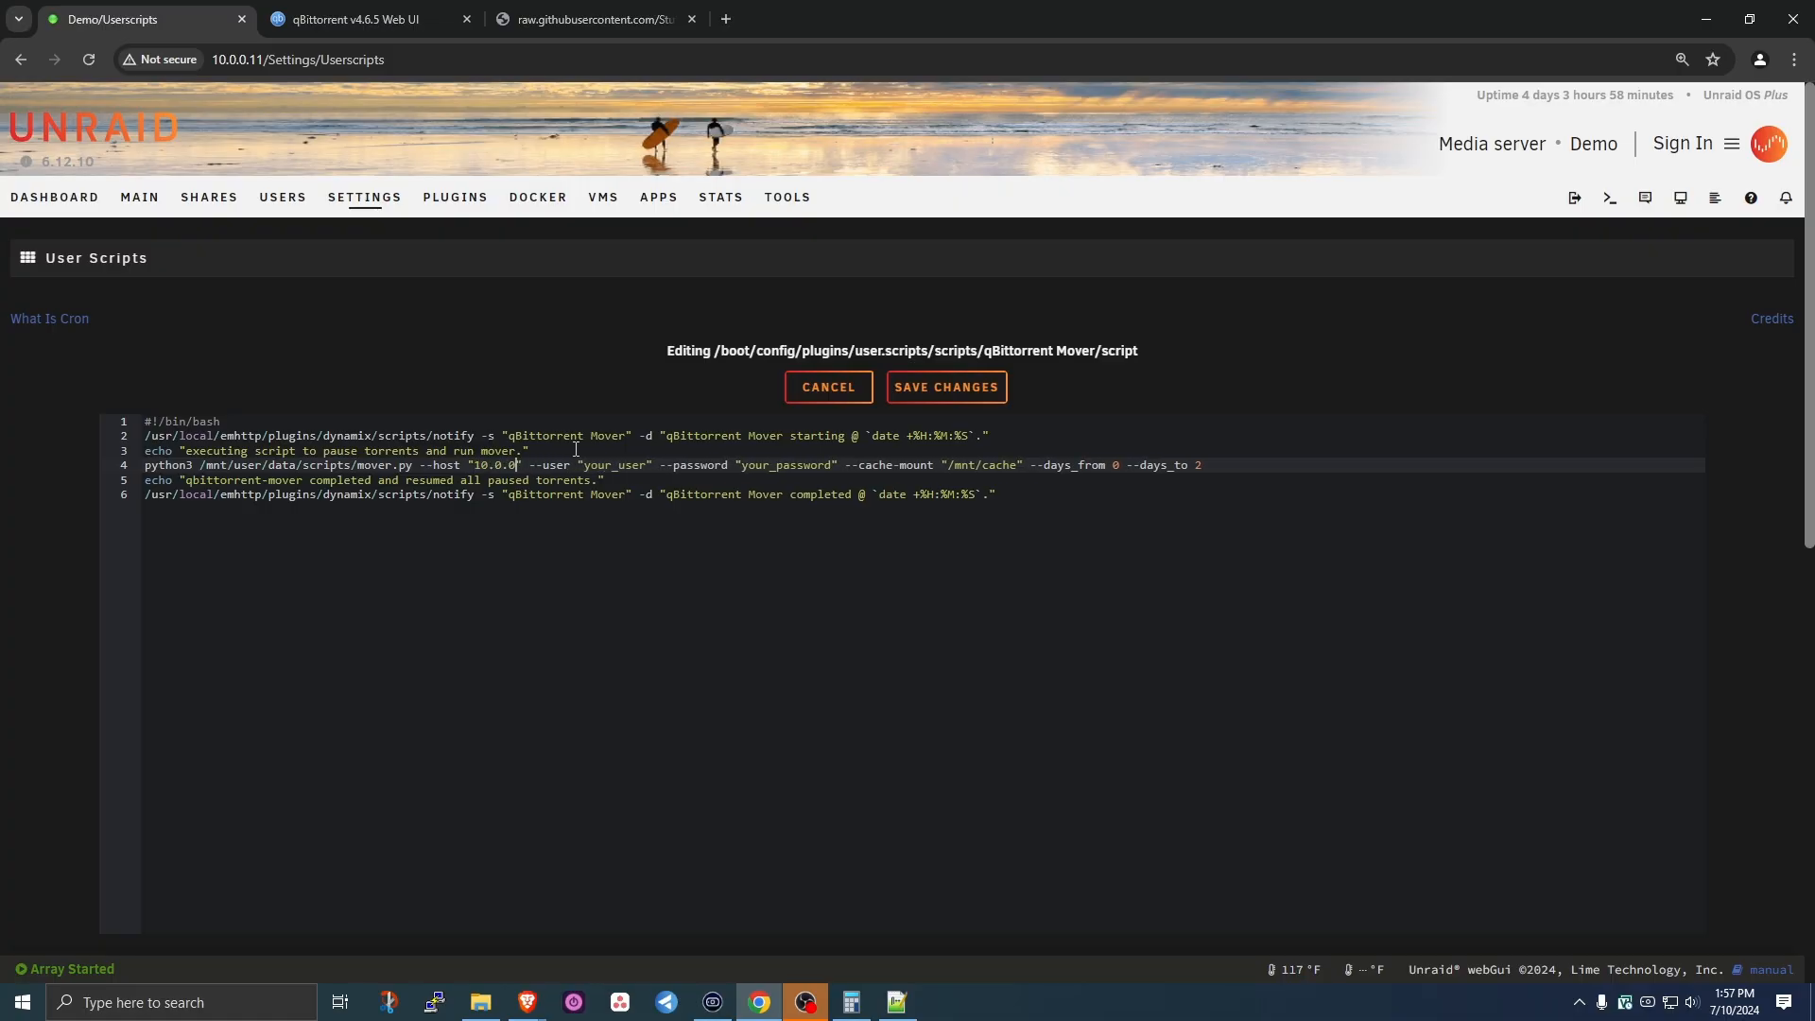
key("BackSpace")
type(".11")
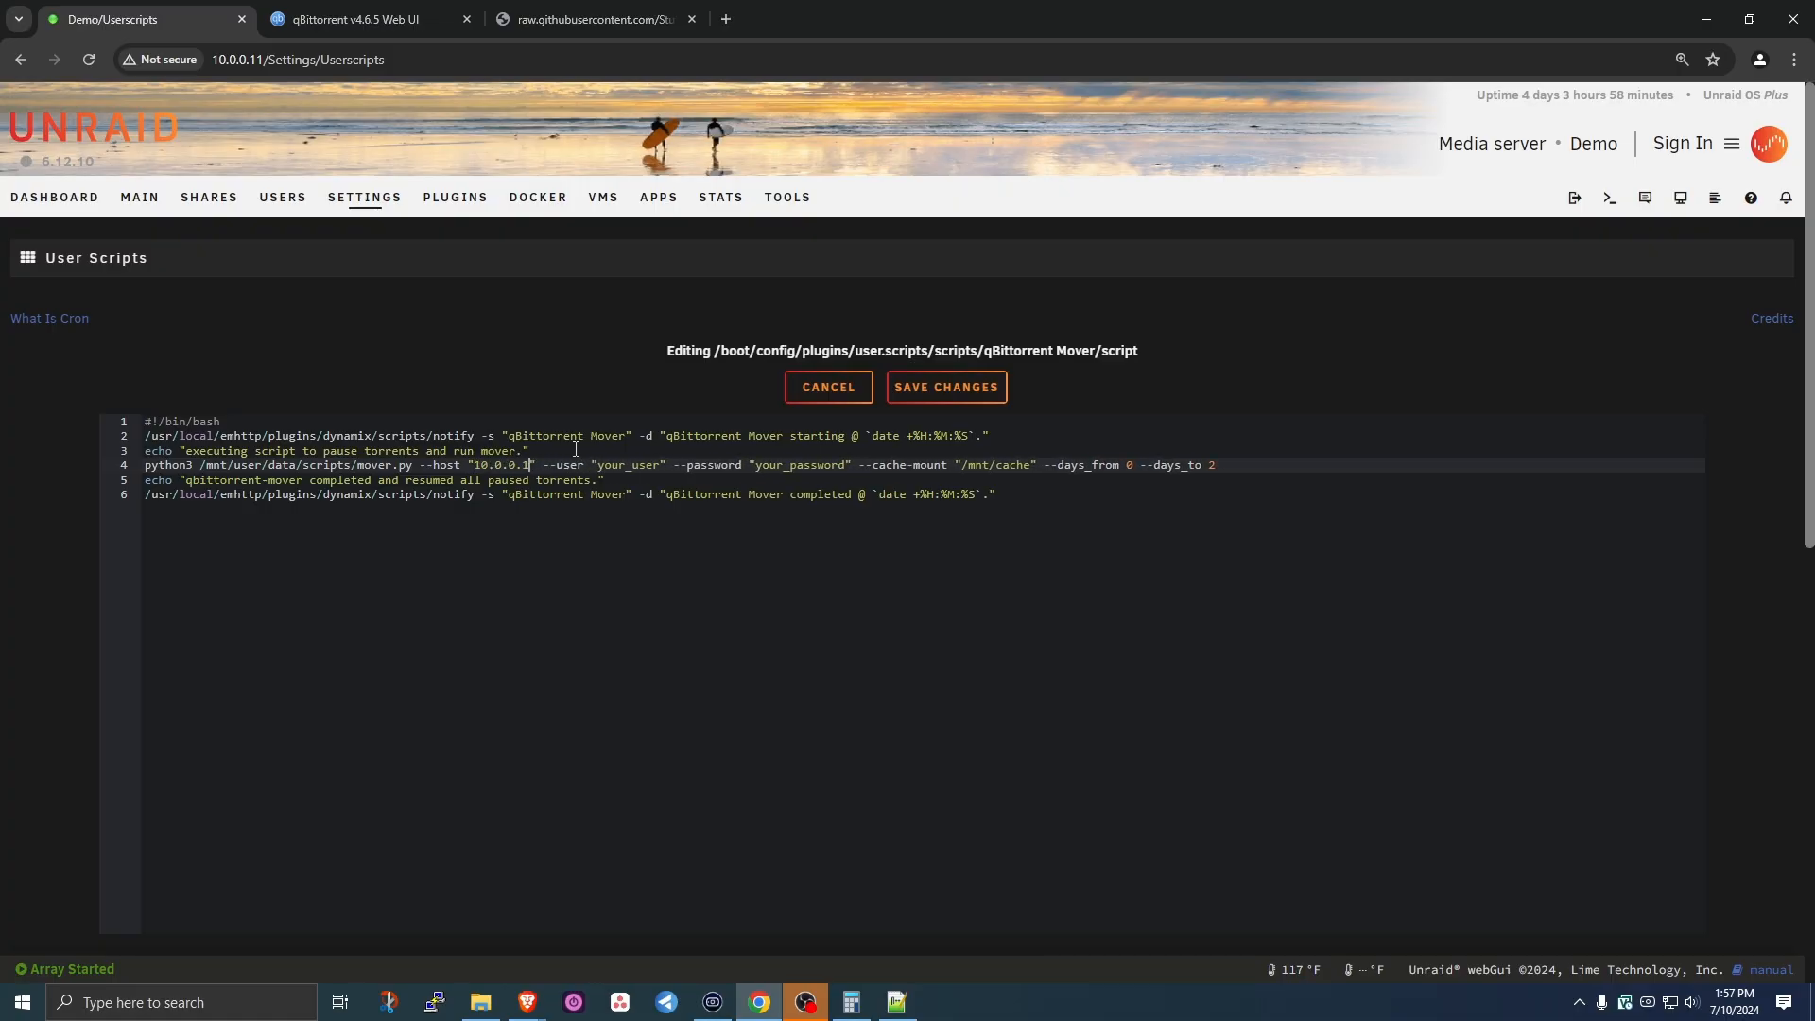
type(":")
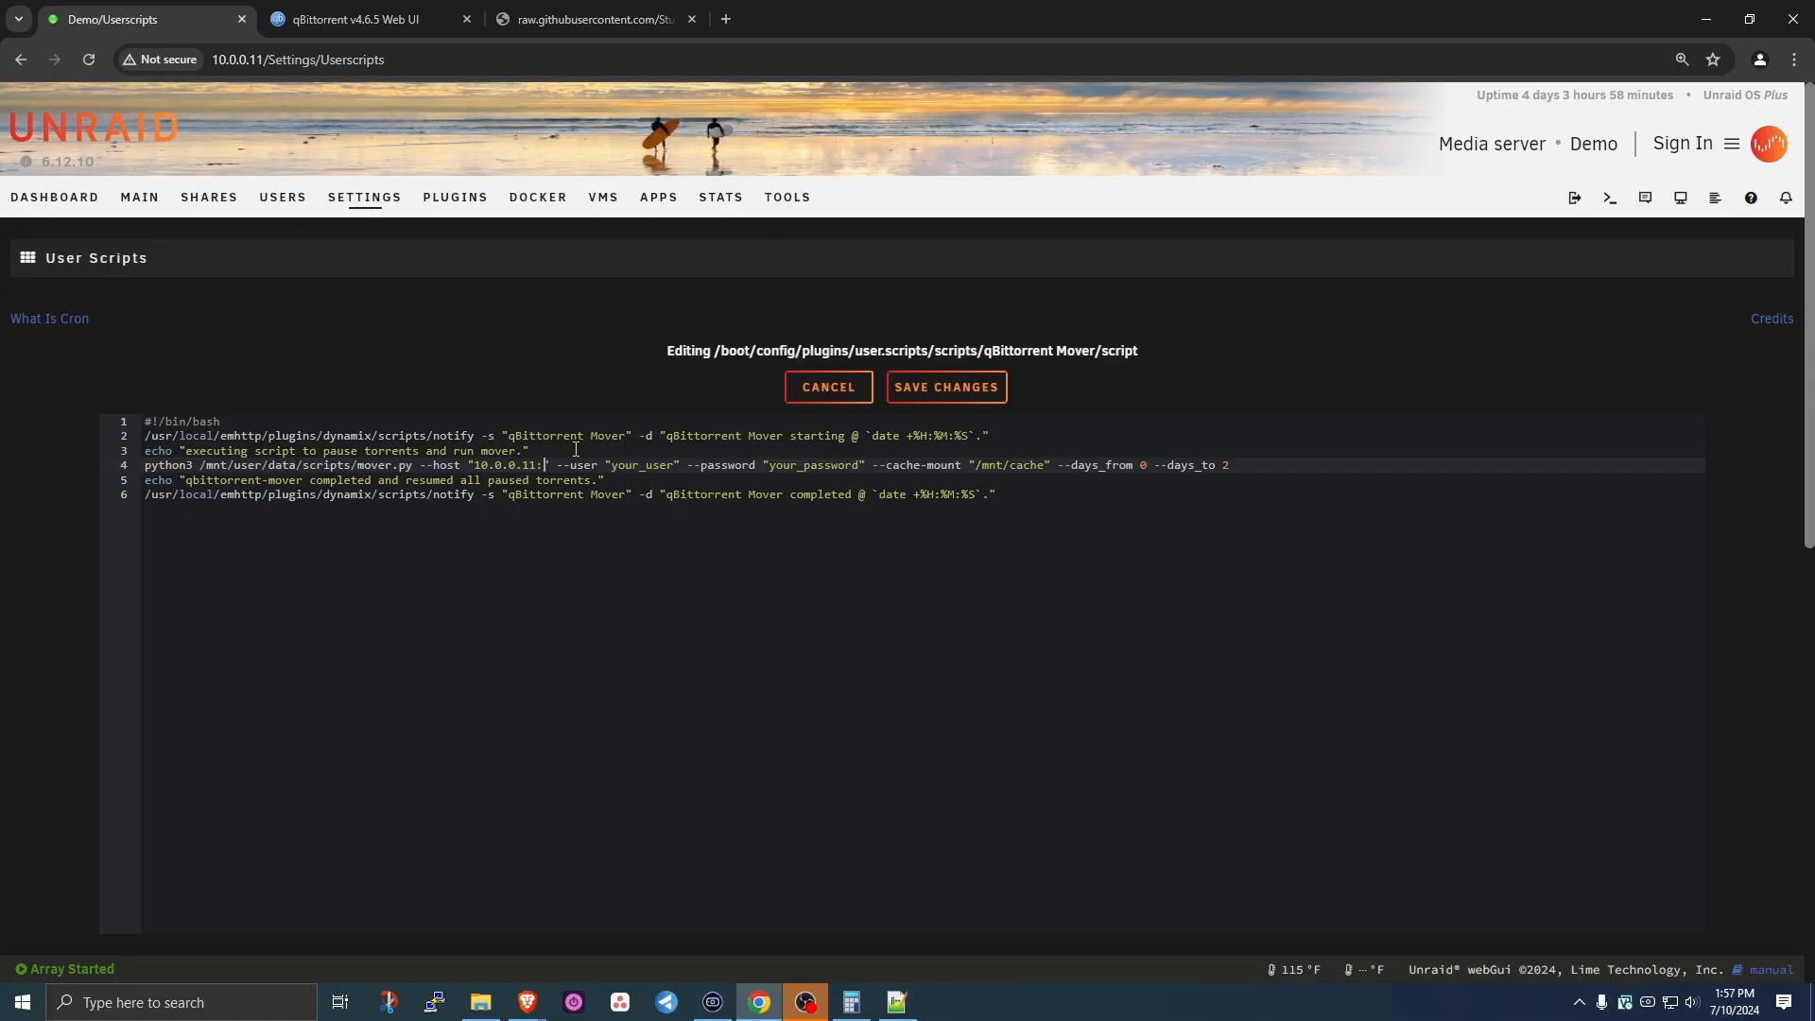
type("8080")
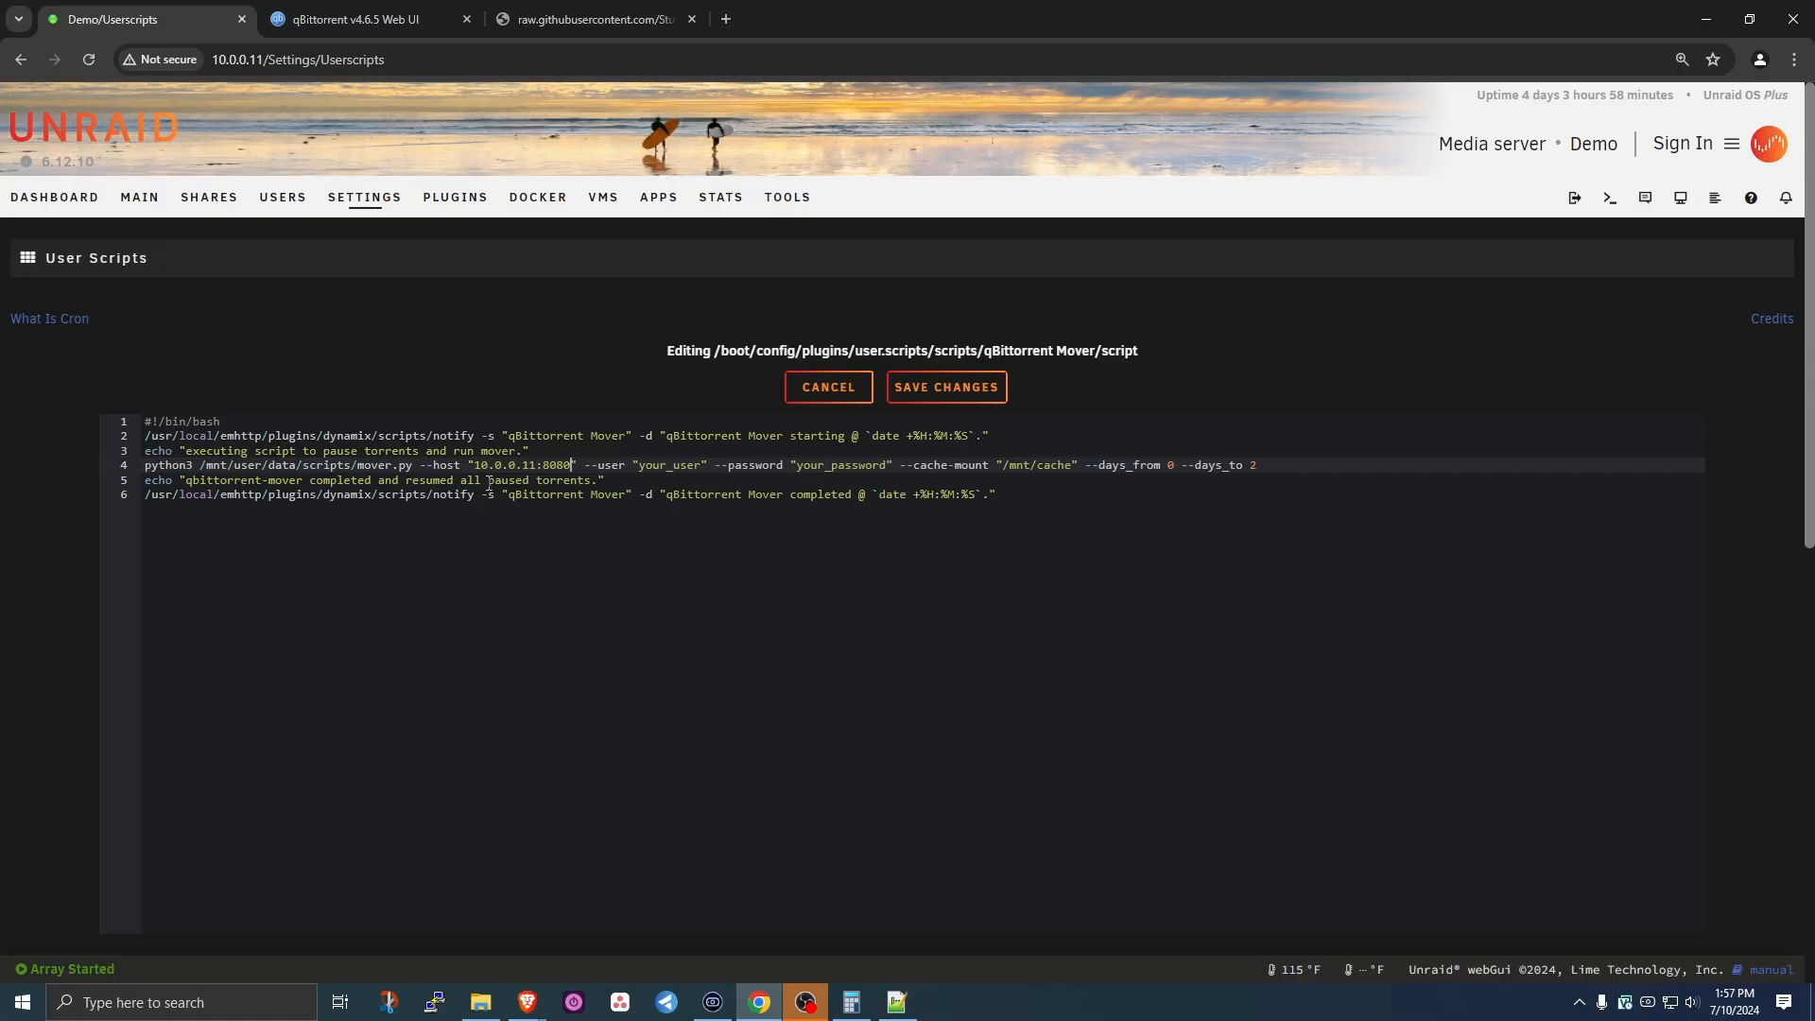
- Fill in the qBittorrent username and password placeholders, then save the script
double_click(662, 464)
type("demo")
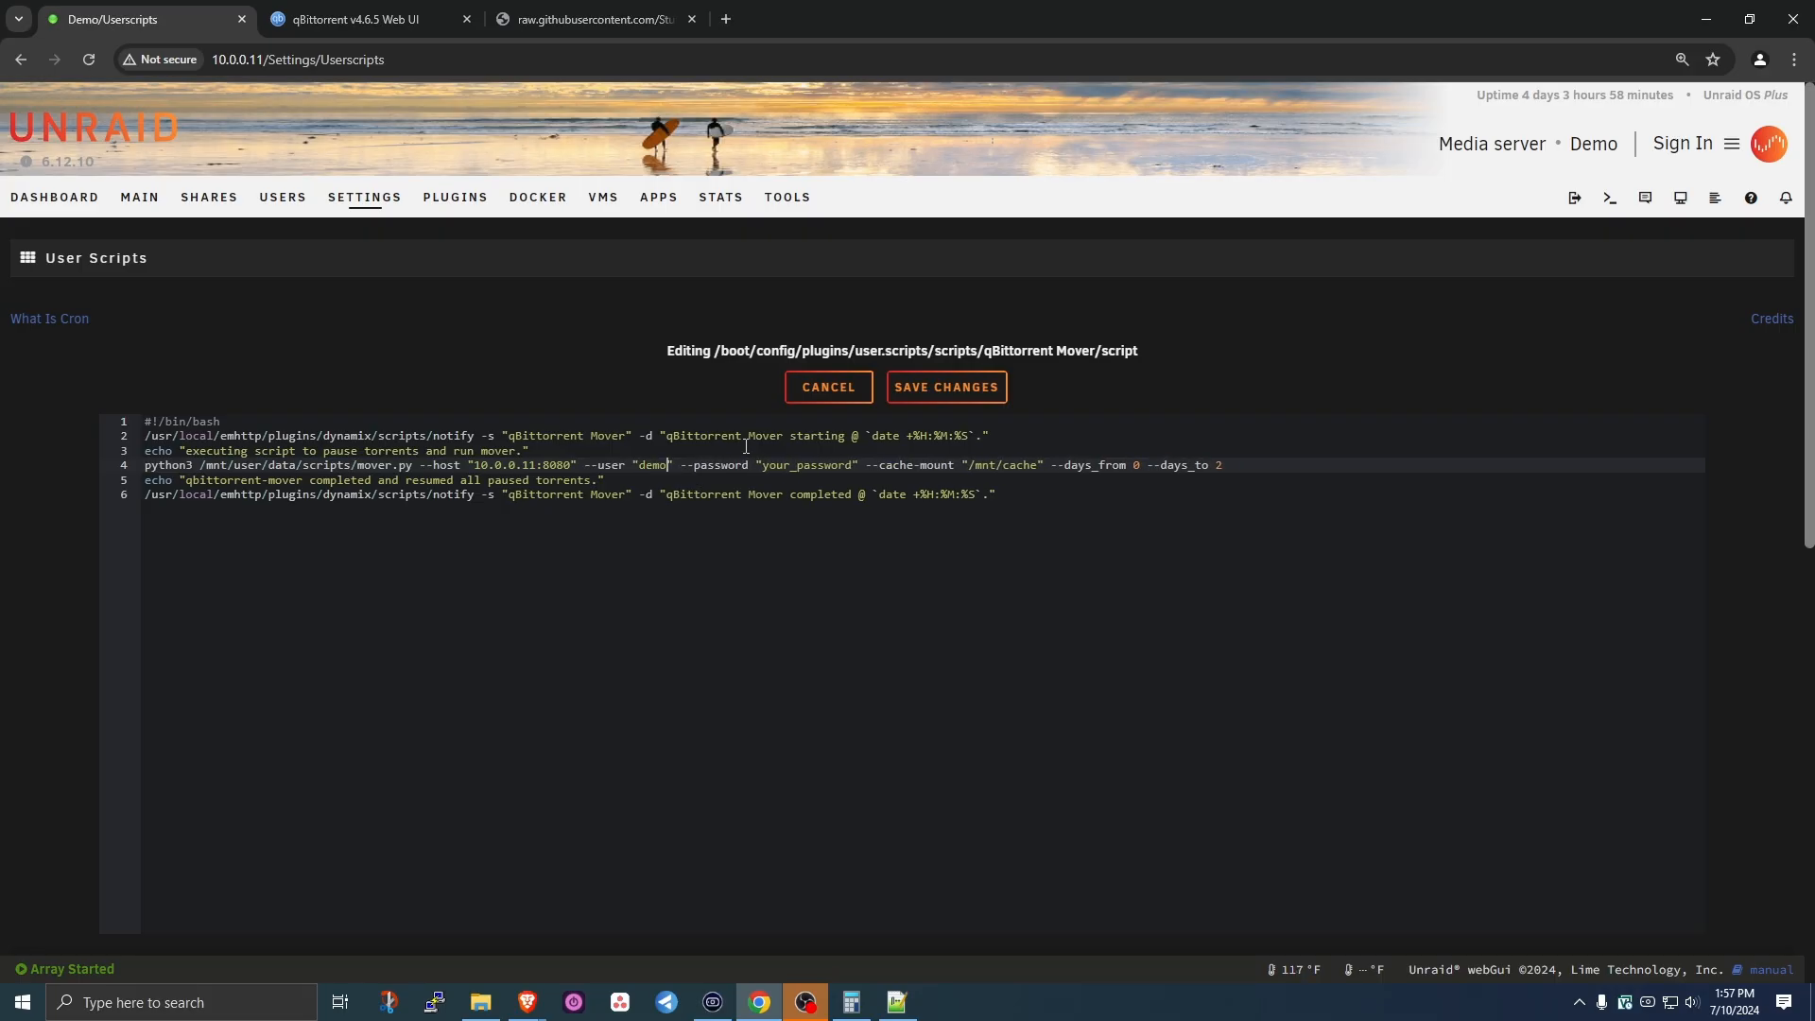
double_click(805, 466)
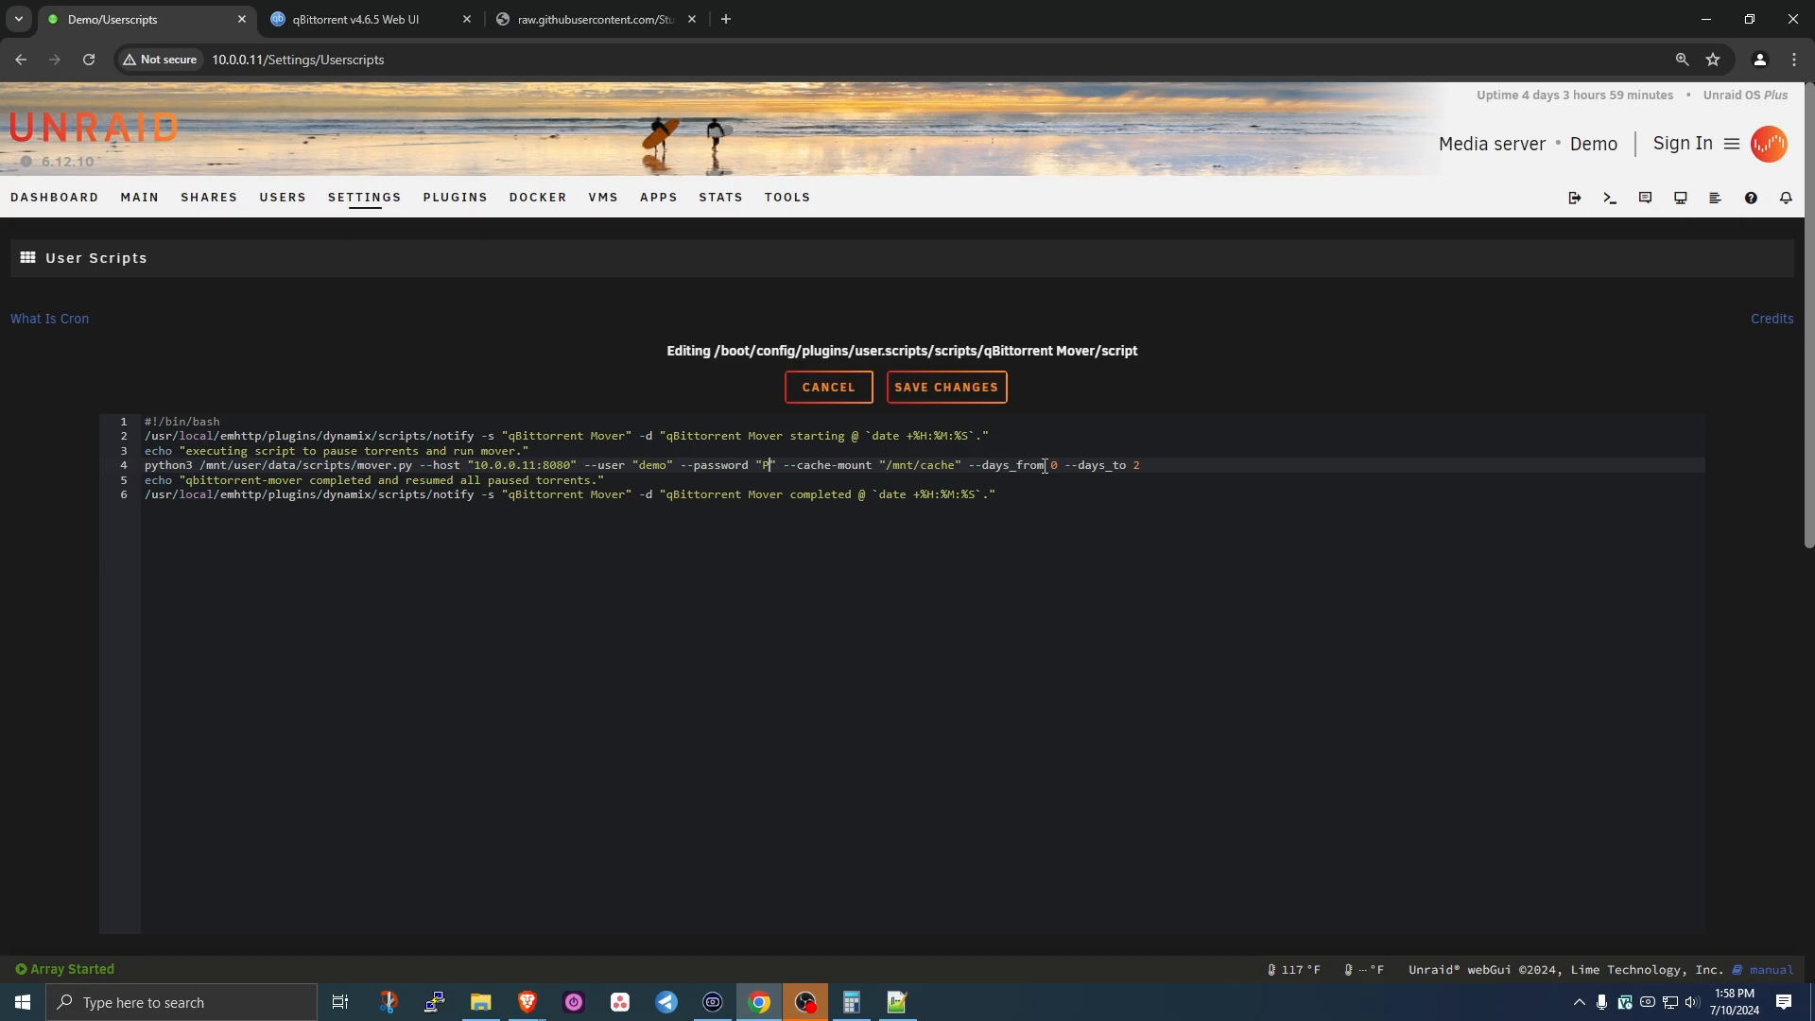
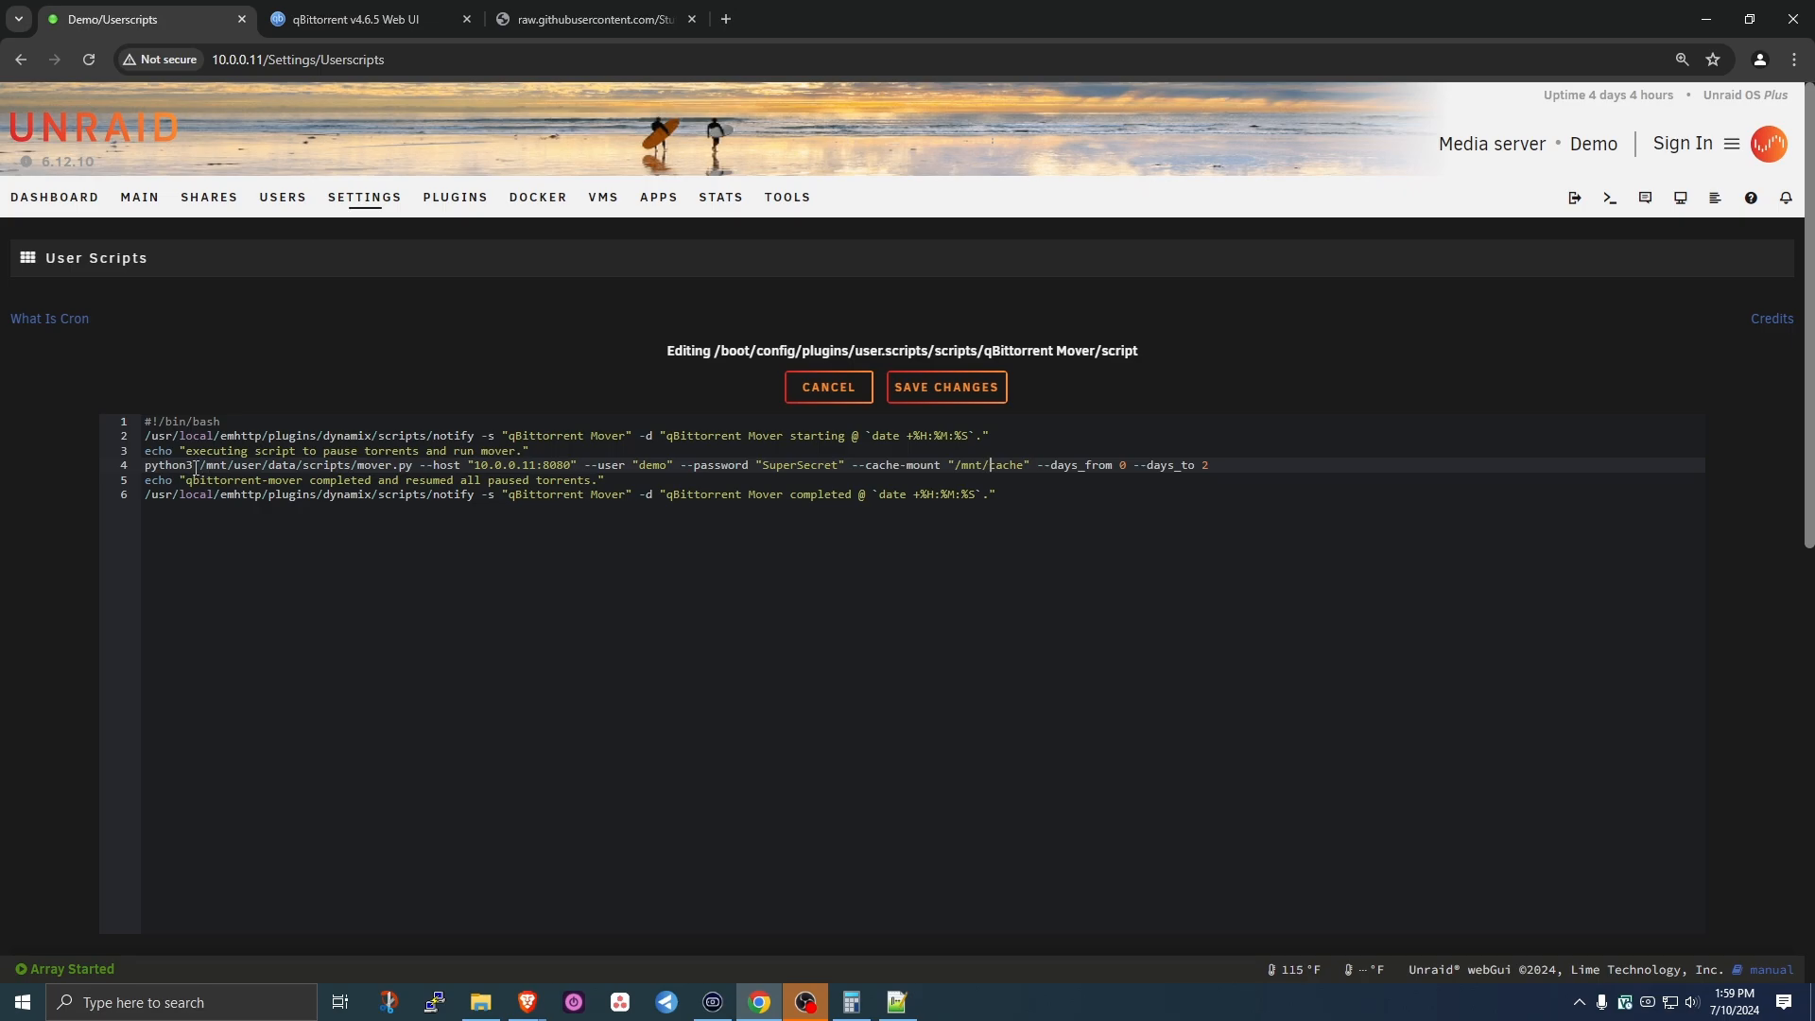
left_click_drag(195, 467, 414, 478)
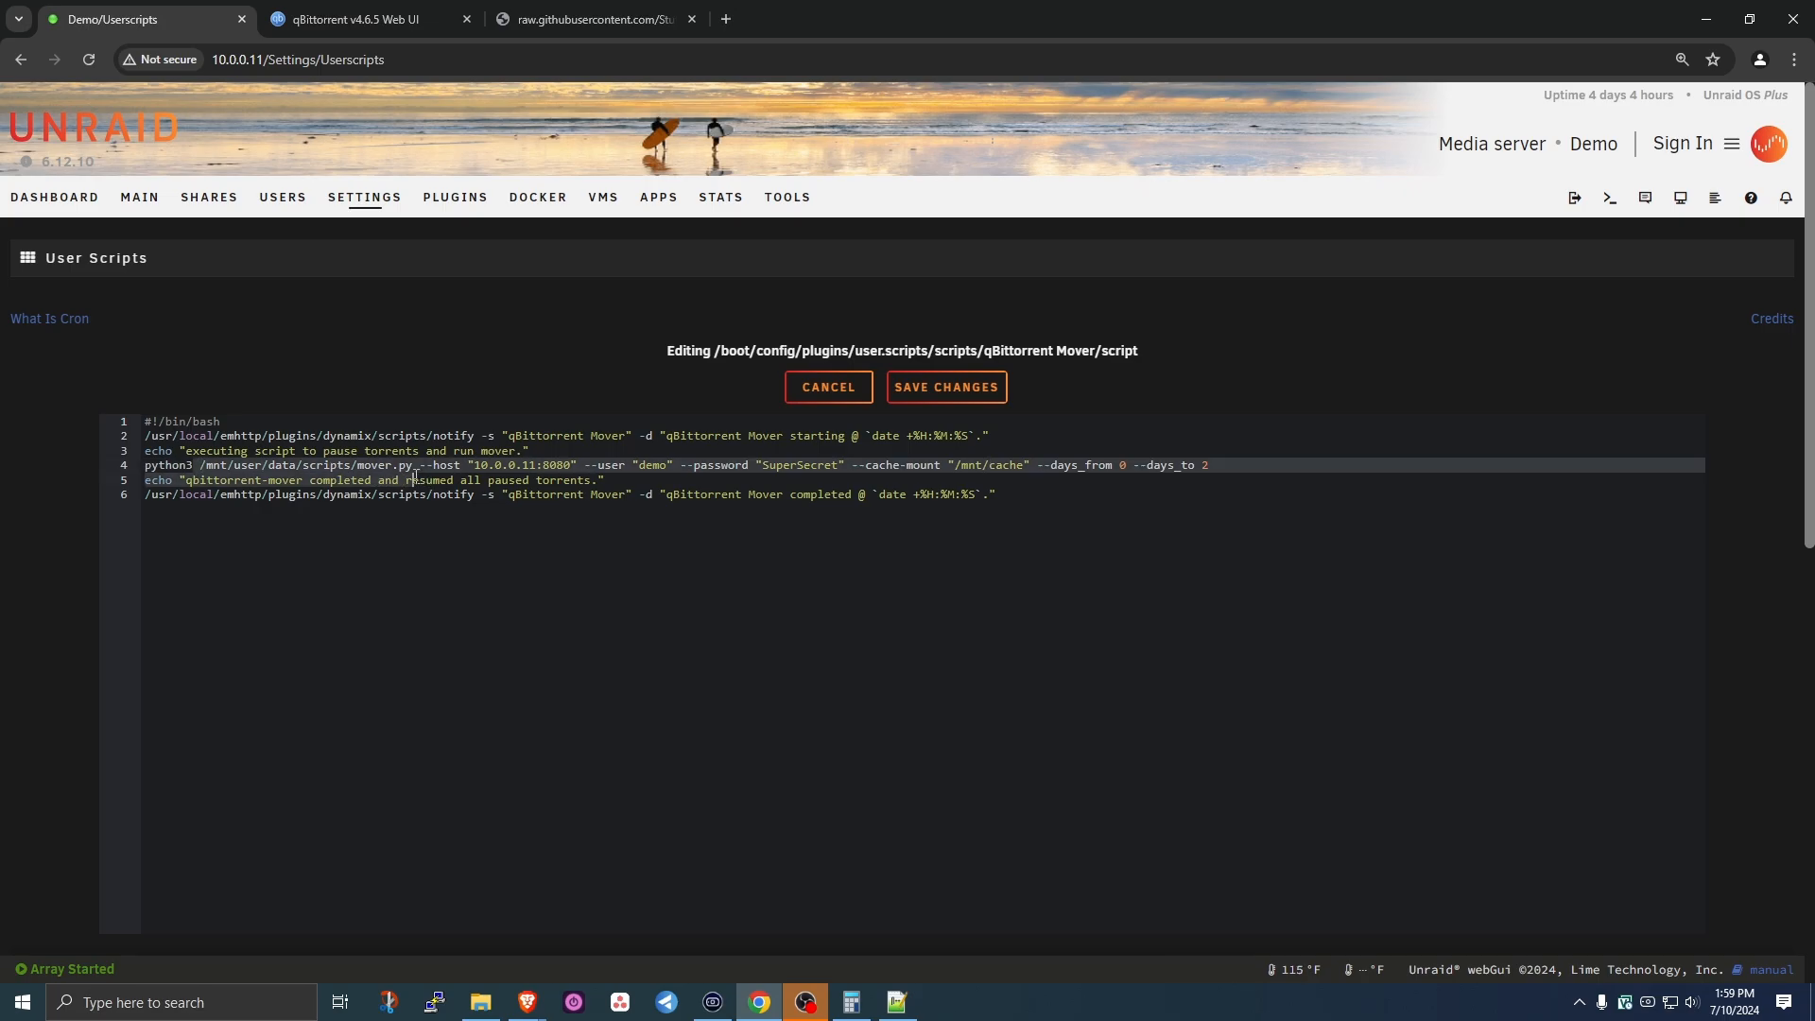
left_click(215, 466)
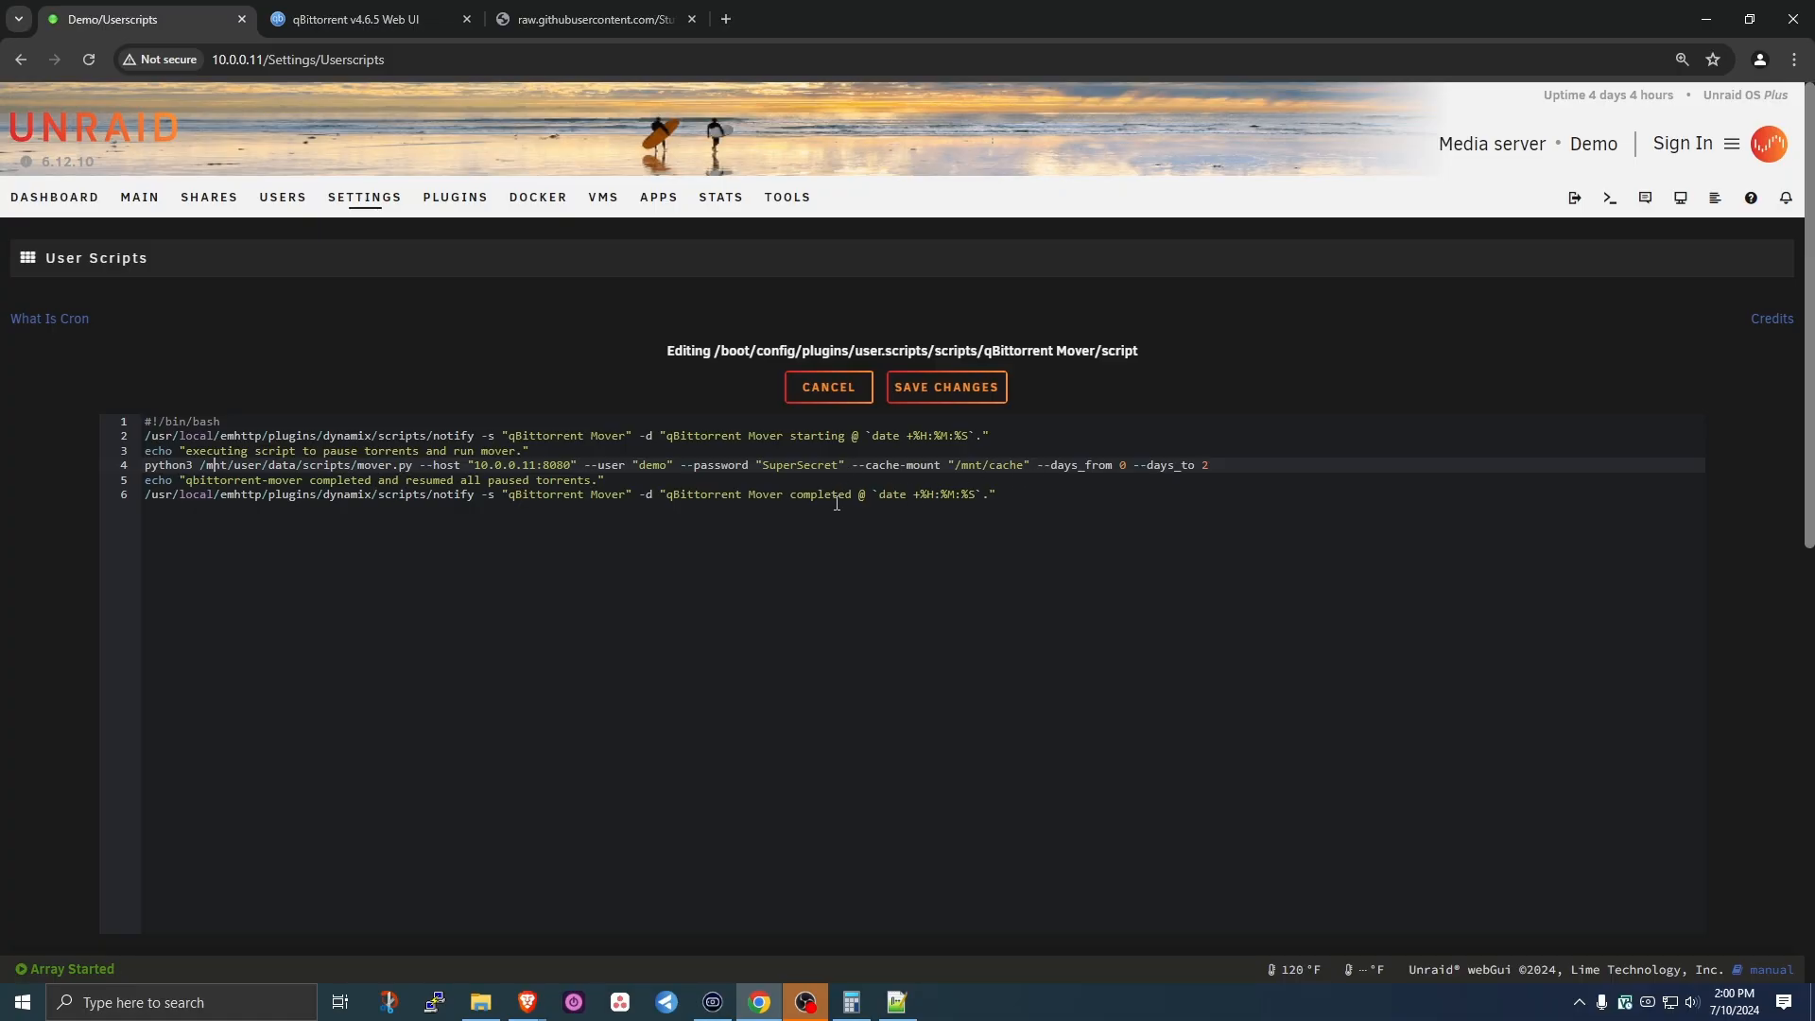
left_click(941, 389)
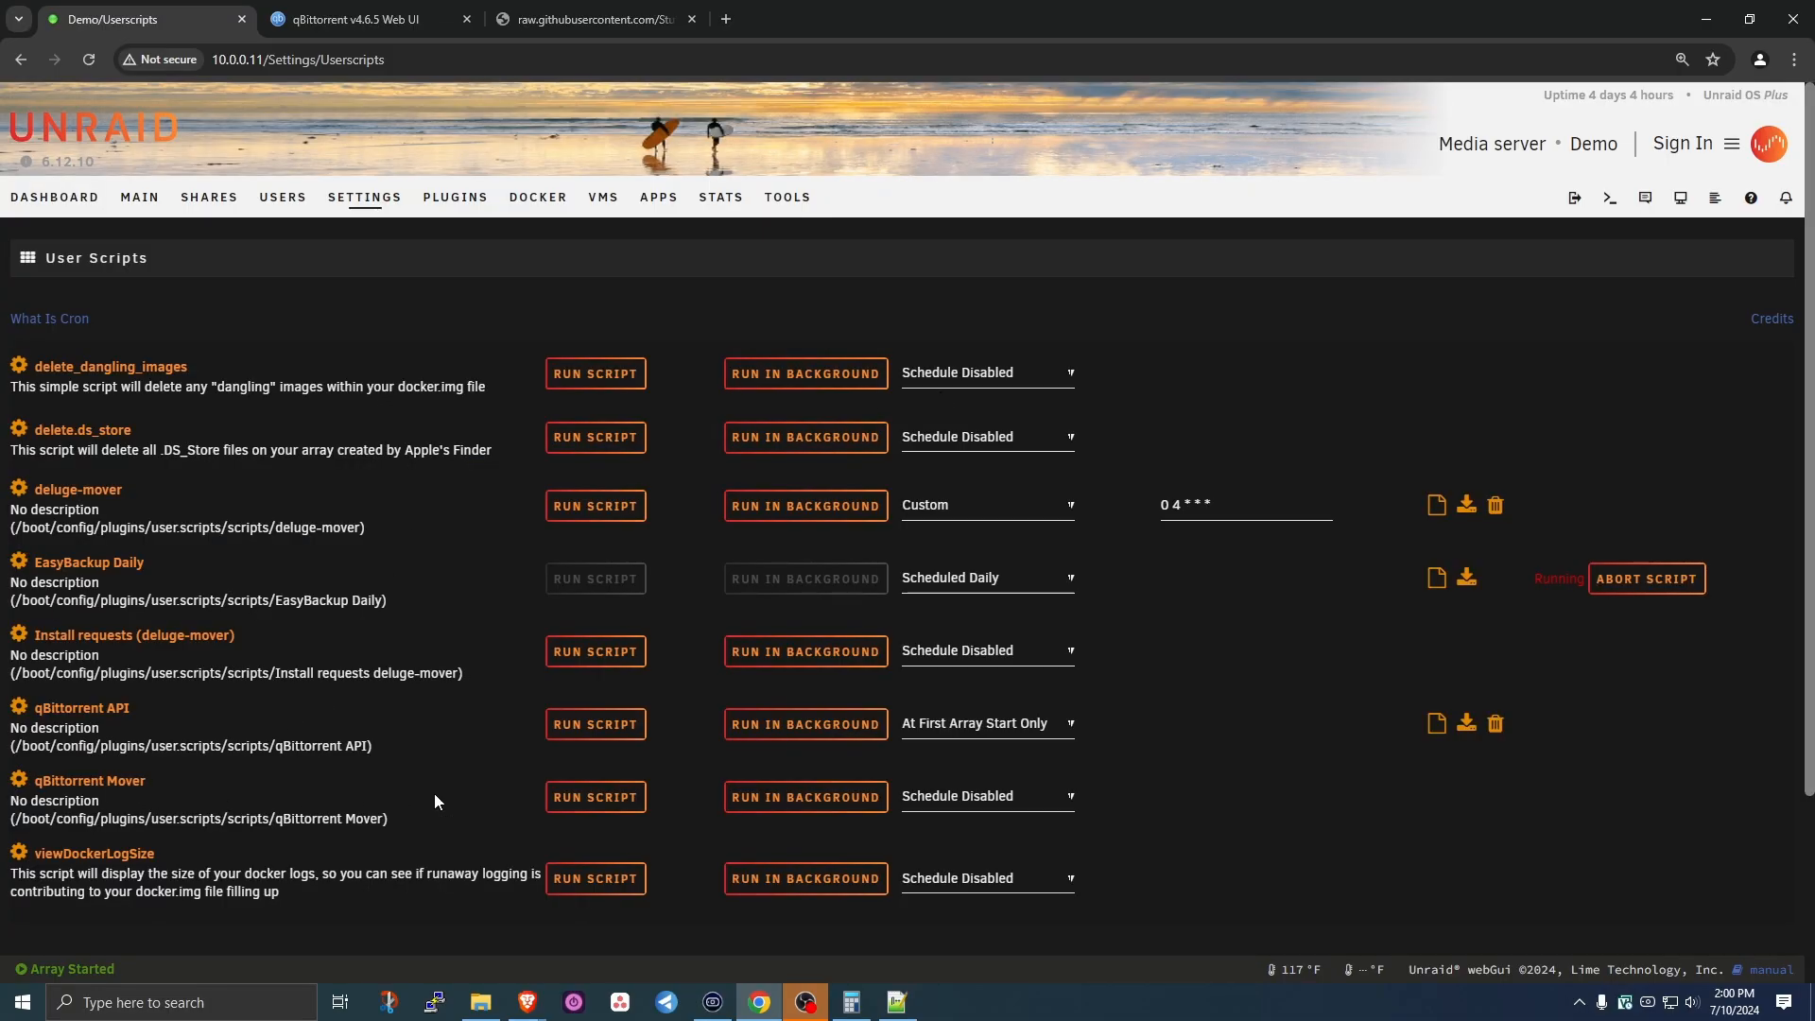
- Give the qBittorrent Mover script a Custom cron schedule of 0 4 * * * and apply it
left_click(1019, 800)
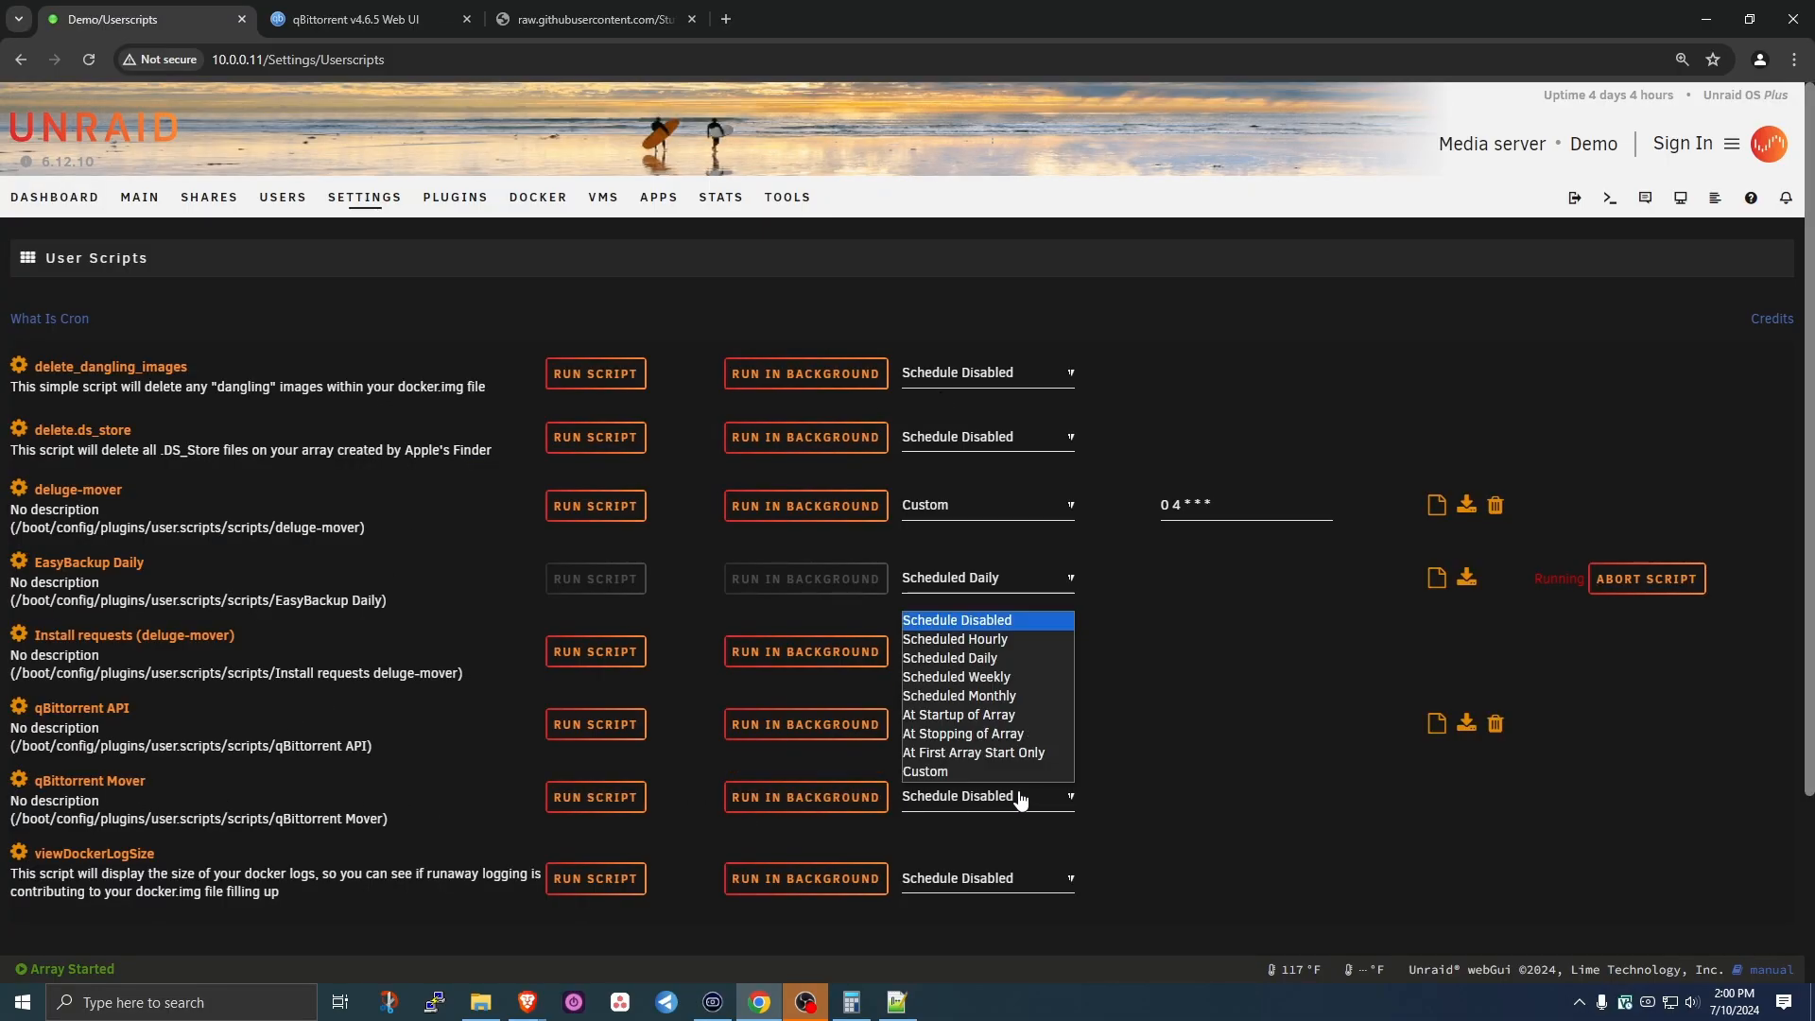
left_click(955, 770)
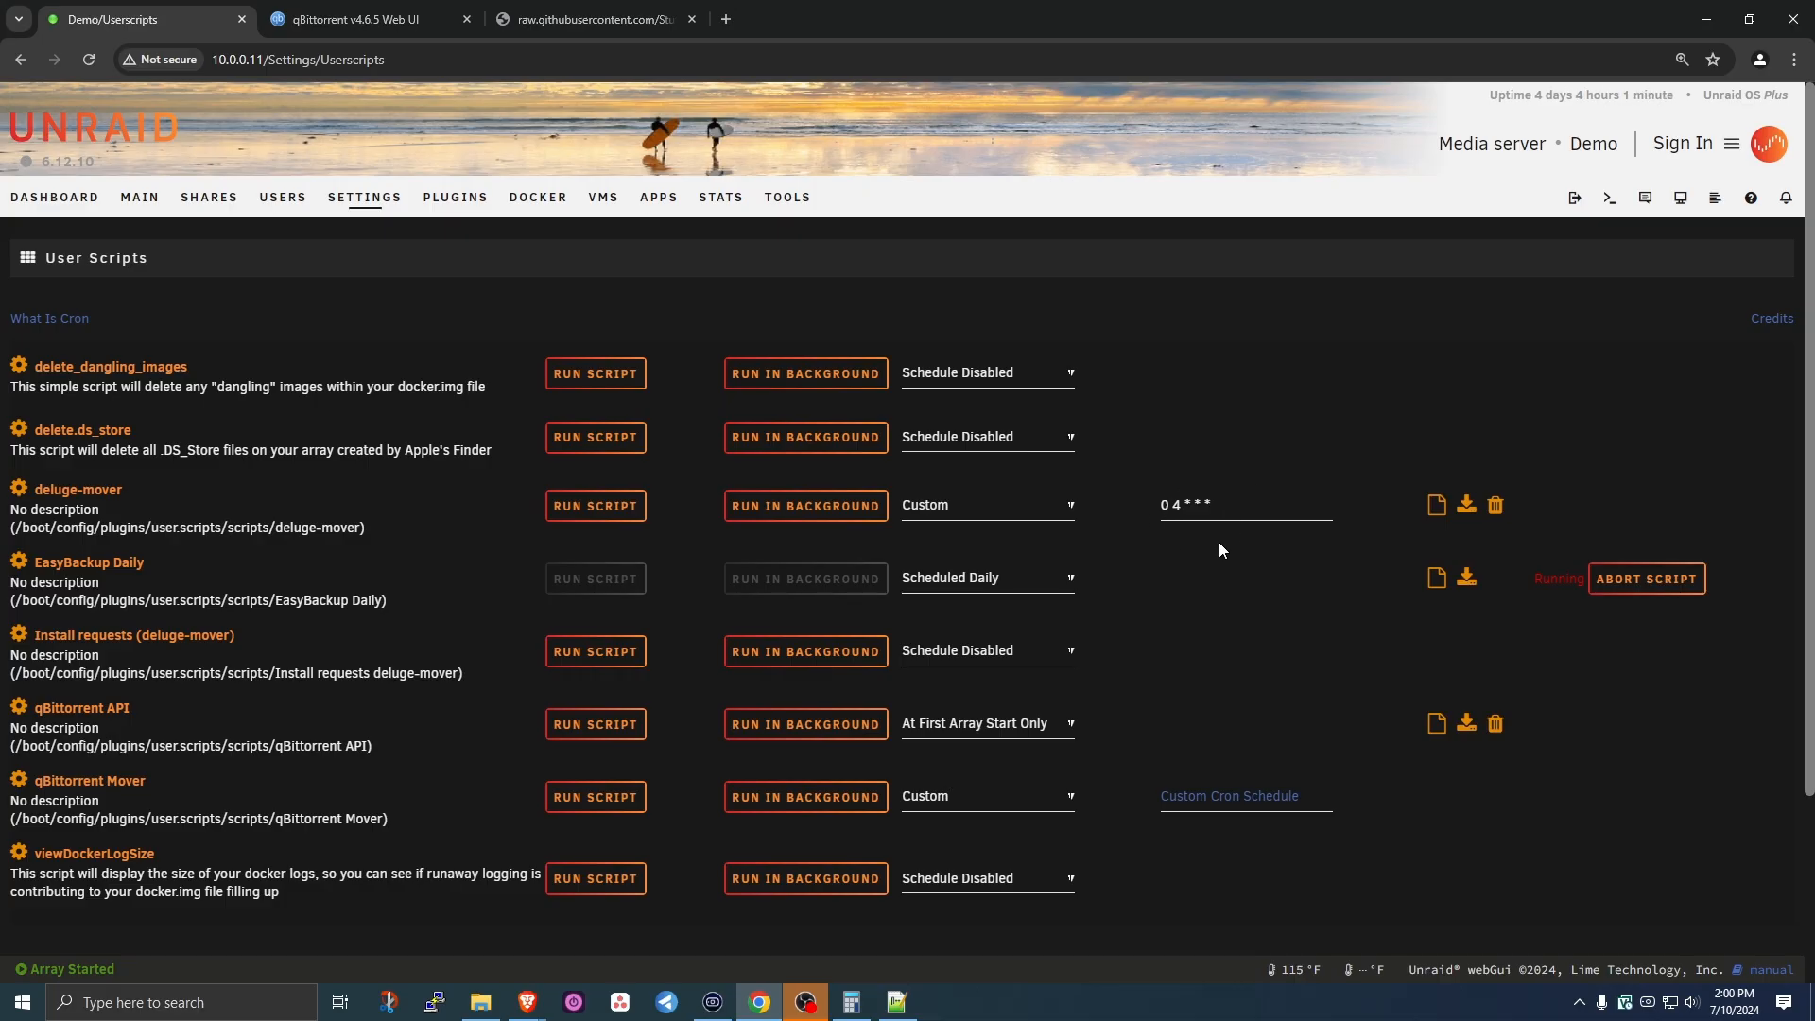
left_click(1245, 790)
type("0 4")
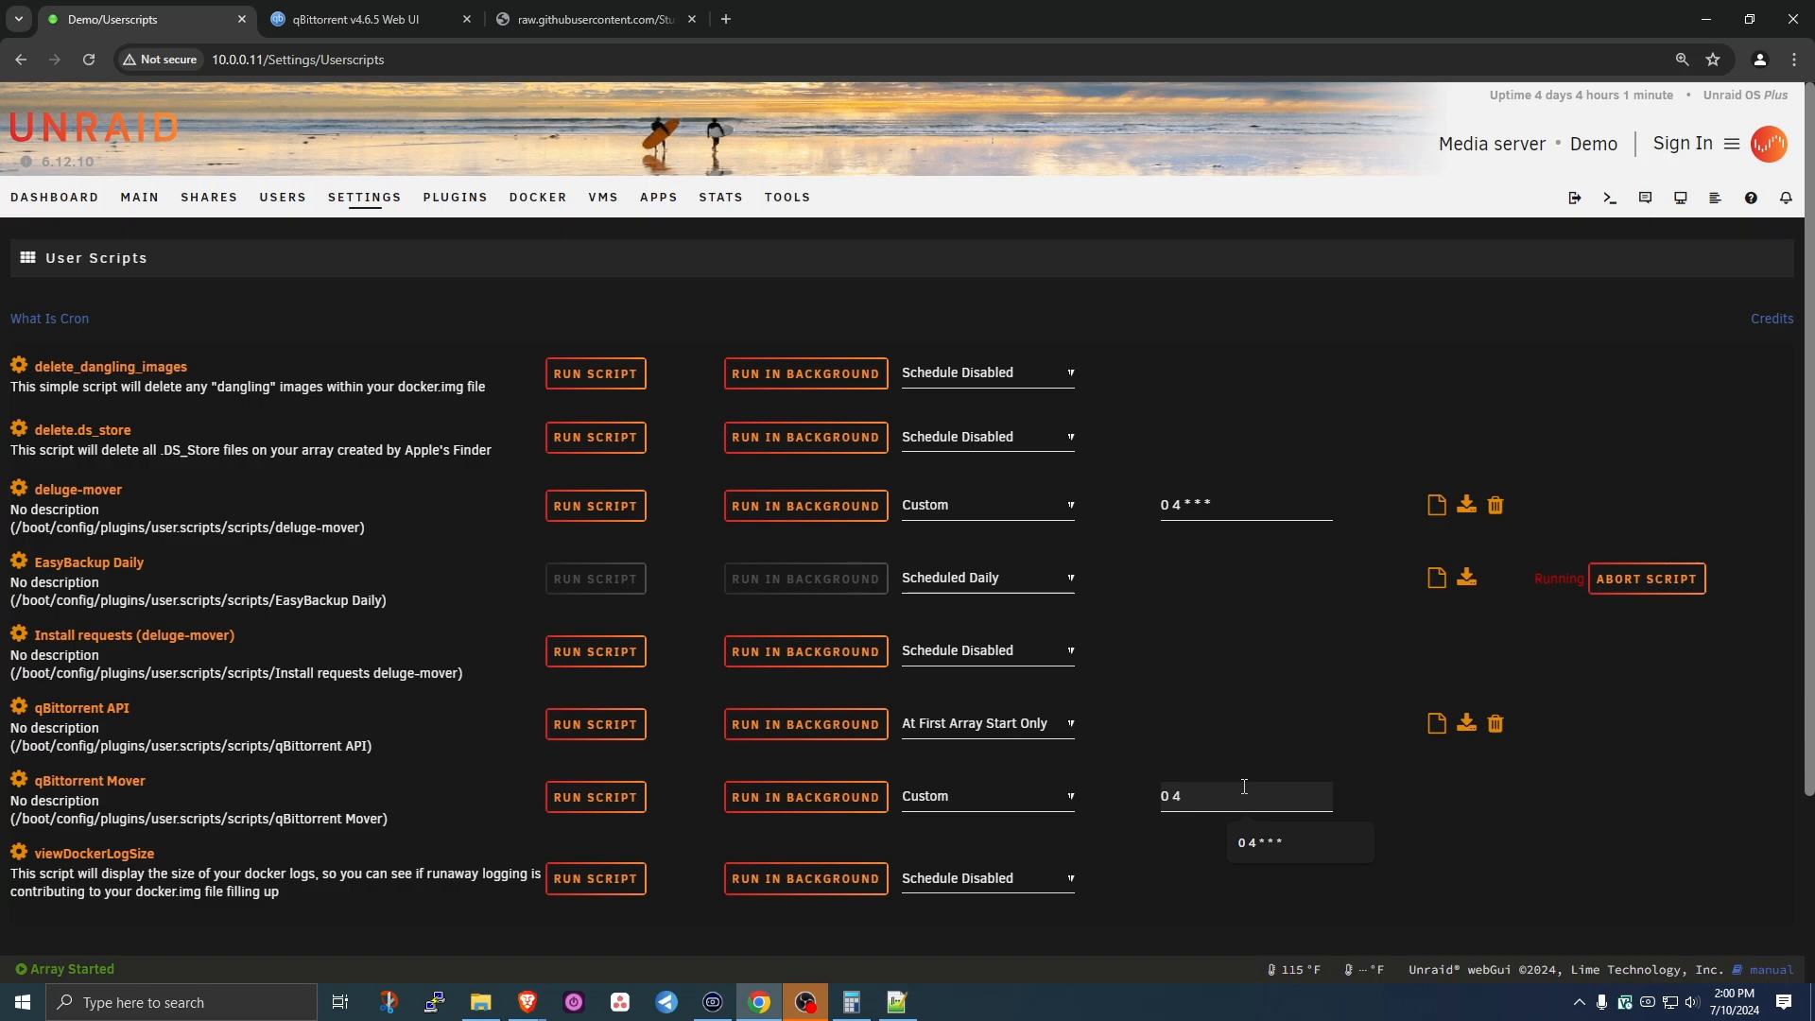
type(" * * *")
scroll(321, 766, "down", 3)
left_click(64, 809)
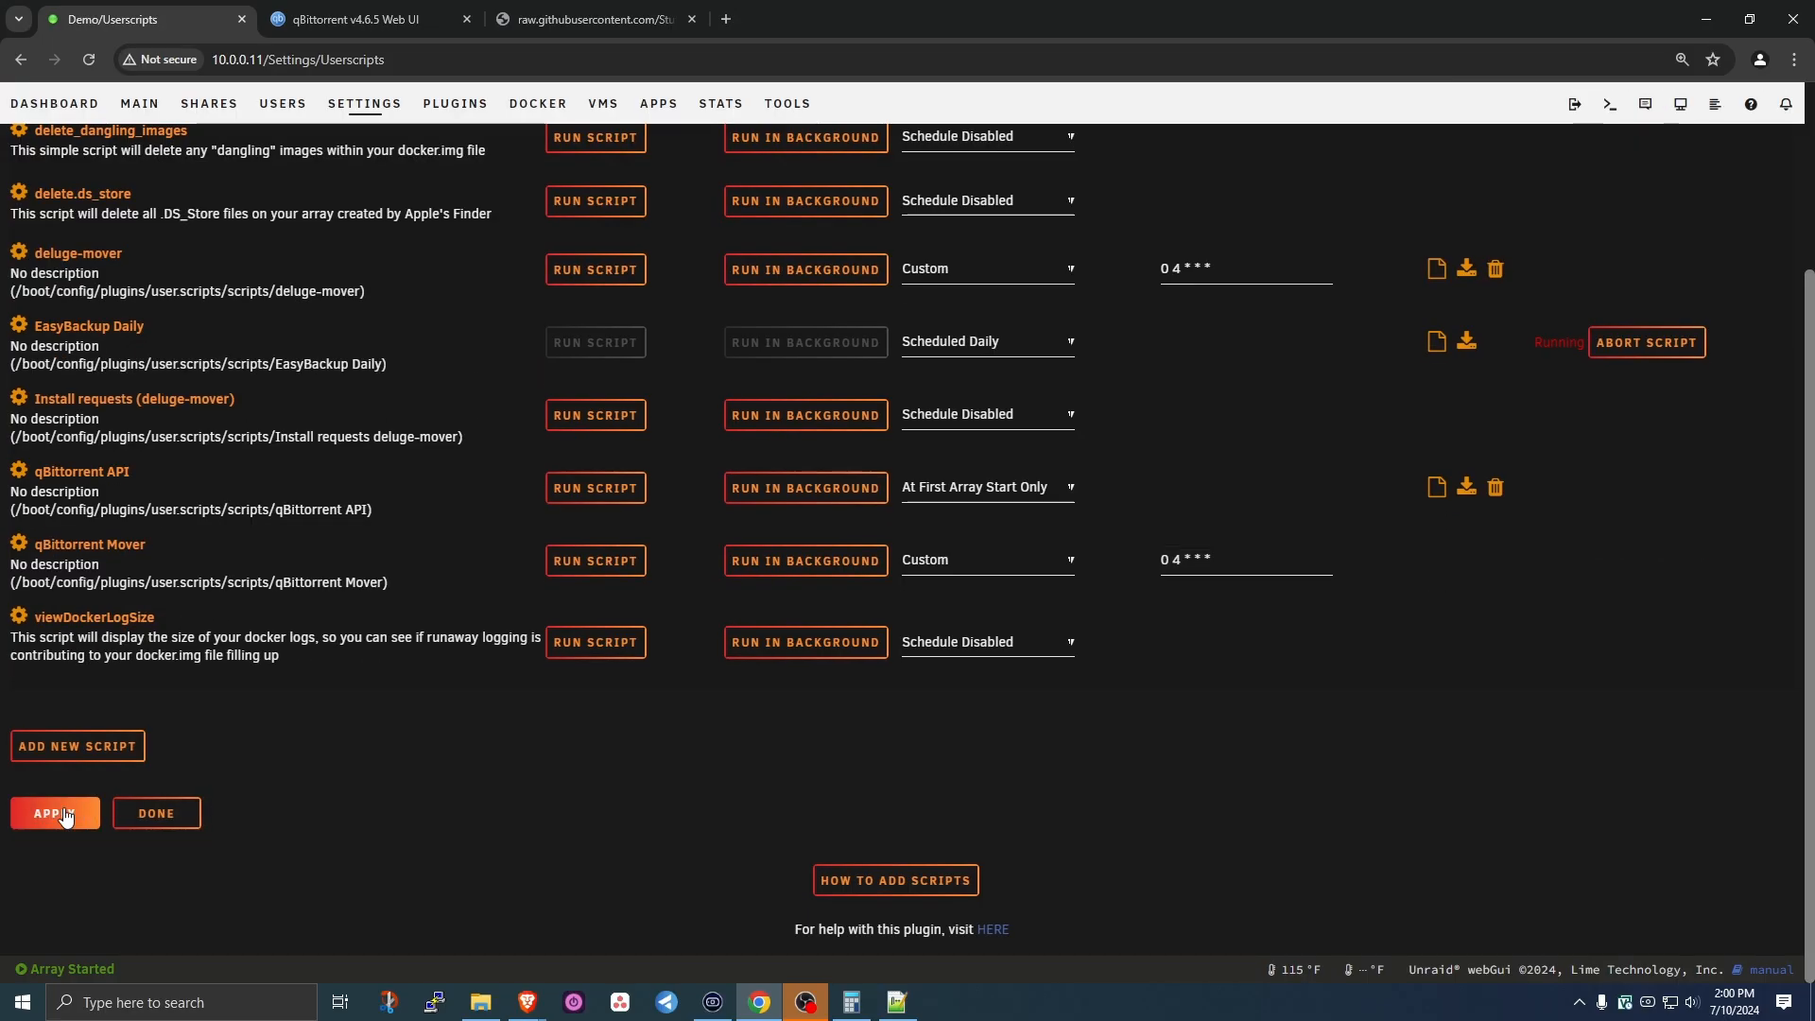
left_click(161, 833)
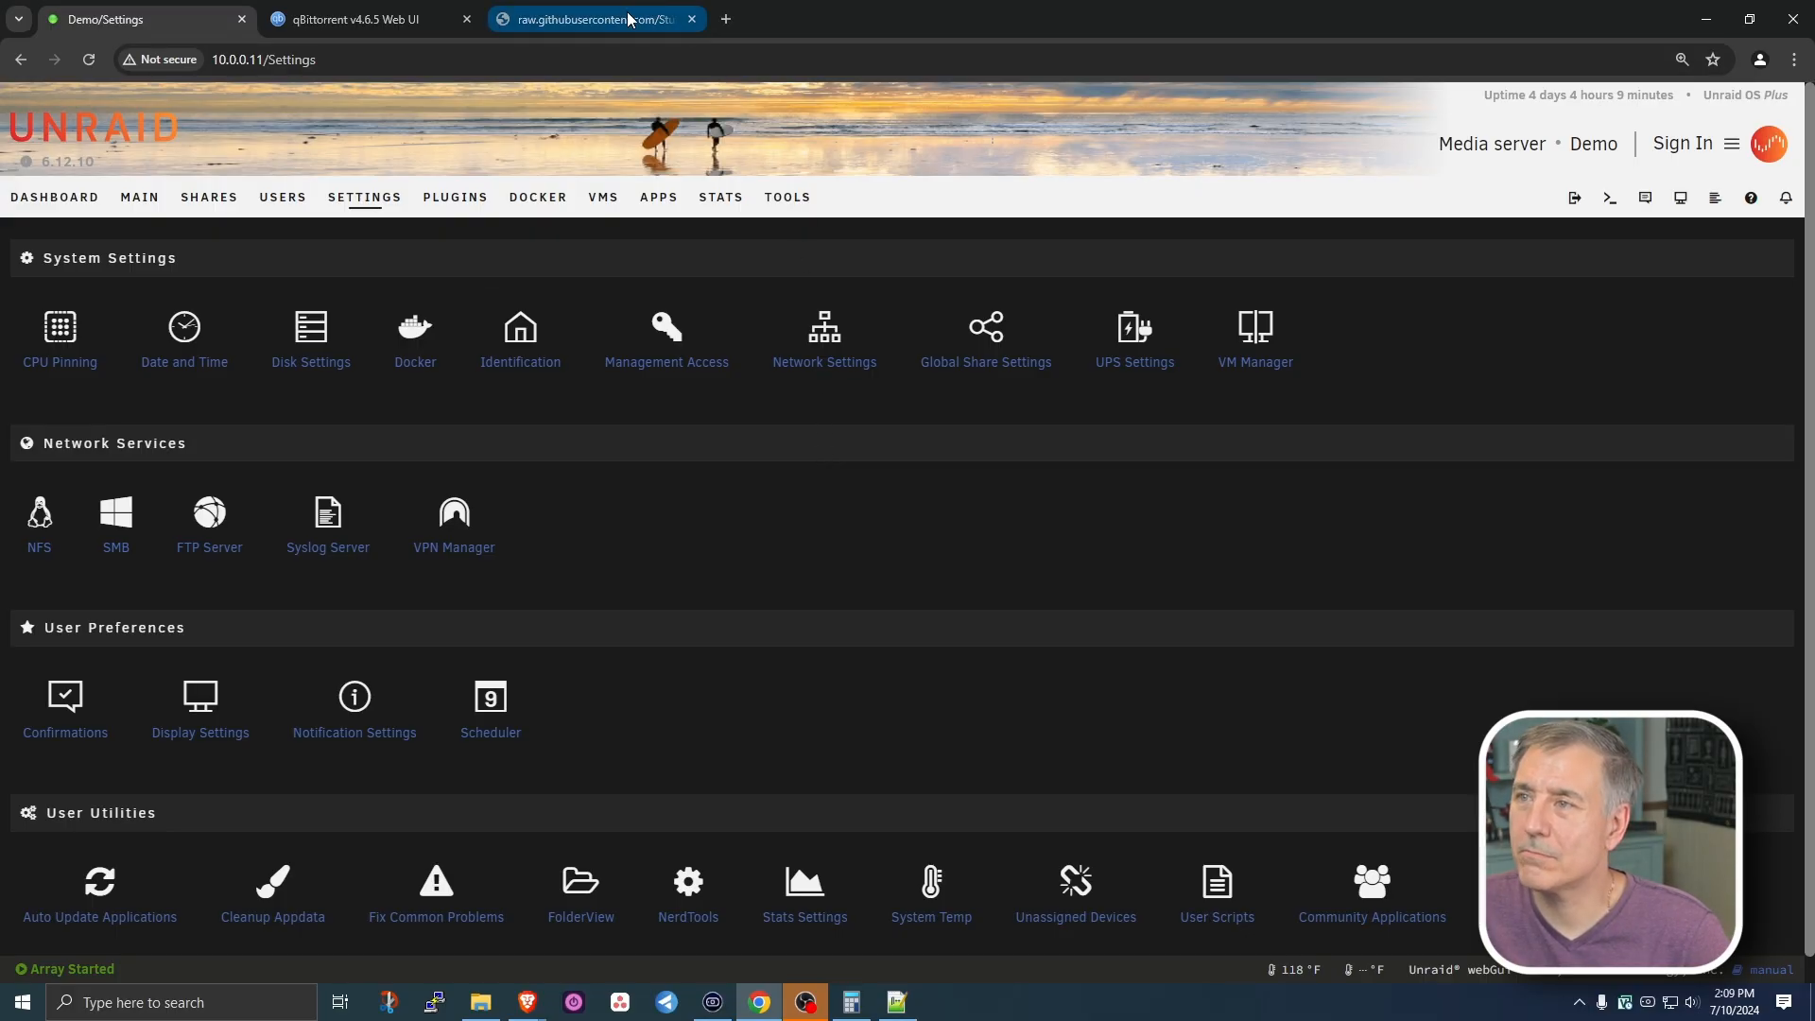
- Load ipleak.net in the browser tab
left_click(590, 17)
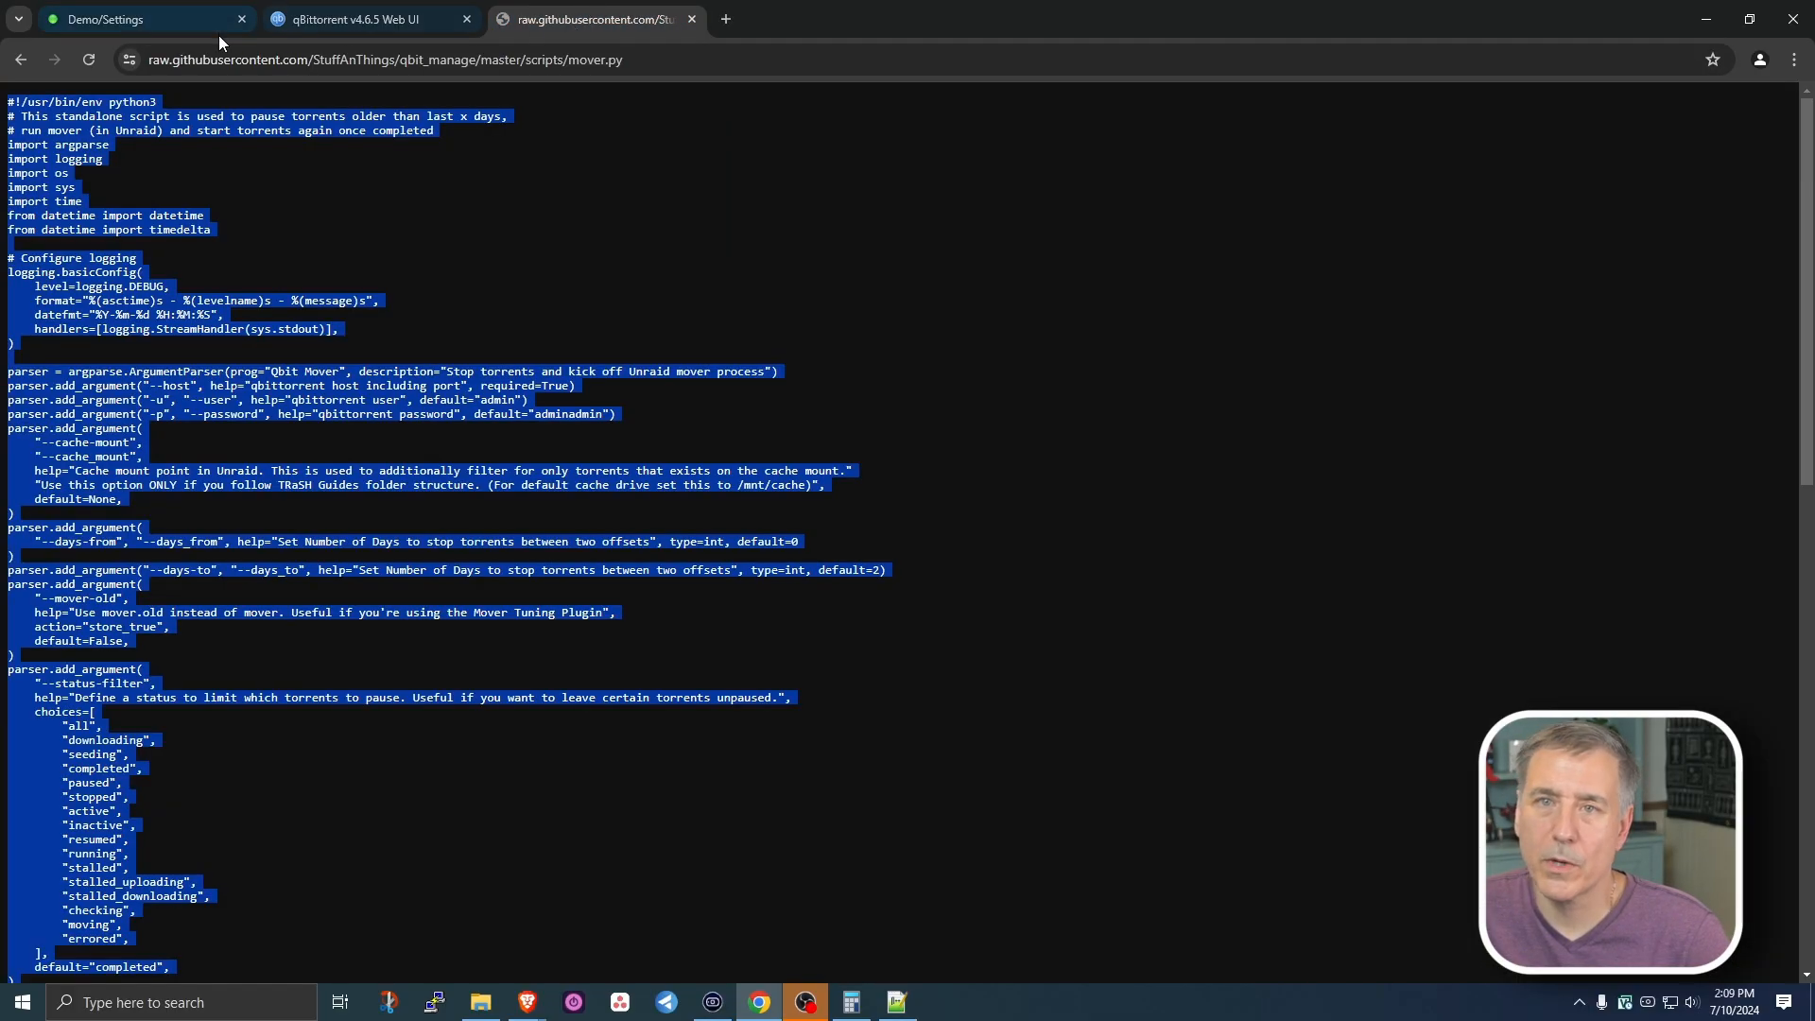
left_click(756, 54)
type("ip")
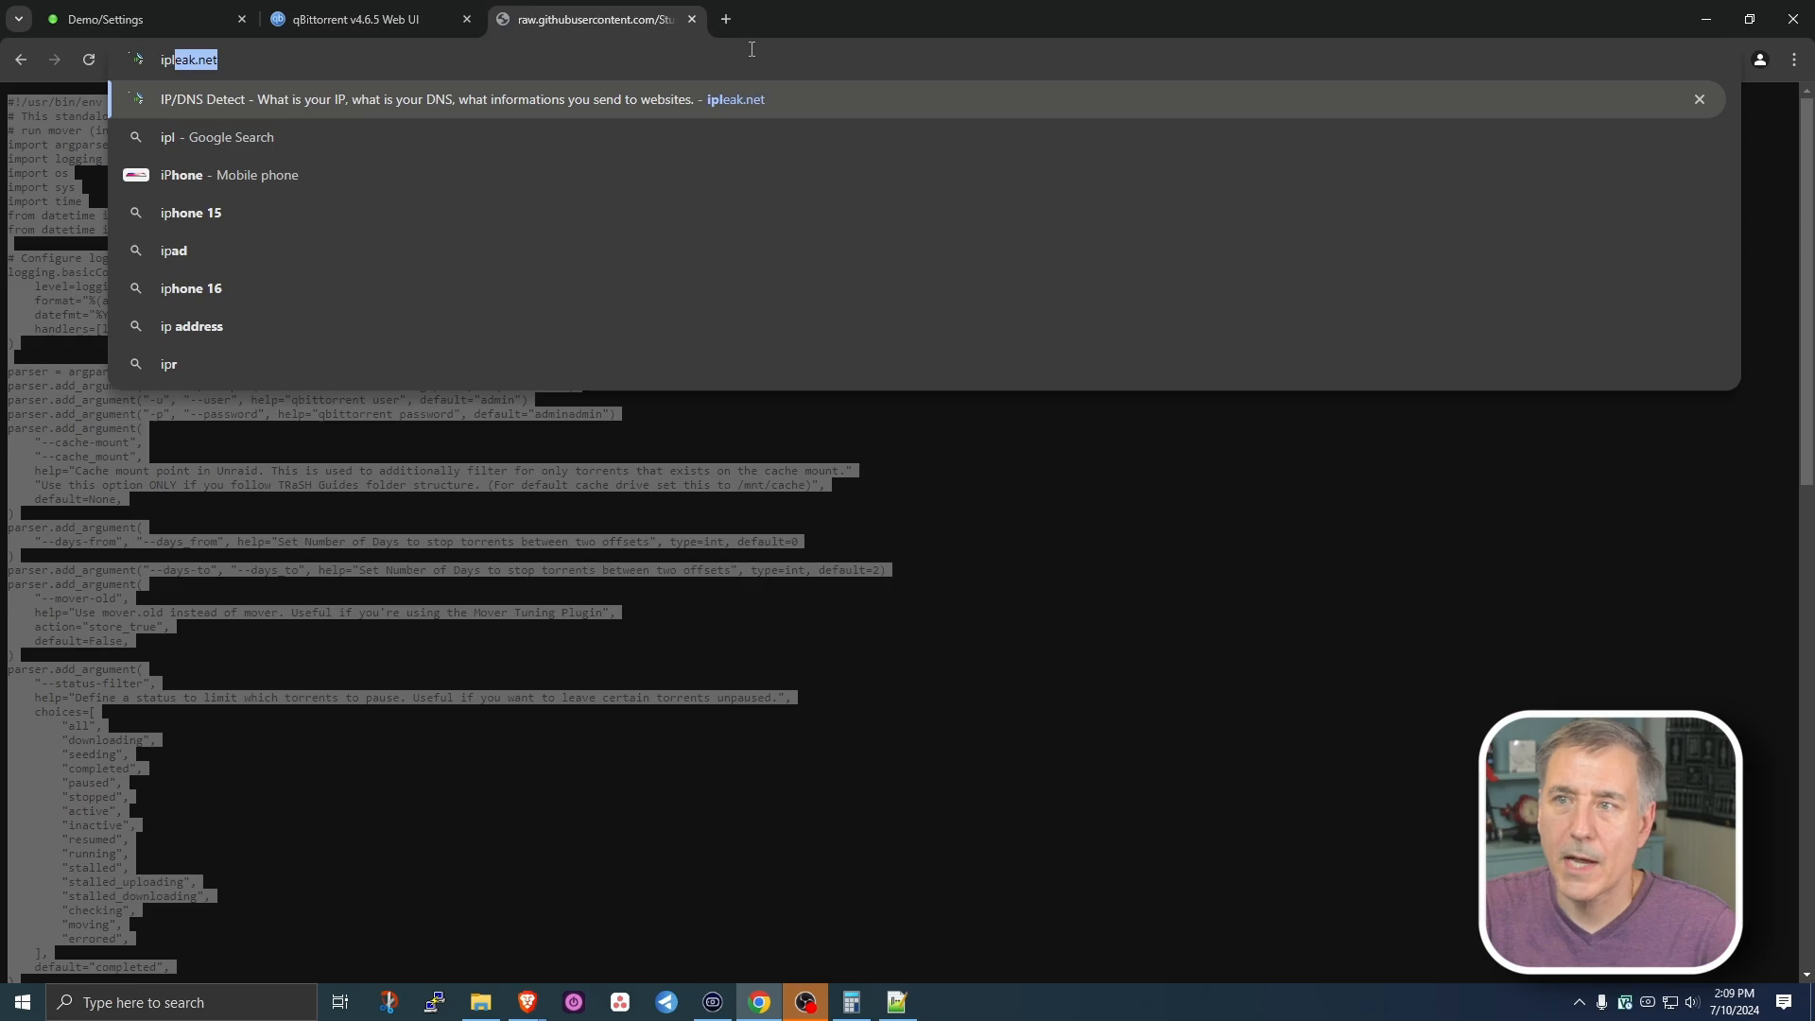
type("leak.net")
key("Return")
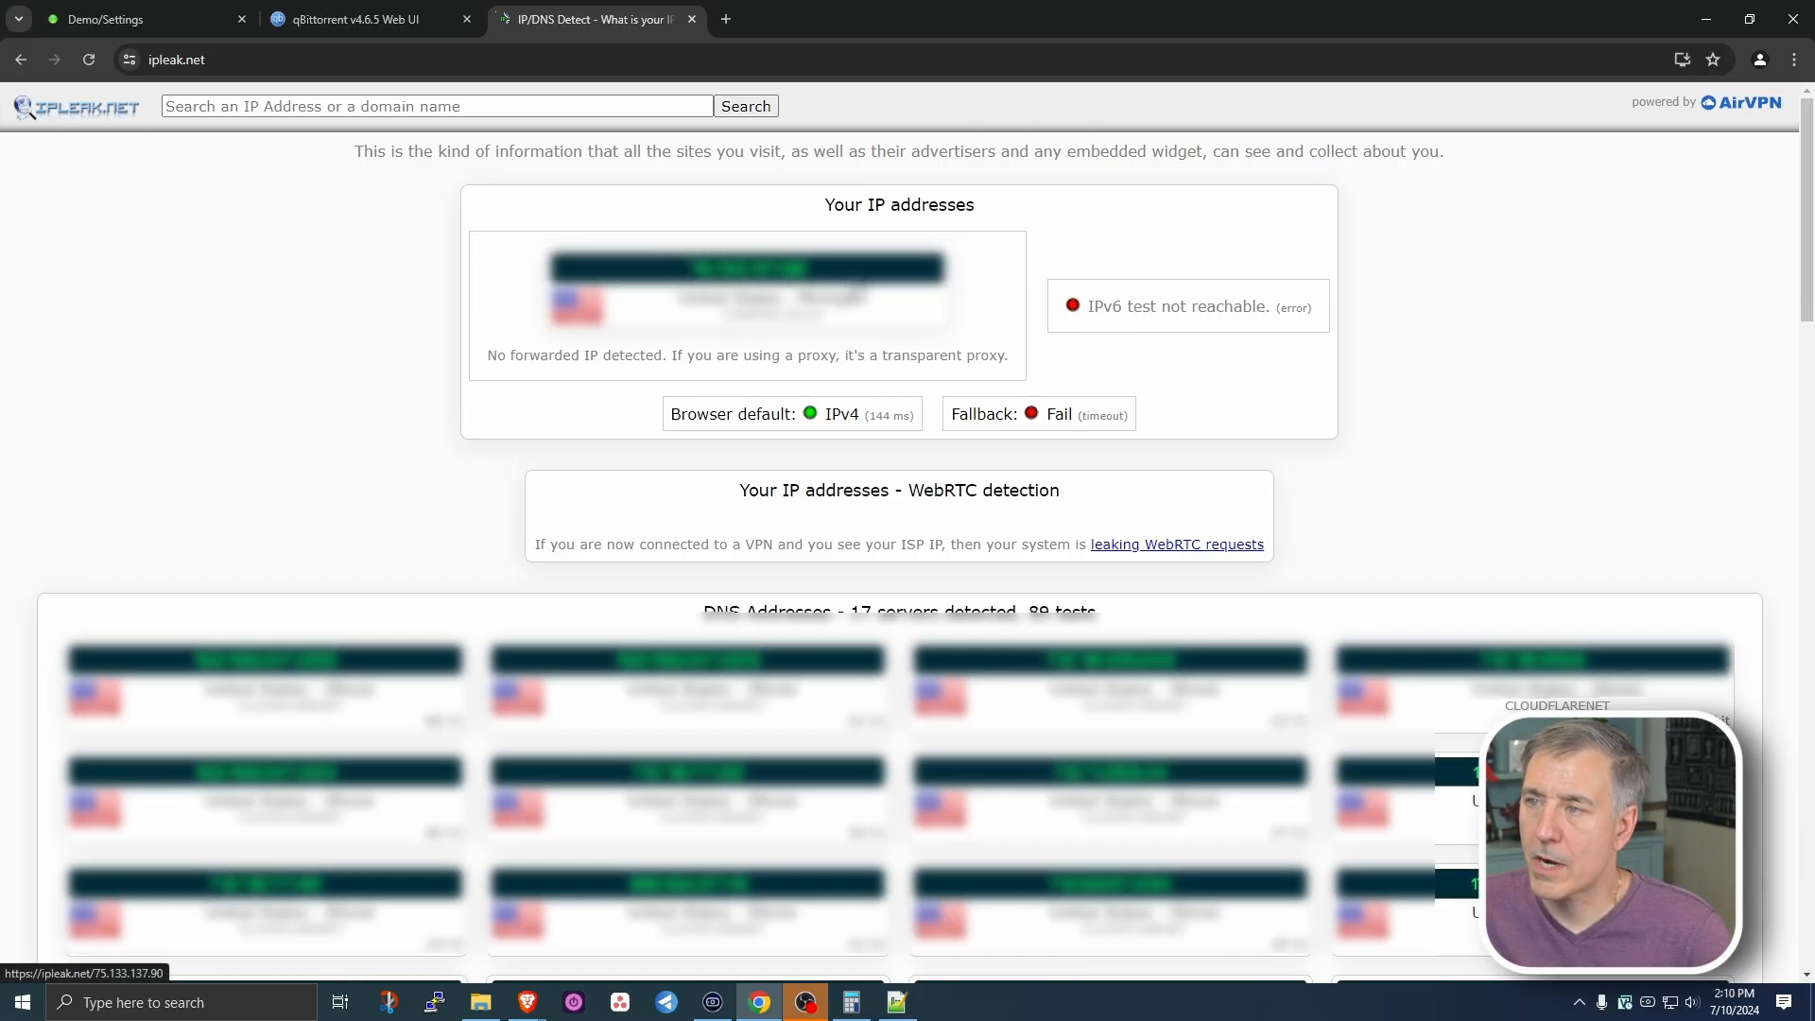
- Activate ipleak.net's Torrent Address detection and copy its magnet link
left_click(848, 280)
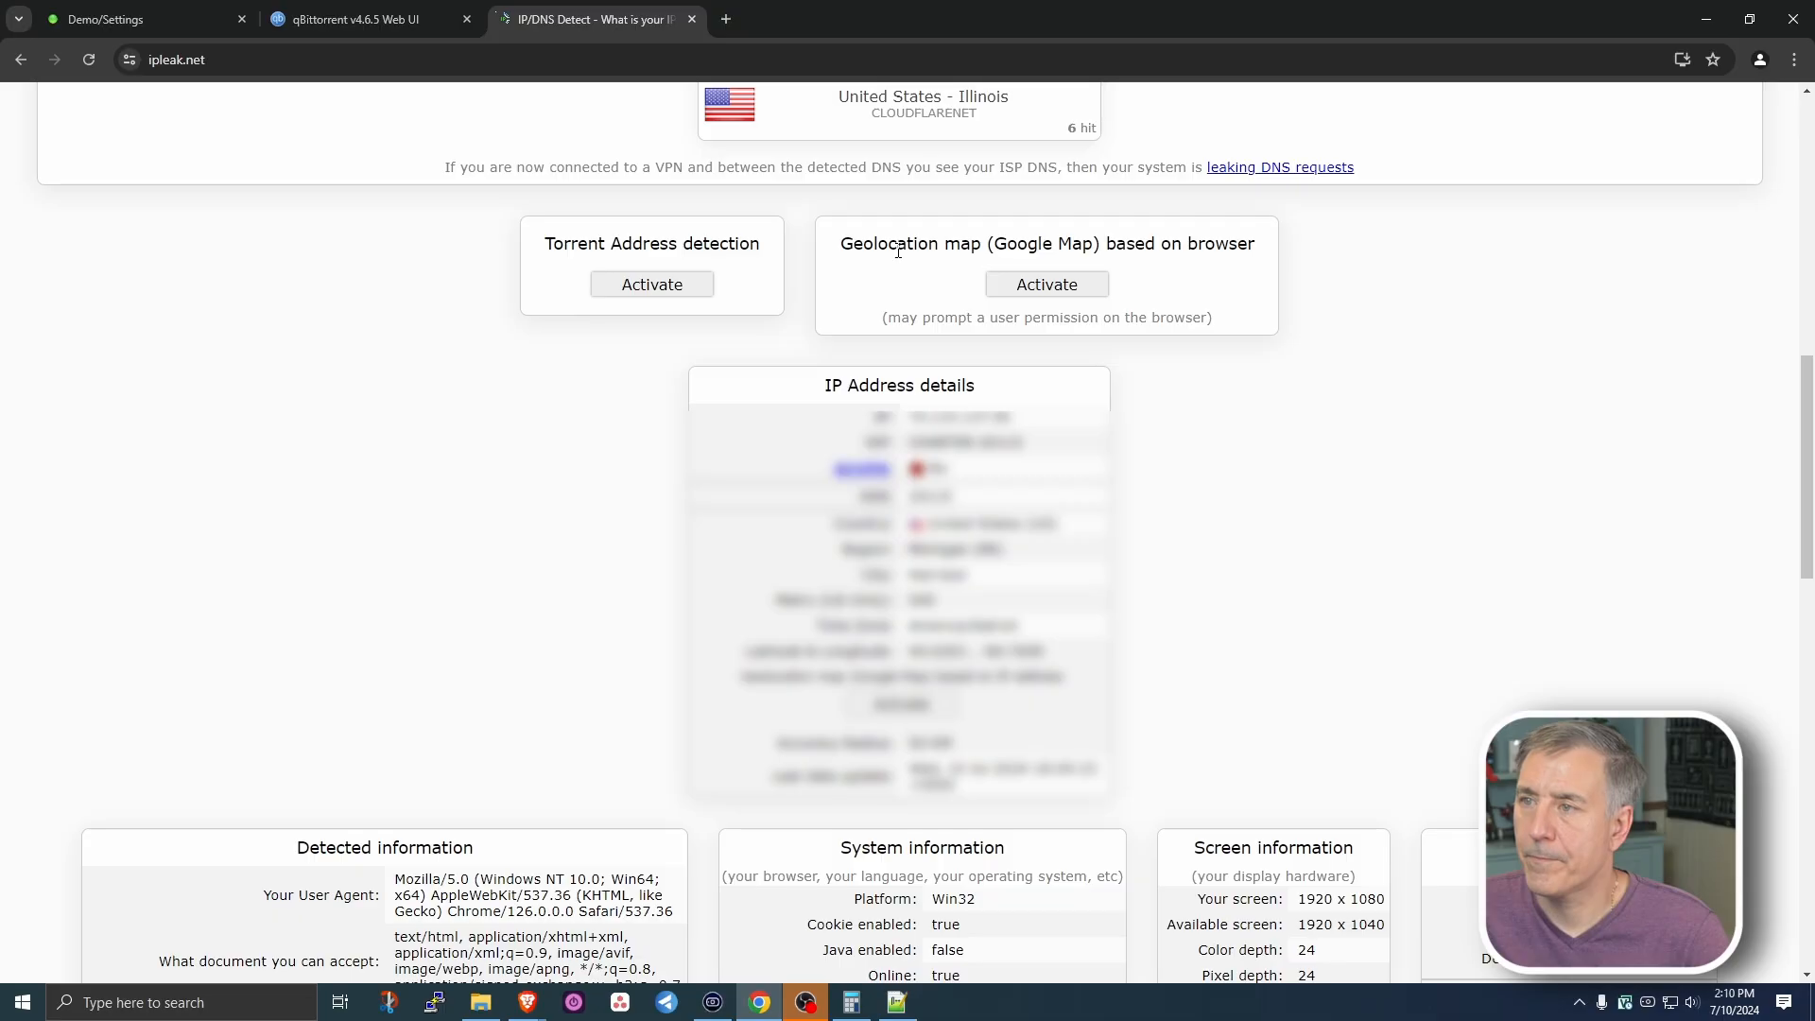
left_click(659, 293)
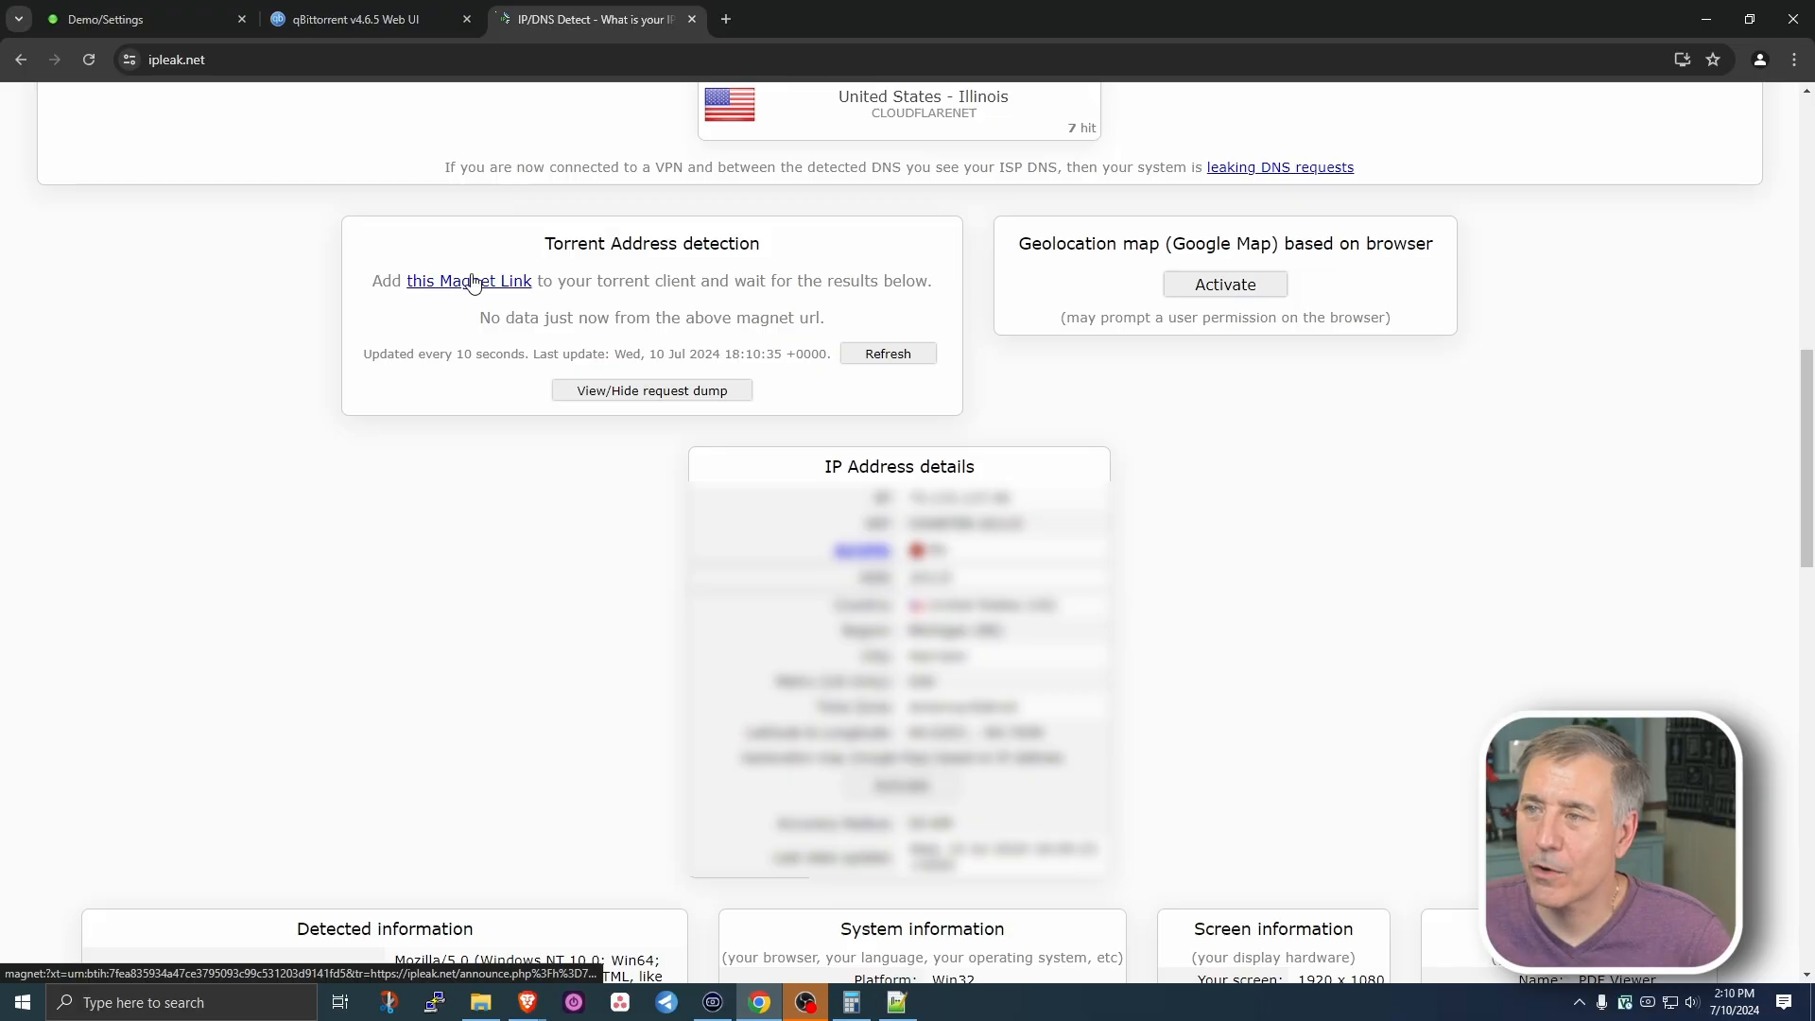
right_click(471, 281)
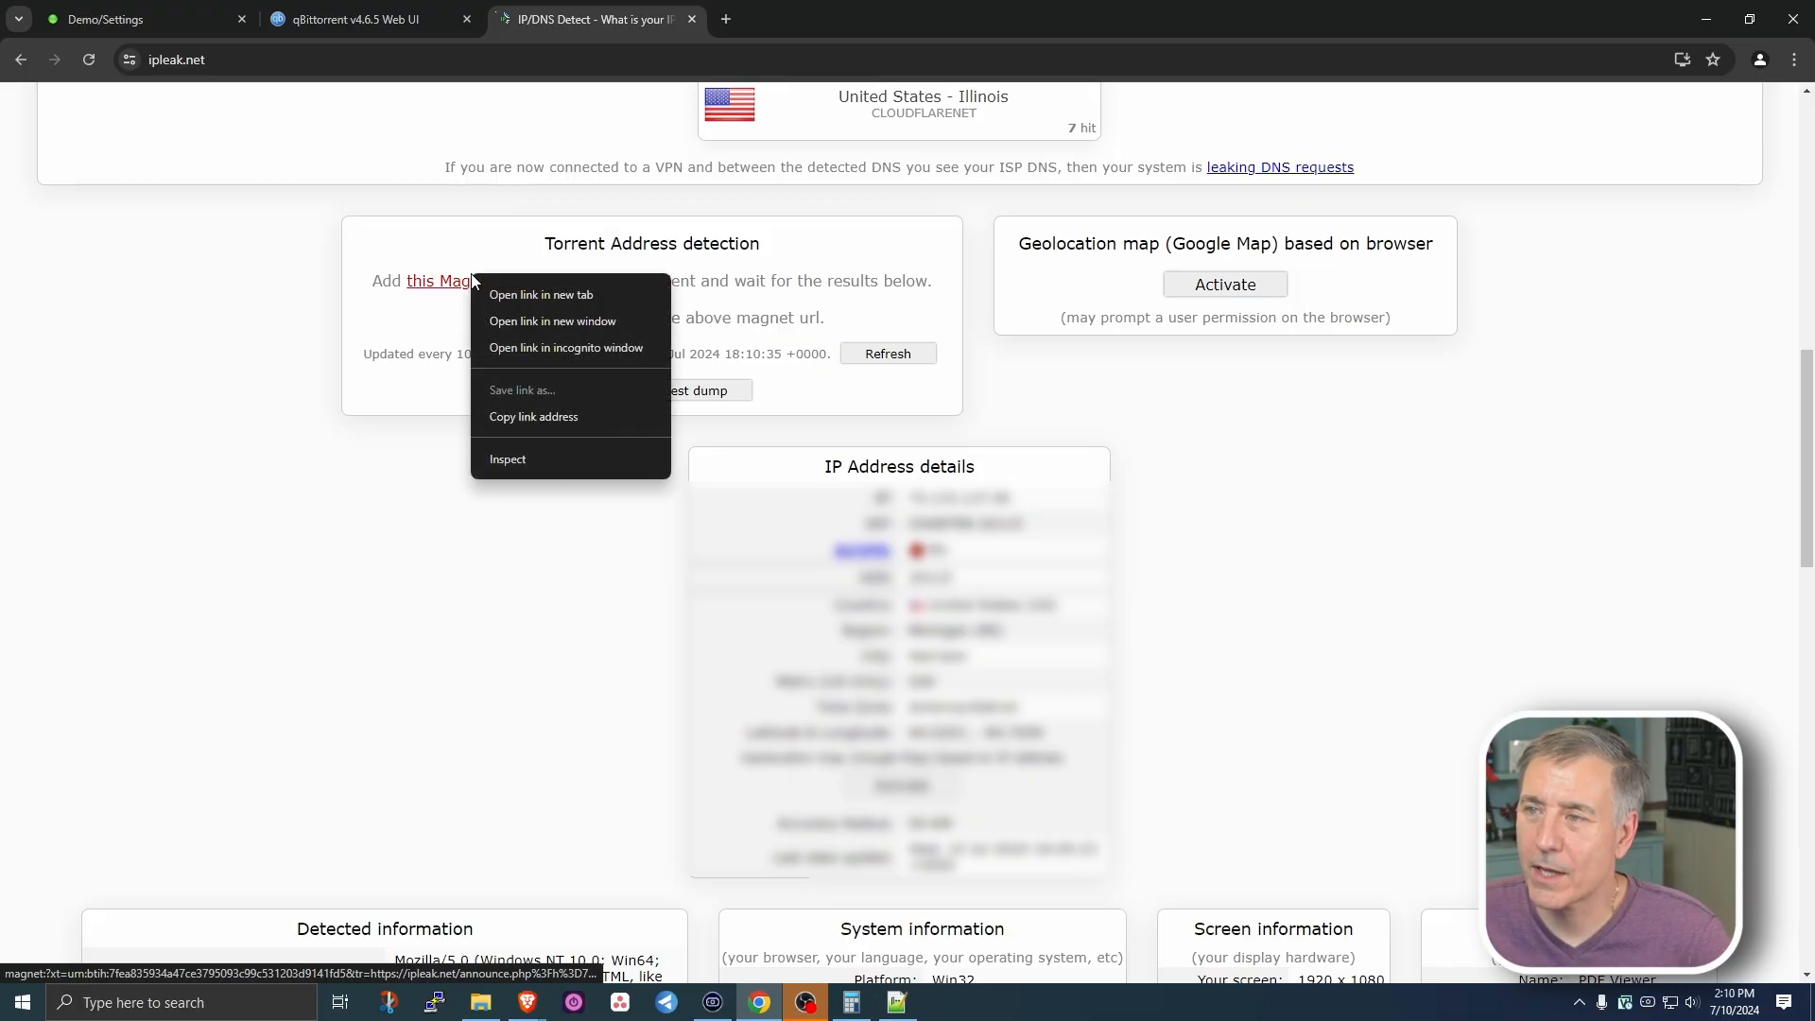
left_click(559, 418)
left_click(364, 19)
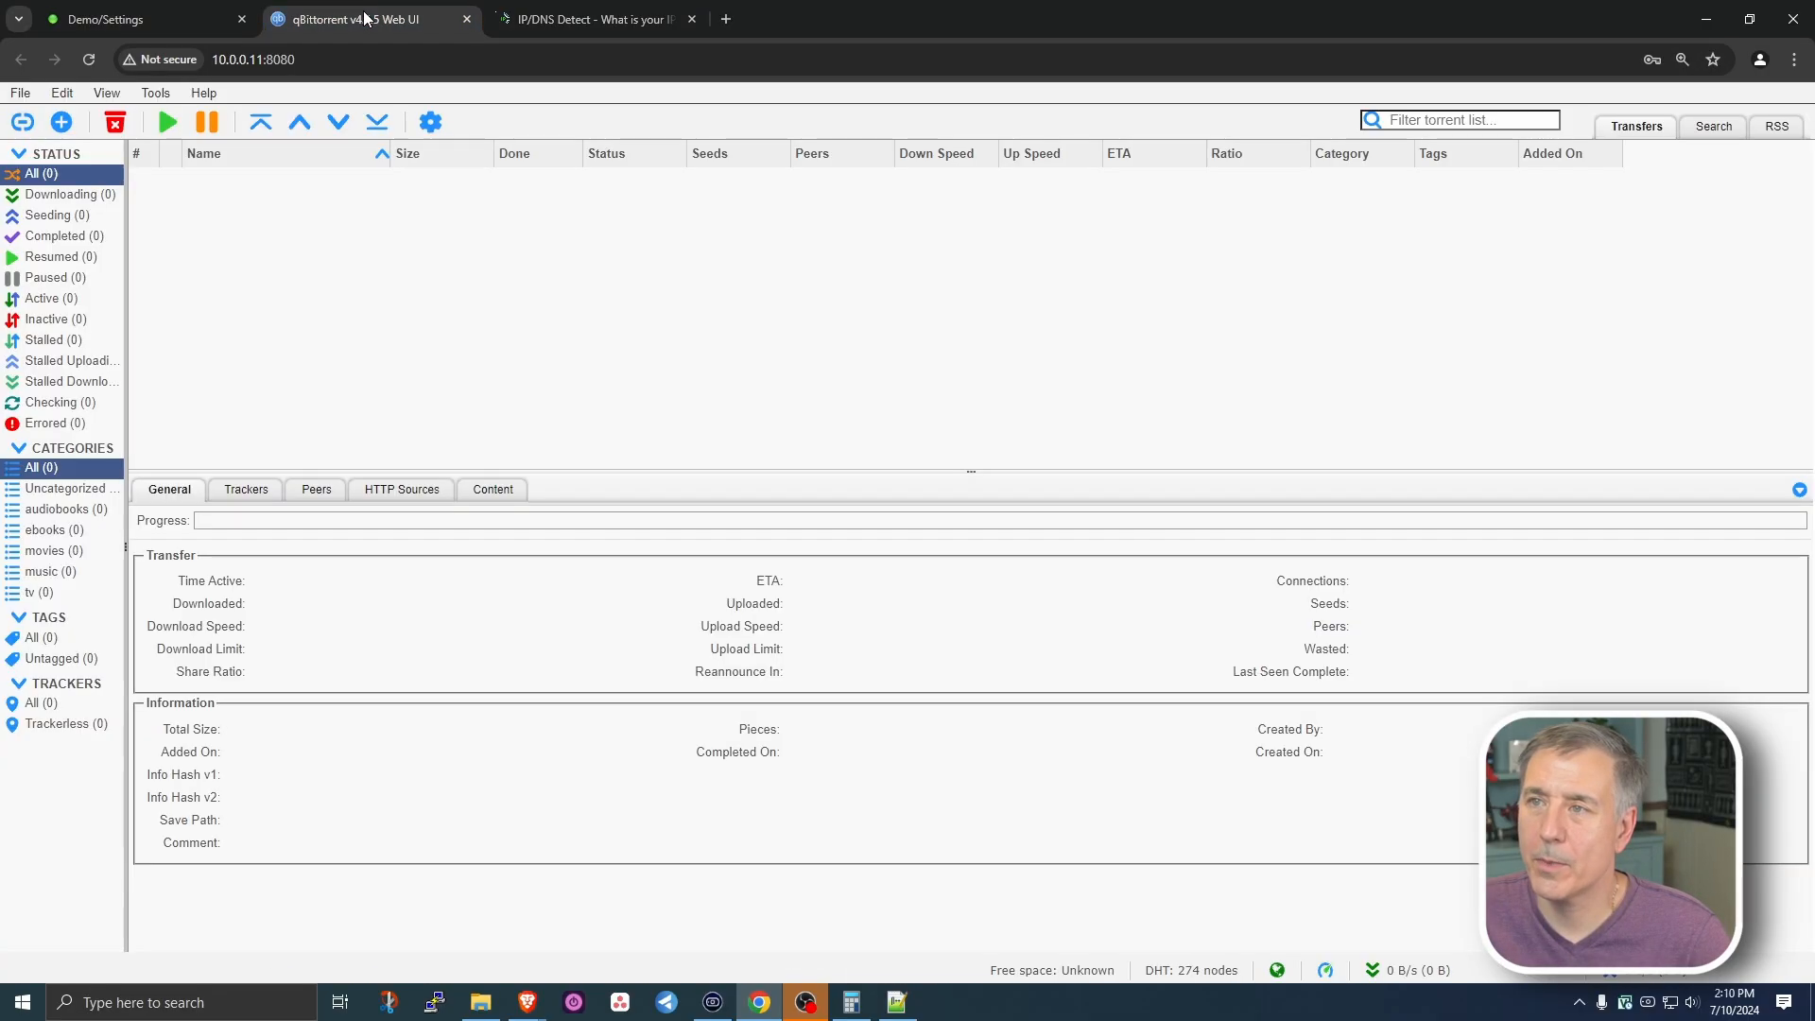
- Add the ipleak.net magnet link as a torrent via Add Torrent Link and start downloading
left_click(23, 122)
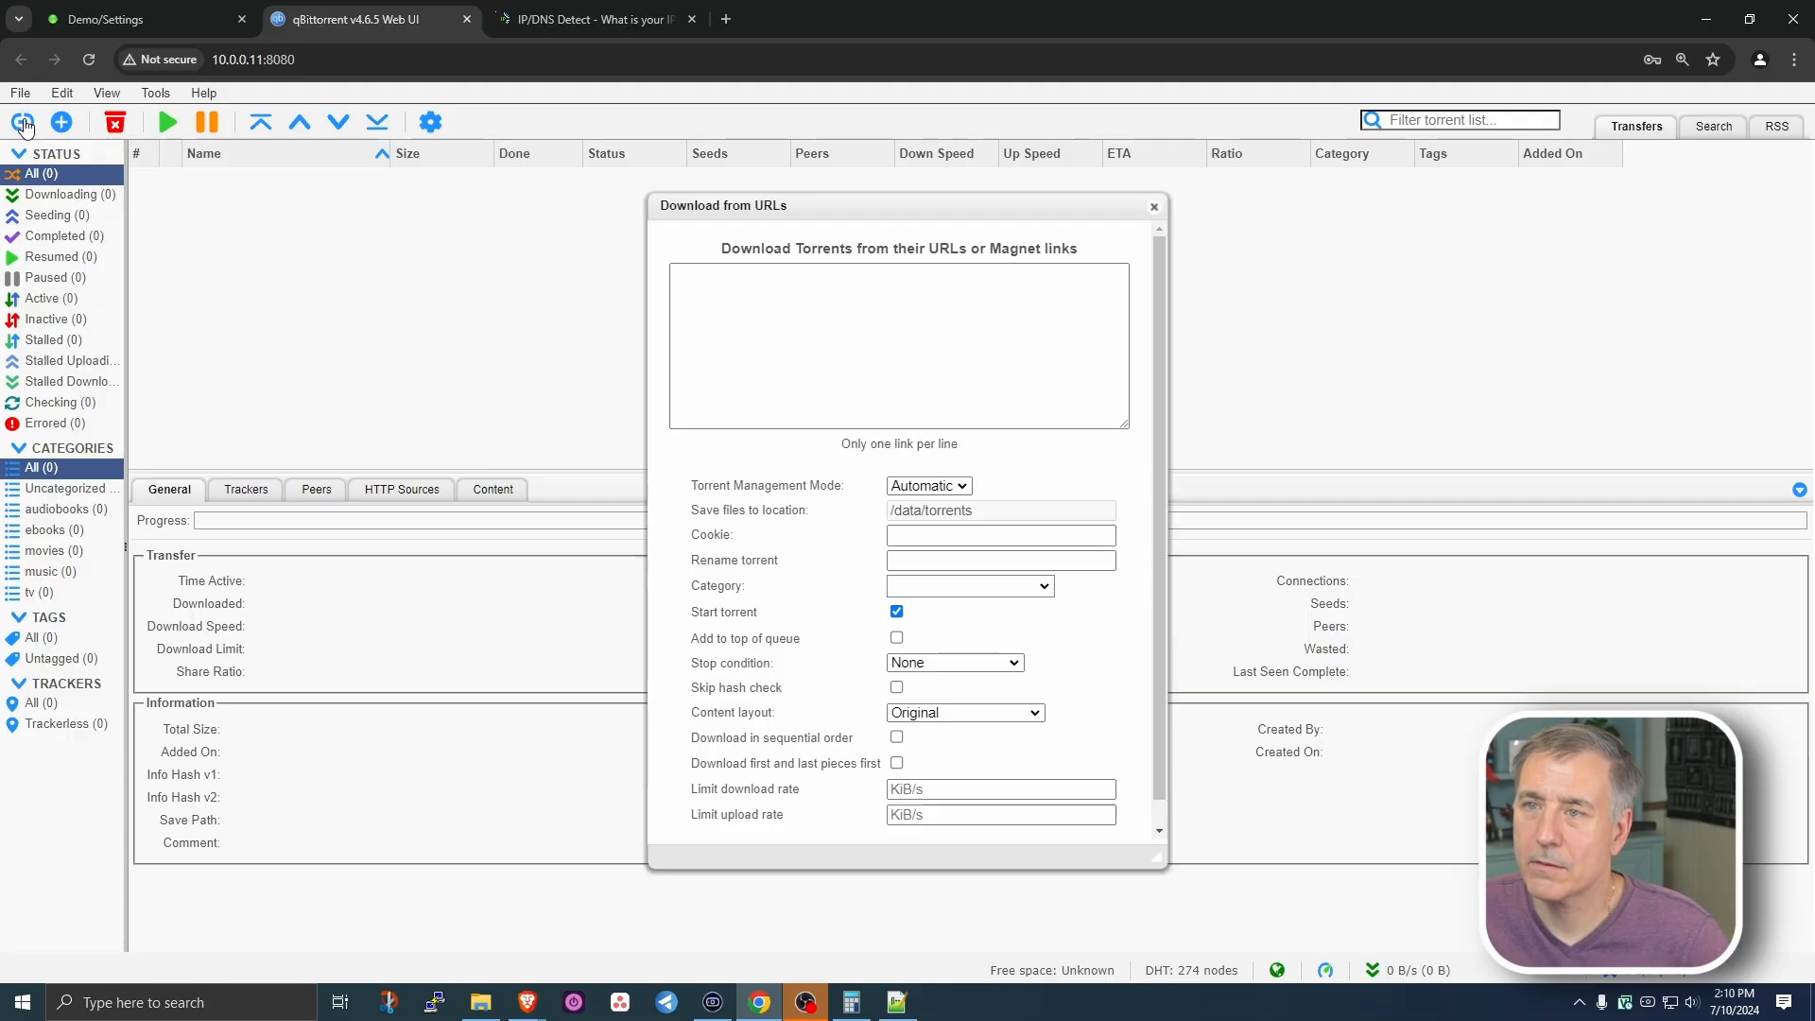
left_click(731, 286)
right_click(731, 287)
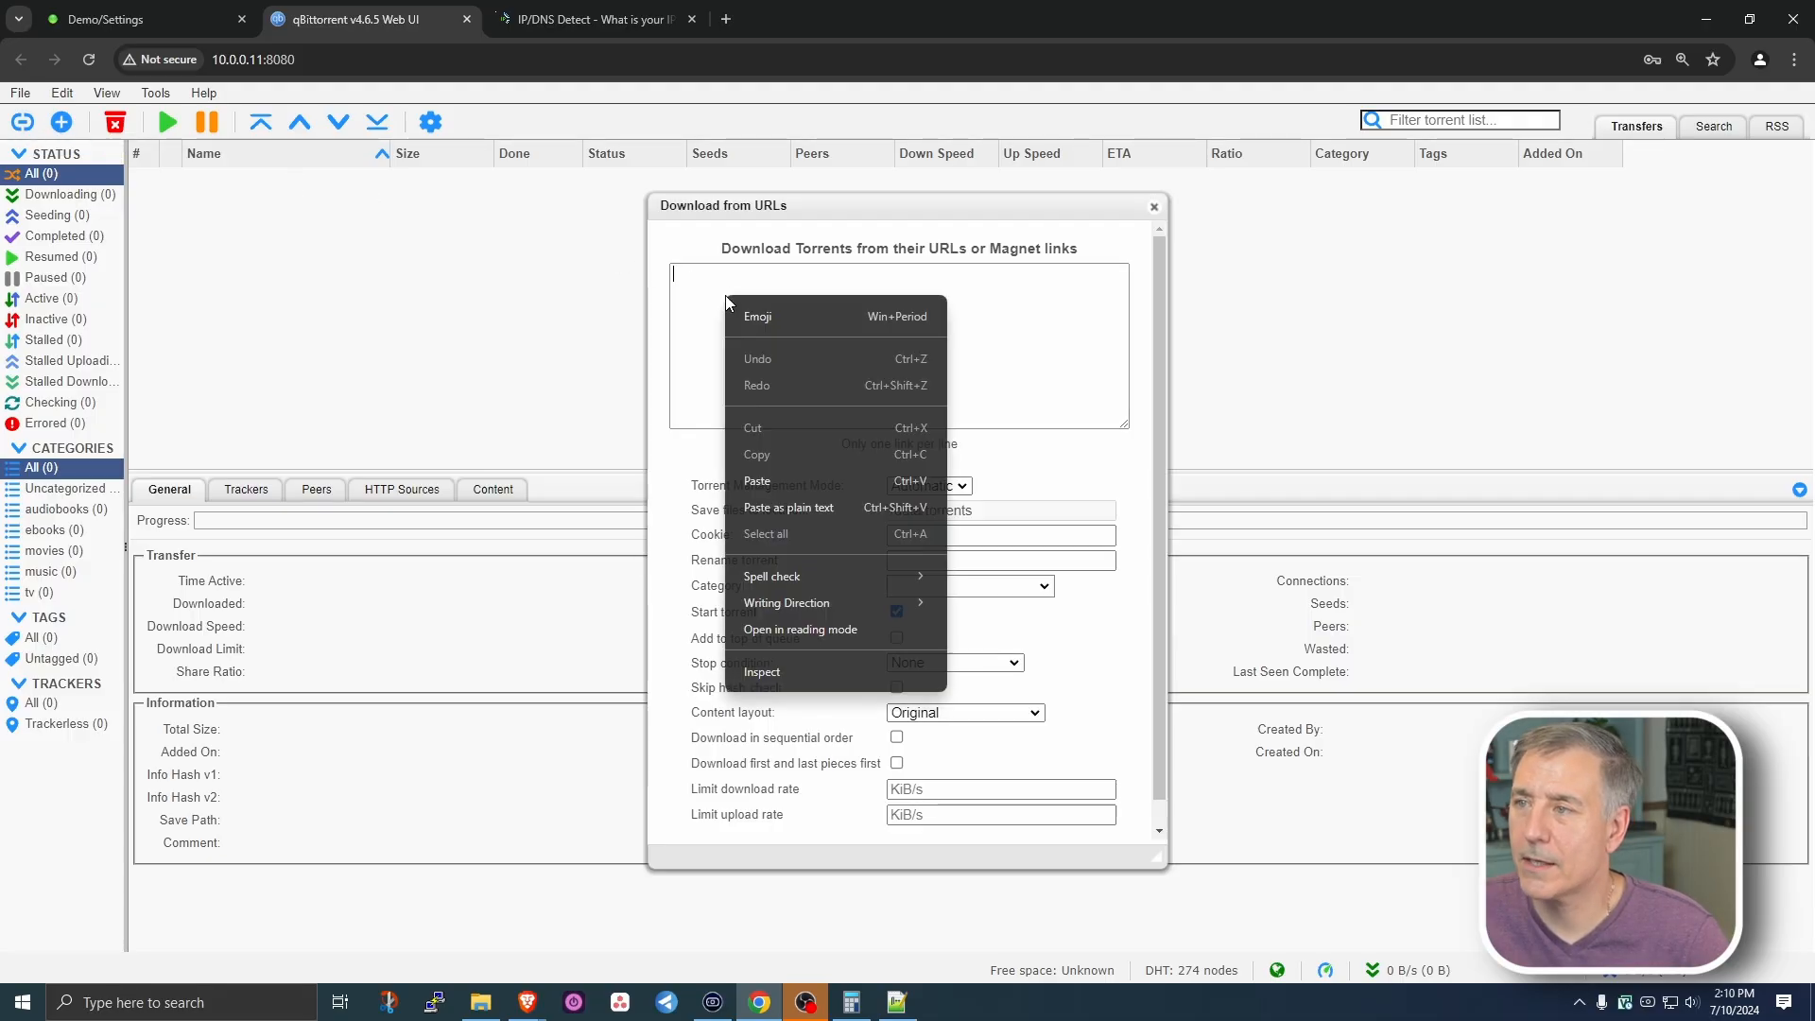
left_click(802, 479)
scroll(790, 479, "down", 1)
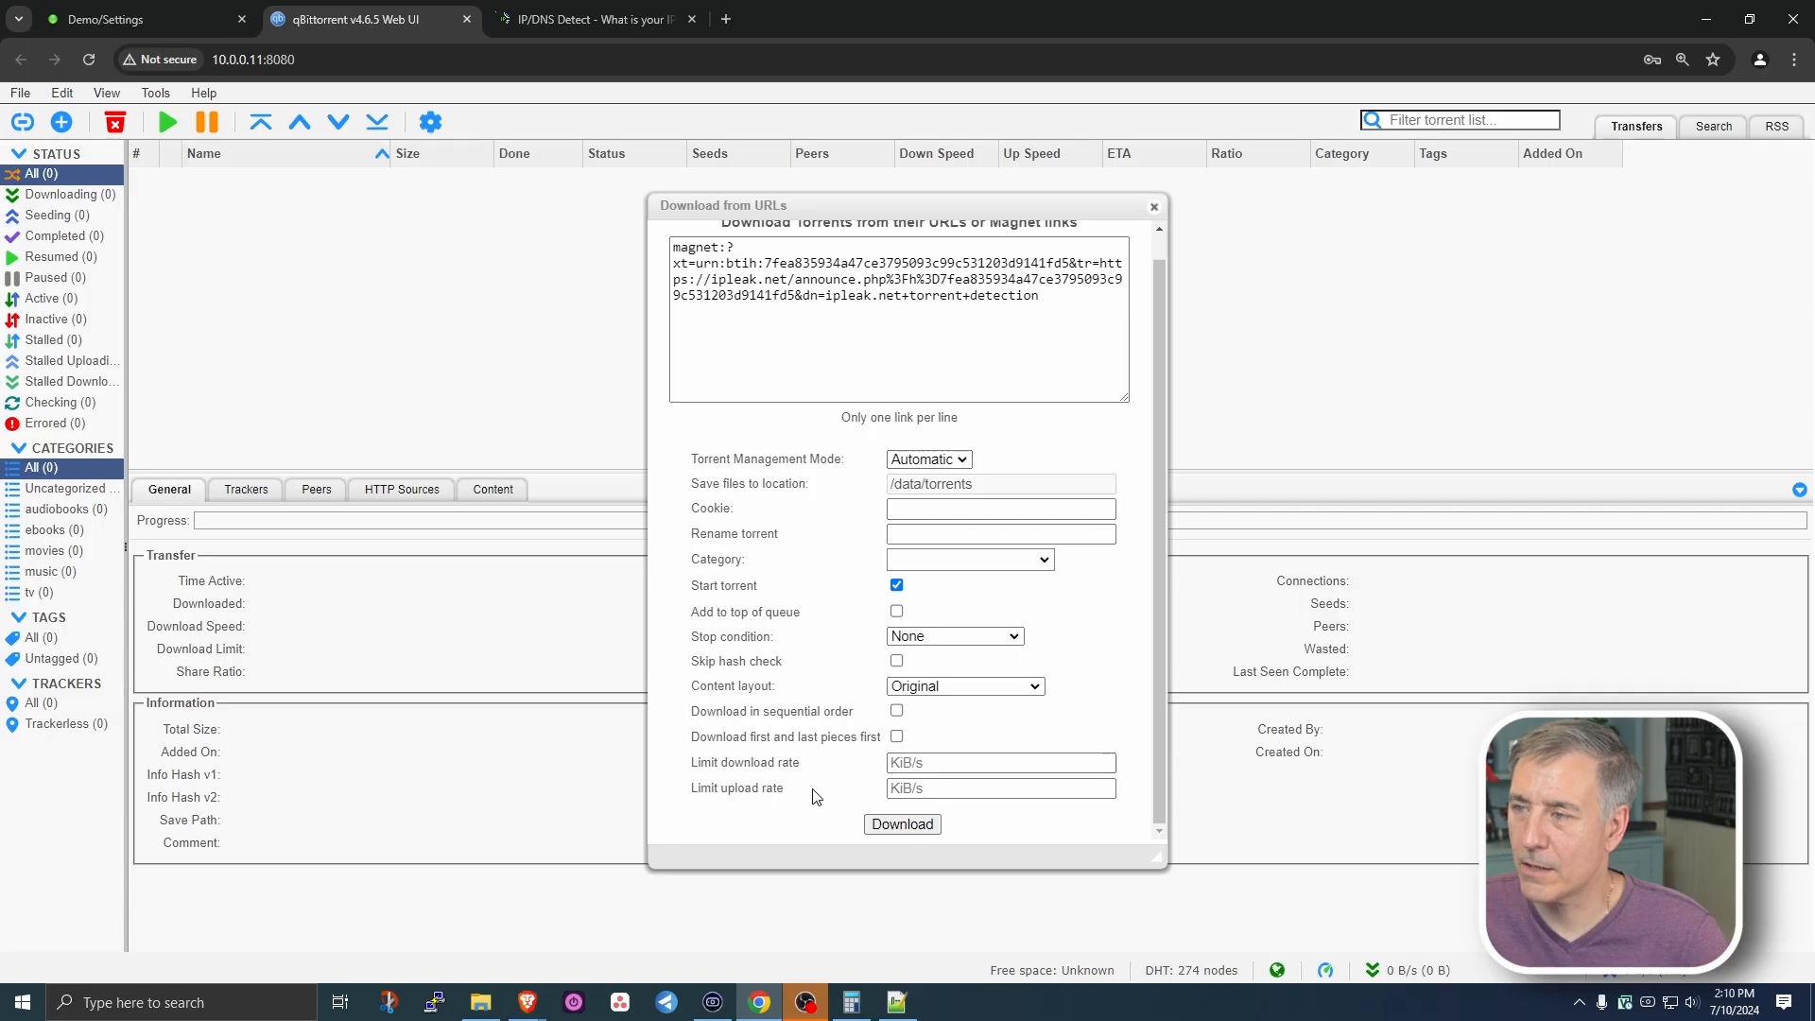
left_click(894, 827)
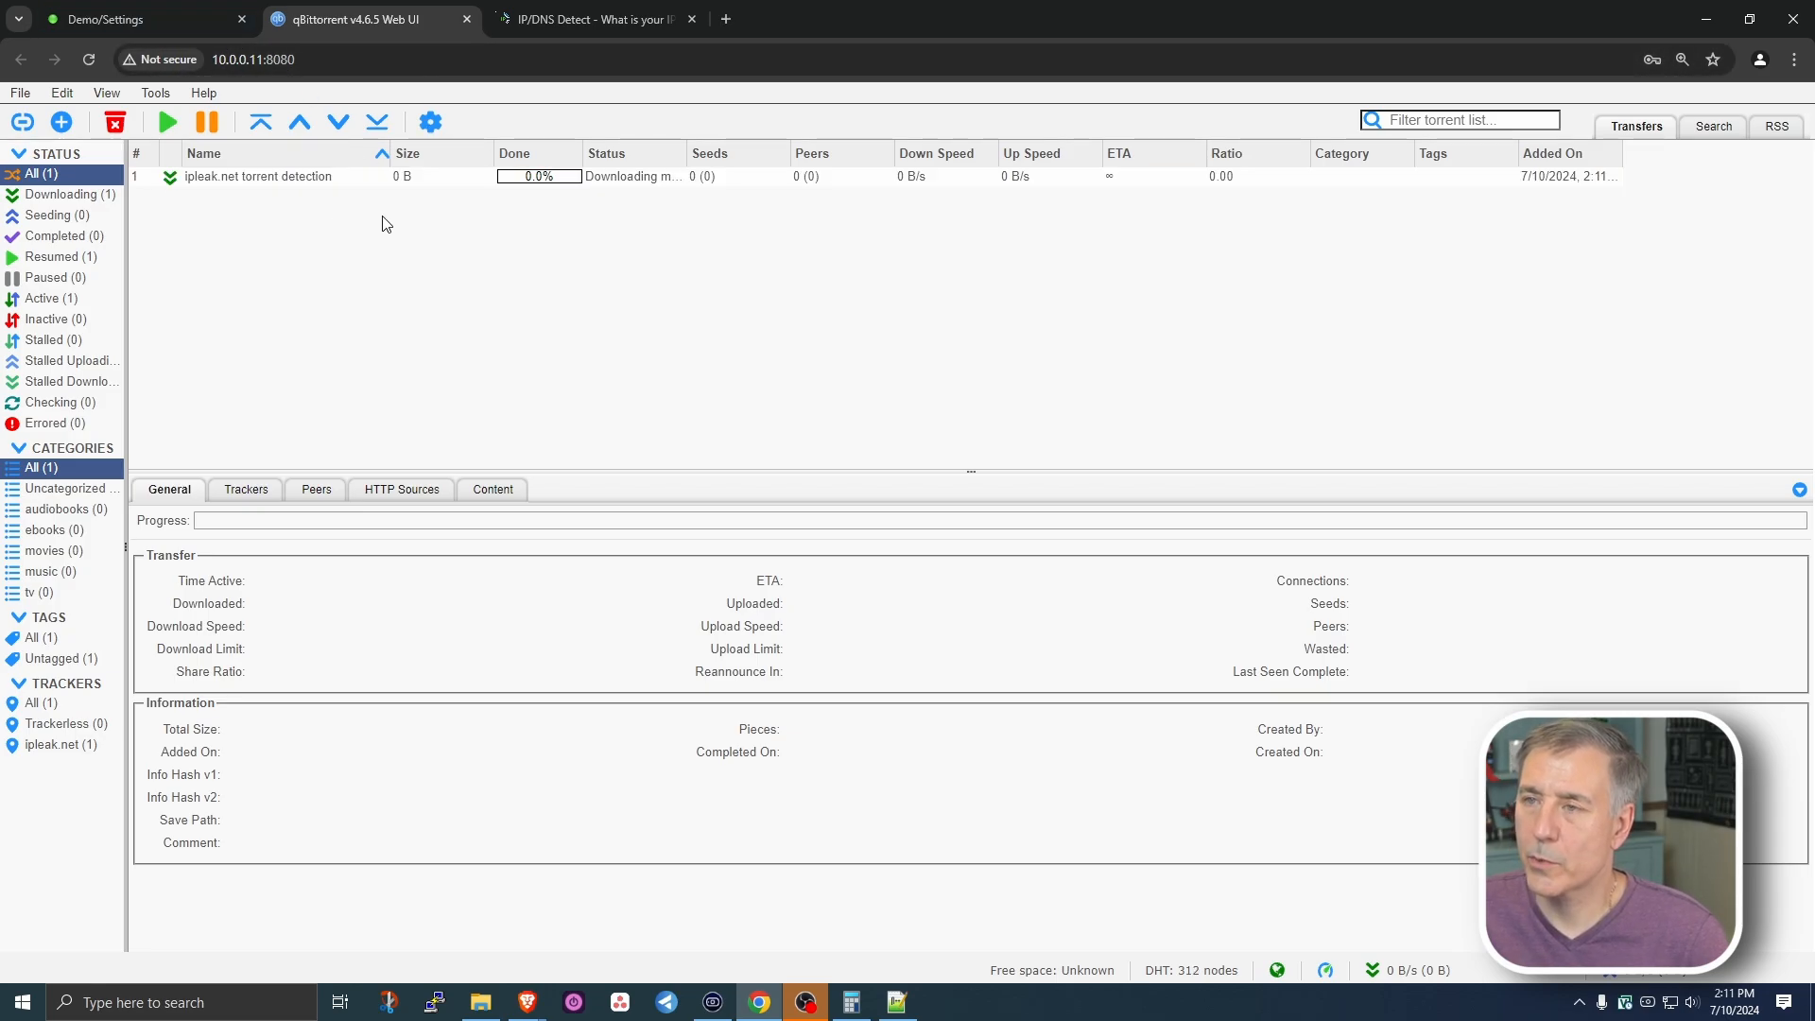
- Check ipleak.net's detected torrent IP on port 25574, then load WhatismyIP's Torrent Tracker IP Checker
left_click(596, 17)
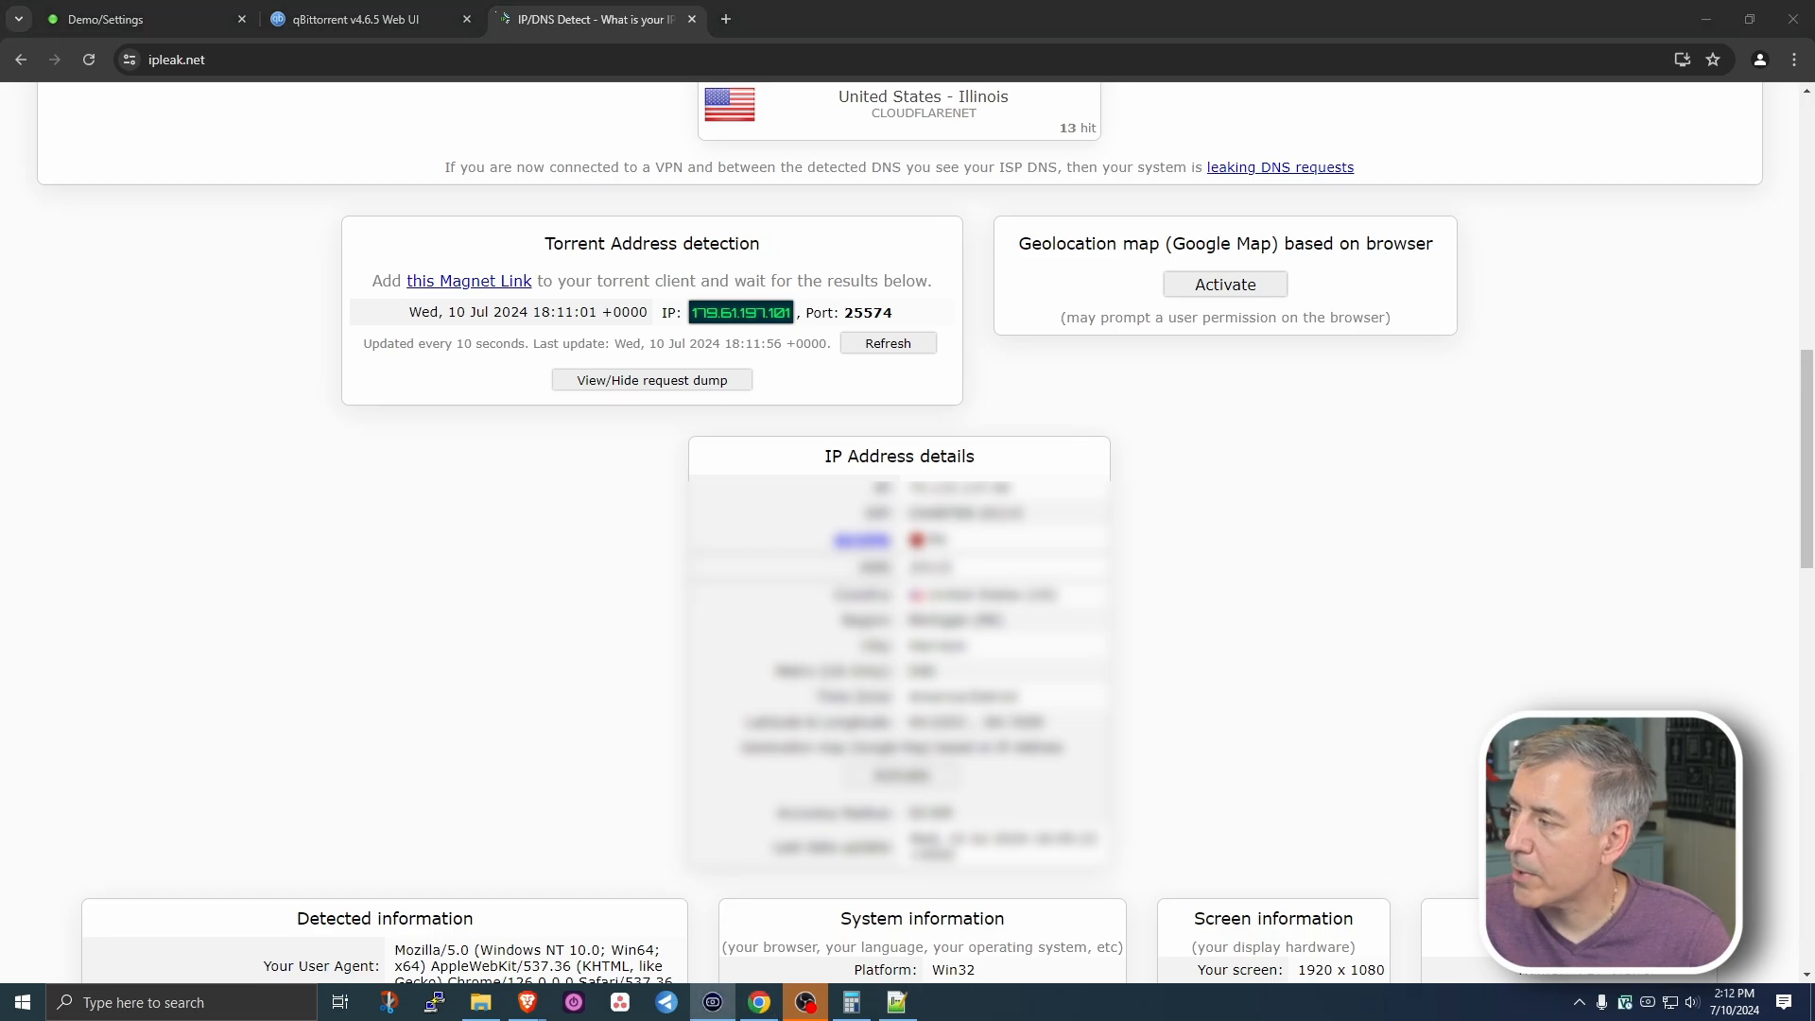
left_click(289, 63)
type("https://www.whatismyip.net/tools/torrent-ip-checker/index.php")
key("Return")
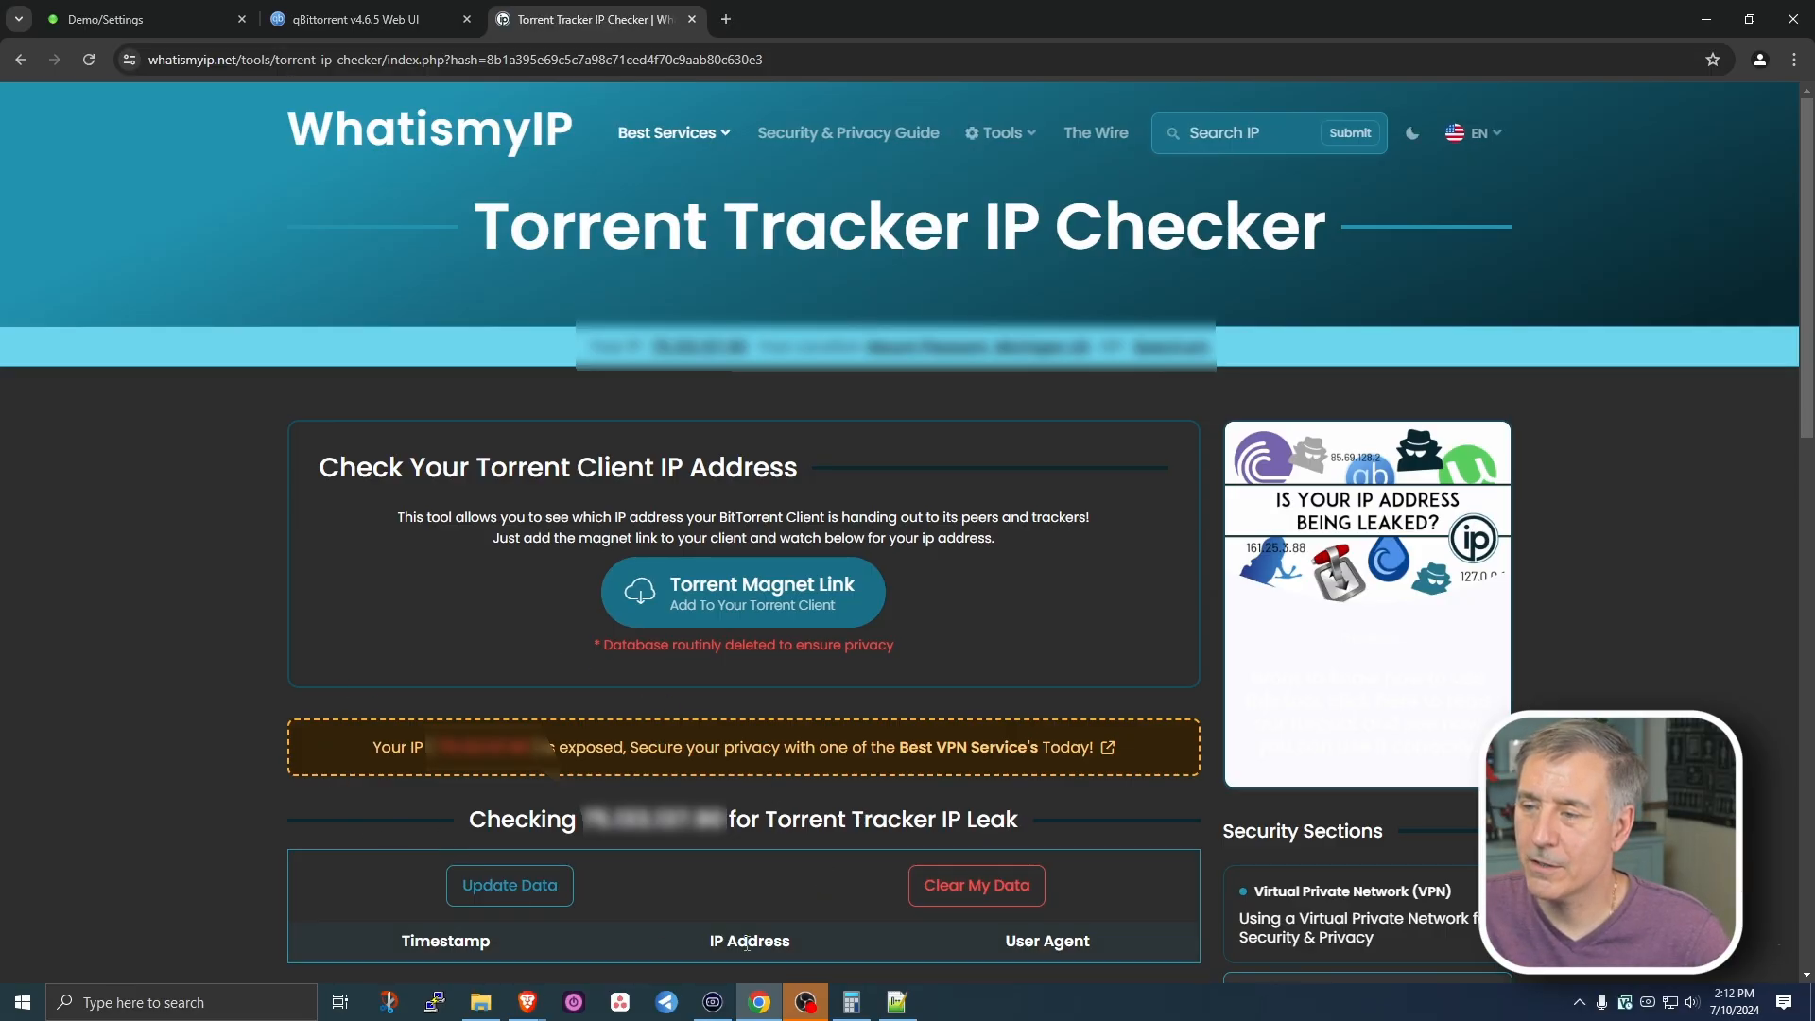
- Copy WhatismyIP's Torrent Magnet Link and add it as a downloading torrent in qBittorrent
mouse_move(676, 594)
left_mouse_down()
mouse_move(531, 587)
mouse_move(654, 583)
left_mouse_up()
right_click(654, 582)
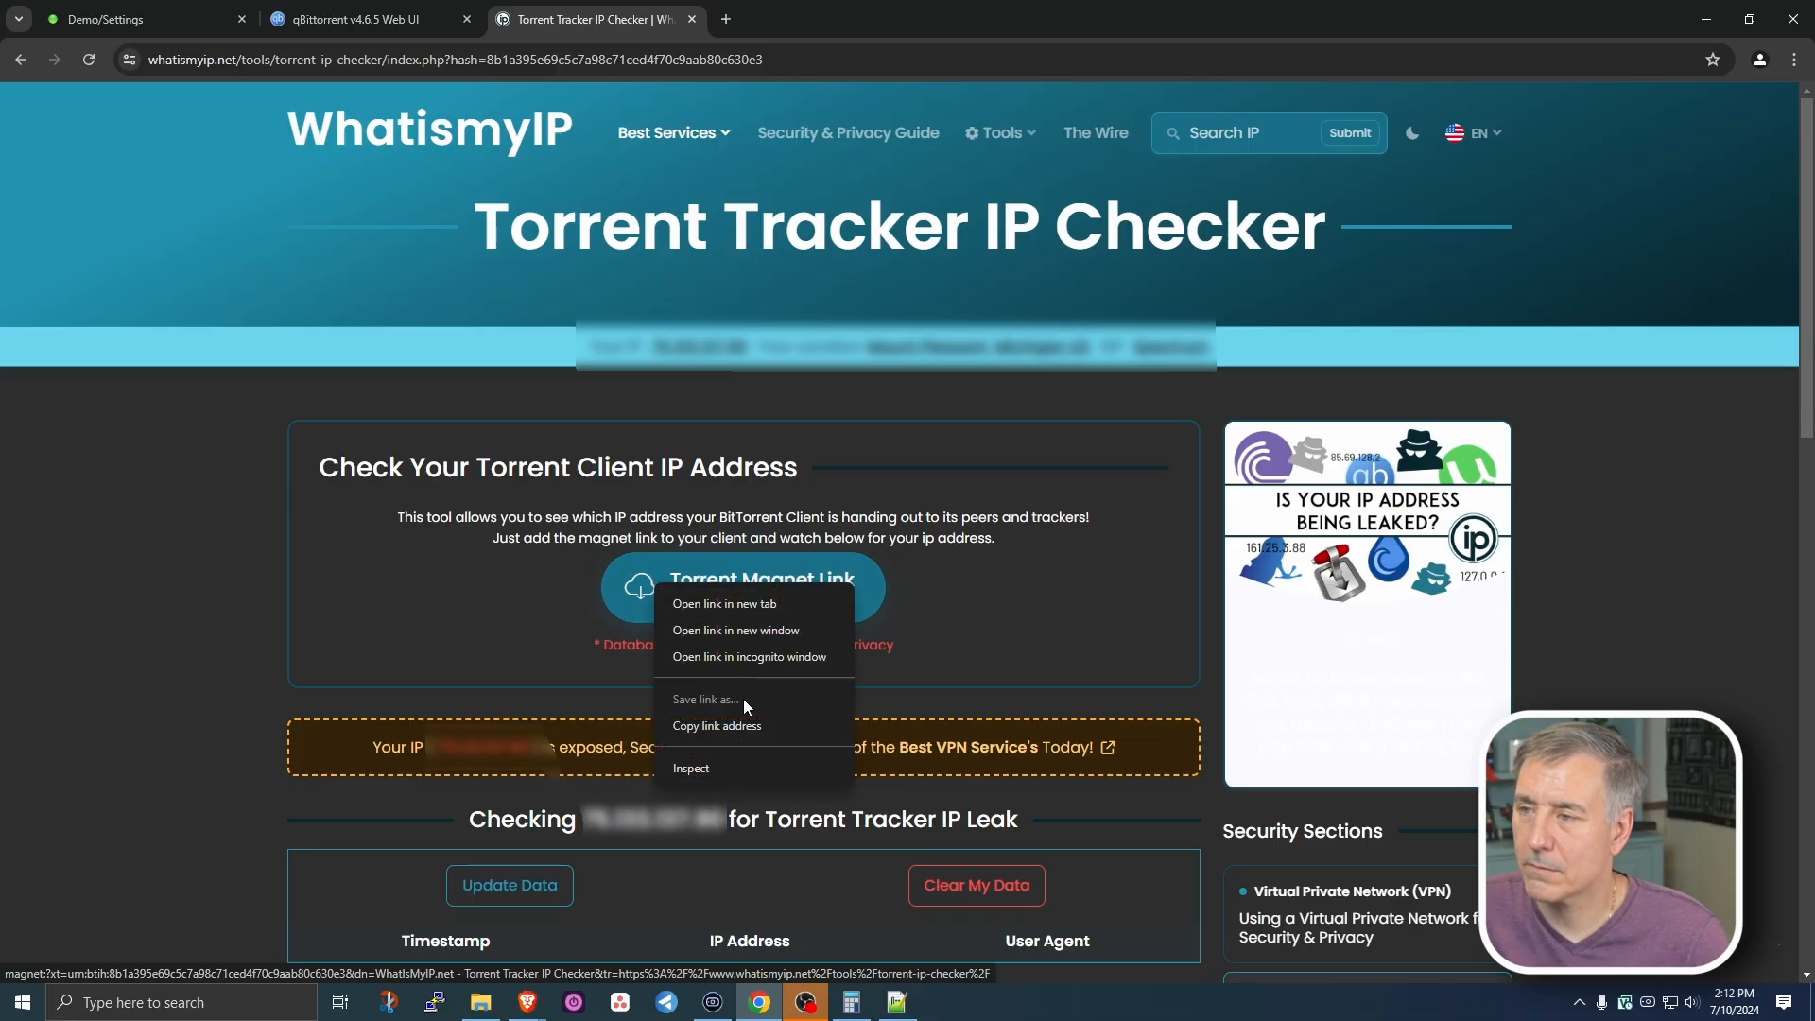
left_click(756, 725)
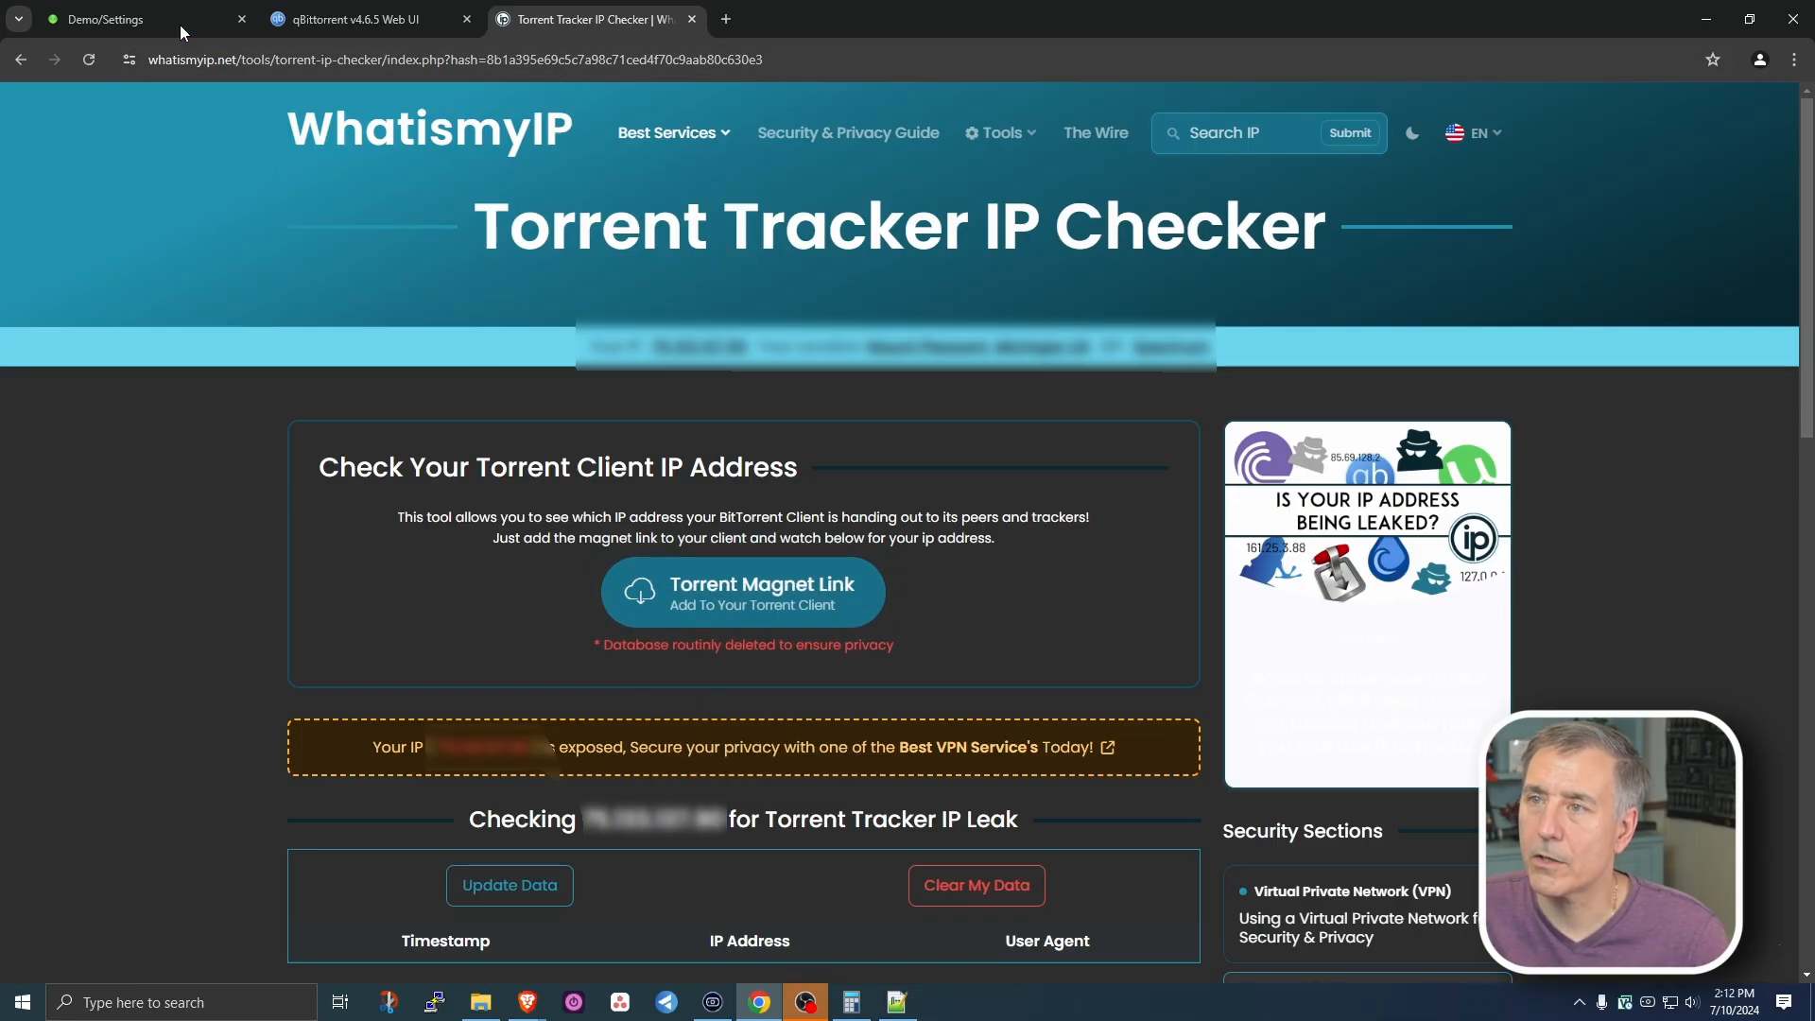
left_click(360, 19)
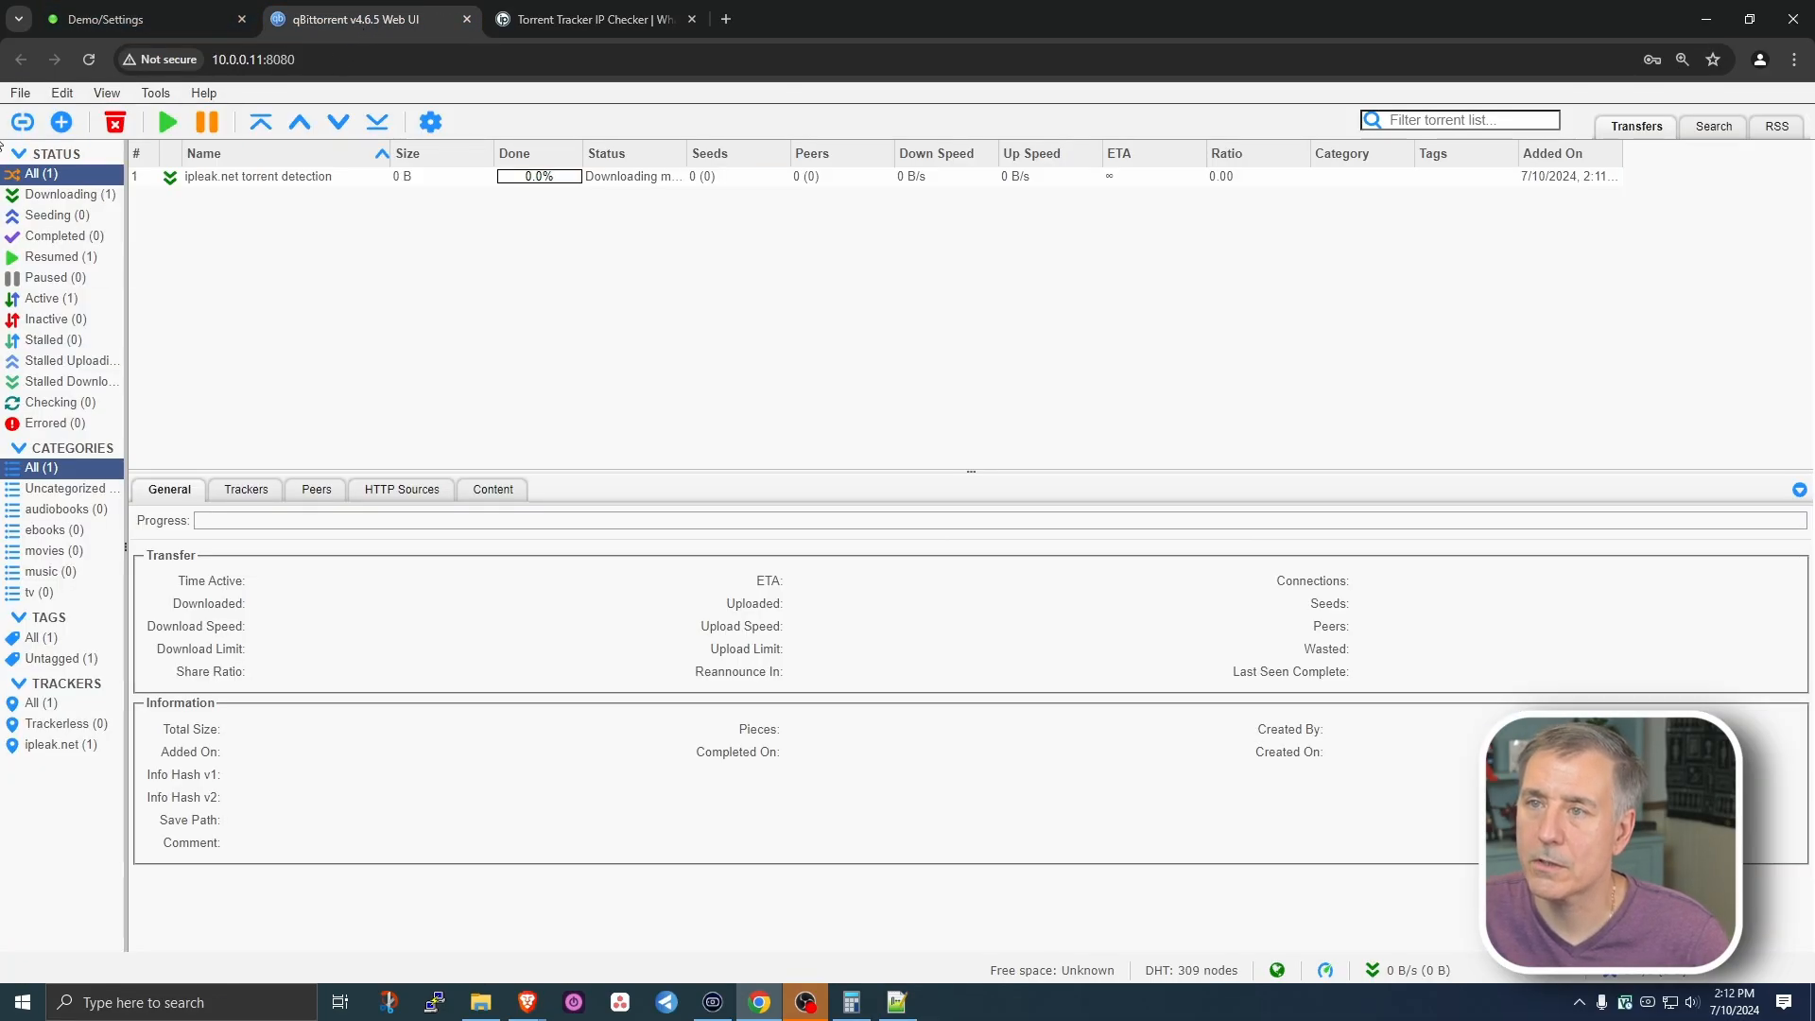
left_click(22, 121)
right_click(718, 332)
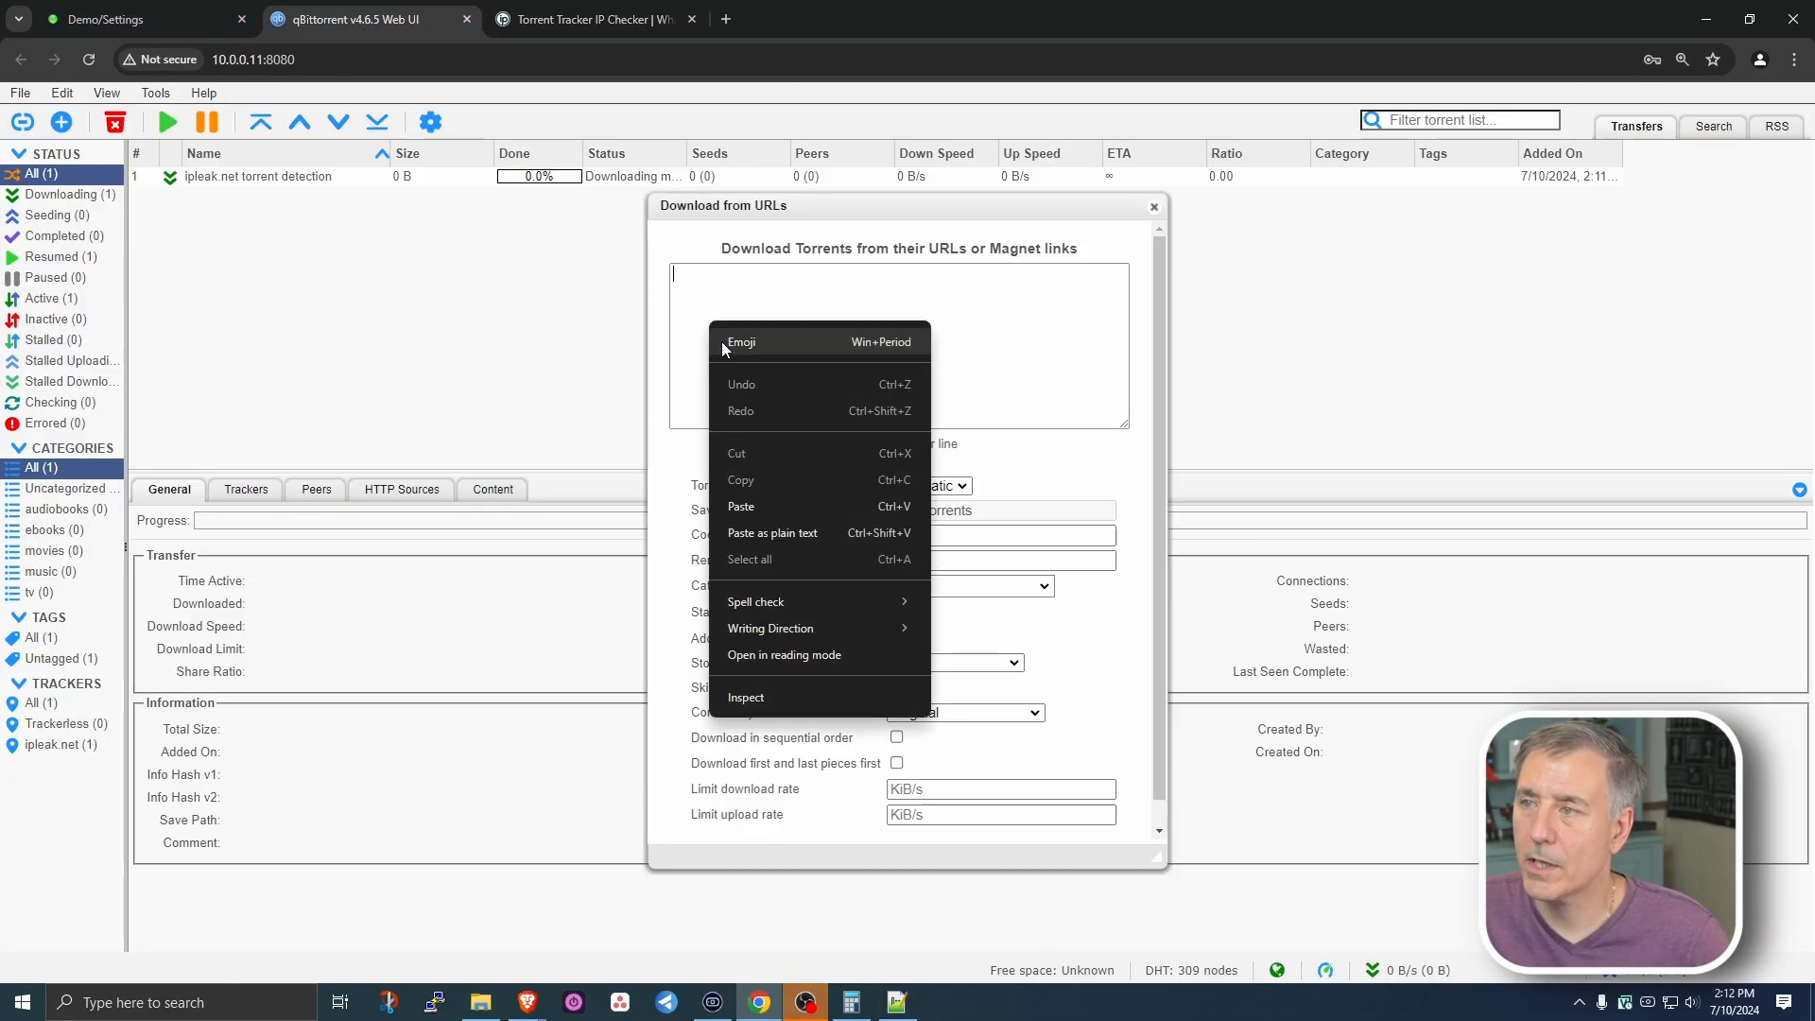
left_click(756, 501)
scroll(747, 507, "down", 1)
left_click(894, 827)
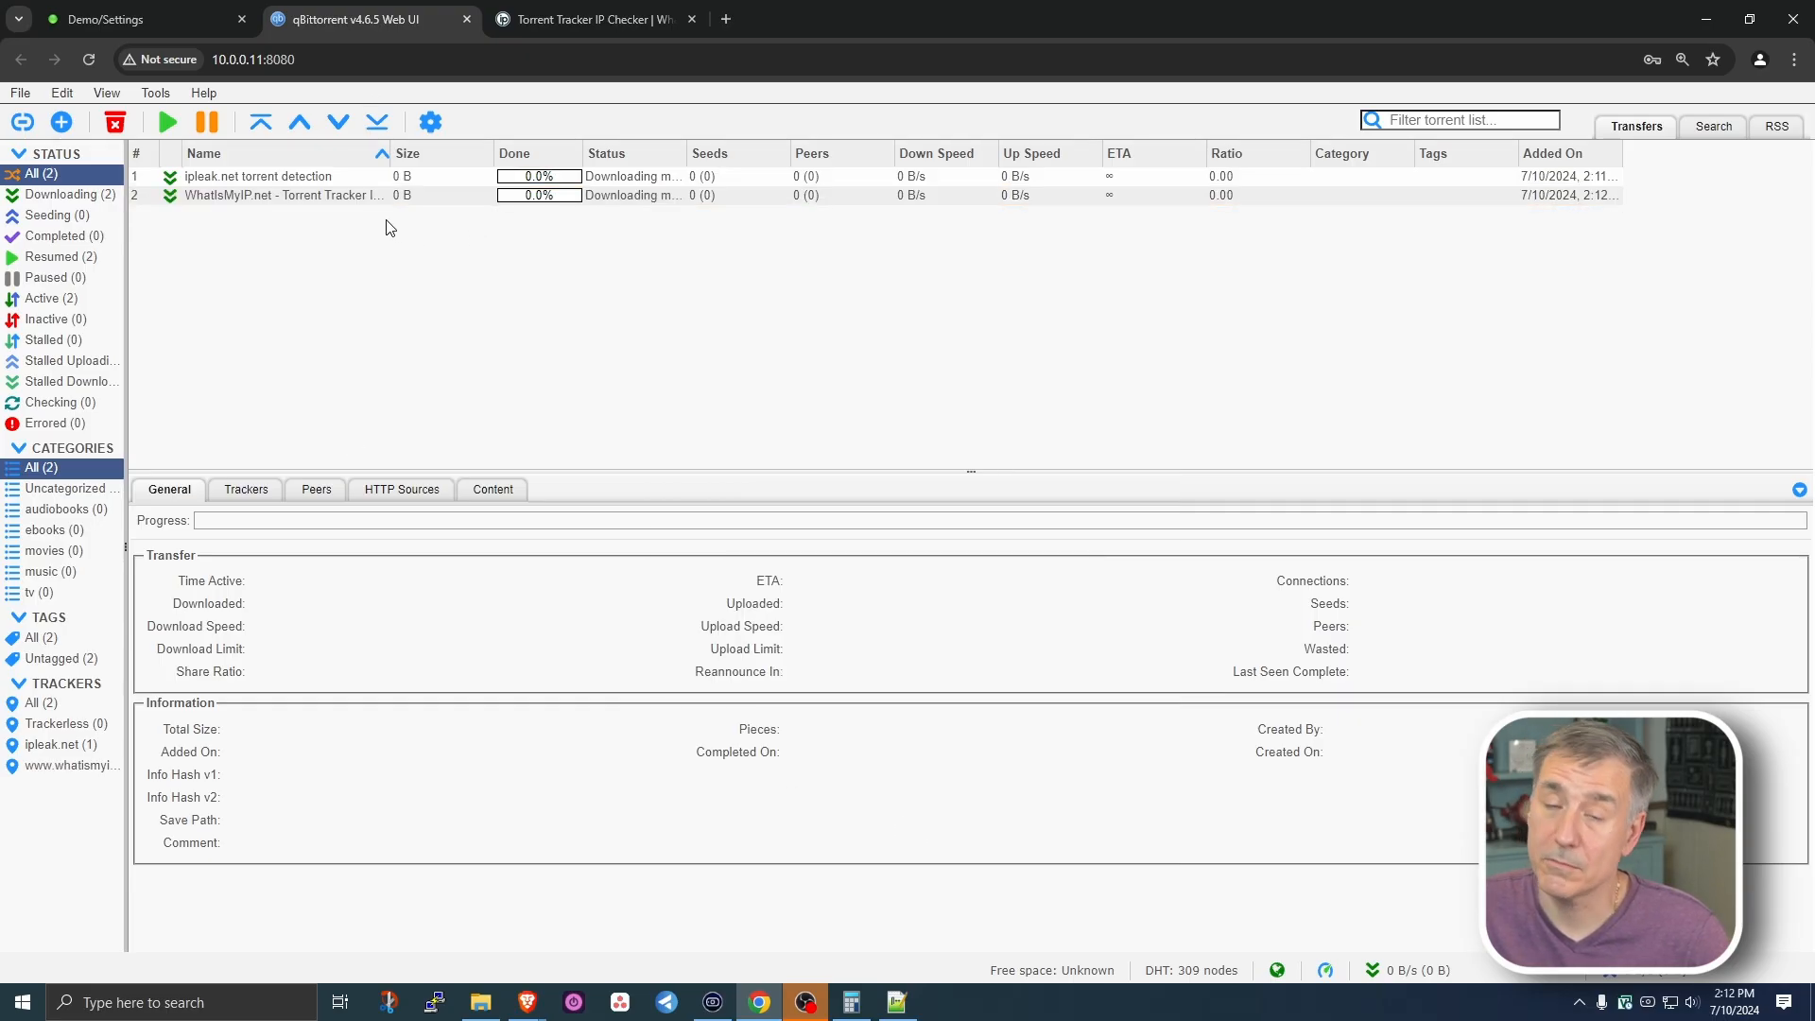
- Confirm the checker logged a qBittorrent/4.6.5 tracker IP, then open a blank tab
left_click(605, 13)
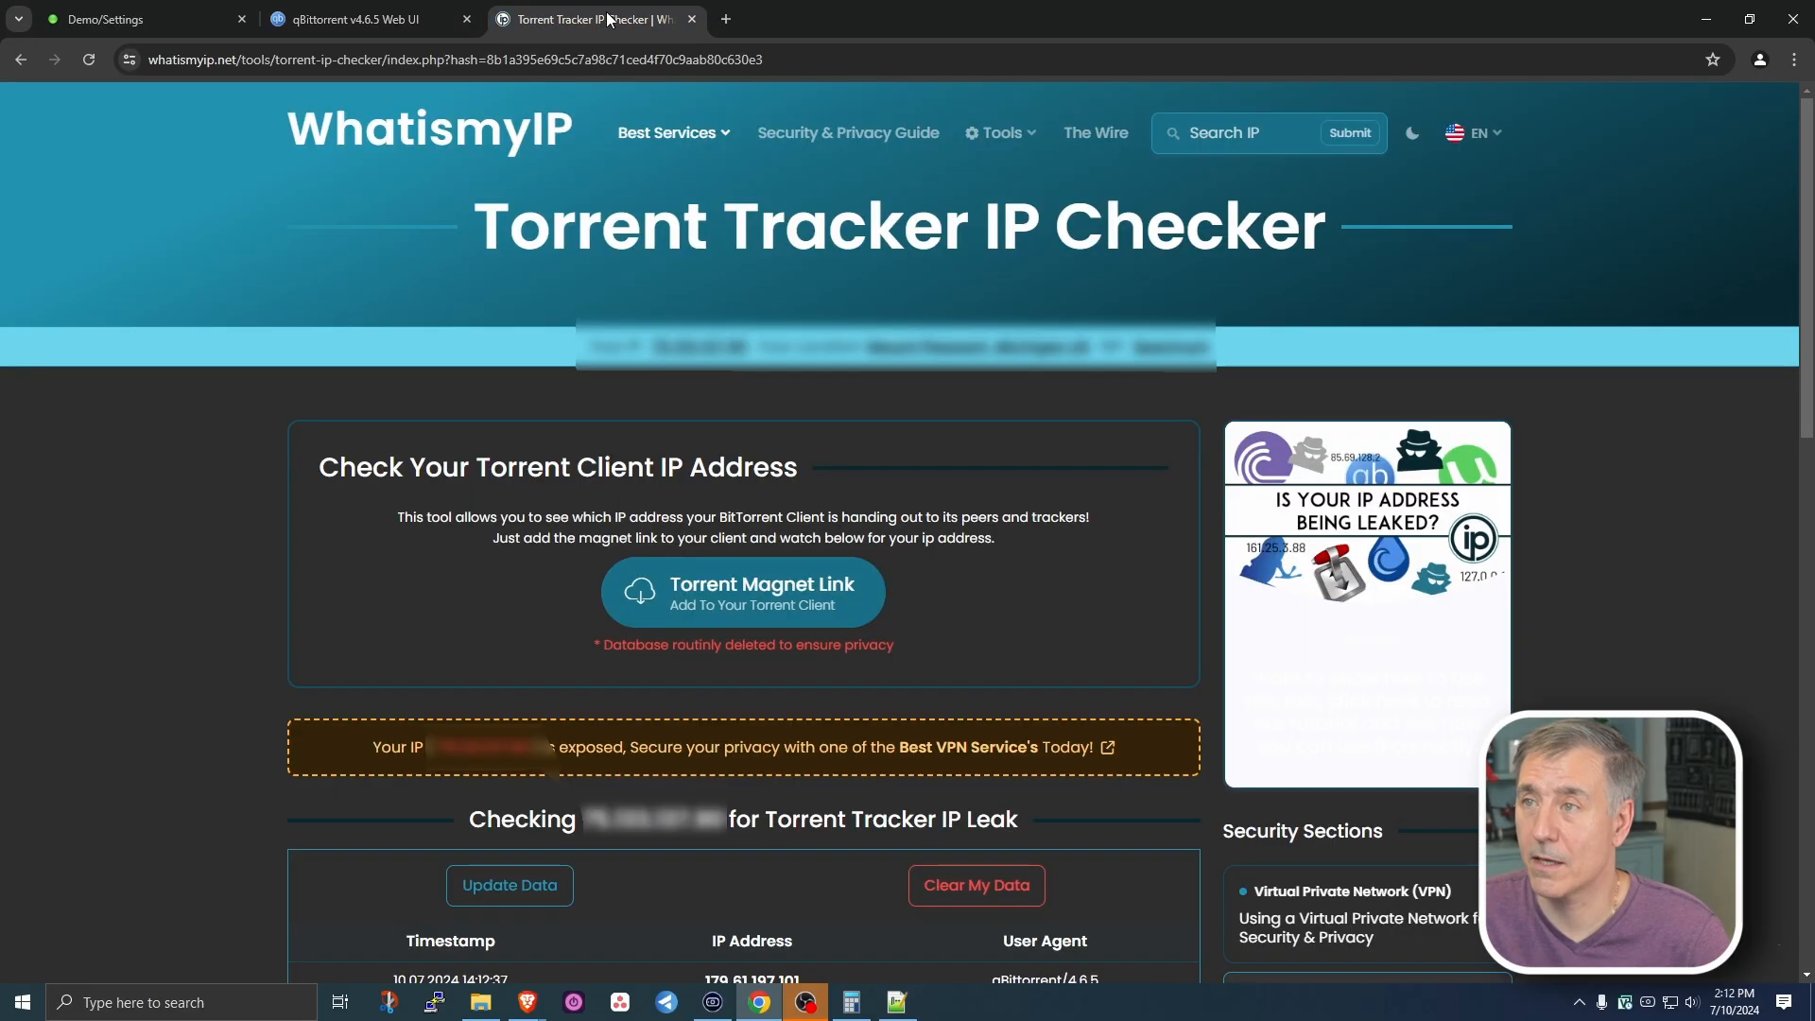
scroll(477, 662, "down", 3)
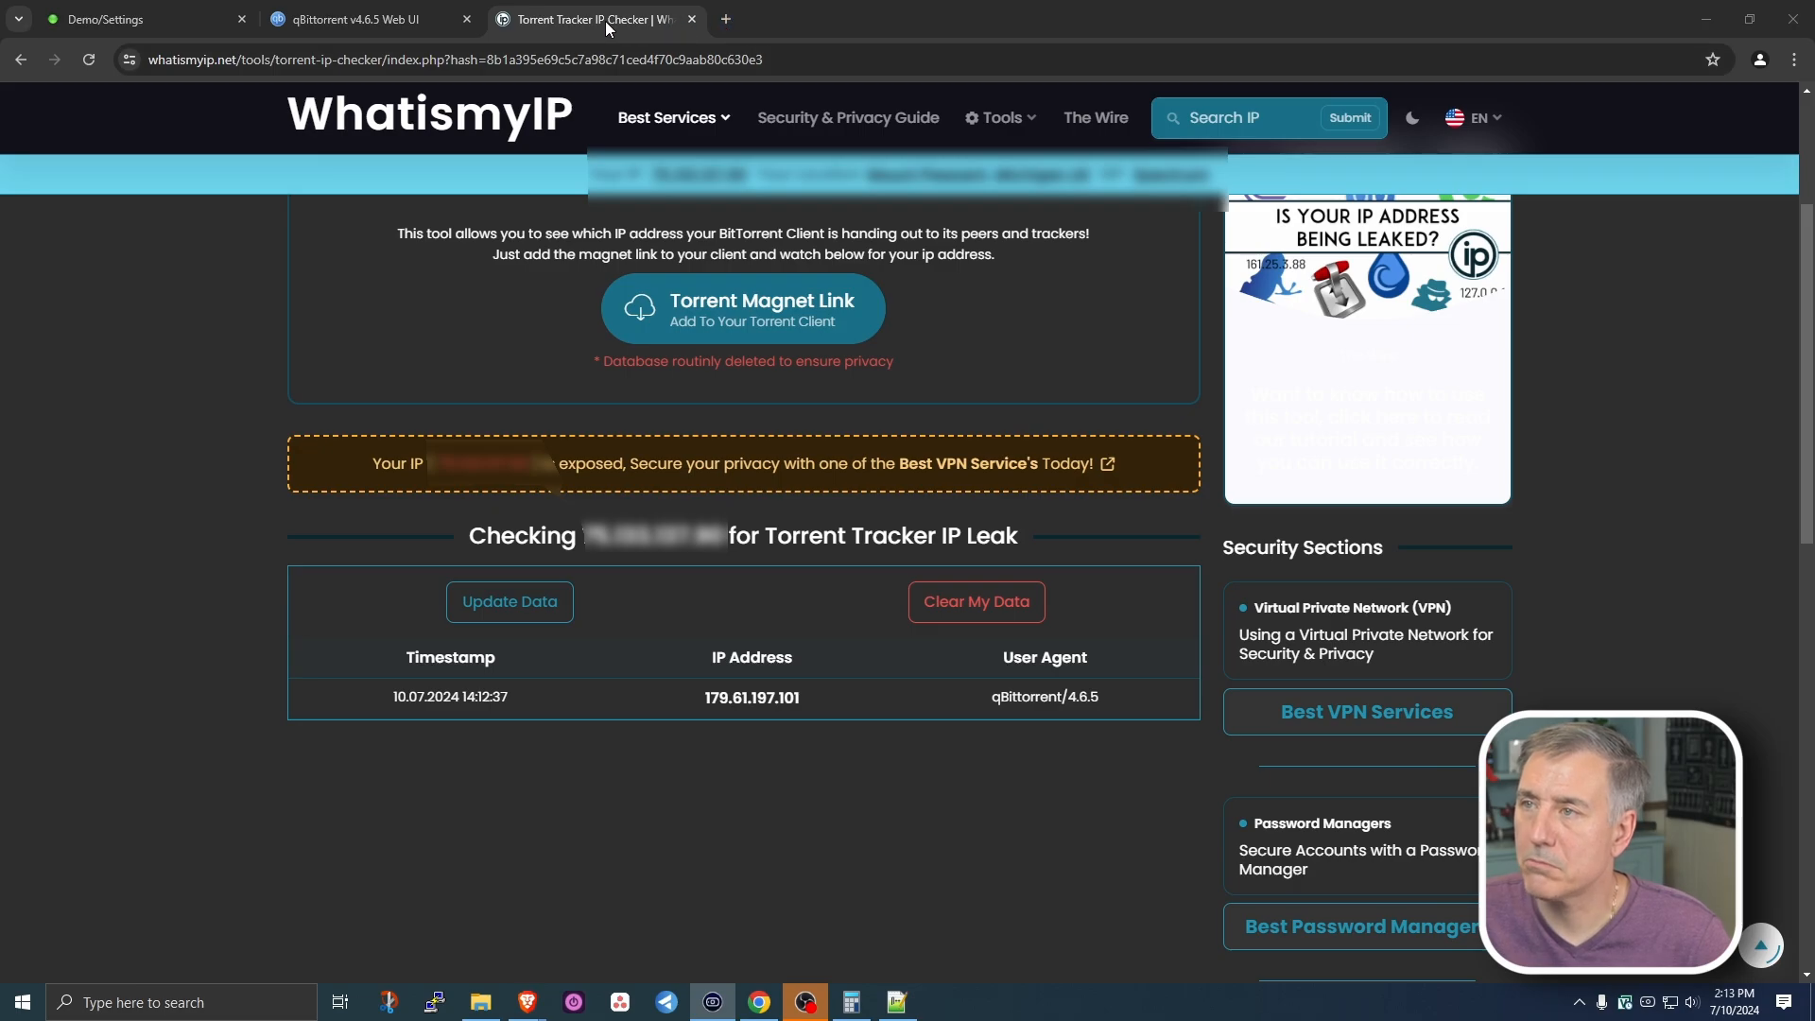
left_click(726, 19)
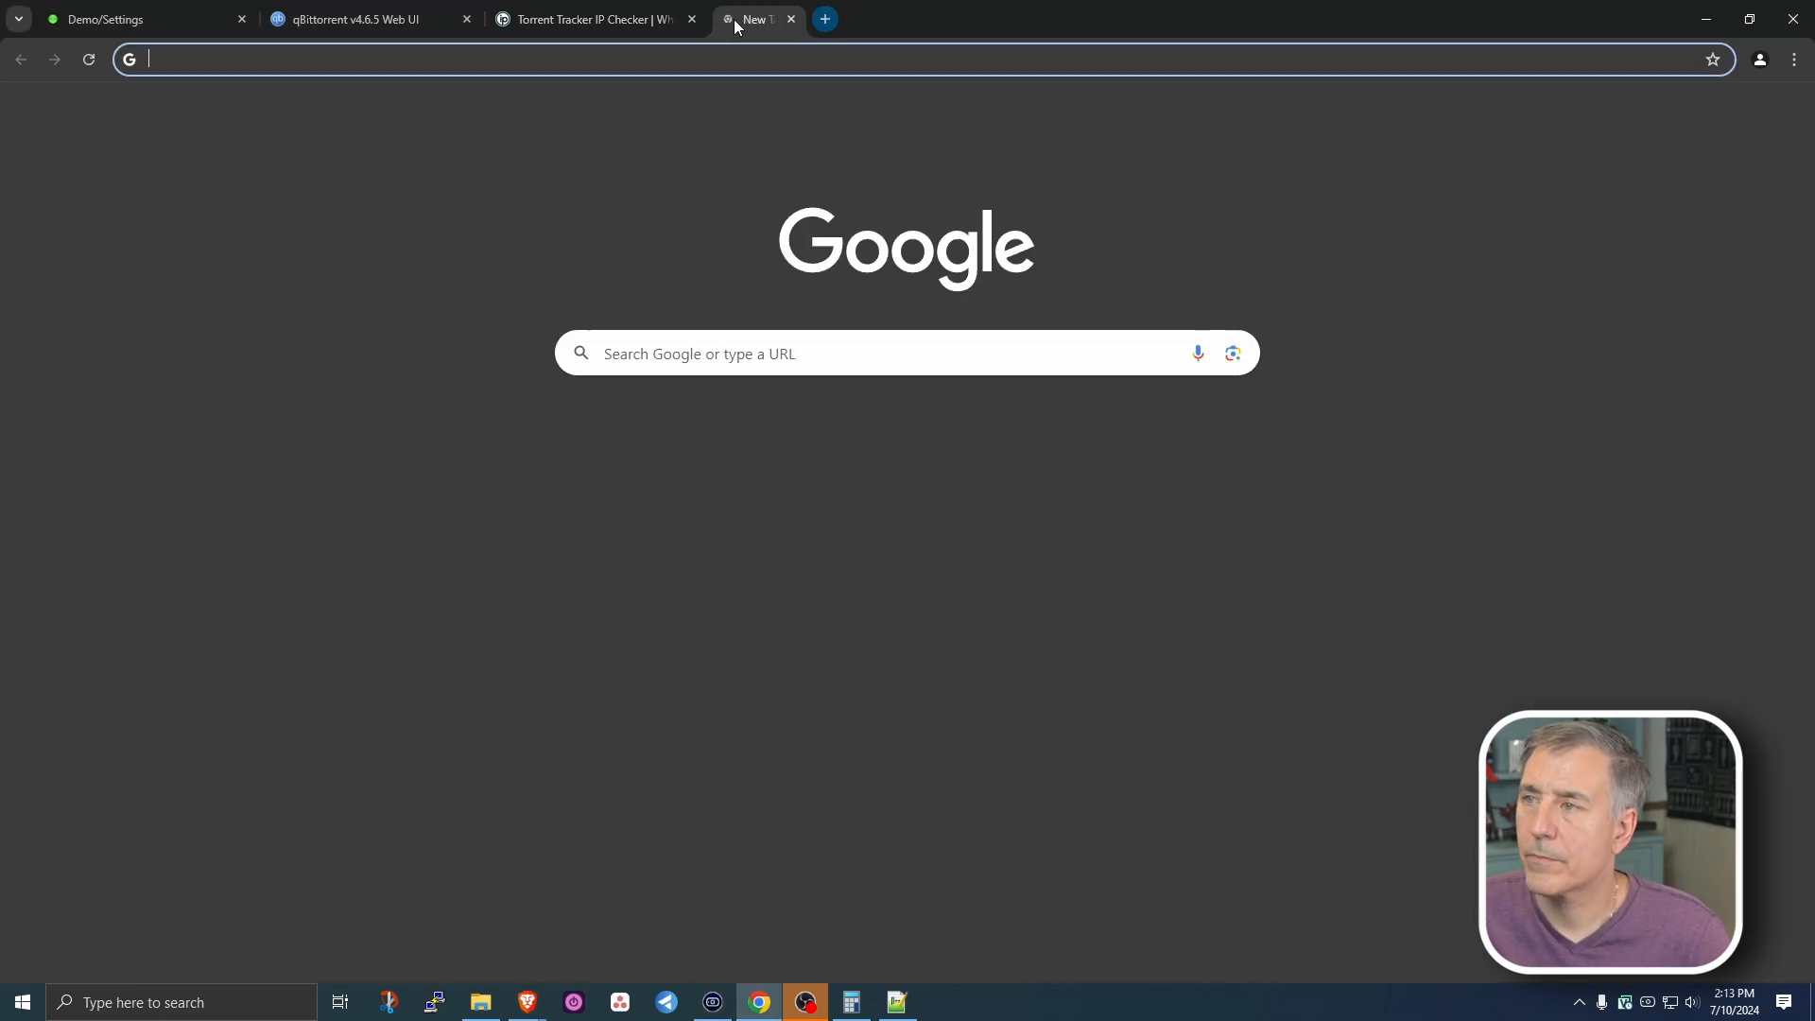
- Load TorGuard's Check My Torrent IP page and copy its tracking magnet link
left_click(619, 50)
key("ctrl+v")
key("Return")
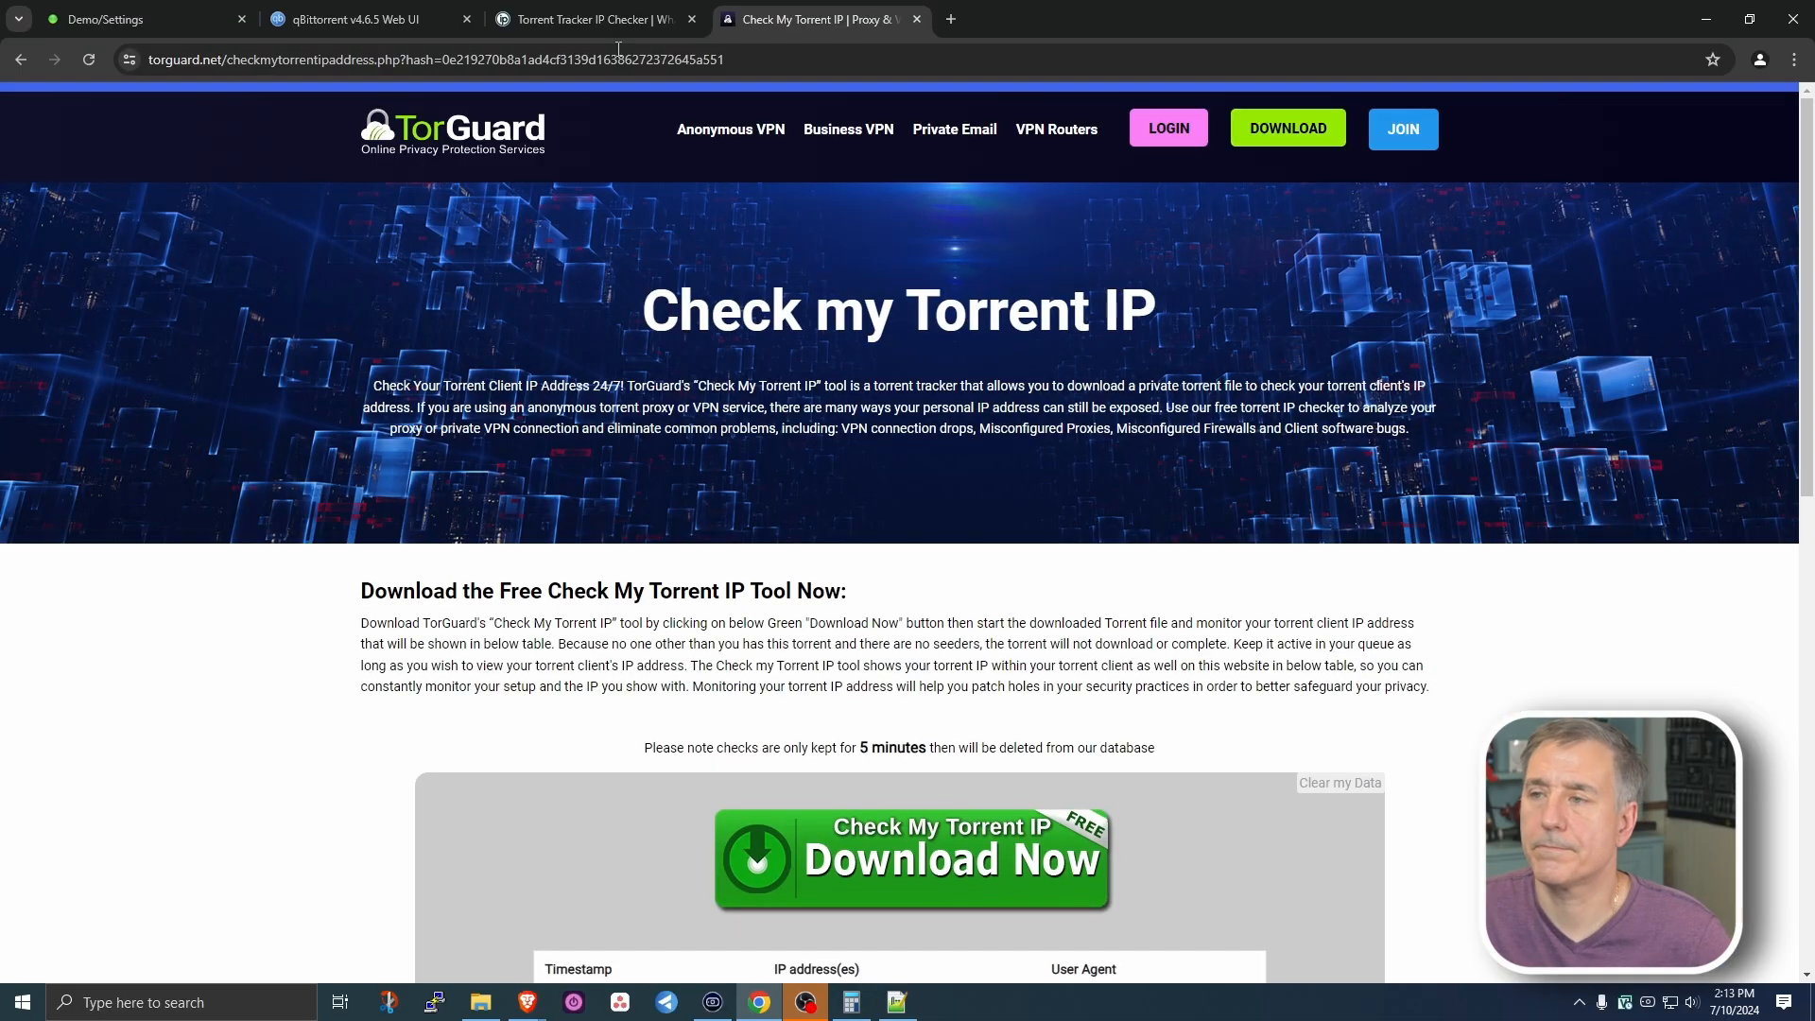
scroll(926, 291, "down", 6)
right_click(926, 291)
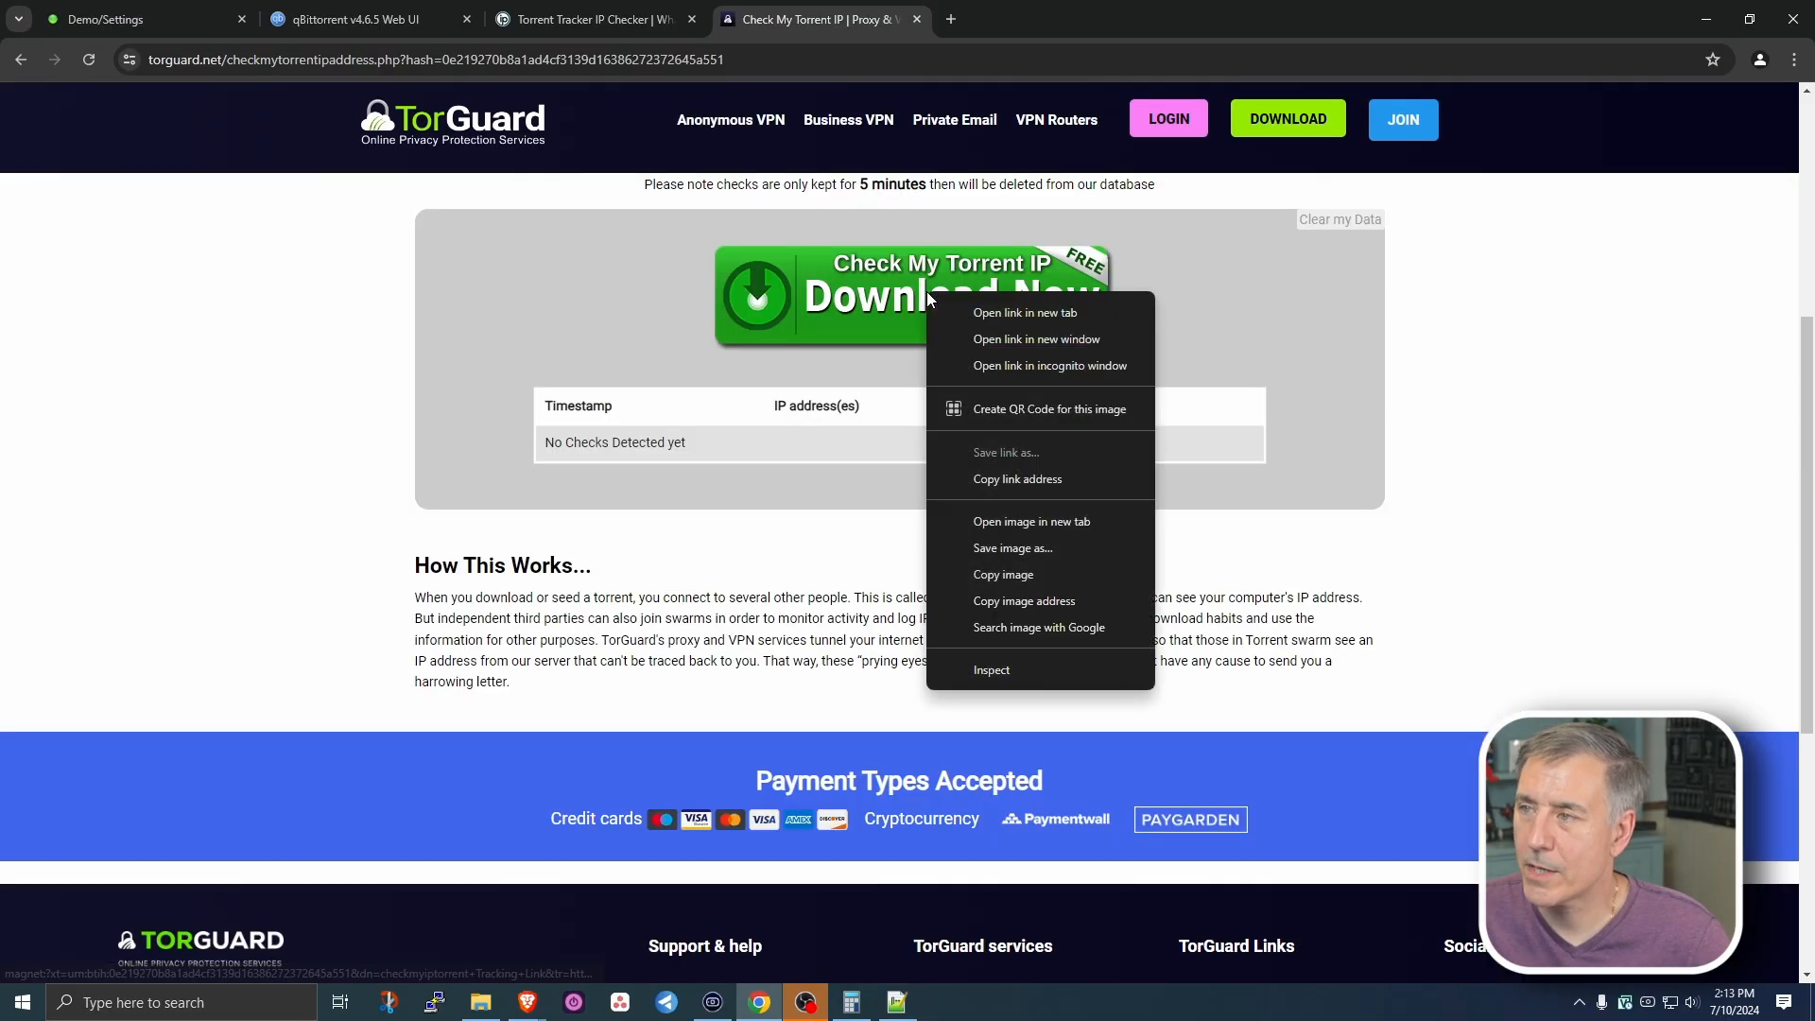
left_click(1004, 479)
- Add the TorGuard magnet link as a downloading torrent in qBittorrent
left_click(360, 19)
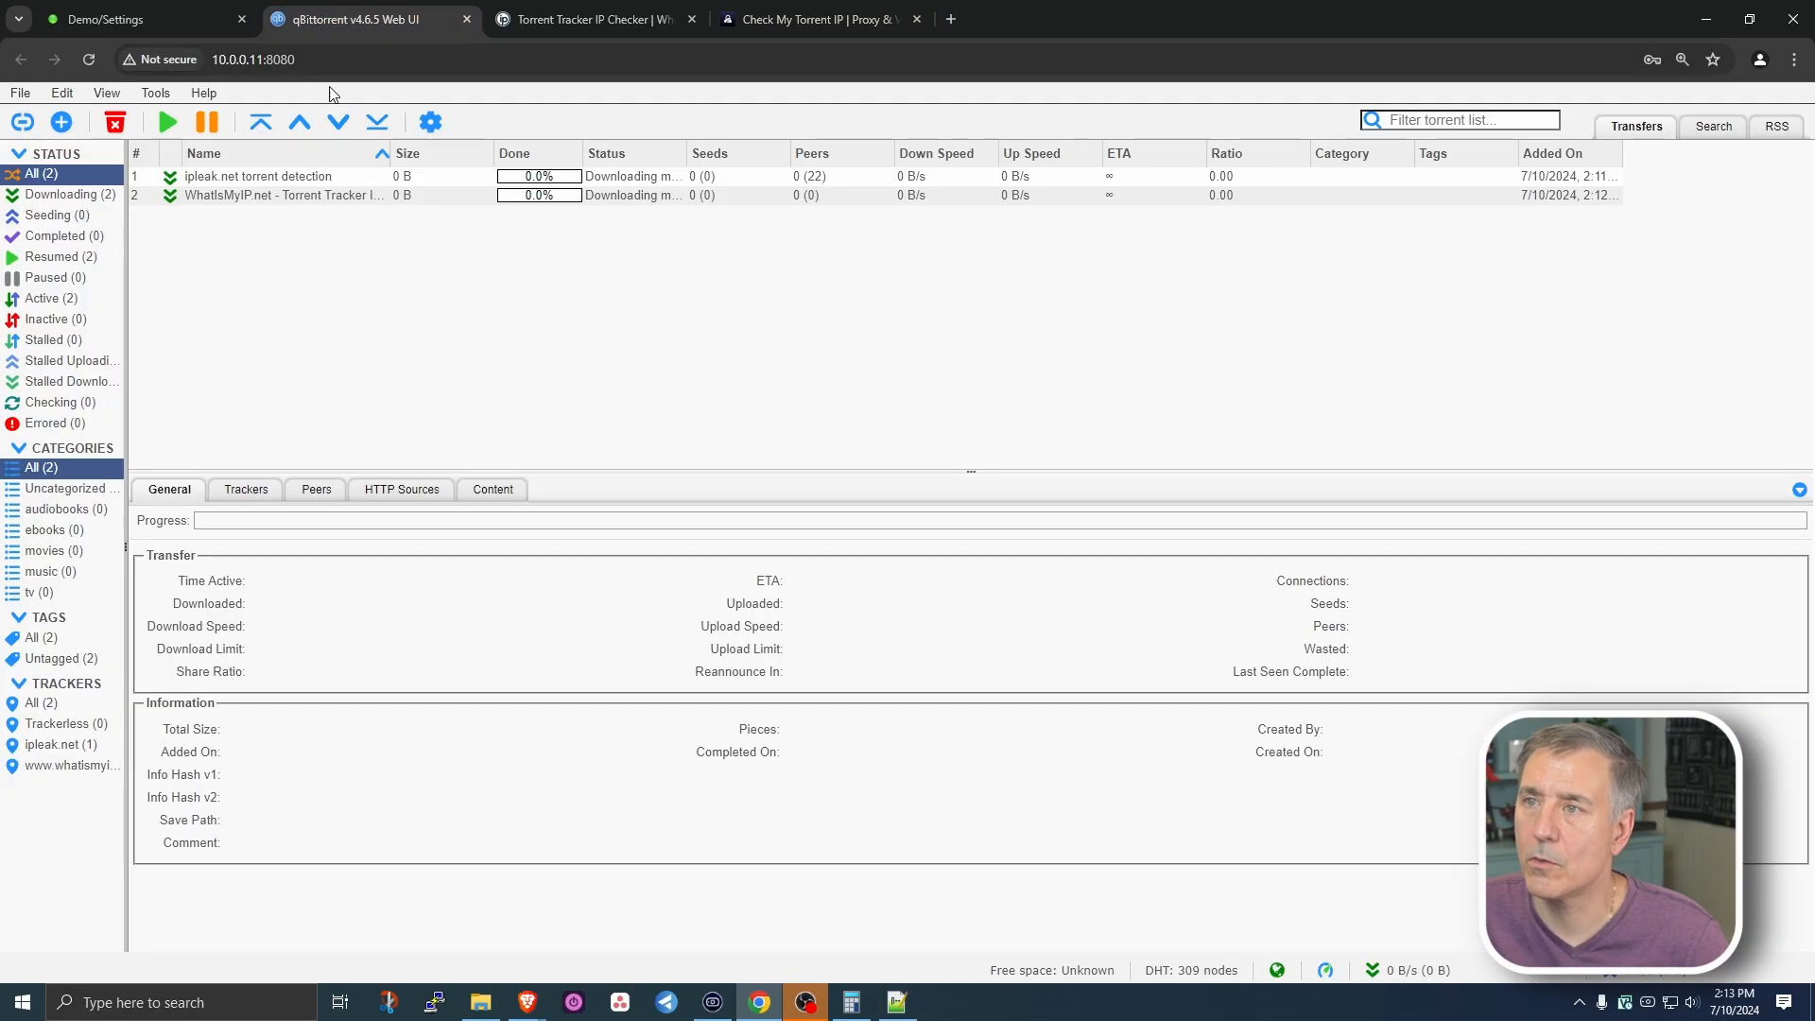
mouse_move(52, 87)
left_click(22, 121)
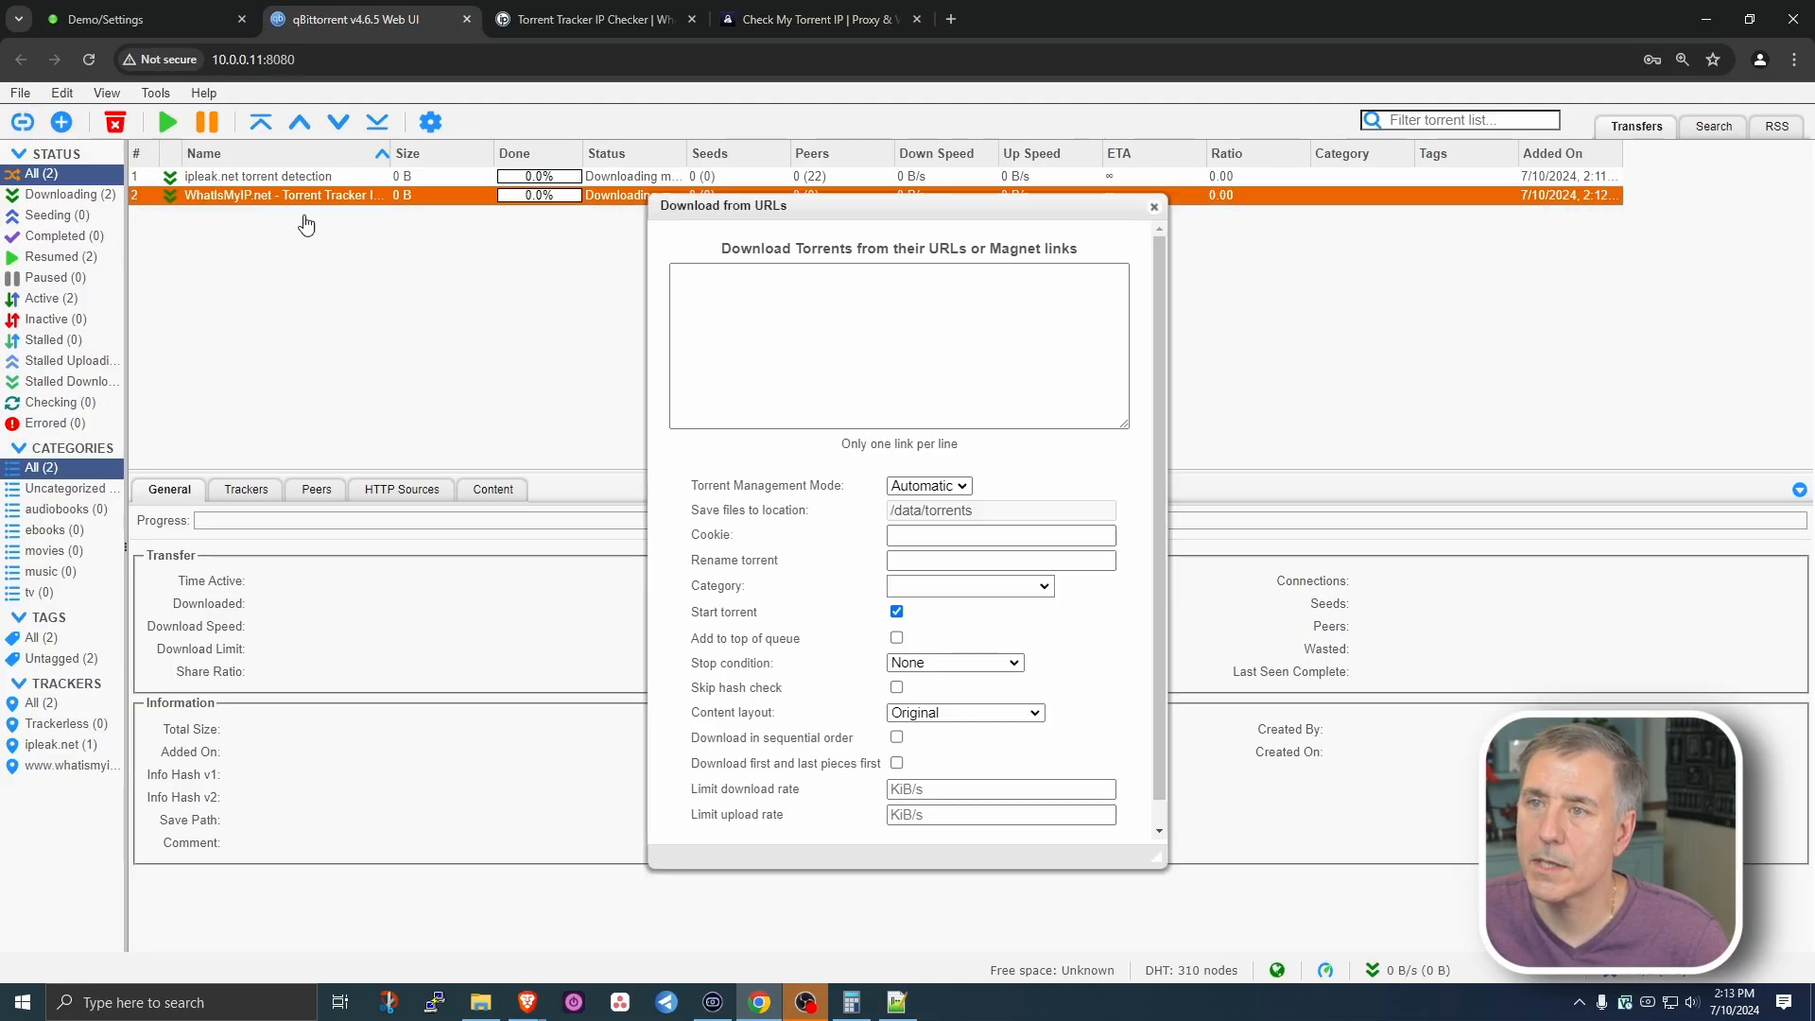
right_click(721, 324)
left_click(753, 509)
left_click(900, 827)
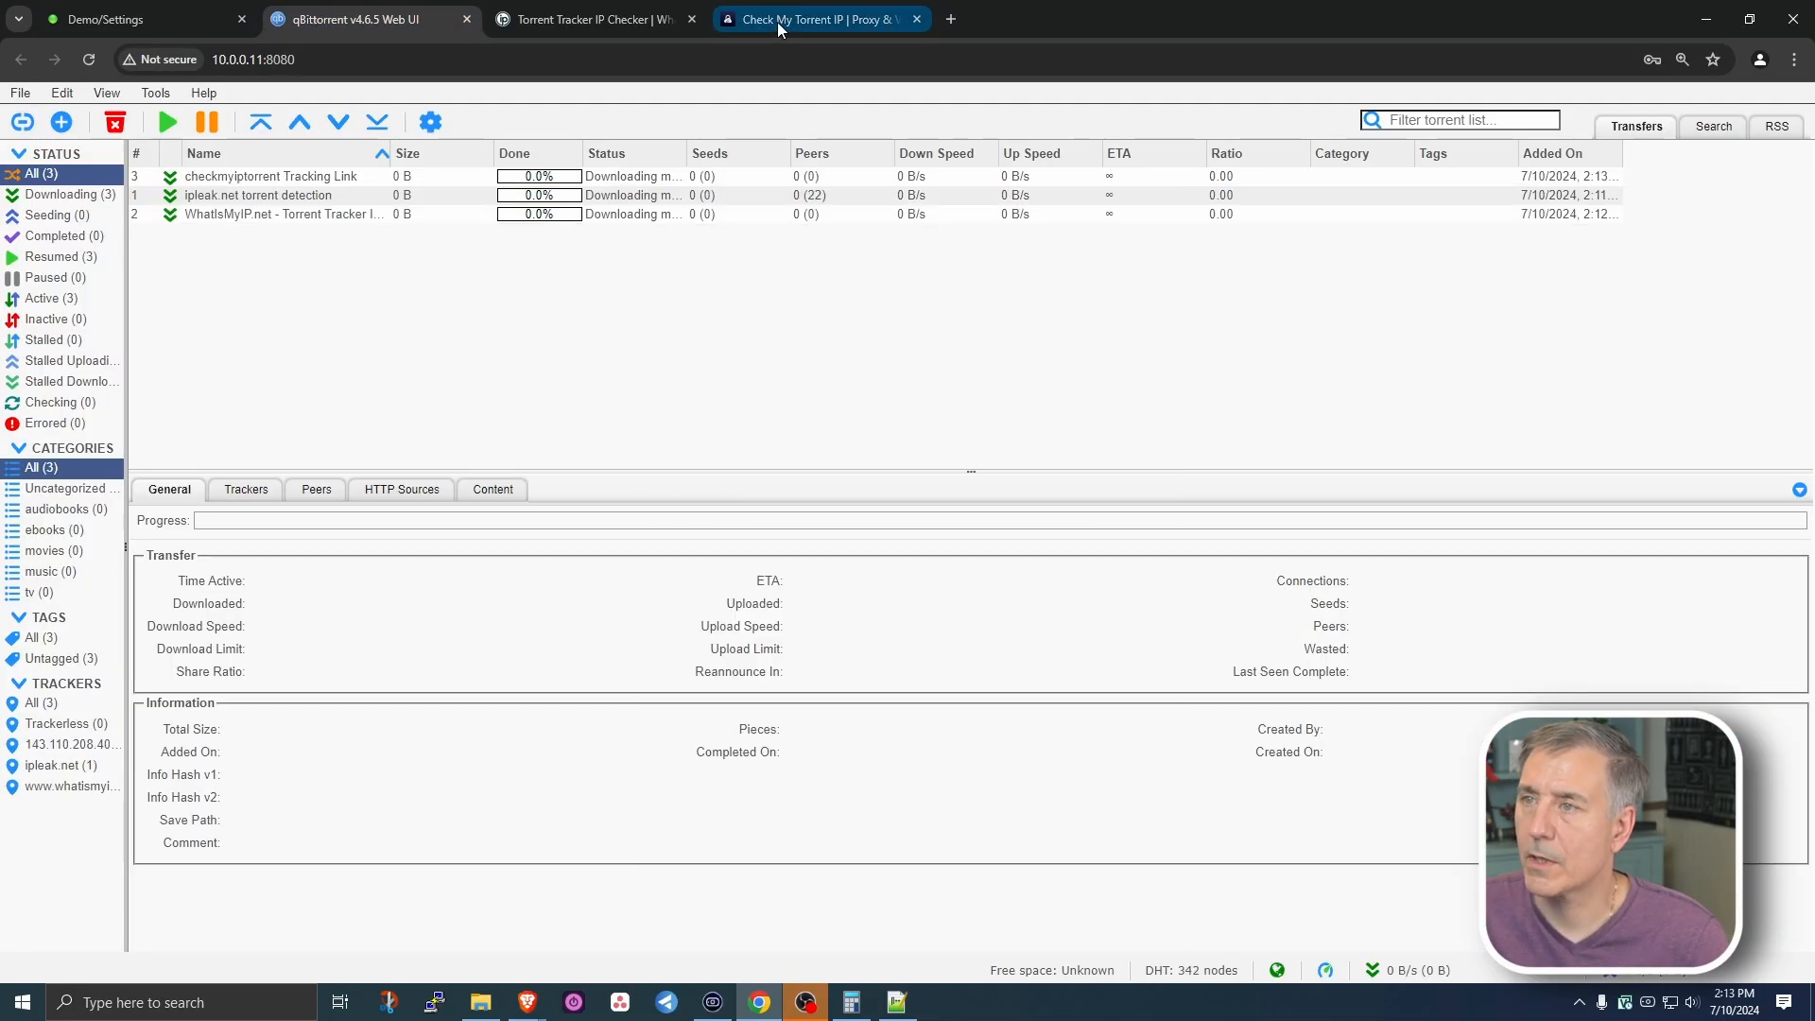
- Review TorGuard's results listing IP 179.61.197.101 with user agent qBittorrent/4.6.5
left_click(801, 19)
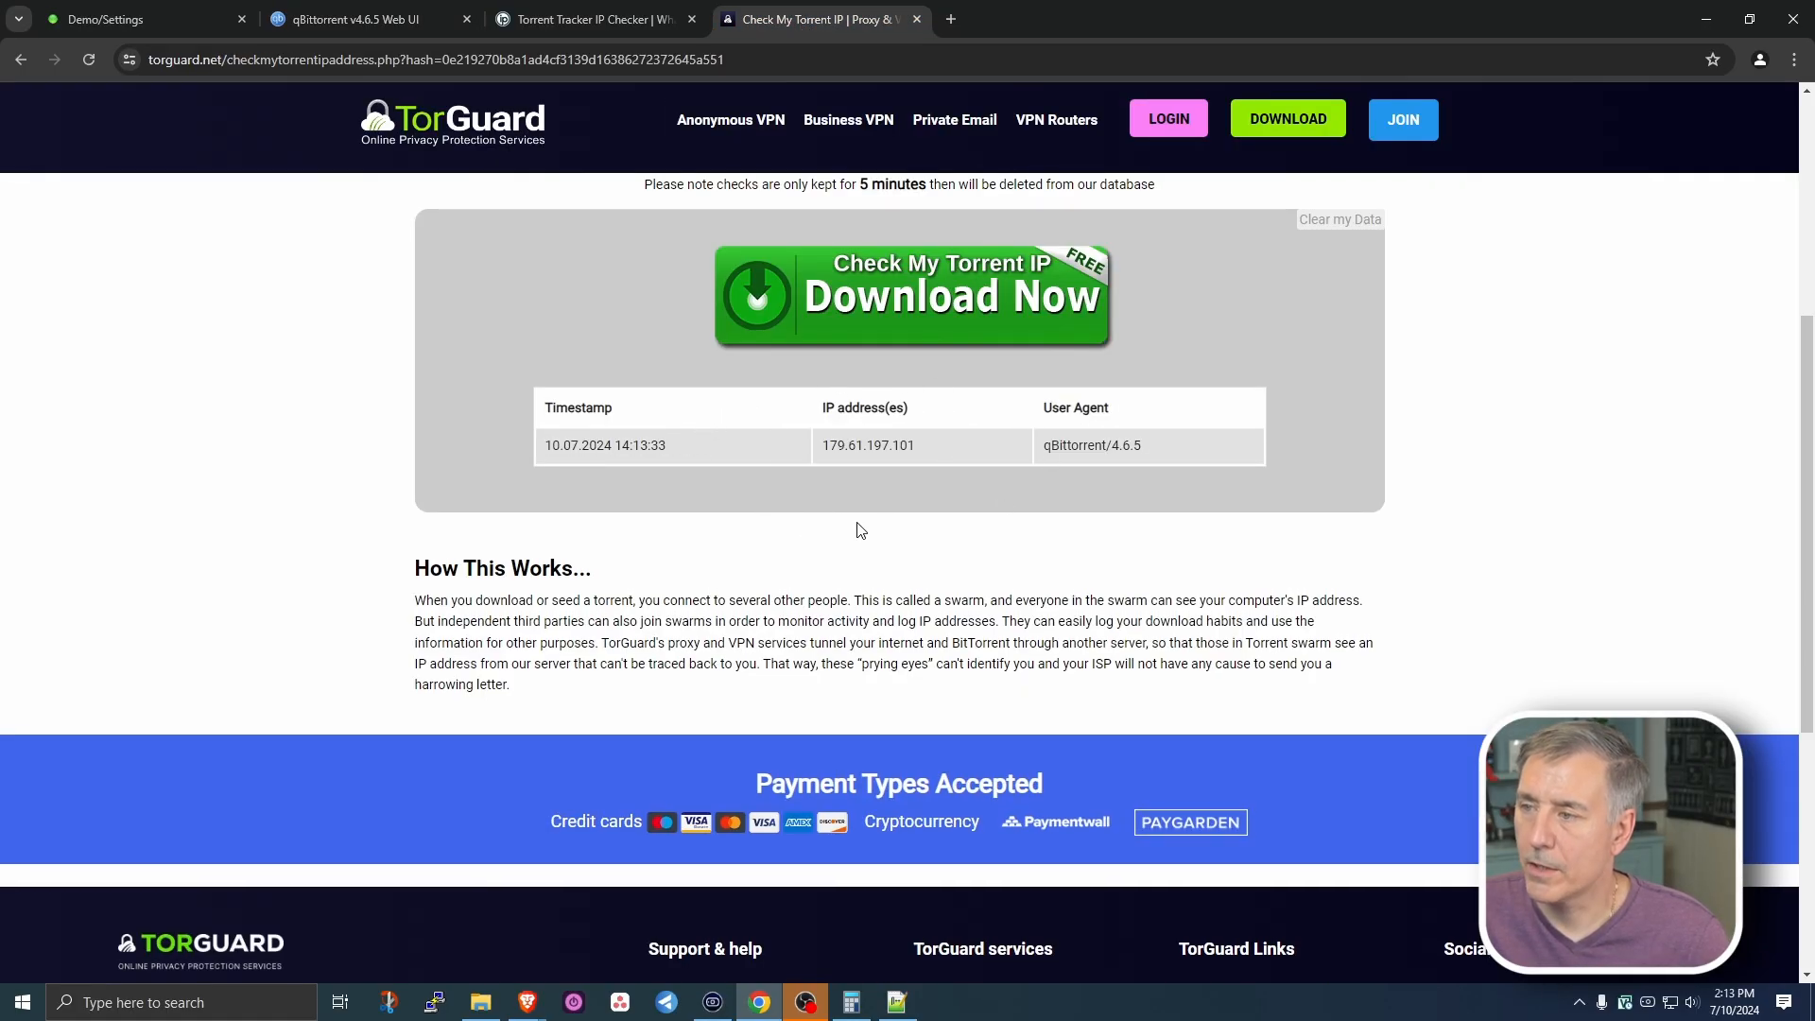
scroll(860, 529, "up", 4)
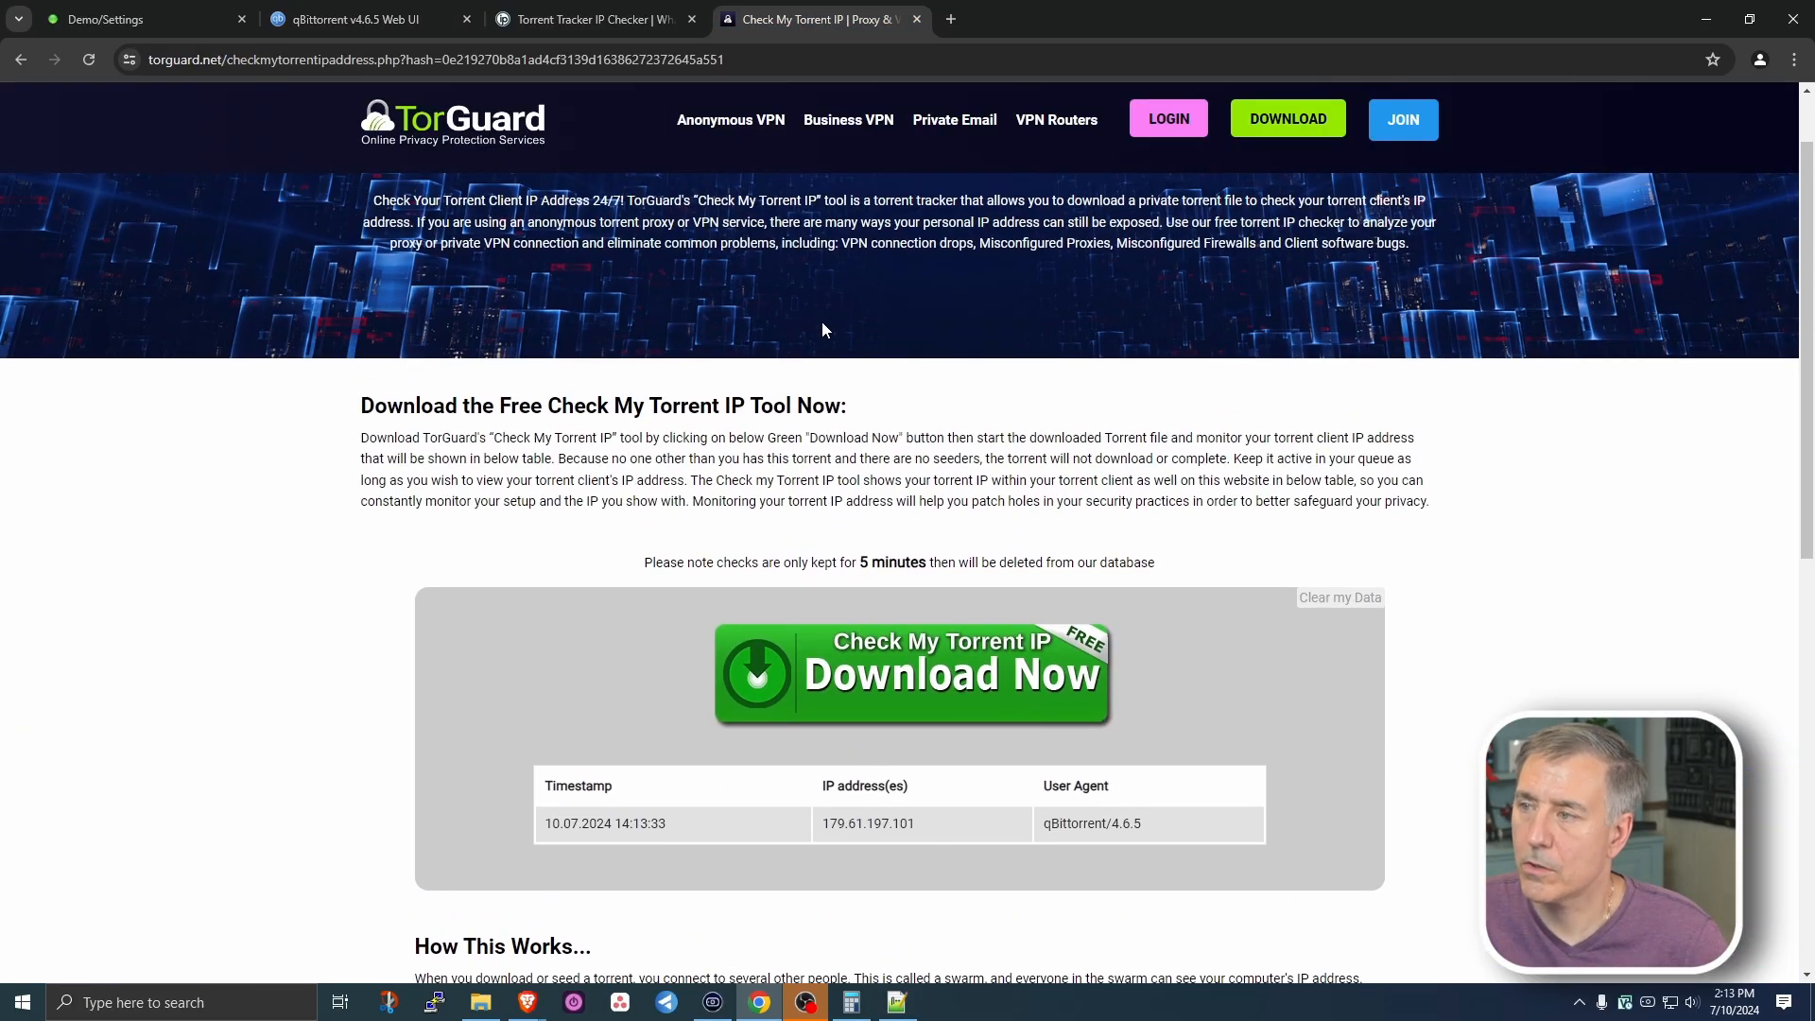
scroll(788, 327, "up", 2)
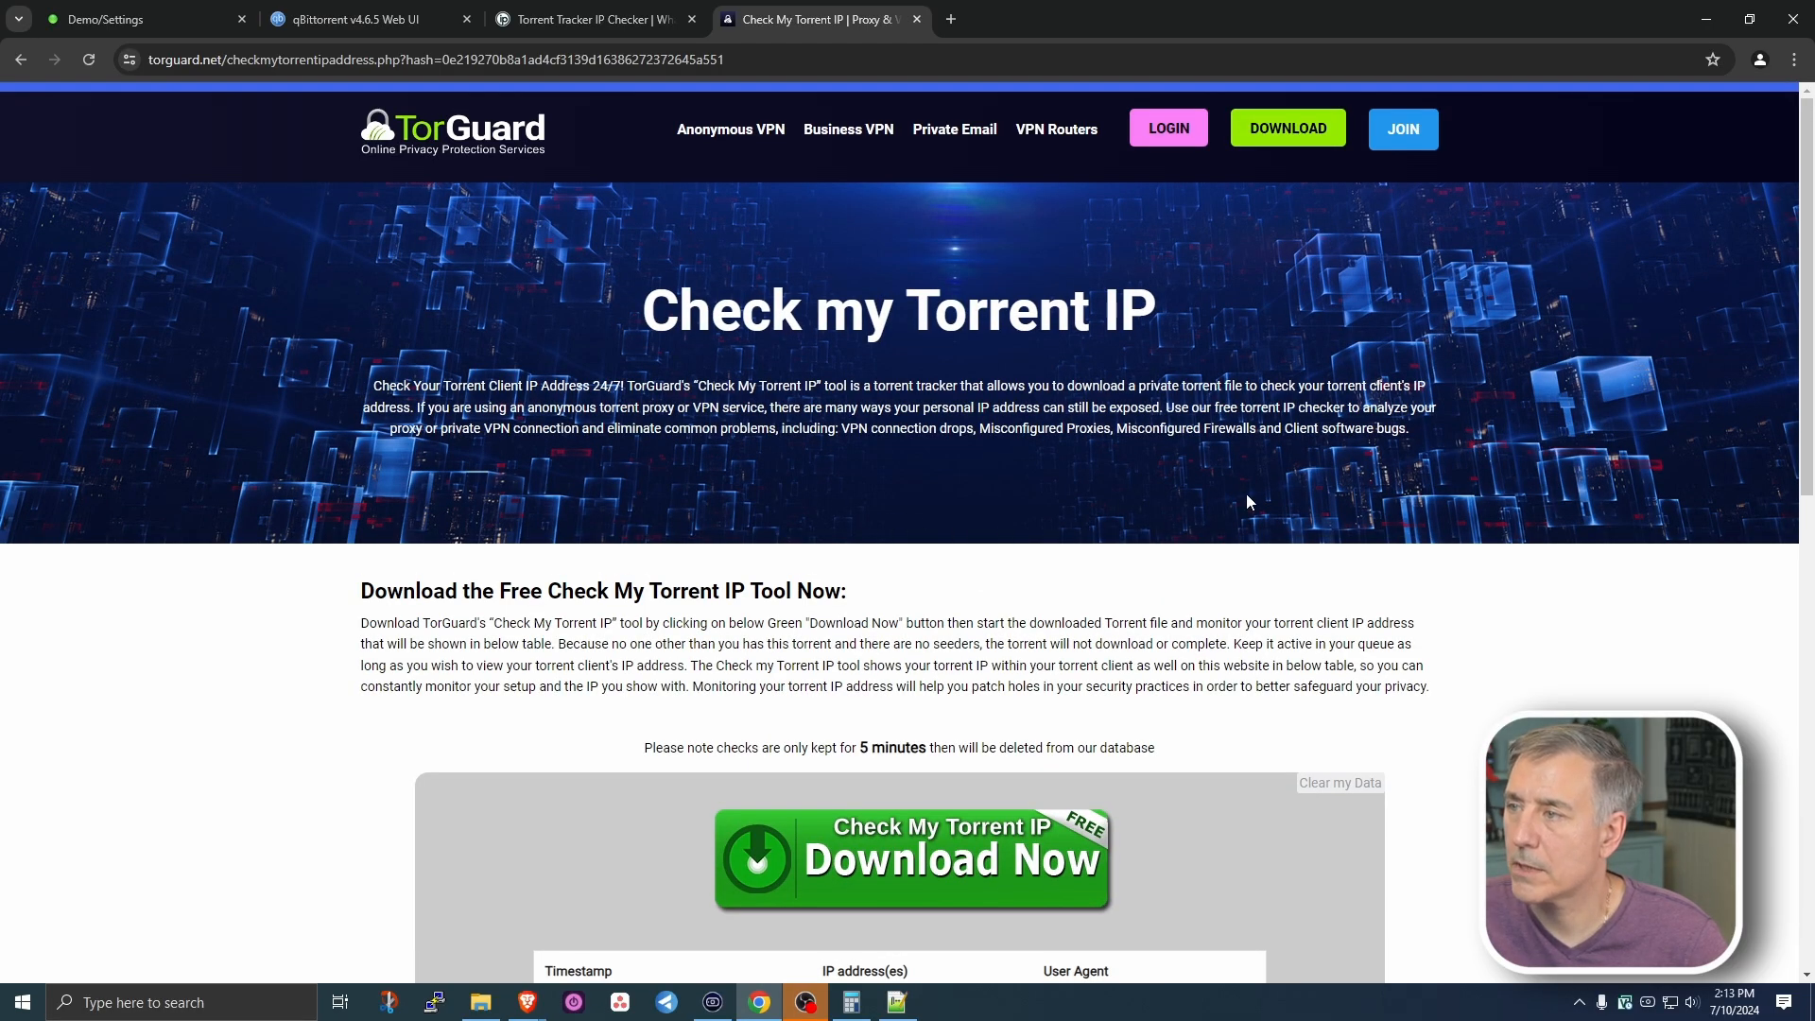
scroll(553, 350, "down", 4)
scroll(707, 414, "down", 2)
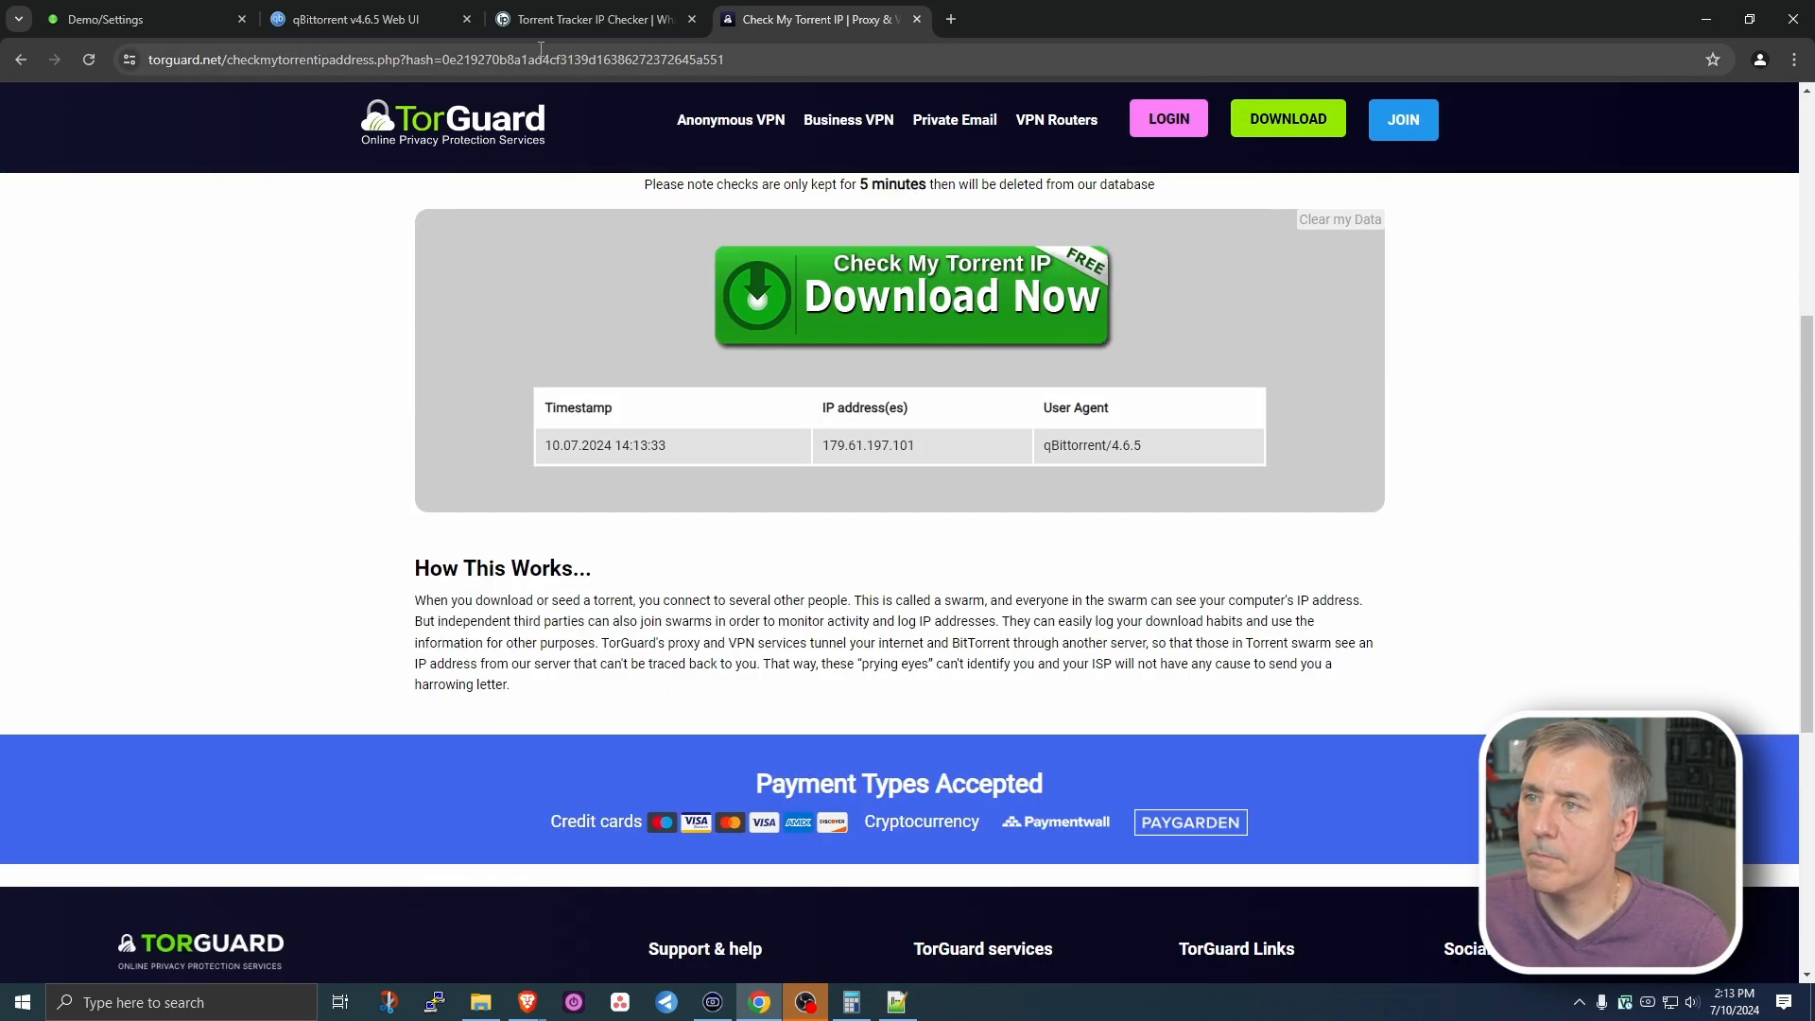
left_click(548, 17)
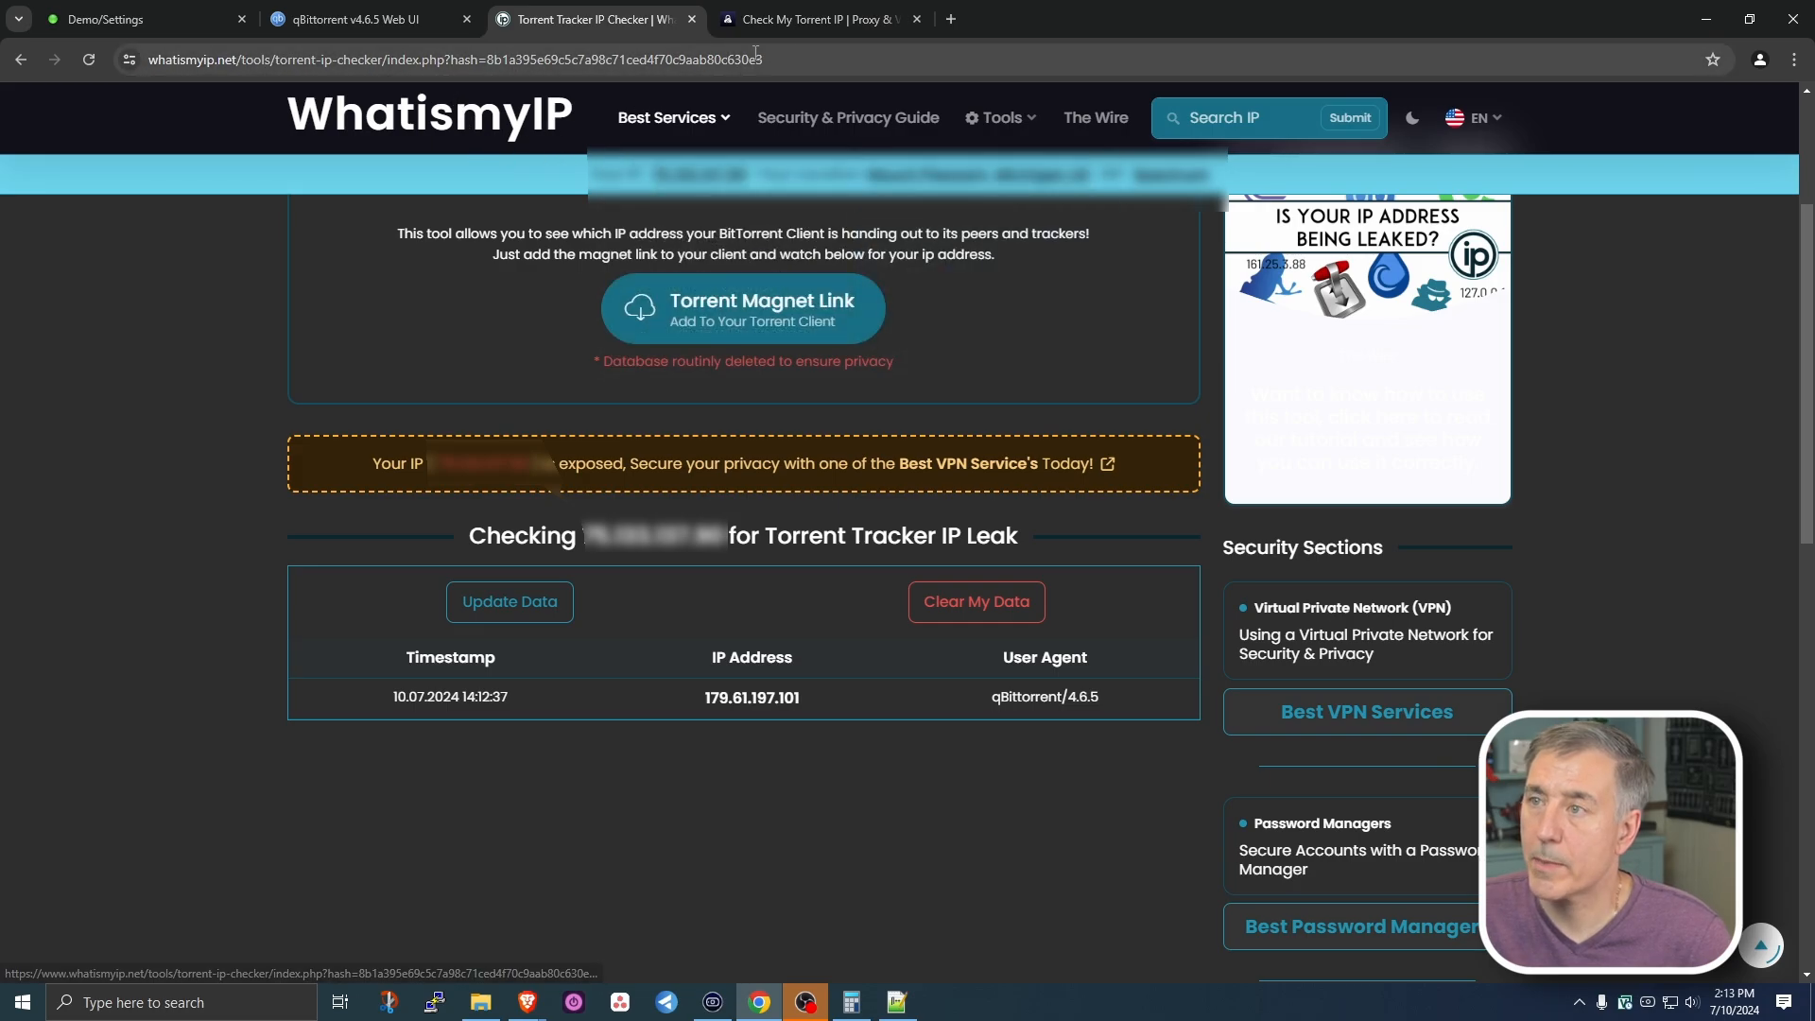
- Load whatismyip.net to view the browser's IP, then return to qBittorrent's three IP-check torrents
left_click(823, 56)
type("whatismyip.net")
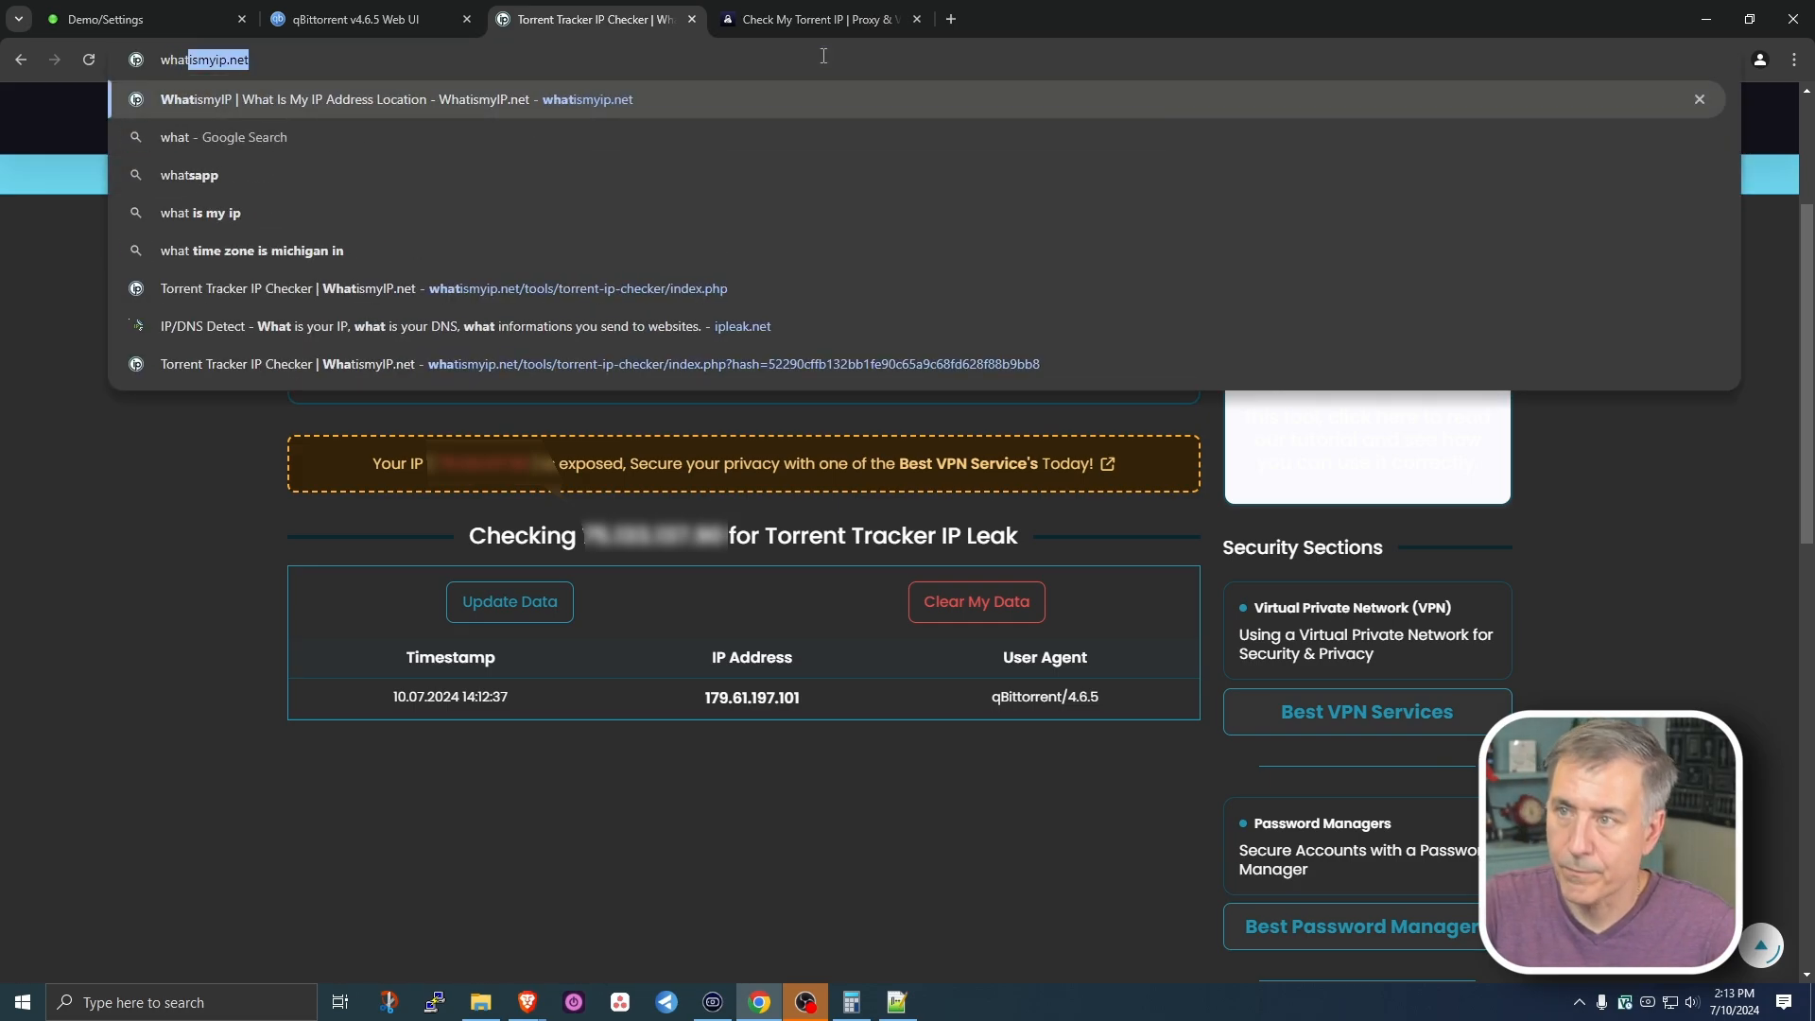
key("Return")
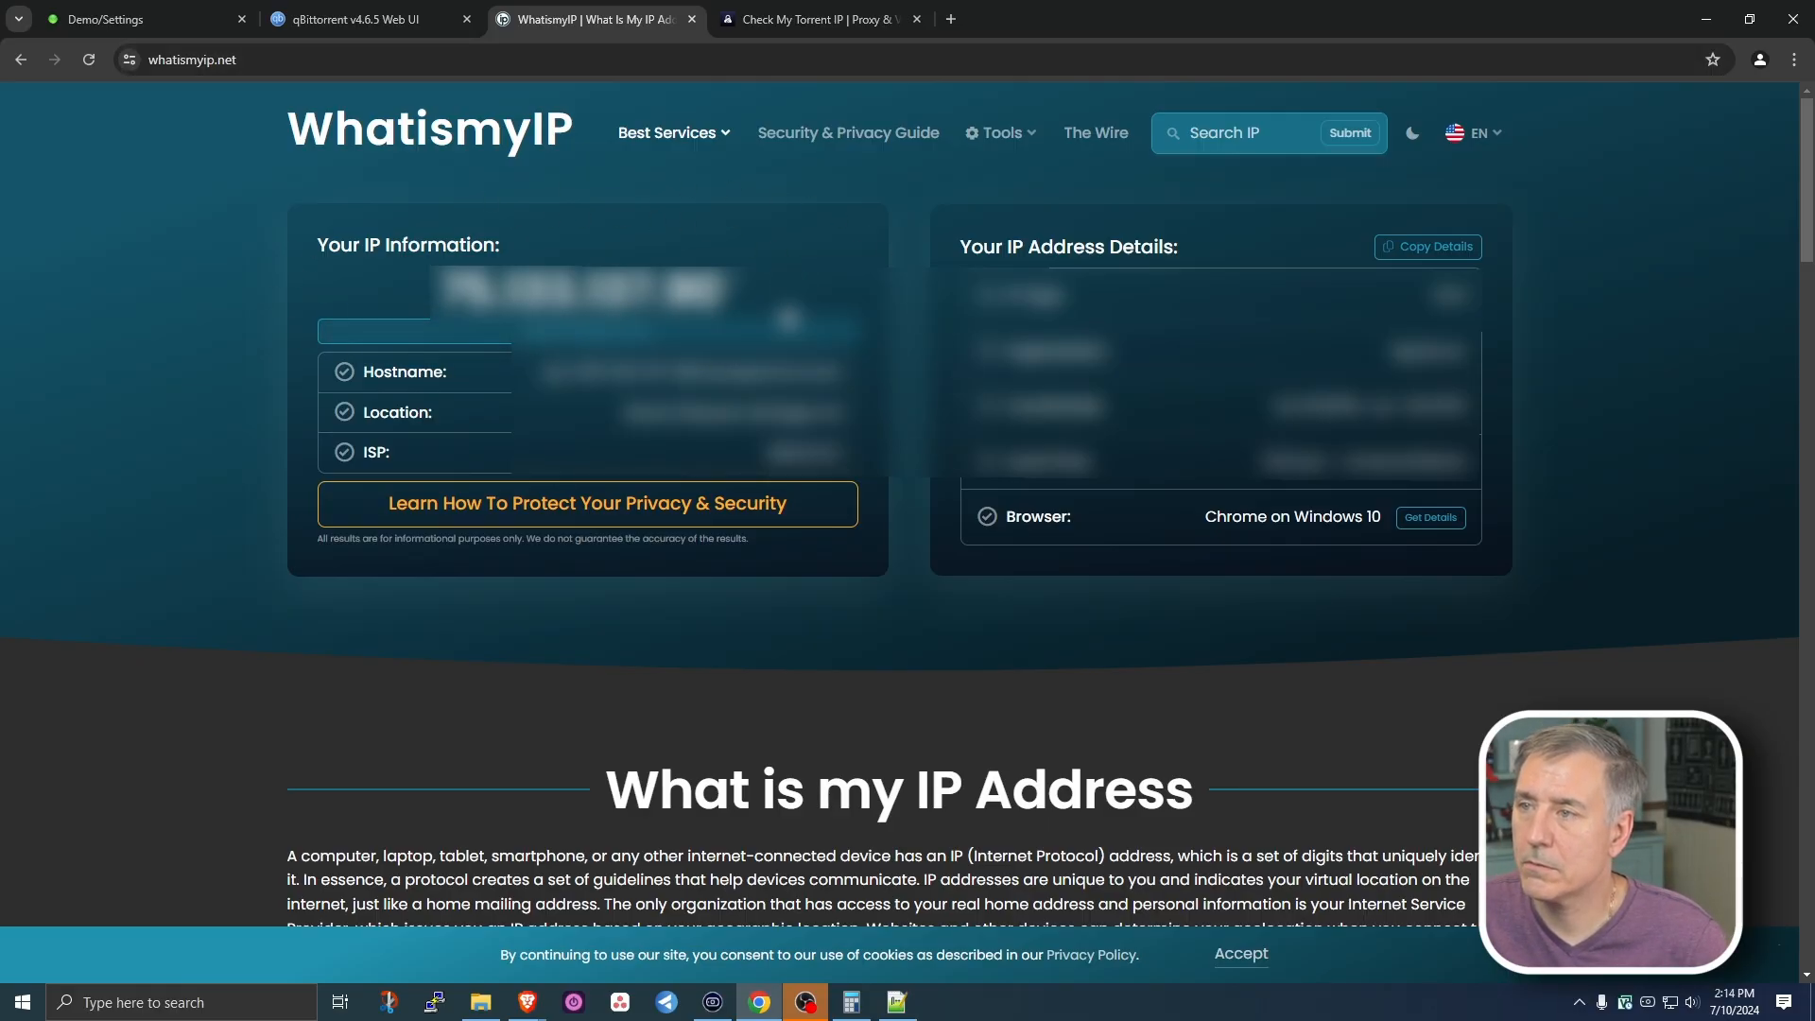
left_click(791, 25)
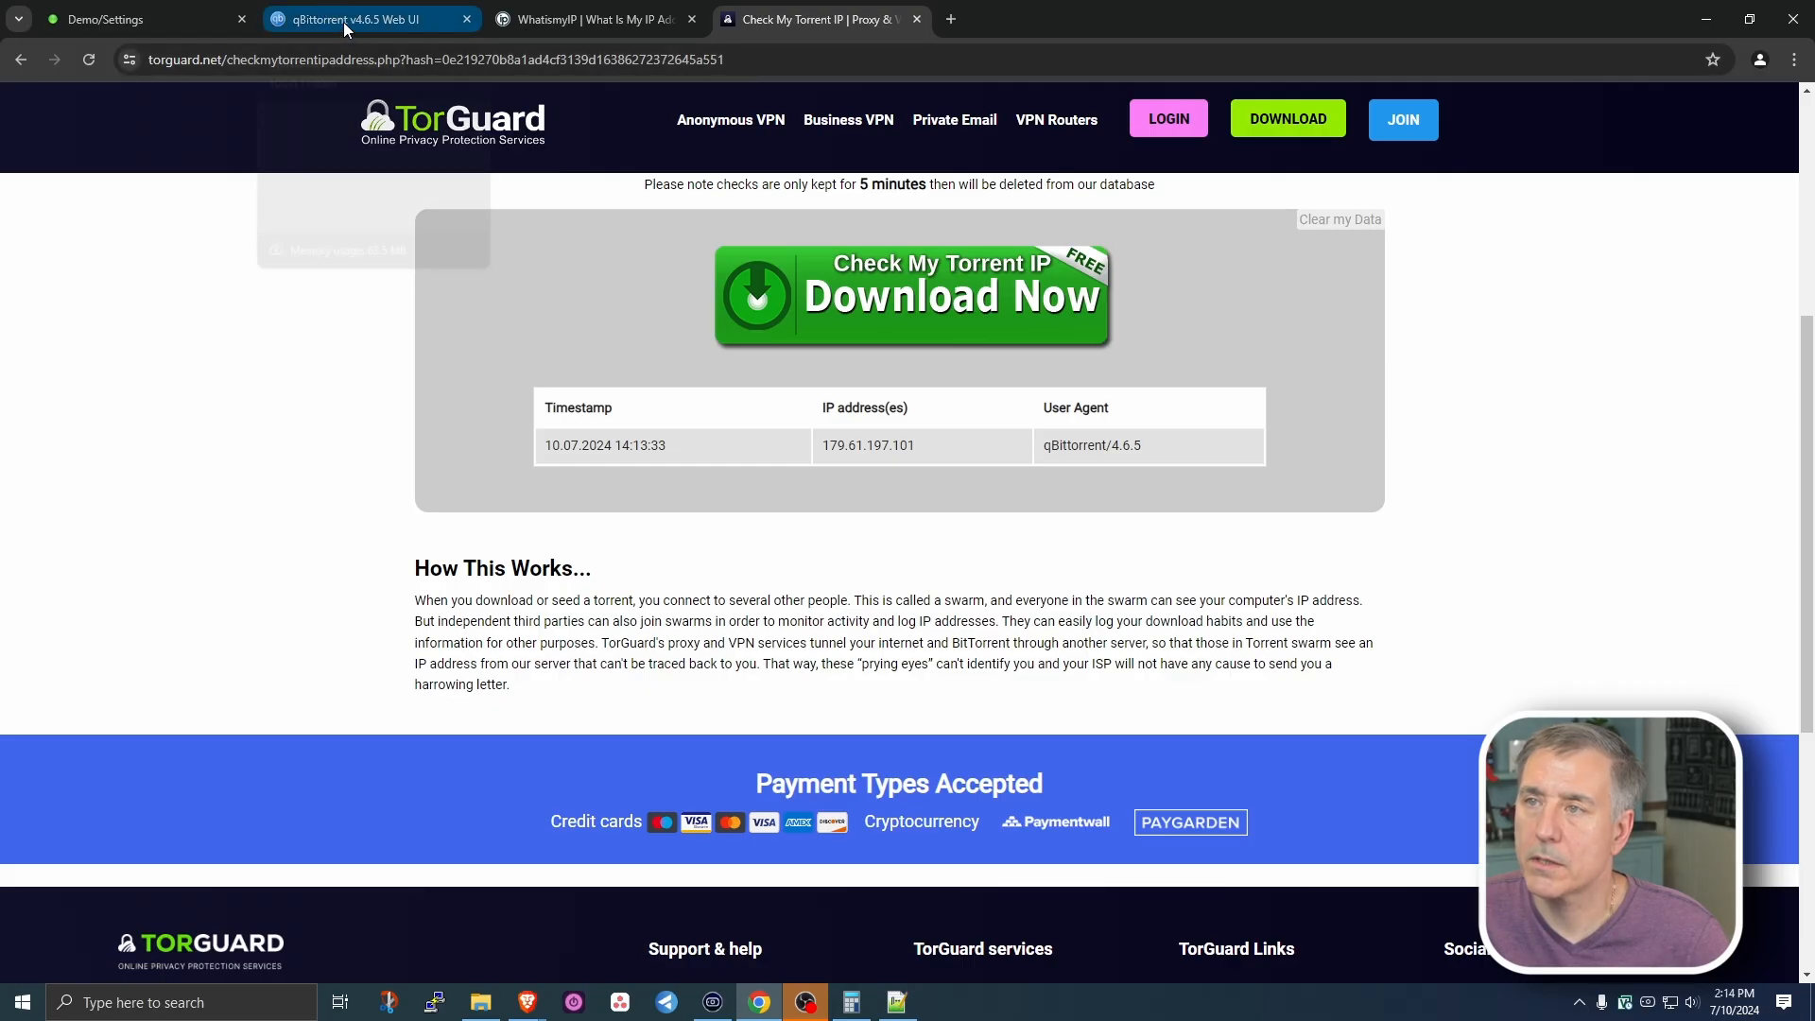
mouse_move(344, 21)
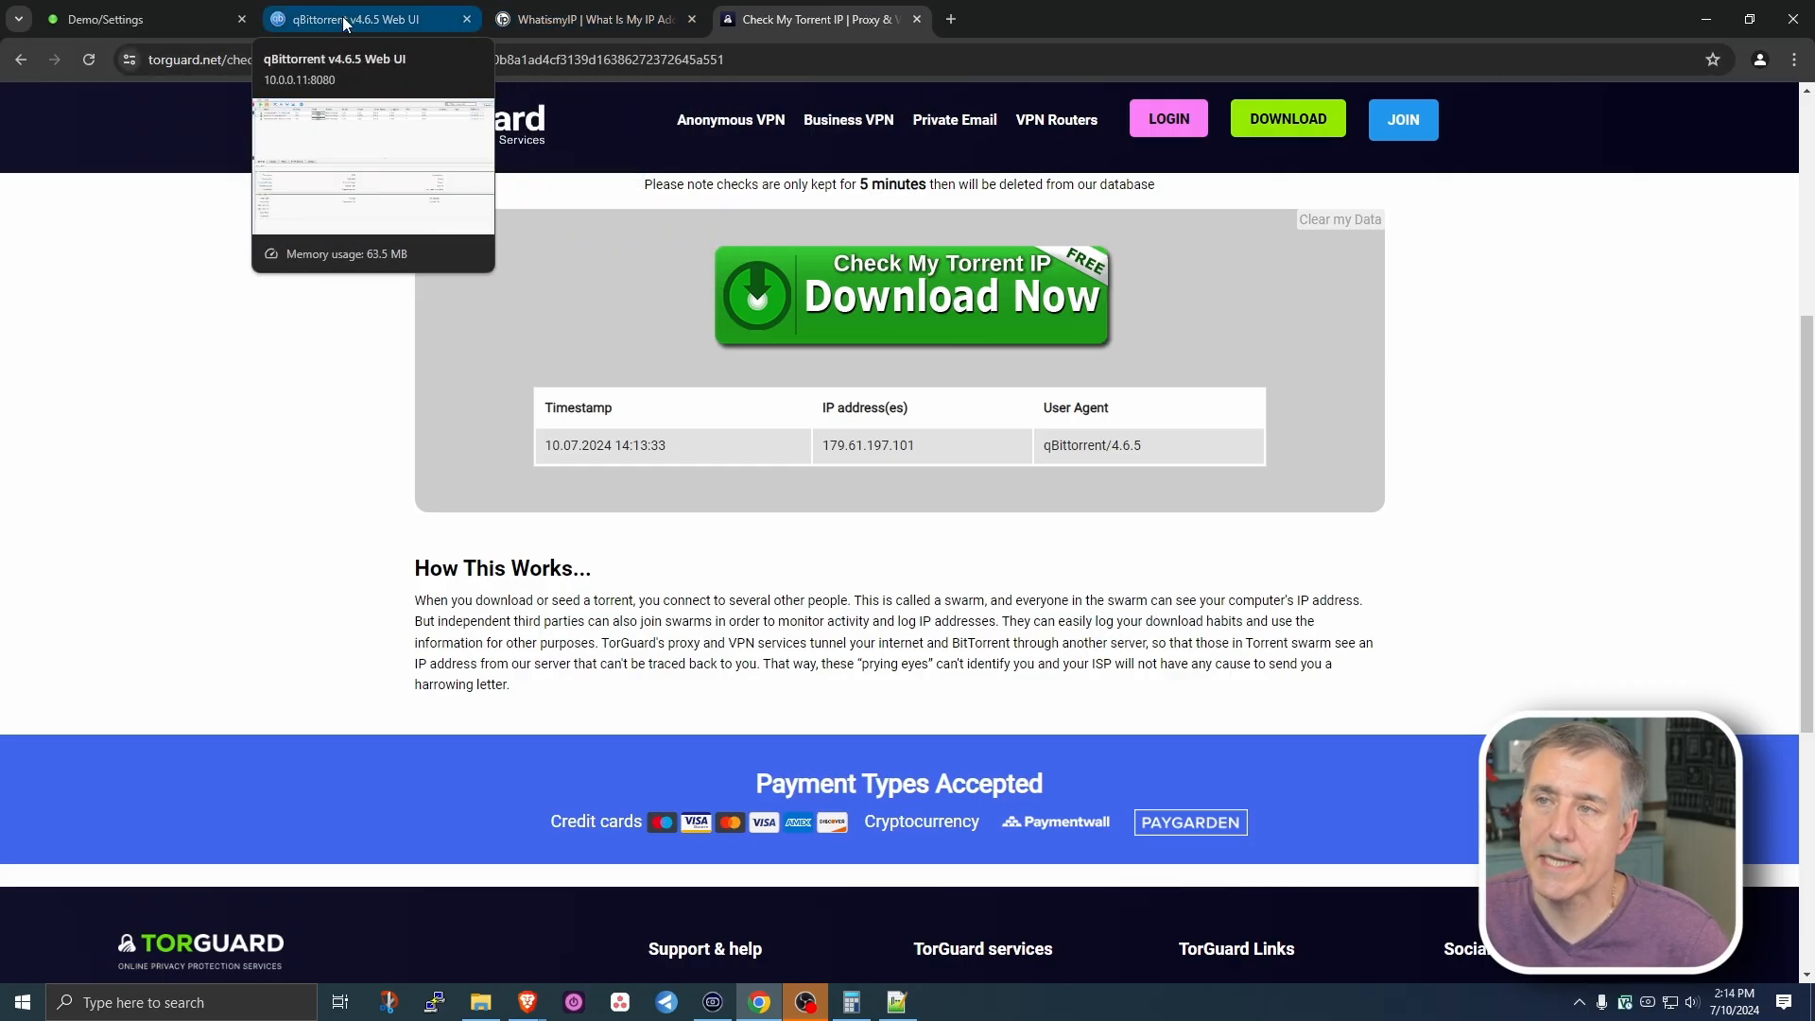
left_click(345, 24)
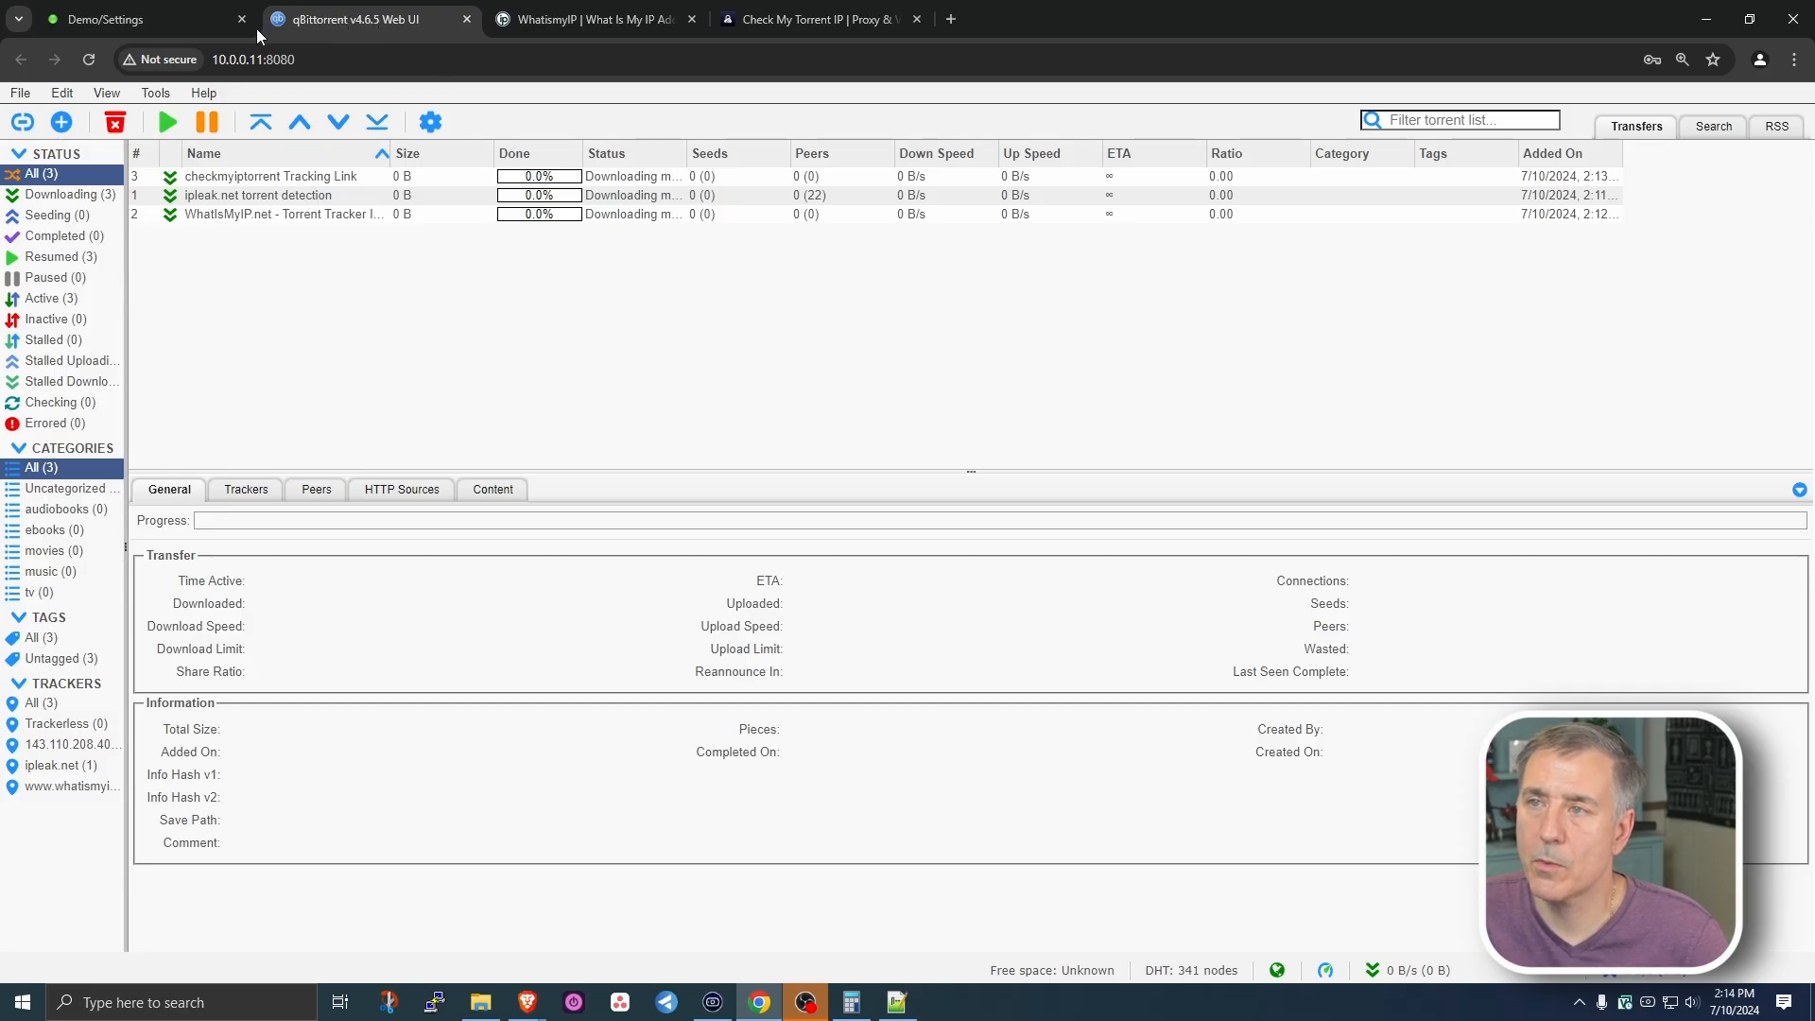
left_click(107, 93)
left_click(116, 249)
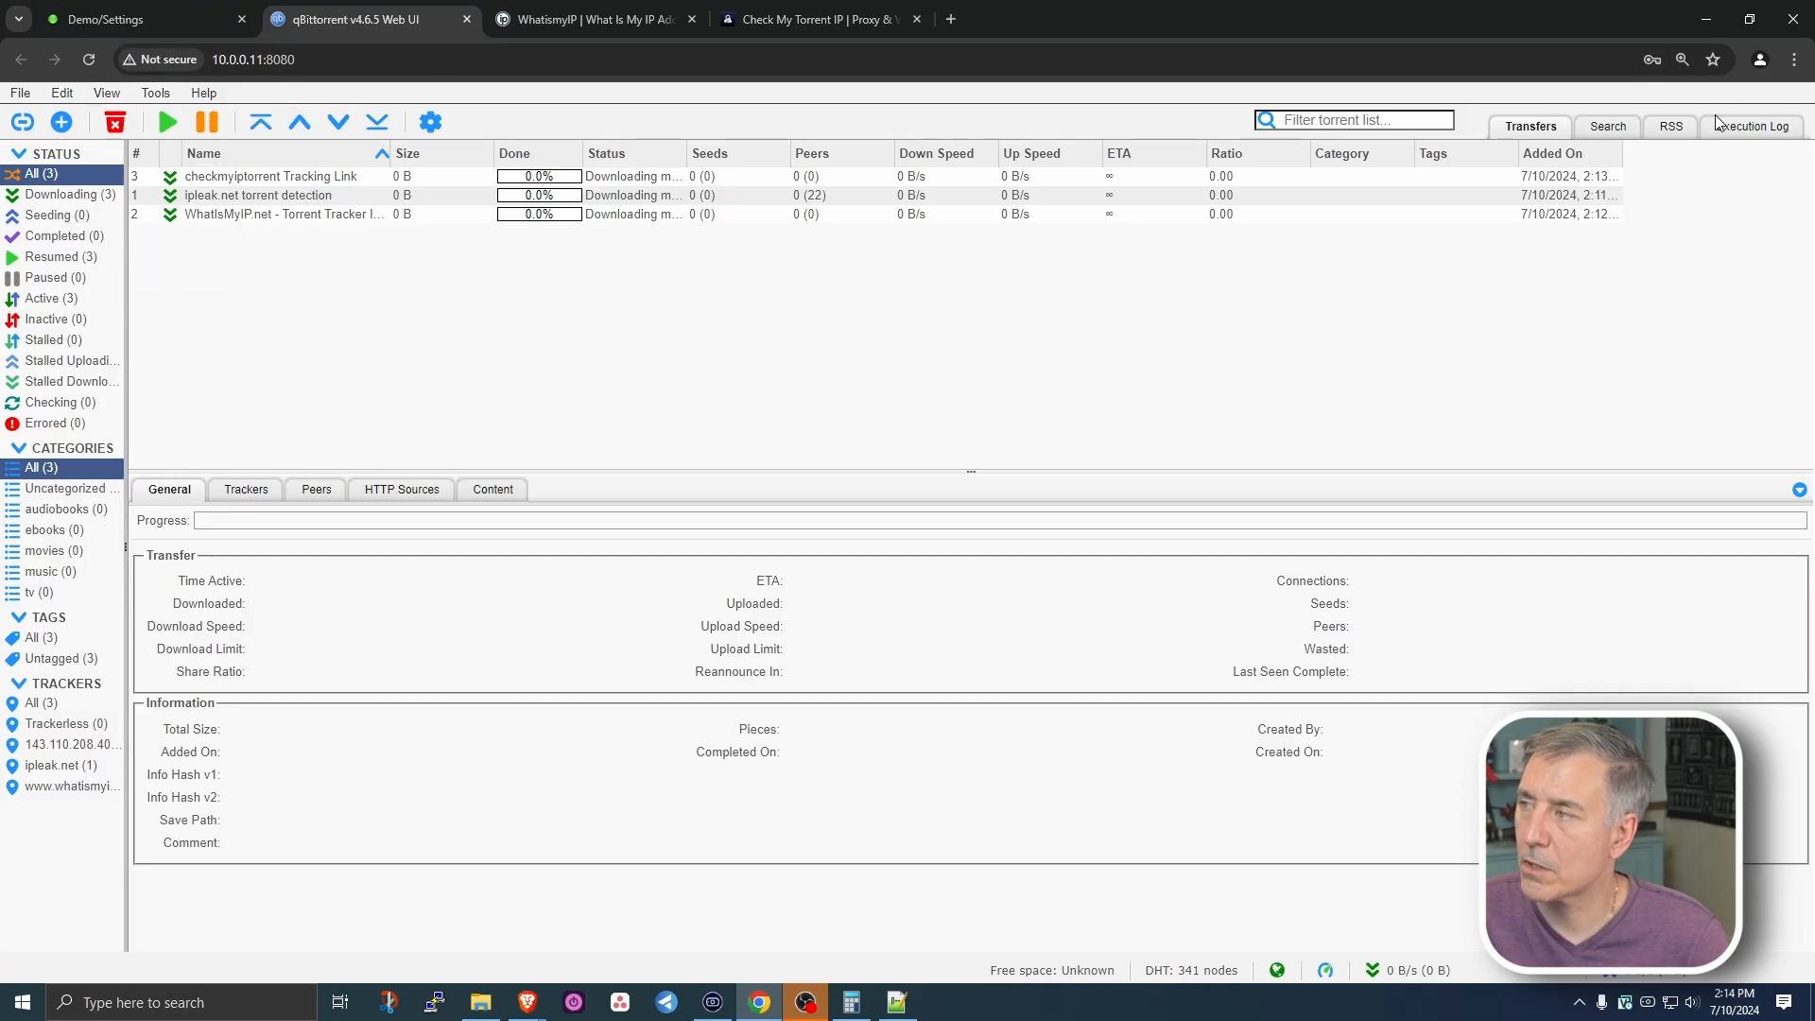
left_click(1752, 126)
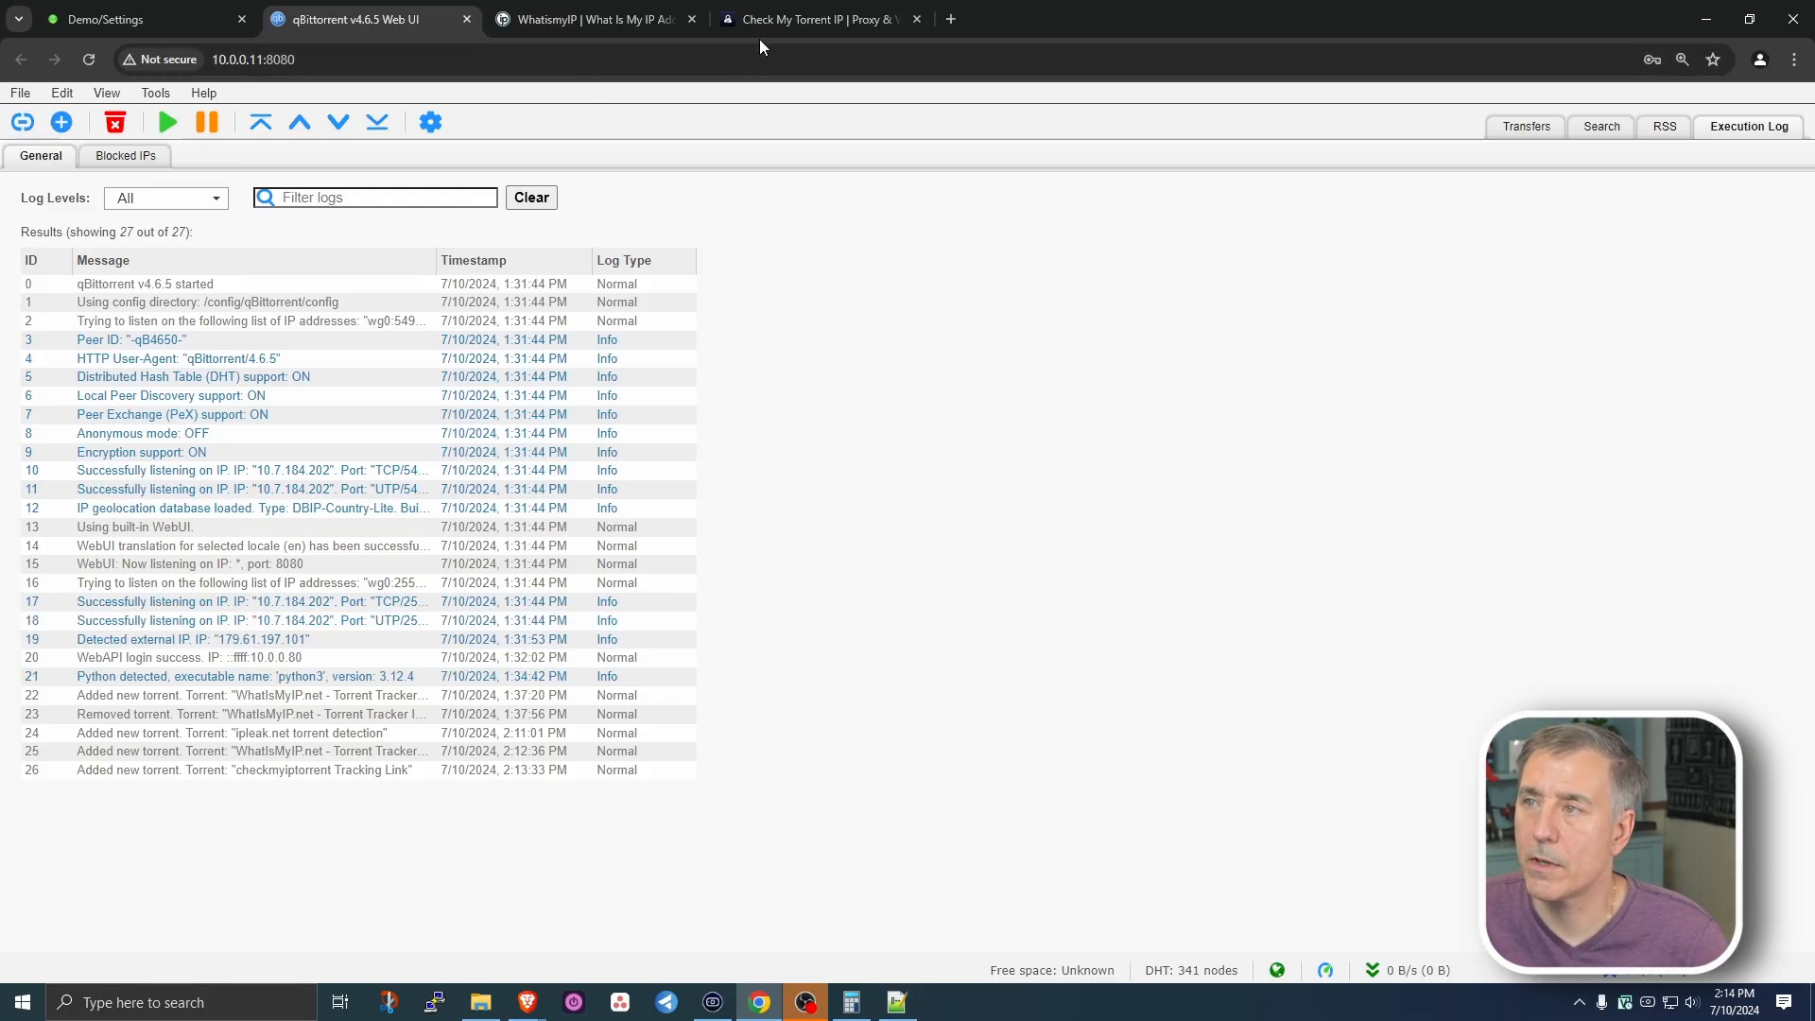
left_click(597, 20)
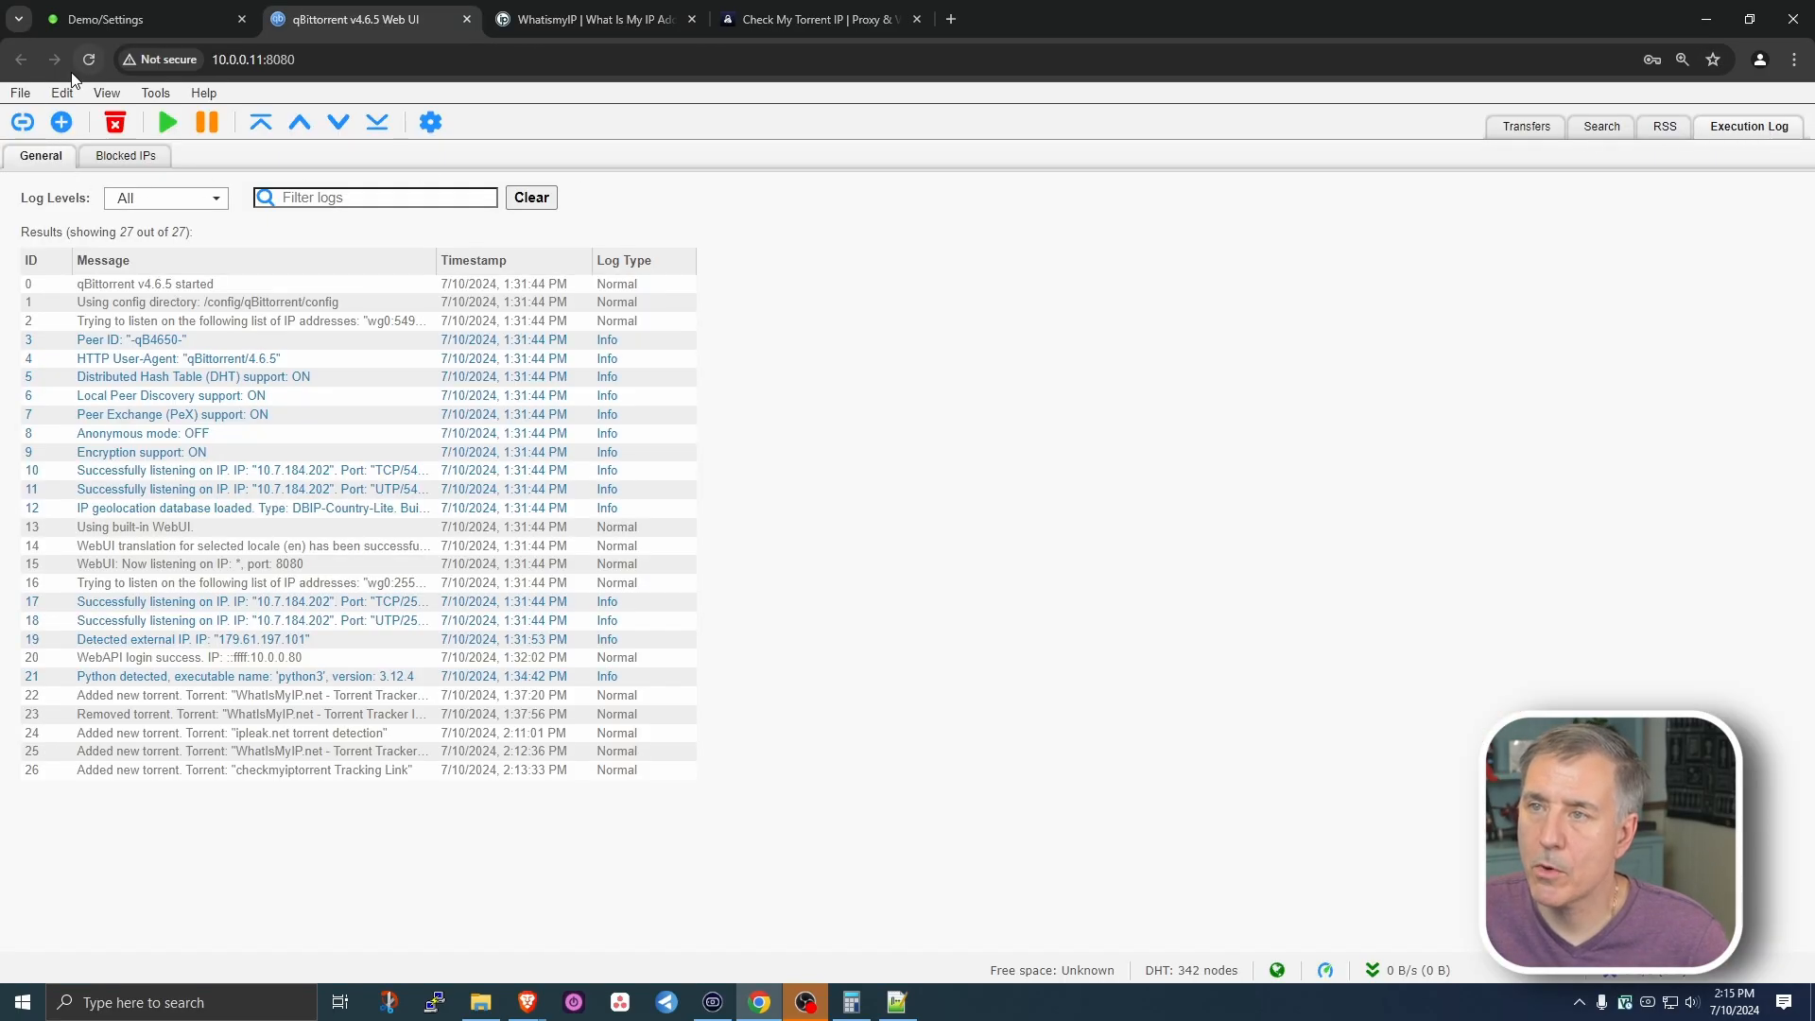
left_click(107, 92)
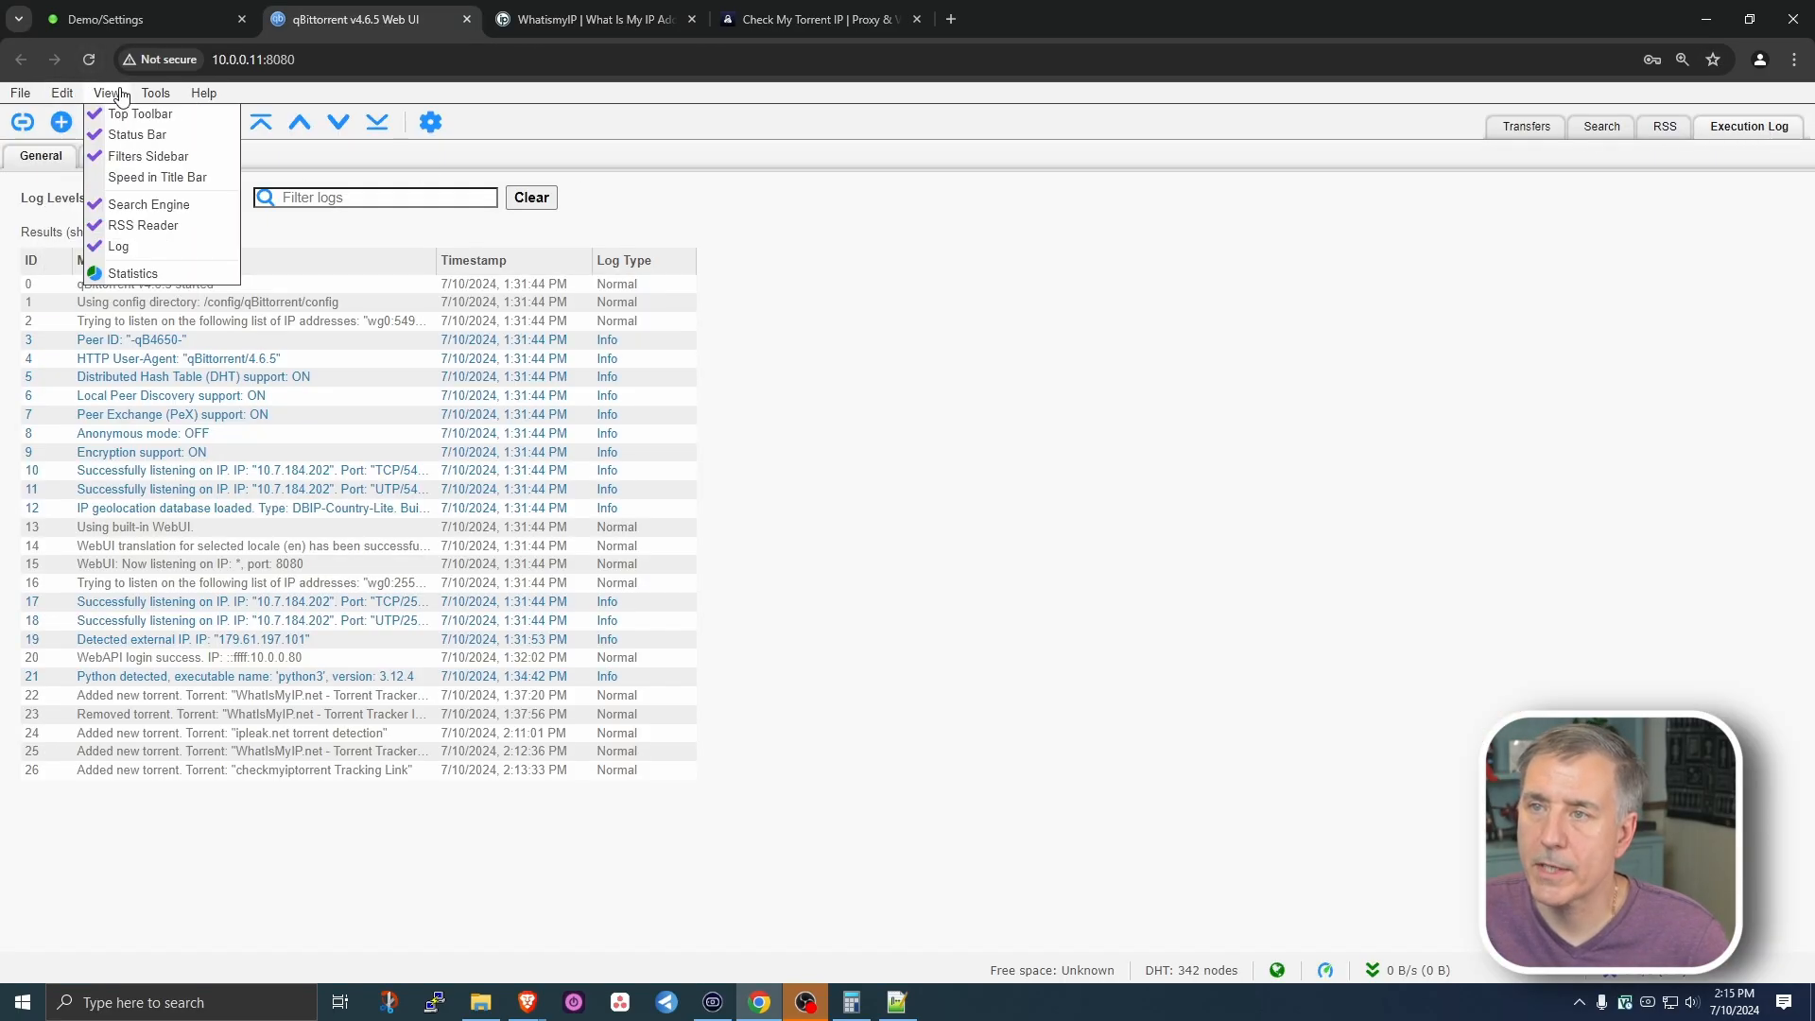
left_click(113, 248)
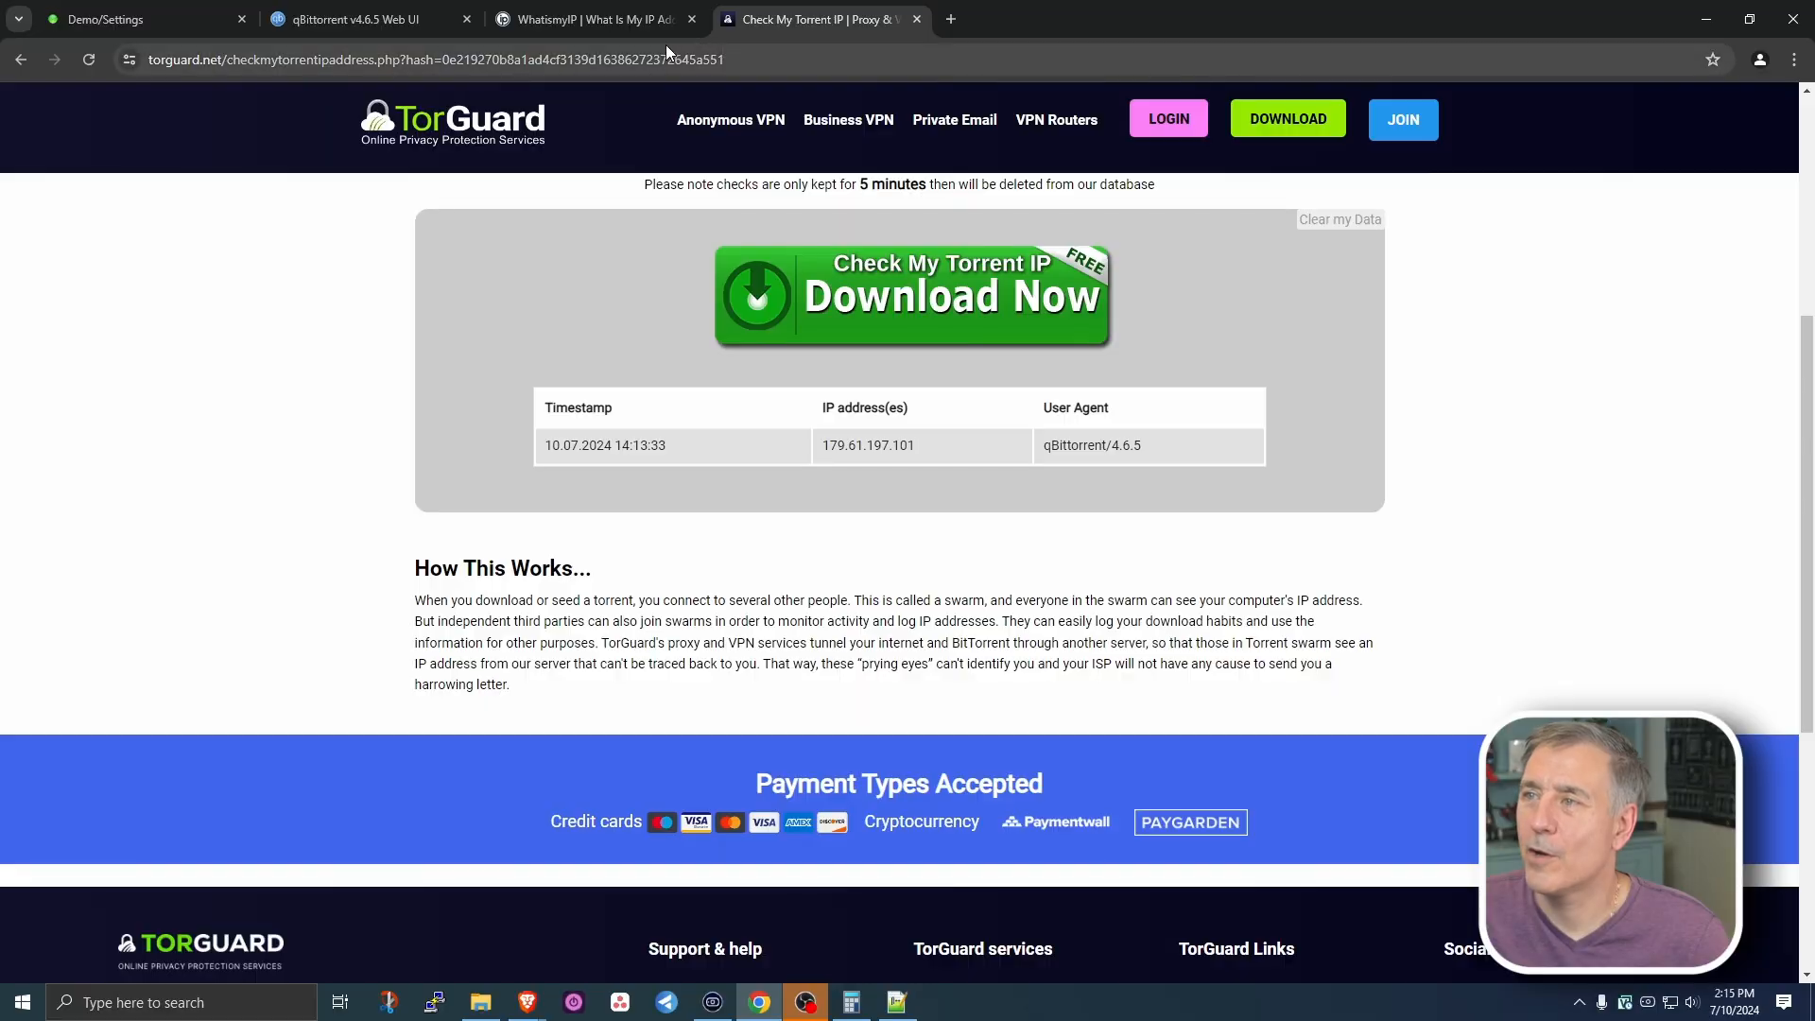
left_click(744, 57)
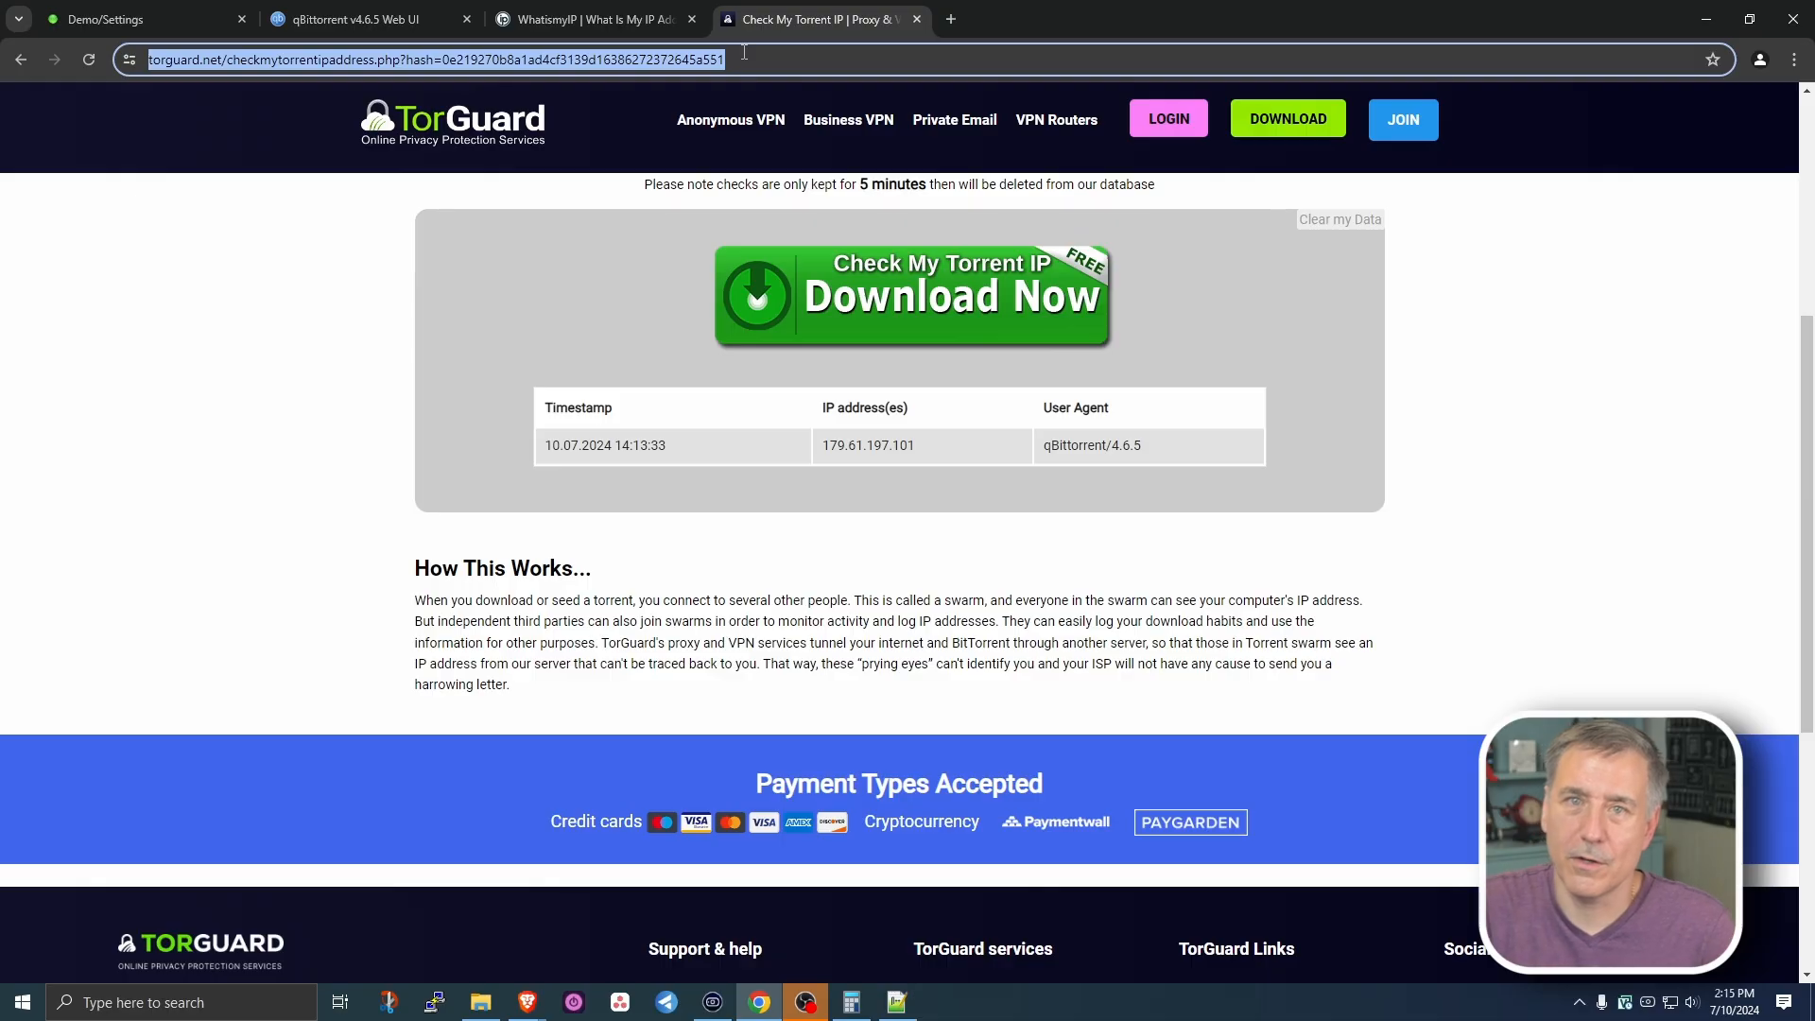
- Look up the connection's IP on iknowwhatyoudownload.com, showing its nine recorded torrents
type("iknowwhatyoudownload.com")
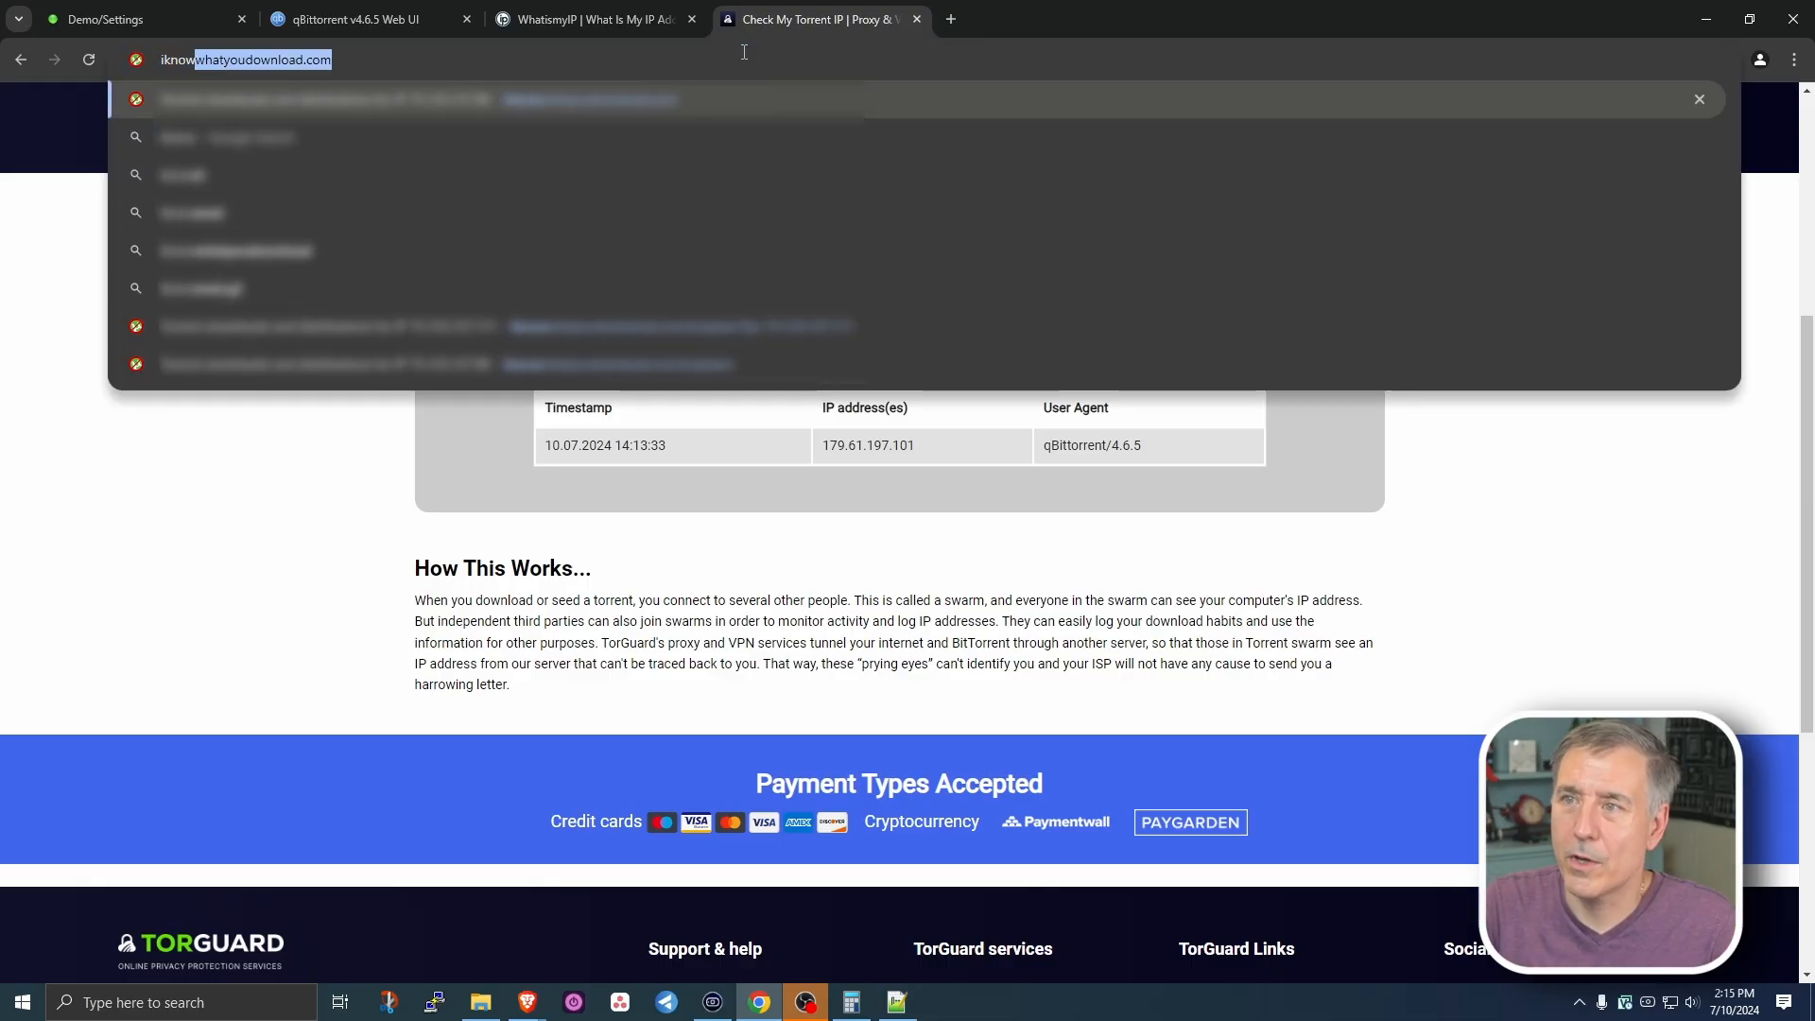
key("Return")
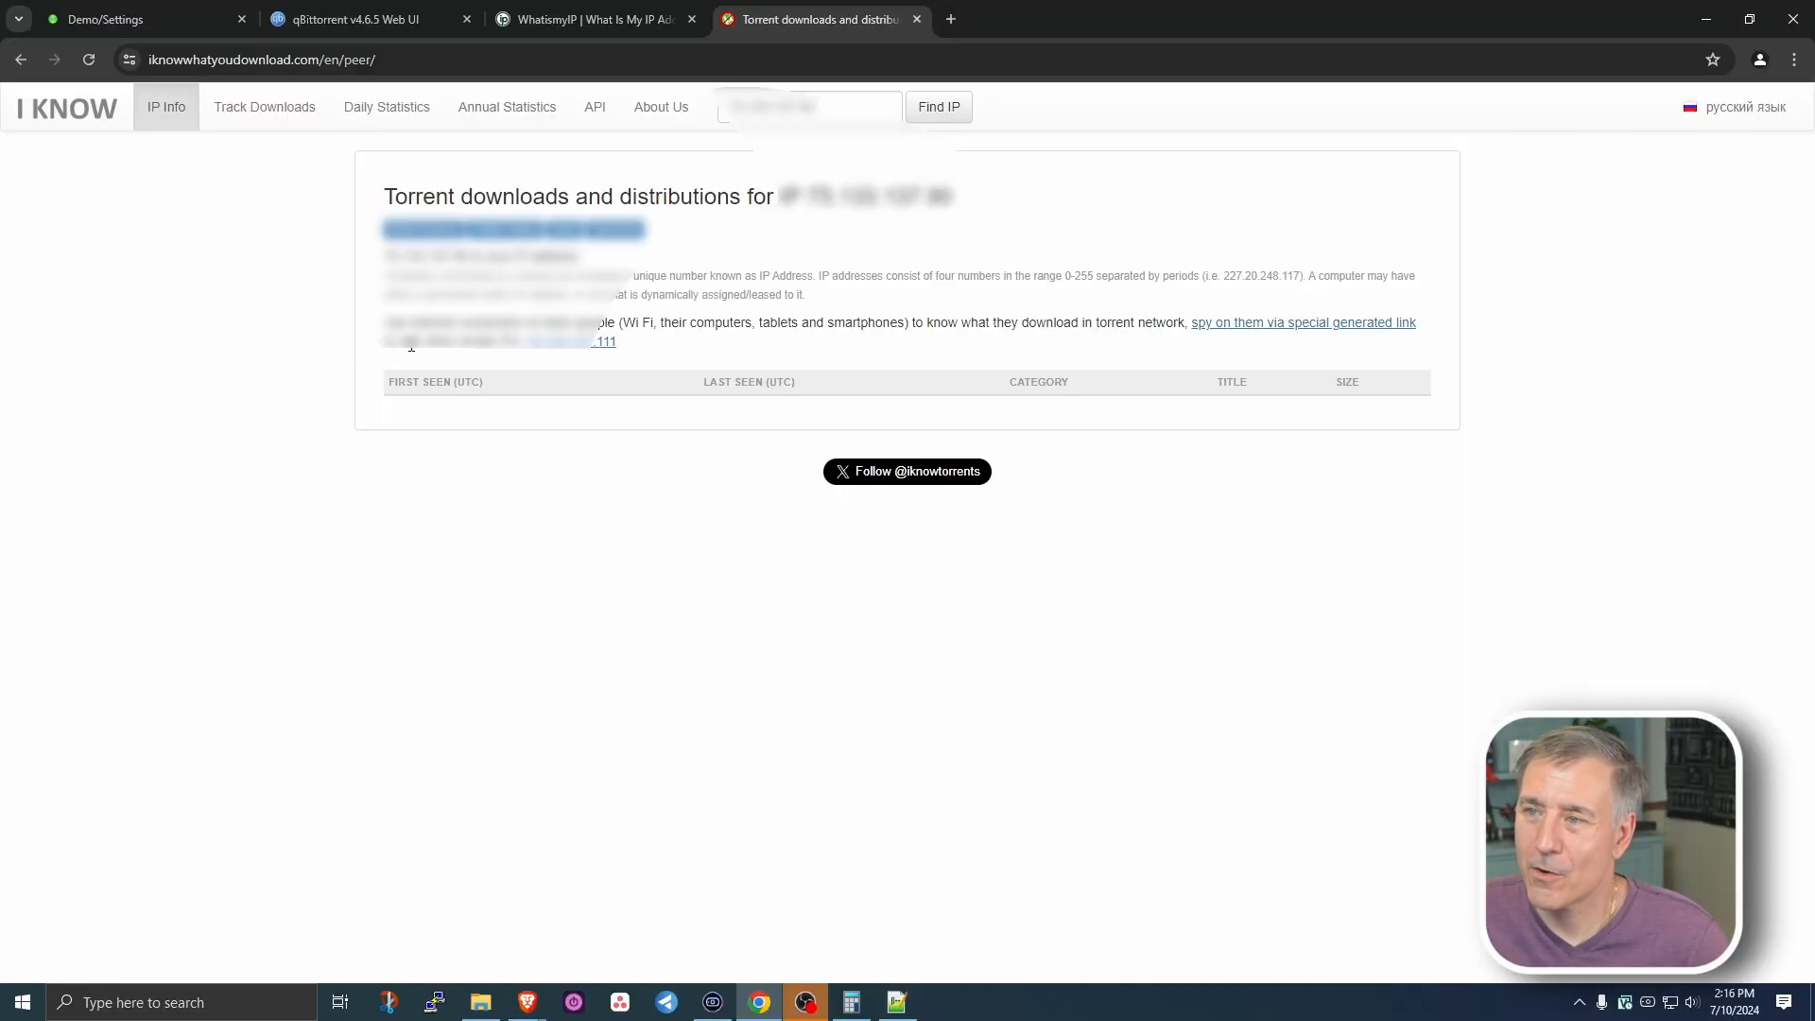
left_click(573, 352)
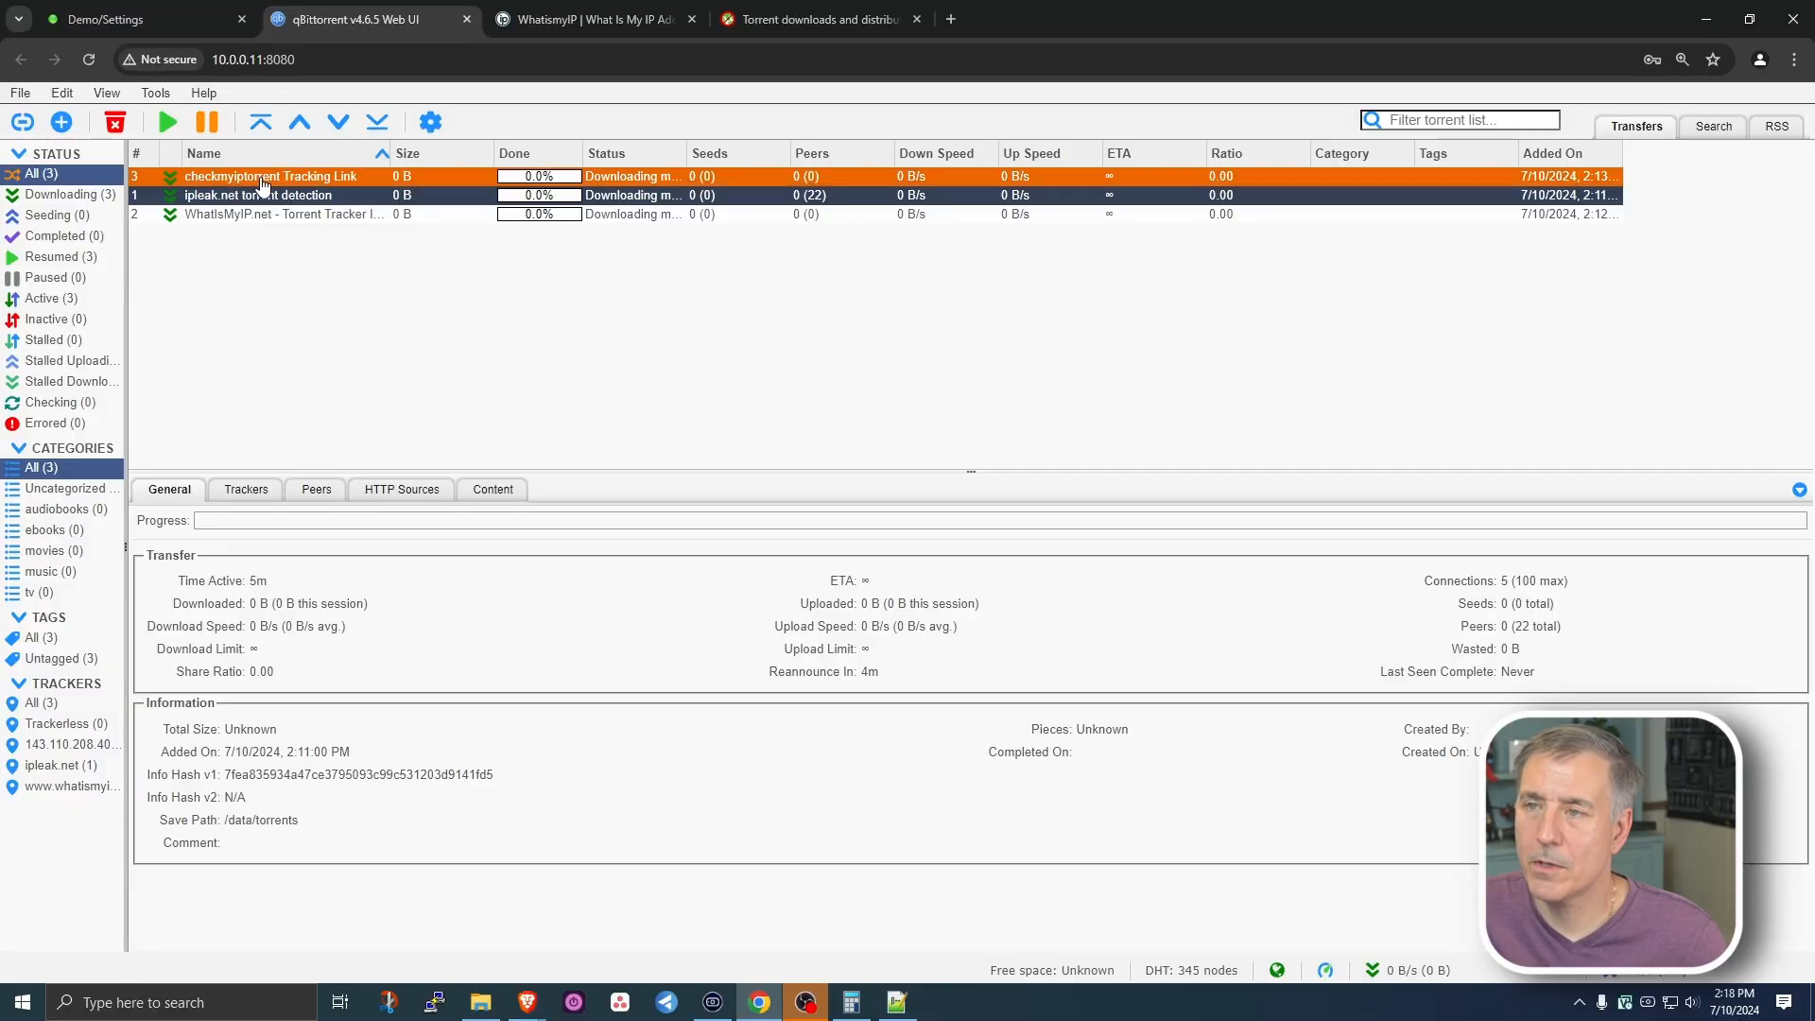
- Select all three IP-check torrents and remove them, also permanently deleting their files
left_click(276, 216)
left_click(262, 198)
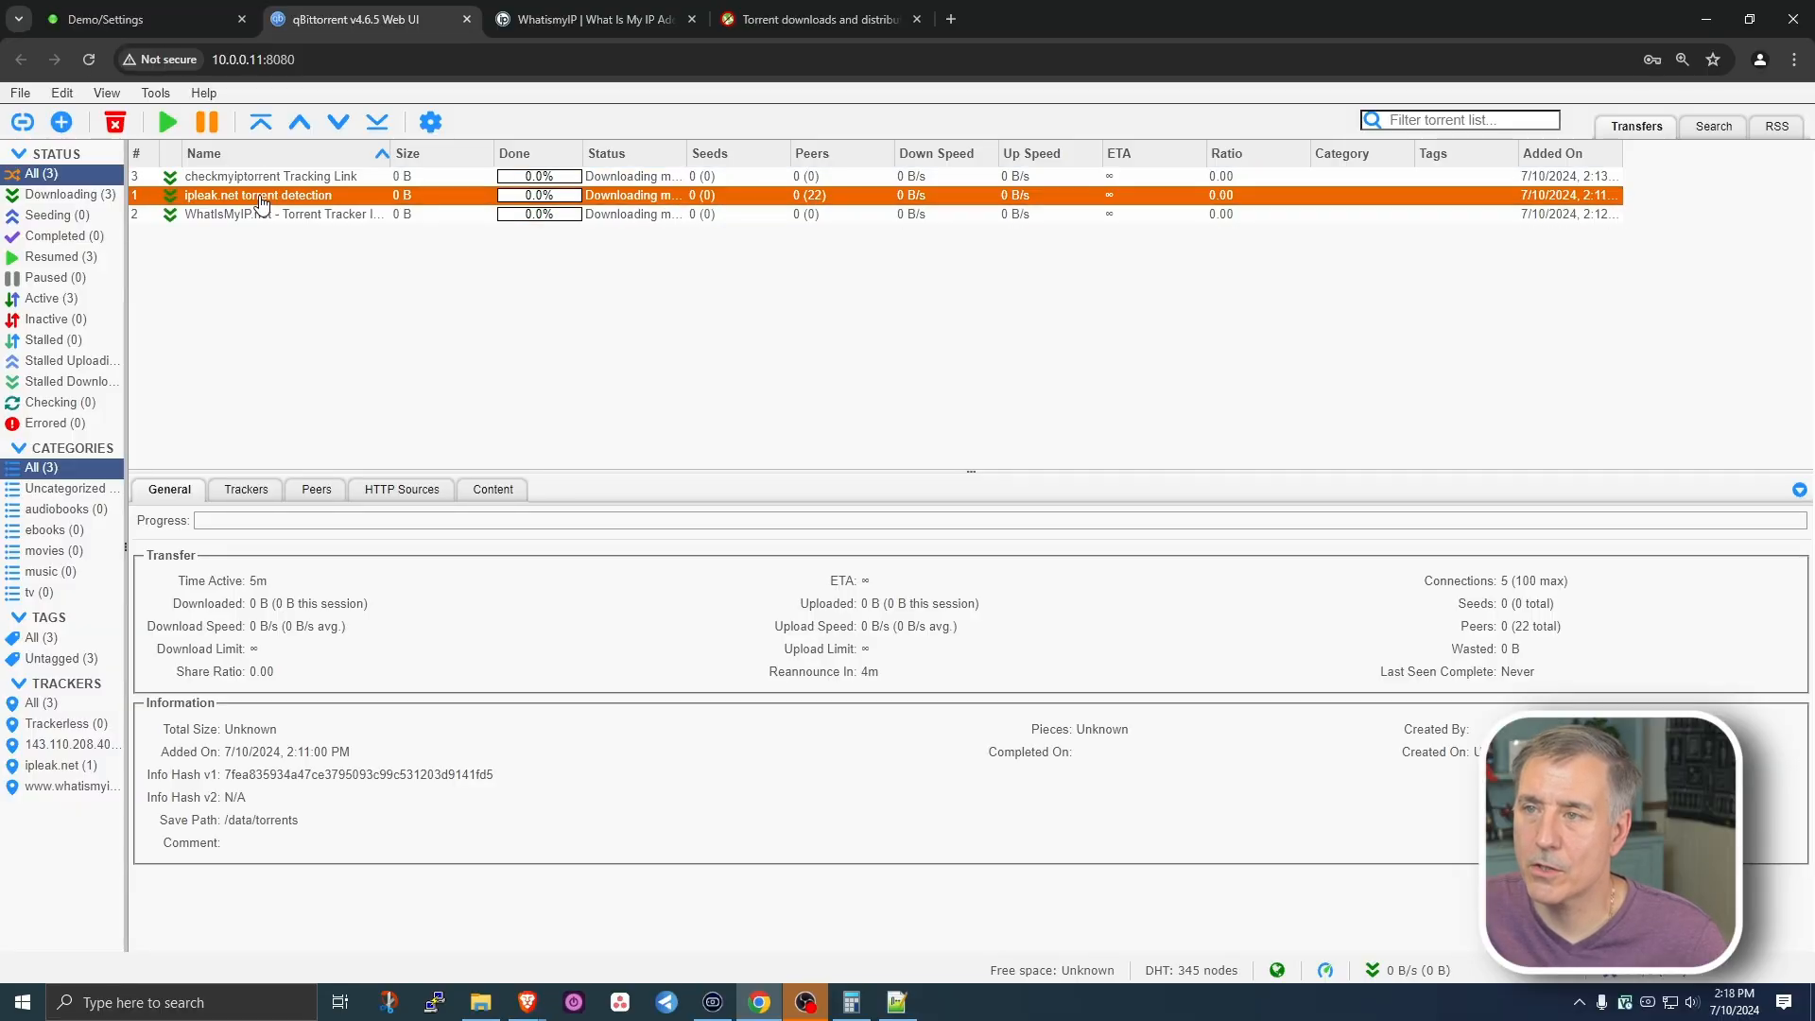
left_click(248, 178)
left_click(251, 196)
left_click(251, 213)
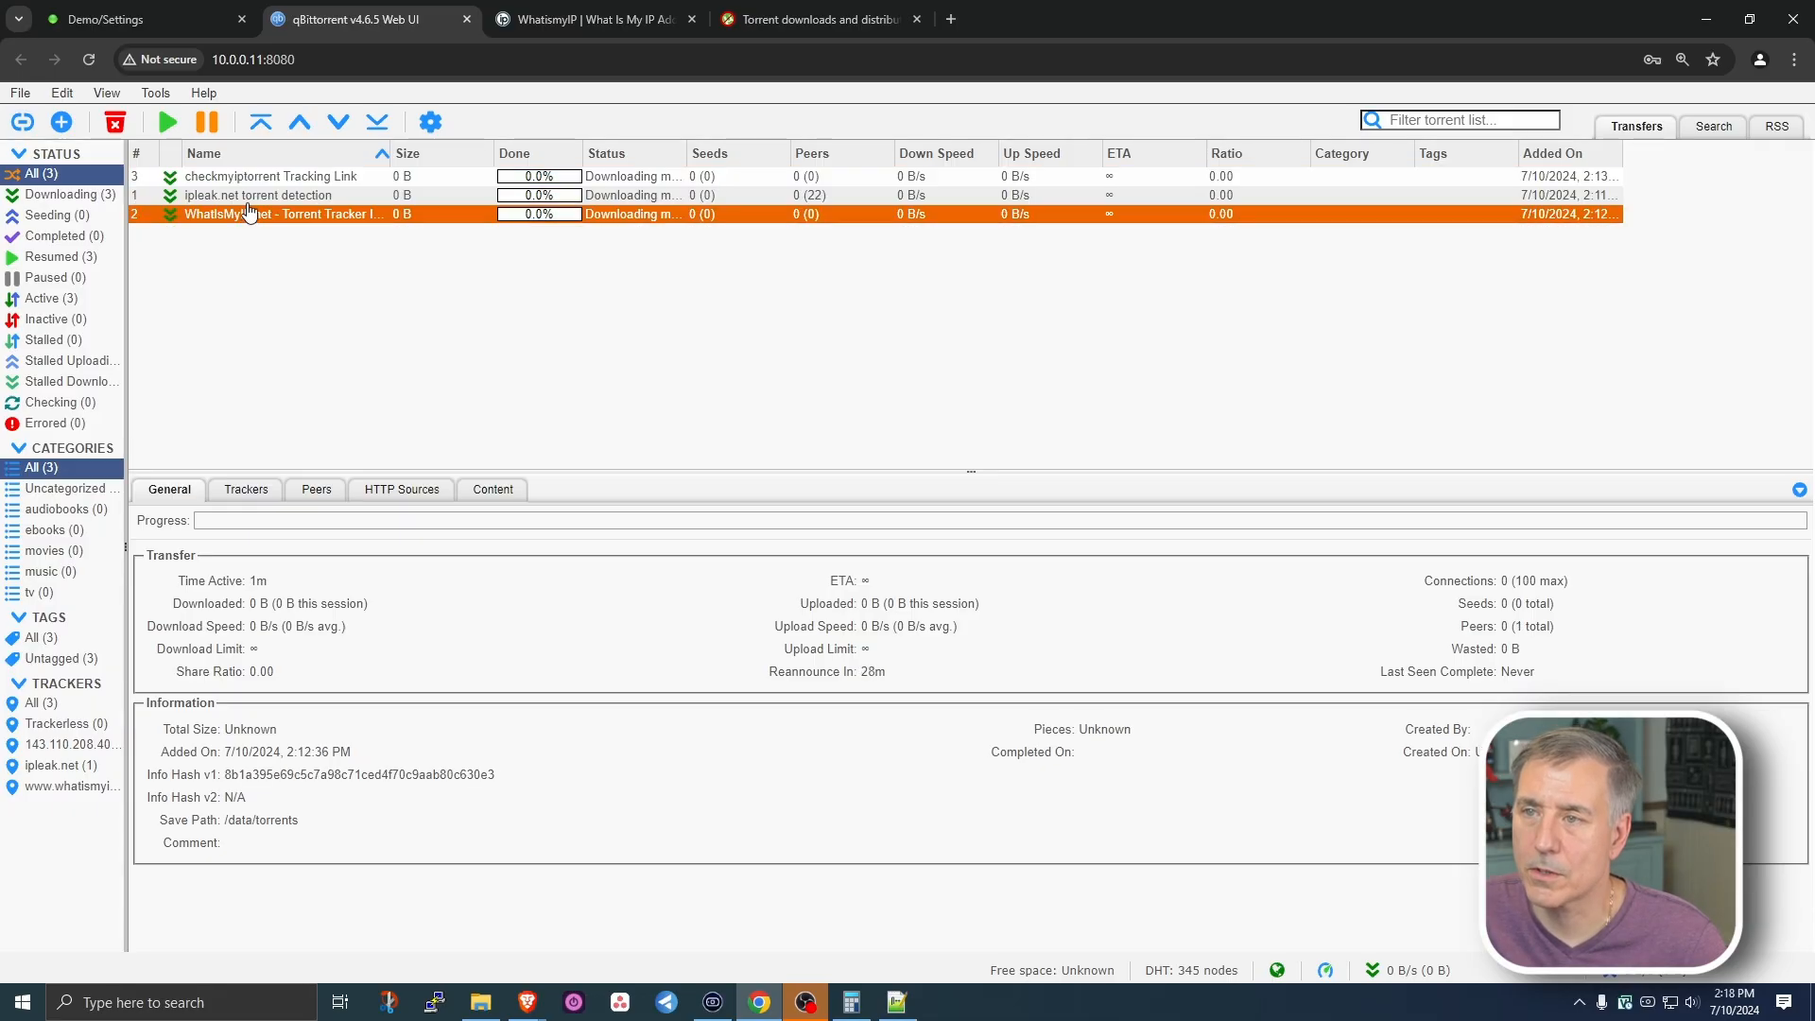
key("ctrl+a")
right_click(222, 190)
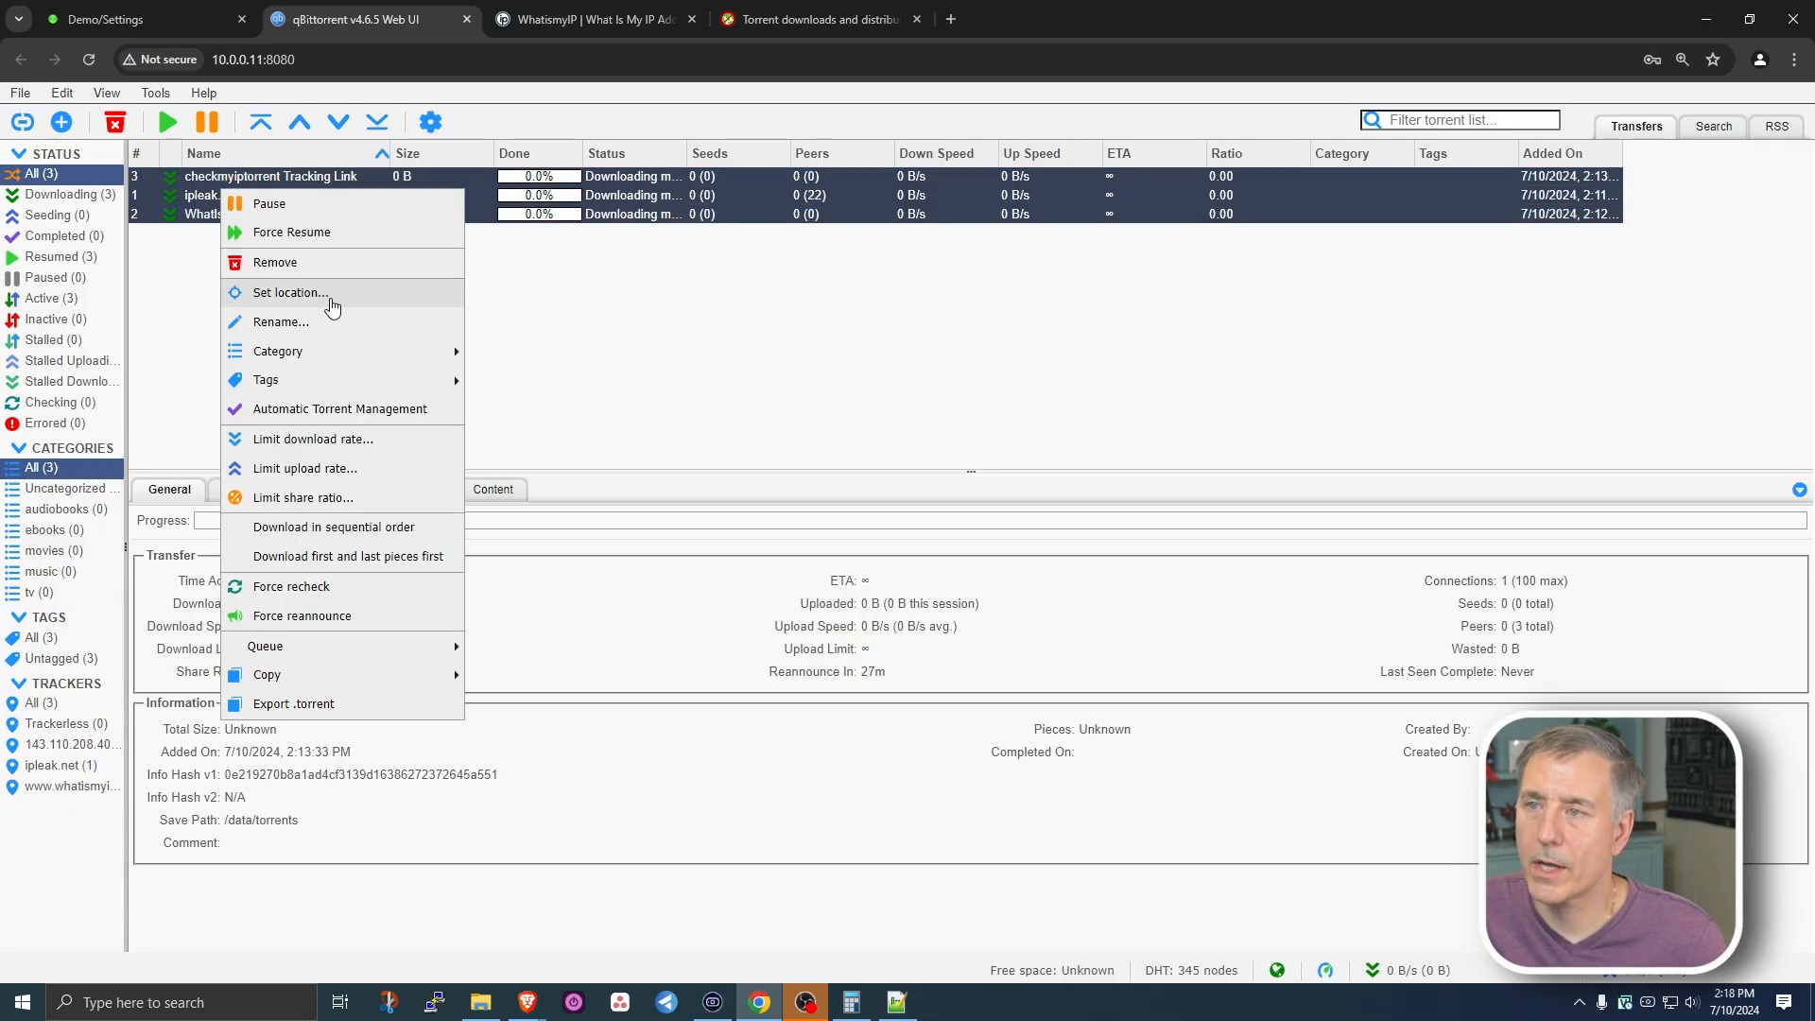
left_click(288, 263)
left_click(709, 515)
left_click(1086, 558)
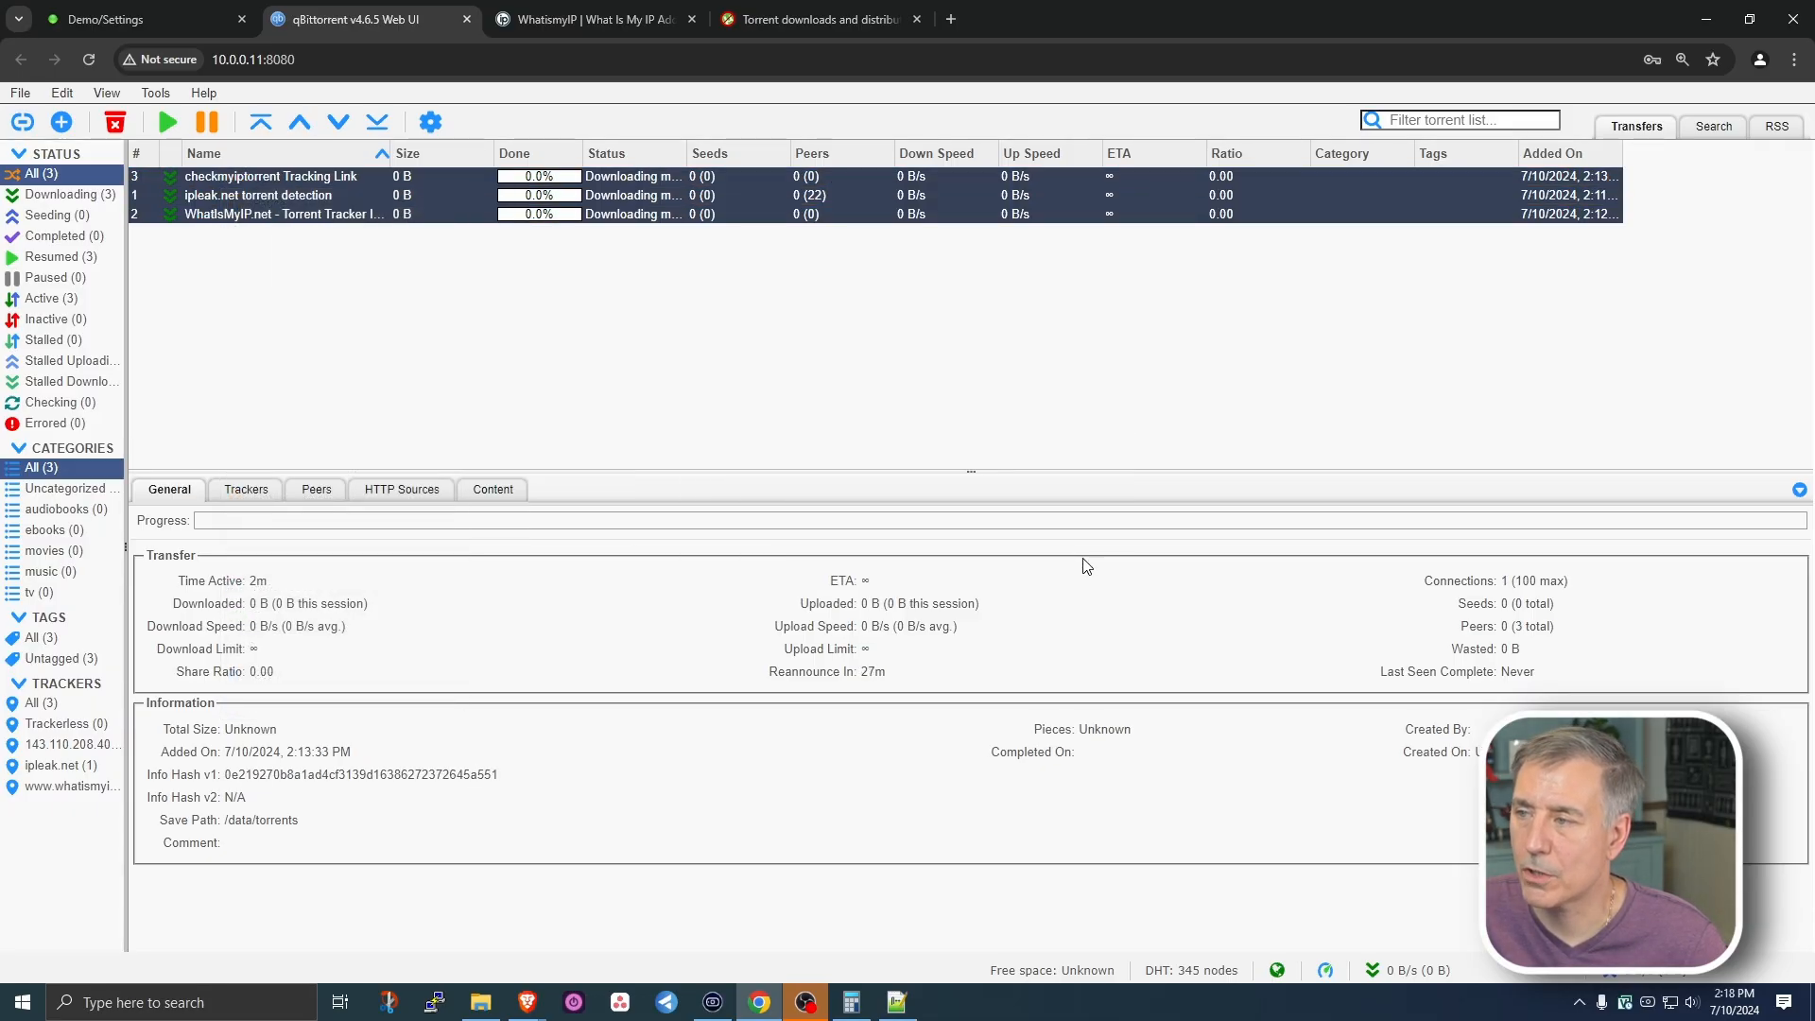